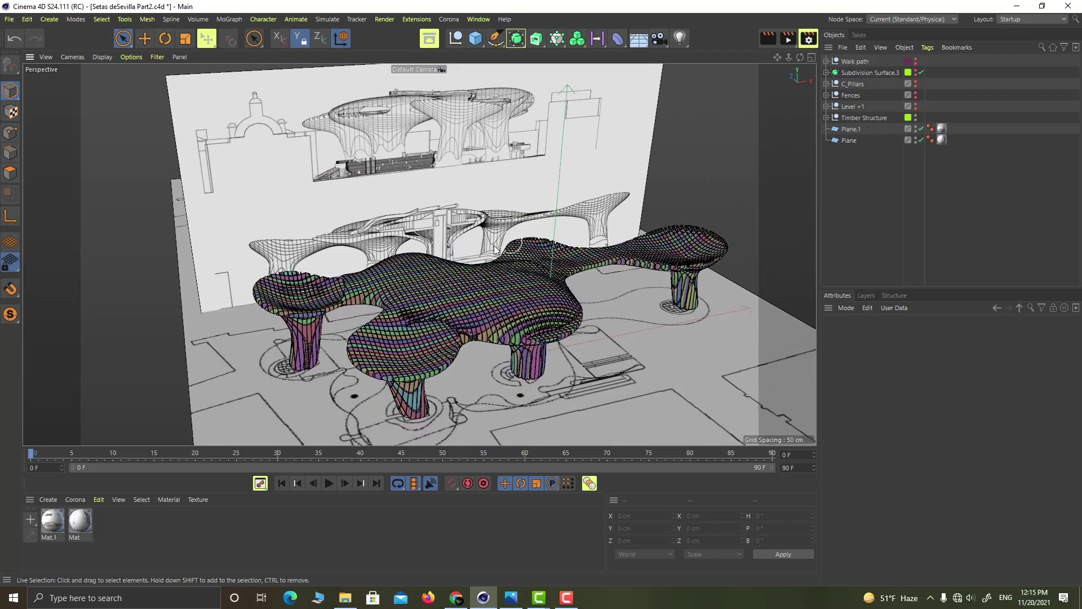
Examine the timber canopy model and its reference planes from several angles in the perspective view
scroll(496, 250, down, 1)
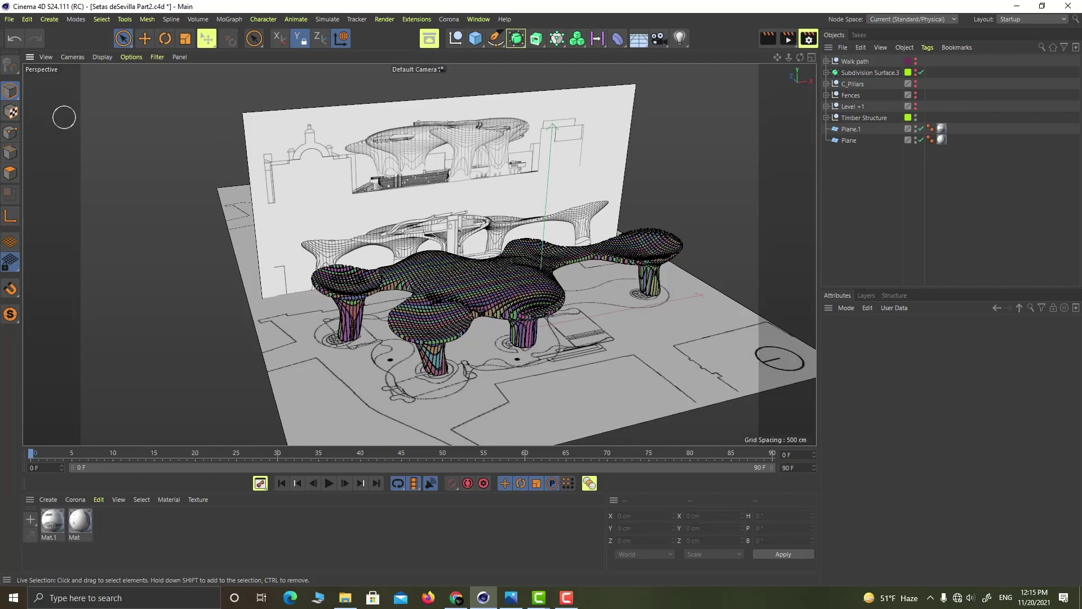
scroll(547, 251, up, 3)
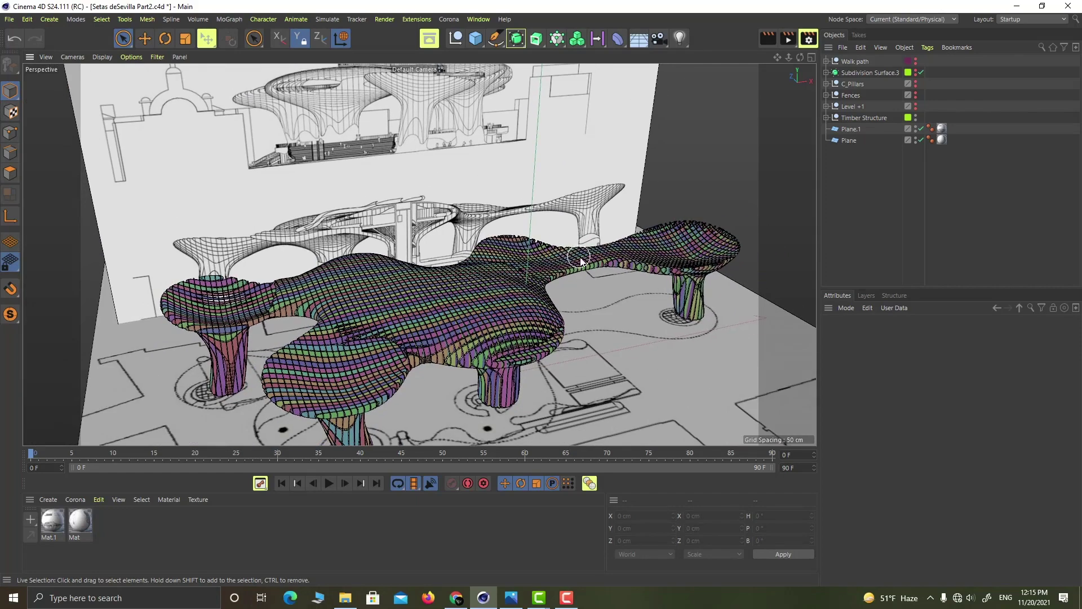
alt+drag(583, 261, 465, 224)
alt+drag(613, 253, 562, 271)
scroll(581, 283, up, 1)
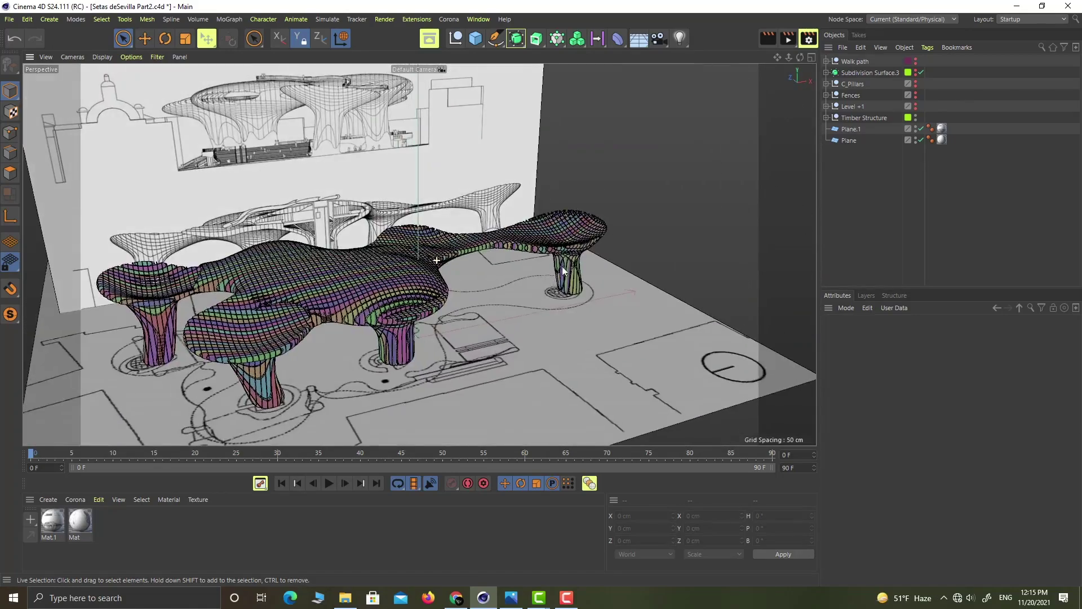
scroll(558, 265, down, 3)
alt+drag(343, 245, 361, 273)
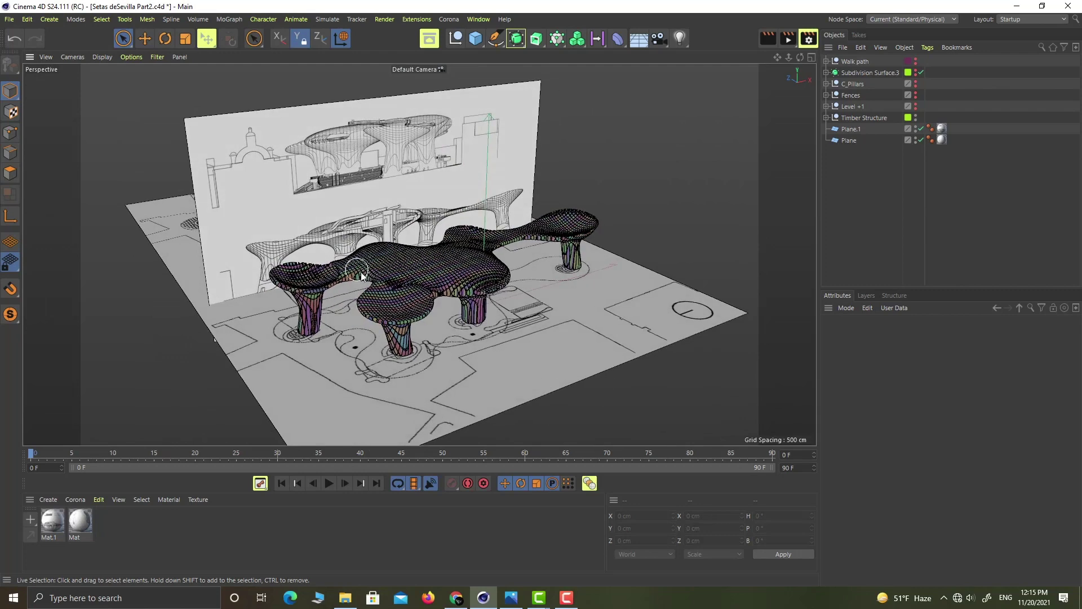
scroll(361, 275, up, 3)
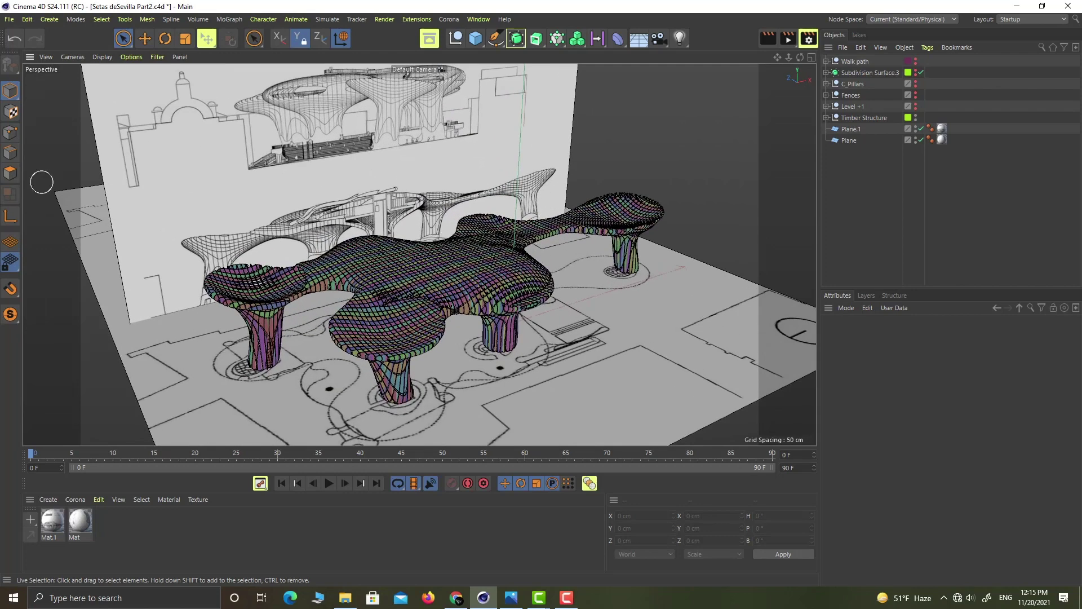
Switch to Photos and study the walkway on the roof in an enlarged setaas3.jpg, then return to Cinema 4D
key(alt+Tab)
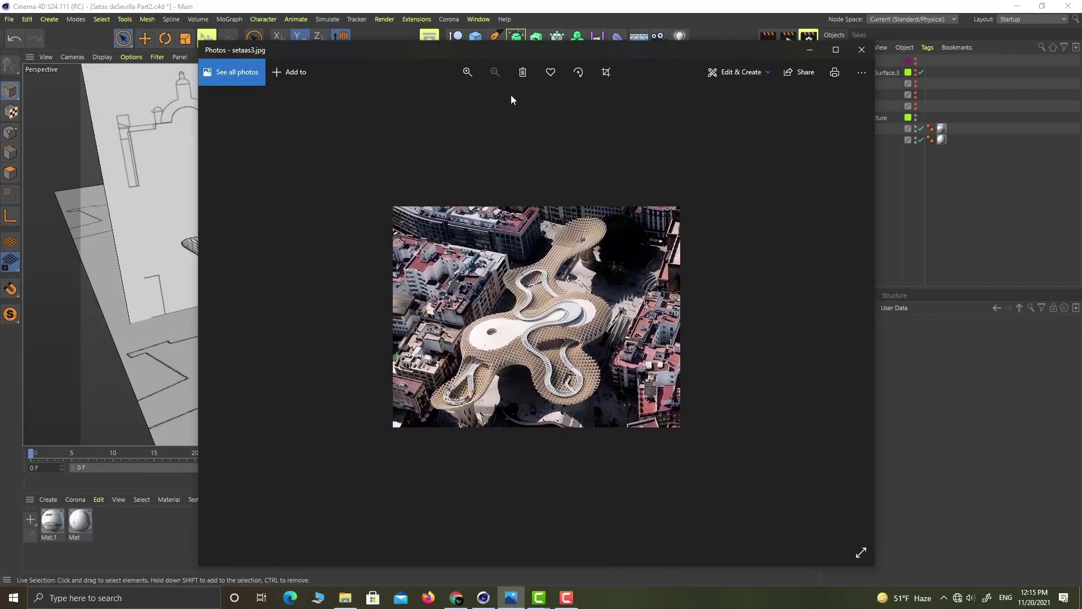
click(836, 50)
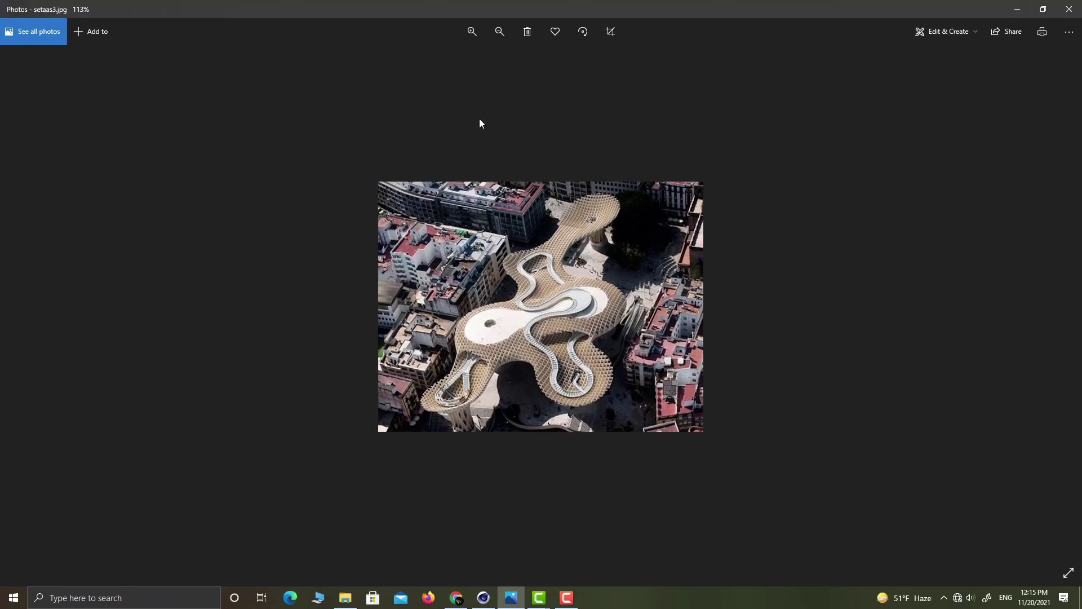
click(473, 32)
click(473, 32)
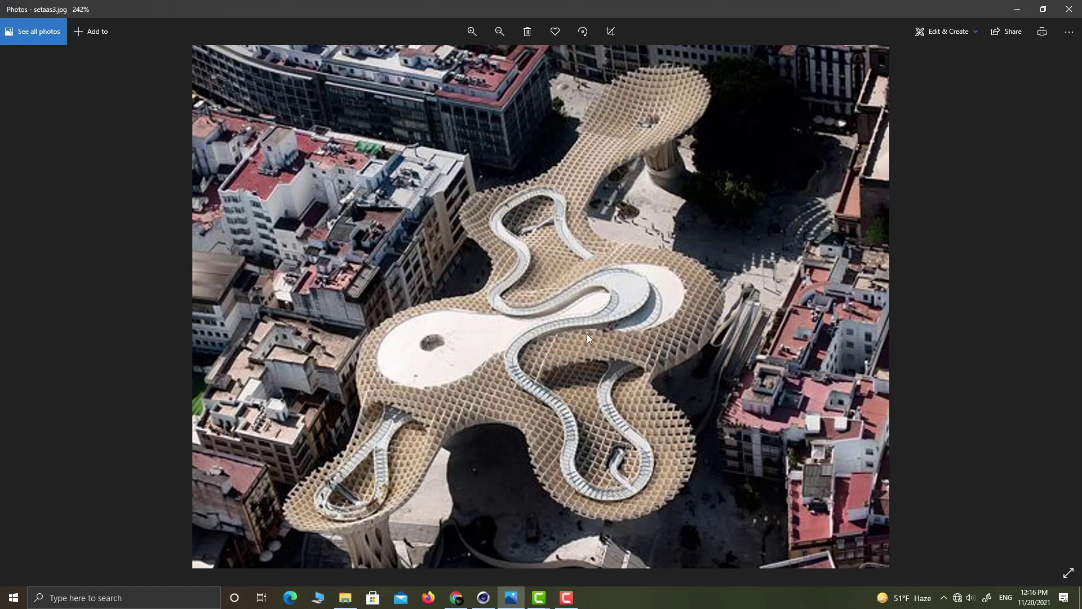
click(1018, 9)
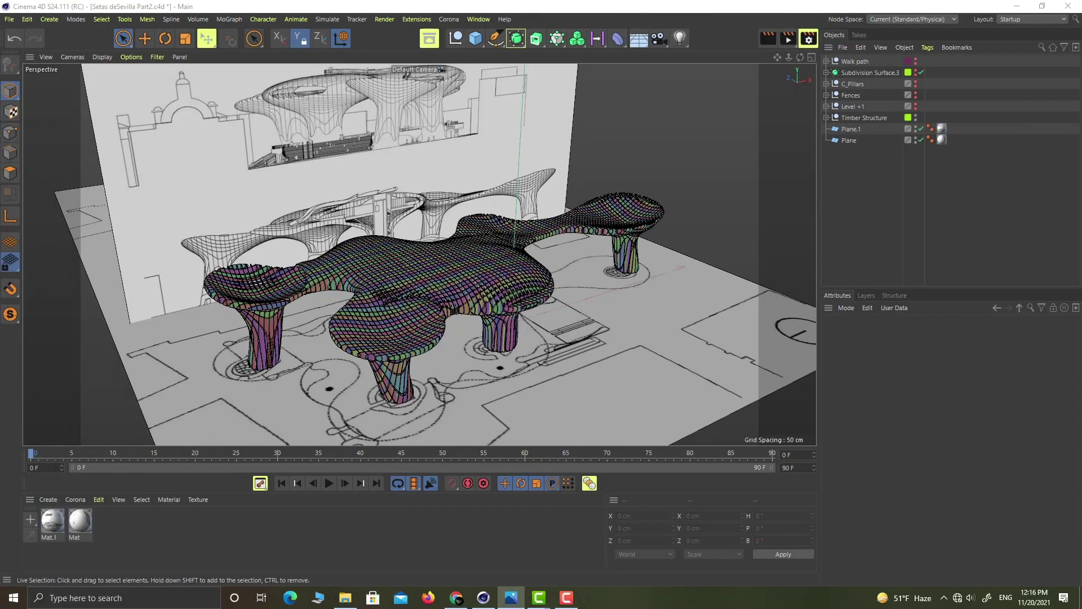
Select the Walk path null and switch to a full-size Top view
click(862, 72)
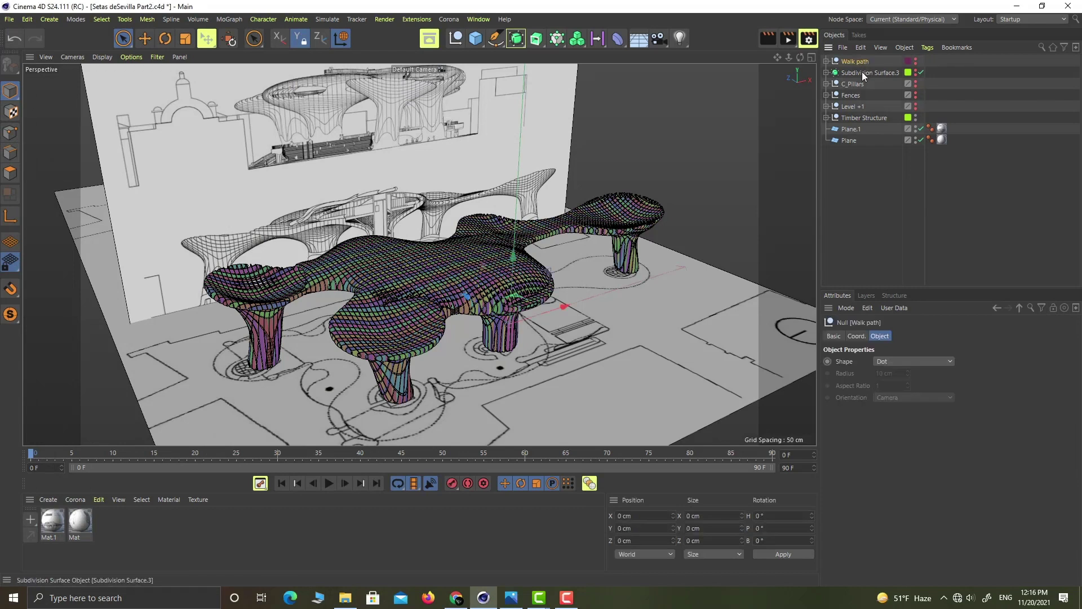
click(856, 84)
click(853, 106)
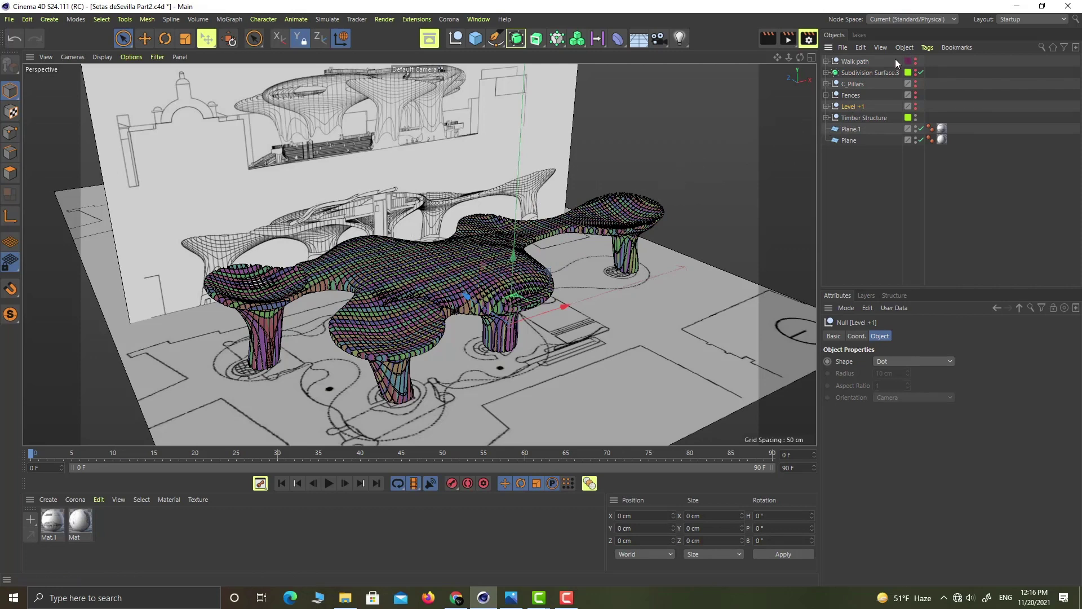
click(856, 62)
click(811, 55)
click(811, 55)
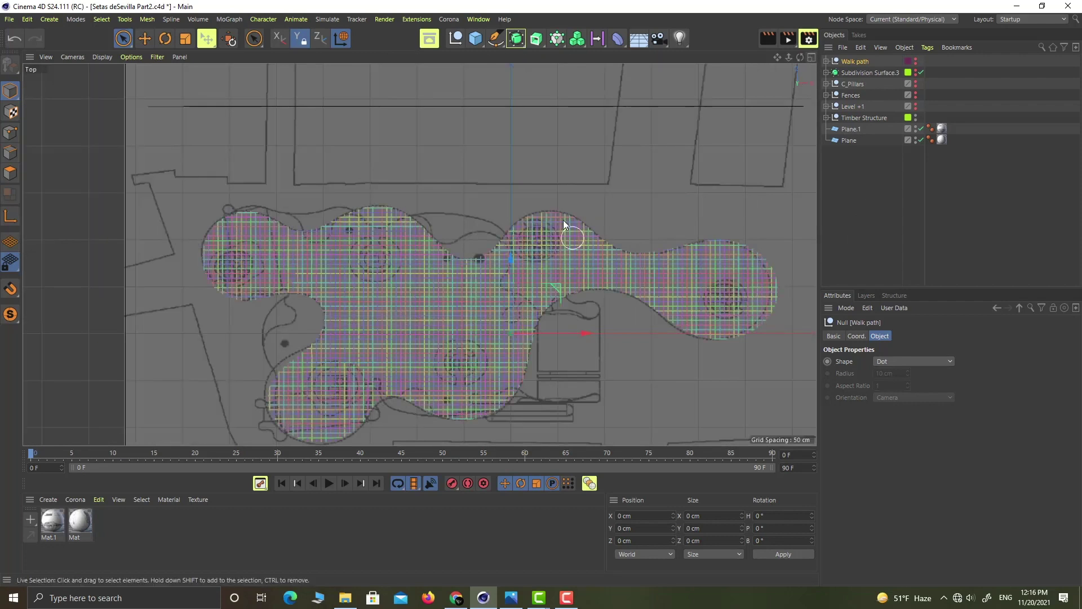
Examine the walkway layout on the roof plan in the Top view's background picture
scroll(564, 221, down, 5)
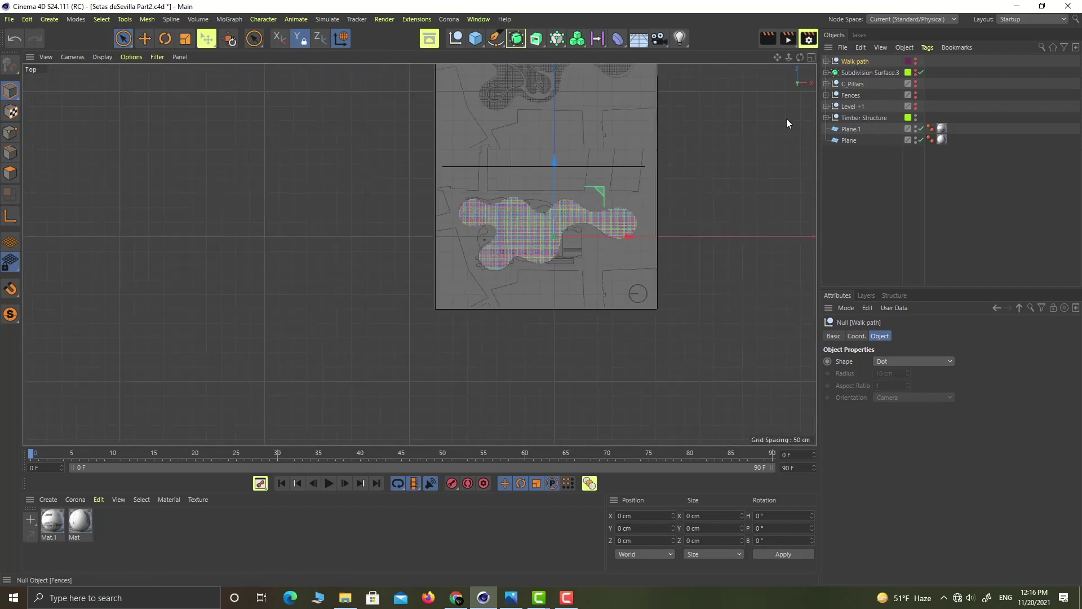
alt+middle_drag(534, 227, 539, 313)
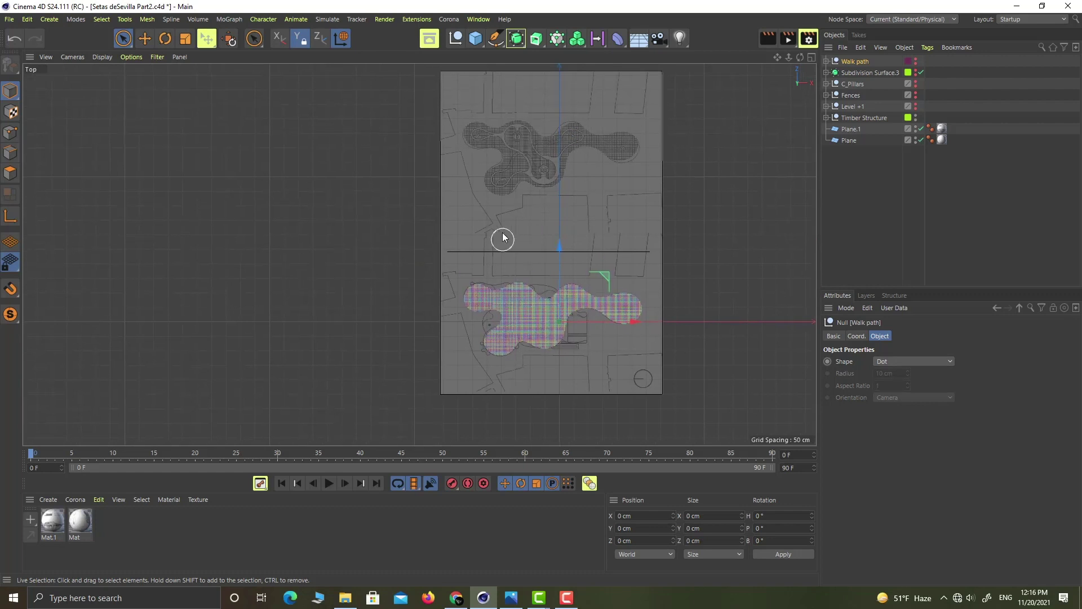
scroll(540, 162, up, 3)
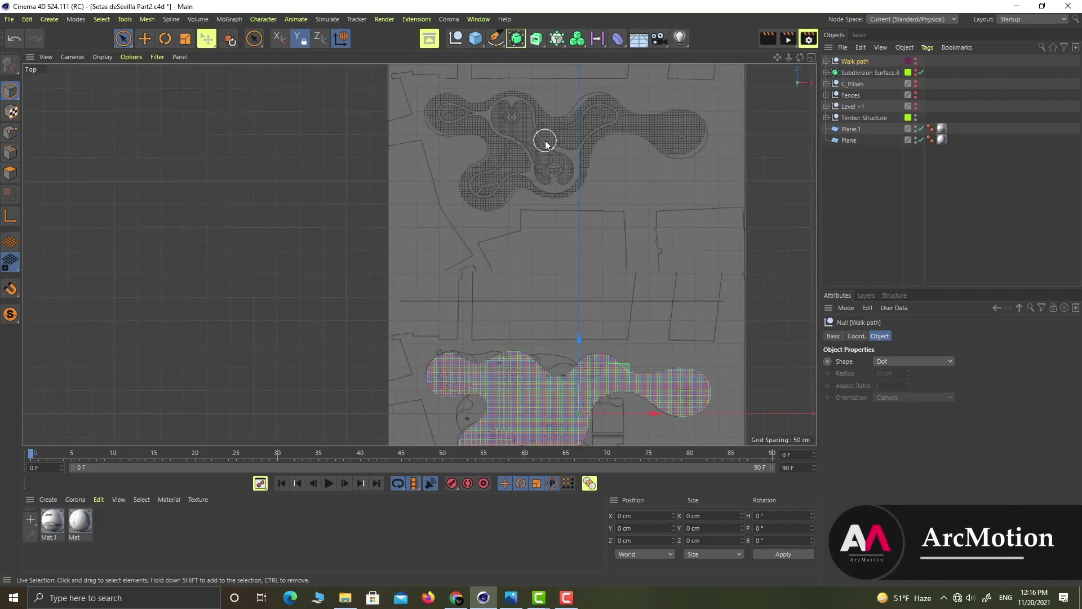
scroll(553, 133, down, 2)
scroll(560, 107, up, 10)
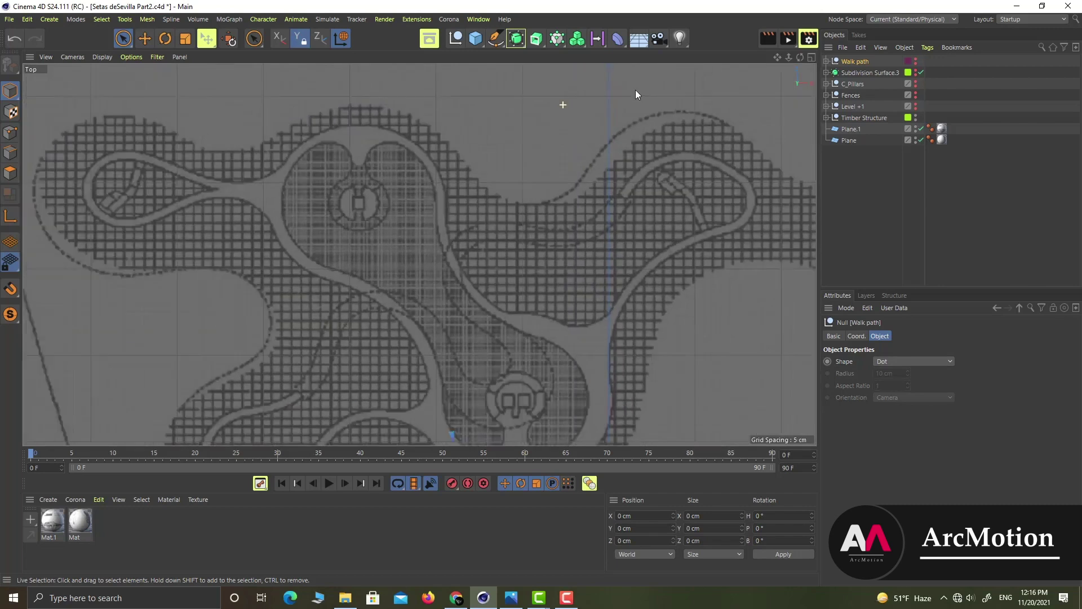
scroll(636, 113, down, 6)
scroll(514, 181, down, 2)
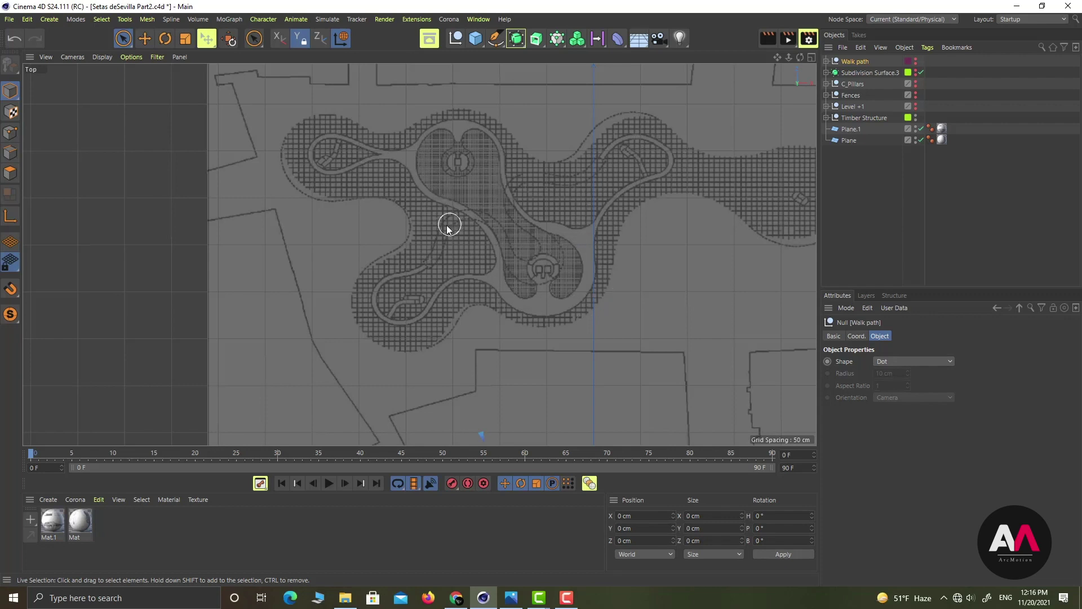
scroll(466, 225, down, 5)
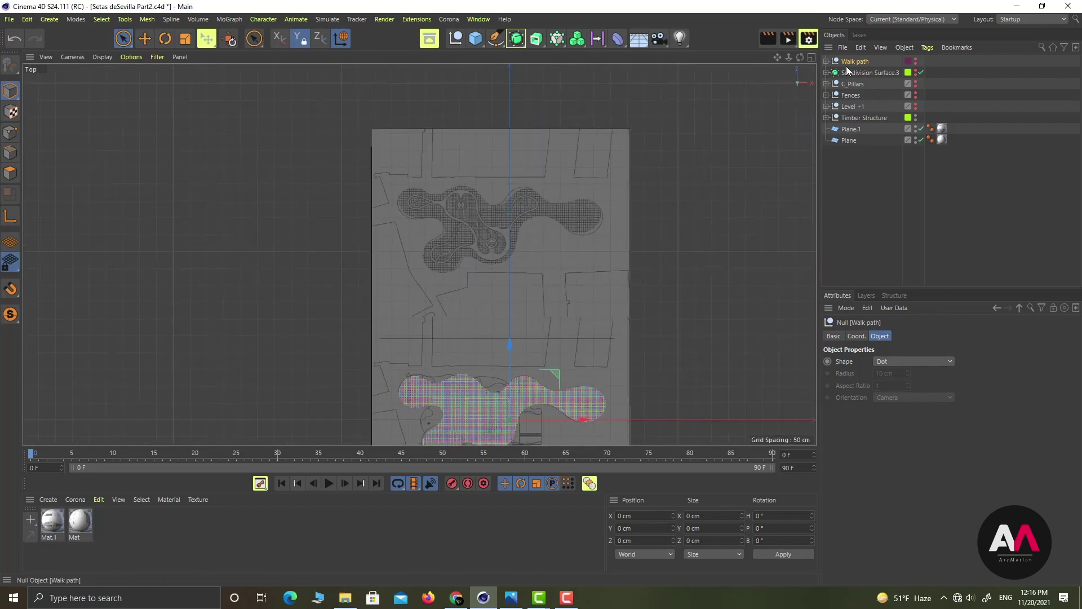
Set the Top view background picture's Offset Y to -251 to align the roof plan with the canopy model
click(846, 308)
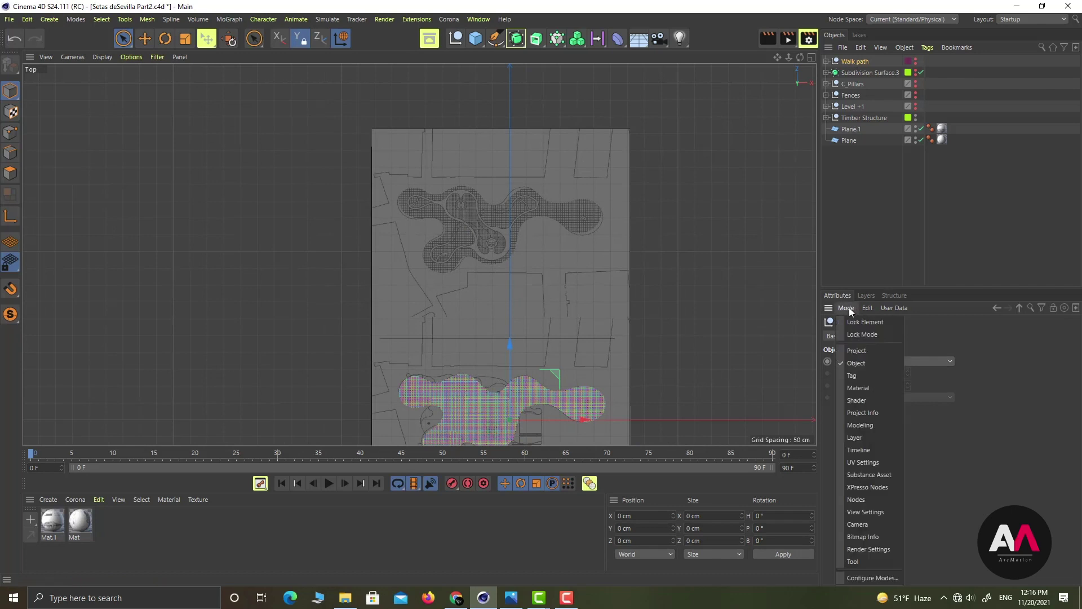
click(874, 514)
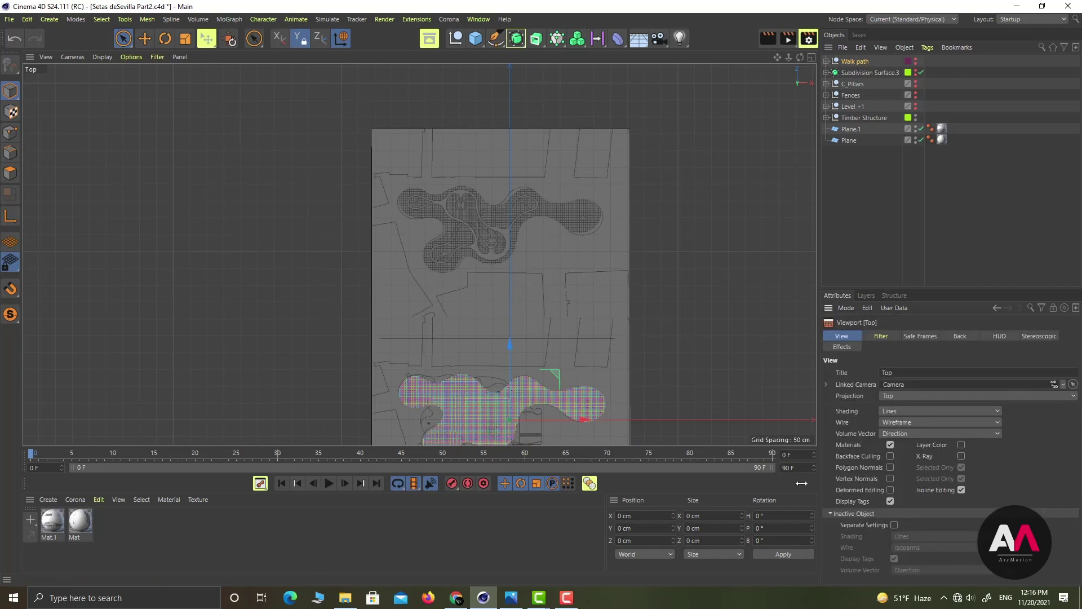
click(958, 336)
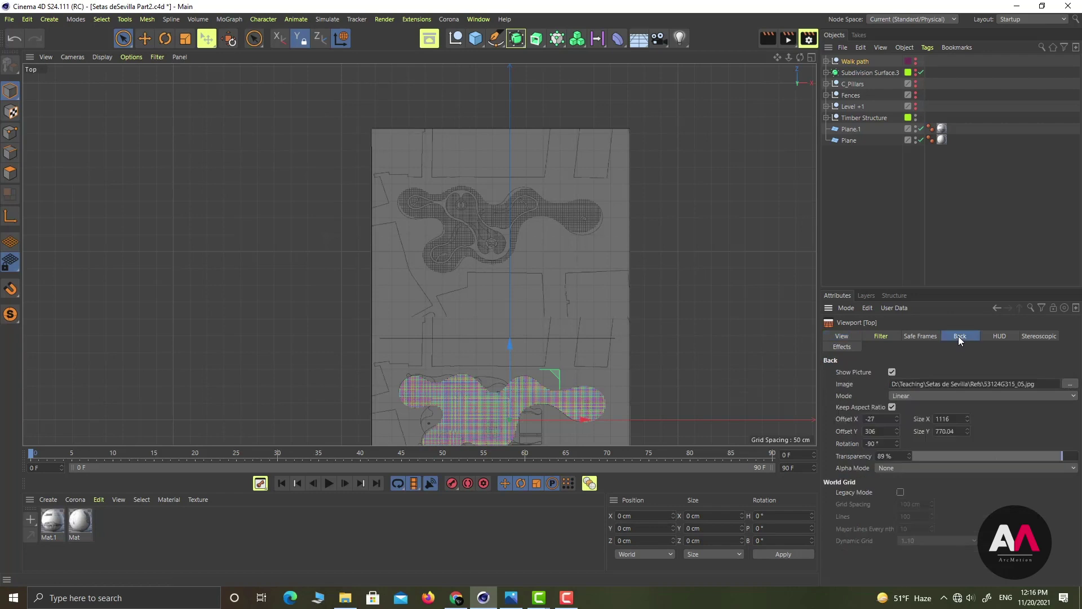
scroll(685, 225, down, 2)
alt+middle_drag(549, 331, 550, 284)
scroll(549, 285, up, 1)
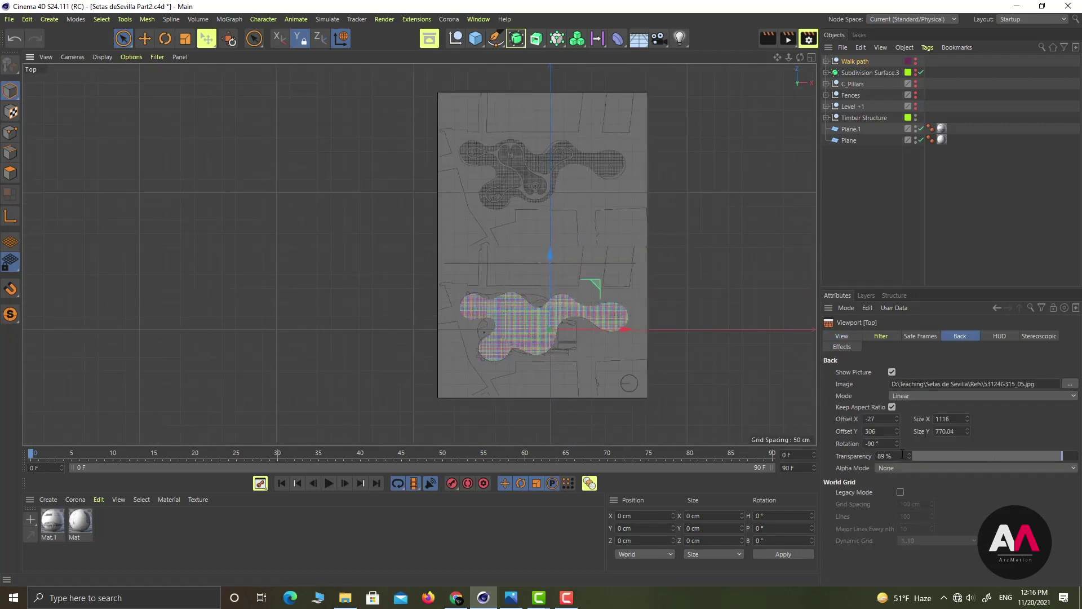
drag(898, 432, 898, 493)
scroll(483, 310, up, 6)
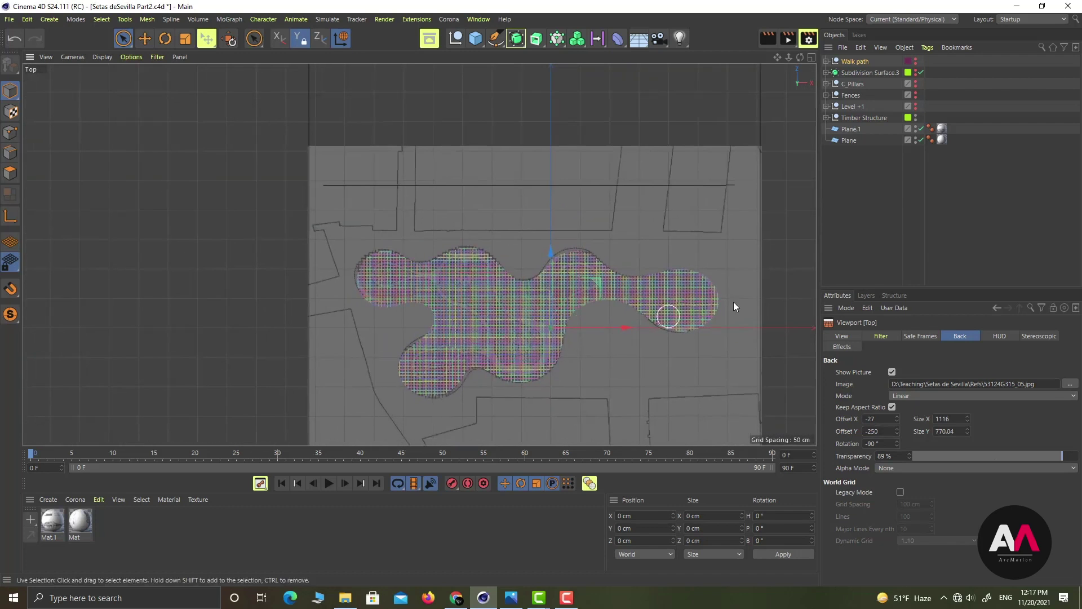
click(899, 429)
click(896, 434)
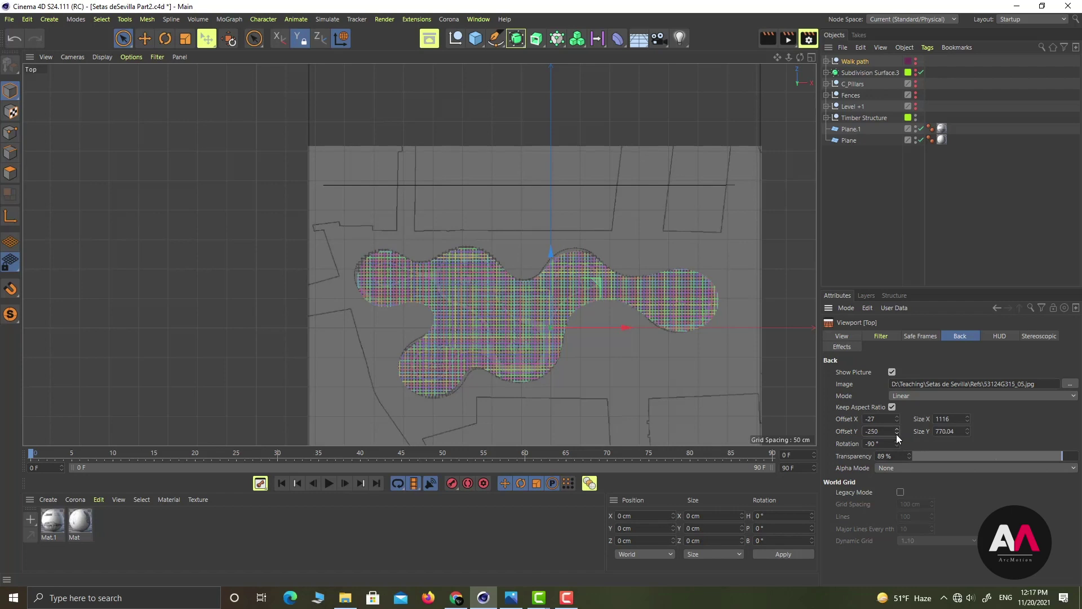
click(896, 434)
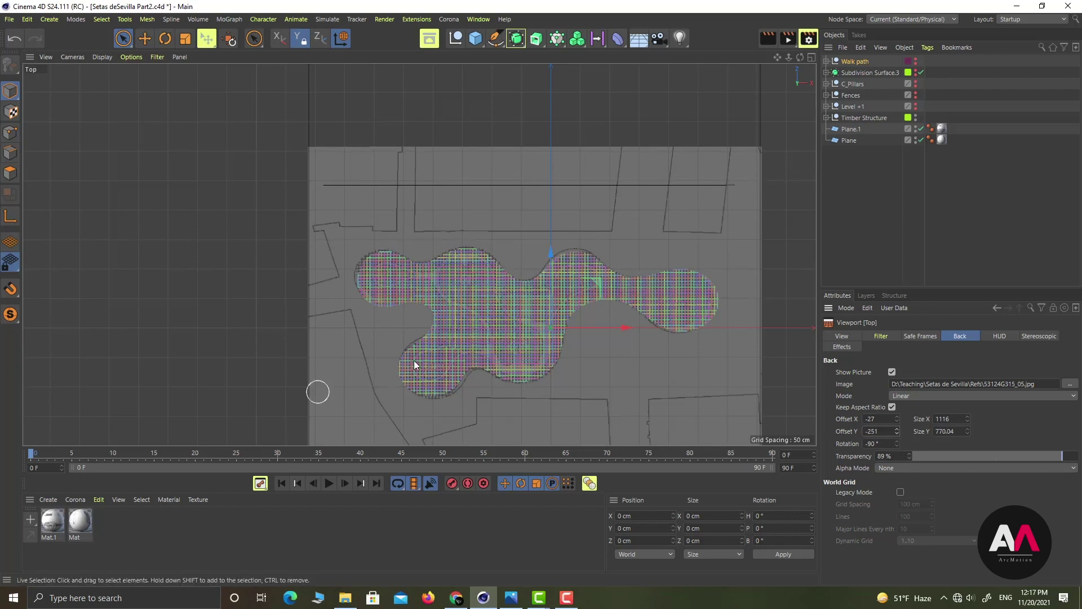
Hide the Timber Structure null in the viewport to expose the roof plan, and activate the Spline Pen
click(872, 118)
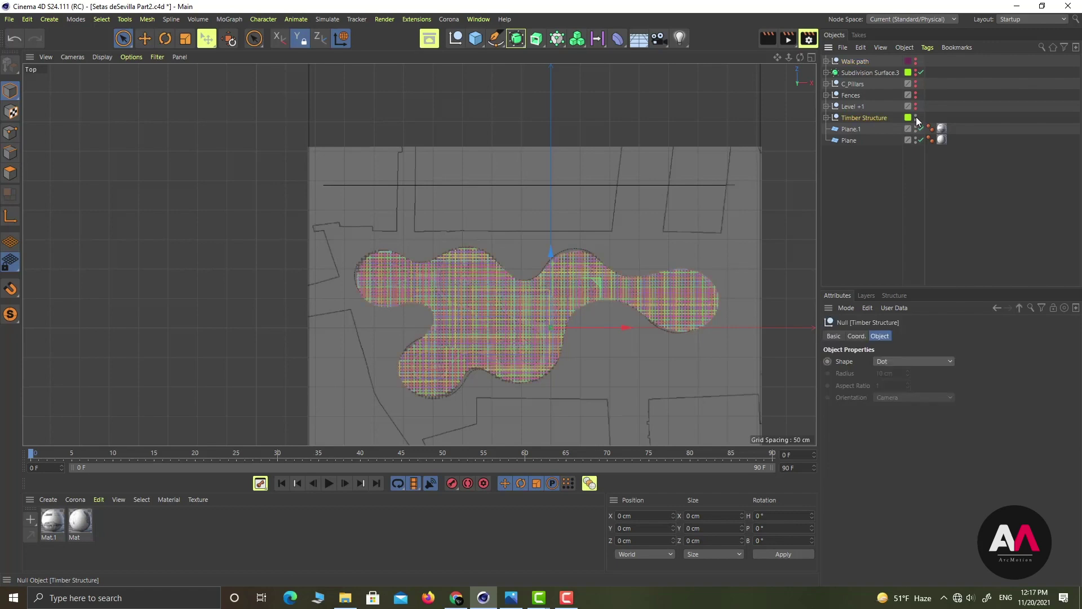
click(916, 115)
scroll(468, 351, up, 2)
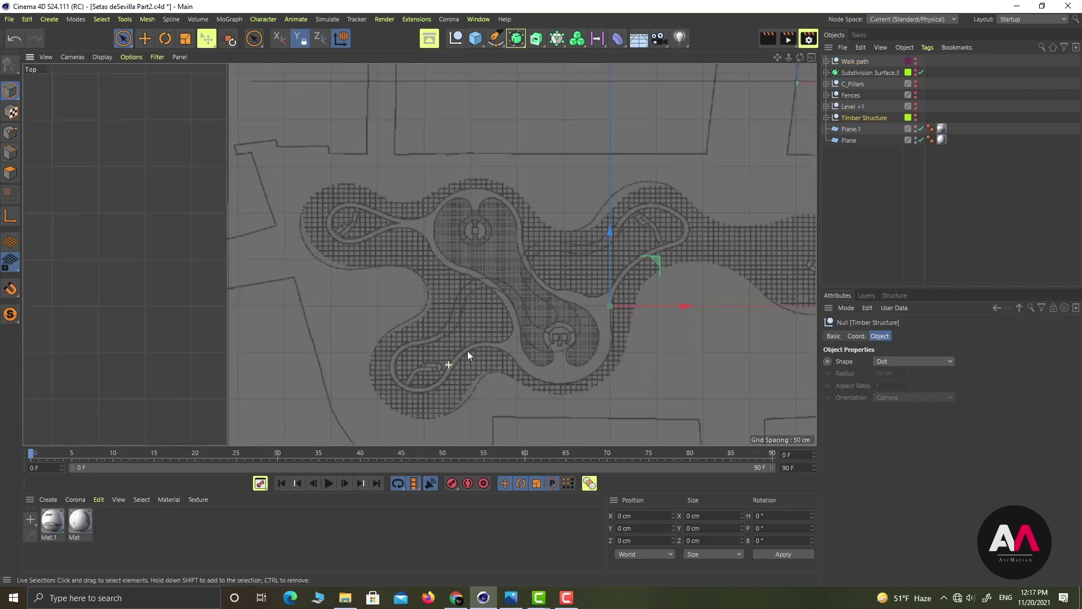
scroll(496, 333, up, 3)
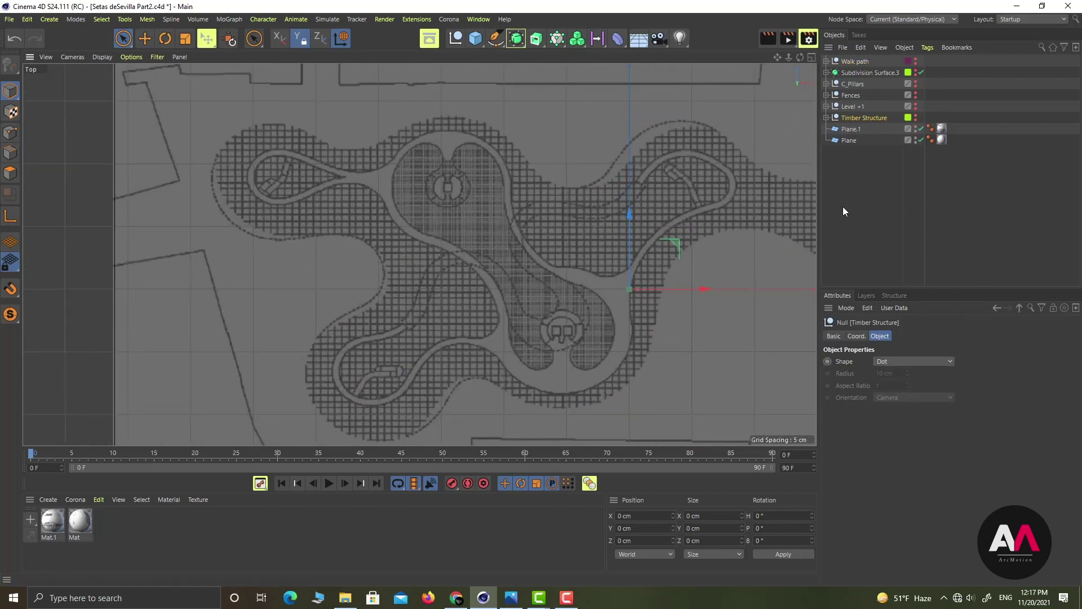
click(496, 39)
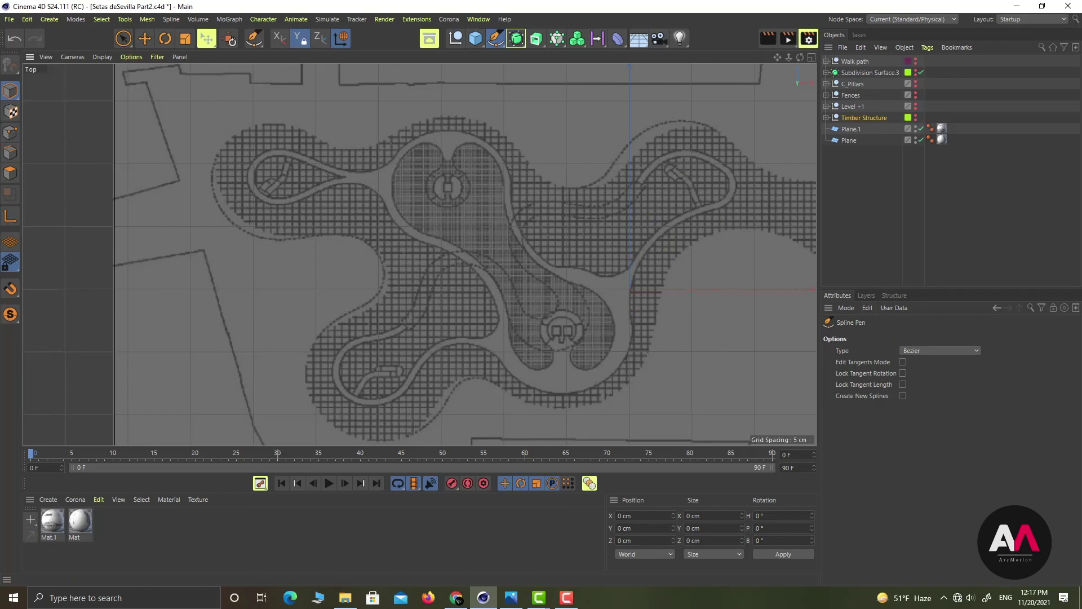
Switch to Photos to compare the walkway's course in an enlarged setaas3.jpg, then return to Cinema 4D
drag(0, 54, 581, 60)
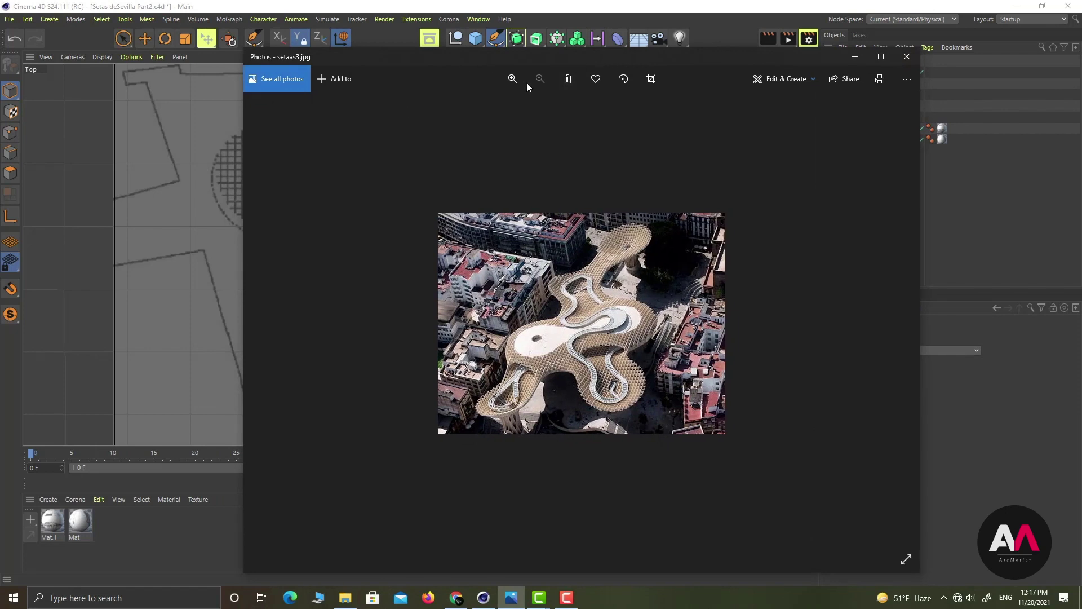
click(512, 79)
click(514, 75)
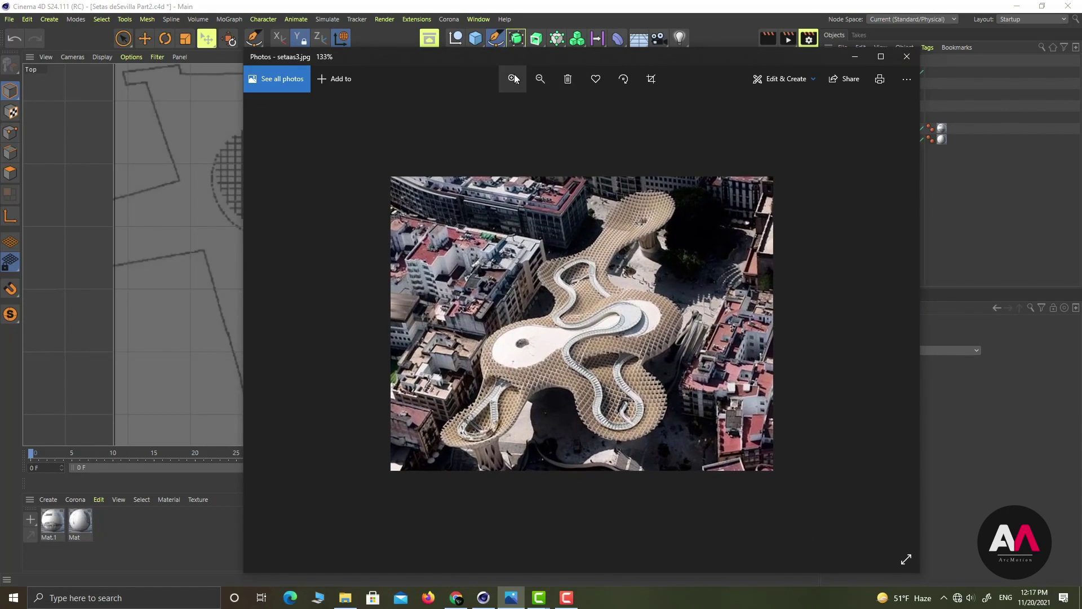
click(513, 78)
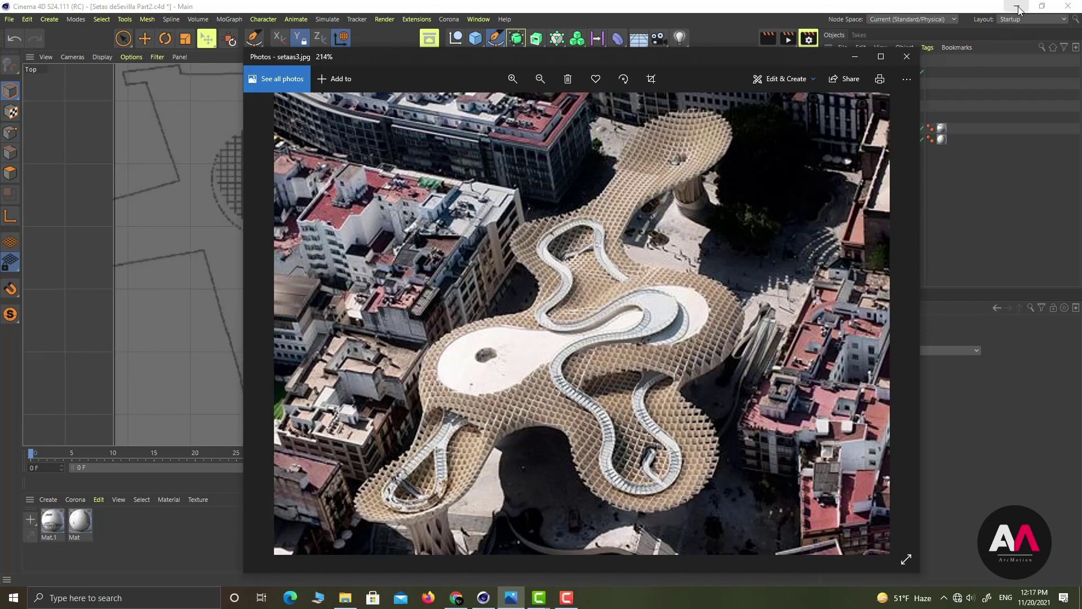
click(855, 57)
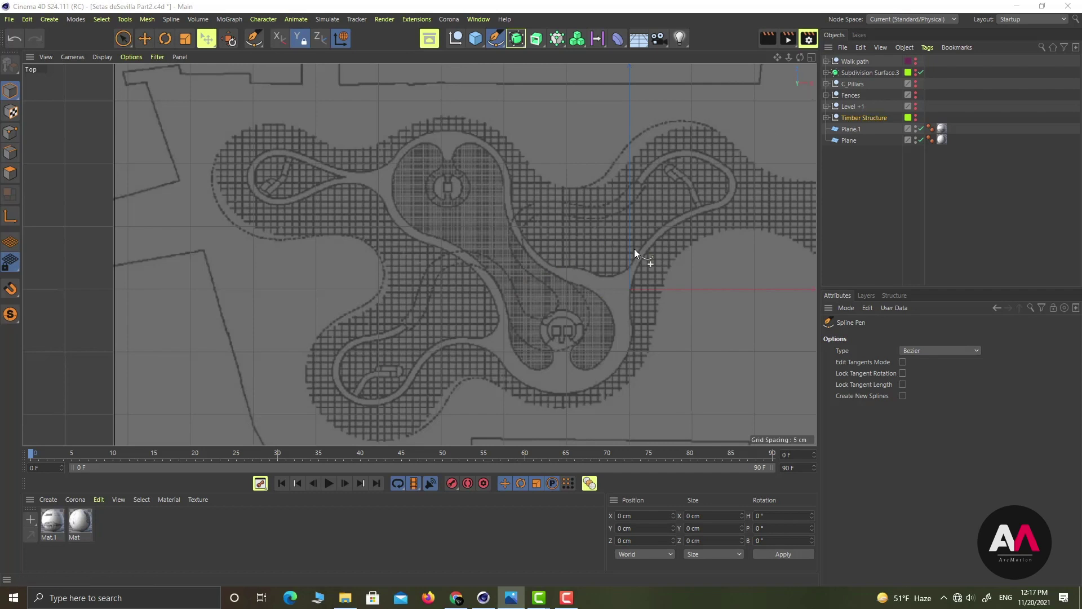
Trace the walkway's right-hand loop on the roof plan with the Spline Pen, continuing across to the central canopy
scroll(659, 254, up, 5)
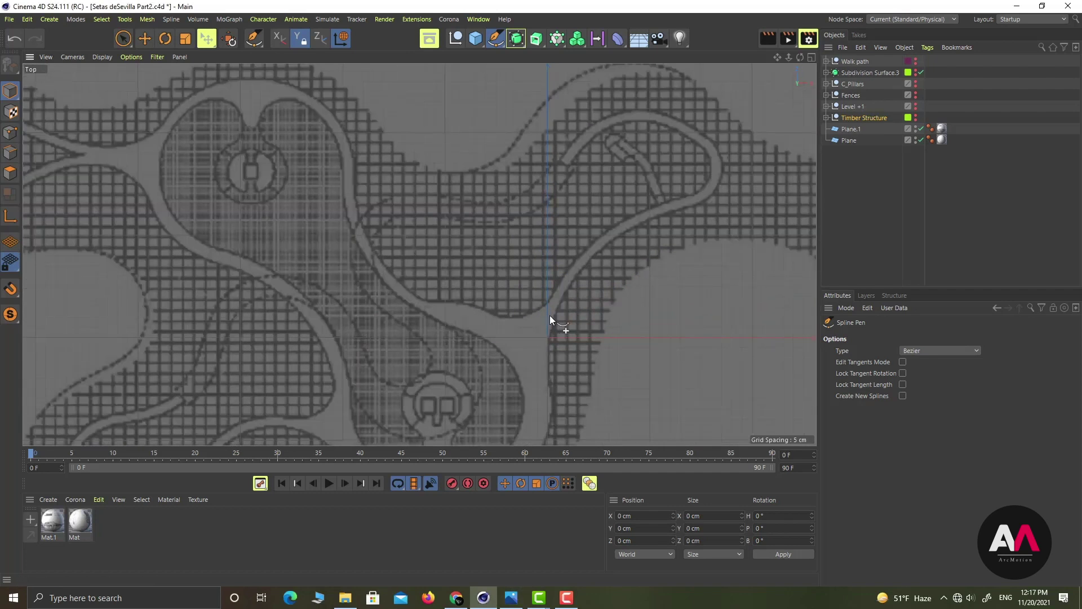
click(552, 309)
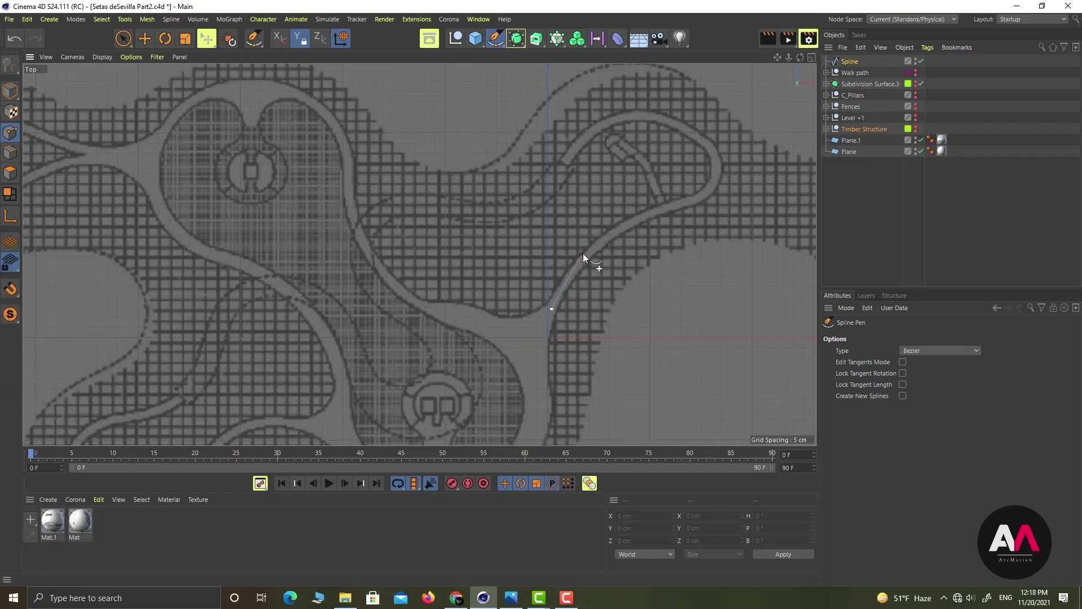
scroll(583, 254, up, 1)
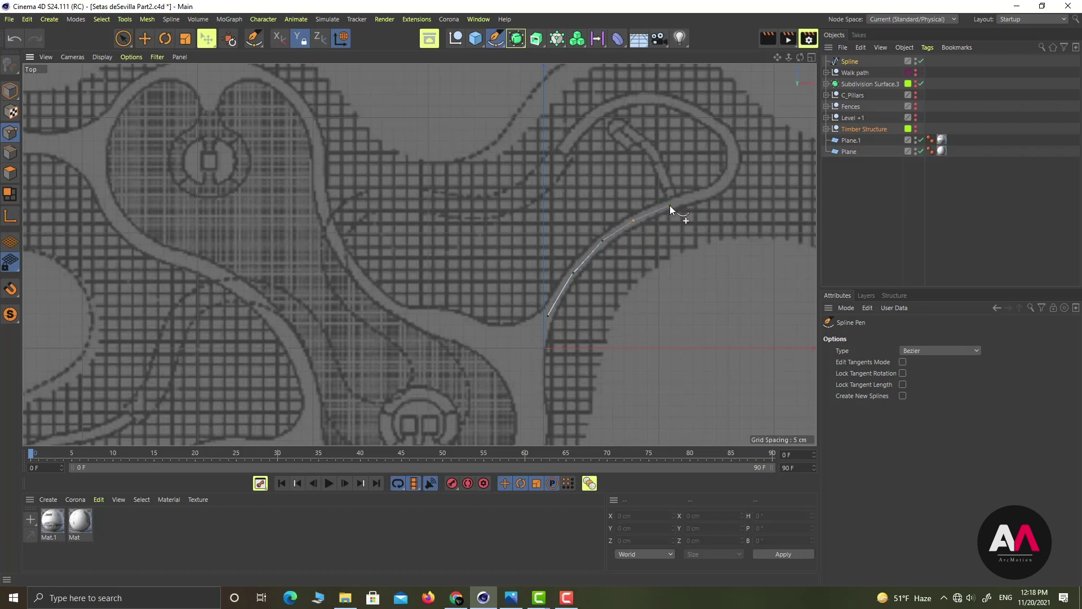
click(728, 180)
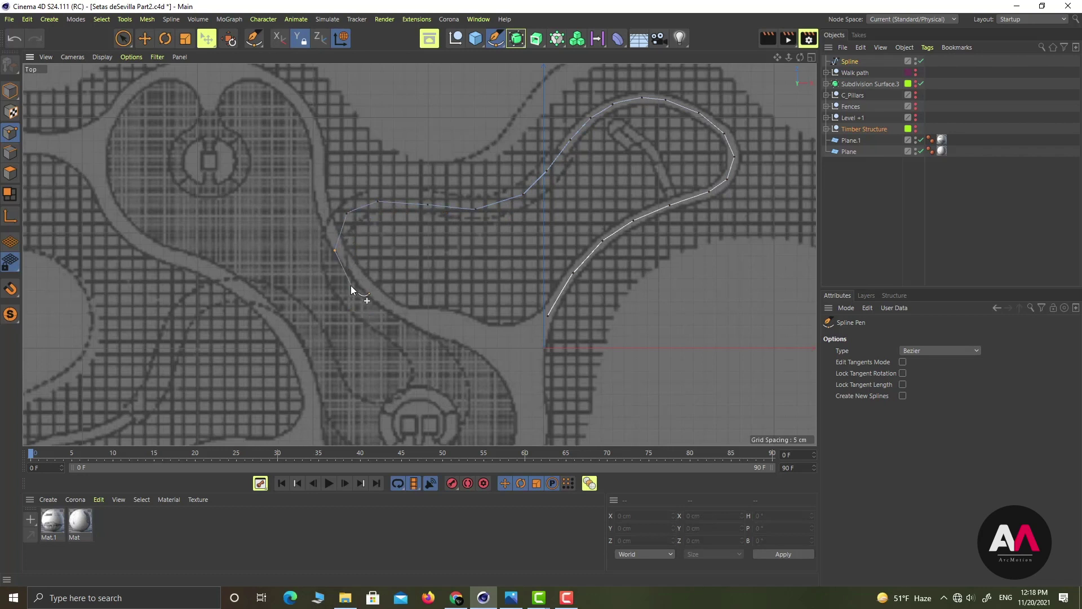
Extend the spline down through the central canopy and around the lower circular core, following the dashed walkway outline
click(371, 310)
alt+middle_drag(418, 325, 434, 266)
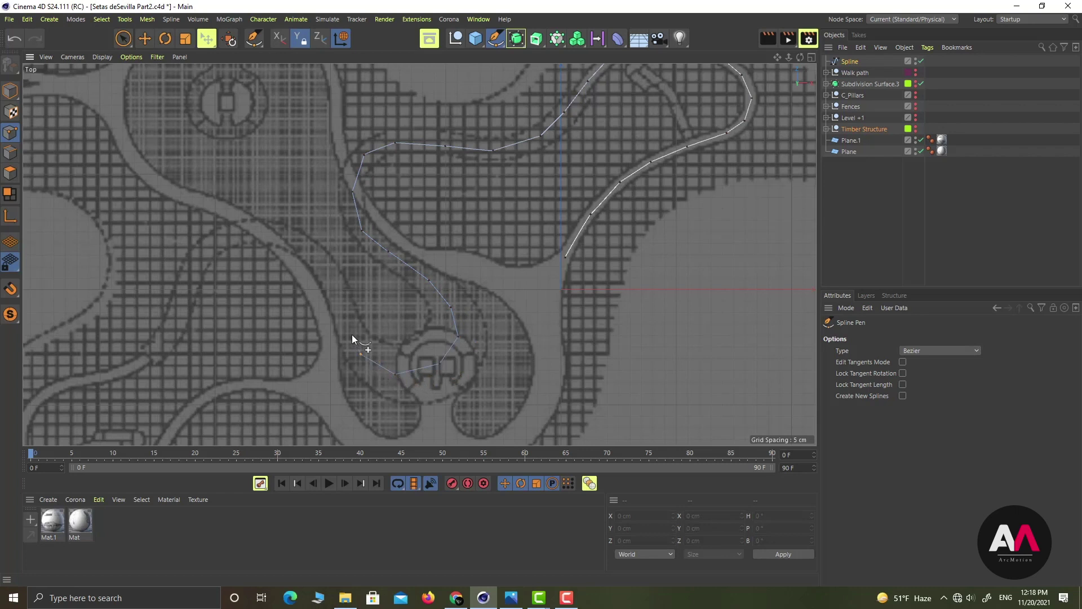
click(346, 316)
alt+middle_drag(309, 265, 465, 265)
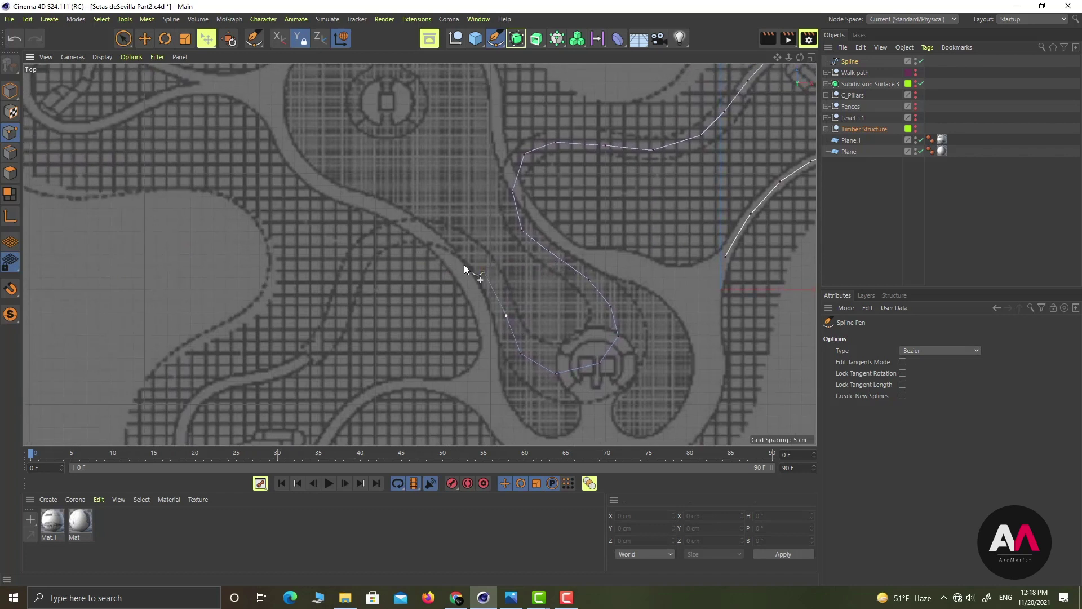
Continue the spline over the dashed bend and around the lower-left loop, ending just before the path junction
scroll(464, 265, up, 3)
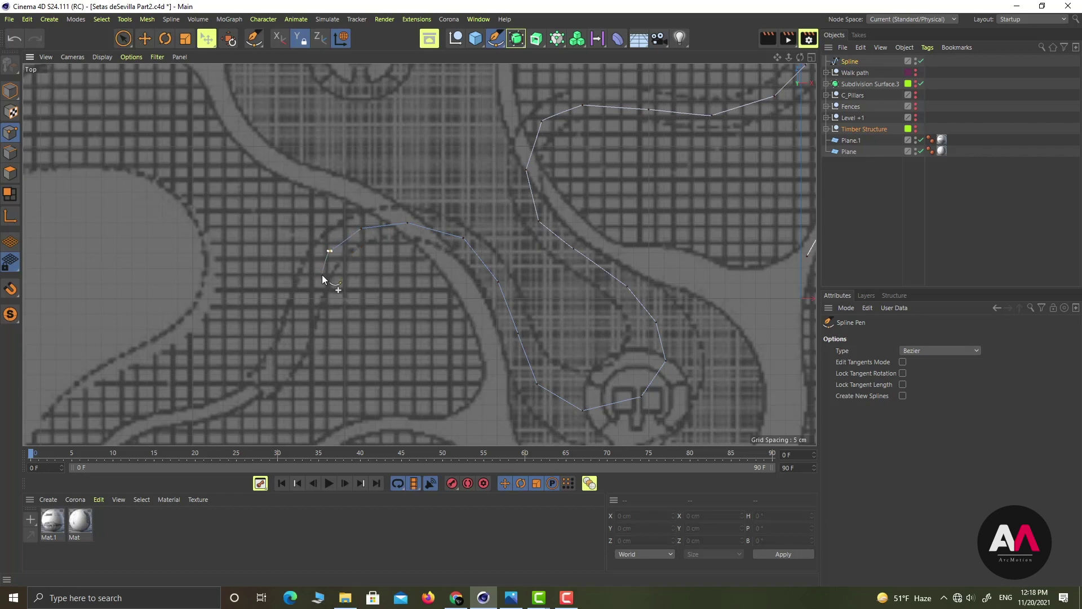
click(291, 339)
alt+middle_drag(308, 339, 396, 240)
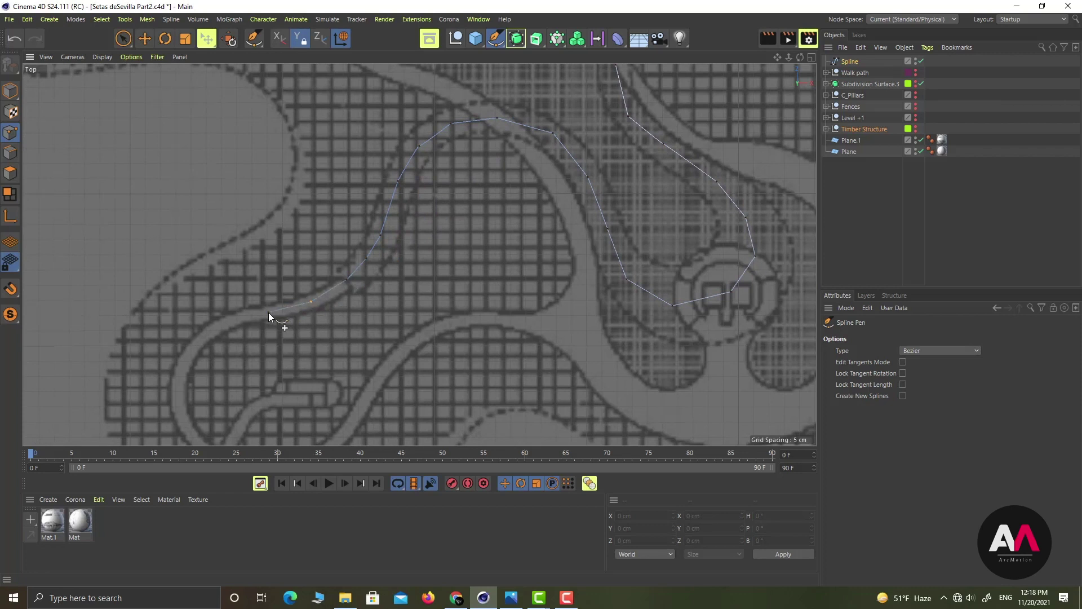
click(200, 339)
alt+middle_drag(294, 285, 292, 227)
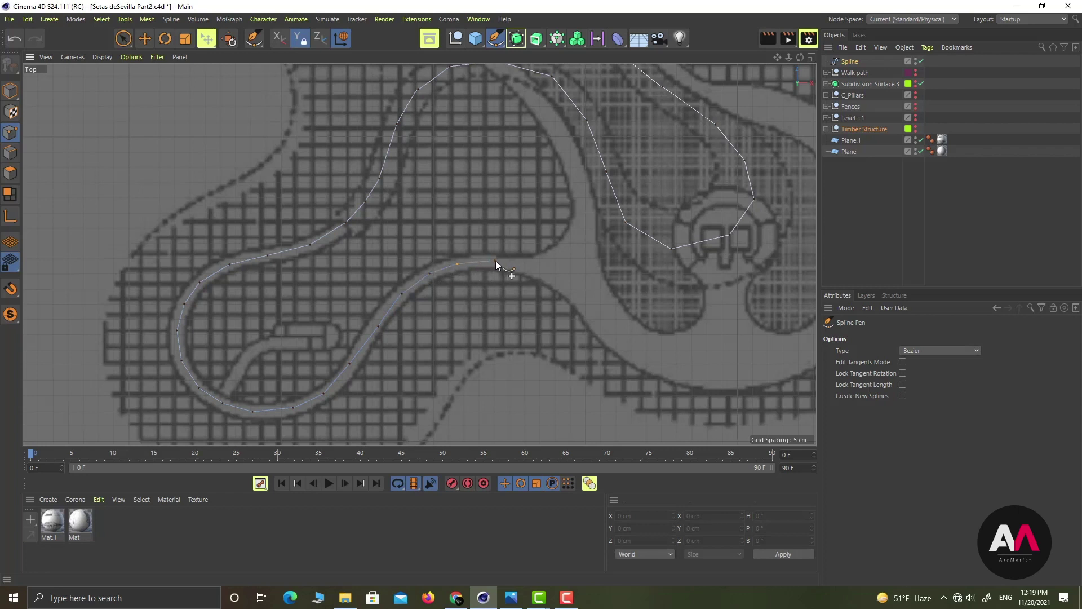
Move two spline points on the lower-left loop's rising side to center them on the walkway with Live Selection
click(123, 38)
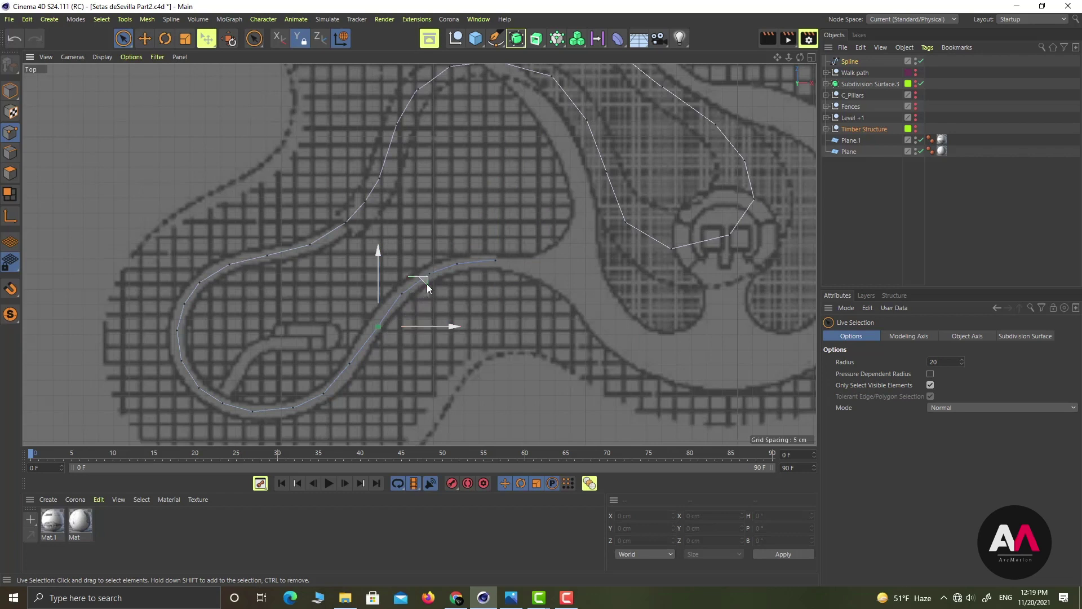
drag(426, 282, 423, 279)
click(350, 364)
drag(397, 319, 401, 319)
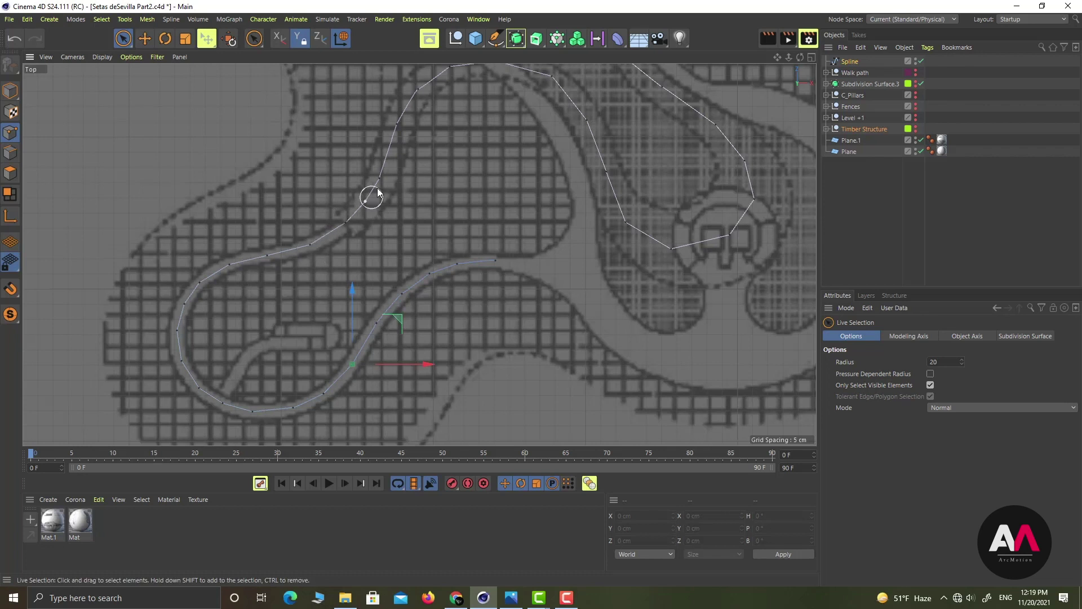
Create extra spline points around the lower circular core and move the two along its underside to round the bend
scroll(338, 279, down, 2)
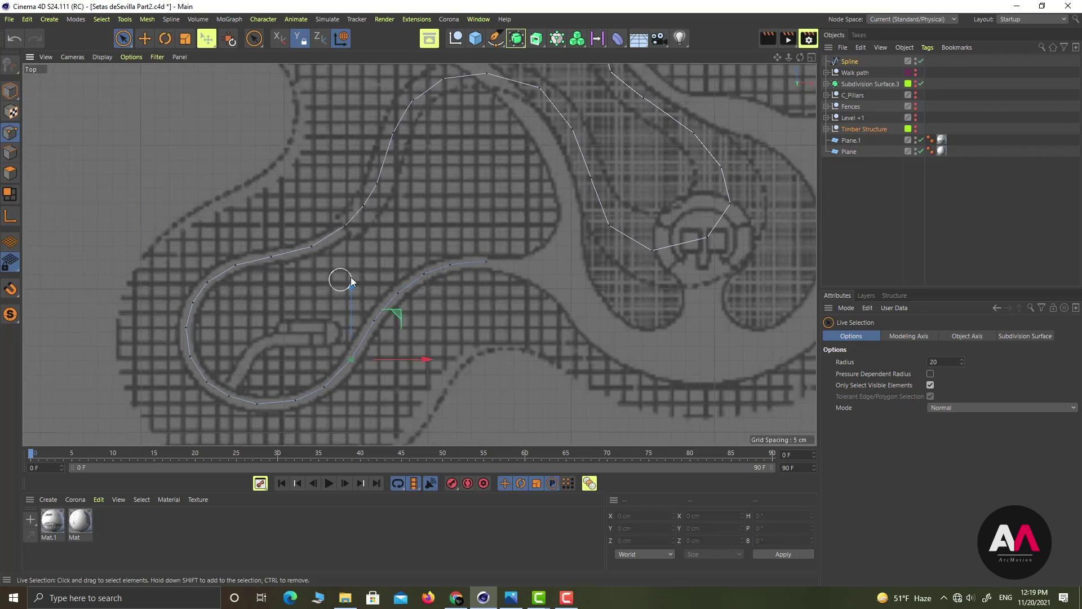
alt+middle_drag(595, 323, 420, 342)
scroll(581, 197, up, 1)
scroll(590, 199, up, 2)
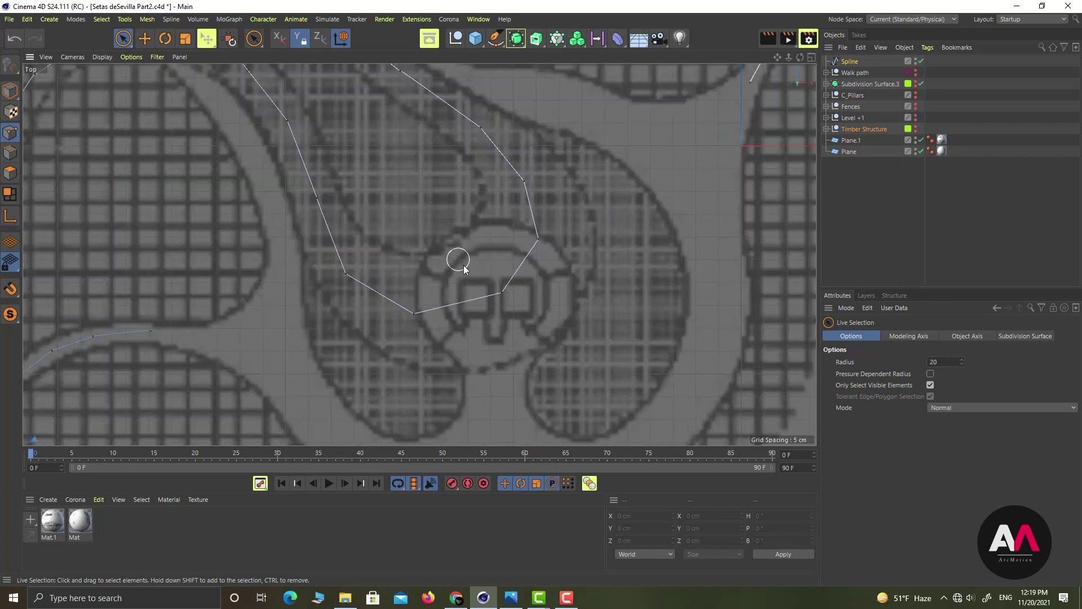
right_click(415, 257)
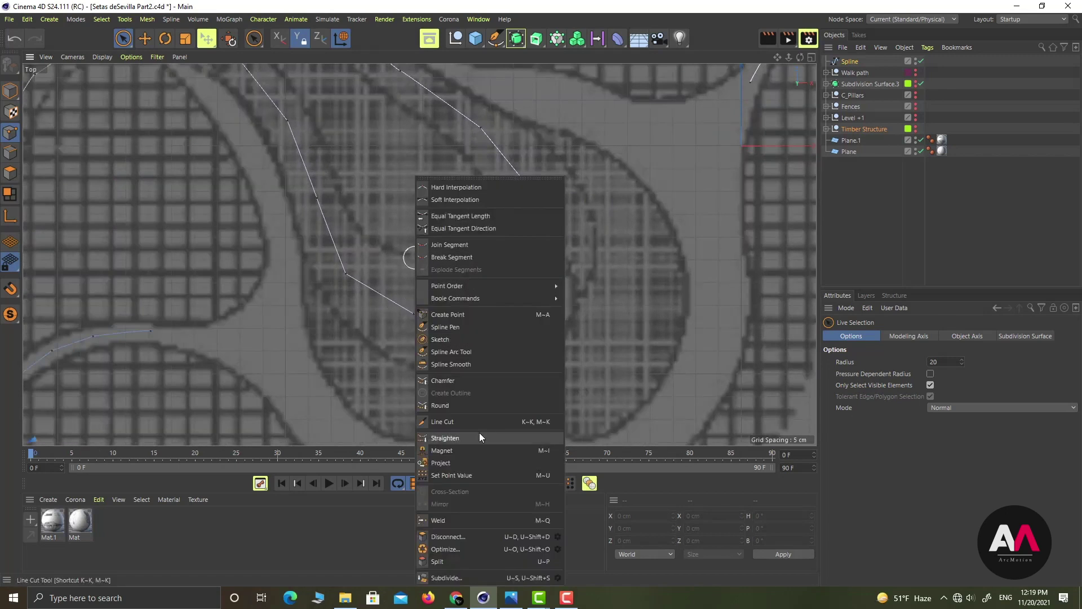
click(448, 314)
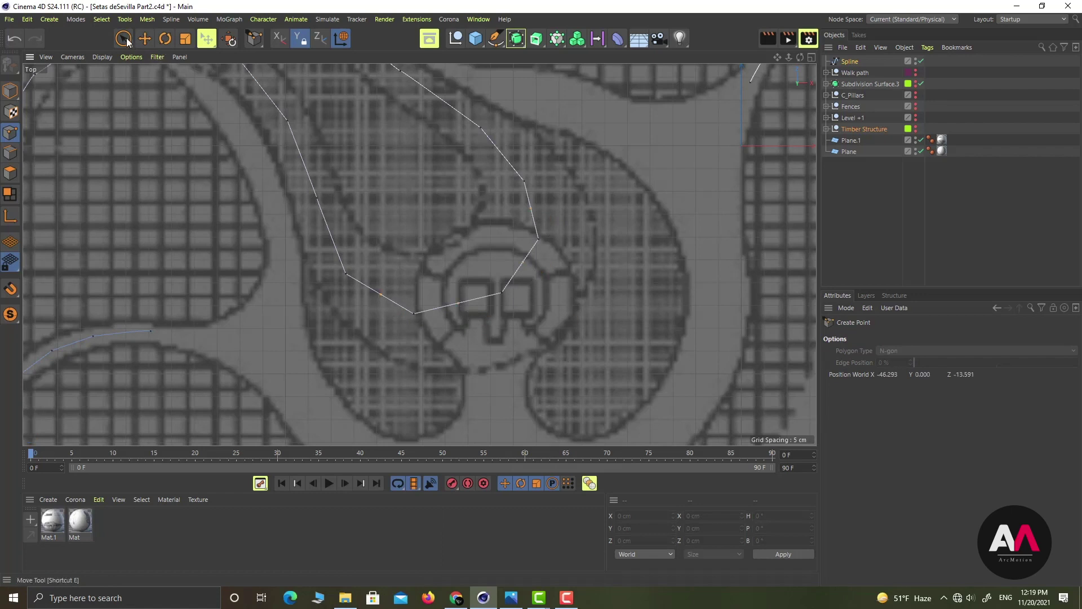
key(space)
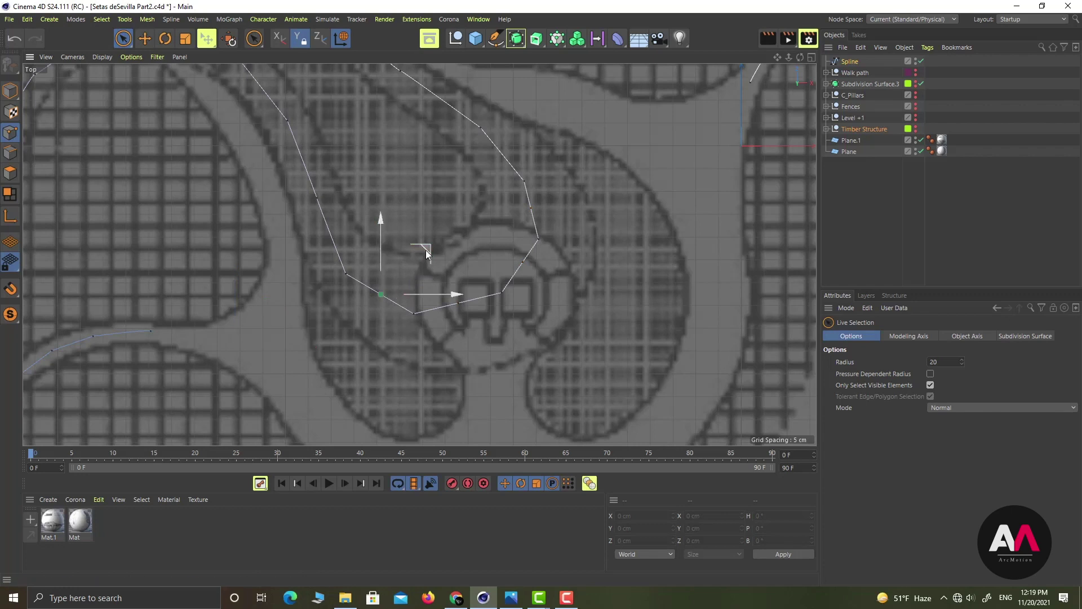
drag(425, 251, 423, 259)
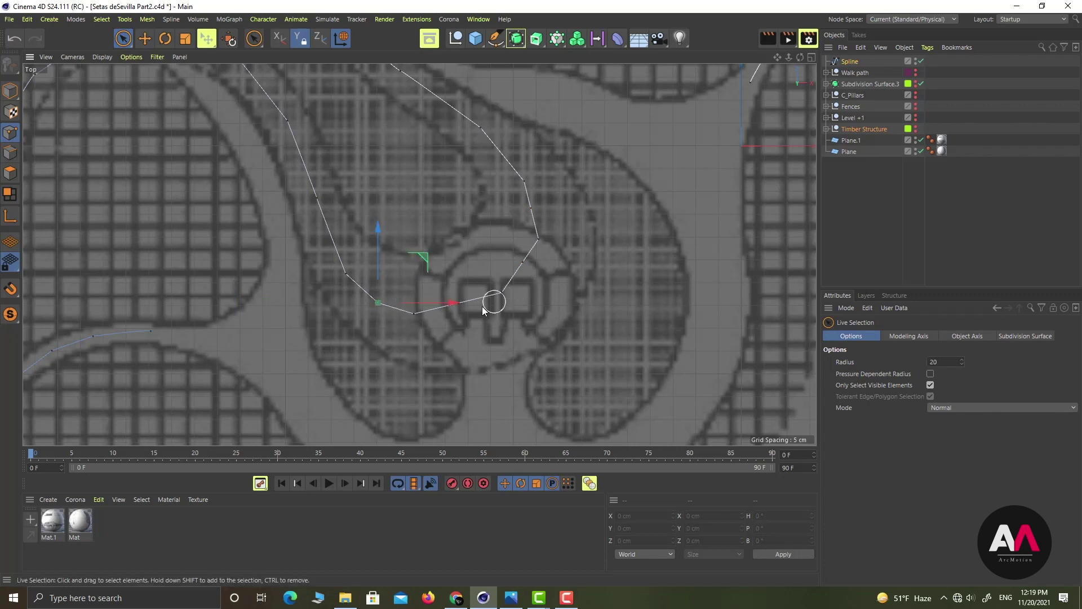
click(460, 305)
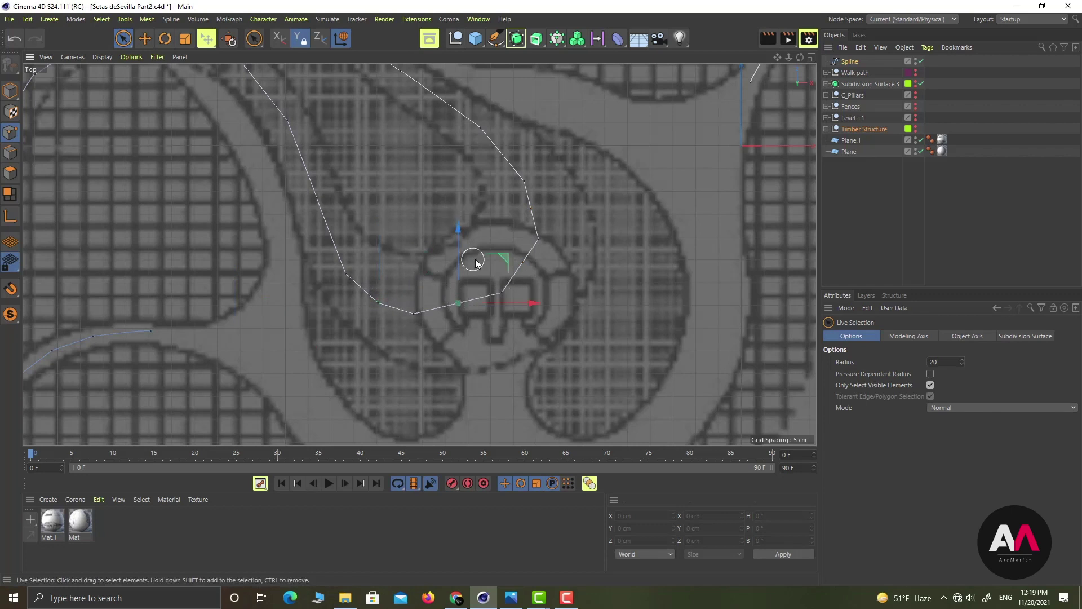
drag(513, 273, 517, 282)
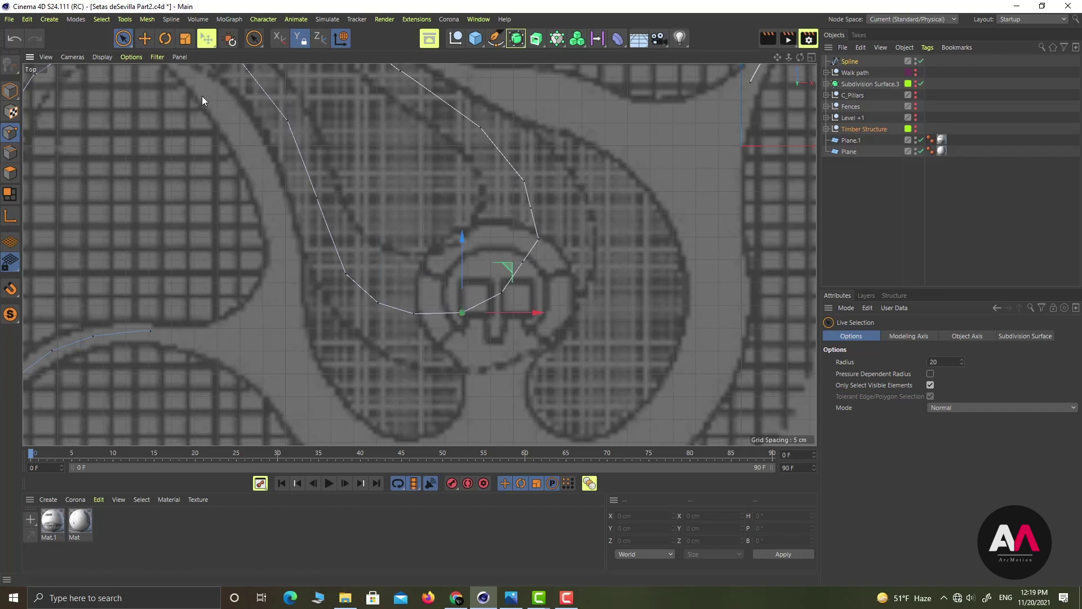
Move the two added points on the right side of the core bend outward to smooth the curve
key(F9)
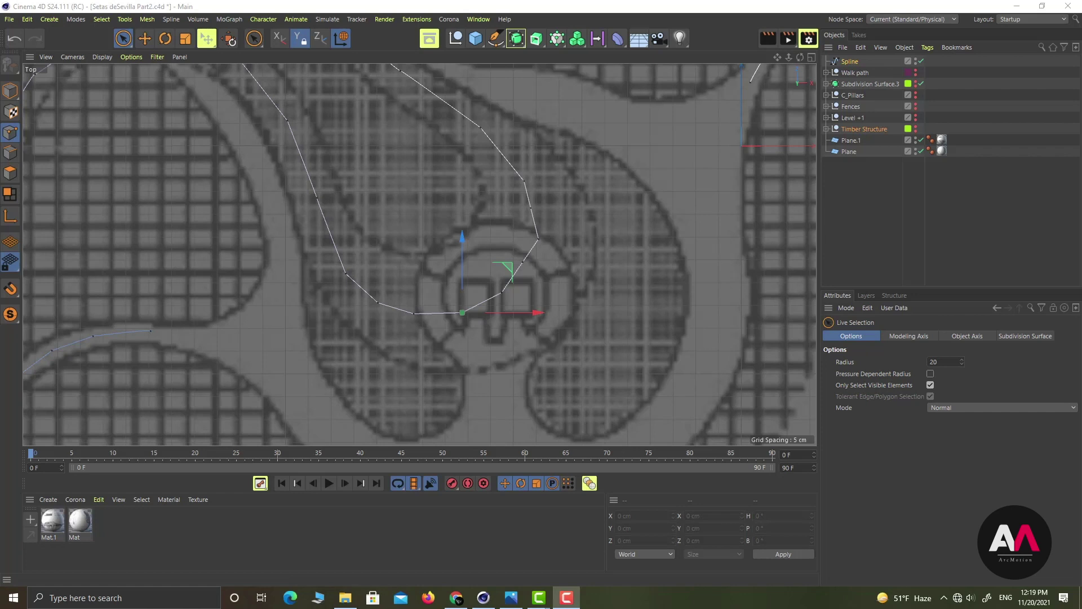
click(522, 263)
drag(566, 218, 573, 221)
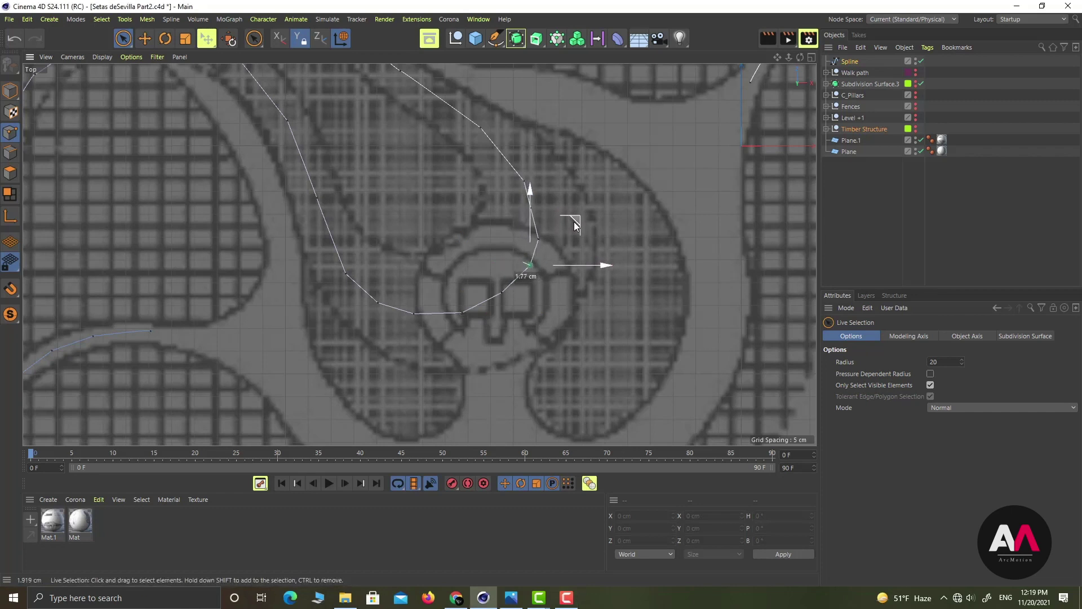
click(512, 215)
click(531, 209)
drag(574, 164, 584, 164)
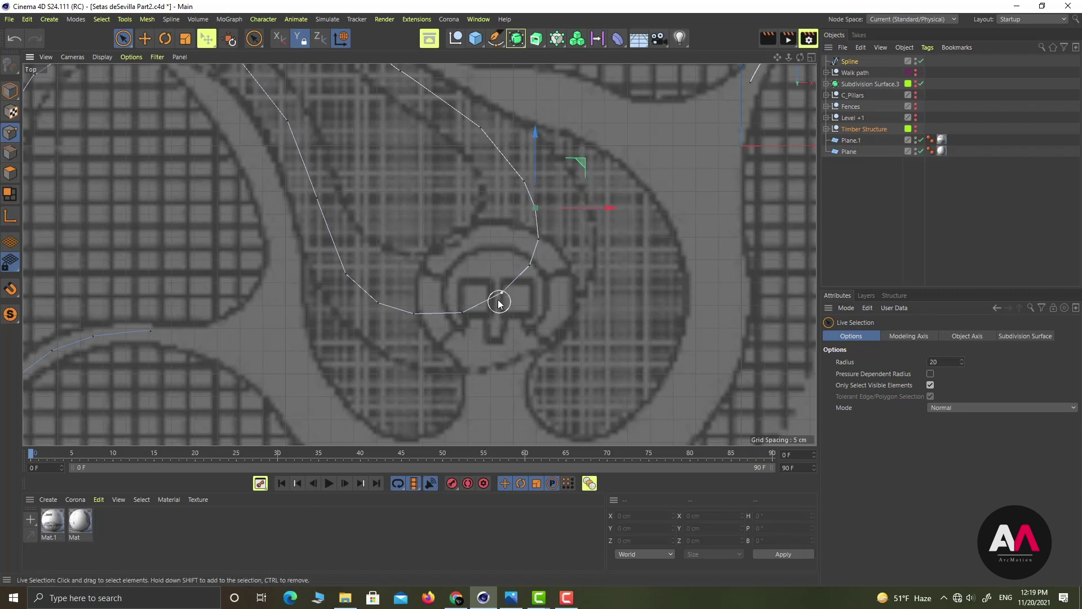
Create more spline points along the long segments on both sides of the core bend
middle_drag(495, 302, 522, 330)
right_click(485, 247)
click(435, 279)
right_click(467, 254)
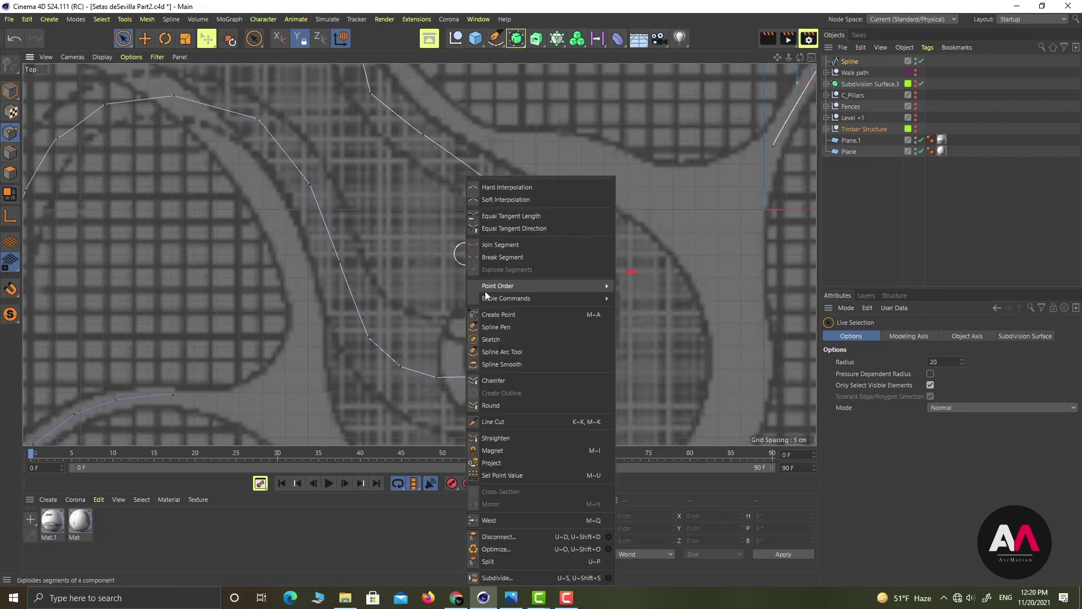
click(500, 314)
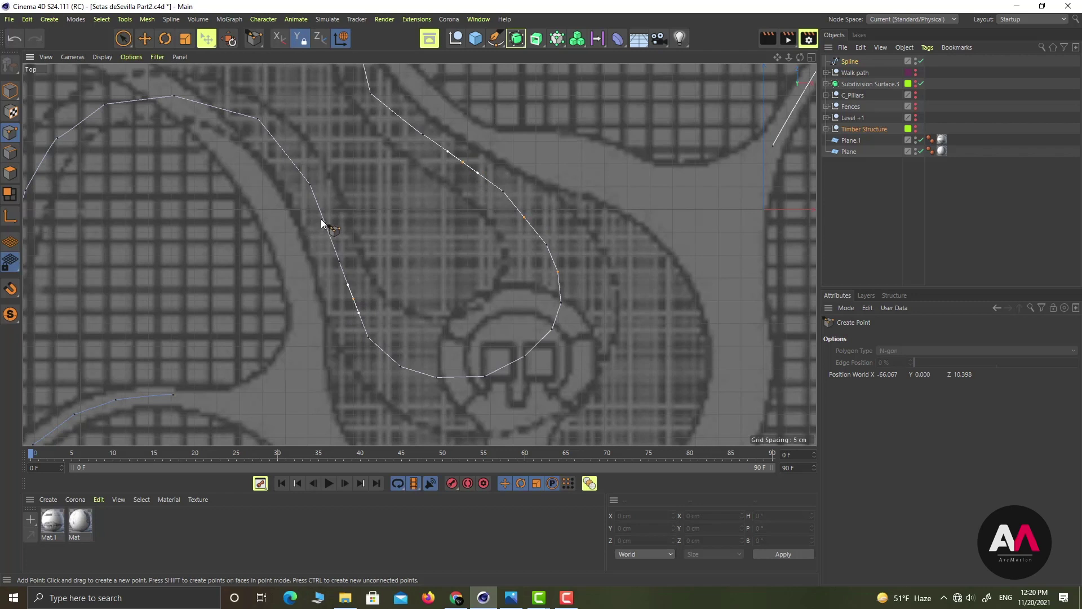
Reposition the spline points on both sides of the core bend to even out the walkway curve
click(123, 39)
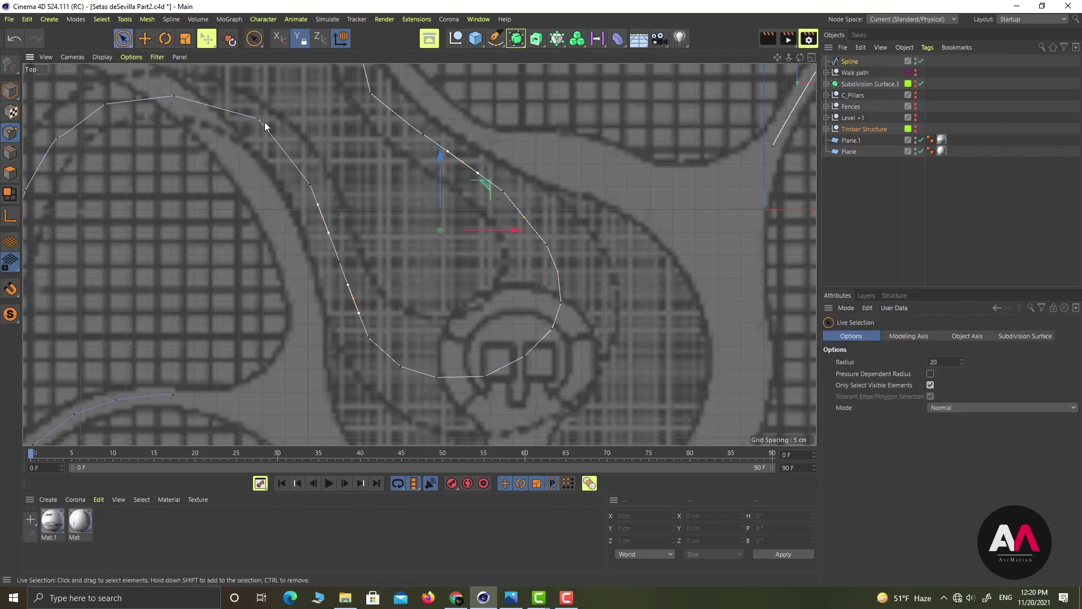
click(524, 217)
drag(570, 173, 572, 172)
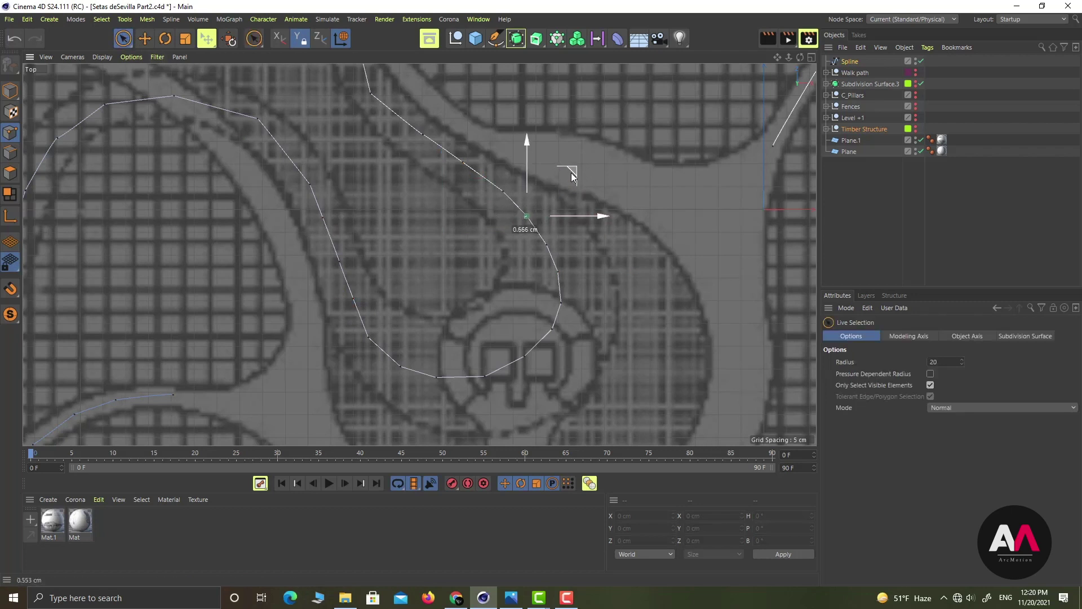
click(335, 262)
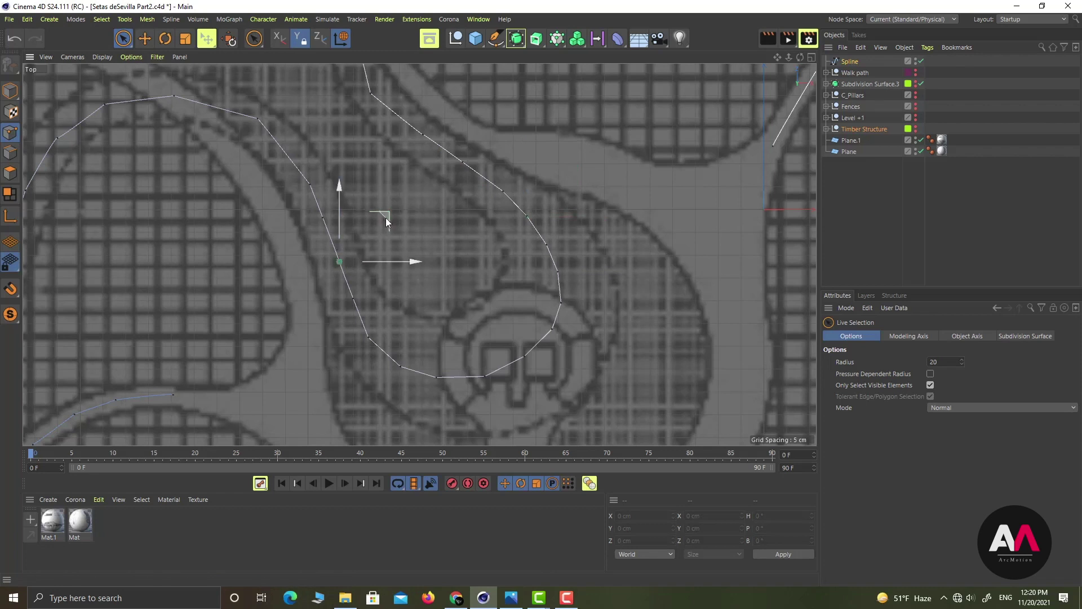
drag(385, 217, 398, 249)
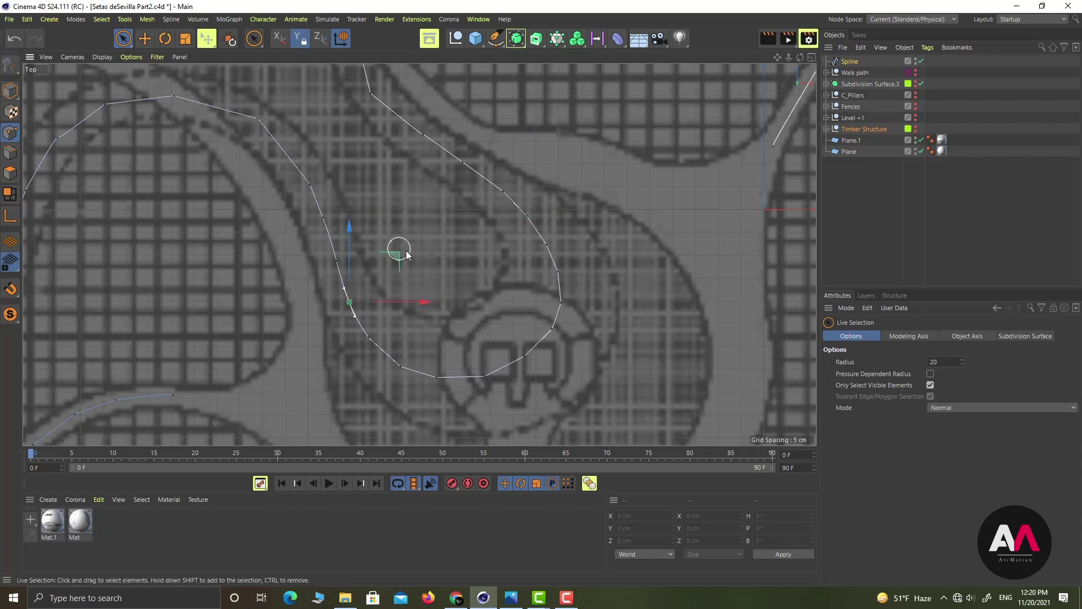
Select all points of the walkway spline and apply Hard Interpolation
scroll(479, 267, down, 3)
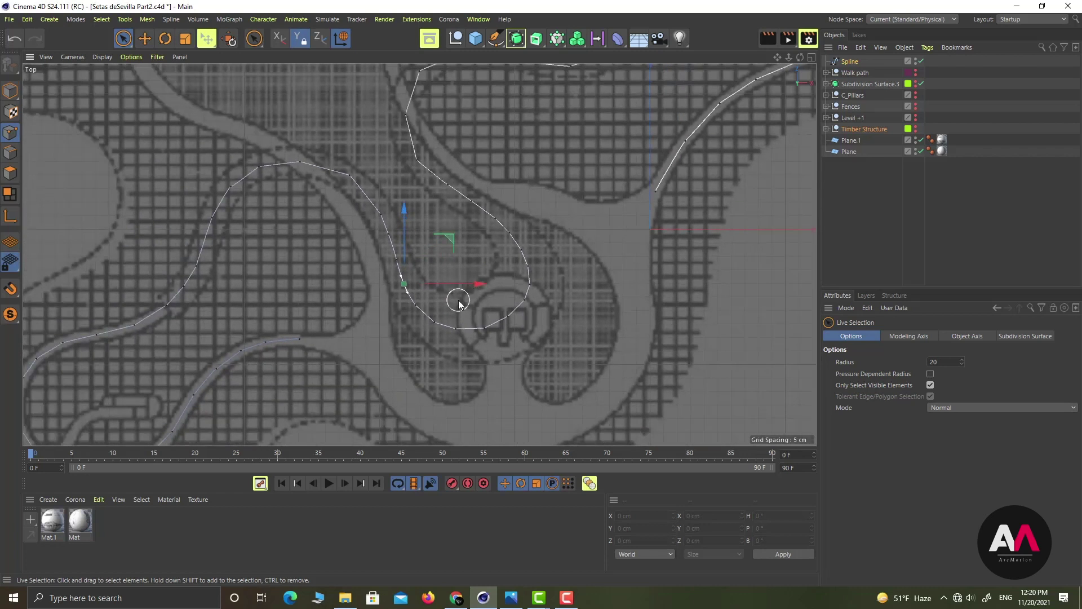
key(ctrl+a)
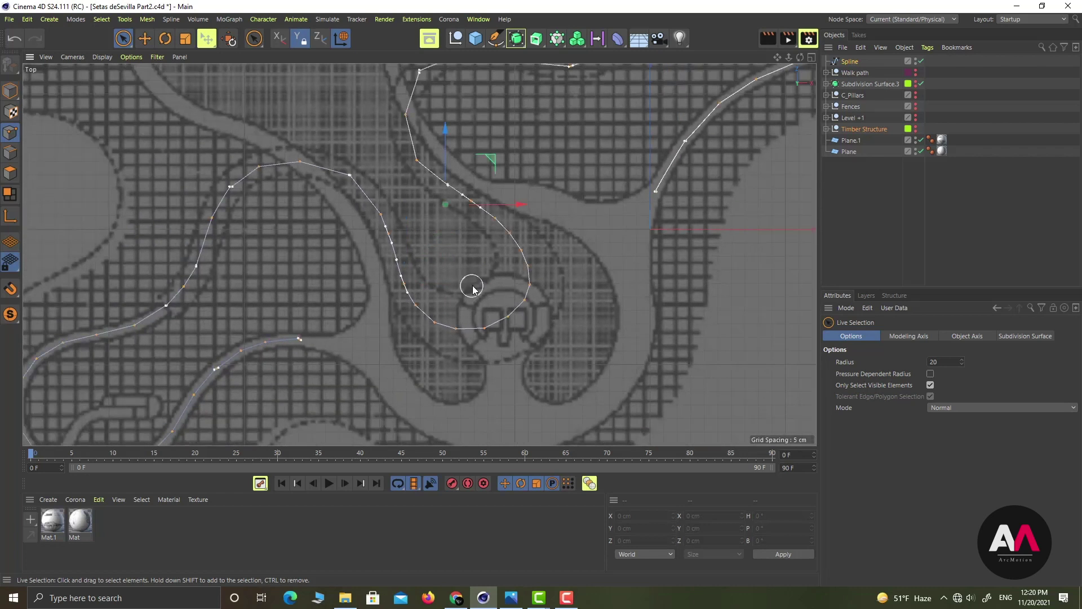
right_click(480, 265)
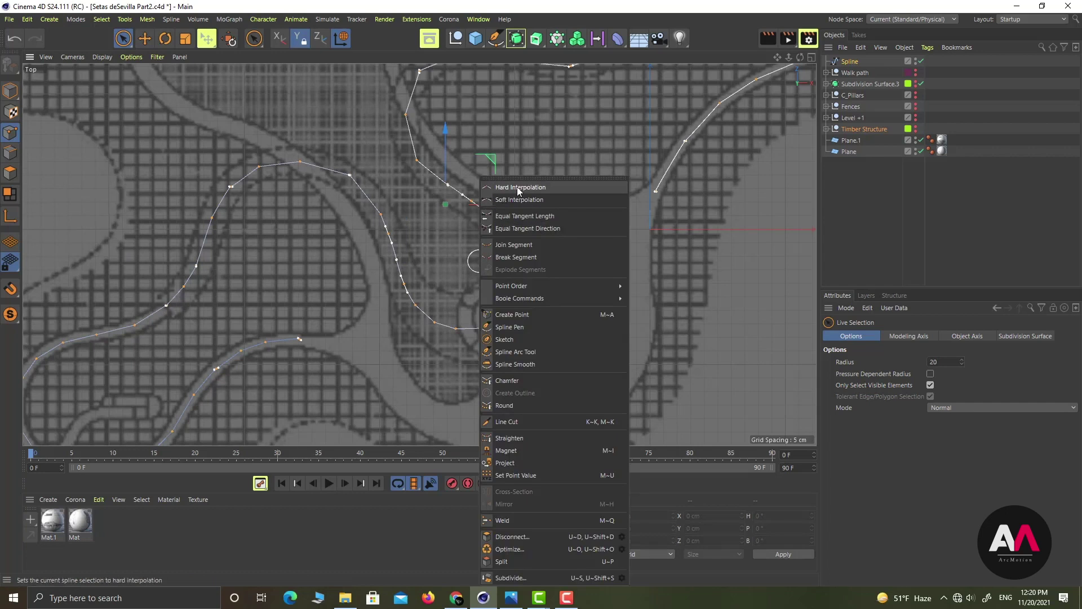
click(518, 189)
Check the full traced spline in the Top view, and inspect it over the plan in a maximized Perspective view
scroll(389, 282, down, 3)
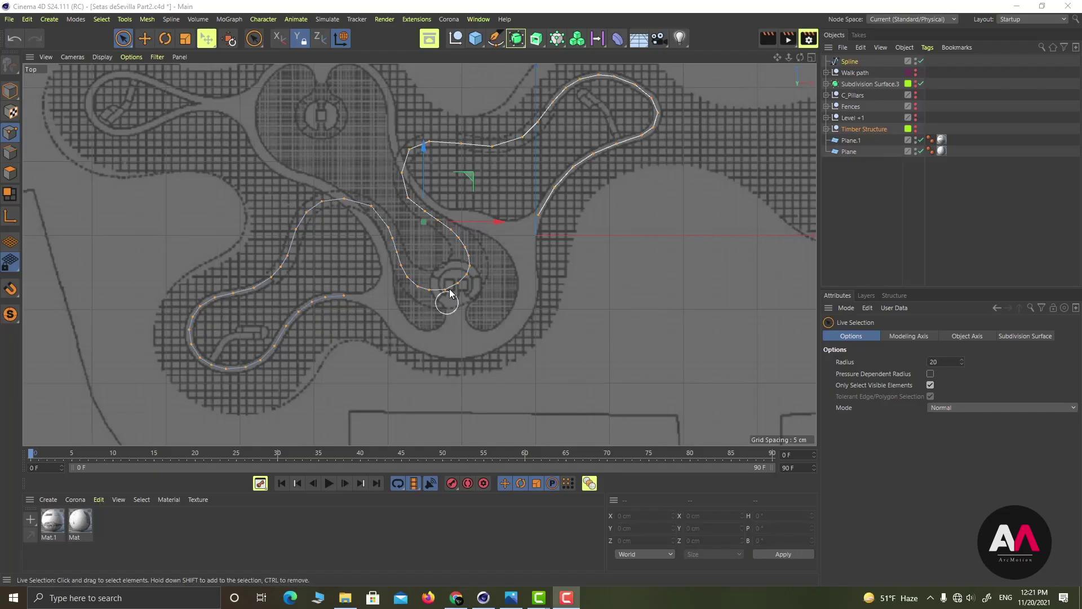
alt+middle_drag(476, 266, 511, 301)
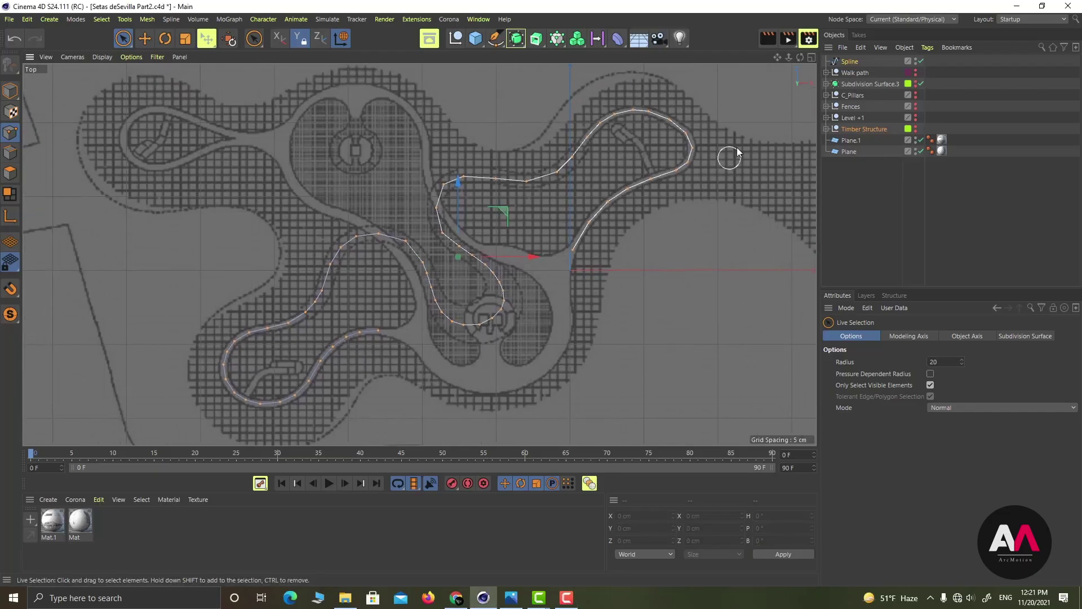
click(812, 56)
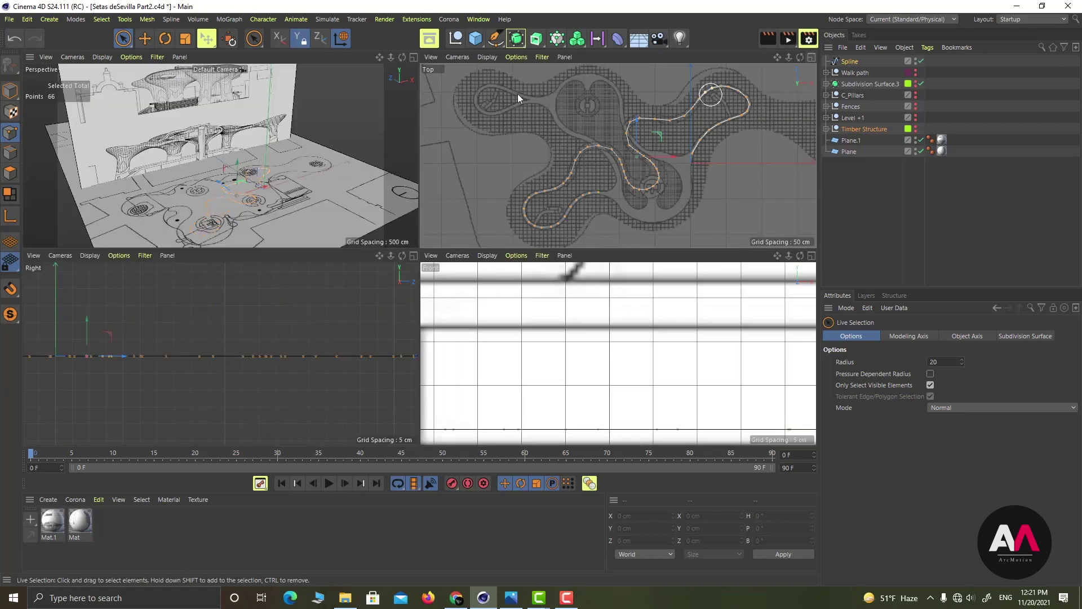
click(415, 58)
alt+drag(420, 338, 412, 335)
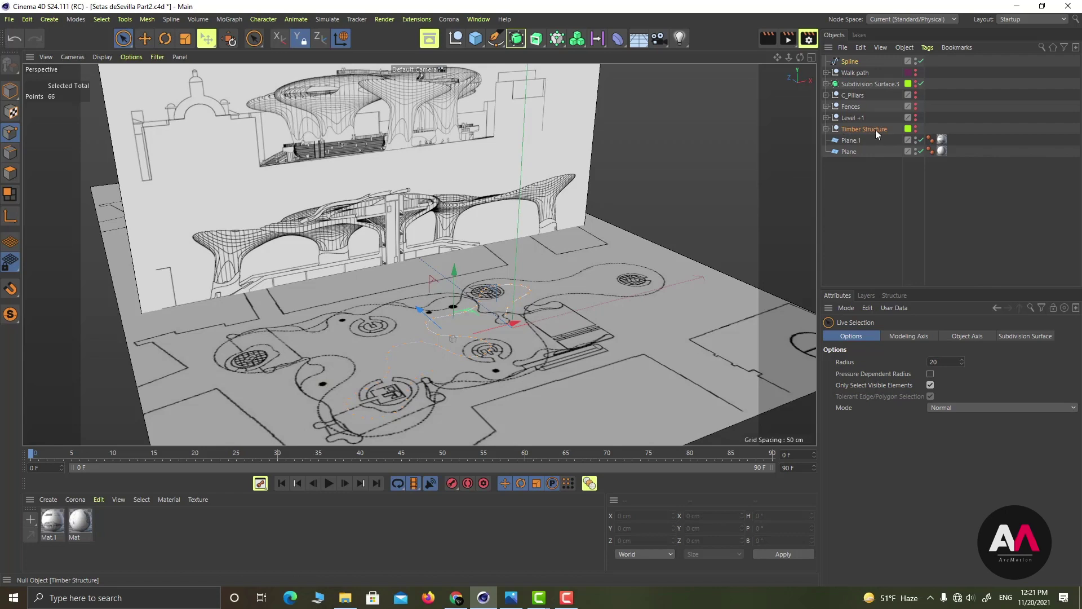
Make the roof's Subdivision Surface.3 visible in the viewport and select it for comparison with the walkway spline
click(916, 83)
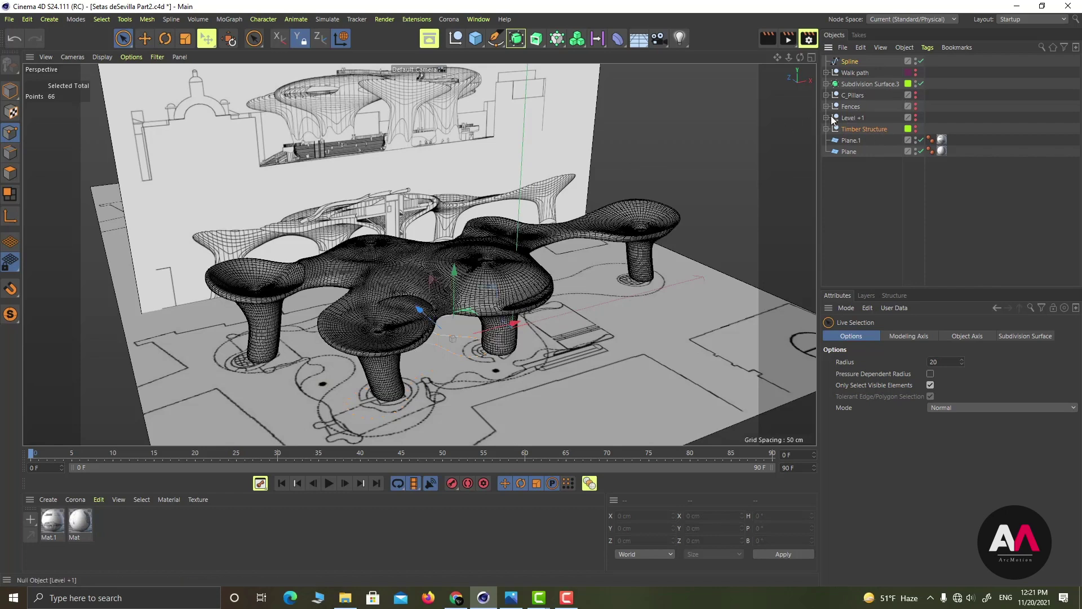
scroll(467, 310, up, 3)
alt+drag(467, 310, 508, 268)
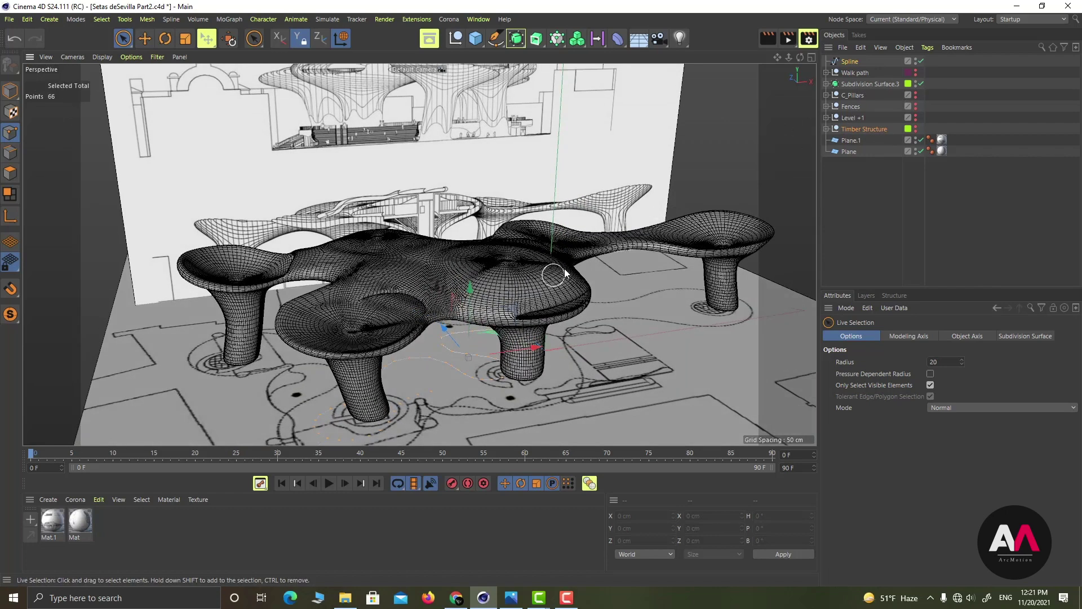
alt+drag(612, 240, 790, 143)
alt+drag(668, 179, 488, 234)
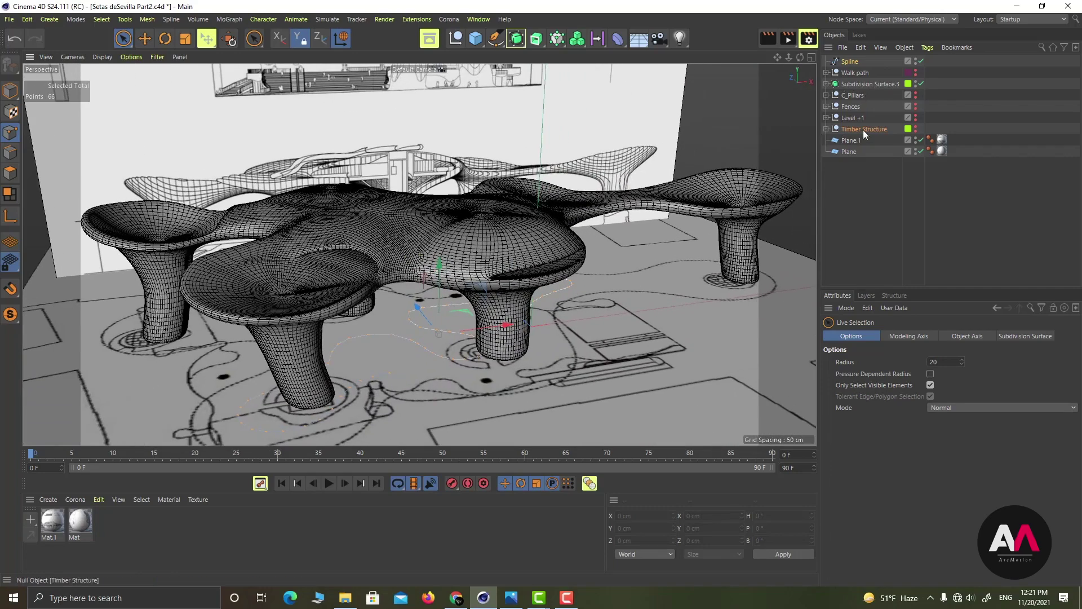
click(858, 84)
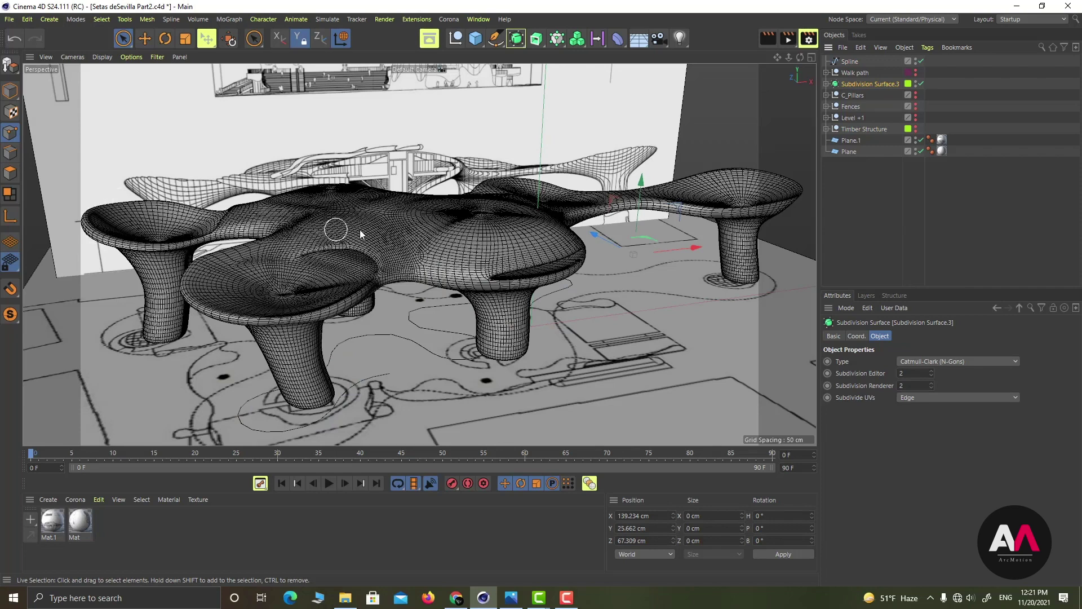
Raise the whole walkway spline above the timber roof, to a Y position of about 116 cm
click(851, 62)
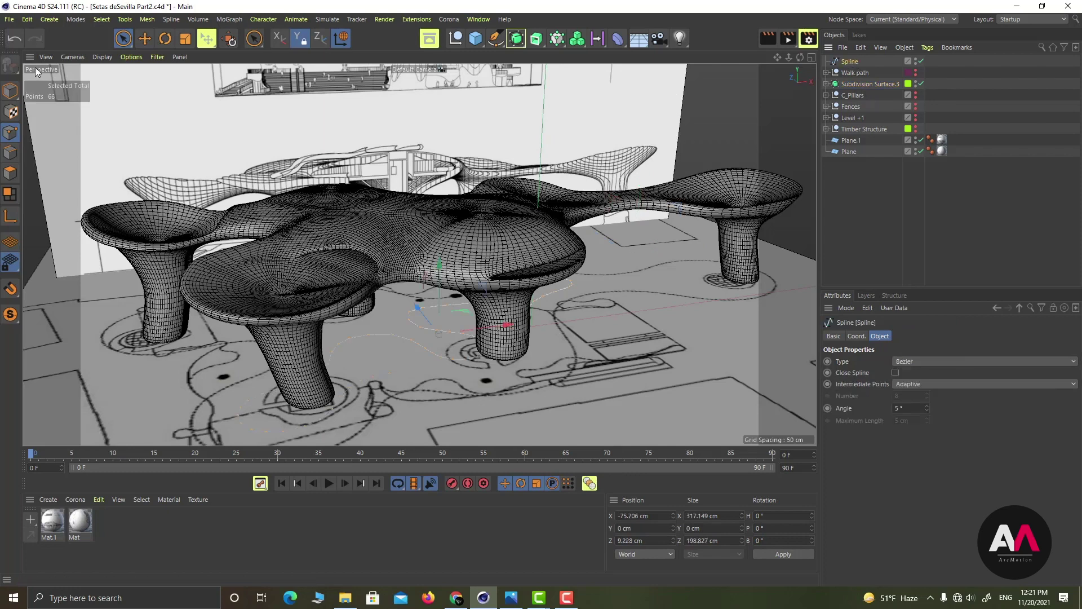
click(11, 91)
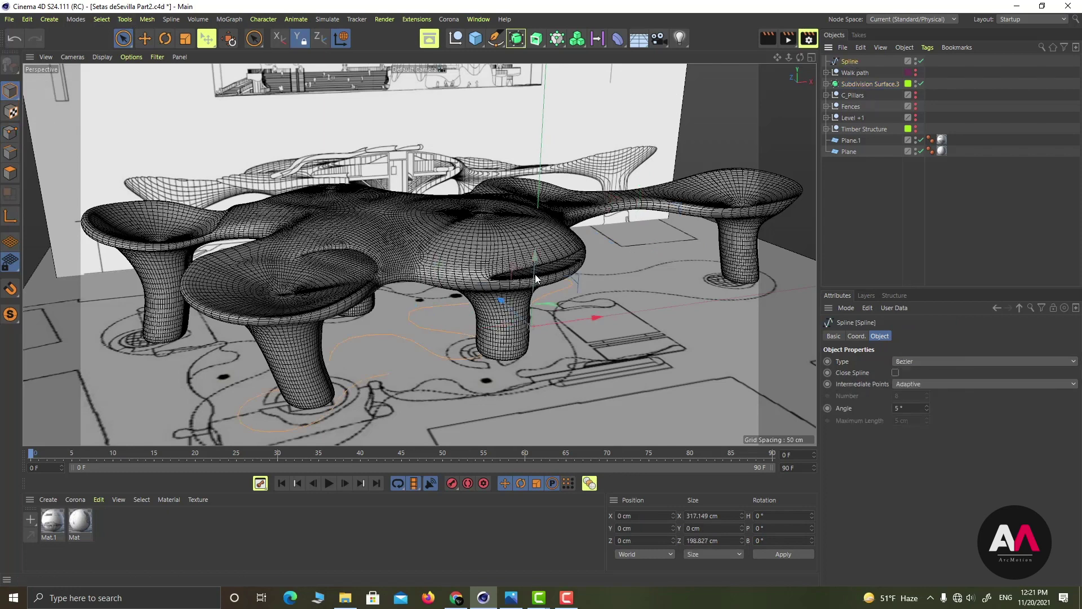
drag(535, 274, 546, 131)
alt+drag(461, 185, 429, 225)
scroll(305, 276, up, 3)
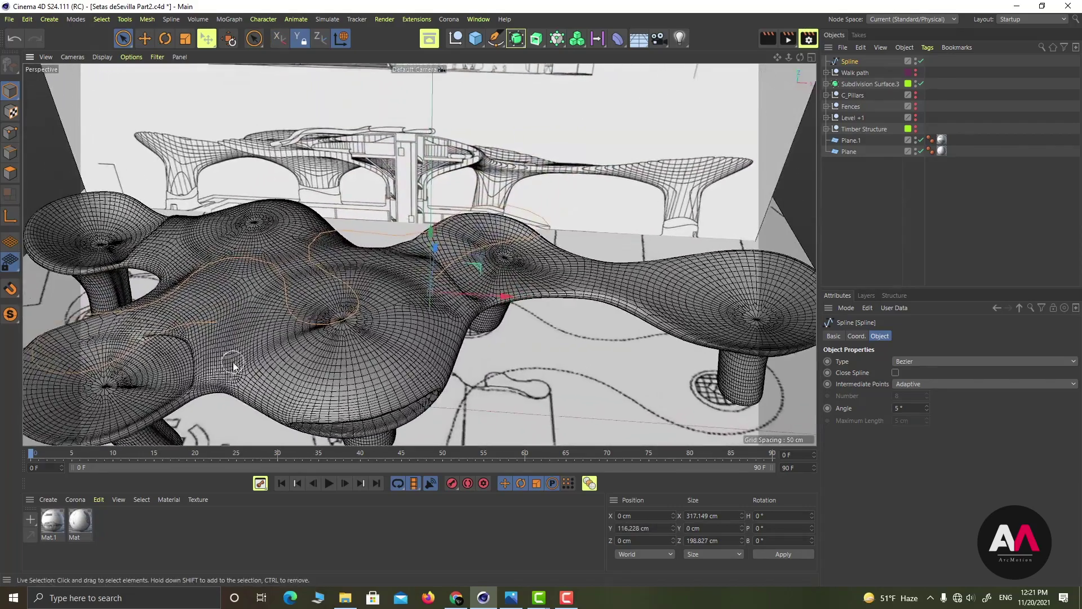
alt+drag(232, 362, 225, 385)
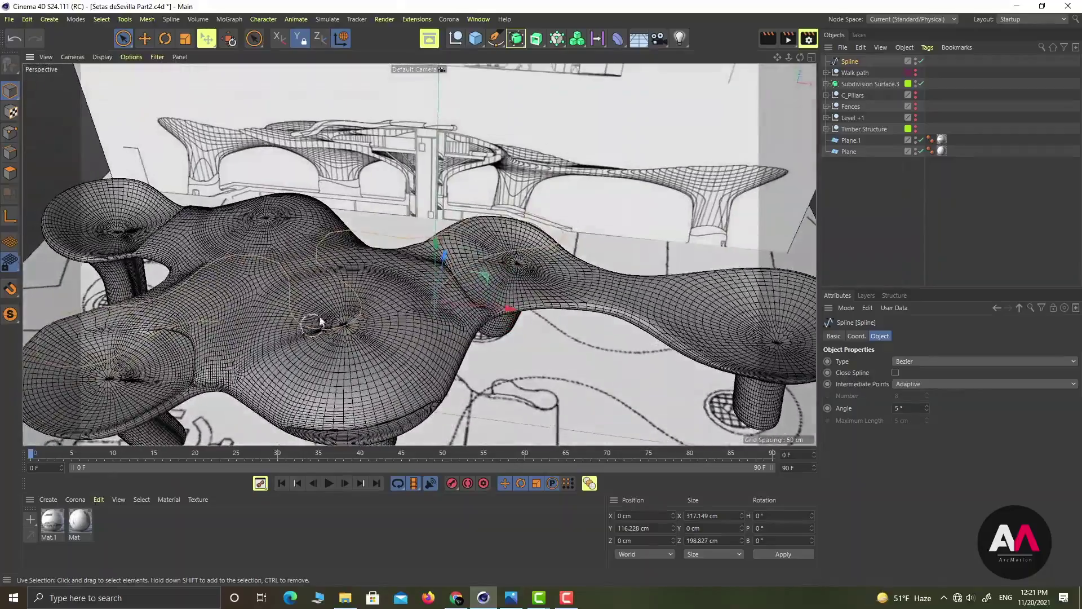
Delete six surplus points at the walkway spline's open ends, four at one end and two at the other
click(10, 133)
scroll(186, 331, up, 5)
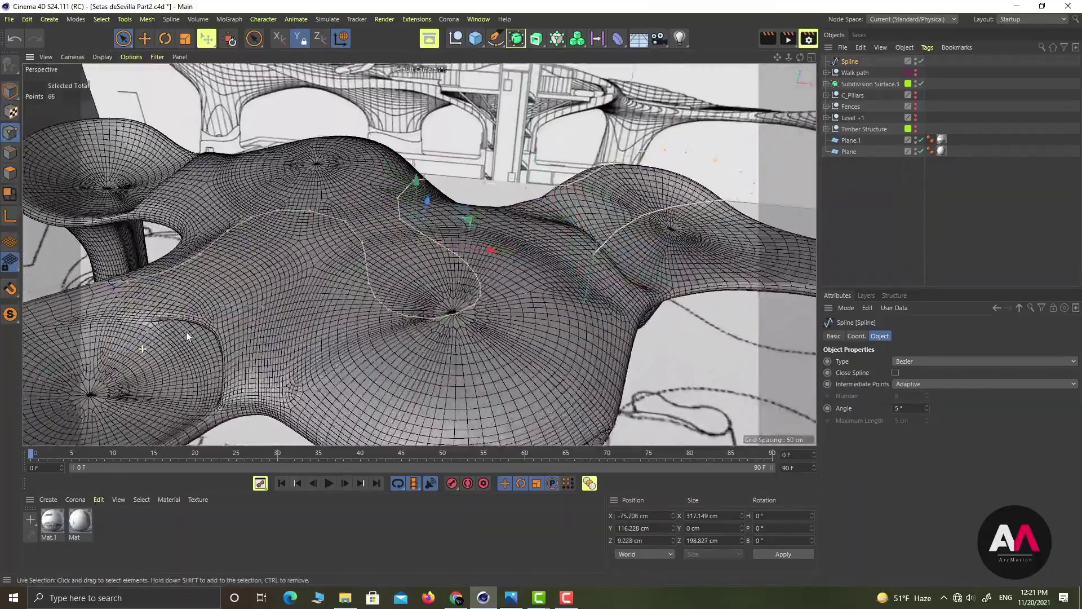
mouse_move(243, 331)
alt+mouse_down()
mouse_move(243, 312)
mouse_move(272, 300)
mouse_move(218, 299)
alt+mouse_up()
alt+drag(298, 341, 202, 294)
shift+click(199, 292)
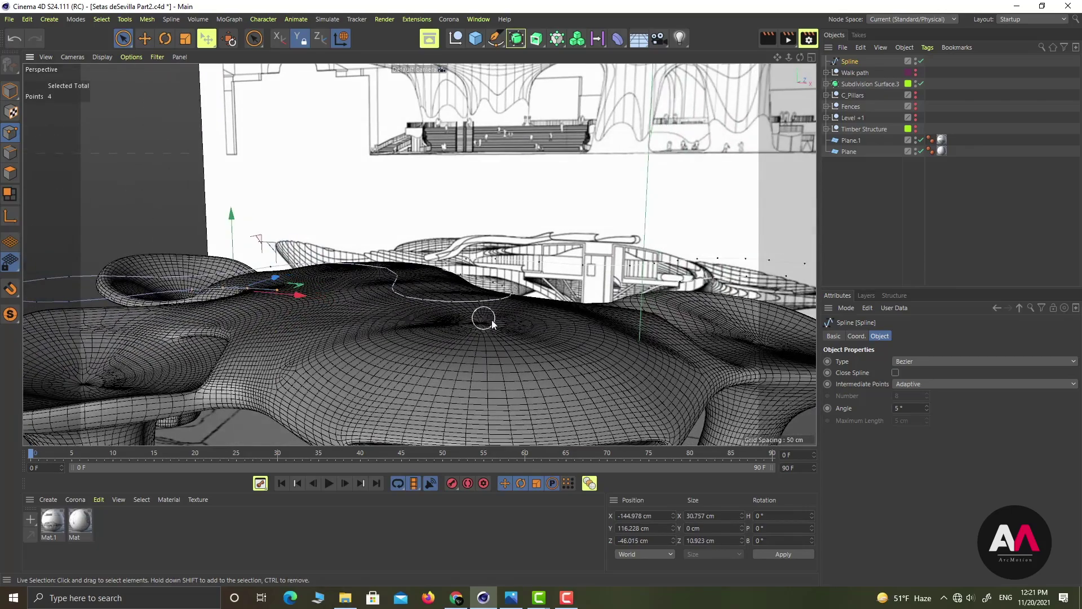
alt+drag(574, 333, 542, 345)
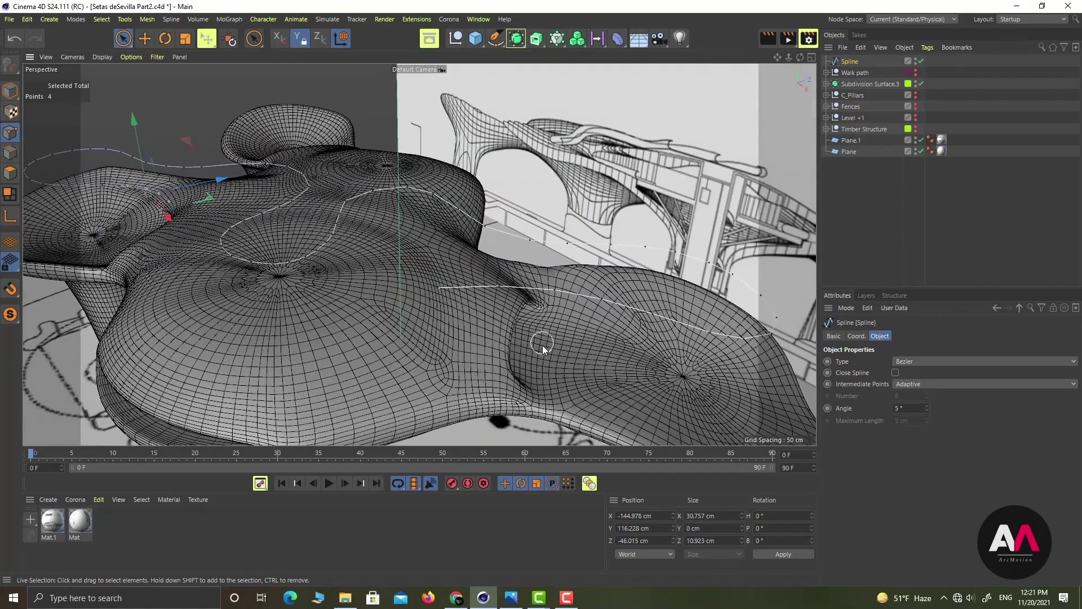
shift+click(548, 293)
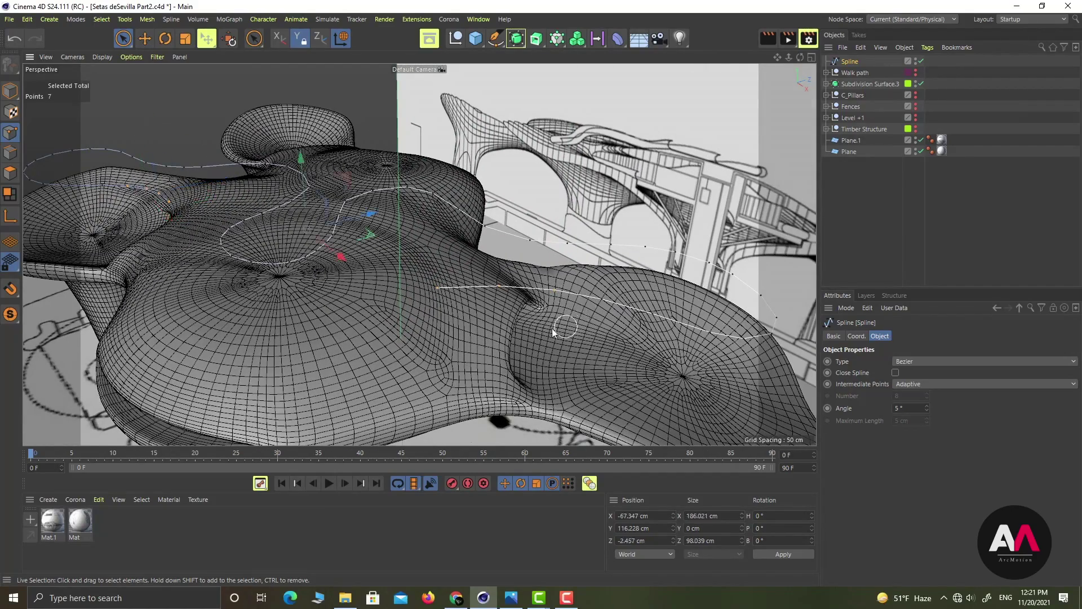
alt+drag(552, 328, 560, 268)
ctrl+click(559, 268)
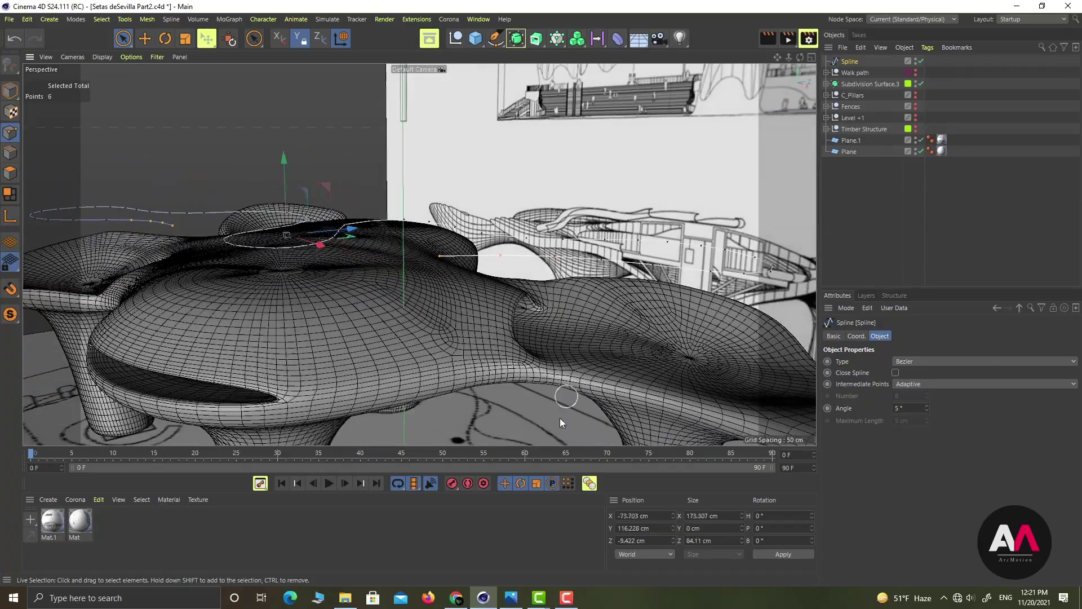
alt+drag(560, 418, 492, 351)
key(Delete)
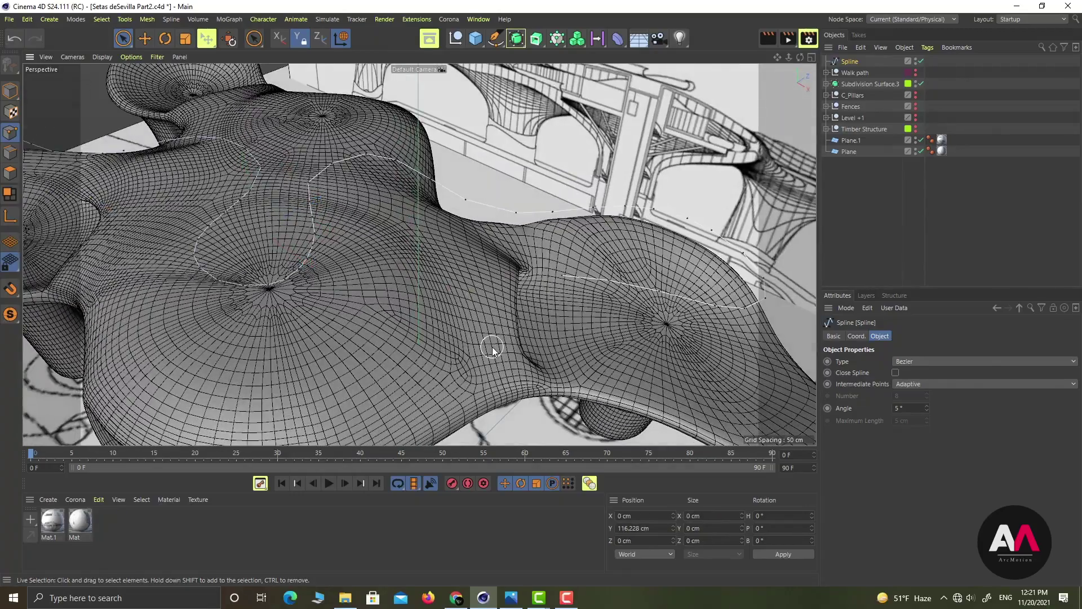
Select all remaining walkway spline points and project them down onto the roof surface with the Project tool in XZ Plane mode
scroll(613, 261, down, 5)
alt+drag(510, 316, 571, 298)
alt+drag(419, 255, 519, 277)
alt+right_drag(518, 276, 479, 276)
alt+right_drag(443, 246, 603, 230)
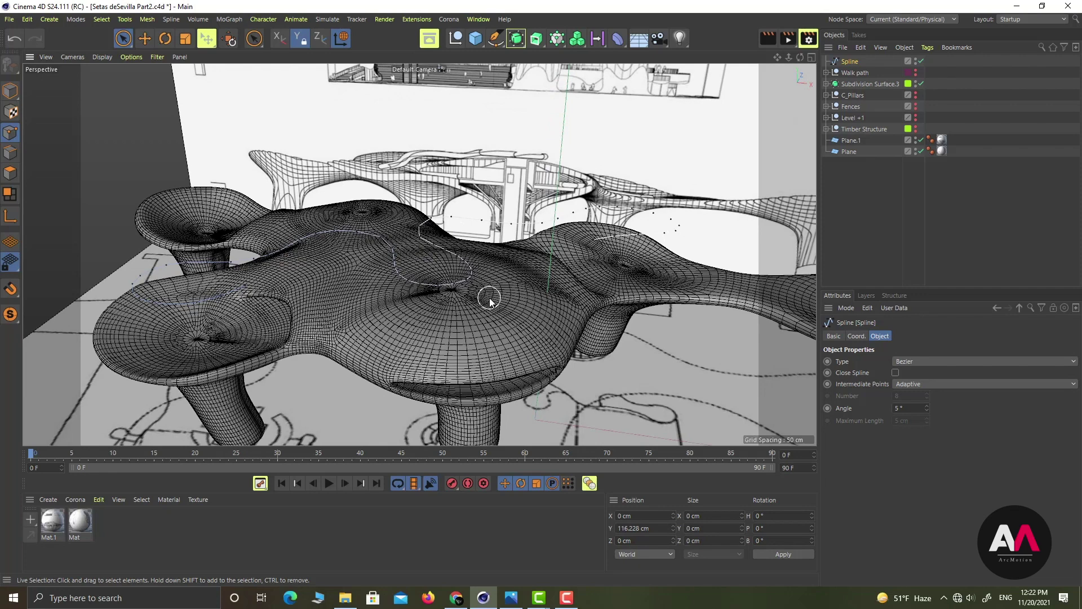
key(ctrl+a)
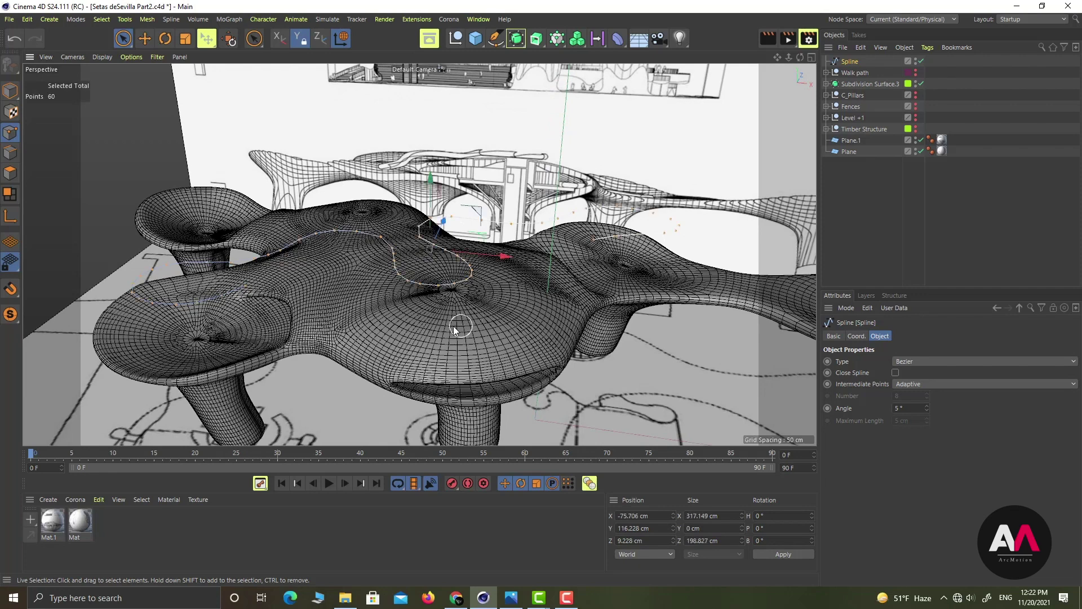
right_click(504, 212)
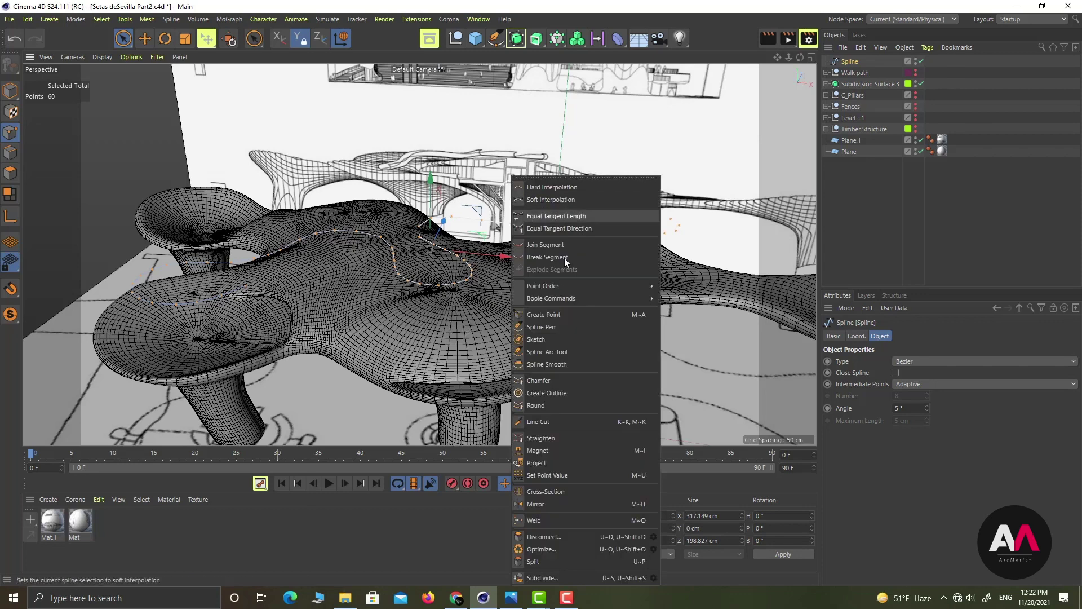
click(519, 467)
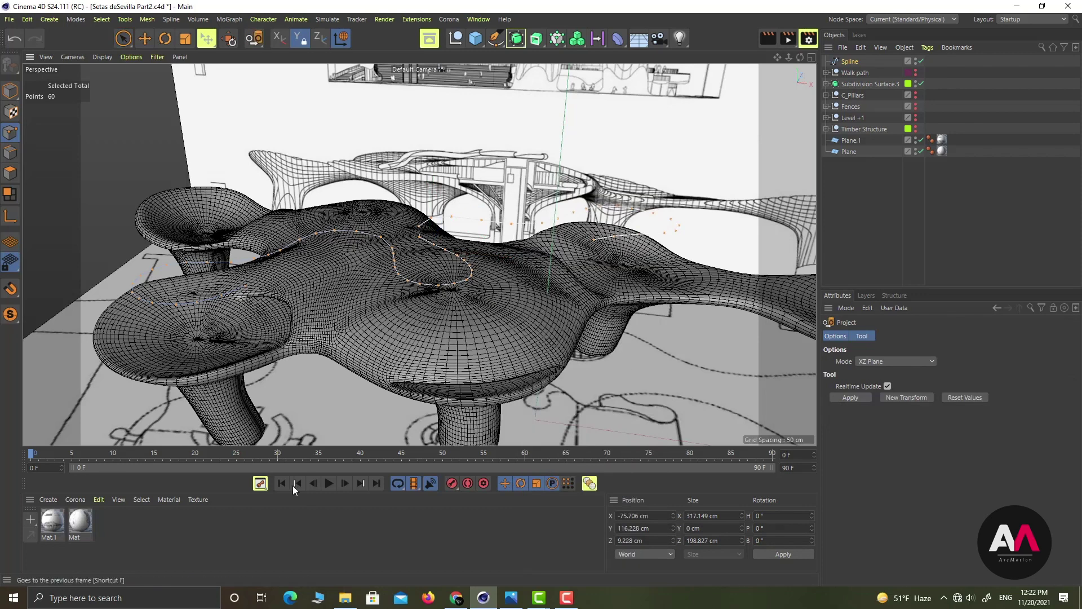
click(837, 337)
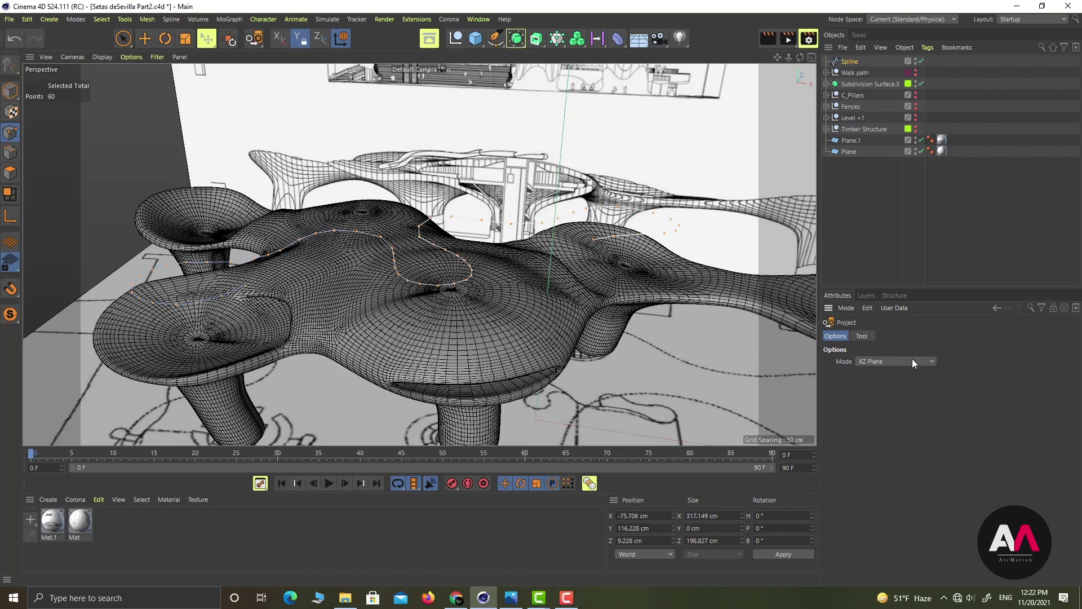
click(928, 362)
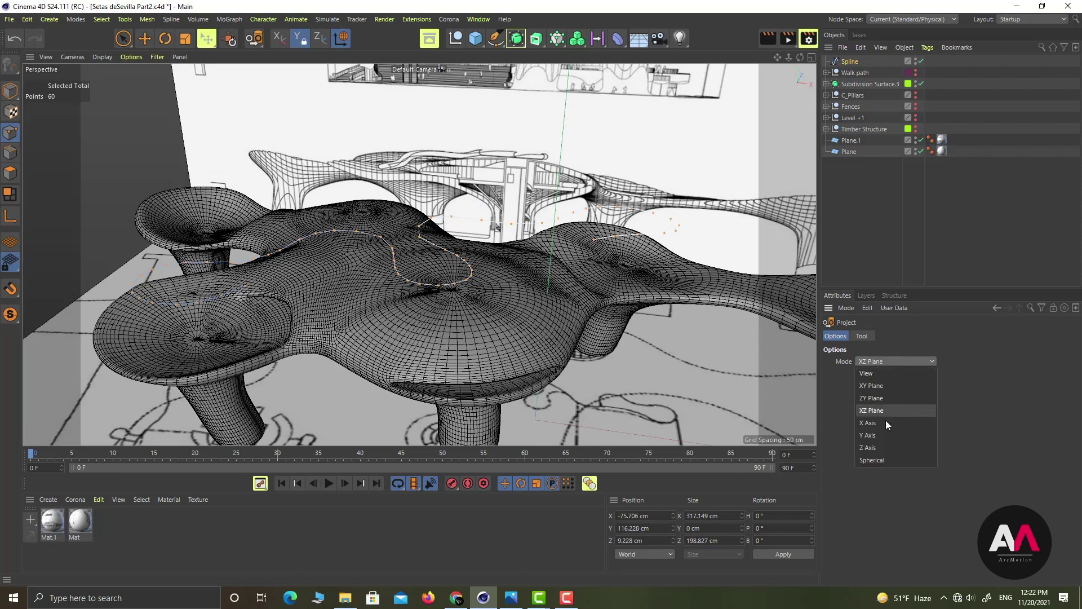
click(883, 364)
scroll(493, 204, down, 5)
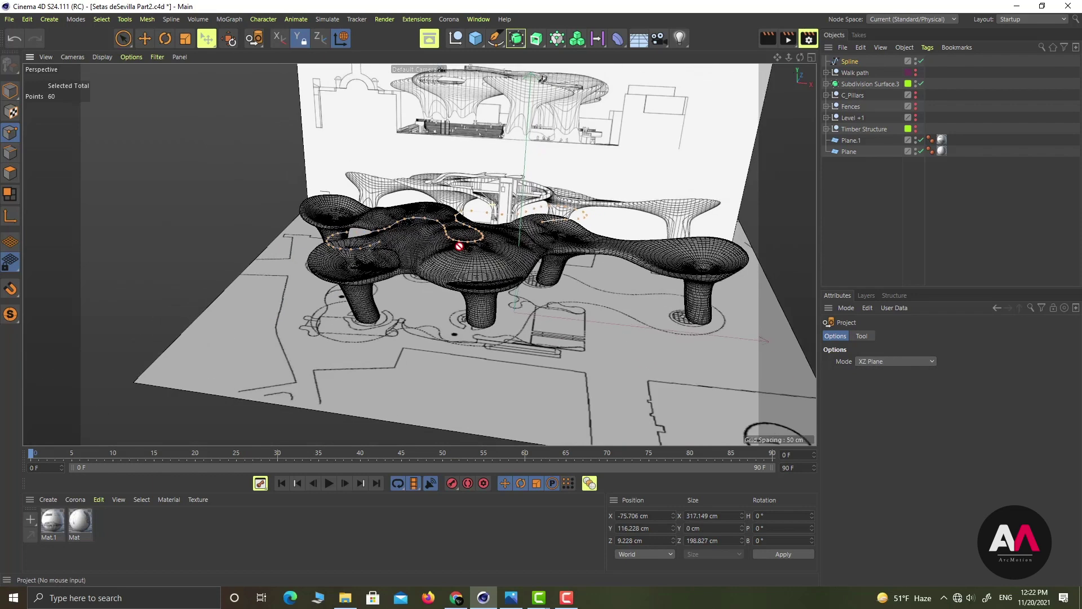
scroll(460, 247, down, 2)
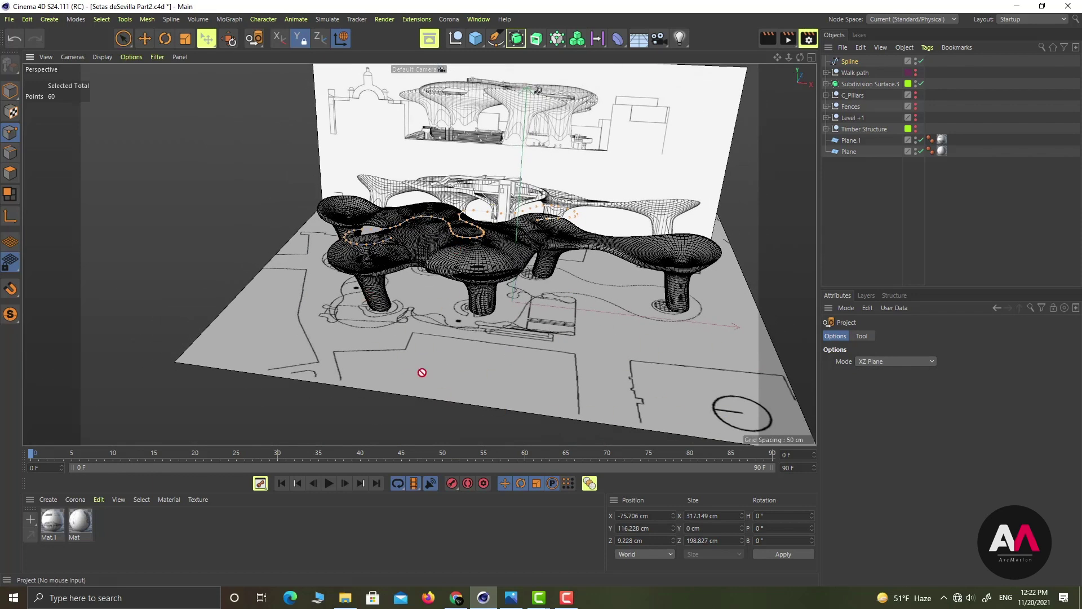
scroll(578, 274, up, 5)
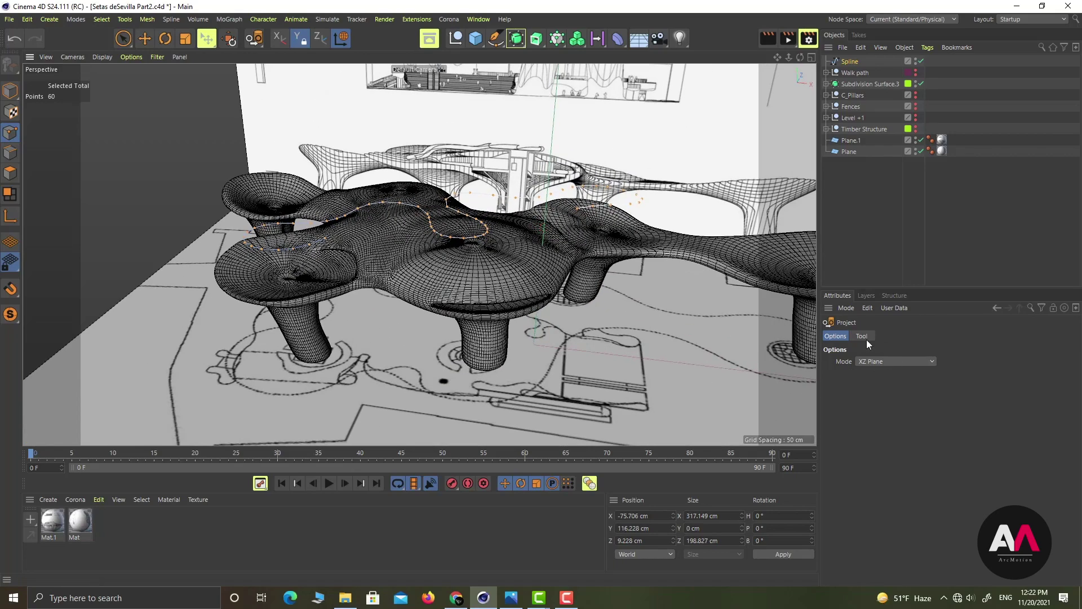
click(863, 337)
click(851, 373)
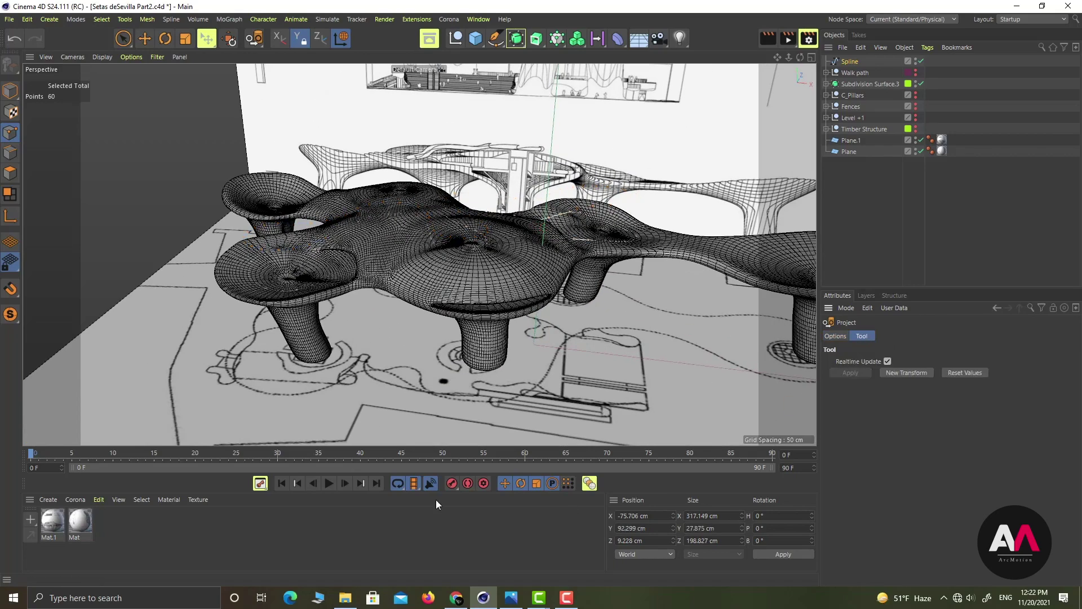
Move the misprojected spline point at the roof bowl's rim sideways and up onto the upper roof surface
scroll(358, 212, up, 5)
alt+drag(486, 263, 403, 369)
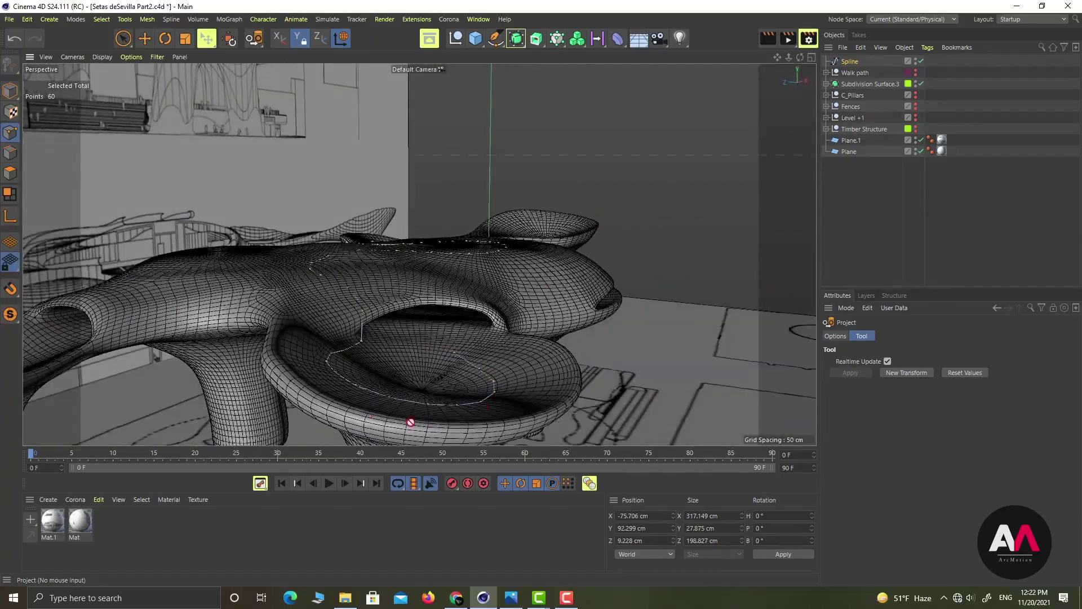
mouse_move(464, 249)
alt+mouse_down()
mouse_move(506, 266)
mouse_move(474, 247)
alt+mouse_up()
alt+drag(352, 338, 415, 344)
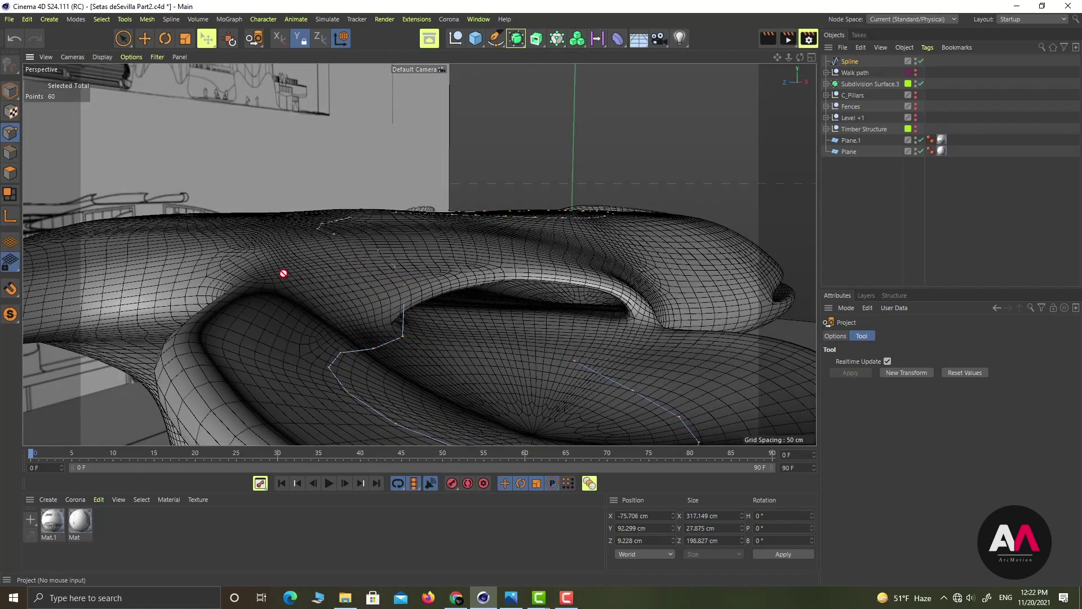
click(124, 40)
click(404, 343)
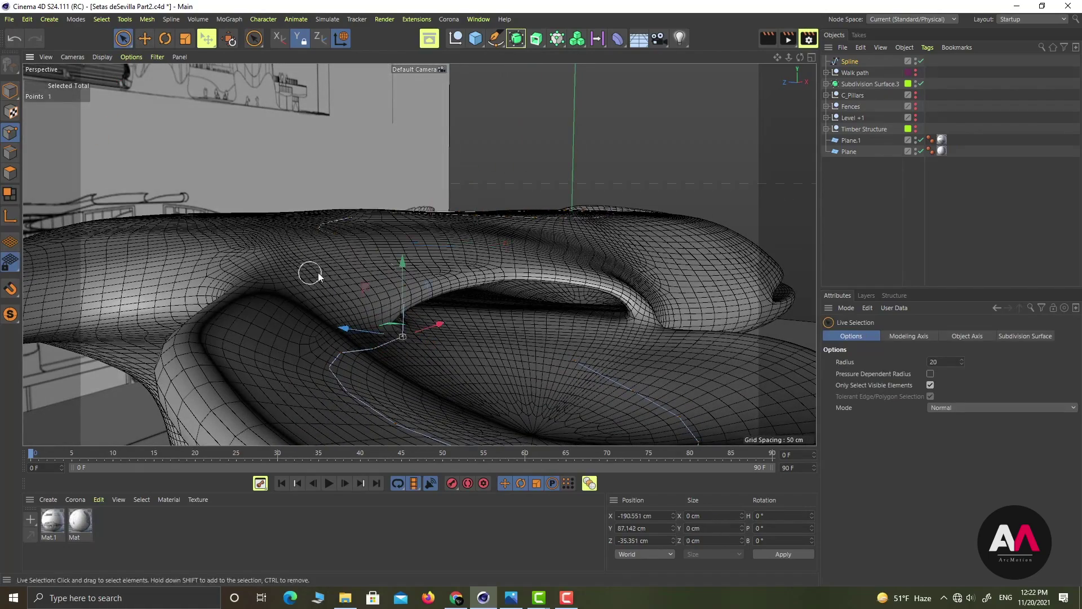
alt+right_drag(323, 273, 367, 270)
drag(421, 377, 385, 363)
drag(417, 321, 412, 276)
Shift the three neighbouring spline points around the bowl's rim to smooth the walkway's bend
click(452, 293)
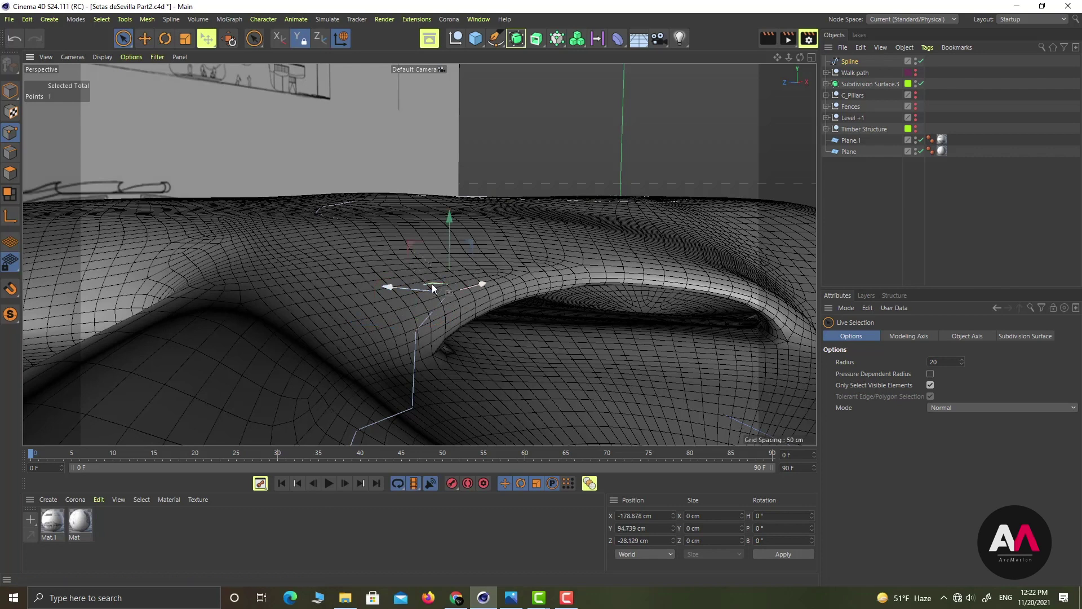
drag(433, 287, 412, 286)
click(412, 409)
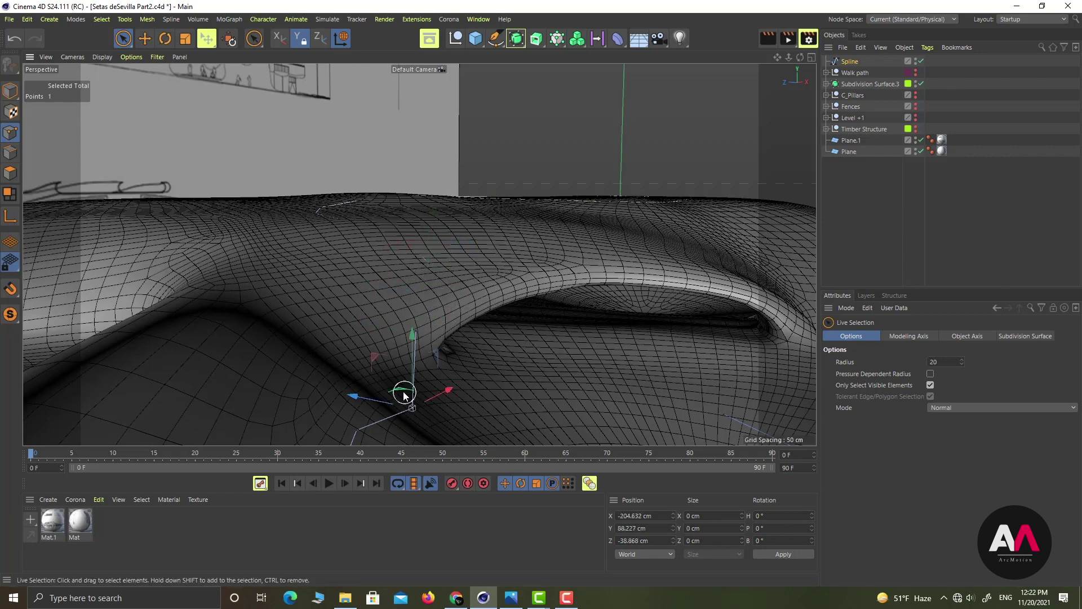
drag(400, 391, 381, 378)
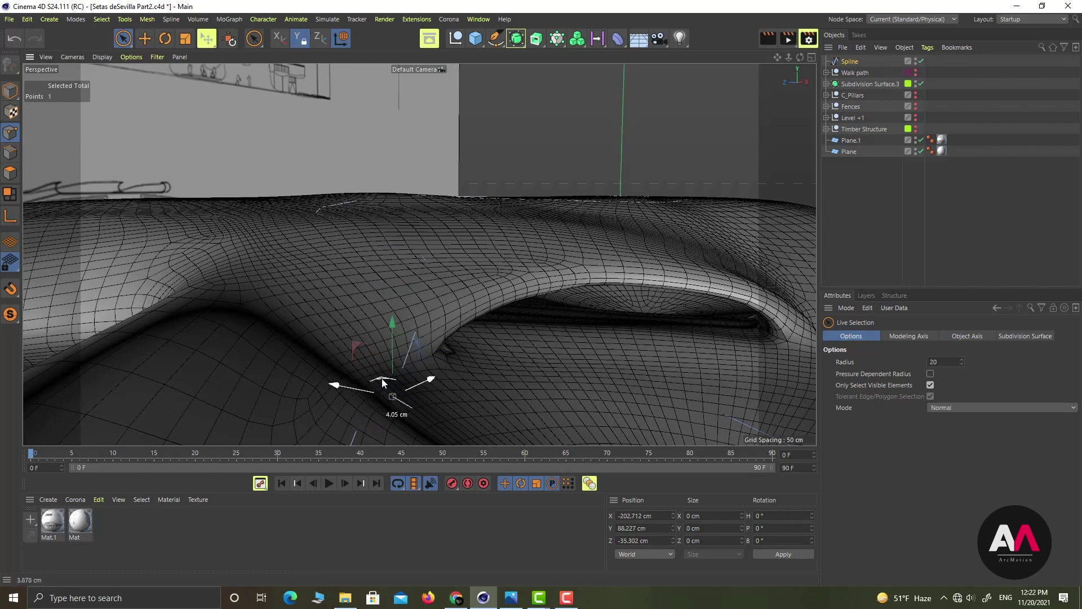
click(355, 432)
drag(347, 409, 304, 380)
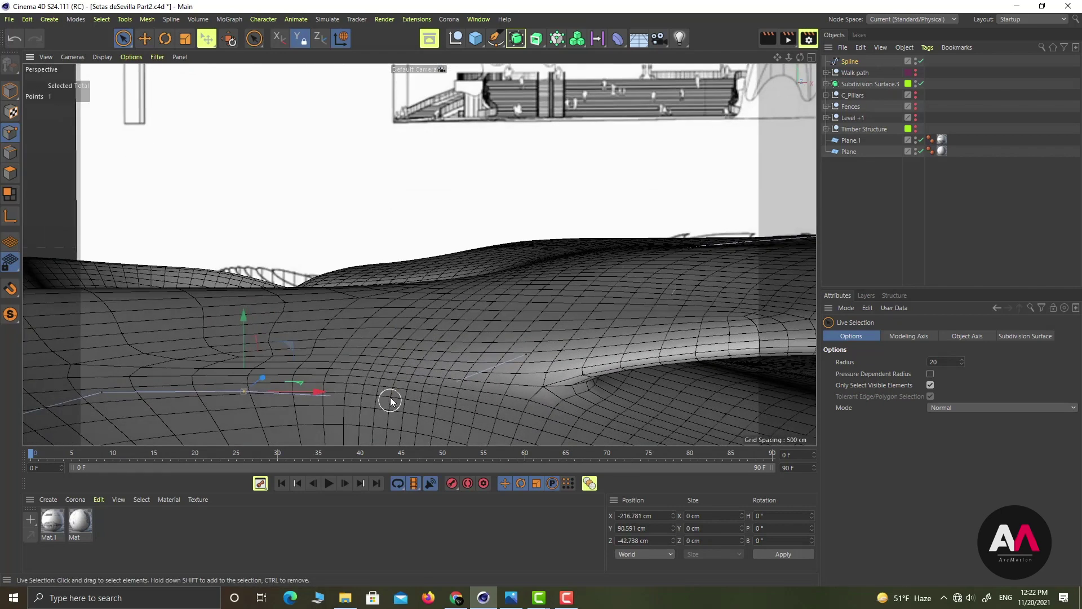
Raise four spline points along the bowl's rim to Y heights of about 90, 98, 92 and 96 cm
click(413, 398)
click(404, 390)
drag(404, 353, 408, 327)
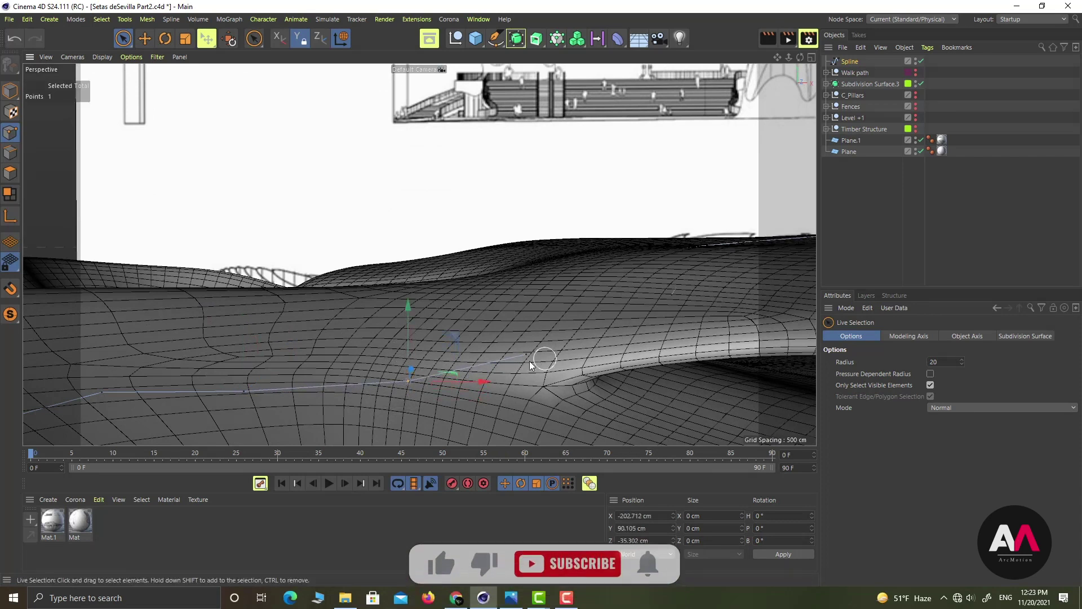
click(669, 298)
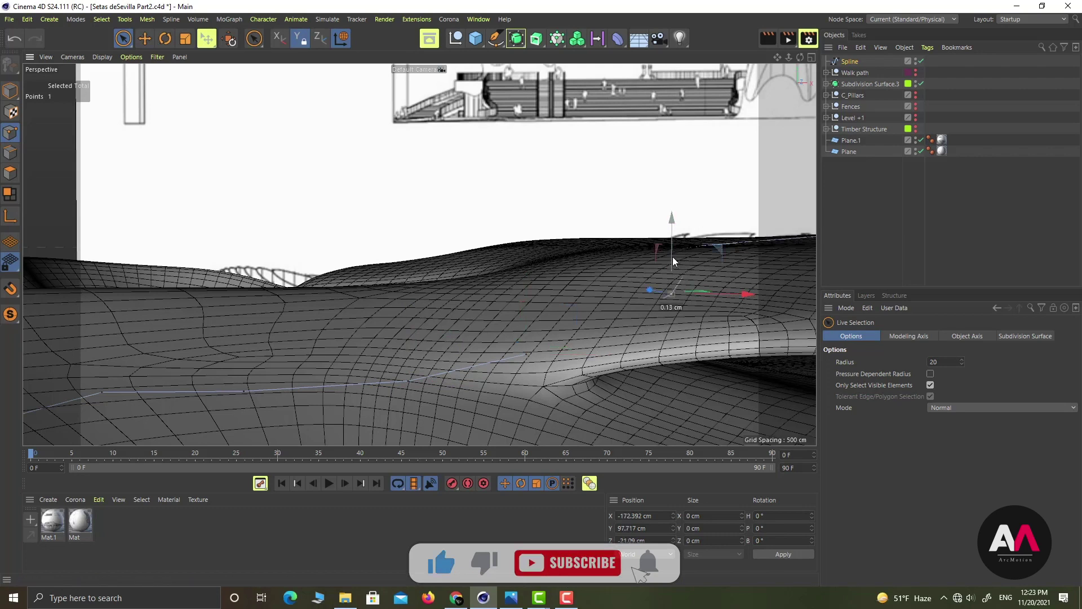
click(515, 331)
mouse_move(526, 311)
mouse_down()
mouse_move(524, 294)
mouse_move(539, 294)
mouse_move(542, 309)
mouse_up()
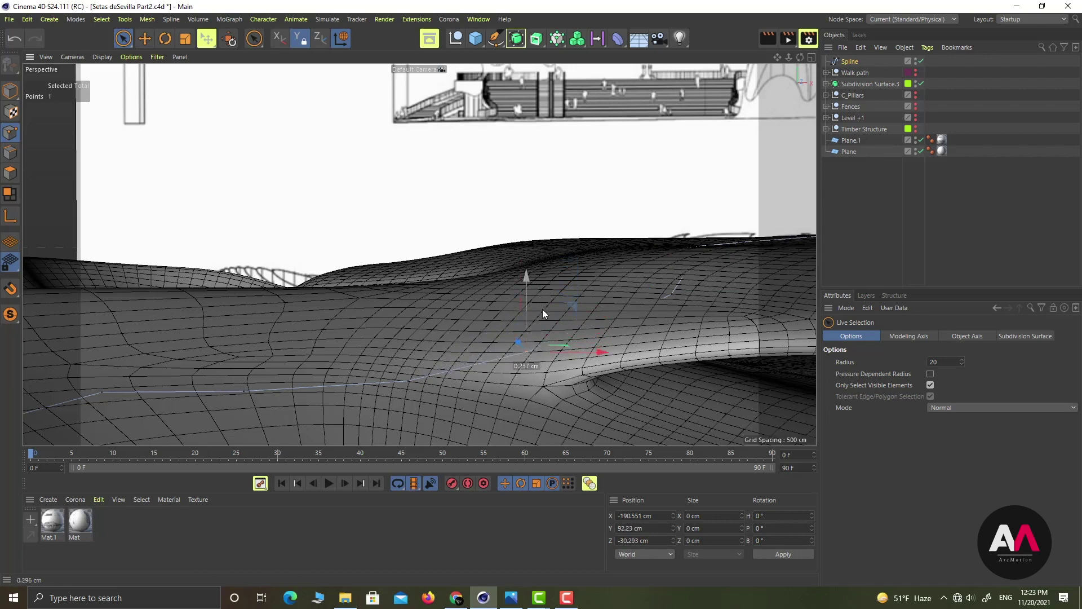
click(615, 324)
drag(614, 283, 612, 274)
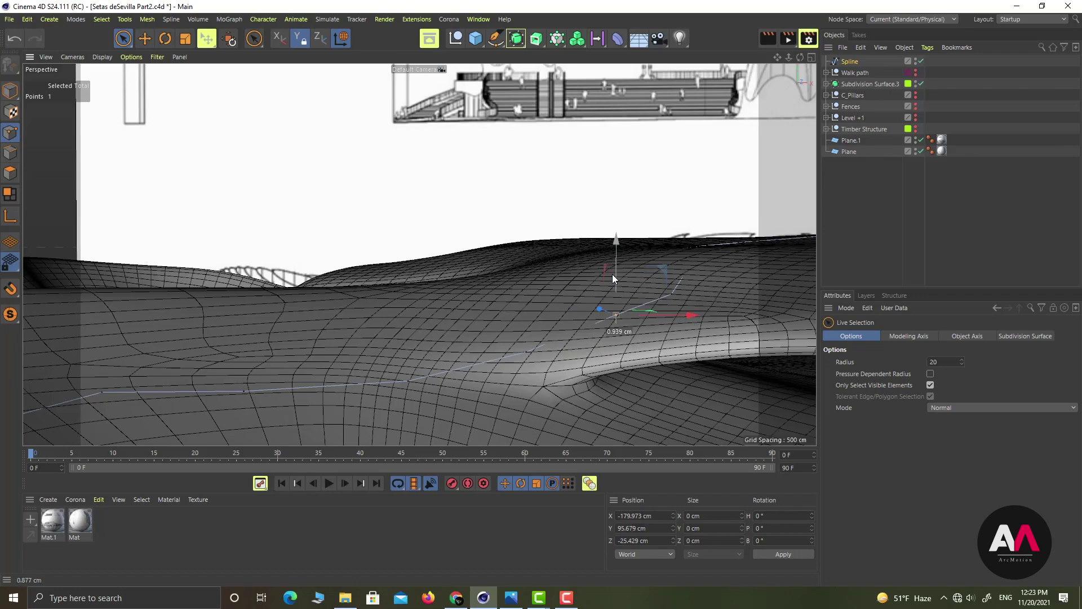
Move the spline point beside the narrow roof neck sideways and adjust its position to straighten the walkway there
click(521, 352)
alt+drag(539, 327, 624, 355)
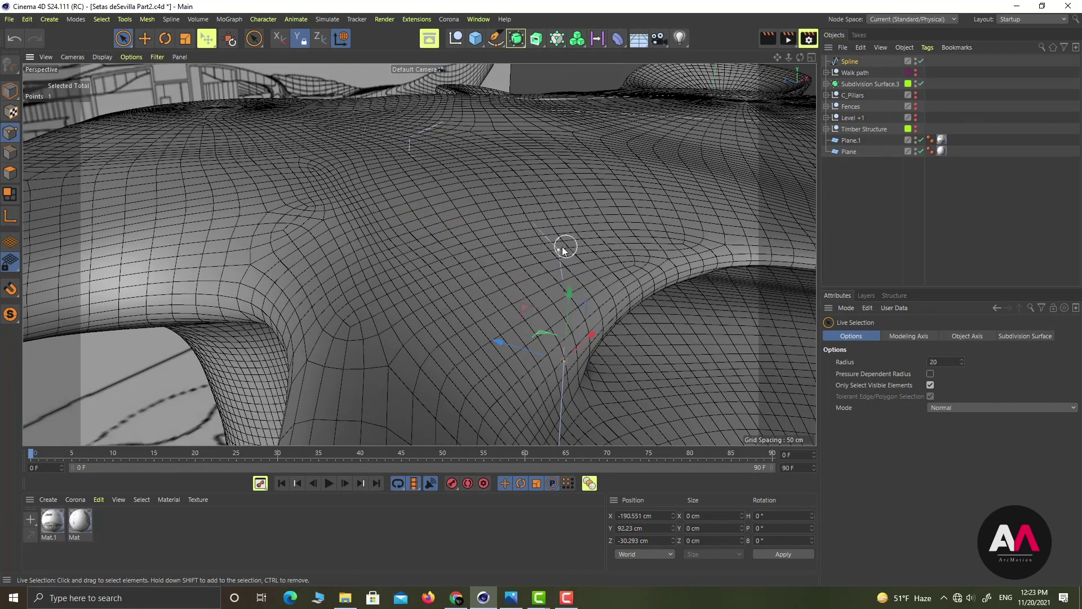
alt+right_drag(430, 275, 380, 306)
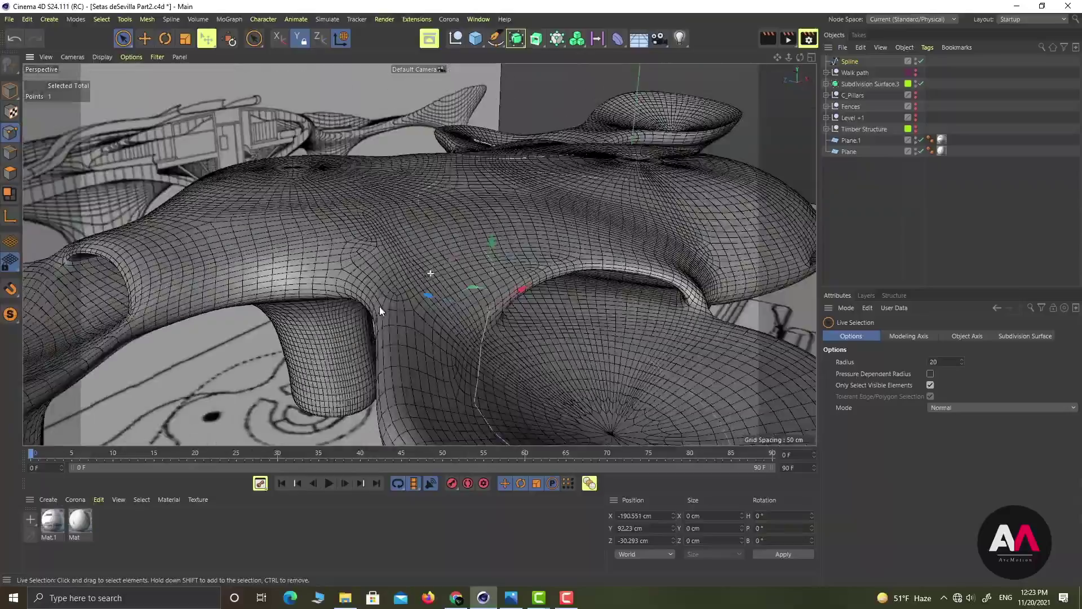
alt+drag(449, 175, 589, 264)
click(500, 301)
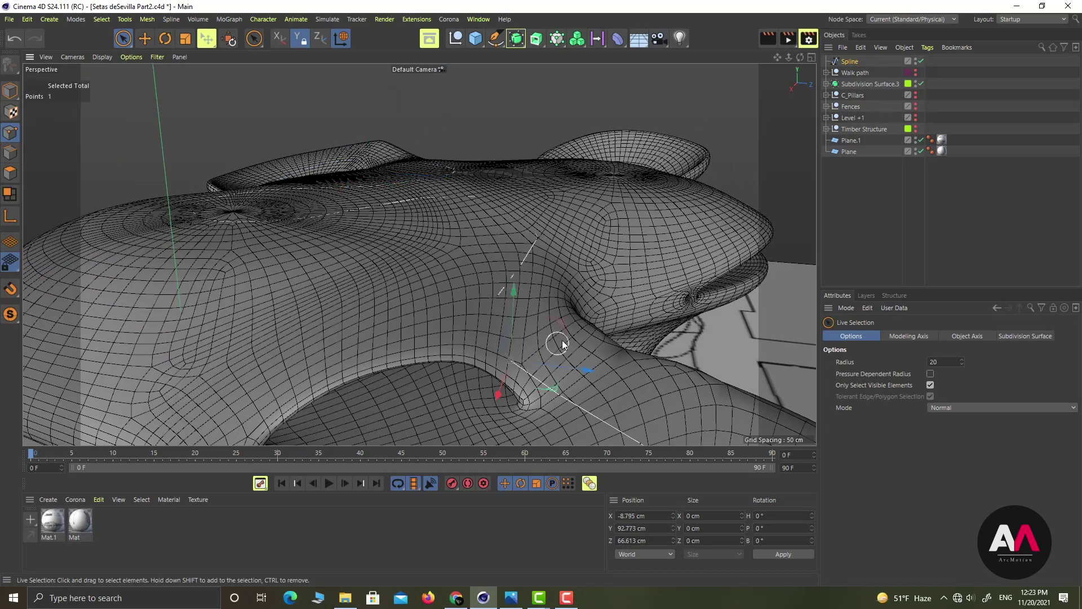
alt+drag(557, 343, 418, 350)
scroll(181, 394, up, 5)
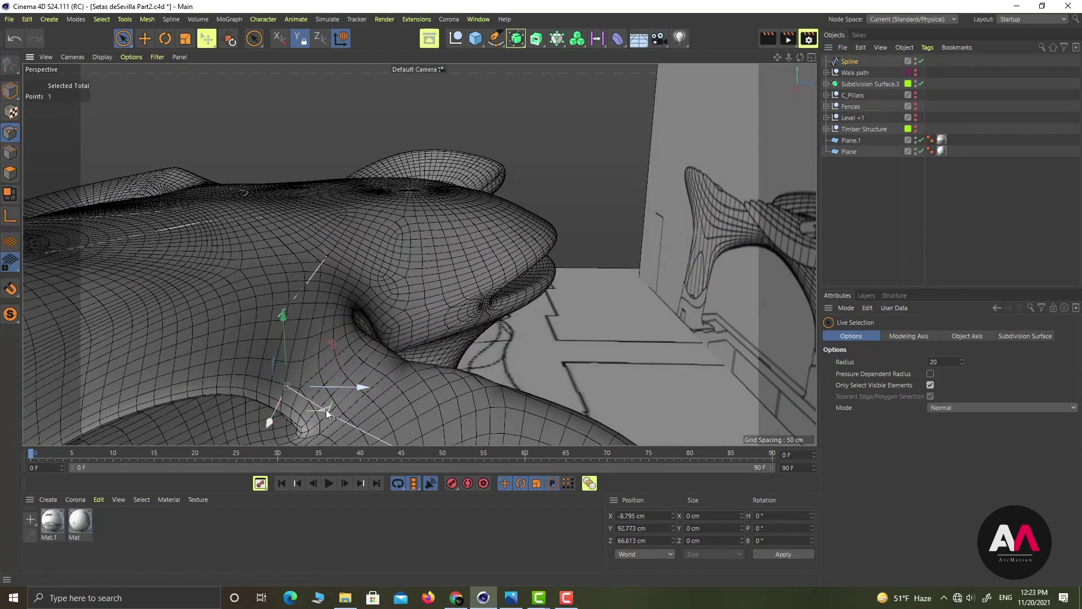
drag(326, 409, 346, 396)
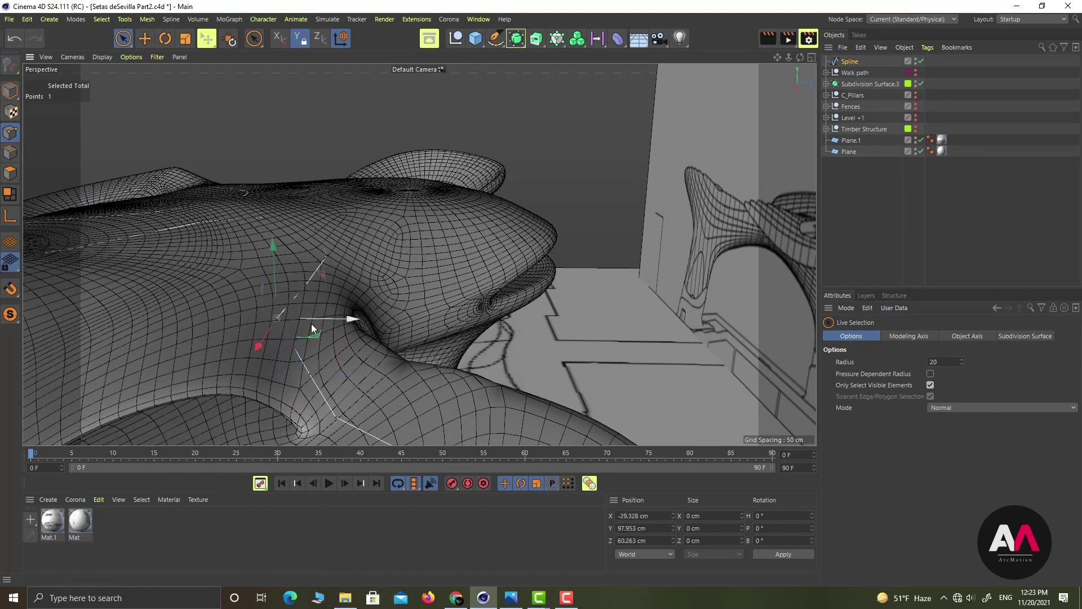
Shift the neighbouring spline points sideways so the walkway curves smoothly past the roof neck
click(315, 338)
click(278, 322)
drag(317, 337, 338, 336)
click(349, 413)
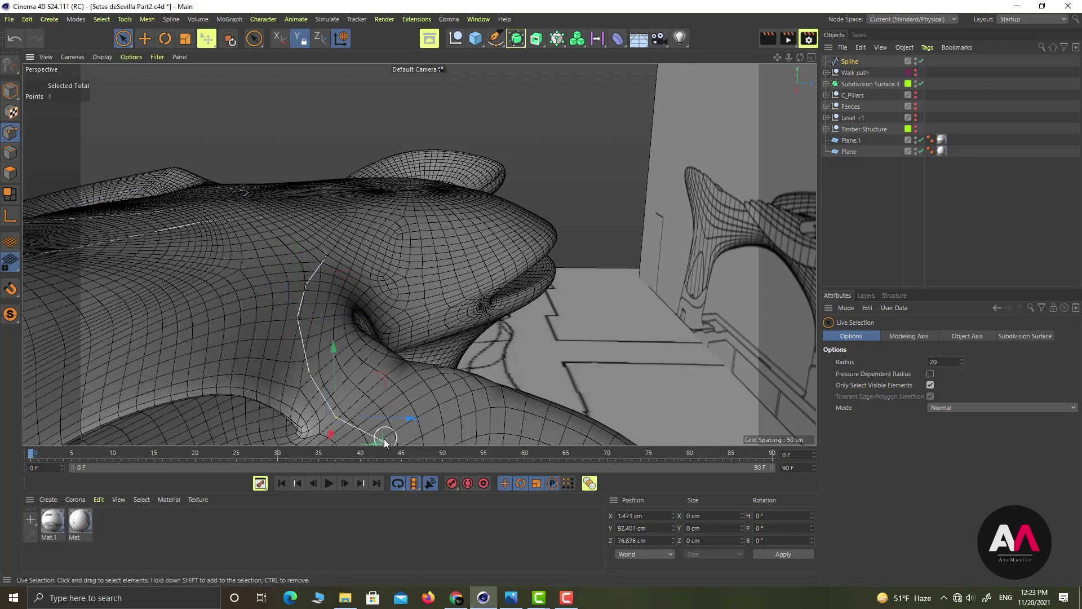
Add a rectangle spline with a width of 30 cm and a height of 0 cm as the walkway profile
alt+drag(383, 437, 397, 353)
alt+drag(415, 285, 535, 323)
alt+right_drag(536, 324, 356, 378)
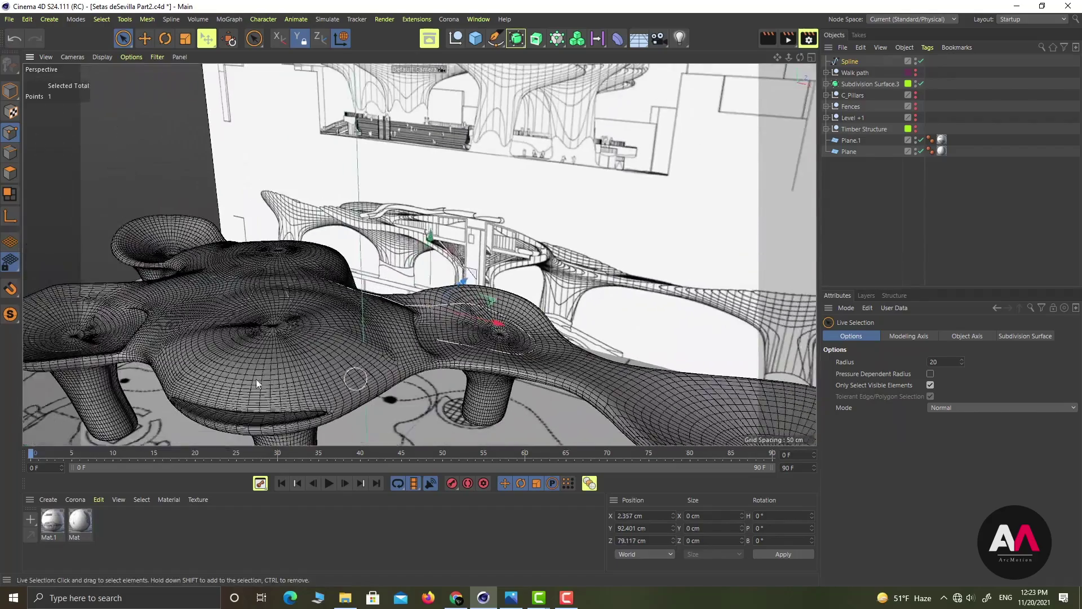
alt+middle_drag(279, 331, 413, 371)
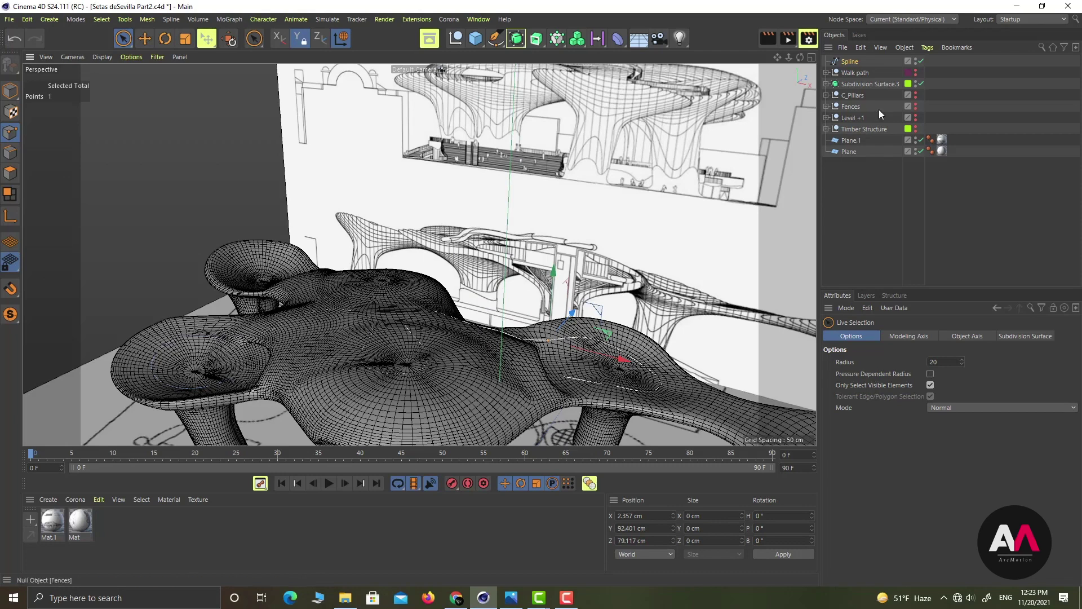
click(496, 37)
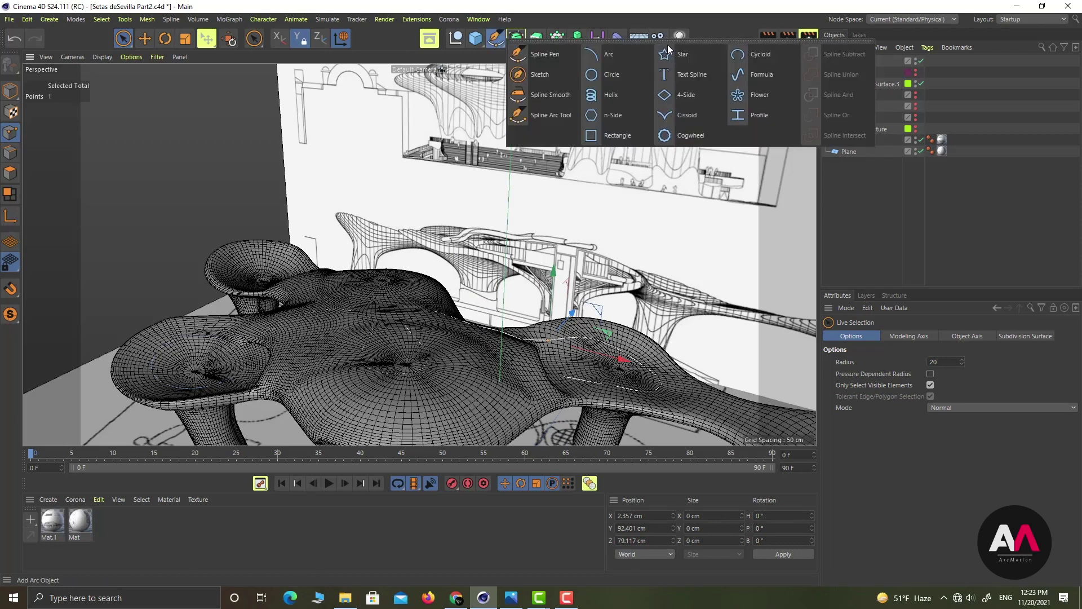
click(630, 133)
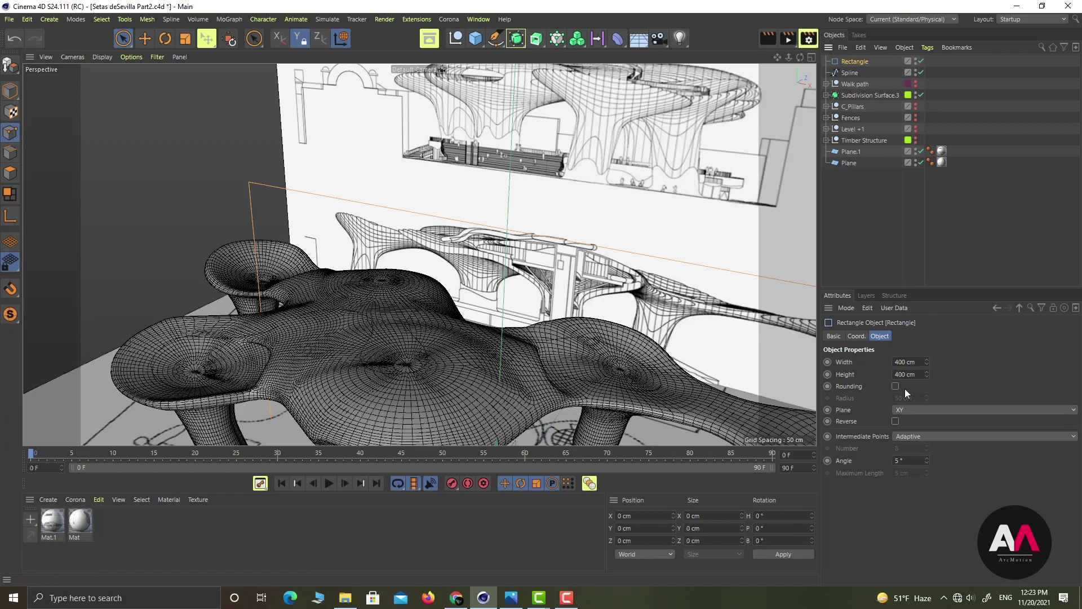
click(917, 362)
text(30)
key(Return)
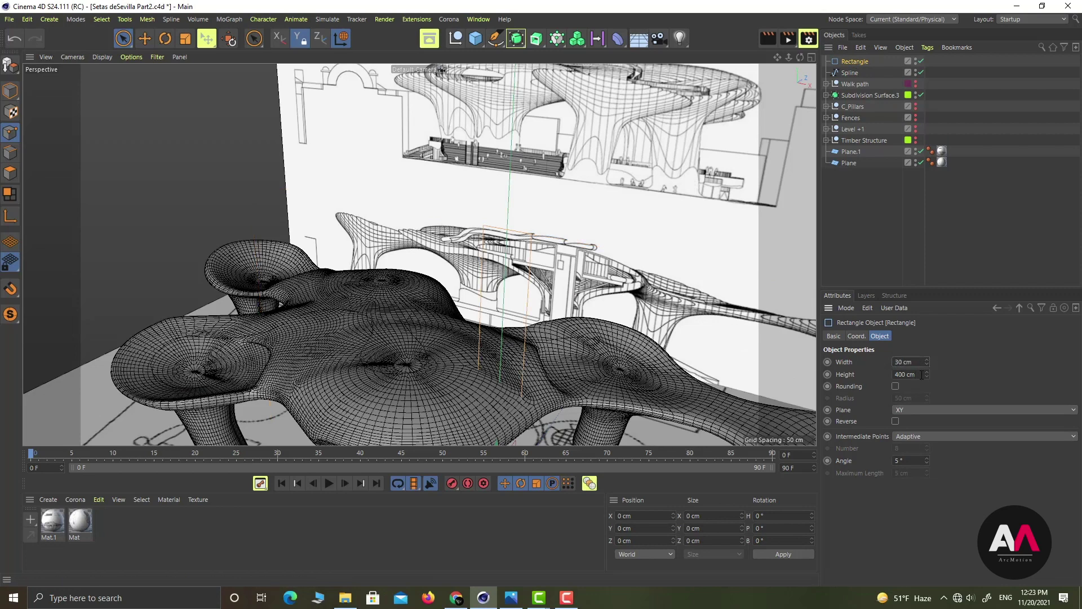
click(922, 375)
text(0)
key(Return)
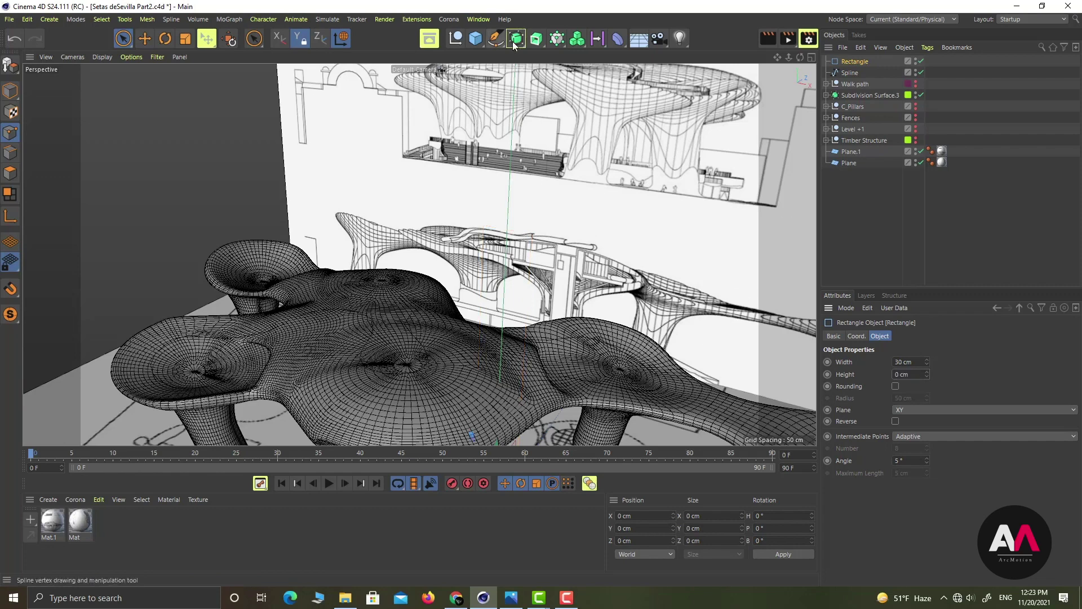
Create a Sweep and nest the rectangle and the walkway spline in it
click(547, 42)
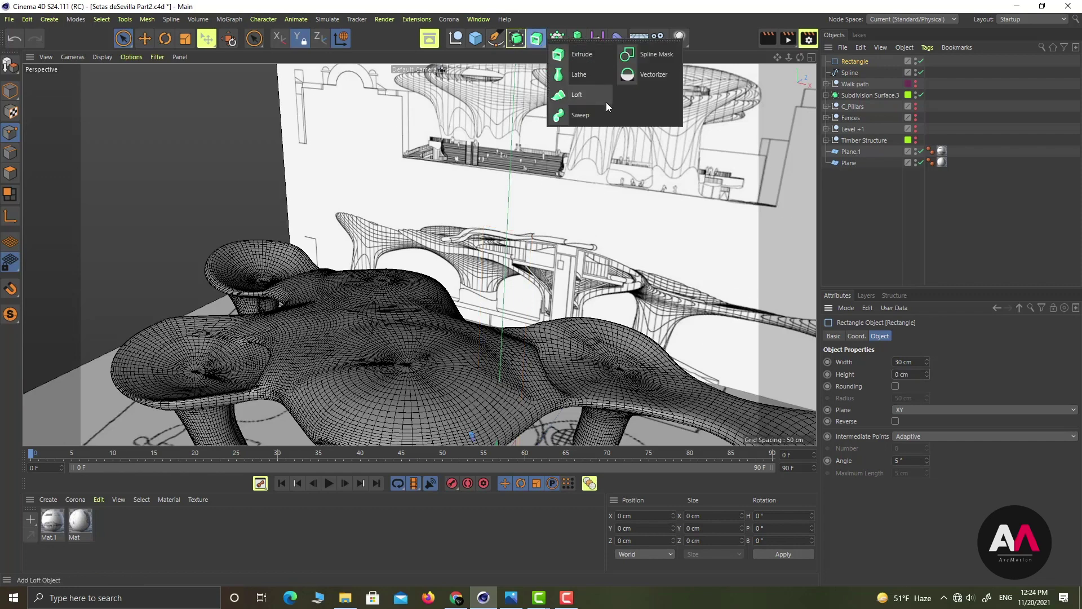
click(575, 113)
drag(883, 73, 853, 62)
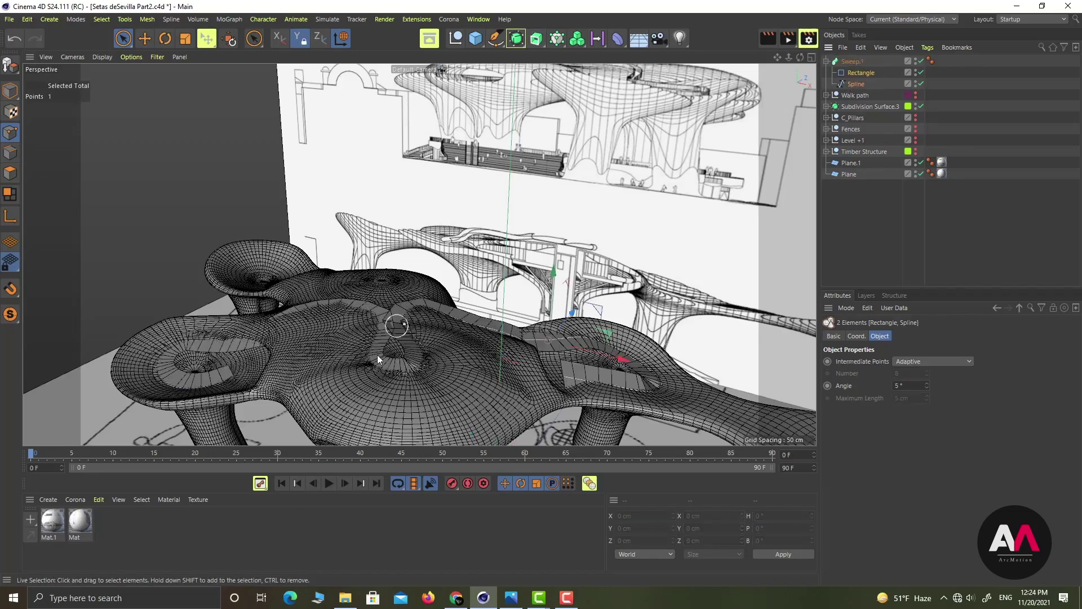
Inspect the swept walkway over the roof and turn off Banking for the sweep
alt+right_drag(381, 361, 463, 319)
alt+drag(463, 322, 536, 272)
alt+right_drag(534, 272, 246, 367)
alt+drag(246, 366, 326, 333)
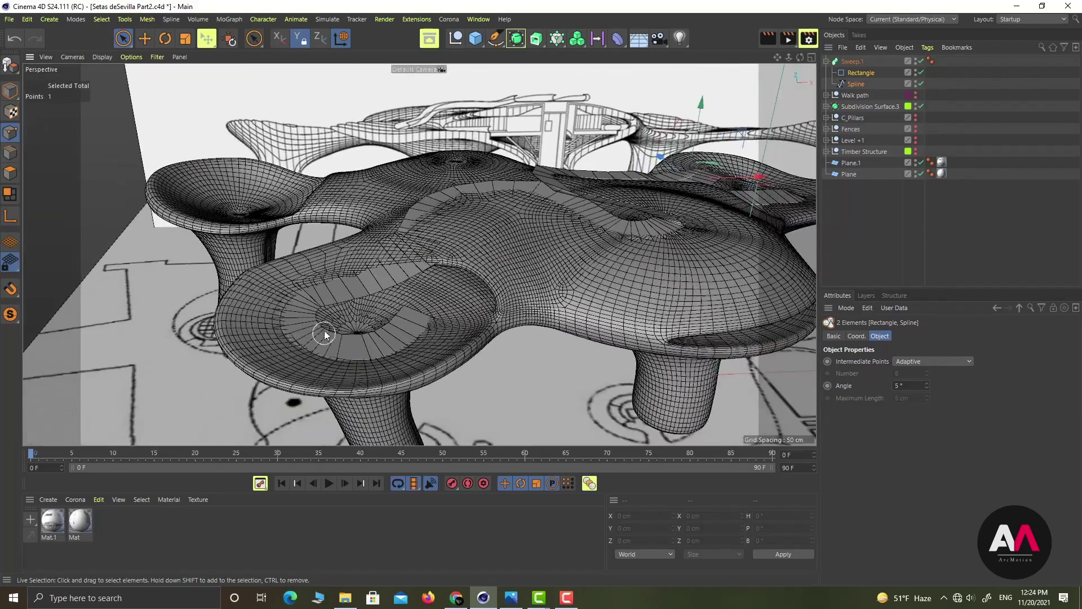
alt+right_drag(326, 333, 361, 321)
click(857, 63)
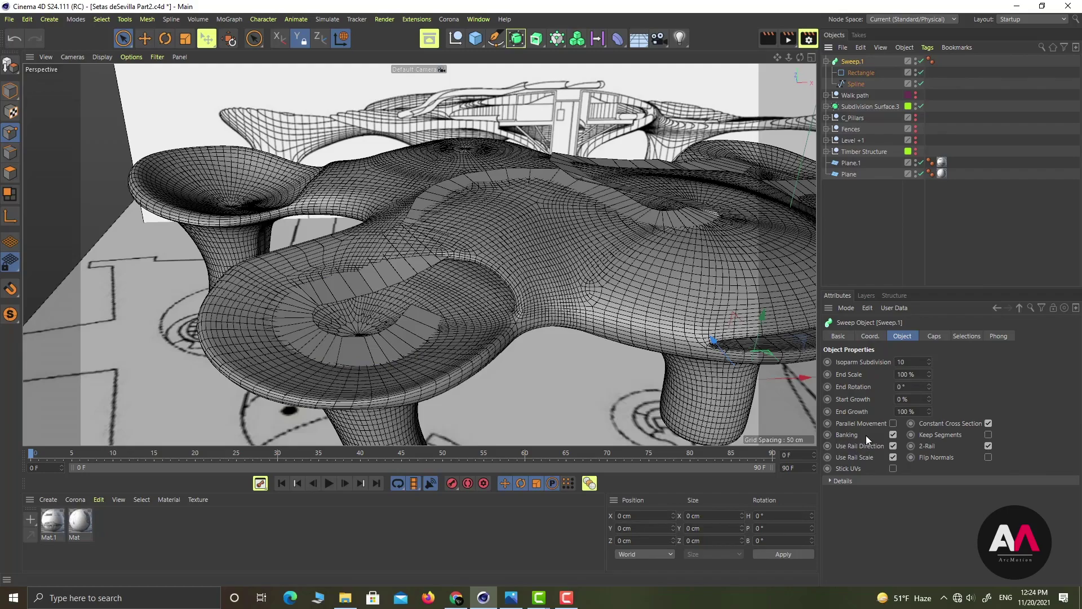
click(895, 435)
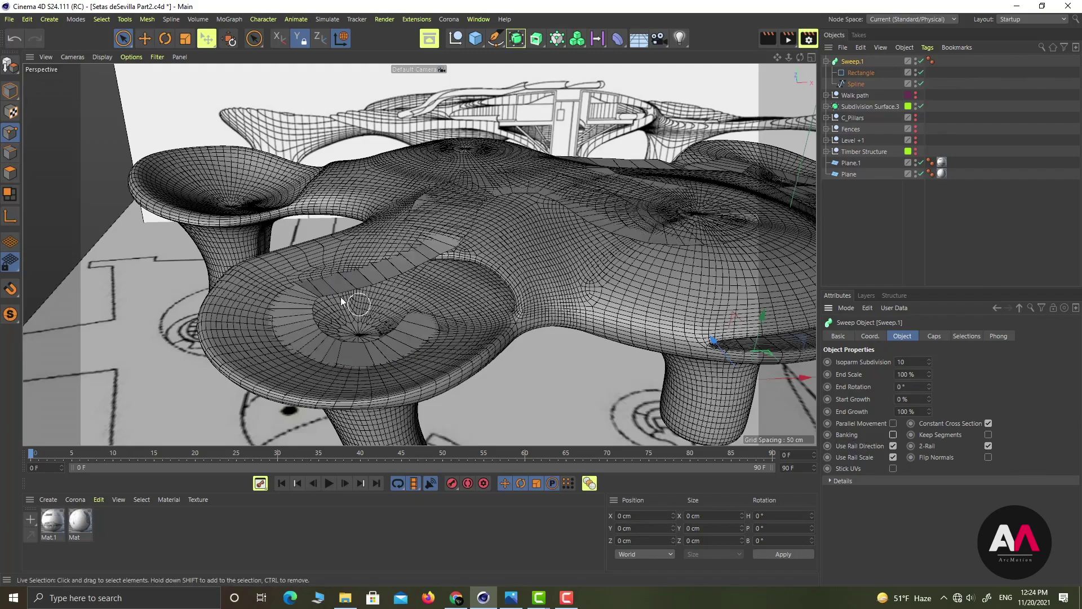
Raise the sweep above the roof surface to a Y position of about 2.8 cm
alt+drag(381, 264, 372, 292)
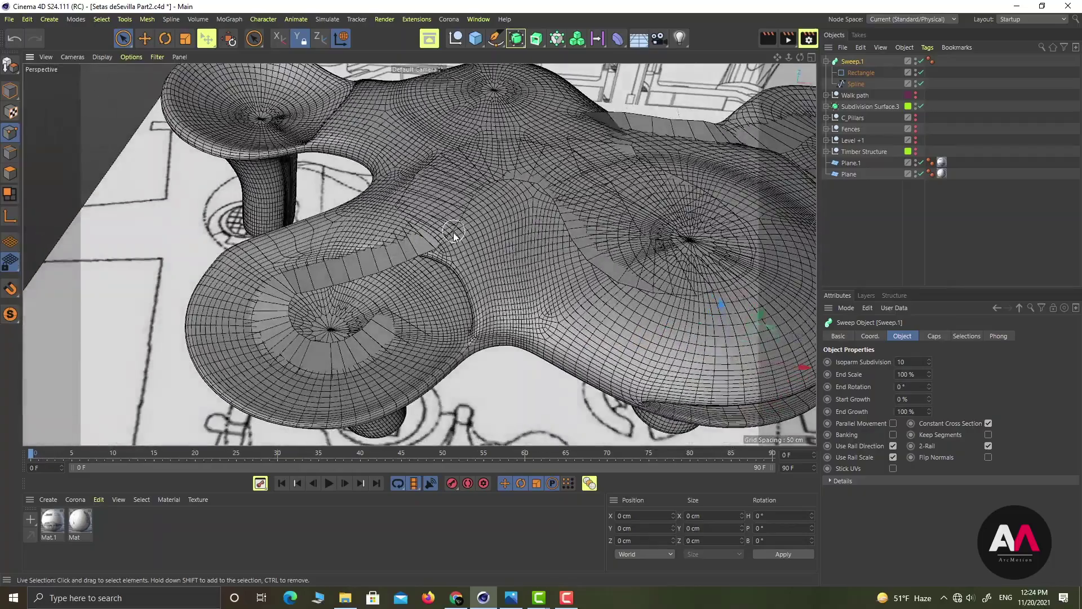
alt+drag(451, 232, 560, 350)
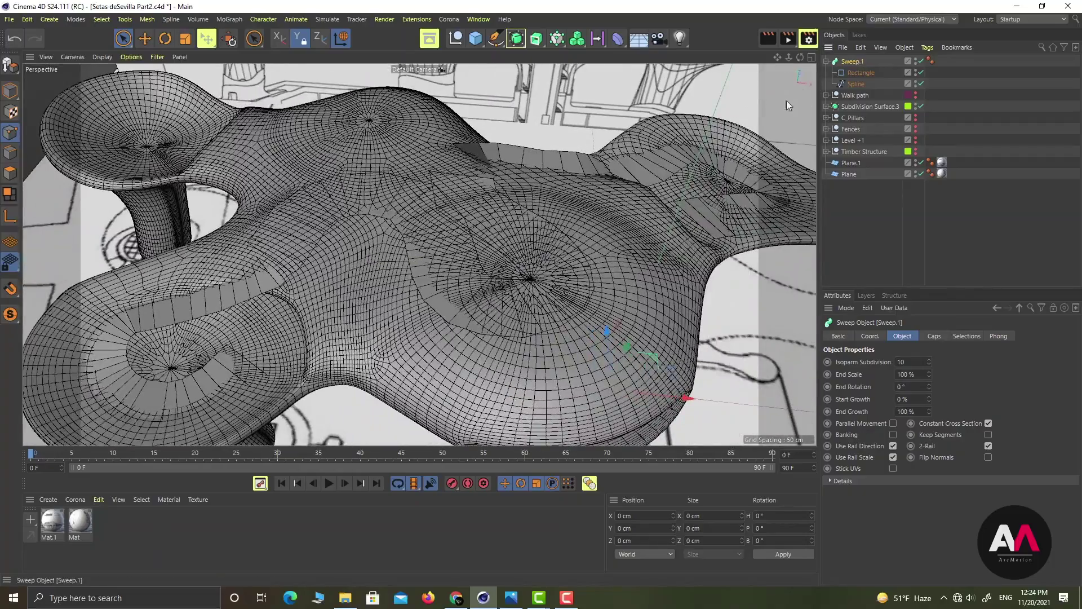
alt+drag(440, 154, 428, 186)
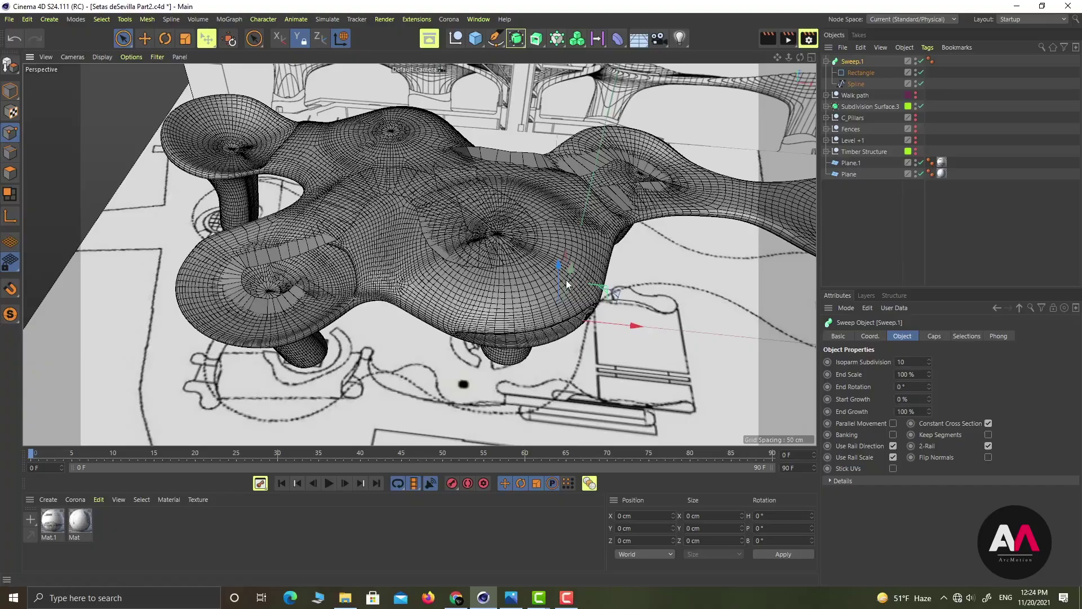
drag(566, 280, 568, 277)
alt+drag(271, 247, 397, 272)
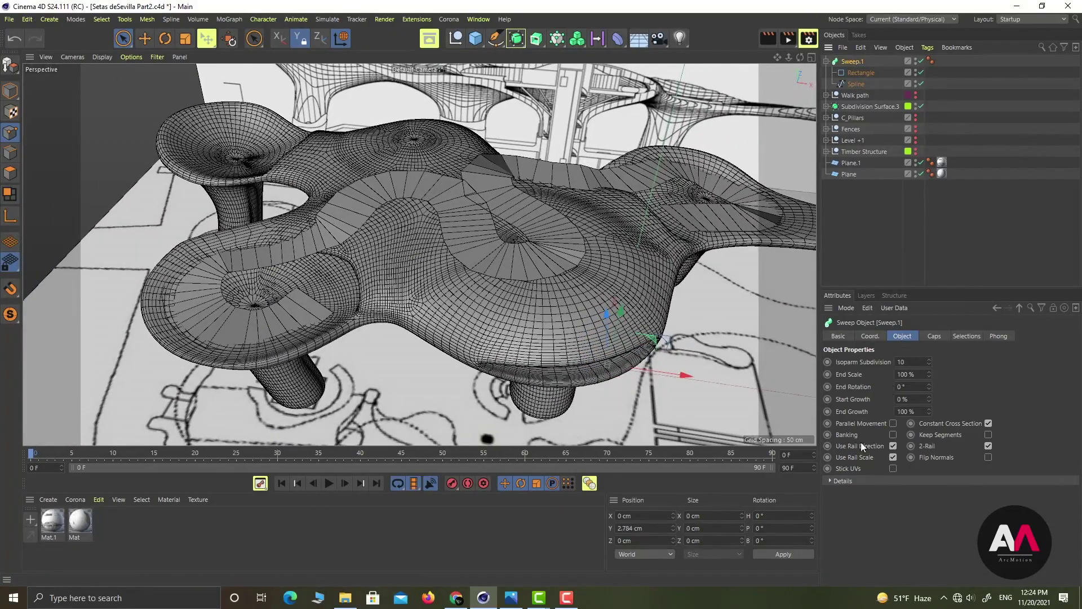
Expand the sweep's detail settings and examine the walkway's varying width in the reference photo setaas3.jpg
click(831, 481)
scroll(881, 493, down, 3)
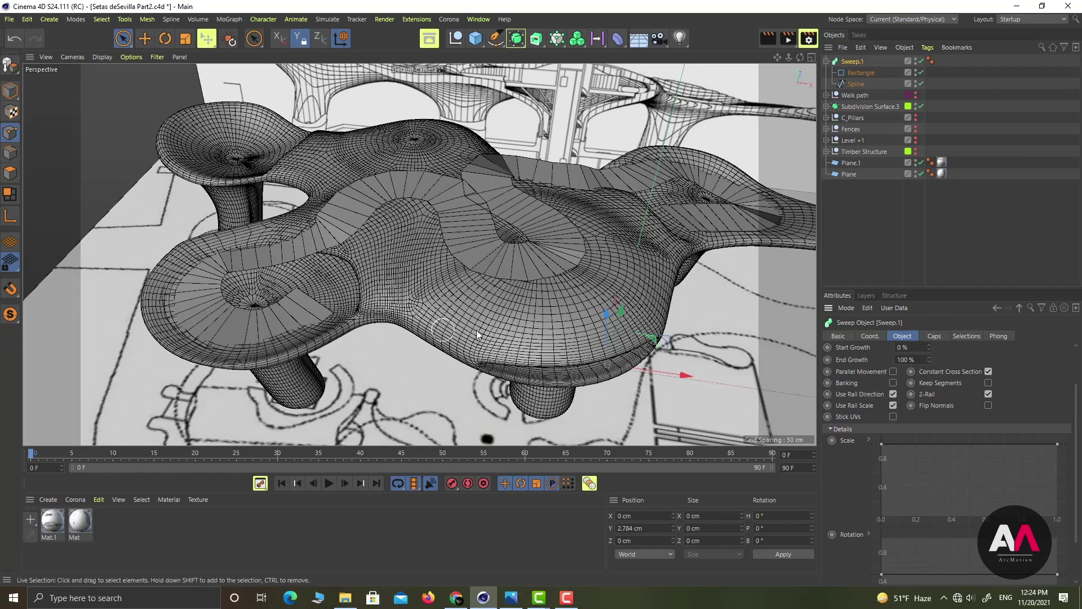
click(511, 600)
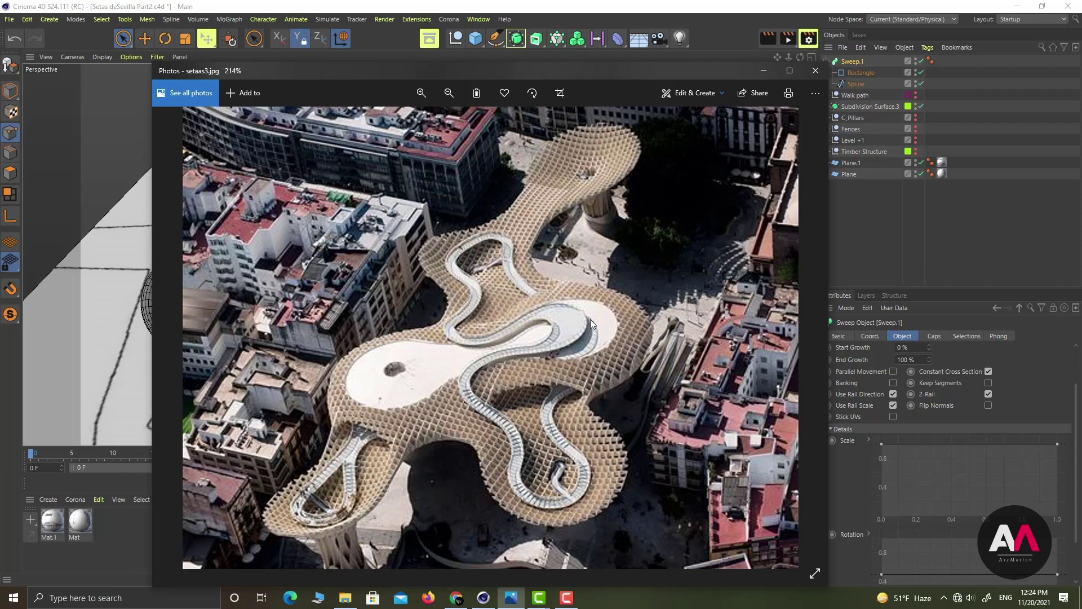
click(764, 71)
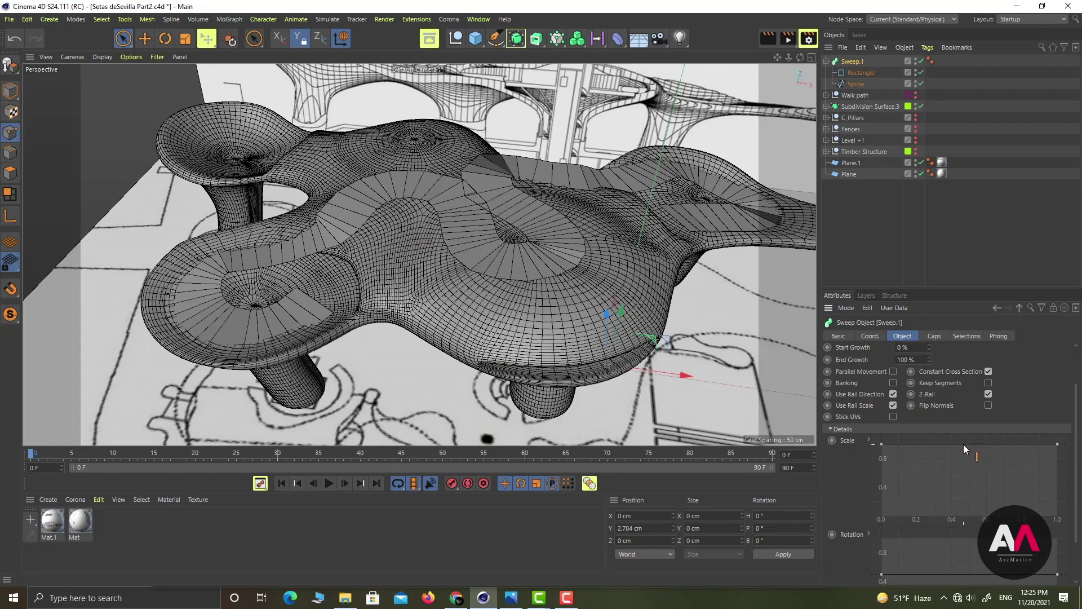
Add a middle point to the sweep's Scale curve and lower both end points to about 0.195
click(870, 440)
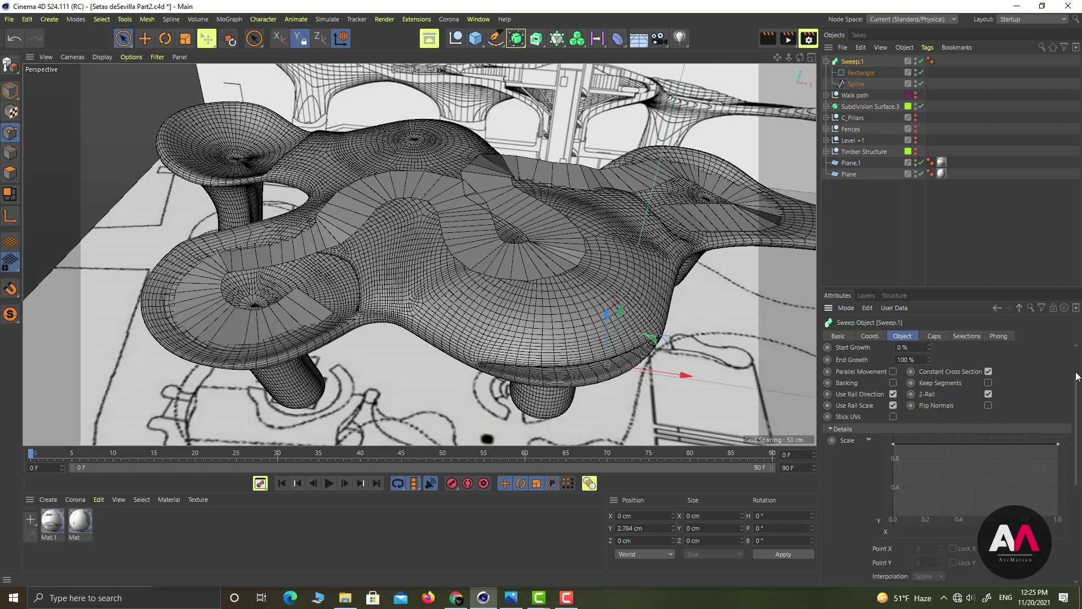
drag(1077, 376, 1076, 410)
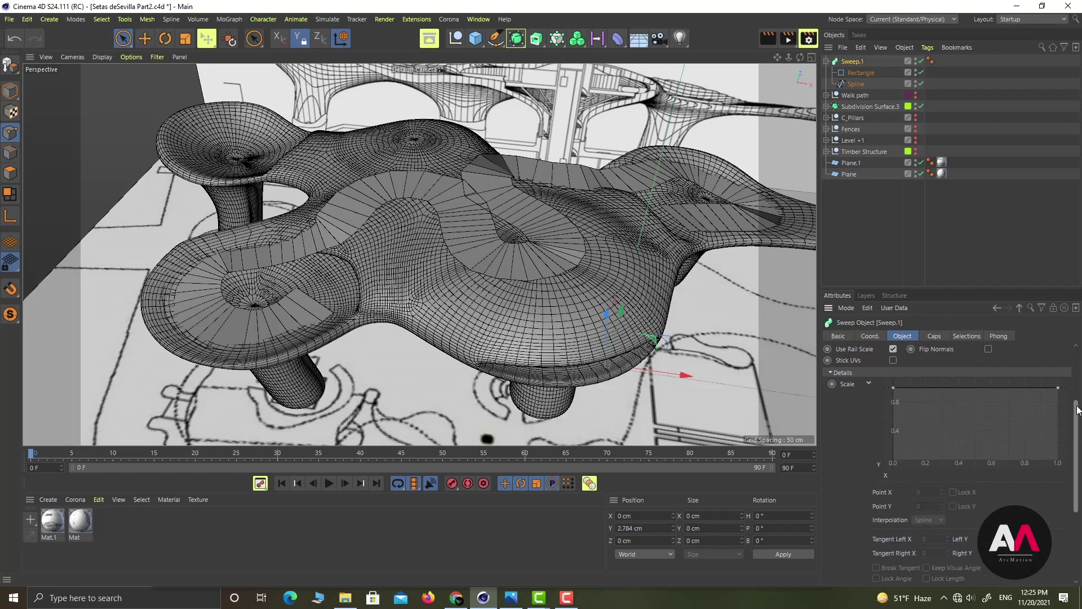
ctrl+click(975, 388)
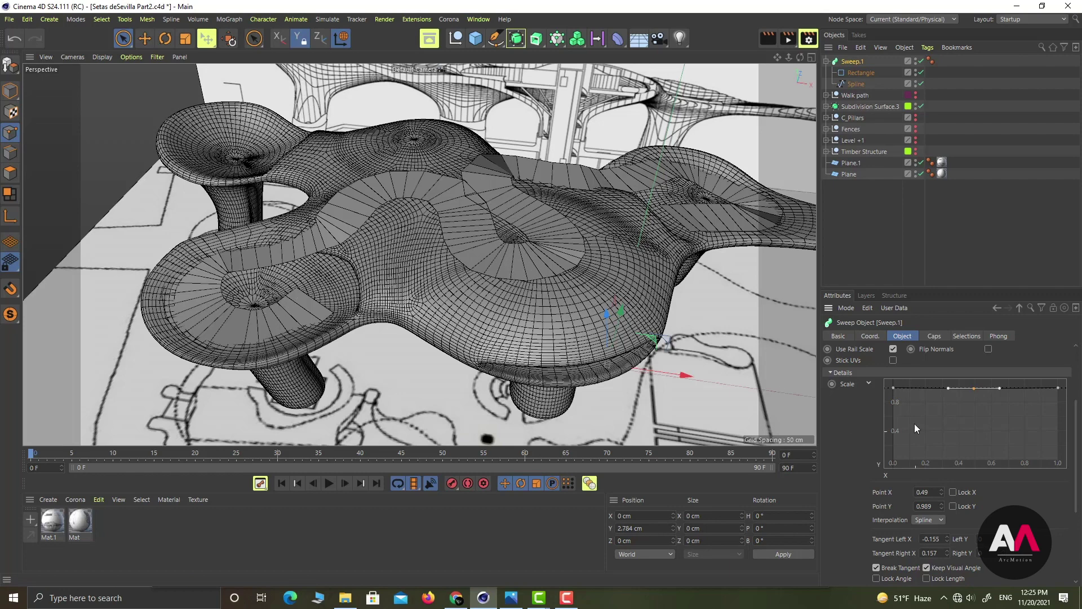
click(894, 388)
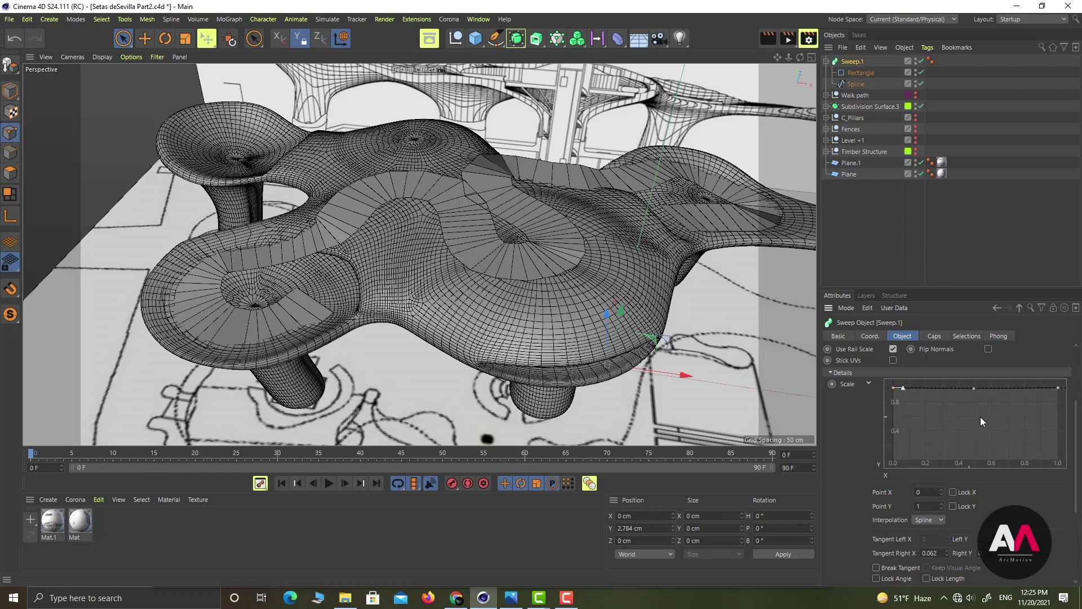
shift+click(1059, 389)
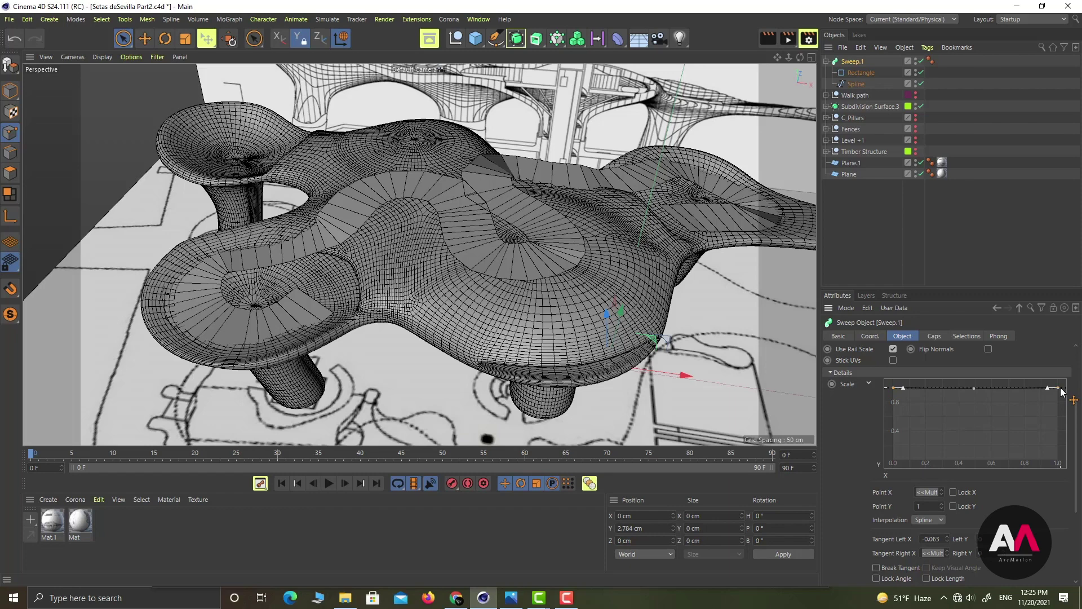
drag(1061, 392, 1063, 449)
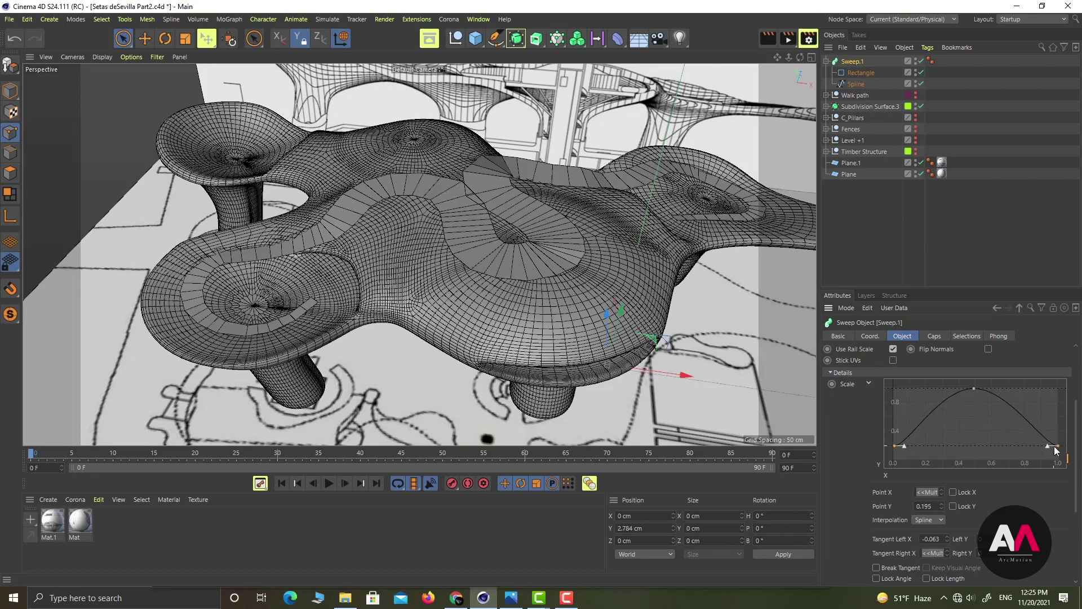
Move the Scale curve's end points inward, the start to about X 0.37 and the end to about X 0.62
click(1059, 449)
drag(1059, 450, 1009, 450)
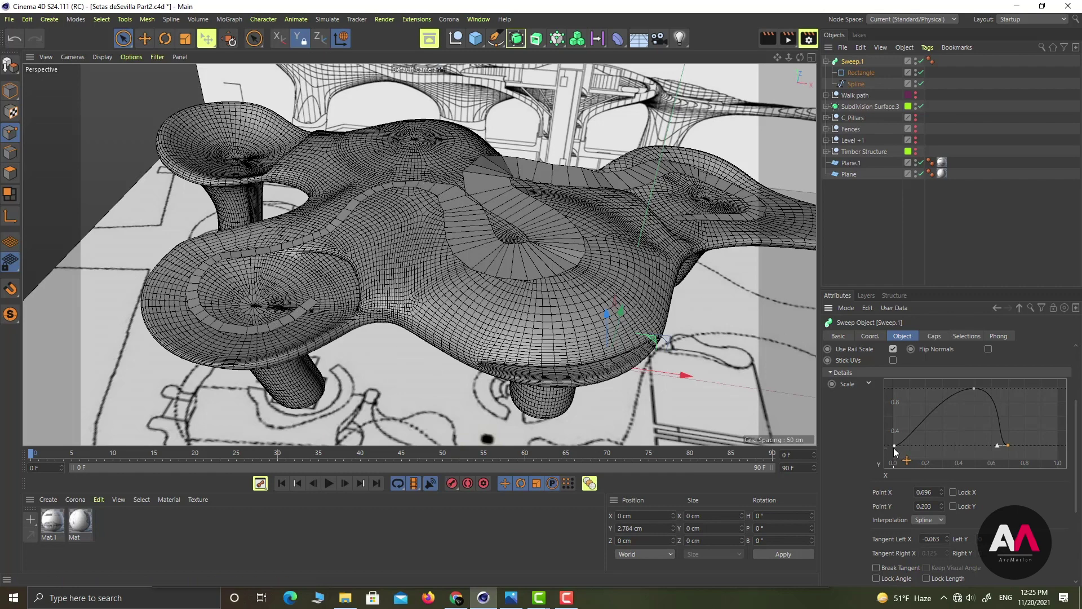
drag(897, 449, 955, 446)
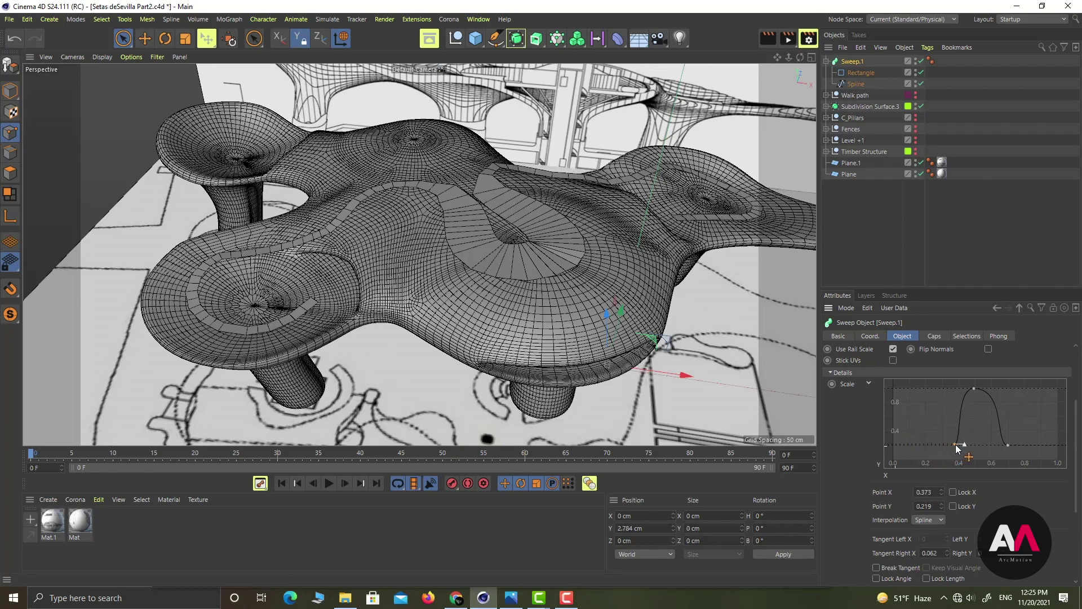
click(1008, 447)
drag(1009, 450, 995, 448)
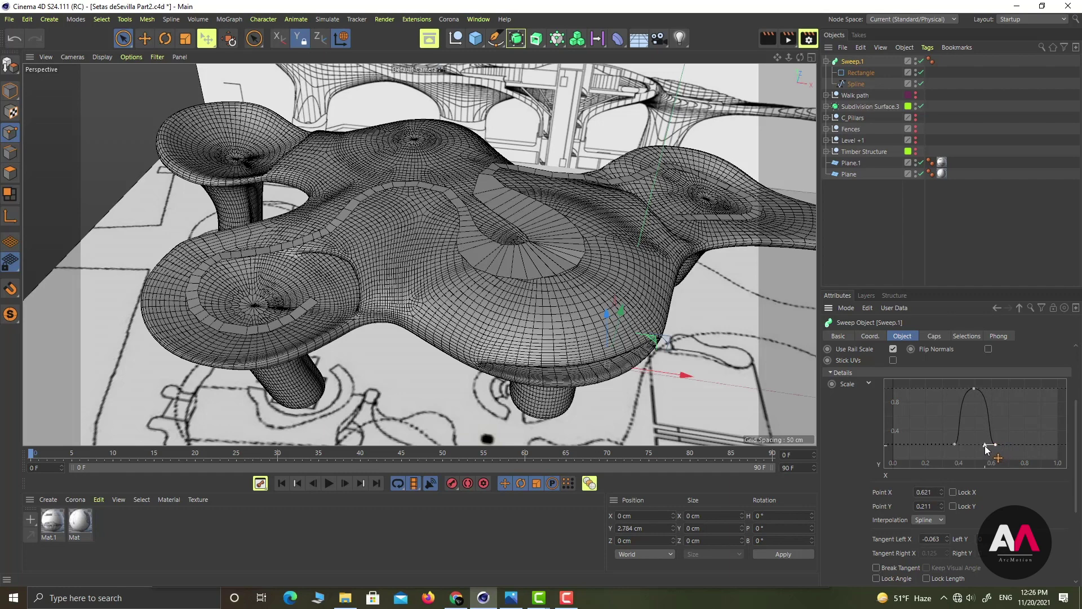
Place the Scale curve's peak at about X 0.5, Y 0.997 and its start point at about X 0.41, Y 0.234
click(975, 389)
drag(975, 389, 977, 391)
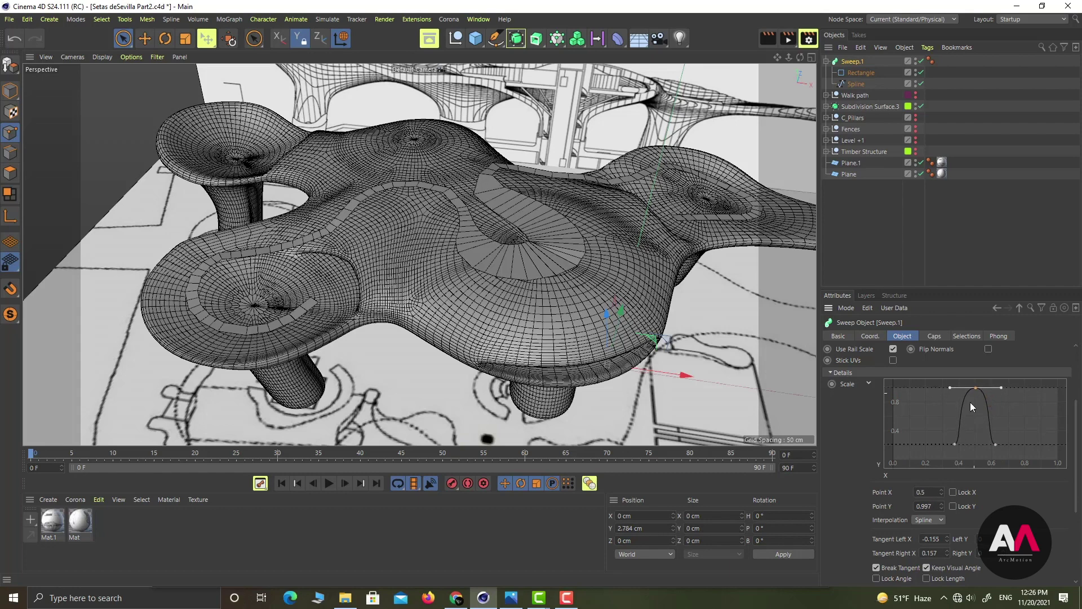
click(955, 445)
drag(956, 444, 963, 445)
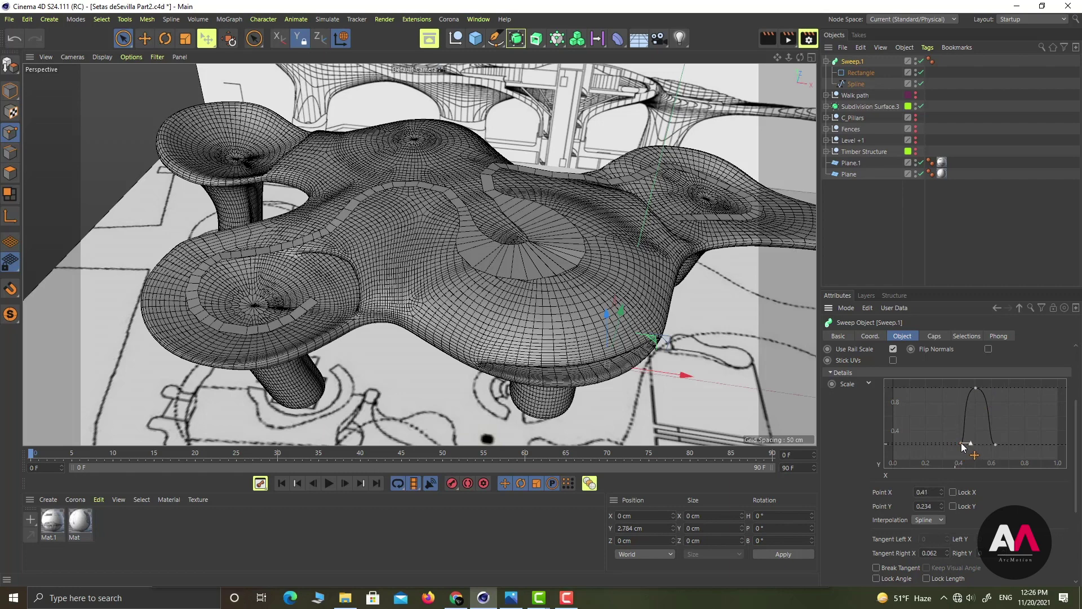
Move the Scale curve's peak to about X 0.537, Y 0.997 and angle its tangents downward on both sides
drag(976, 387, 981, 389)
drag(995, 444, 999, 444)
click(982, 388)
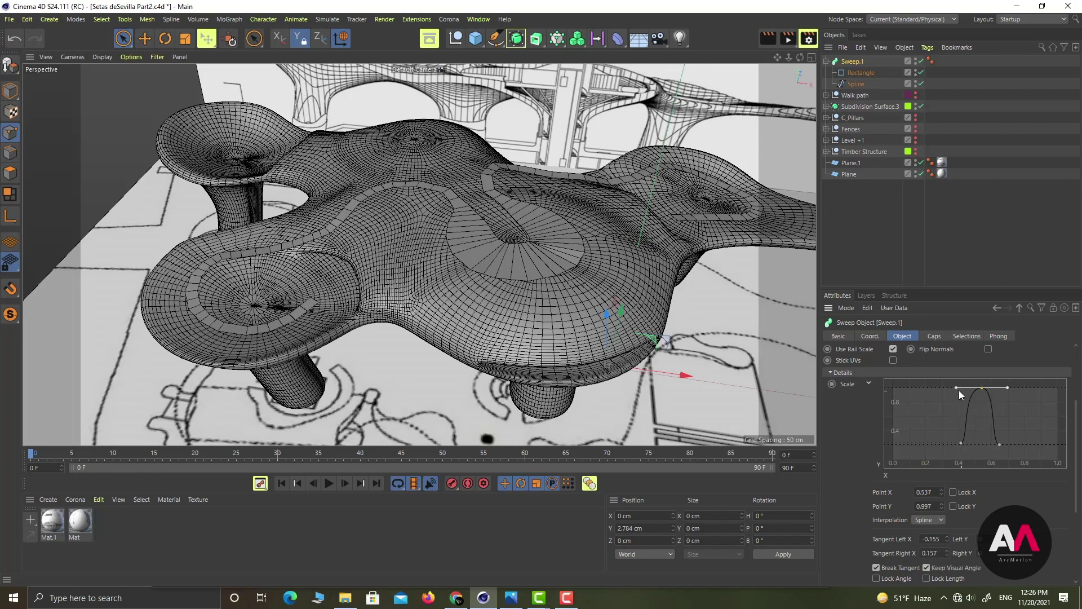
drag(957, 388, 1000, 403)
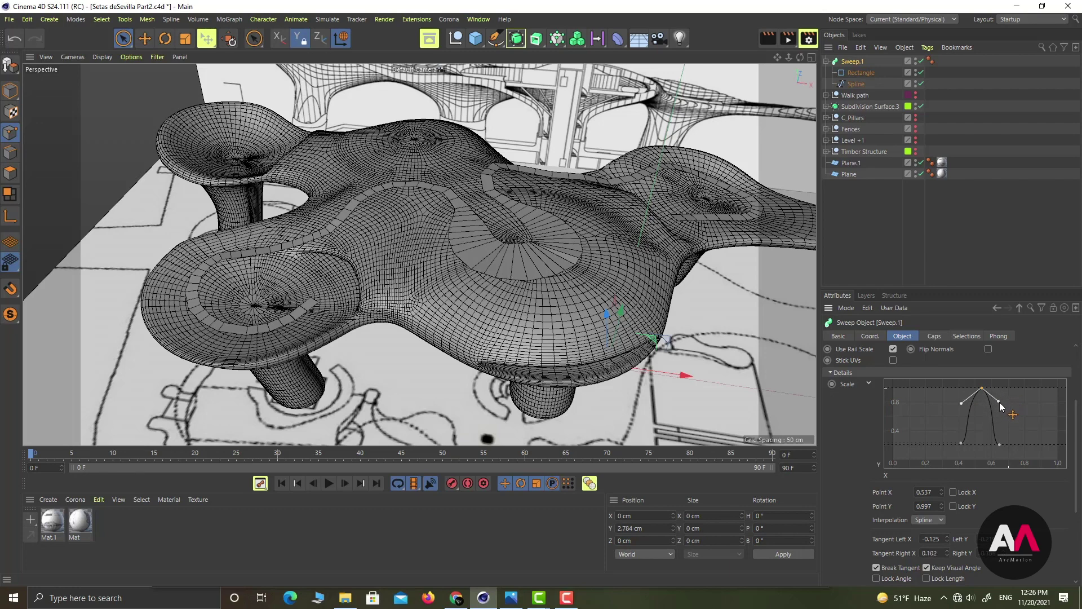
Move the Scale curve's end points outward, the start to about X 0.36, and raise both to about Y 0.242
click(1001, 445)
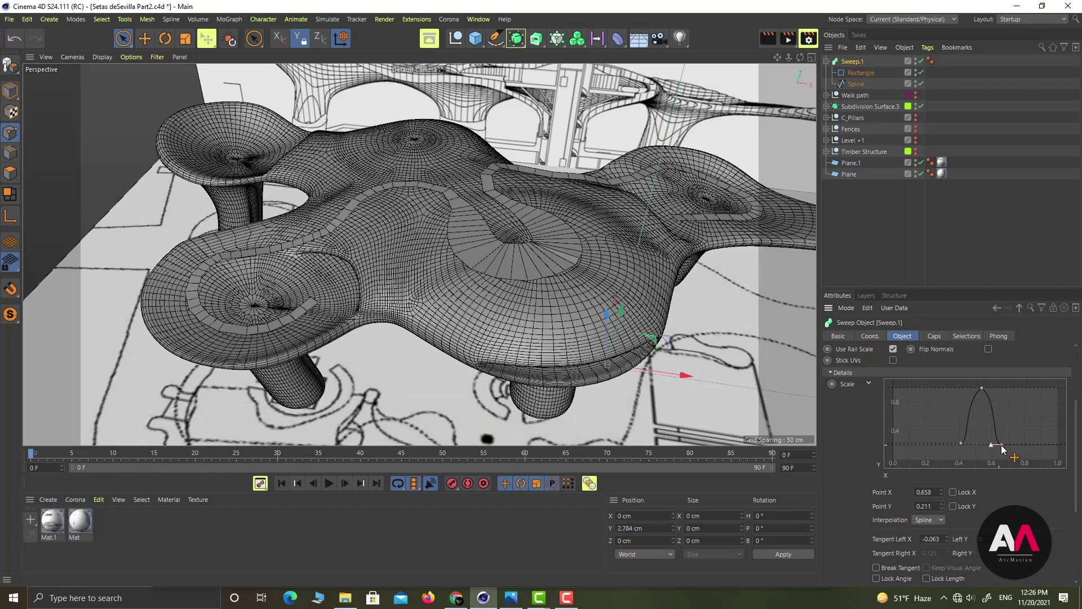
drag(1002, 445, 954, 450)
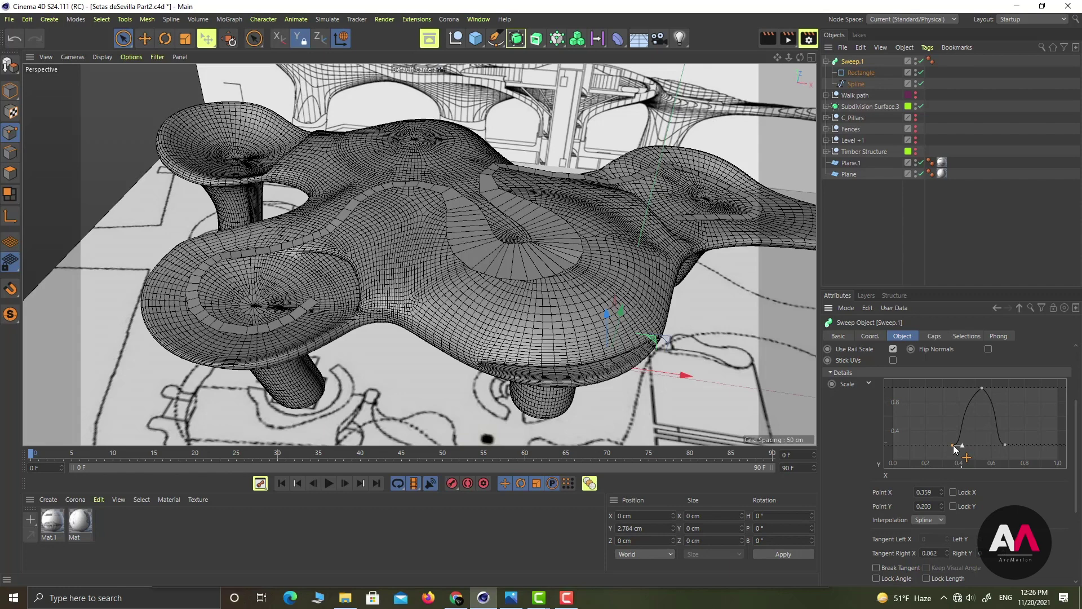
shift+click(1006, 446)
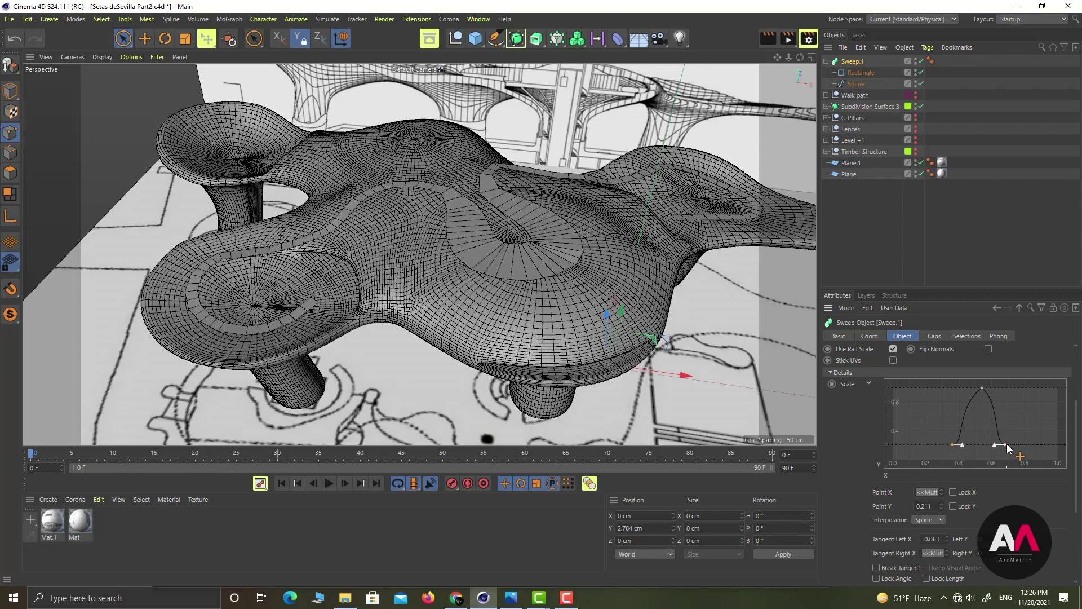
drag(1006, 446, 1006, 444)
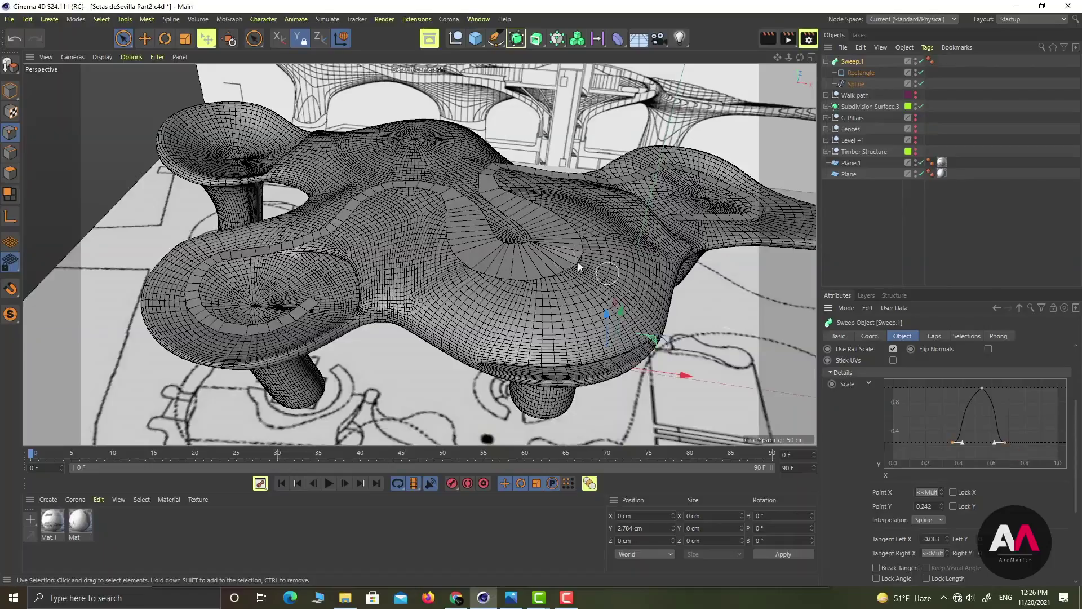
Set the walkway spline's intermediate points to Uniform with a number of 1
alt+drag(561, 257, 547, 371)
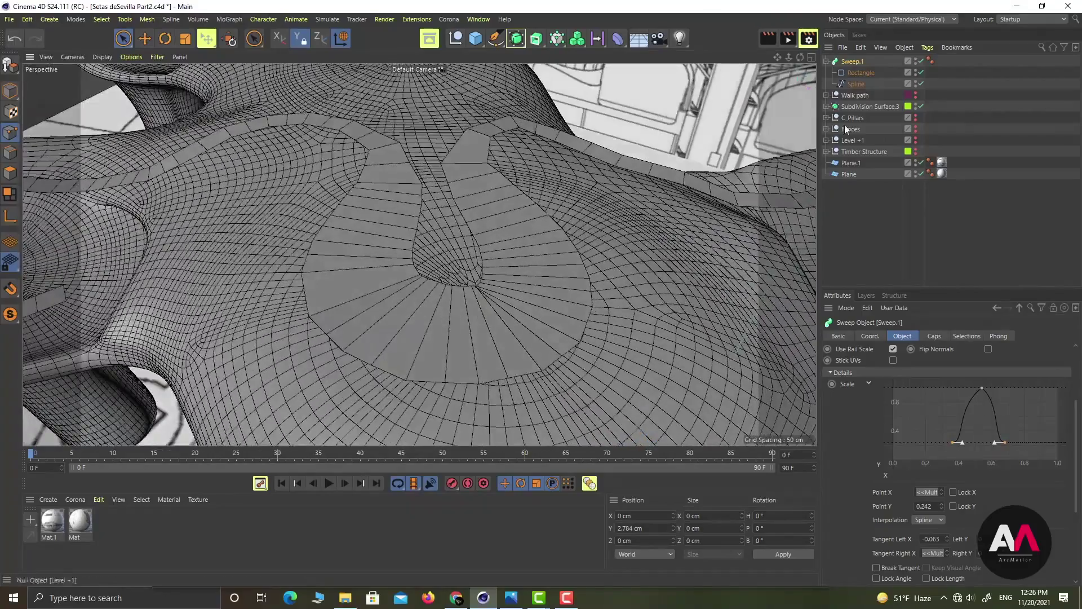
click(853, 84)
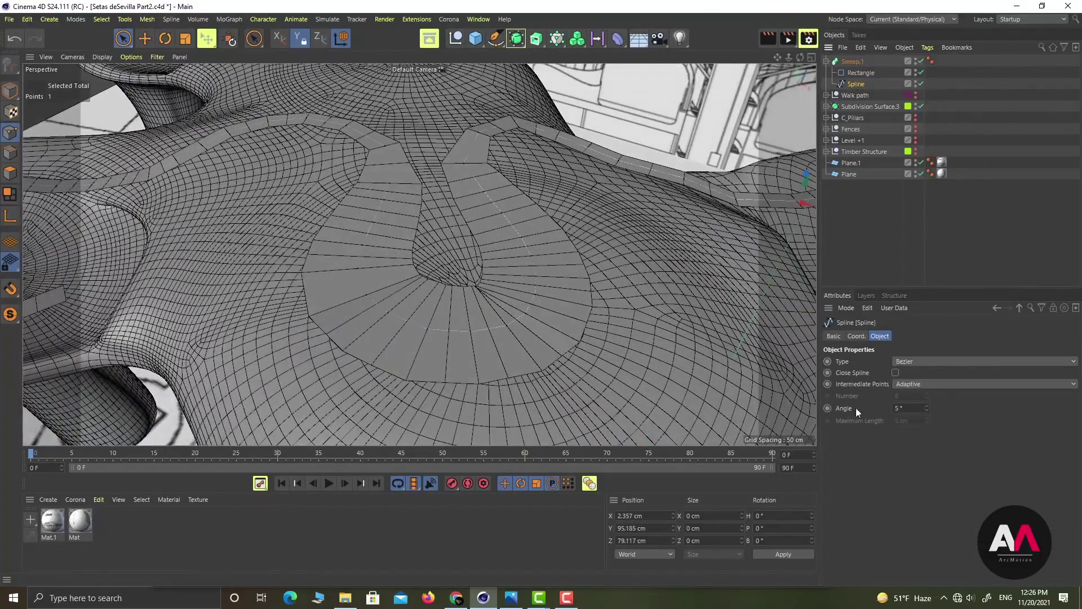
click(945, 385)
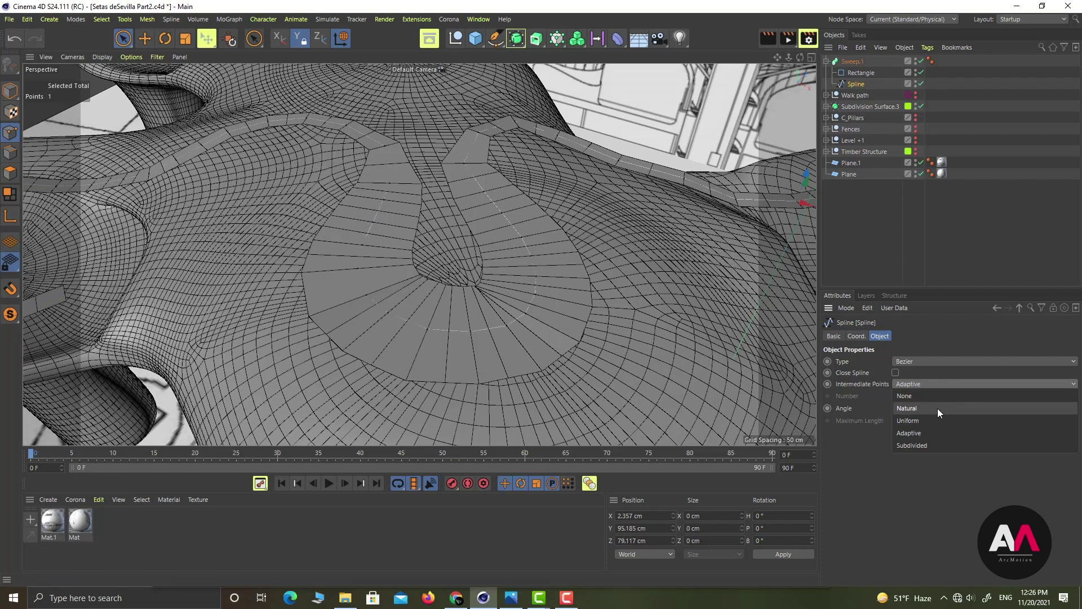
click(937, 408)
click(932, 384)
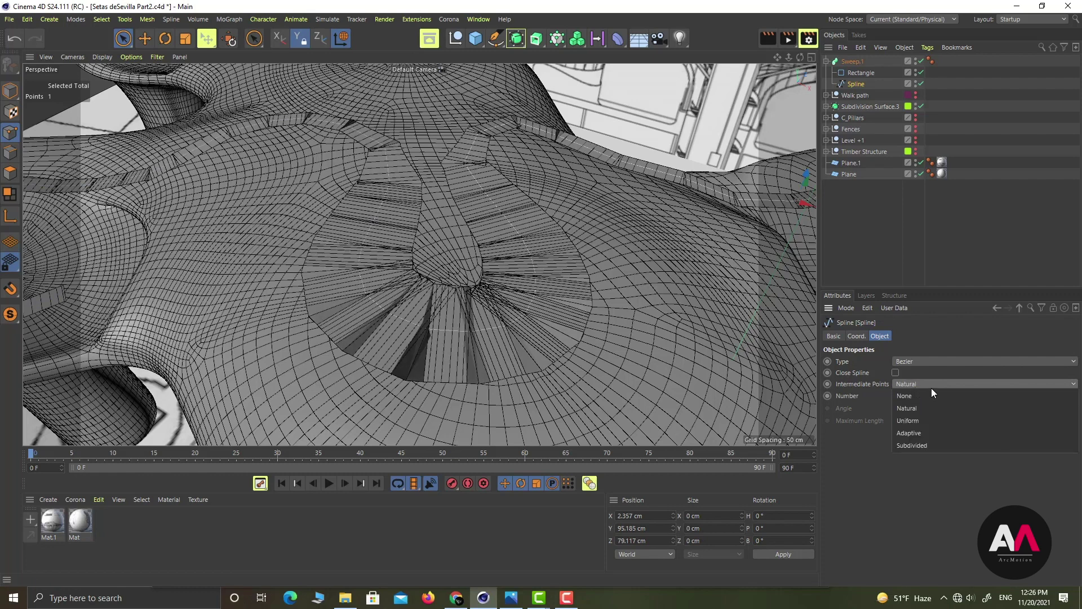
click(928, 421)
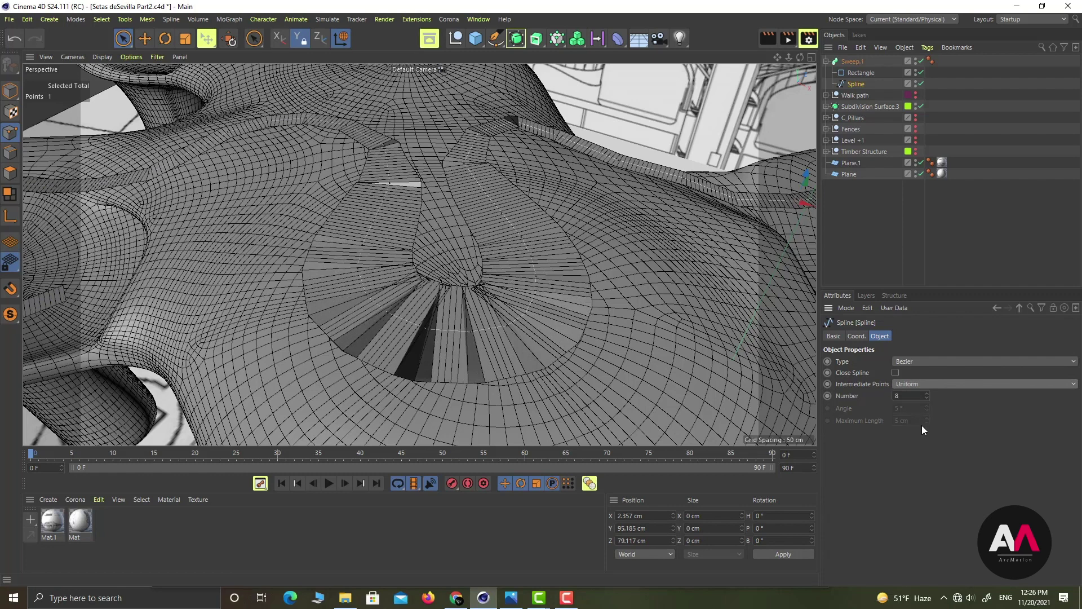
click(913, 397)
key(Return)
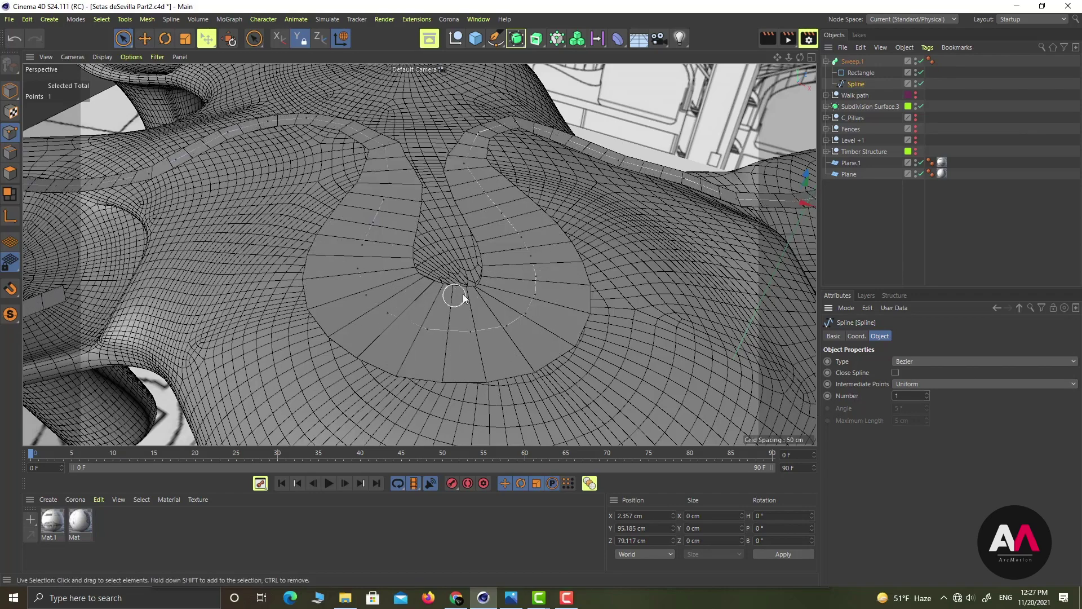
scroll(510, 300, down, 4)
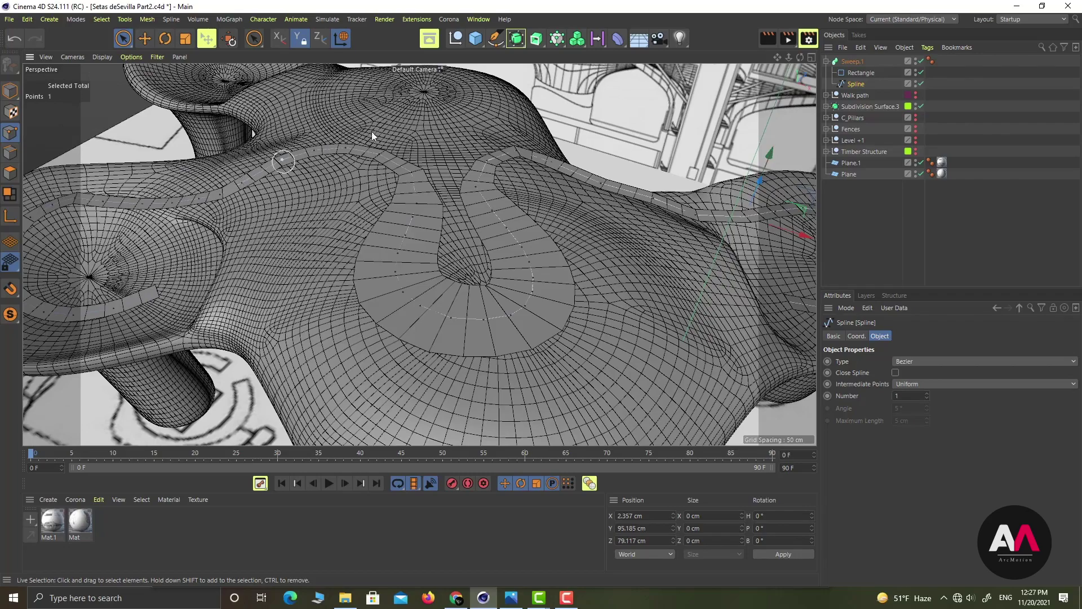
scroll(522, 271, down, 3)
scroll(594, 337, down, 1)
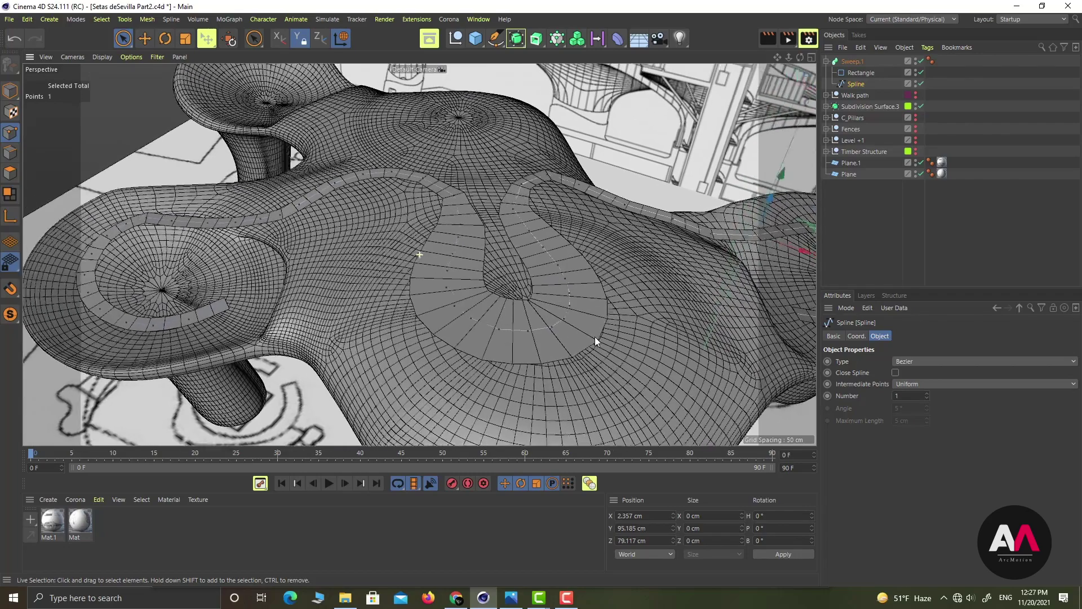
scroll(595, 342, up, 2)
Lengthen the peak's tangents in the sweep's Scale curve to broaden the walkway's widening
click(852, 61)
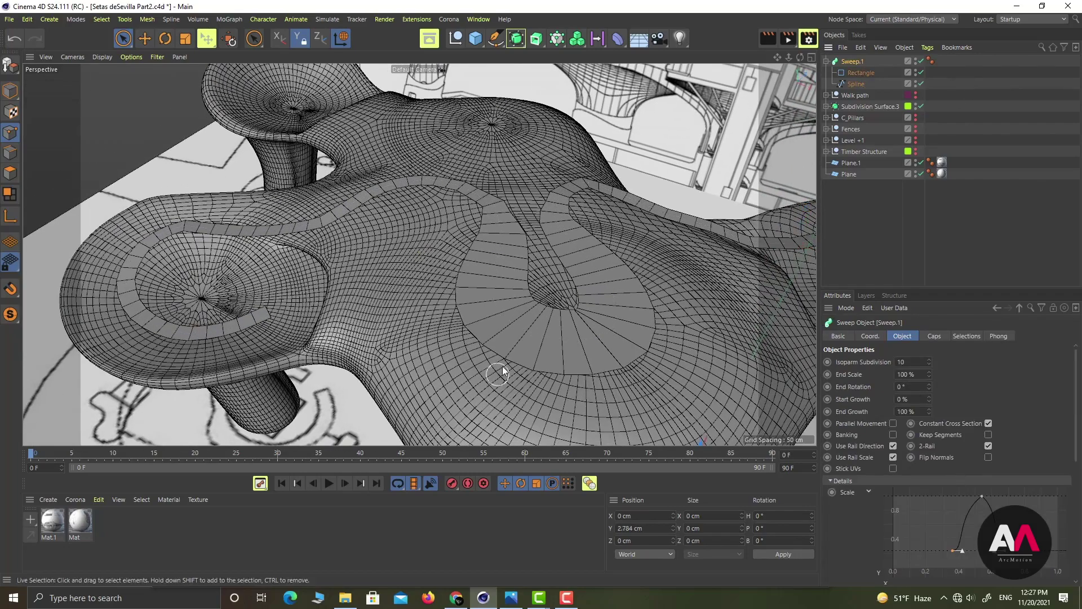
scroll(486, 295, up, 3)
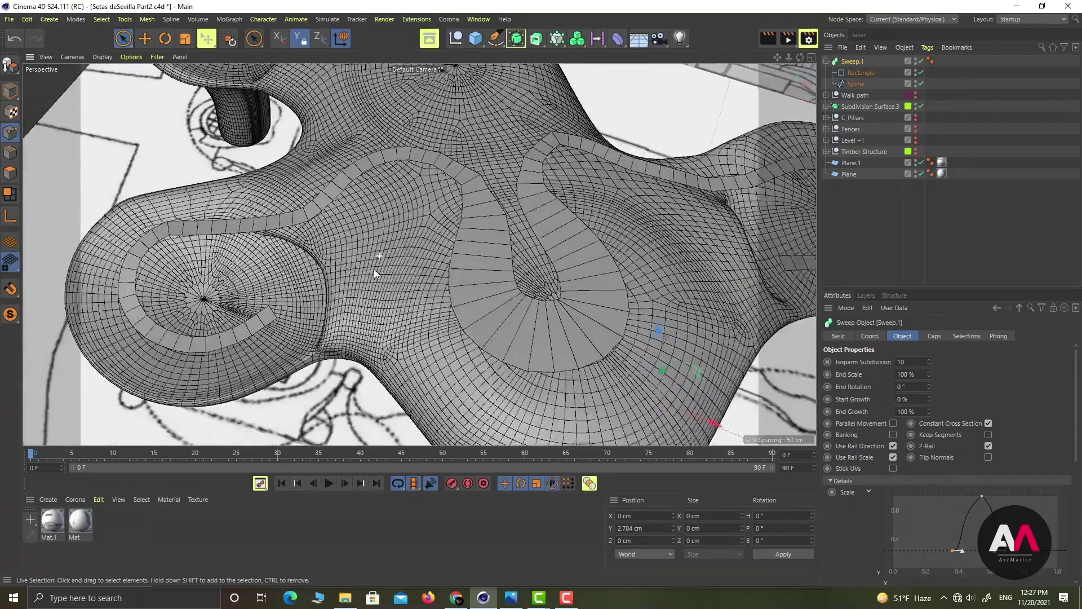
scroll(374, 269, down, 2)
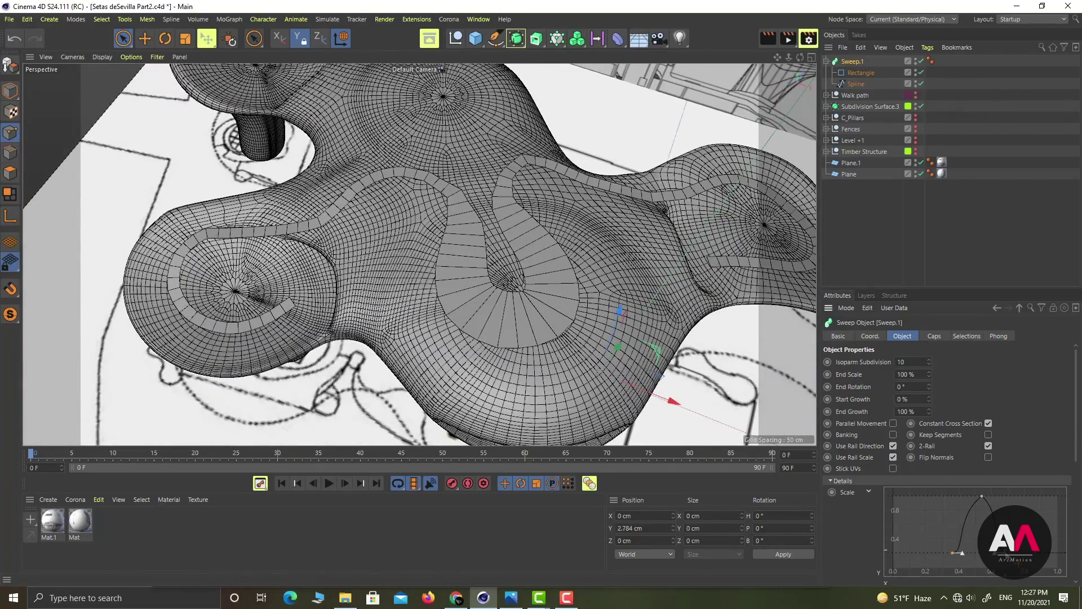
click(982, 496)
drag(1008, 515, 956, 516)
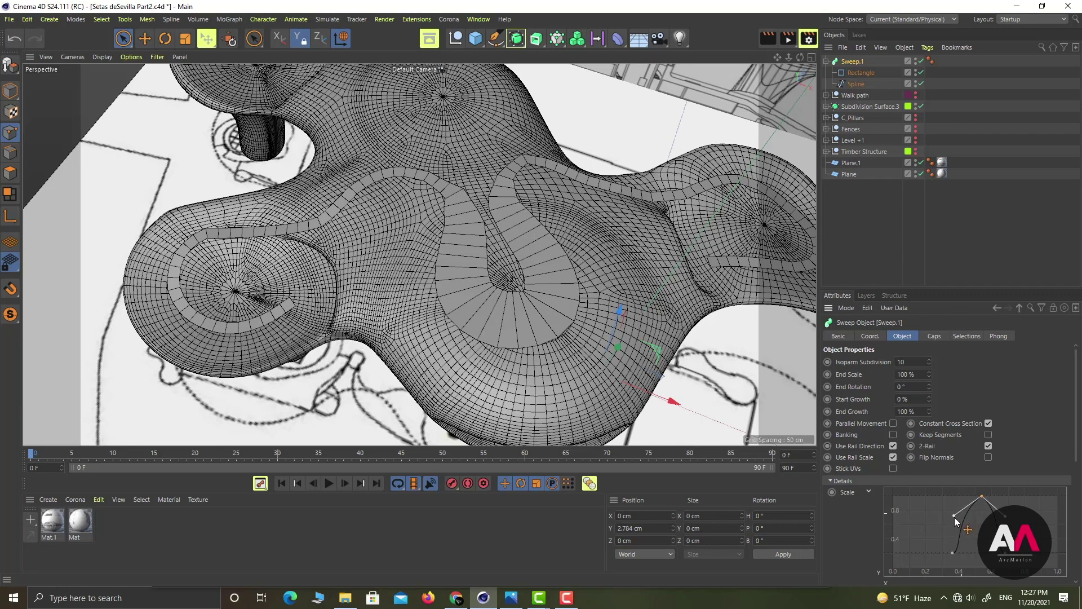
drag(955, 516, 955, 516)
Shift the Scale curve's start point inward to about X 0.4
click(952, 553)
drag(953, 554, 949, 553)
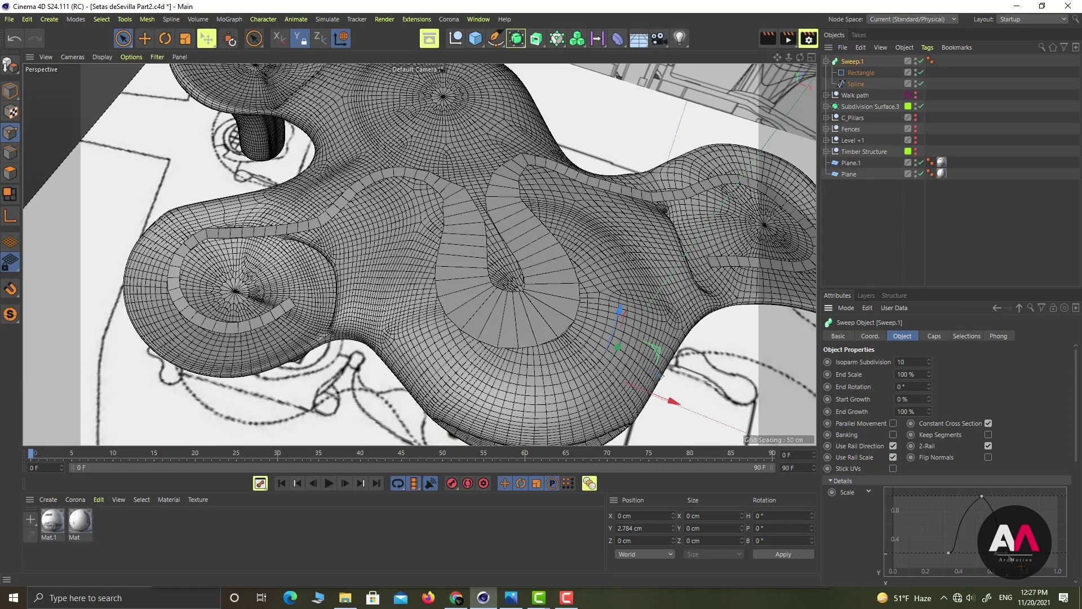
drag(949, 551, 959, 551)
Shorten the tangents of the Scale curve's peak and shift the peak to about X 0.5
click(982, 497)
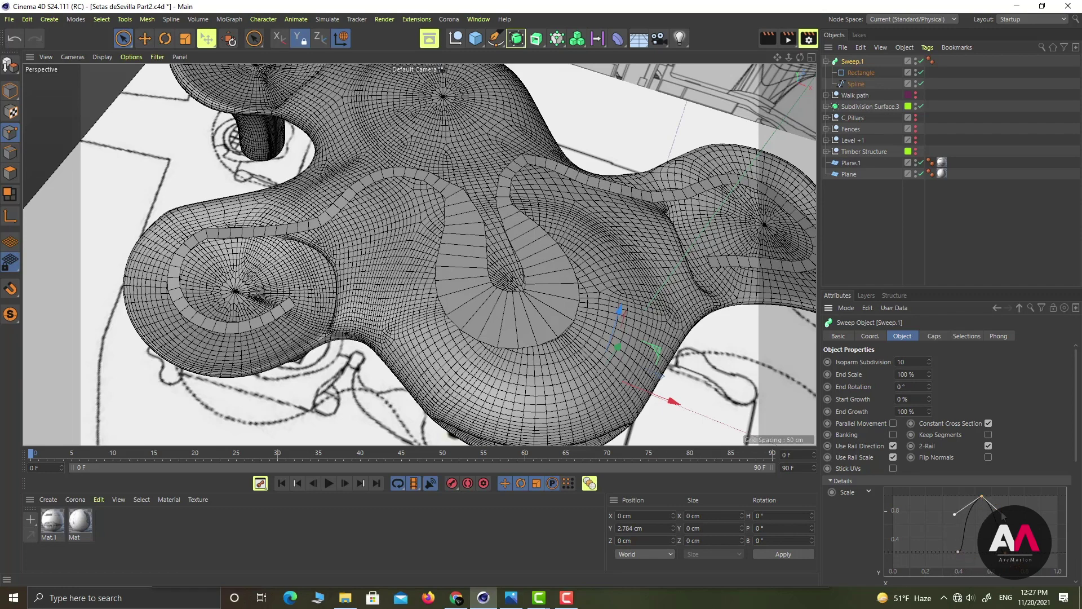
drag(1005, 516, 965, 509)
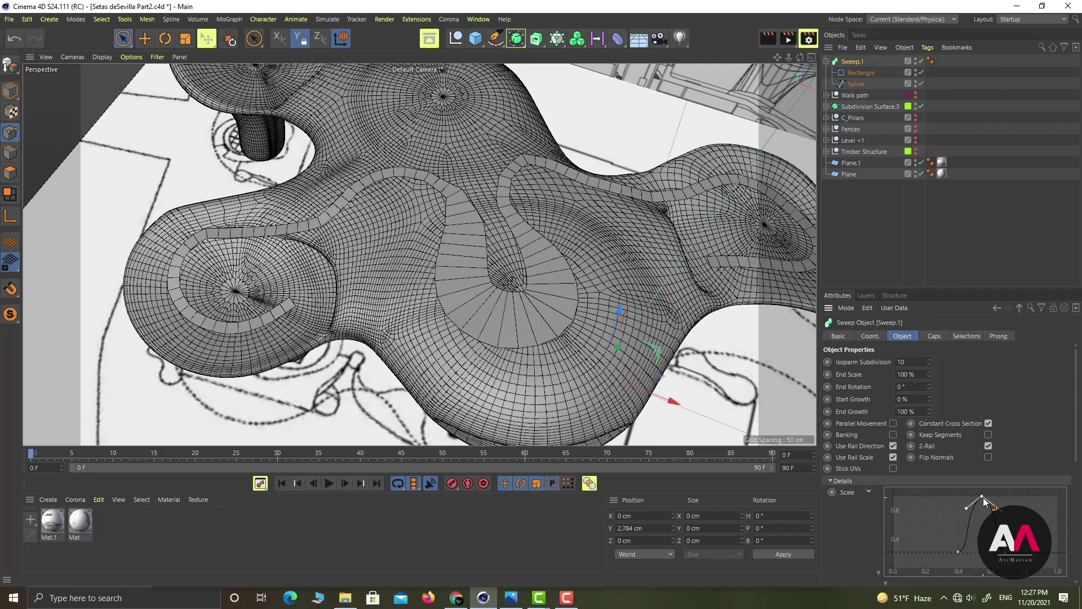
drag(983, 499, 978, 499)
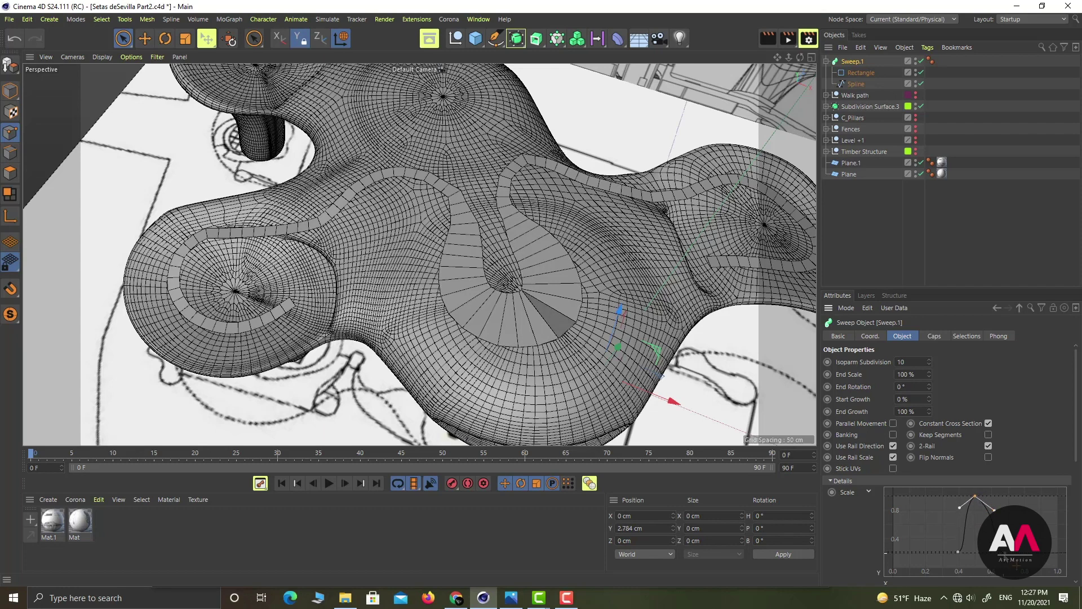
Adjust the Scale curve's end points slightly and lower its peak to about Y 0.83
click(1005, 561)
drag(1012, 558, 960, 555)
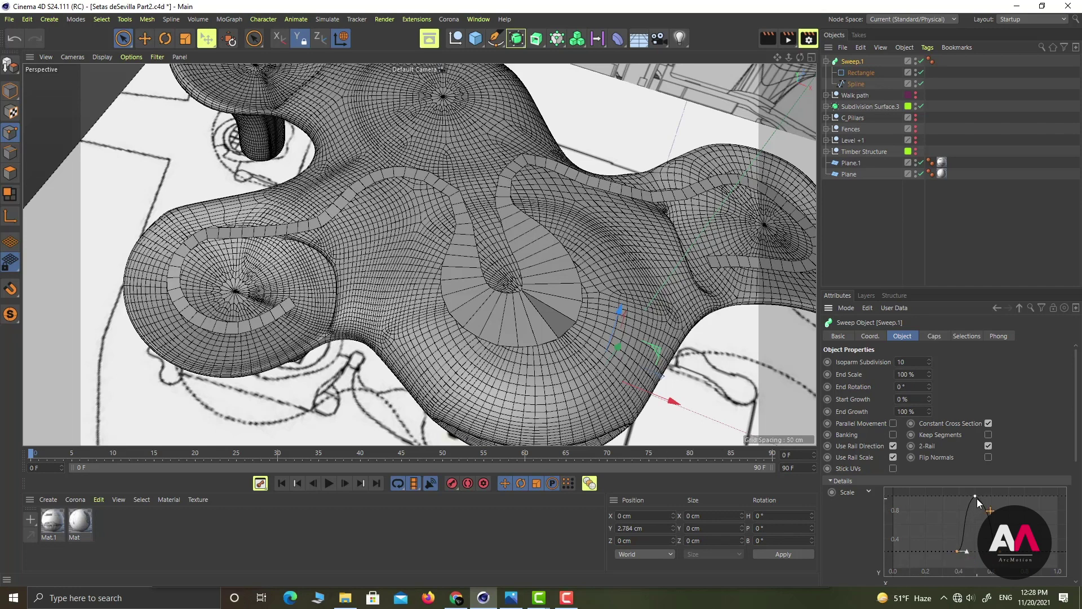
drag(977, 498, 980, 510)
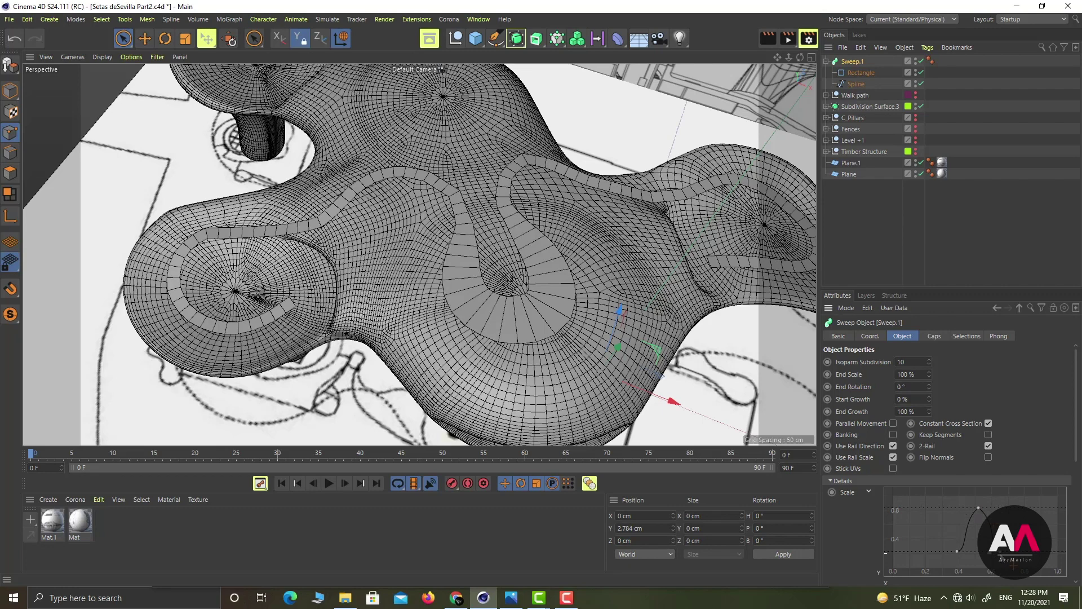
Lengthen the tangent at the Scale curve's start point and adjust the tangents at its peak
click(957, 551)
drag(968, 550, 973, 553)
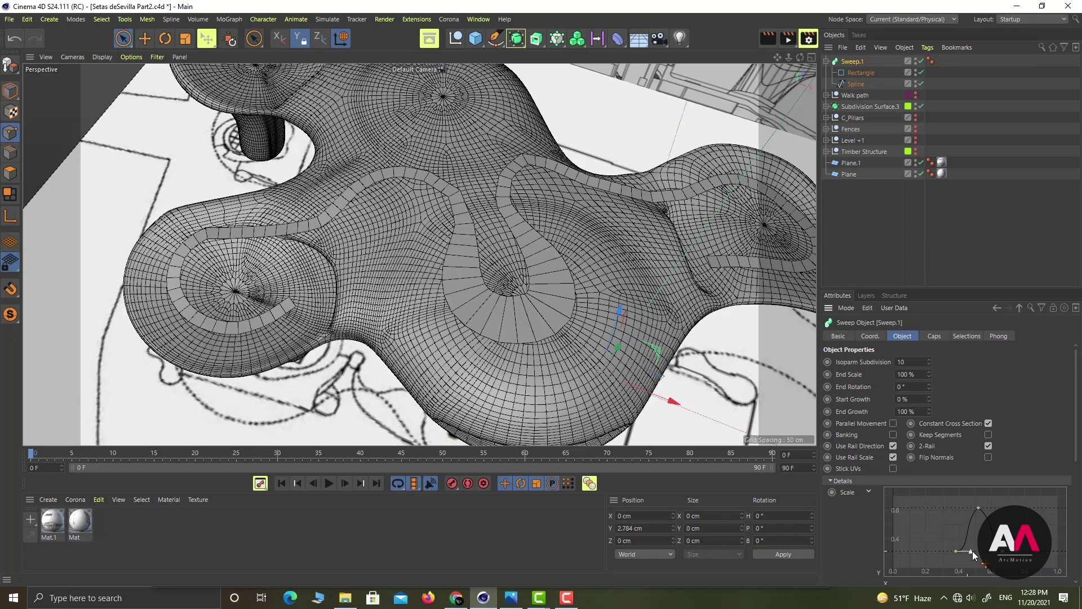
click(979, 509)
drag(963, 519, 960, 521)
Lower both end points of the Scale curve to about Y 0.16 and raise its peak to about Y 0.95
click(966, 554)
click(957, 551)
drag(1005, 554, 1006, 559)
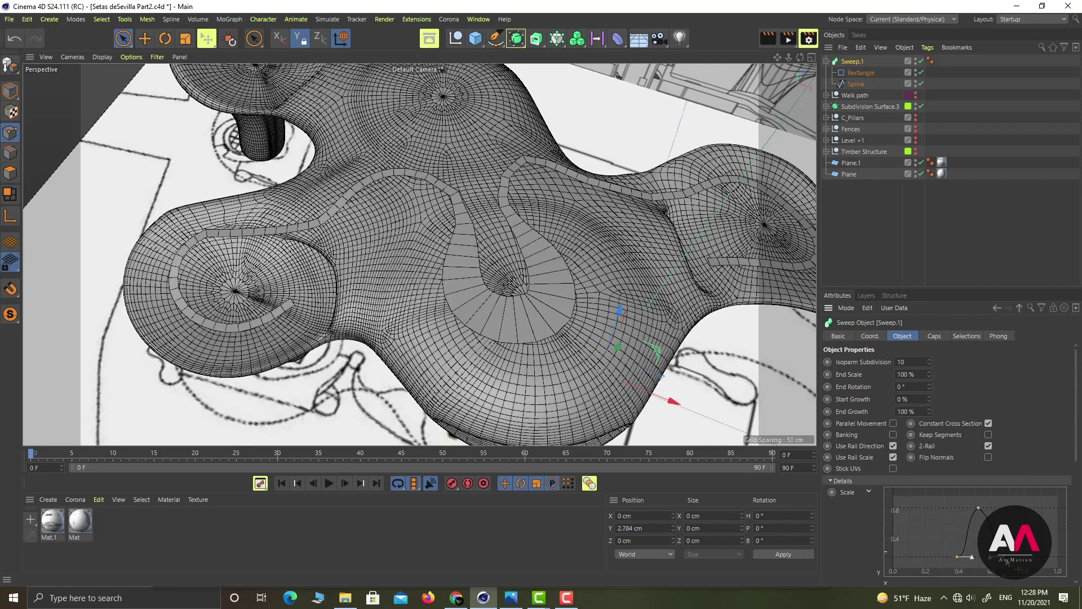
click(979, 509)
drag(979, 510, 981, 503)
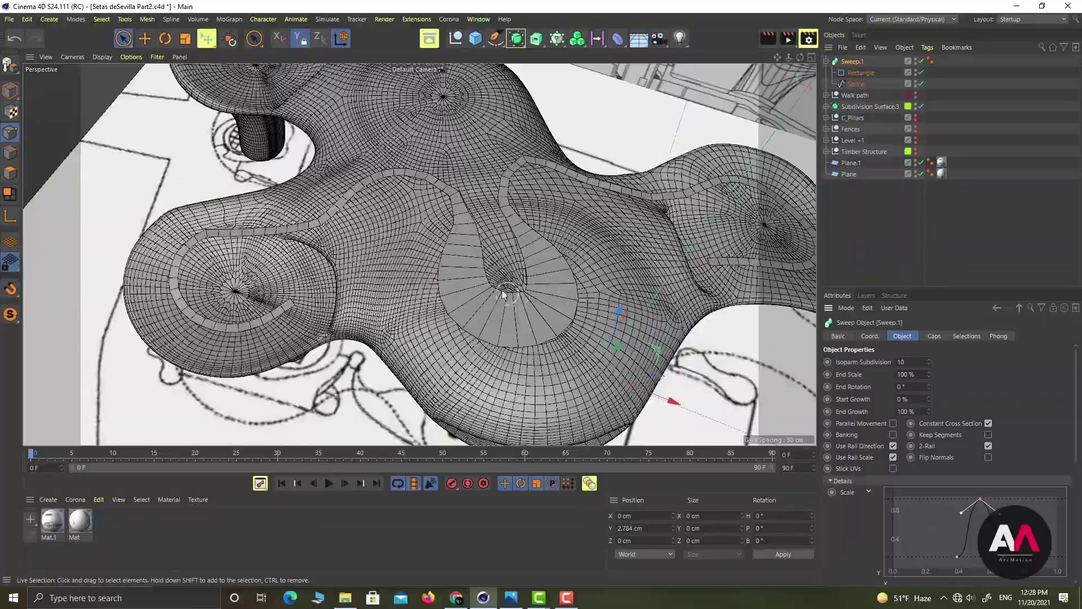
Fine-tune the tangents at the Scale curve's peak and shorten those at its end points to smooth the walkway's widening
alt+drag(503, 294, 484, 270)
scroll(477, 267, down, 2)
scroll(455, 260, down, 1)
scroll(467, 251, up, 2)
alt+drag(467, 252, 495, 242)
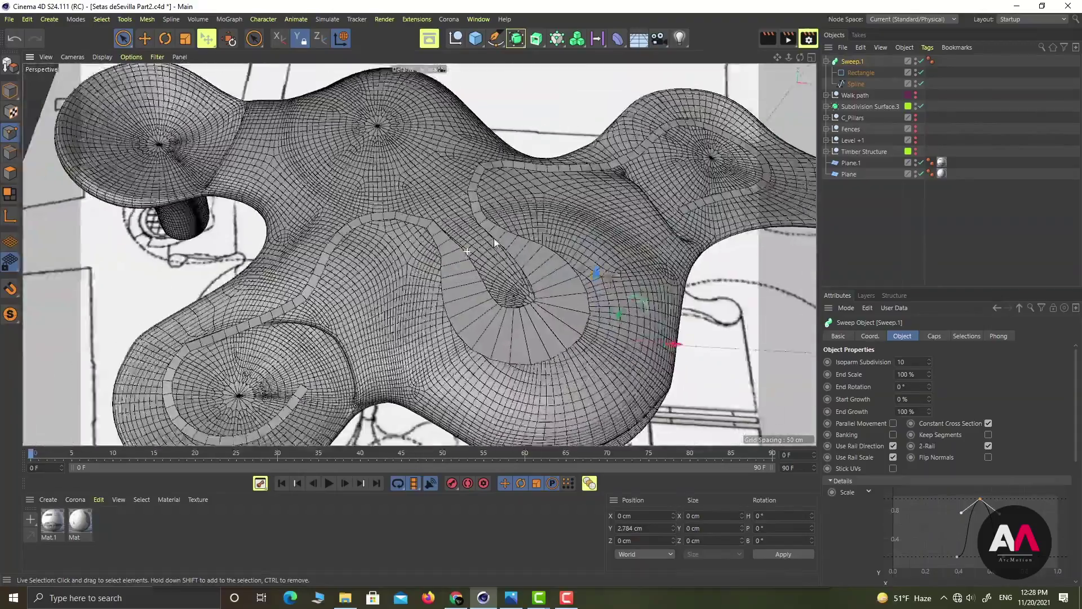
alt+right_drag(494, 239, 498, 241)
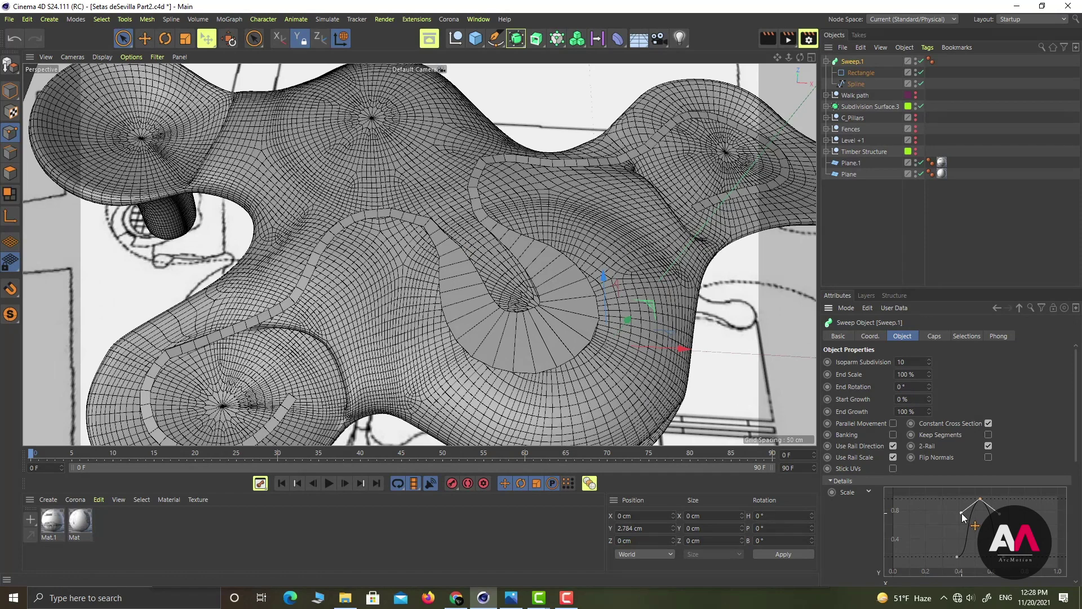
drag(962, 513, 996, 514)
click(1004, 558)
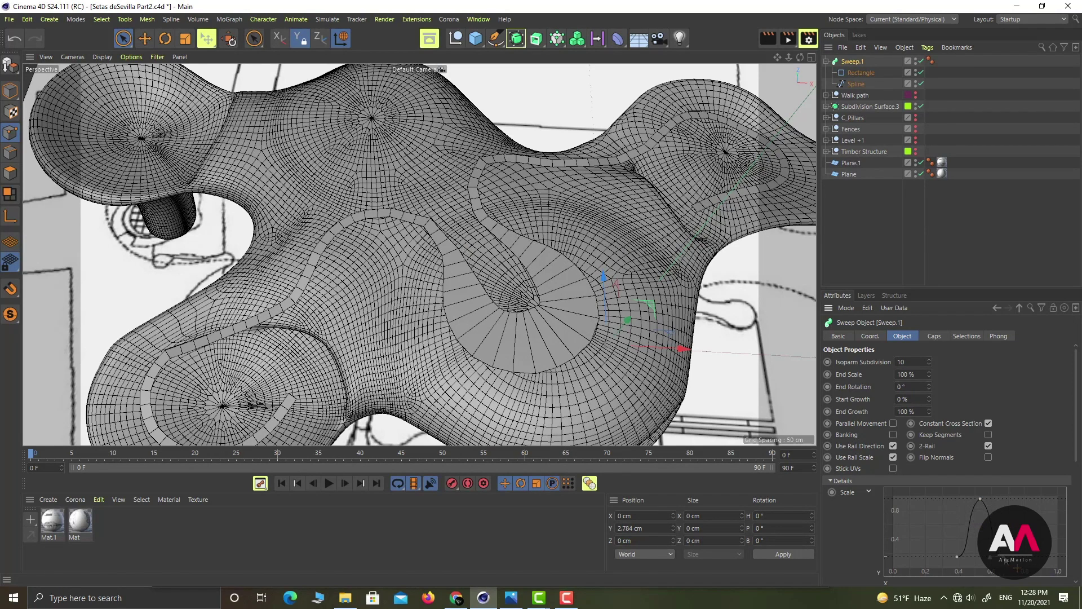
drag(991, 556, 968, 558)
click(959, 557)
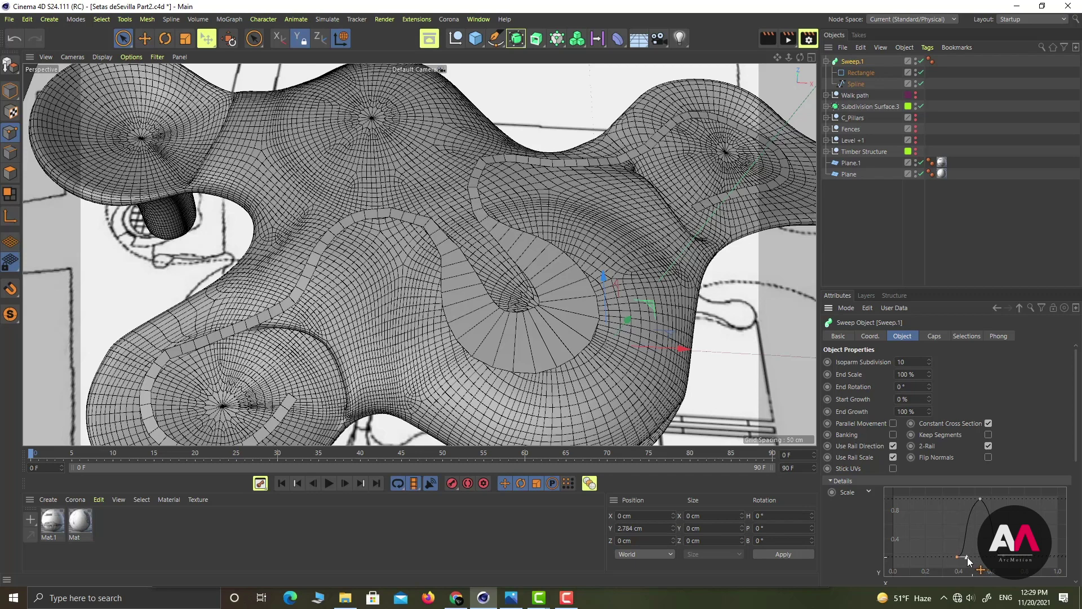
Lower the Scale curve's peak to about Y 0.86 and move its start point outward to about X 0.33, Y 0.2
drag(980, 500, 961, 521)
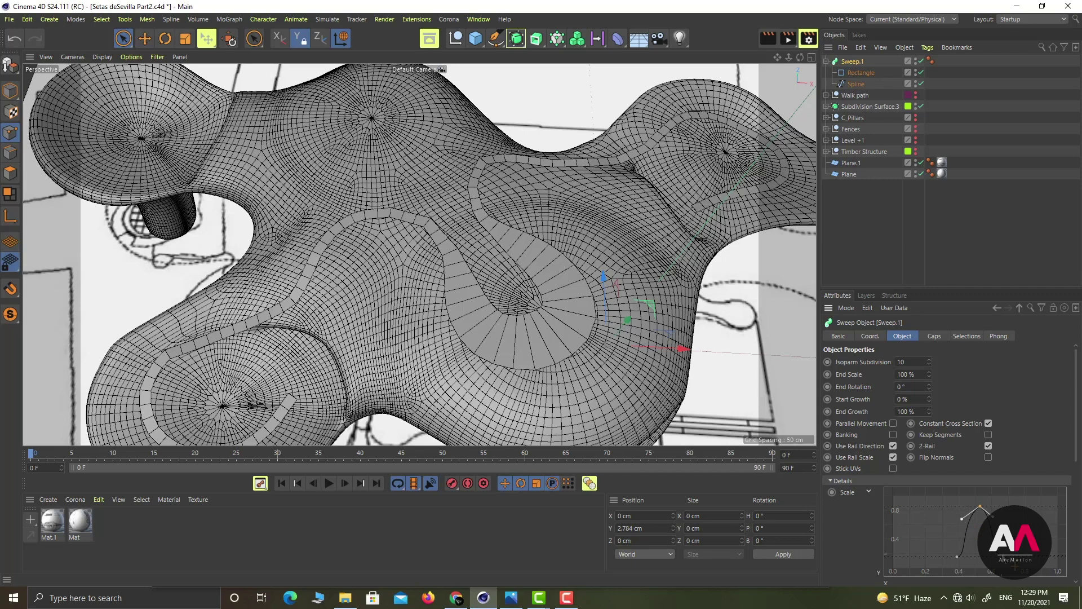
click(993, 559)
click(958, 558)
mouse_move(959, 557)
mouse_down()
mouse_move(968, 553)
mouse_move(946, 553)
mouse_up()
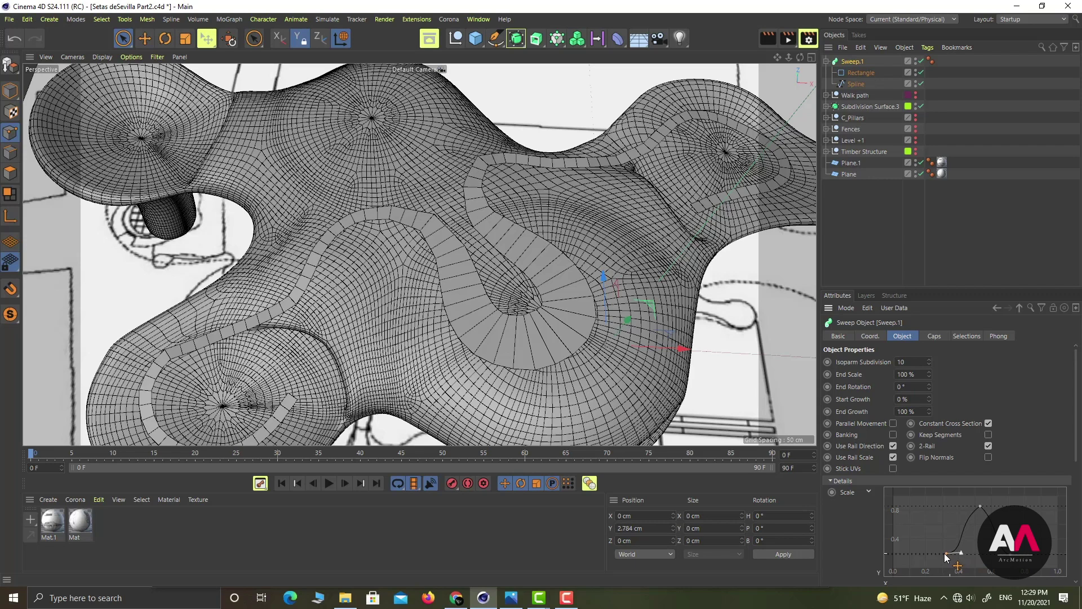
Steepen the tangents at the Scale curve's peak and shift the peak to about X 0.51
click(979, 506)
mouse_move(994, 516)
mouse_down()
mouse_move(977, 506)
mouse_move(995, 519)
mouse_up()
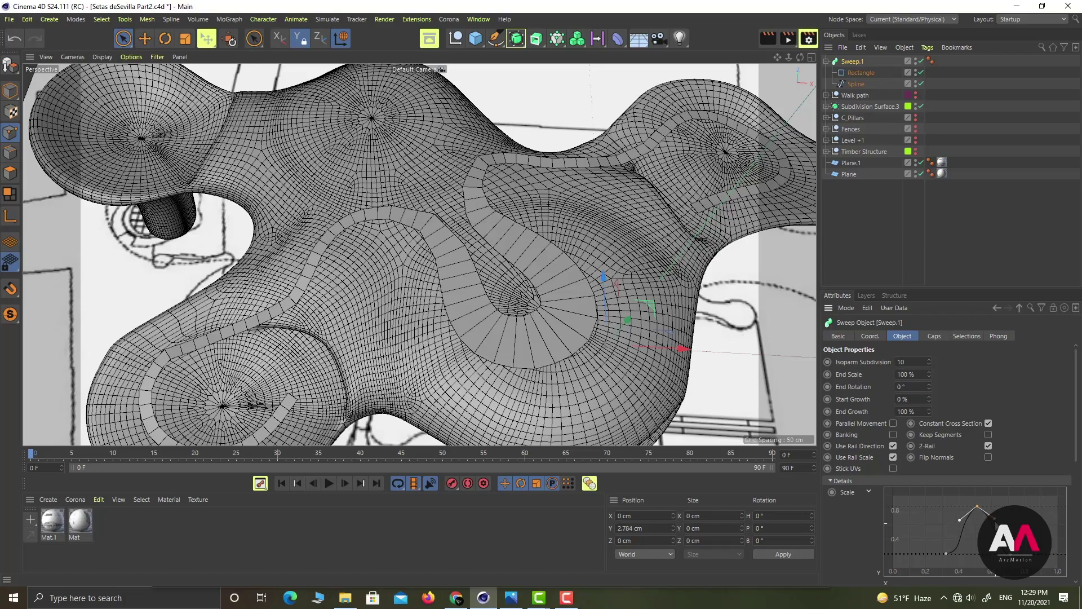
alt+drag(520, 281, 468, 280)
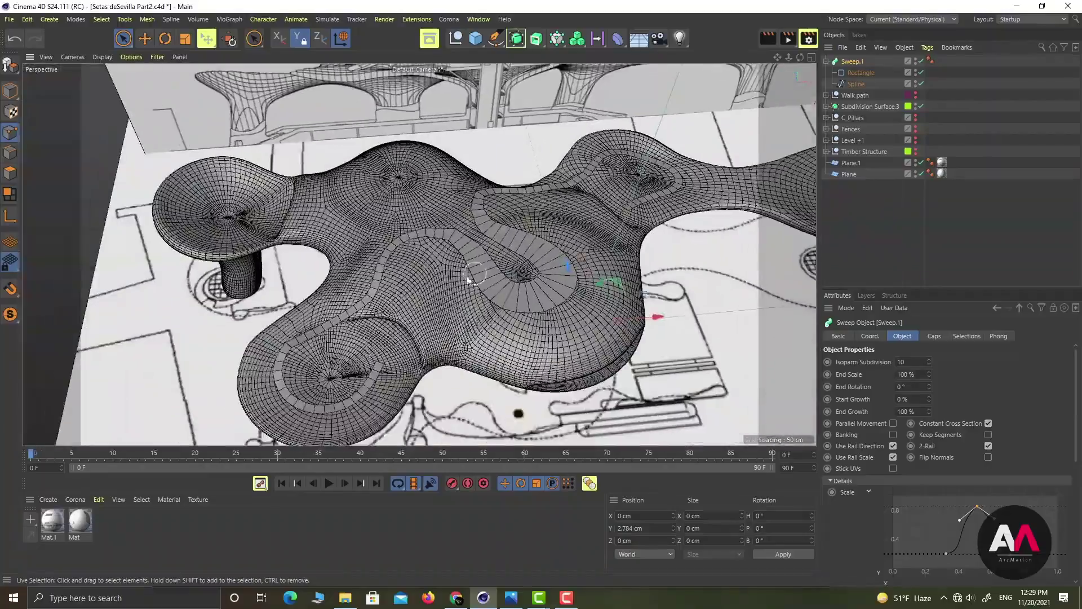
Duplicate the Sweep.1 object and rename both the original and the copy "Walkway"
scroll(460, 285, up, 2)
alt+drag(422, 313, 407, 274)
scroll(468, 279, up, 1)
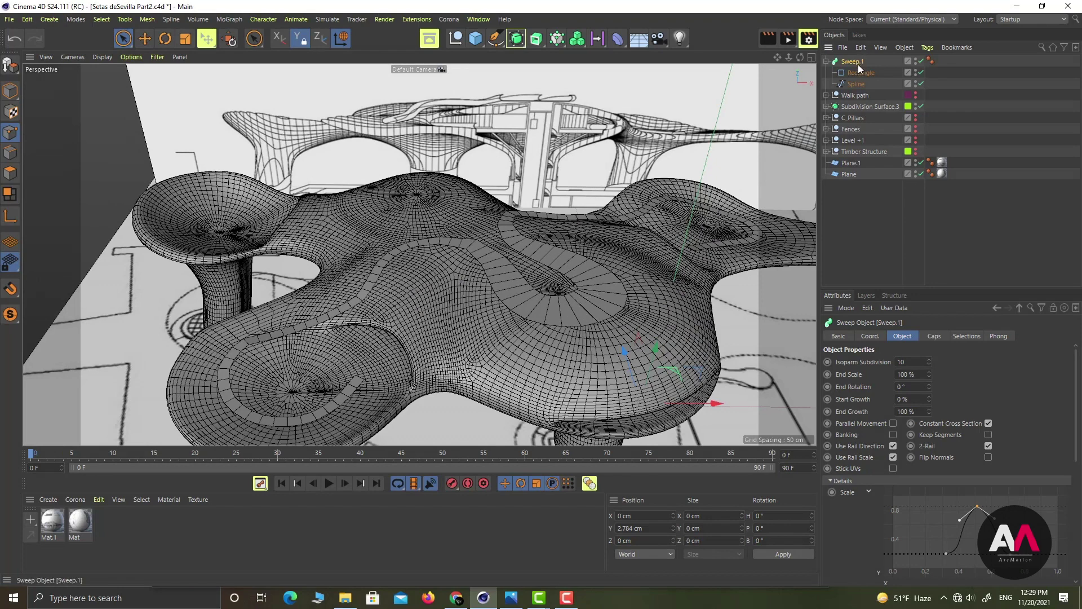
click(828, 61)
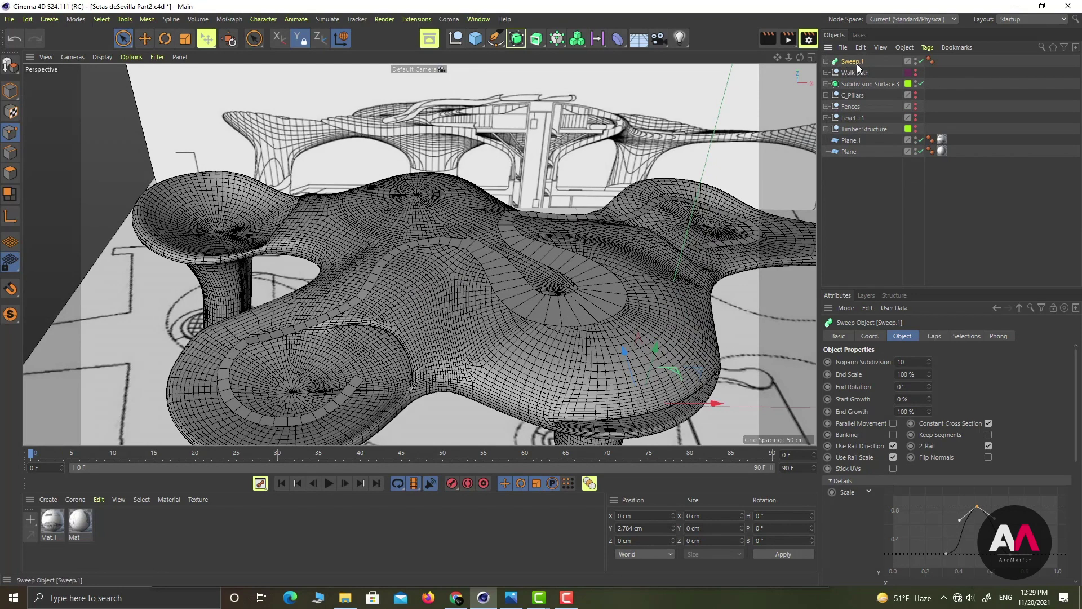
ctrl+drag(852, 62, 852, 58)
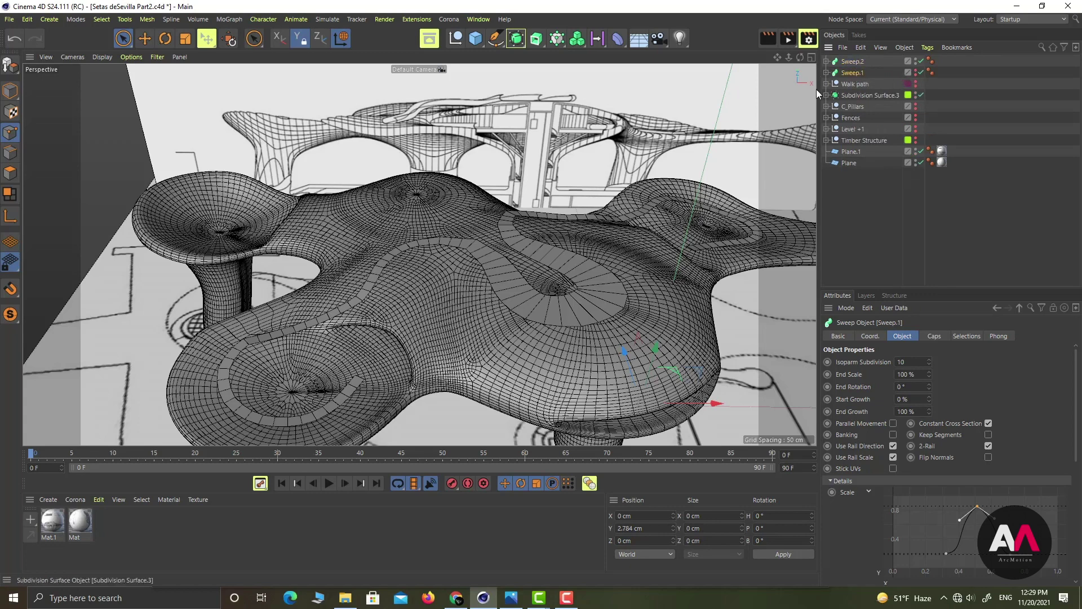
double_click(852, 73)
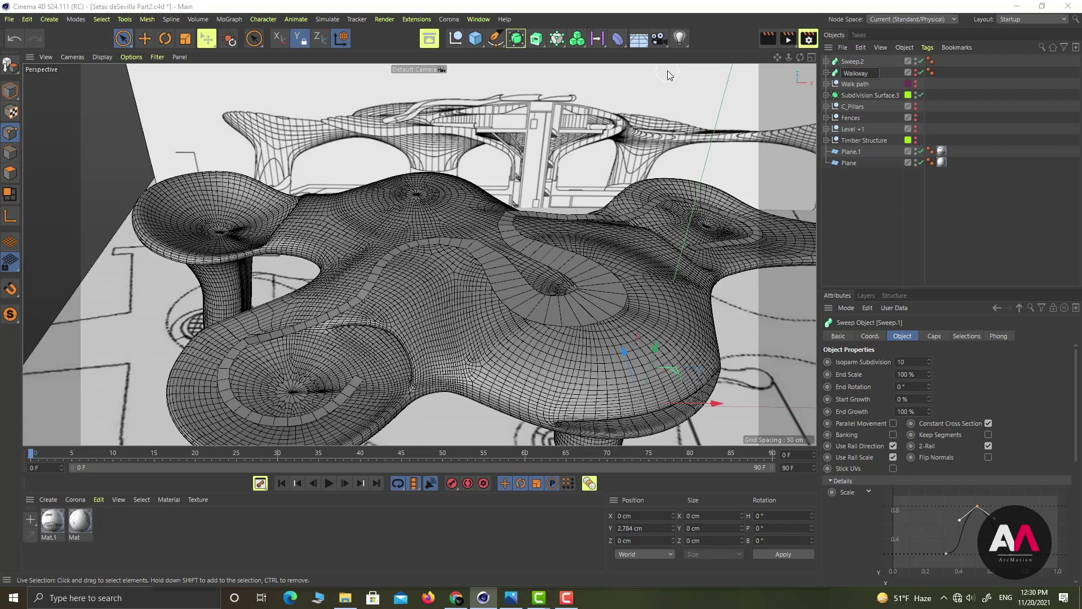
key(Return)
double_click(866, 62)
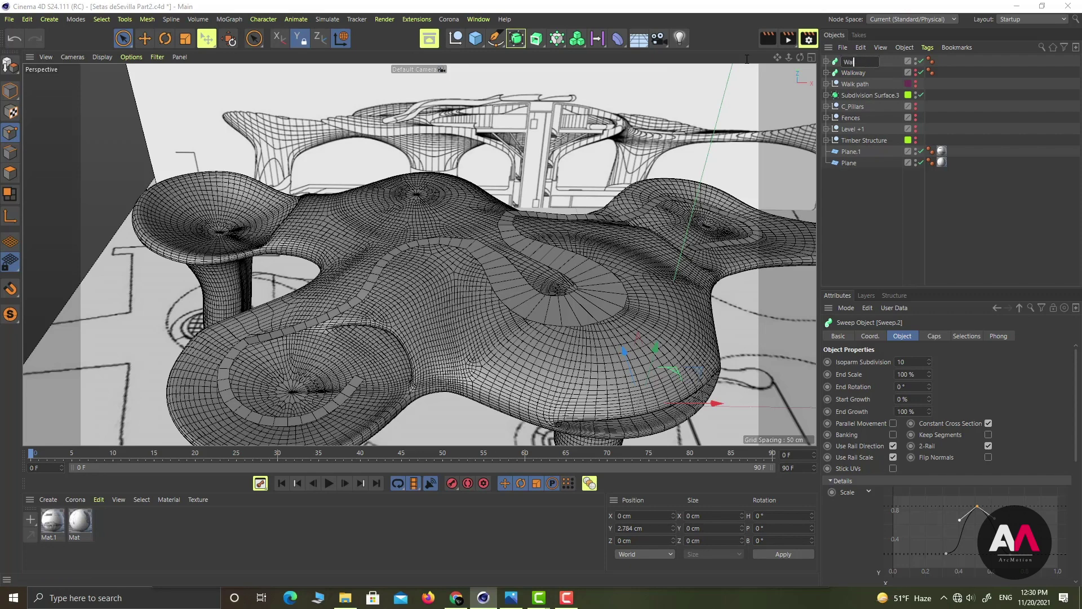
text(Walkway)
key(Return)
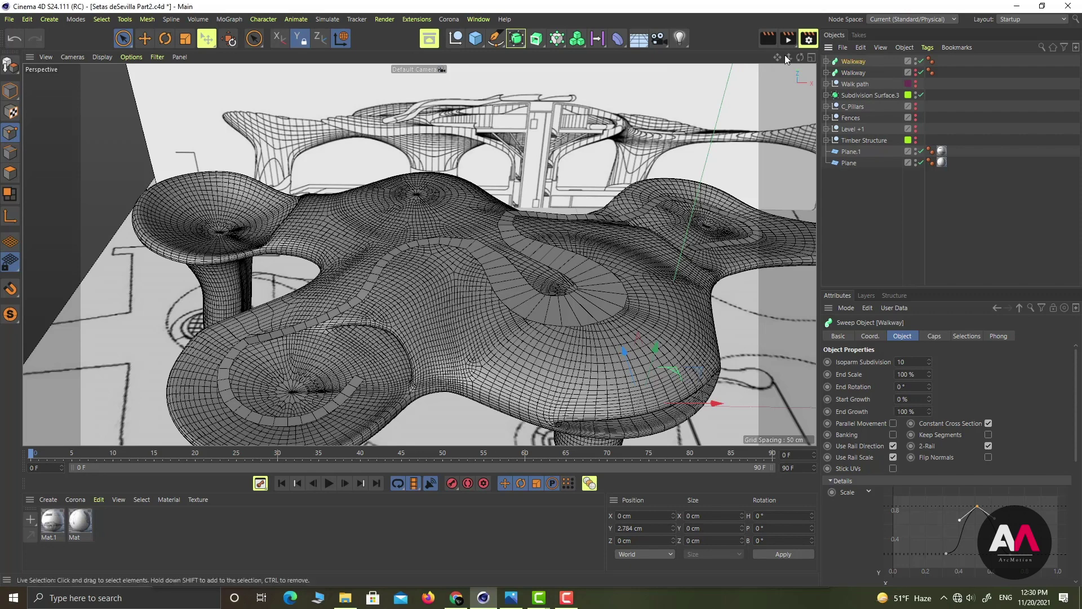
Convert the duplicate Walkway sweep into a single polygon object with Connect Objects + Delete and remove its extra tags
right_click(854, 59)
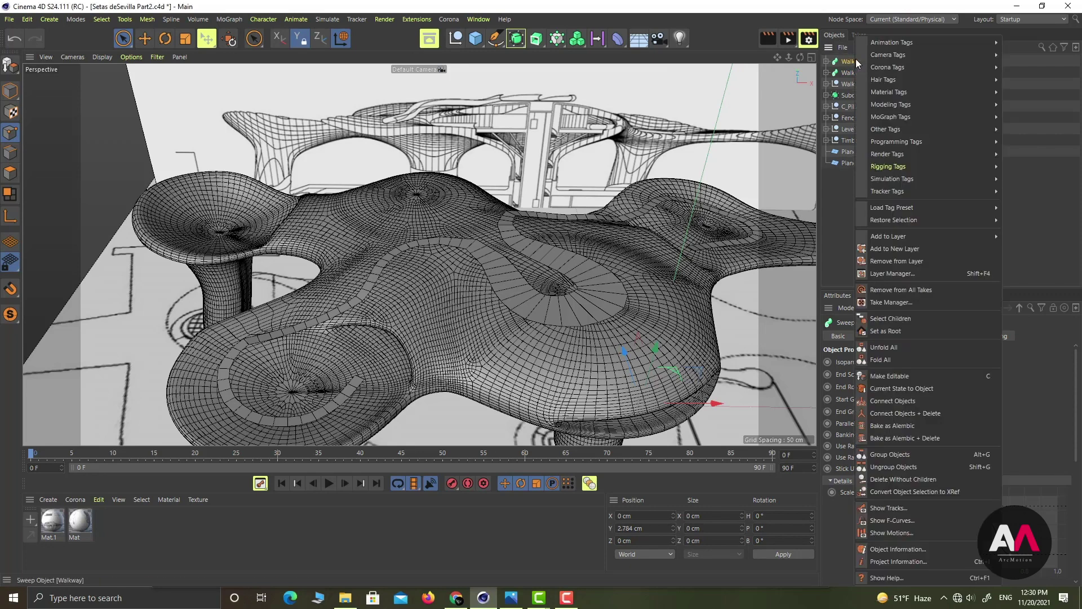
click(924, 414)
drag(1076, 62, 952, 62)
key(Delete)
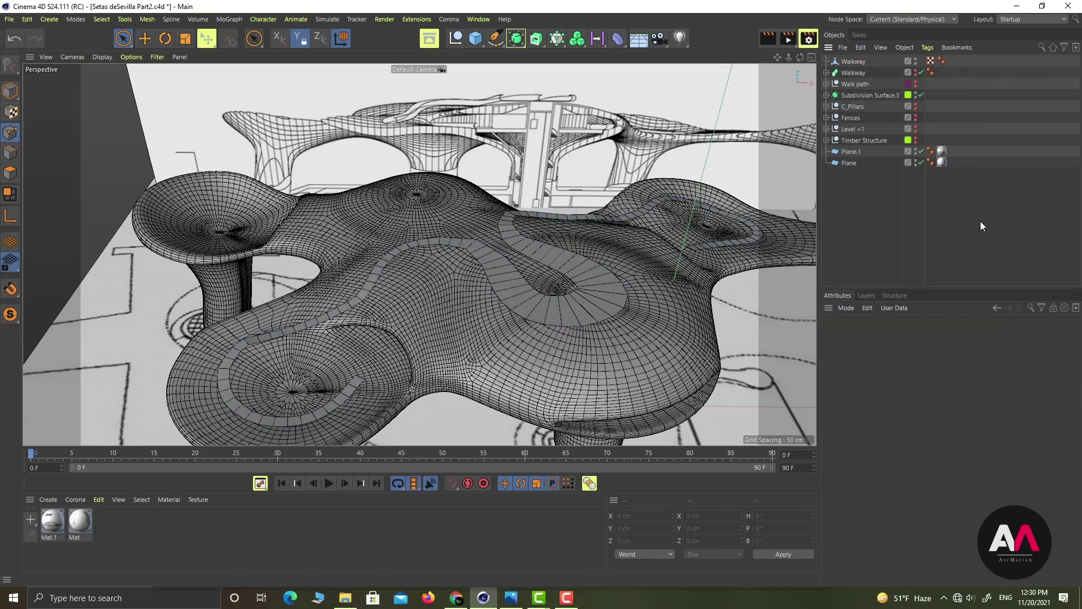
Select all points of the polygon Walkway mesh and inspect its surface along the rooftop
click(852, 65)
alt+drag(472, 319, 595, 312)
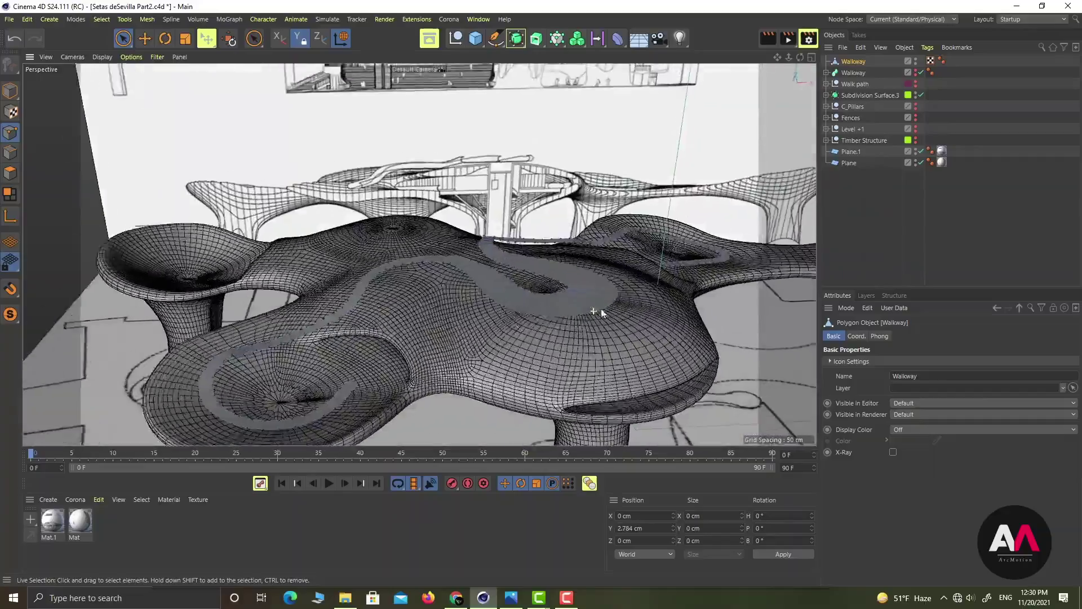
scroll(529, 285, up, 5)
alt+drag(531, 292, 503, 297)
scroll(546, 251, down, 5)
alt+drag(547, 251, 407, 289)
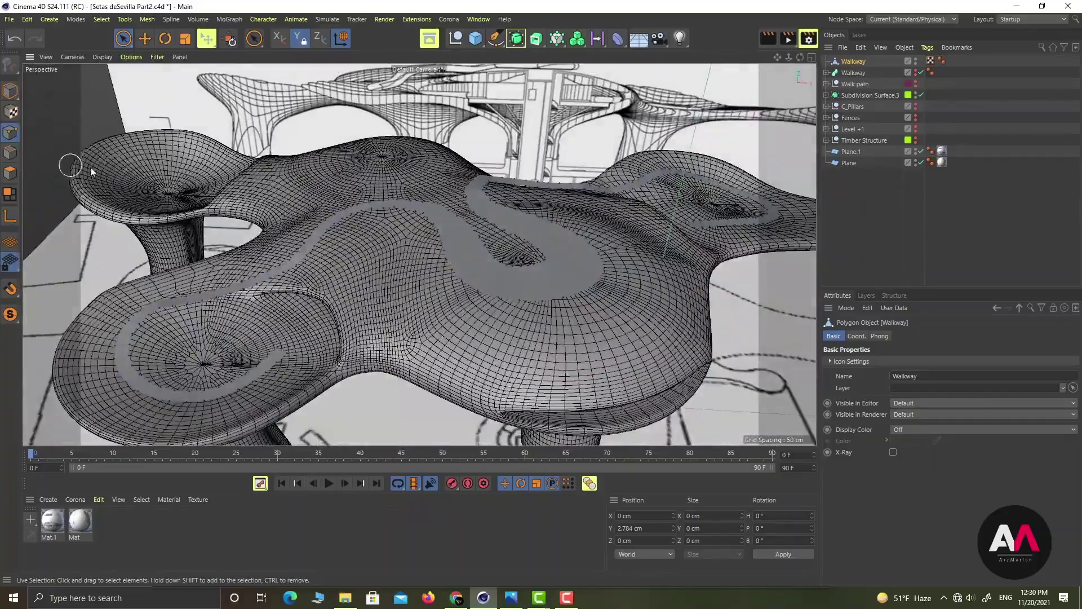
key(ctrl+a)
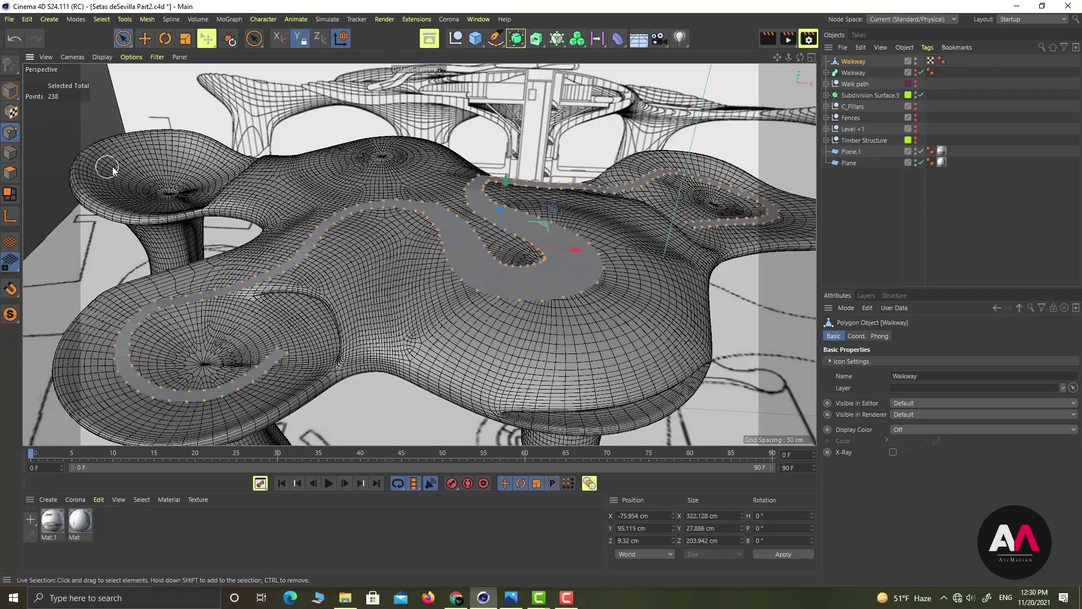
right_click(225, 129)
click(265, 462)
mouse_move(516, 226)
alt+mouse_down()
mouse_move(555, 220)
mouse_move(477, 268)
mouse_move(492, 241)
mouse_move(508, 239)
alt+mouse_up()
mouse_move(414, 302)
alt+mouse_down()
mouse_move(376, 304)
mouse_move(400, 306)
alt+mouse_up()
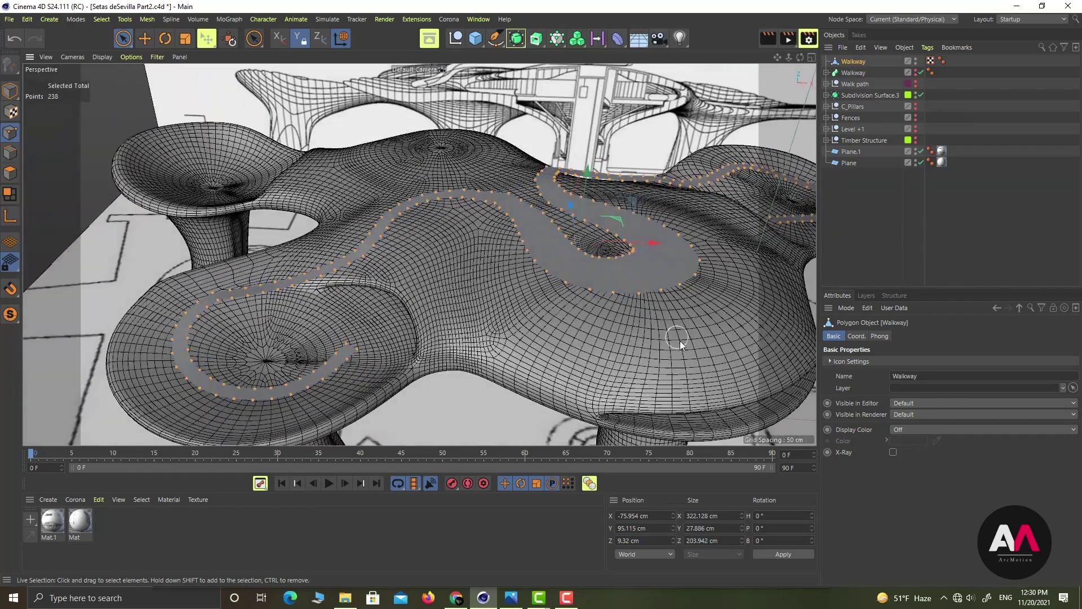
scroll(434, 243, down, 4)
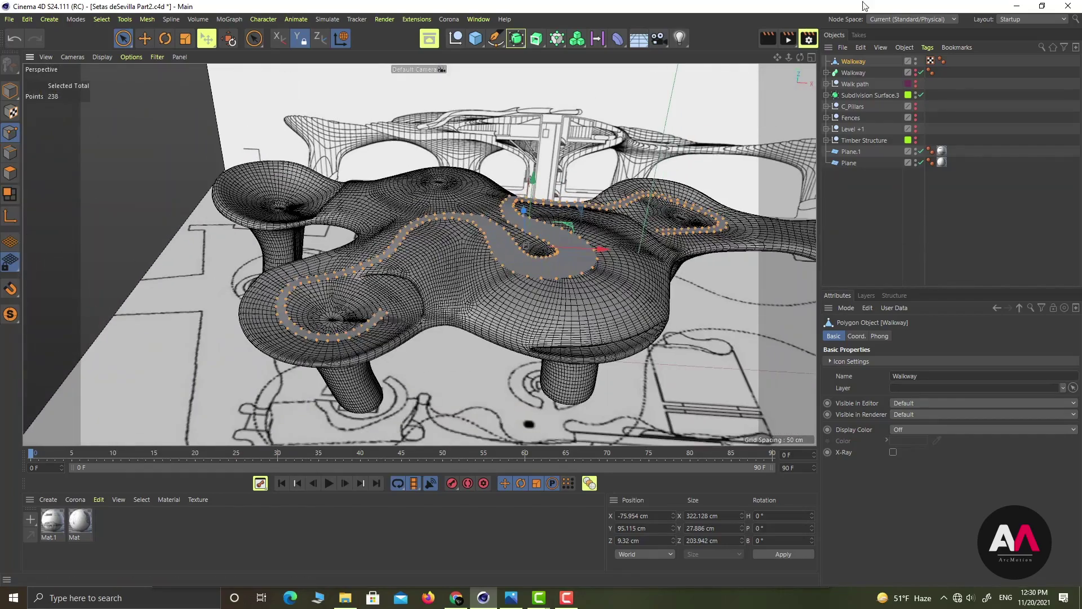
Hide Subdivision Surface.3 and the polygon Walkway, and show the plan reference in a maximized top view
click(812, 57)
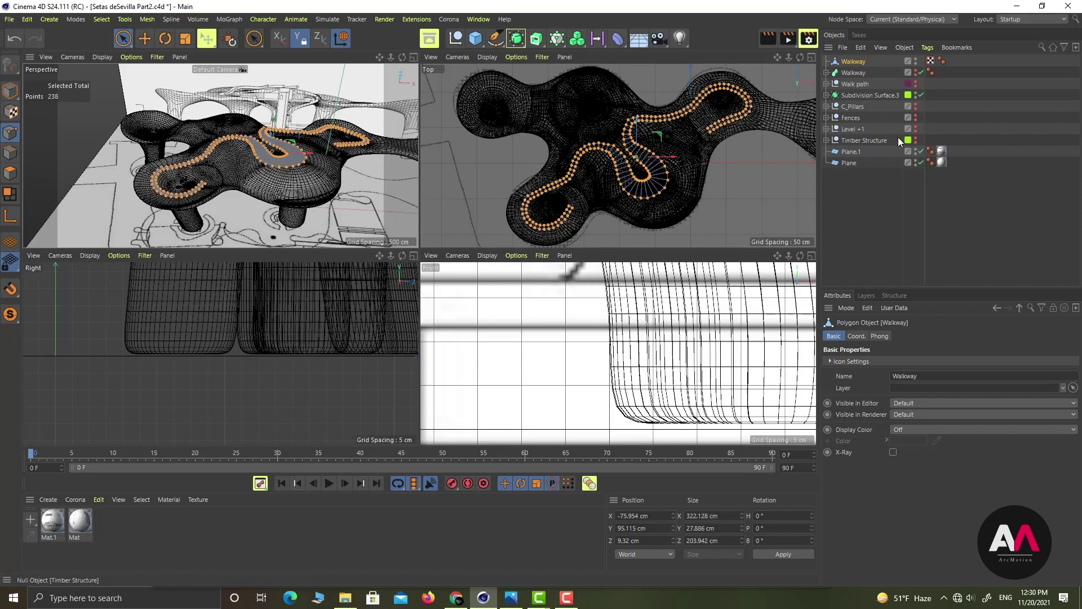
click(915, 94)
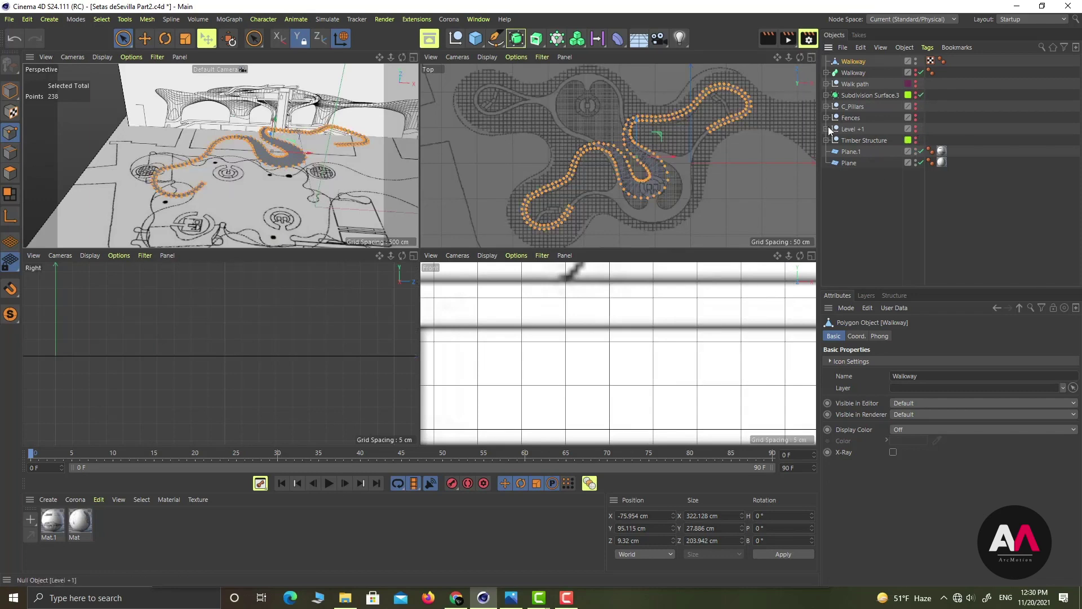
ctrl+click(916, 62)
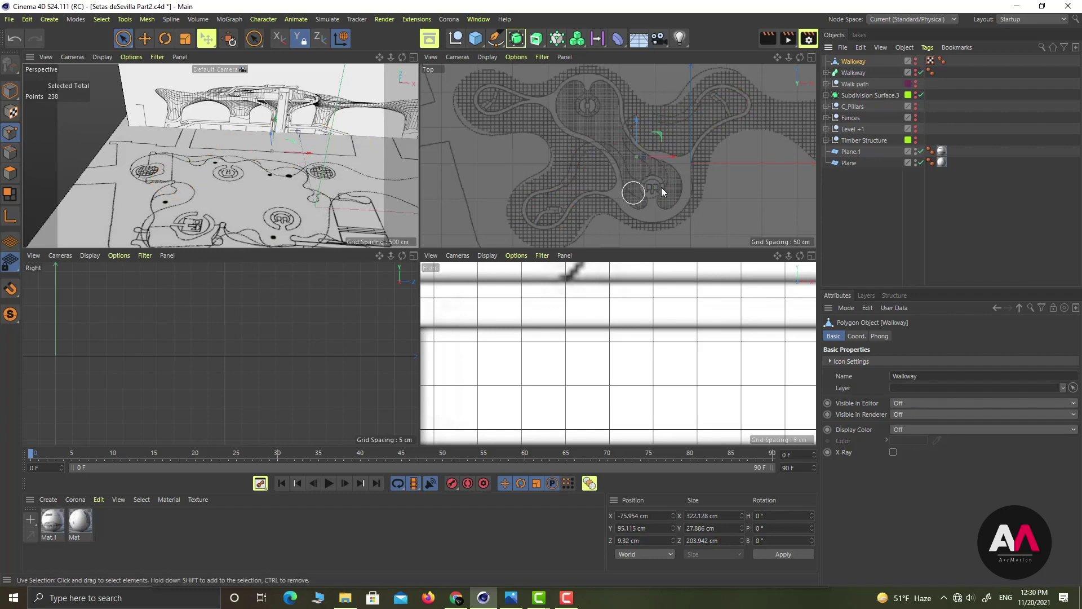
click(813, 57)
scroll(459, 290, up, 3)
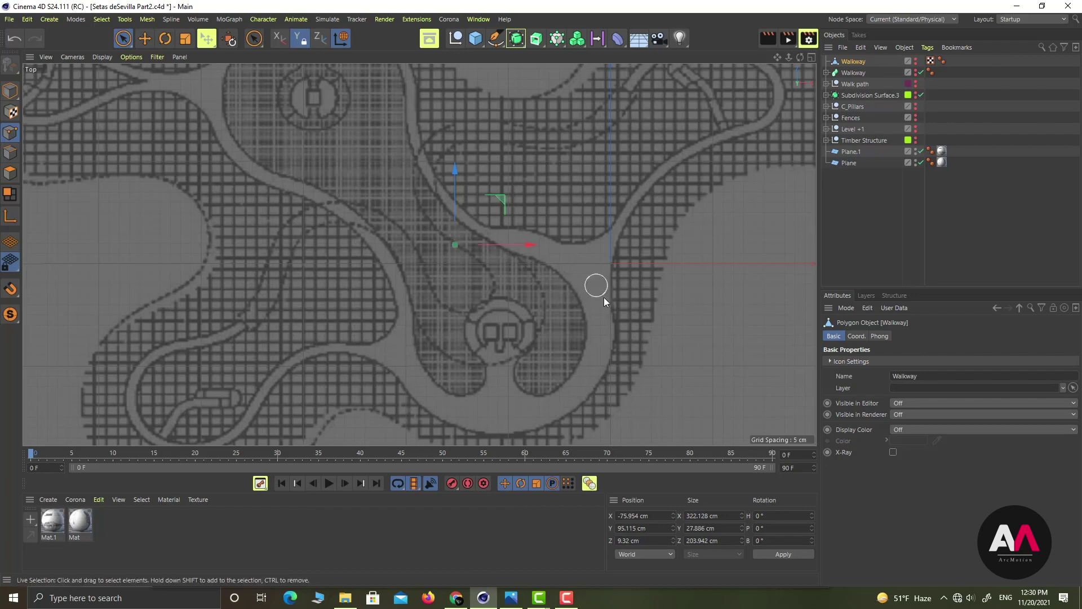
scroll(476, 266, down, 3)
alt+middle_drag(507, 284, 510, 269)
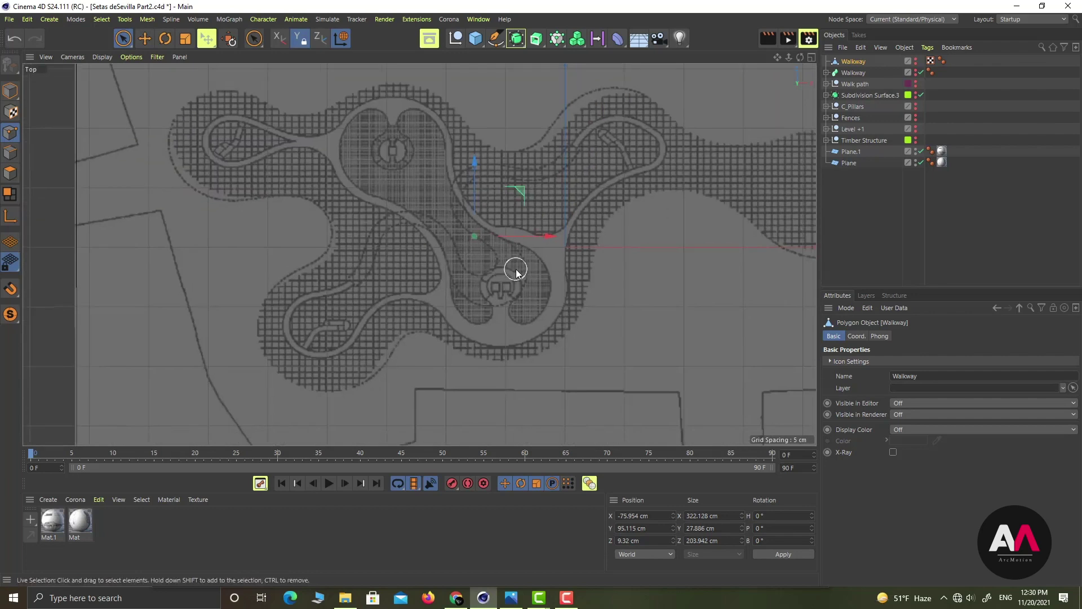
scroll(510, 269, up, 1)
Add a Polygon primitive 15 cm wide and 25 cm high over the short connecting path below the reference's lower round core
click(476, 40)
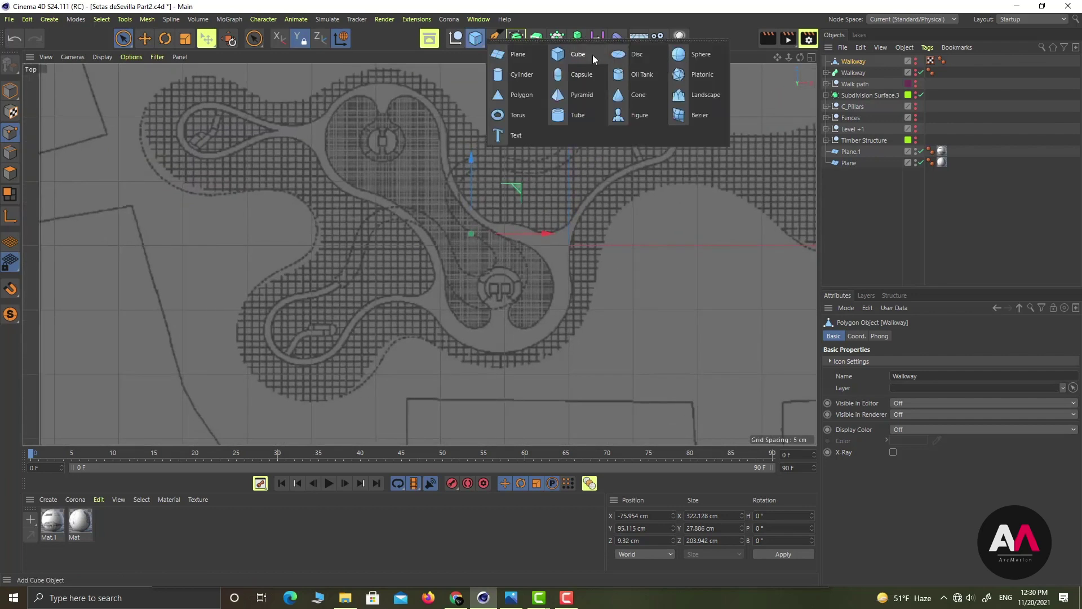
click(525, 94)
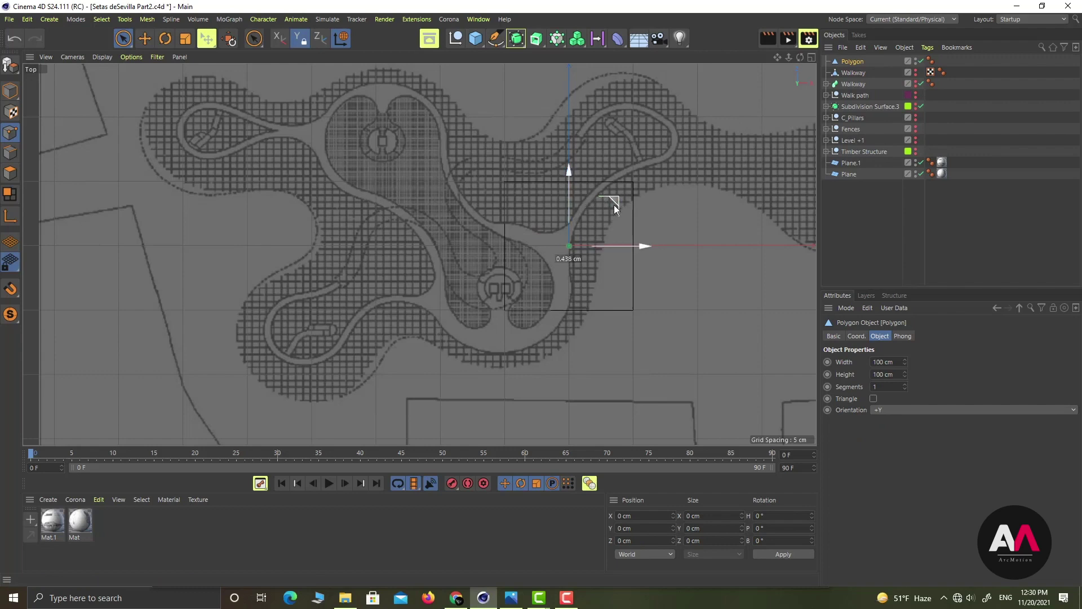
drag(614, 204, 543, 293)
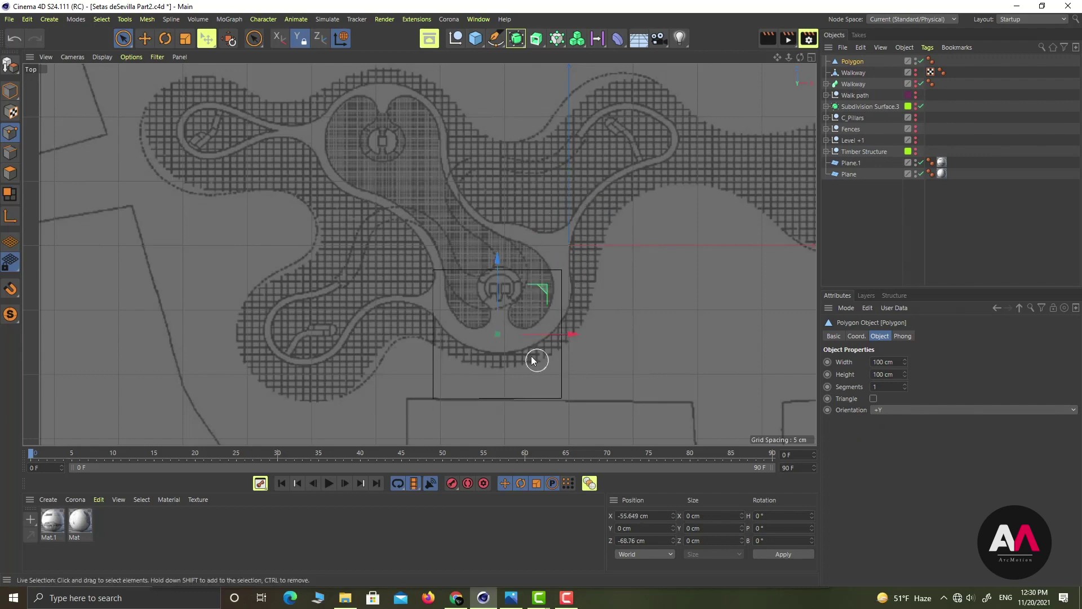
scroll(534, 356, up, 3)
drag(906, 369, 882, 375)
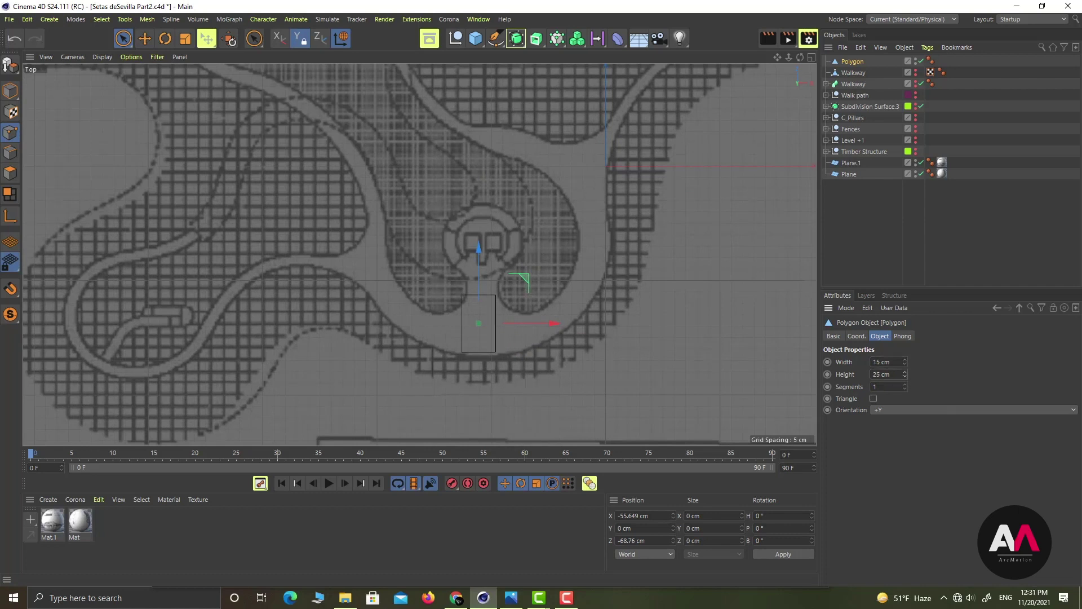
drag(528, 278, 532, 283)
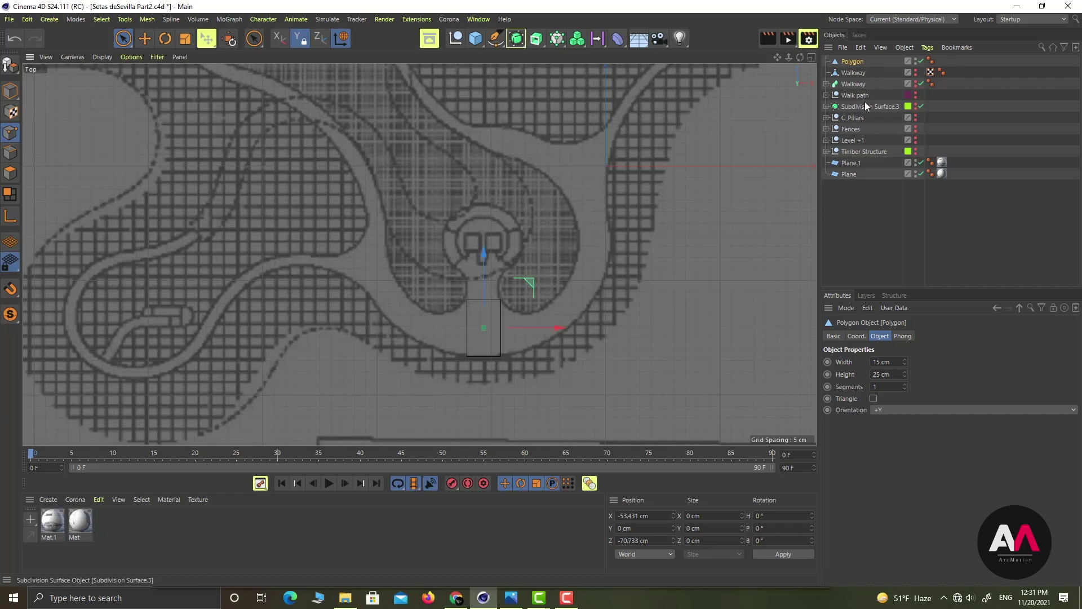
Make the polygon editable and extrude its right edge about 12.5 cm outward along the reference walkway
click(7, 66)
scroll(484, 346, up, 2)
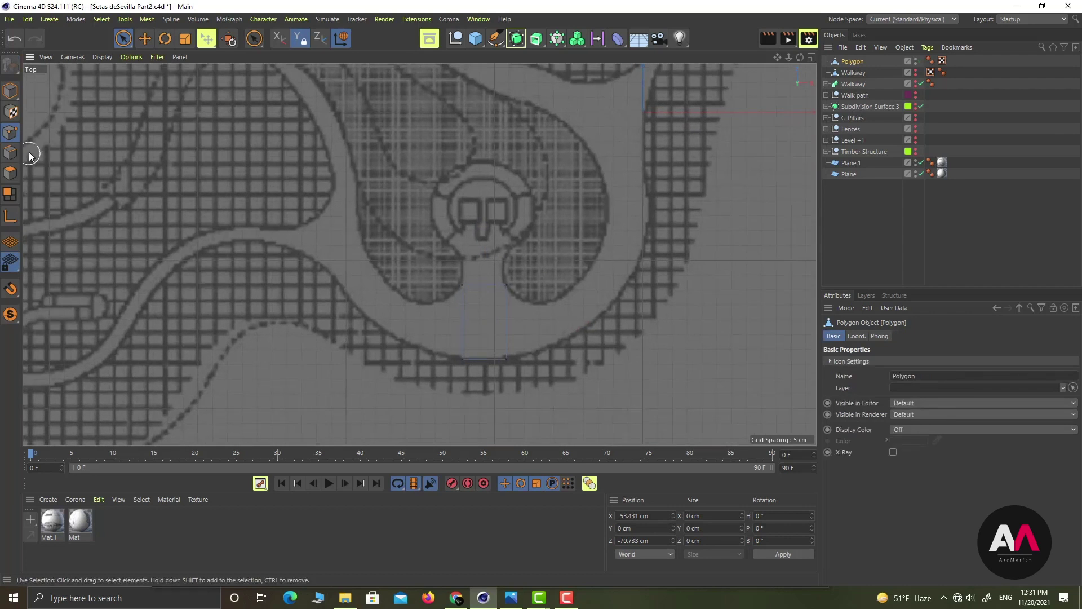
click(11, 151)
click(510, 330)
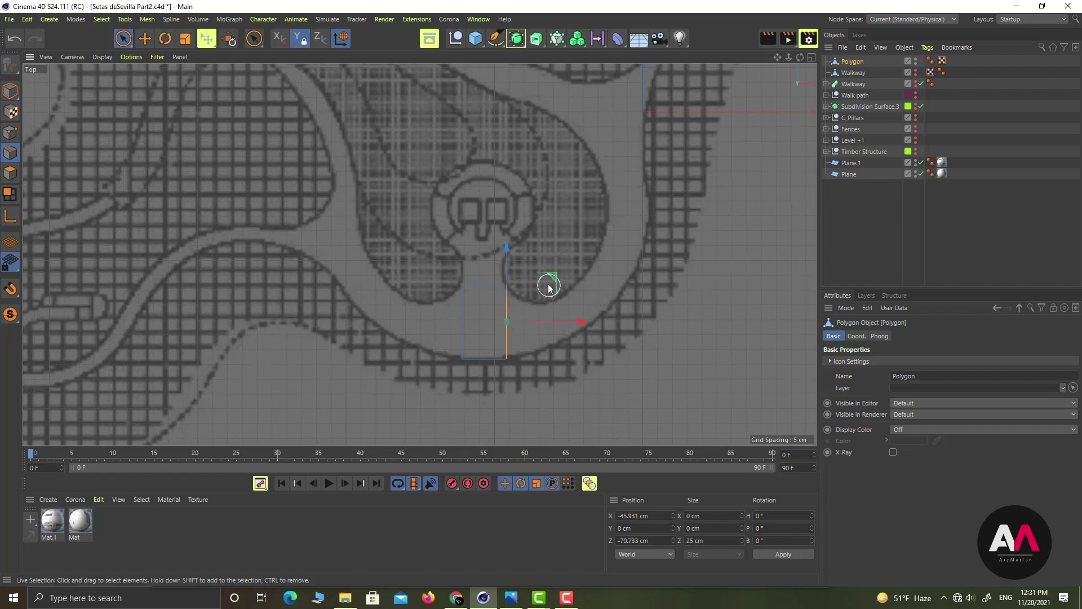
scroll(547, 286, up, 1)
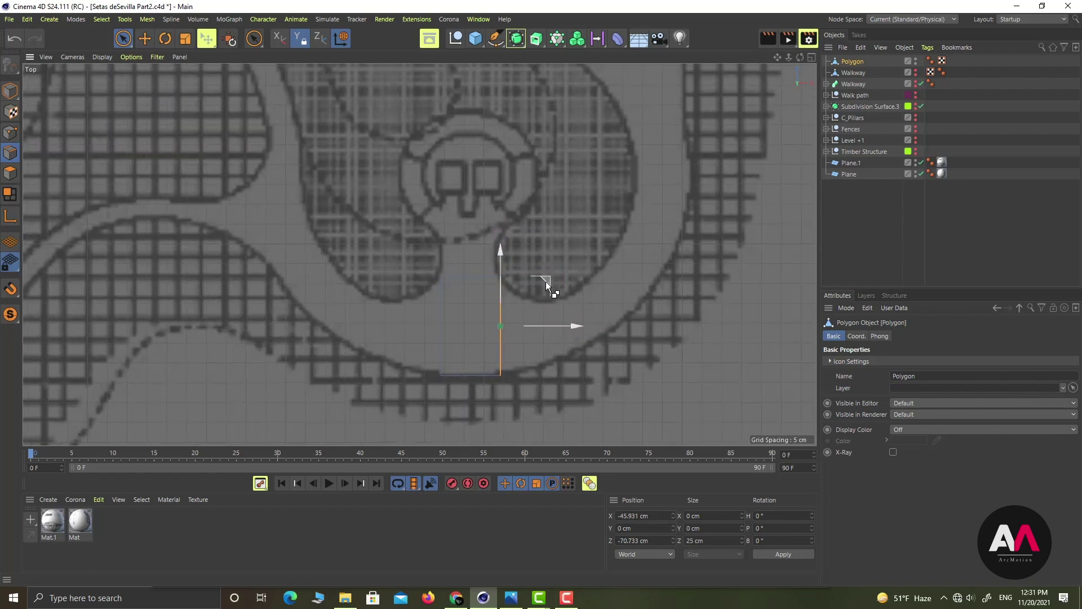
drag(551, 287, 597, 283)
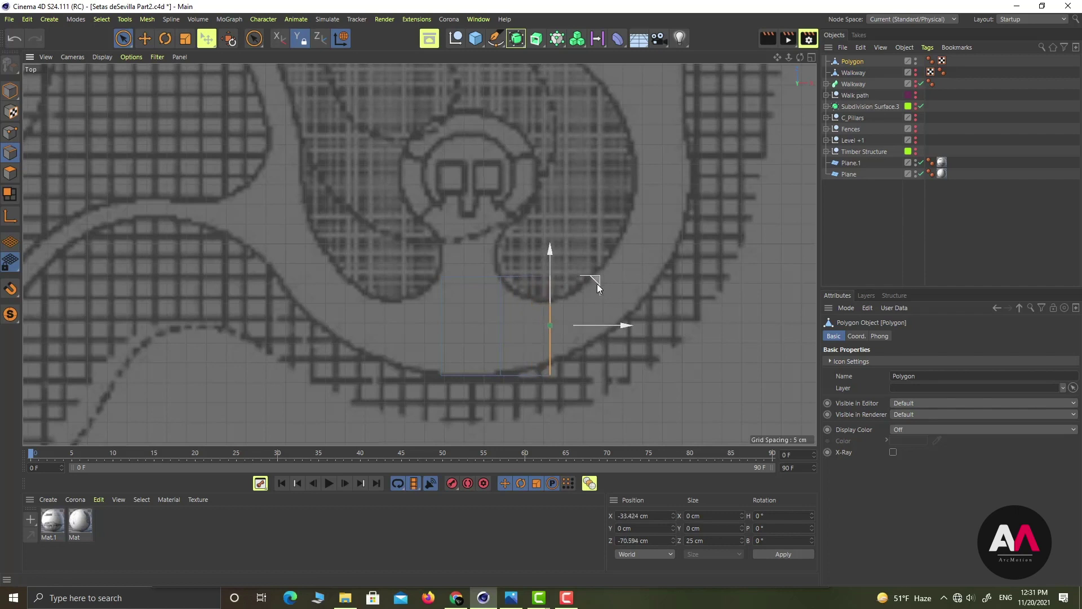
Scale the extruded edge to about 17.2 cm and move it to about X -38.4, Z -72.8 cm to fit the walkway borders
scroll(564, 305, up, 2)
key(t)
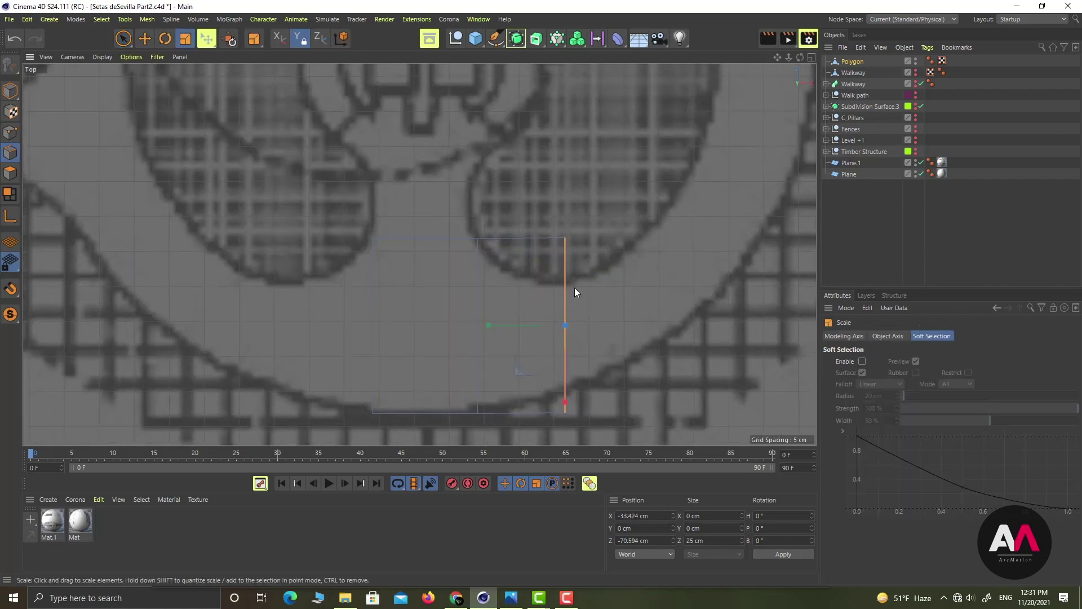
drag(563, 404, 561, 371)
key(e)
drag(567, 286, 564, 296)
drag(629, 340, 583, 342)
key(t)
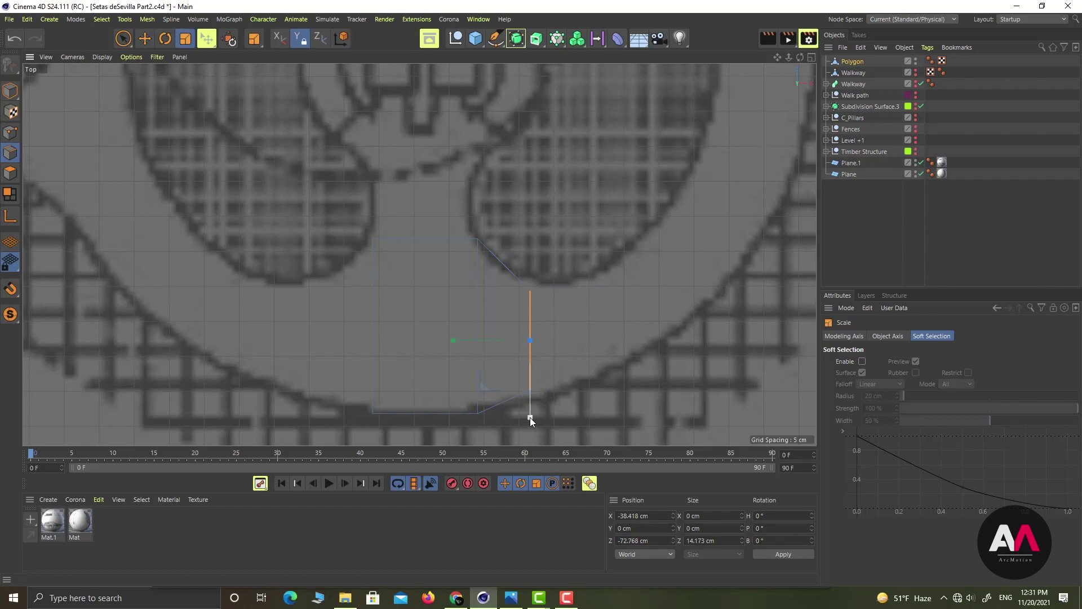
drag(530, 417, 530, 434)
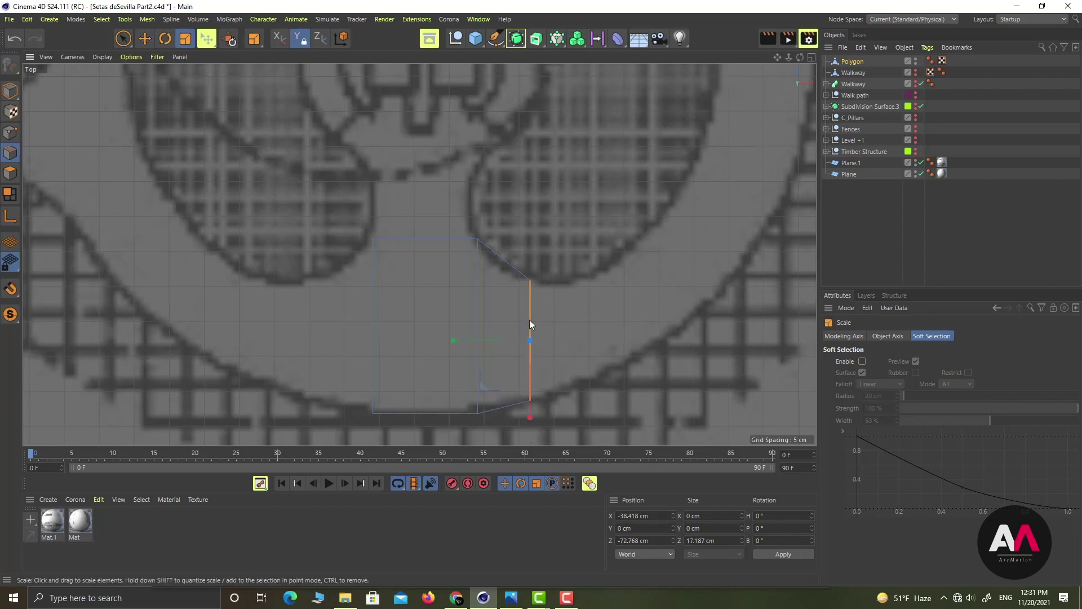
Extrude the edge to about X -28.3, Z -71 cm, then rotate and shorten it to span the curved walkway
key(e)
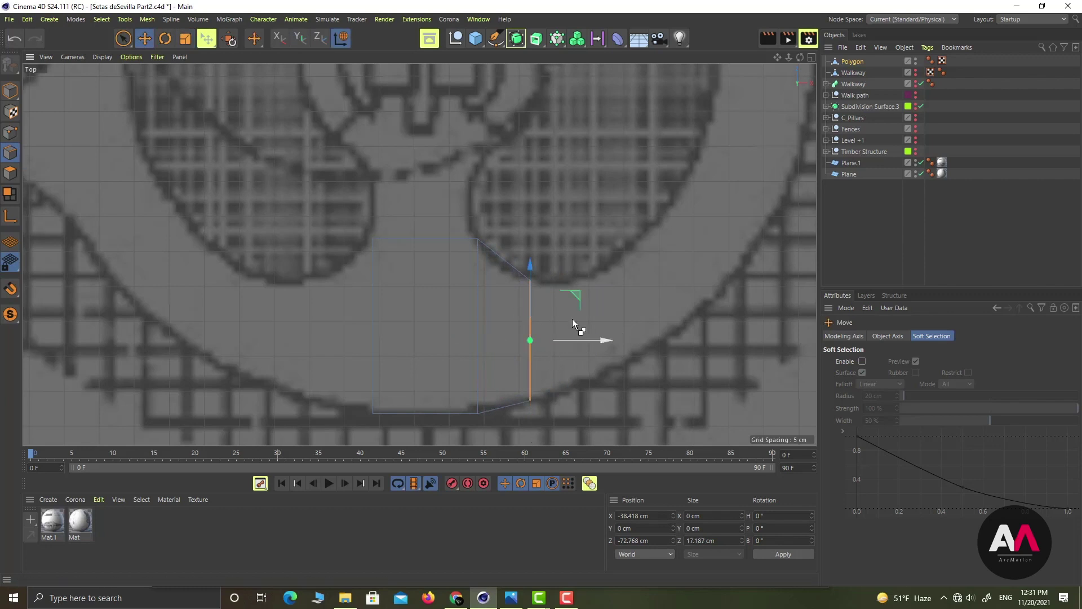
drag(574, 296, 648, 282)
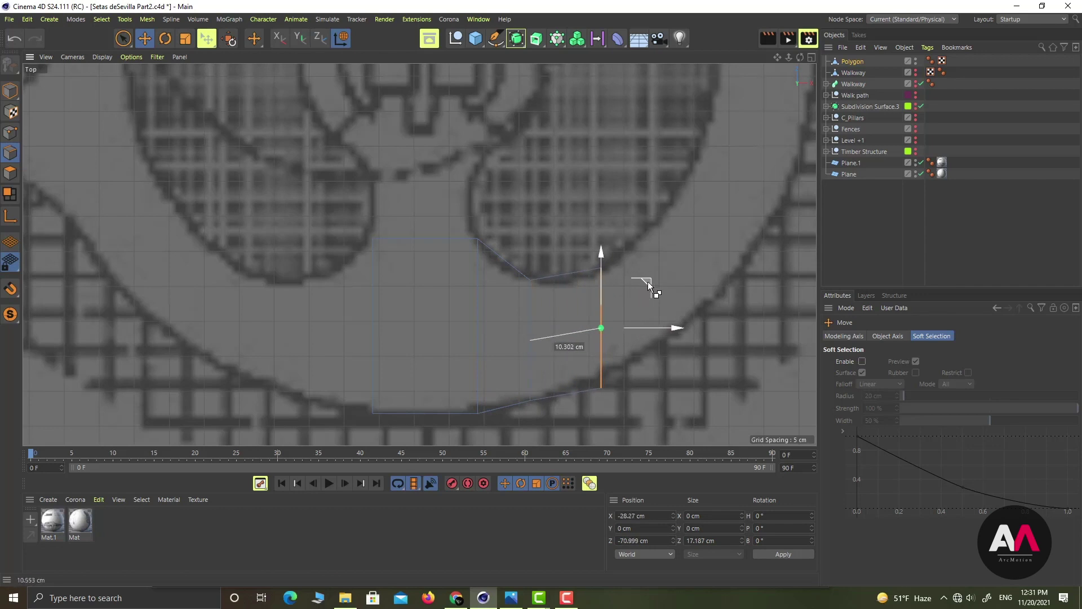
key(r)
mouse_move(625, 366)
mouse_down()
mouse_move(647, 360)
mouse_move(637, 398)
mouse_move(627, 381)
mouse_up()
key(t)
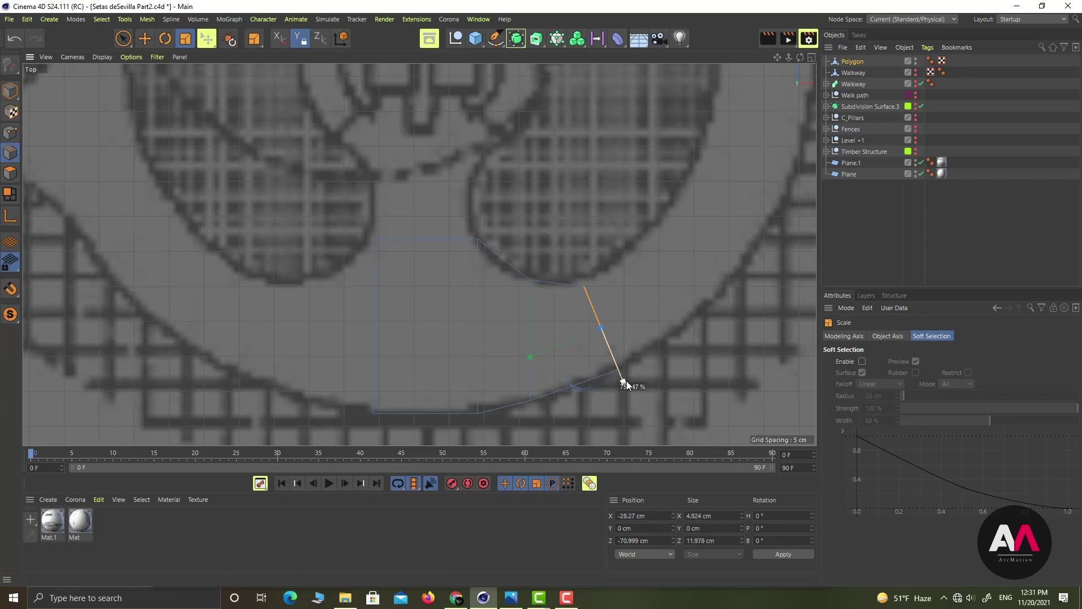
Extrude two more walkway sections to about X -18.5, Z -63.7 cm and X -10.5, Z -53.8 cm, rotating the edge between them
key(e)
drag(644, 283, 717, 234)
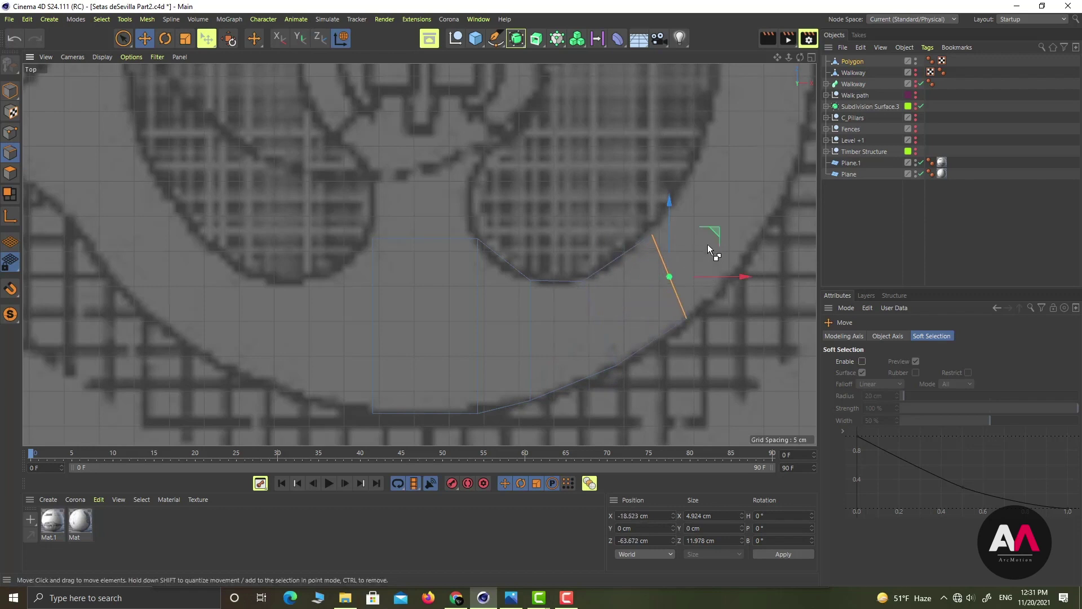
key(r)
drag(707, 306, 727, 297)
key(e)
drag(716, 232, 764, 180)
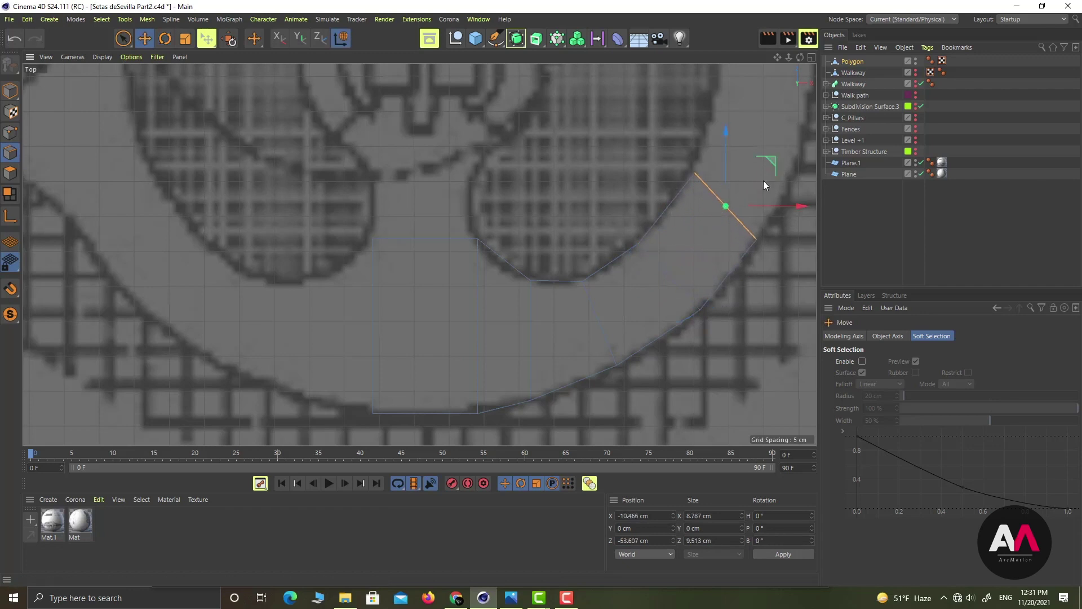
Rotate the walkway's end edge to follow the curve and extrude a section to about X -5.1, Z -39.1 cm
key(r)
drag(764, 236, 780, 221)
alt+middle_drag(643, 198, 560, 297)
key(e)
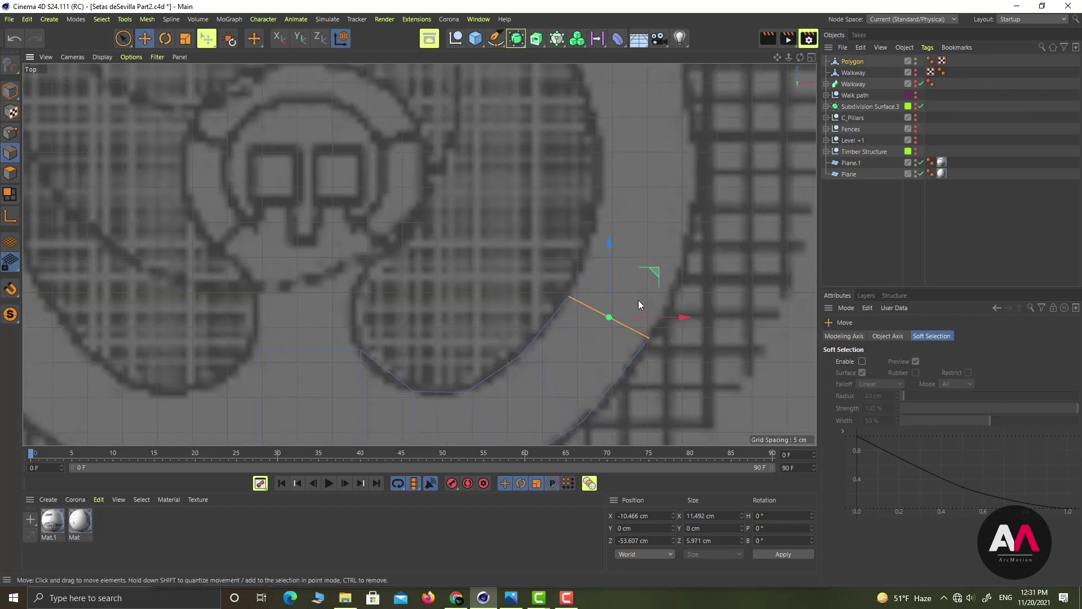
drag(658, 274, 696, 175)
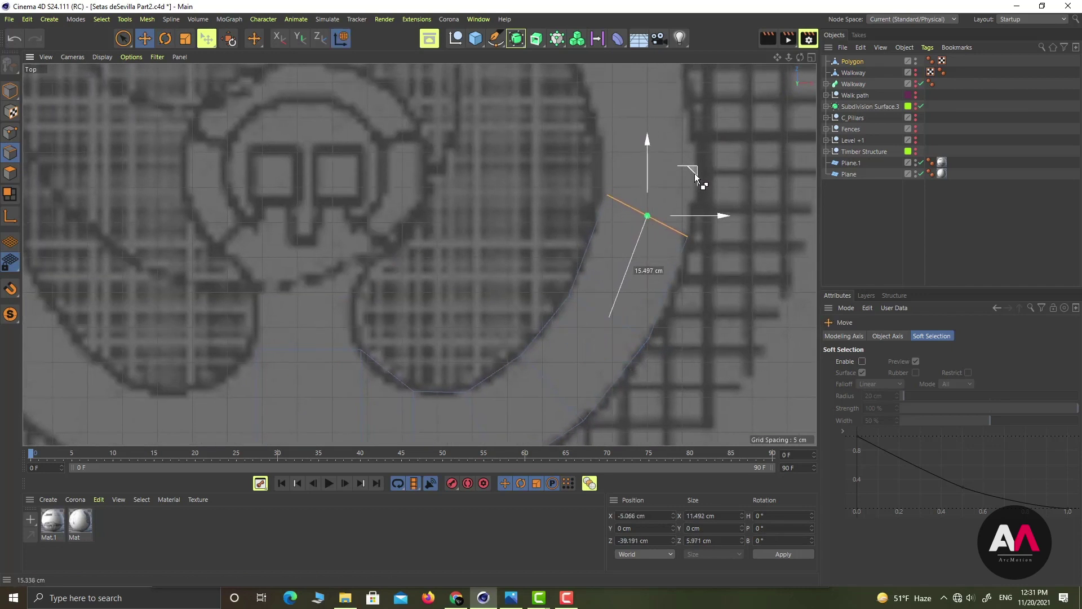
Rotate the end edge until nearly parallel to the X axis and extrude it to about X -4.9, Z -24.3 cm
key(r)
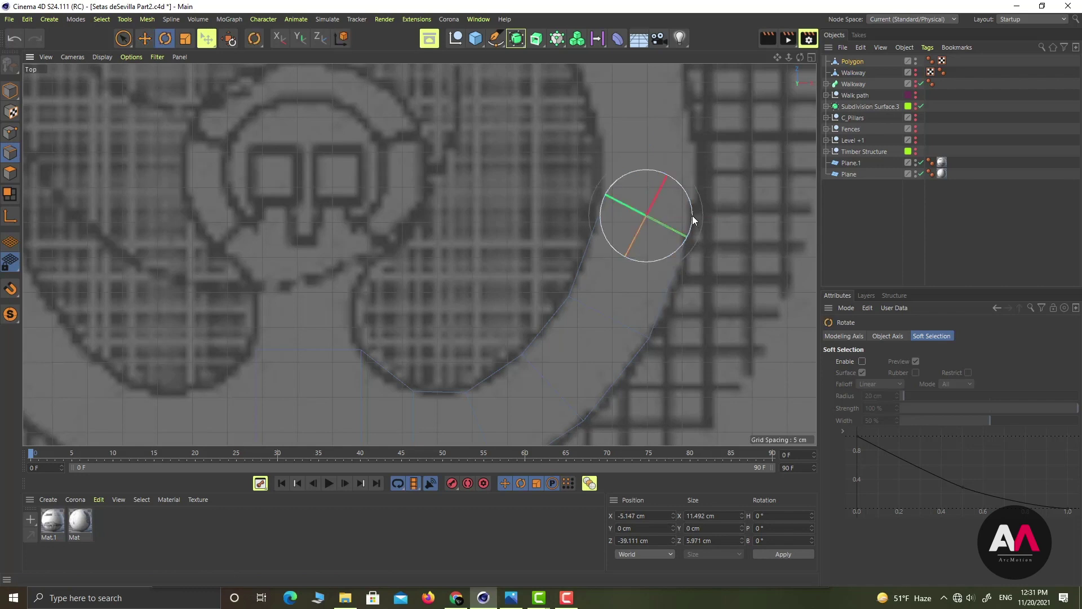
drag(694, 212, 693, 80)
key(e)
alt+middle_drag(649, 147, 609, 327)
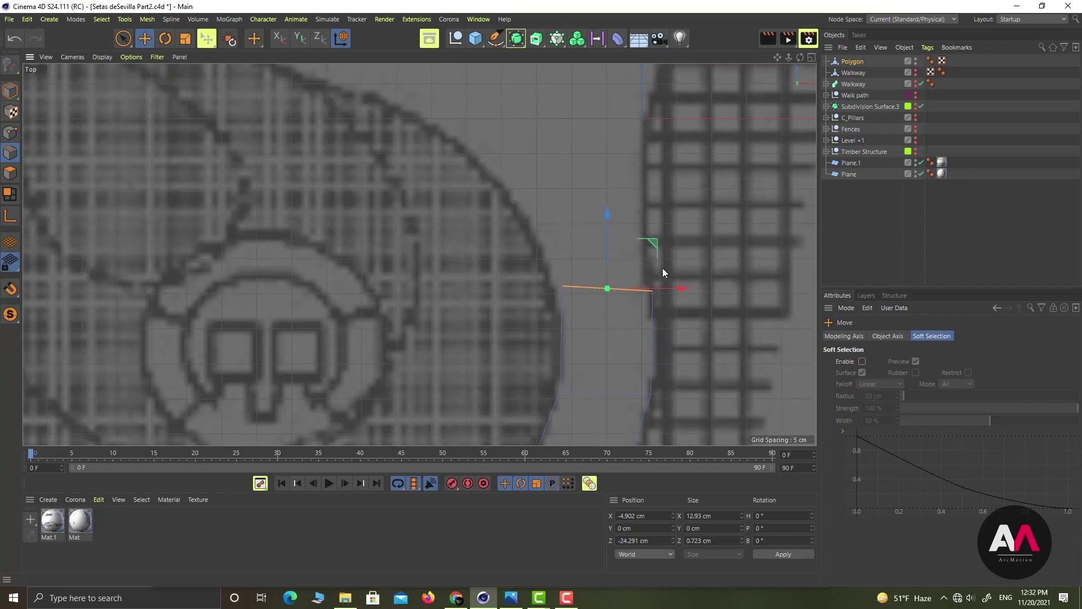
Extrude the next section to about X -8.4, Z -10.5 cm, tilting and widening the edge to span the walkway
key(r)
drag(644, 259, 683, 171)
key(e)
key(t)
scroll(552, 192, up, 4)
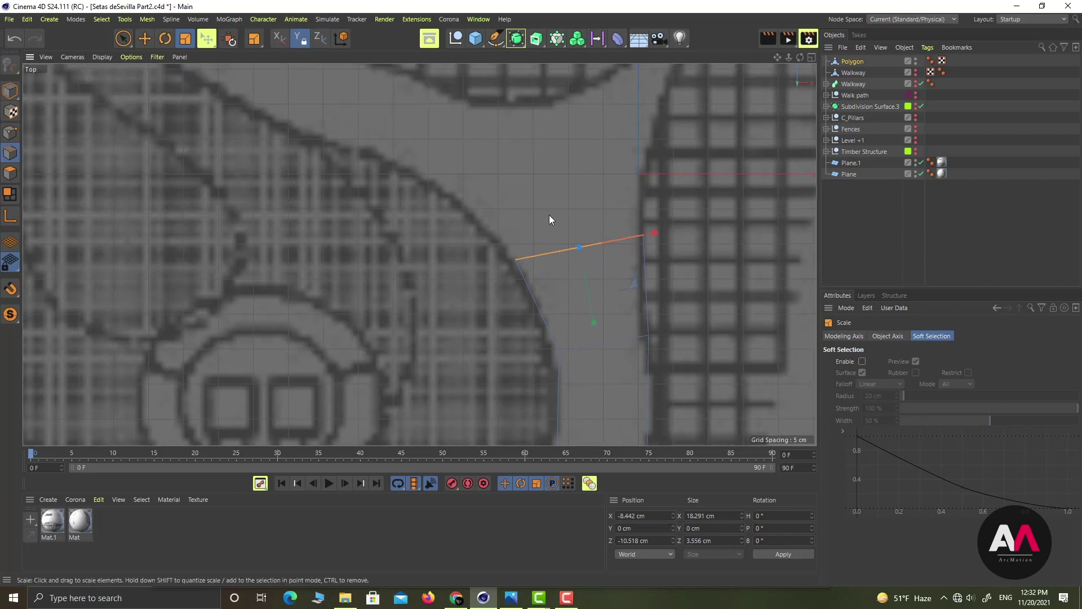
key(e)
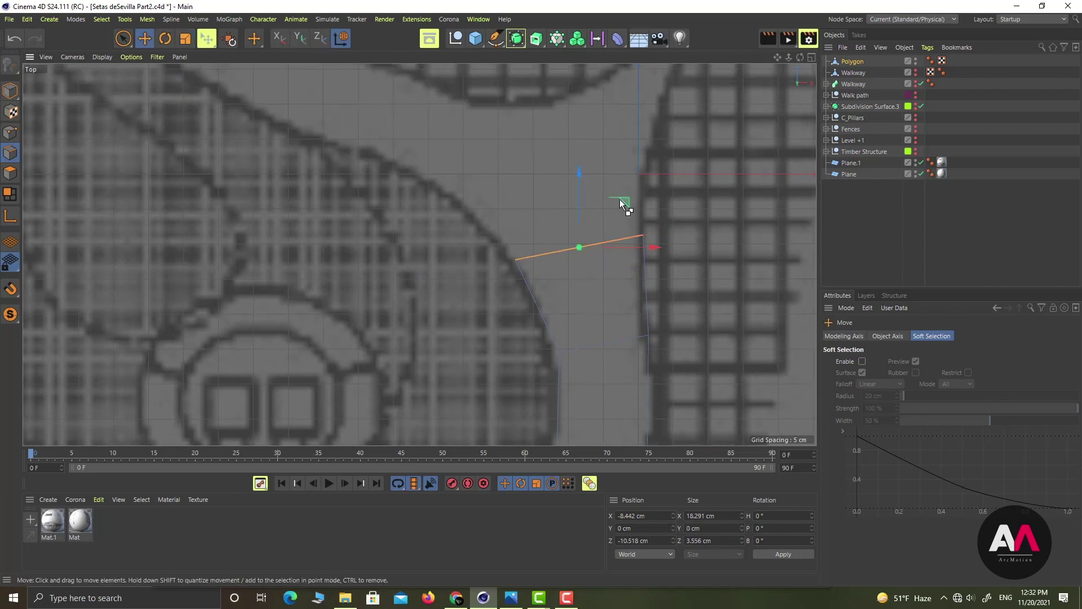
Extrude the edge to about X -12.3, Z -0.6 cm and widen it to about 27 cm in X
ctrl+drag(620, 198, 603, 128)
key(t)
drag(635, 161, 668, 136)
key(e)
drag(605, 127, 598, 131)
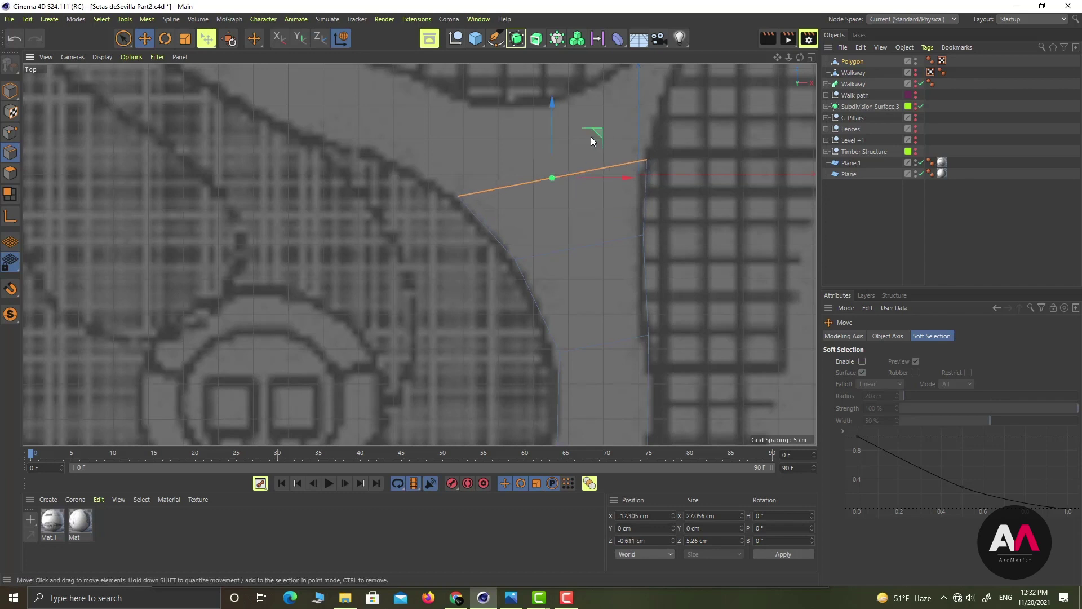
Extrude the edge into the junction and move its end points to about X -11.5, Z 10.4 cm and X -19.1, Z 9.9 cm
alt+middle_drag(591, 136, 579, 213)
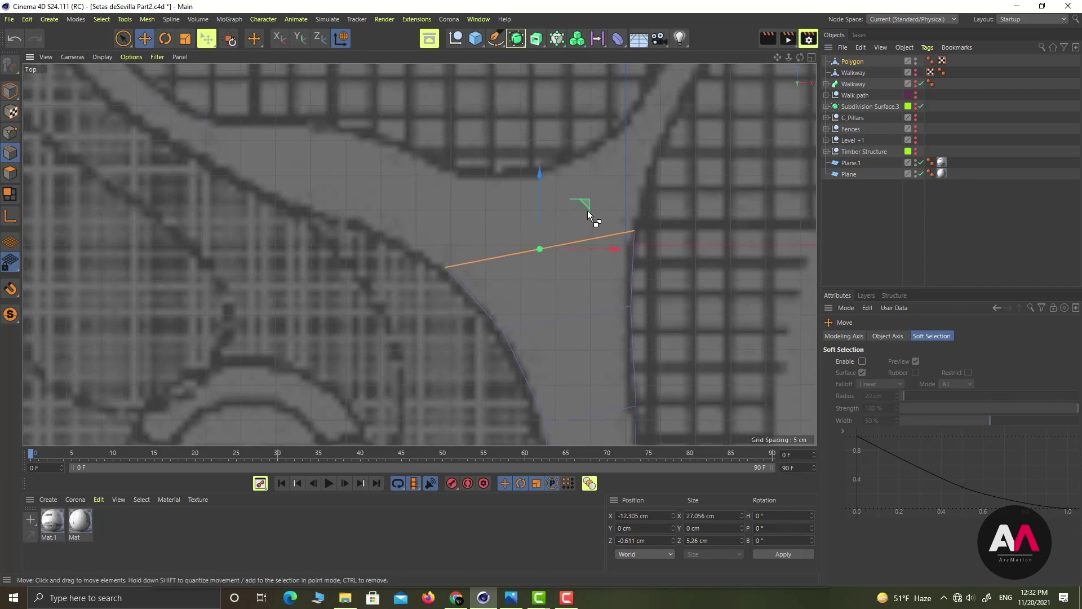
drag(587, 201, 574, 128)
click(12, 133)
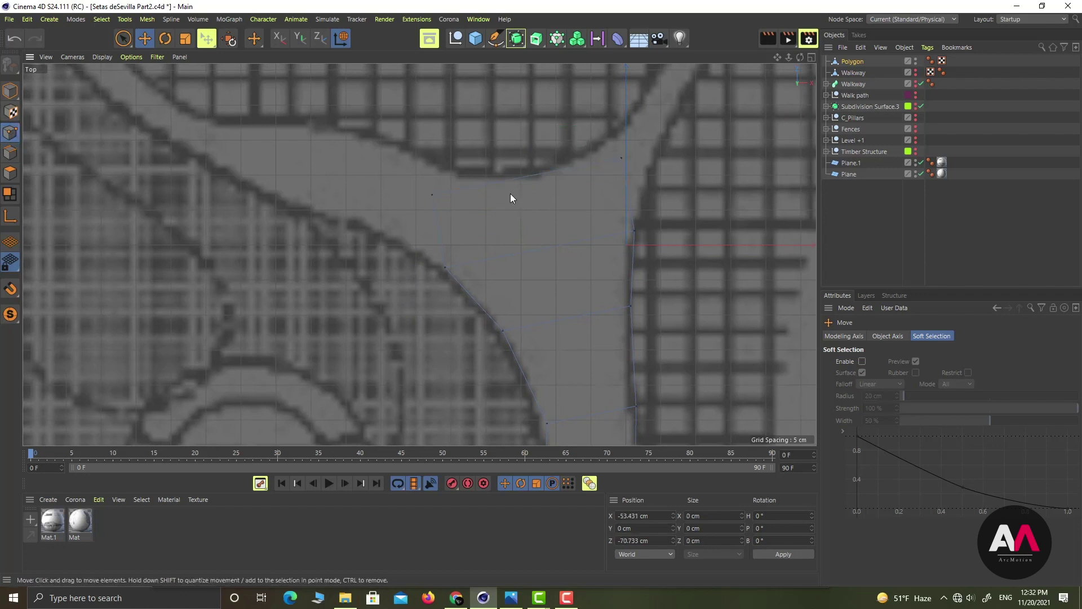
scroll(590, 139, up, 3)
click(634, 166)
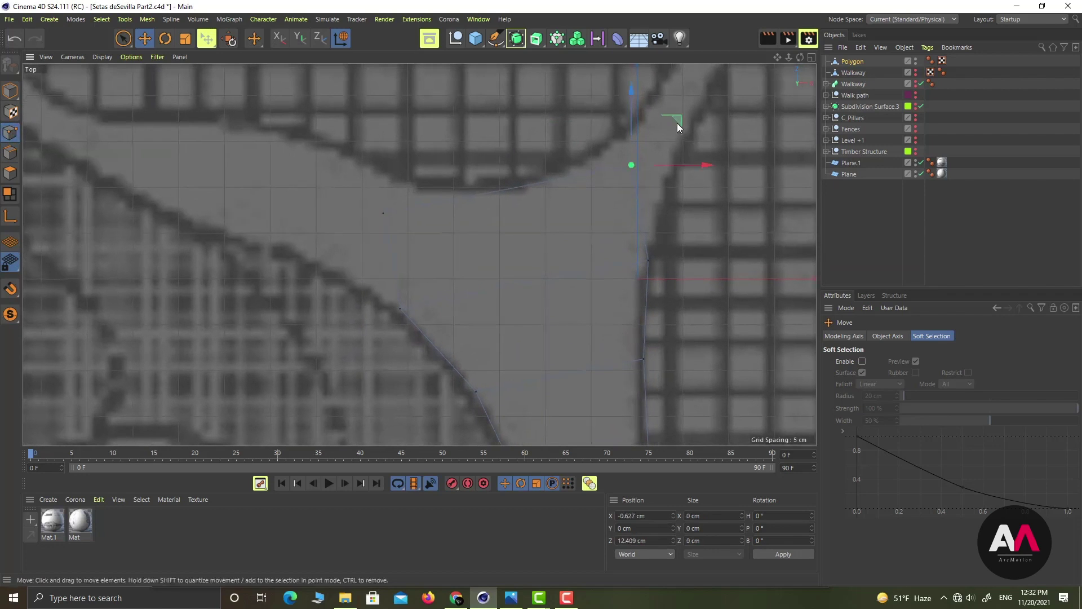
drag(678, 123, 692, 183)
click(13, 40)
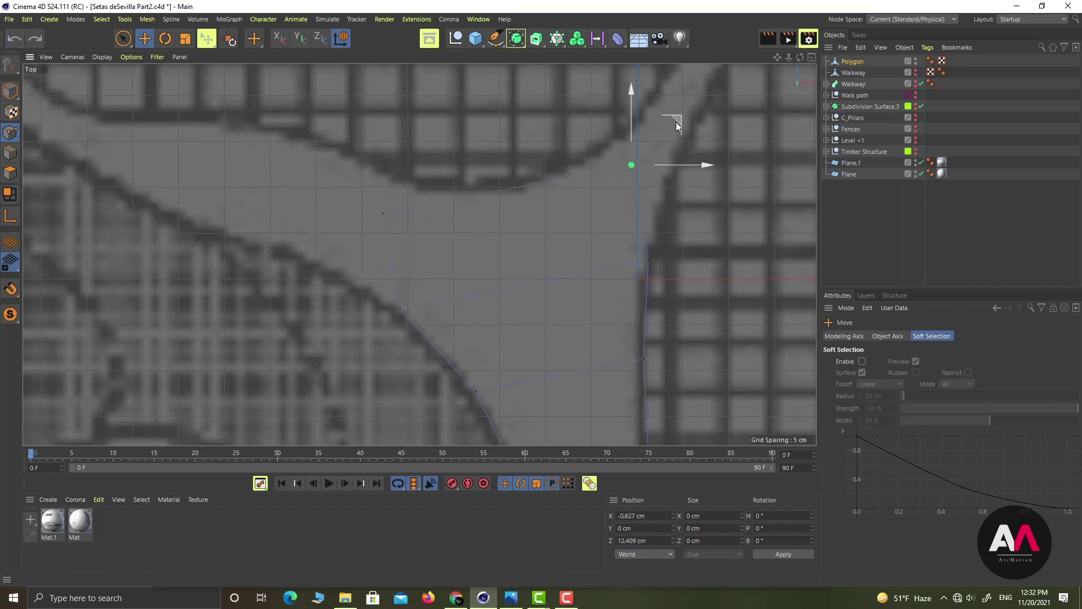
drag(677, 120, 577, 140)
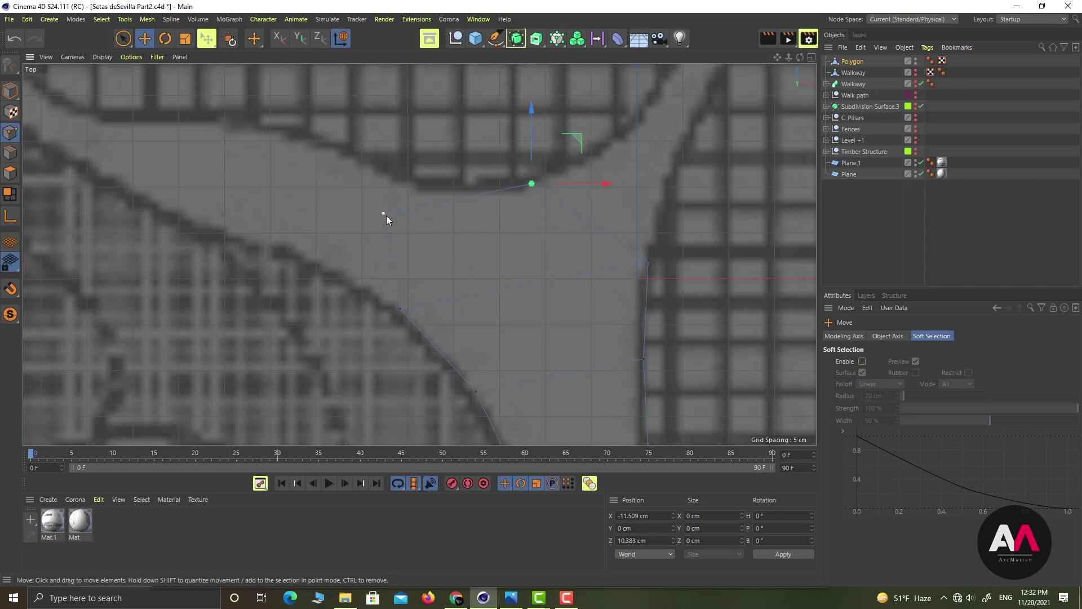
click(384, 214)
drag(427, 169, 512, 143)
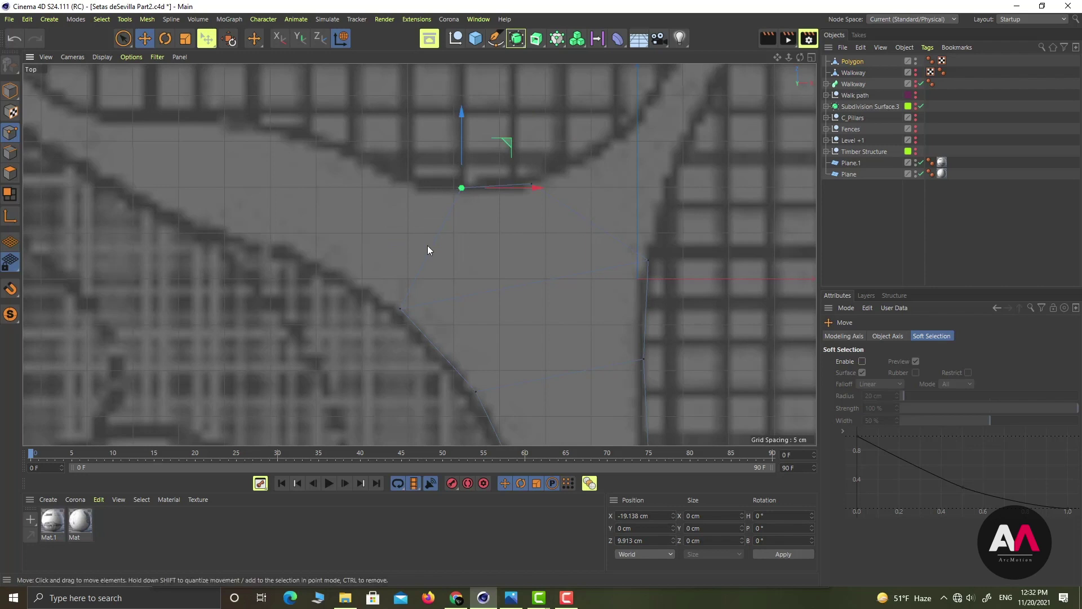
Extrude the junction's edge facing the narrower branch to about X -33.1, Z 7.6 cm and shorten it to fit the borders
click(10, 152)
click(436, 257)
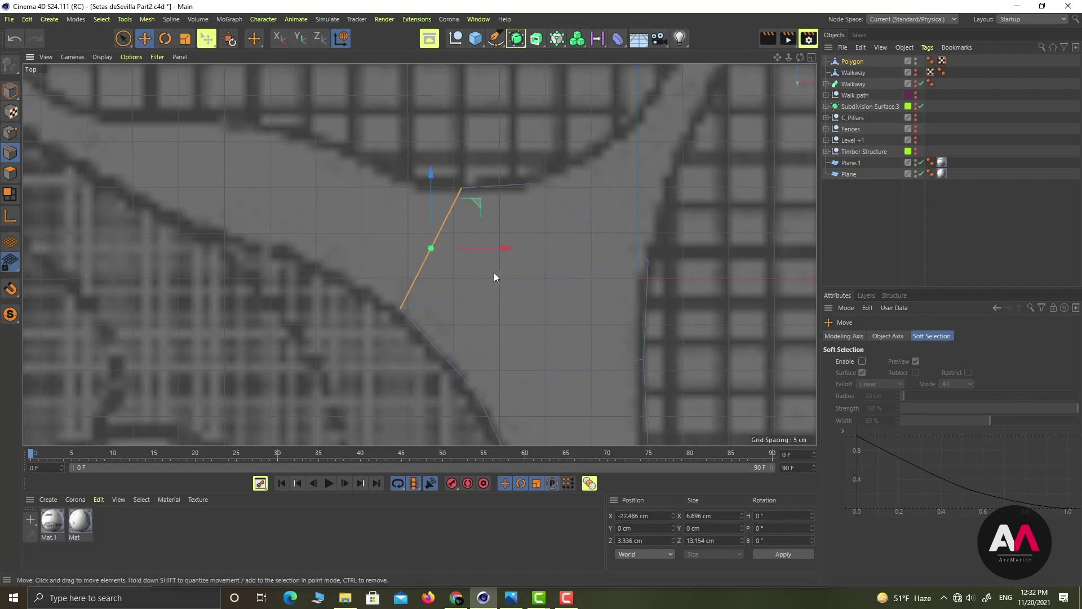
drag(479, 204, 381, 166)
scroll(527, 247, down, 1)
key(t)
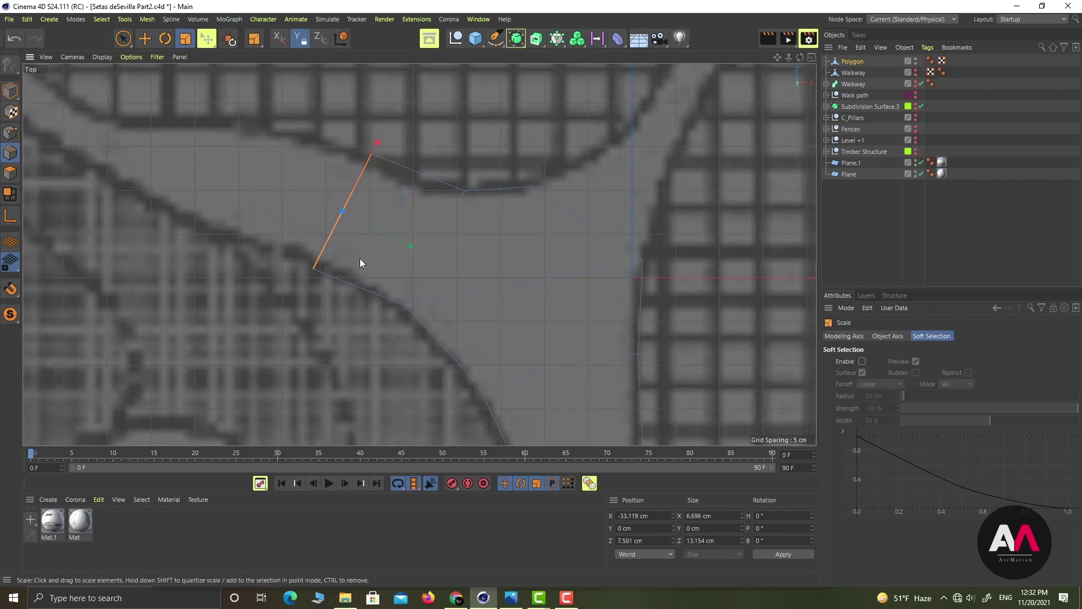
drag(376, 144, 366, 155)
Extrude the branch edge to about X -42.3, Z 10.9 cm along the reference walkway
alt+middle_drag(286, 217, 320, 241)
key(e)
drag(421, 192, 334, 181)
key(r)
scroll(512, 230, down, 5)
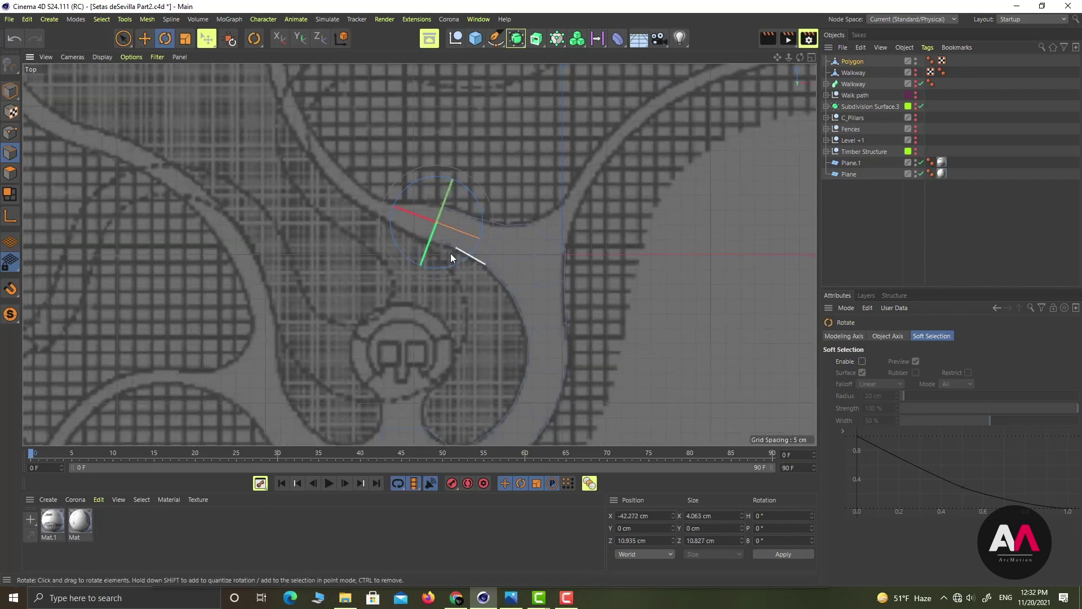
alt+middle_drag(377, 180, 392, 206)
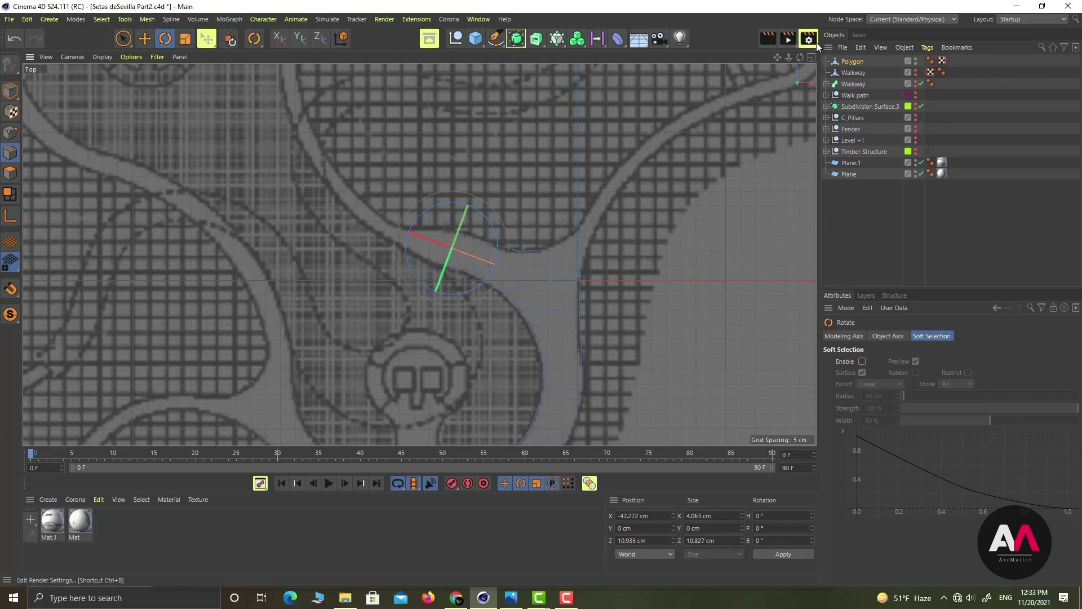
Raise the whole traced polygon object to about Y 4.2 cm above the plan in the perspective view
click(812, 57)
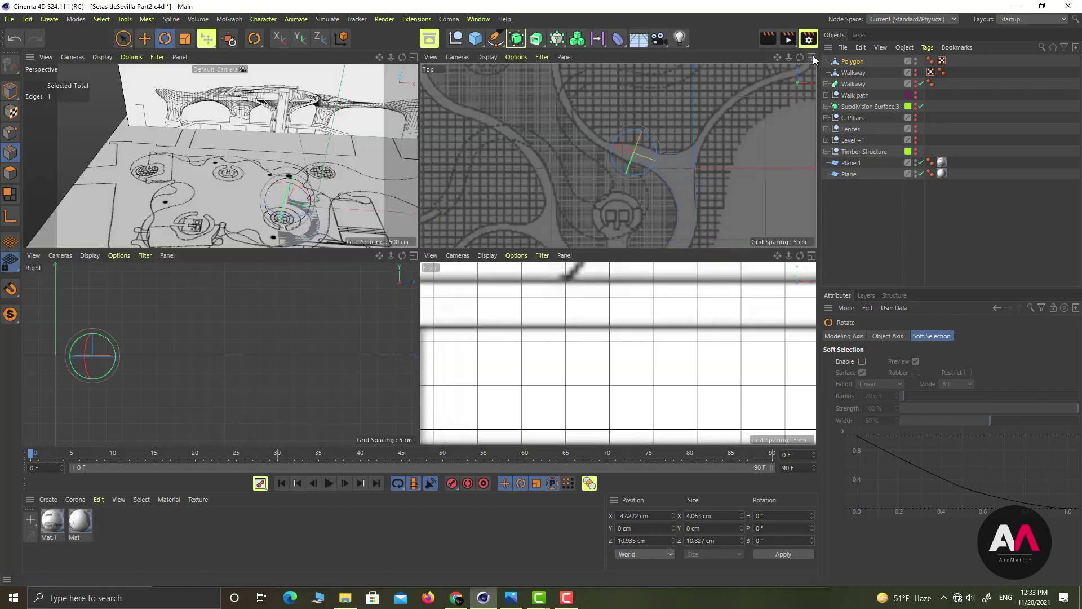
click(414, 57)
scroll(494, 275, down, 3)
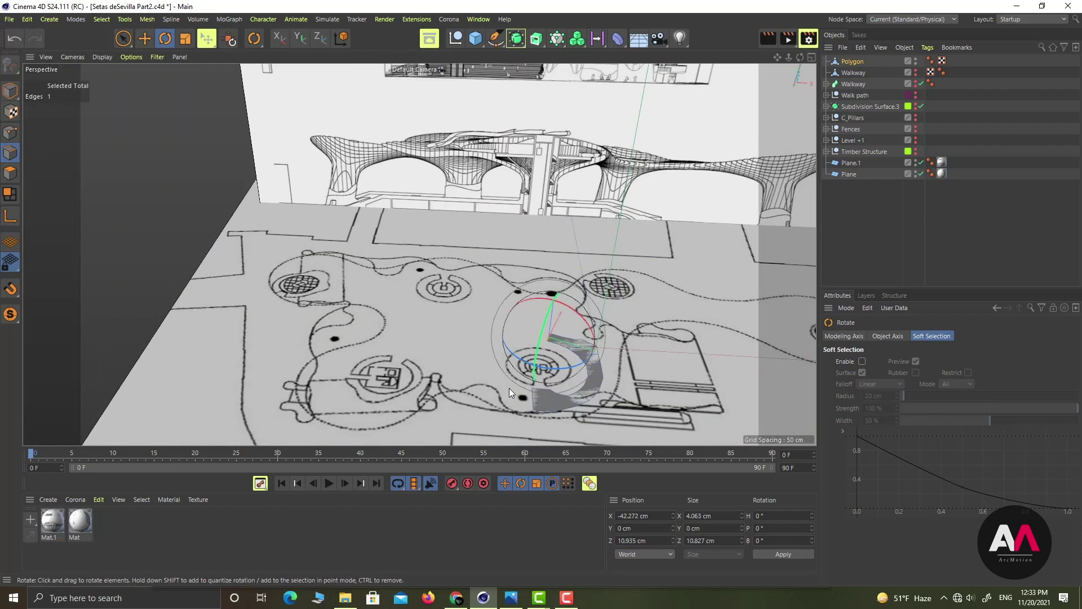
alt+middle_drag(509, 387, 491, 331)
scroll(547, 306, up, 6)
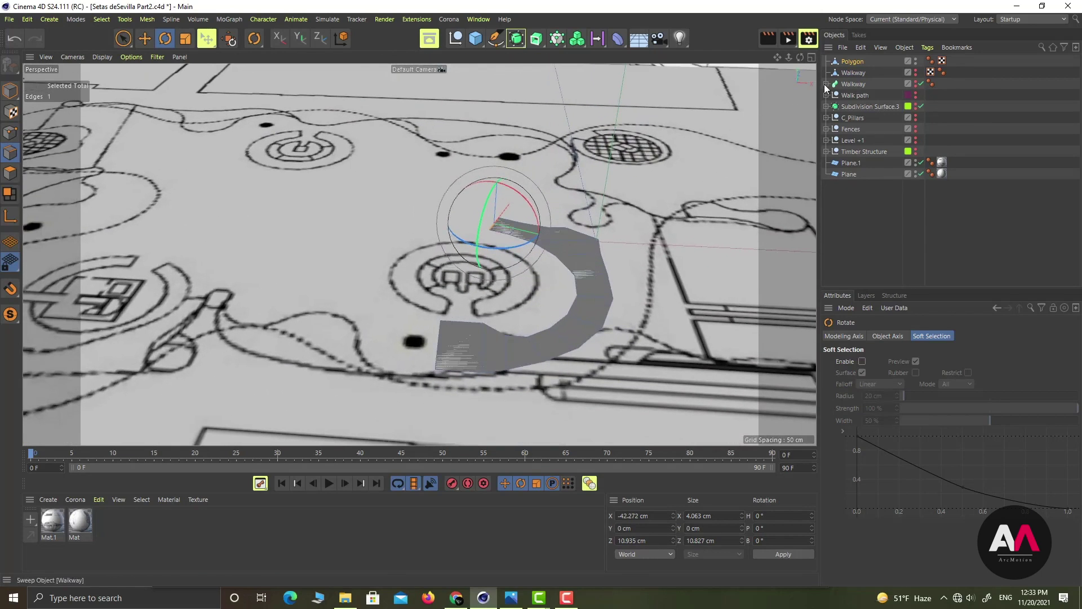
click(855, 62)
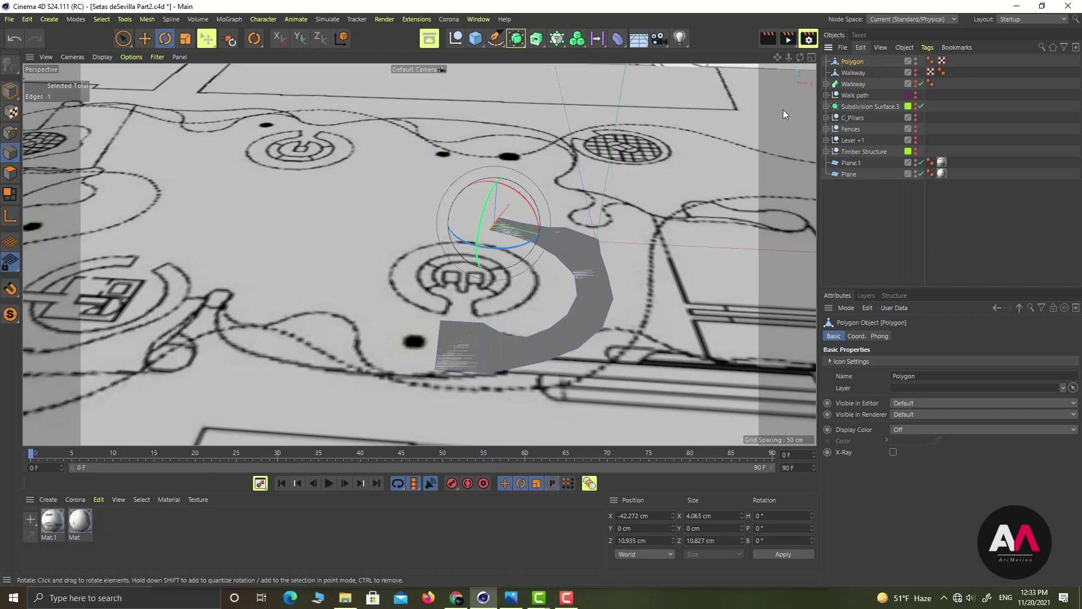
click(10, 92)
key(e)
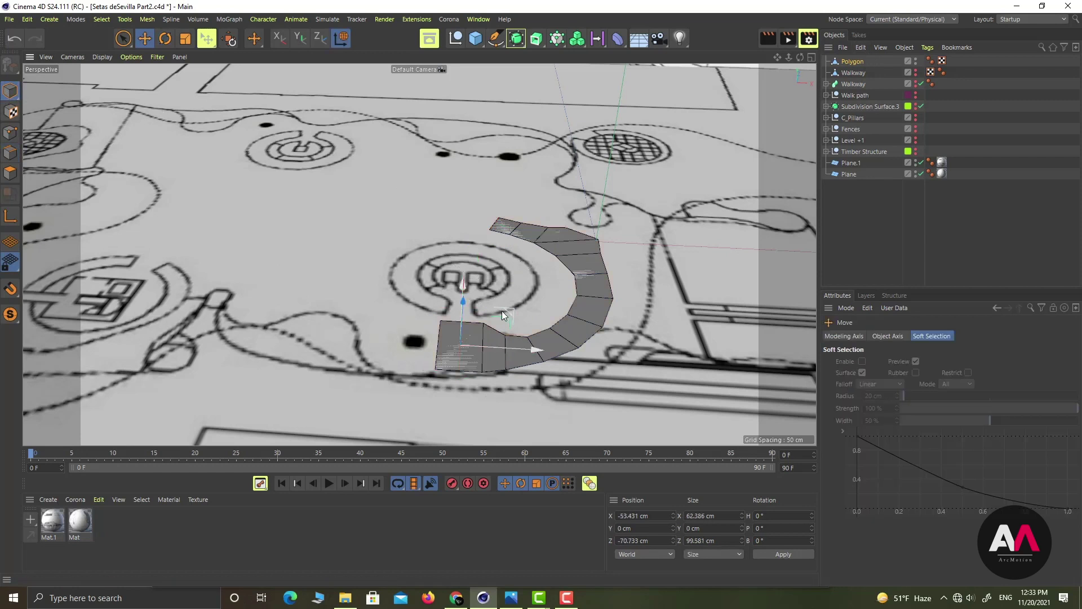
alt+drag(457, 316, 432, 286)
scroll(538, 174, down, 2)
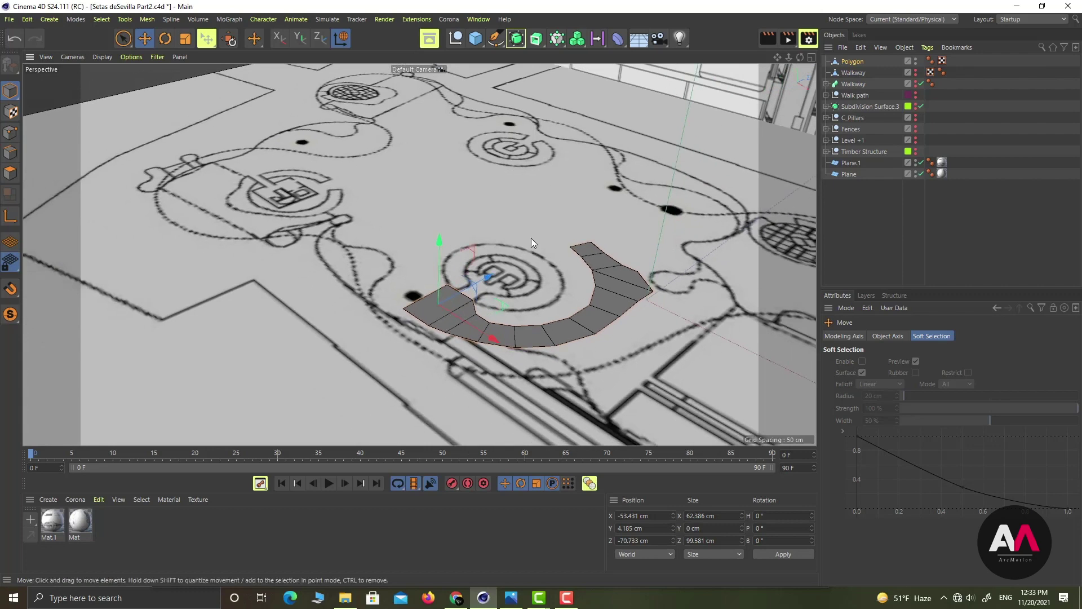
Delete the traced Polygon object
alt+drag(531, 238, 594, 231)
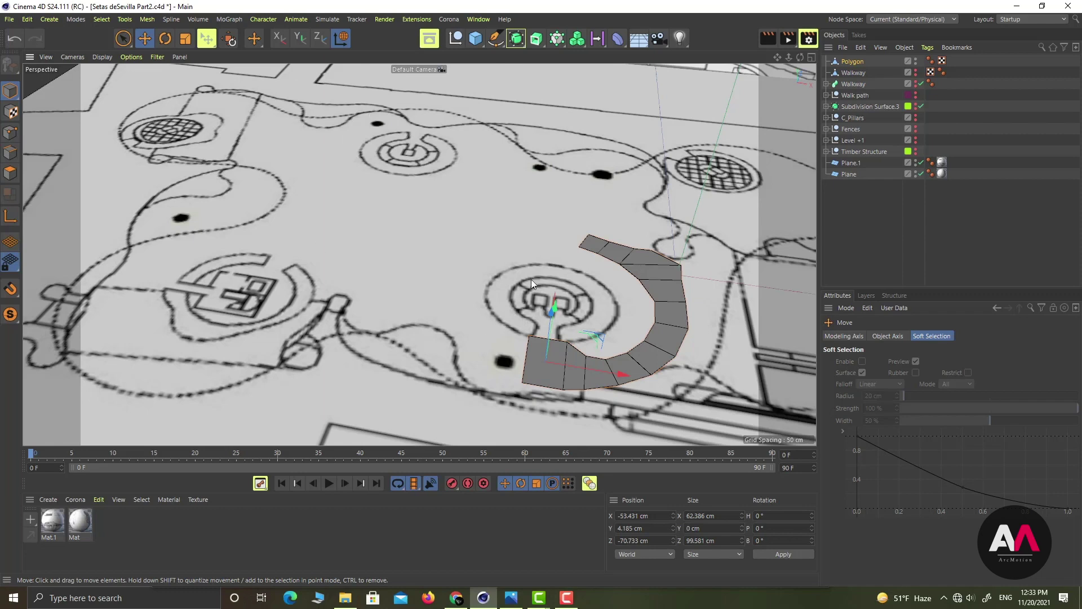
scroll(437, 250, down, 2)
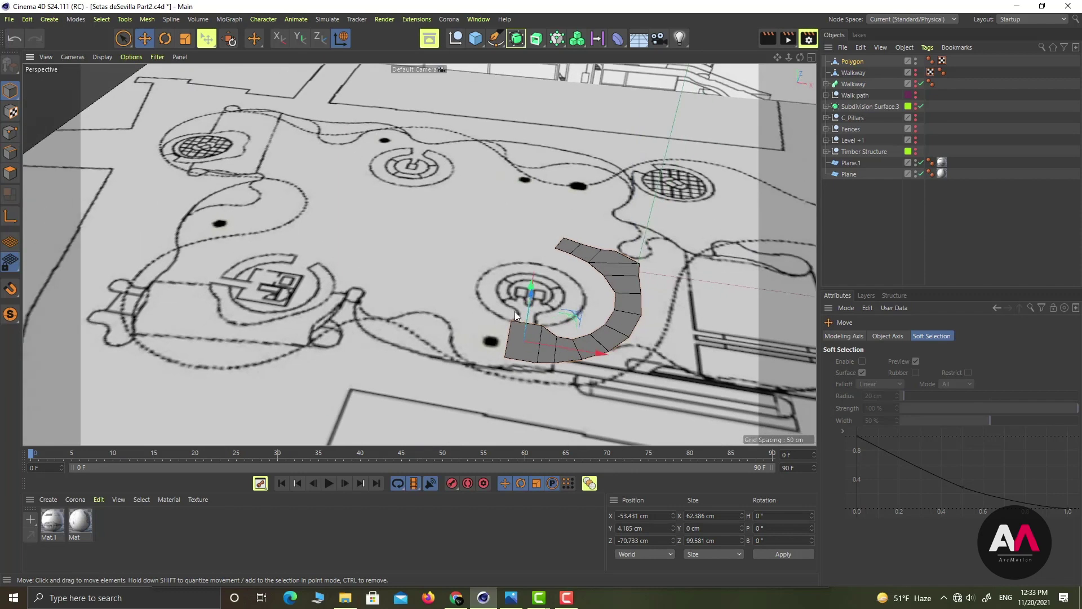
click(853, 64)
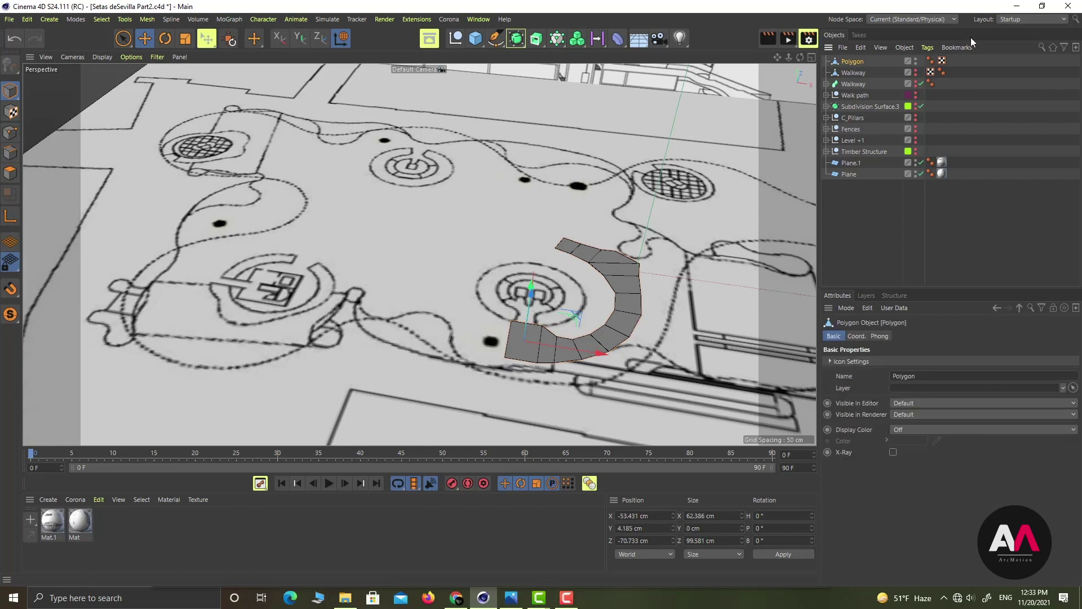
key(Delete)
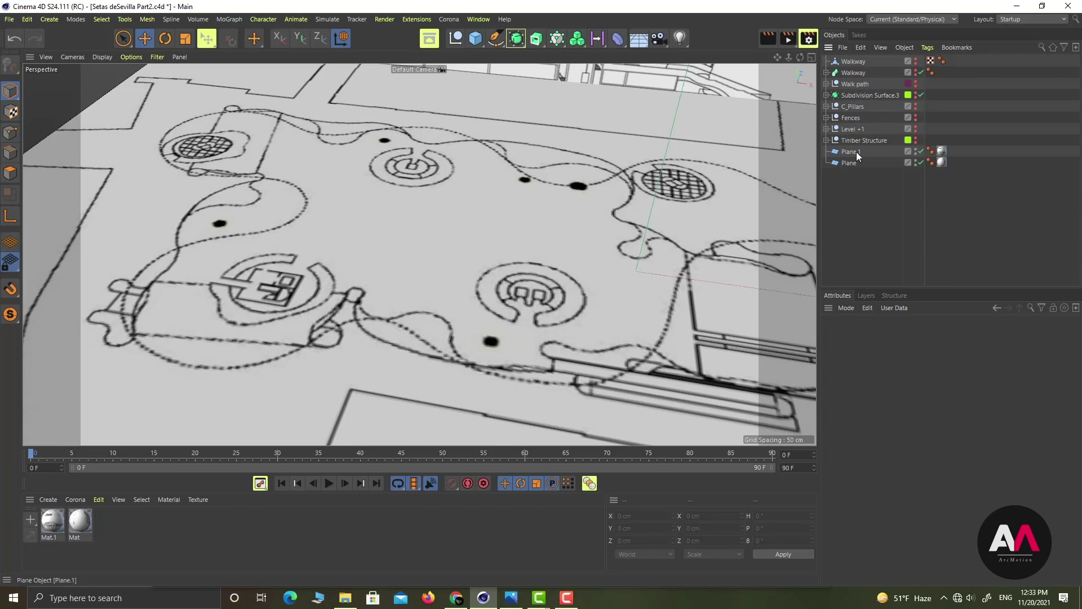
Copy Walkway_Inside out of the Walk path group to the top of the hierarchy and set its editor visibility to Default
click(852, 84)
click(827, 84)
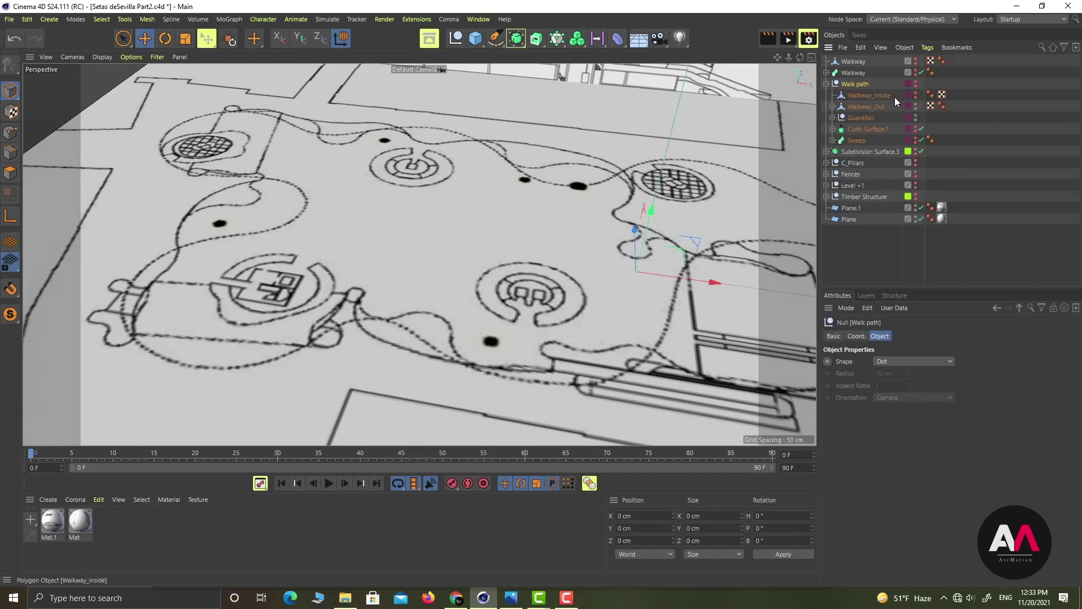
click(871, 95)
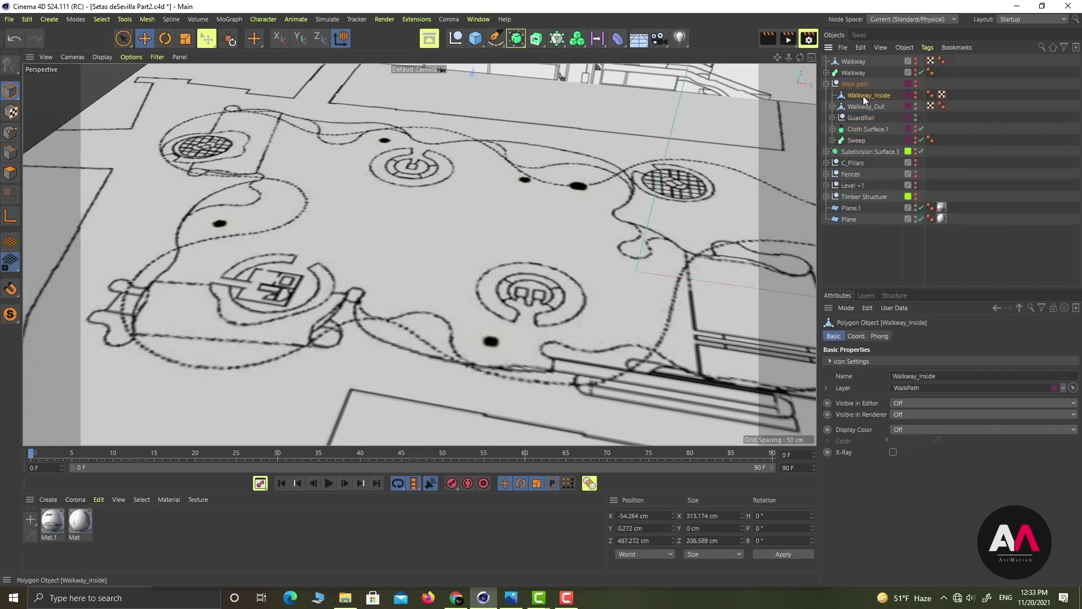
drag(864, 96, 856, 57)
ctrl+drag(857, 59, 856, 60)
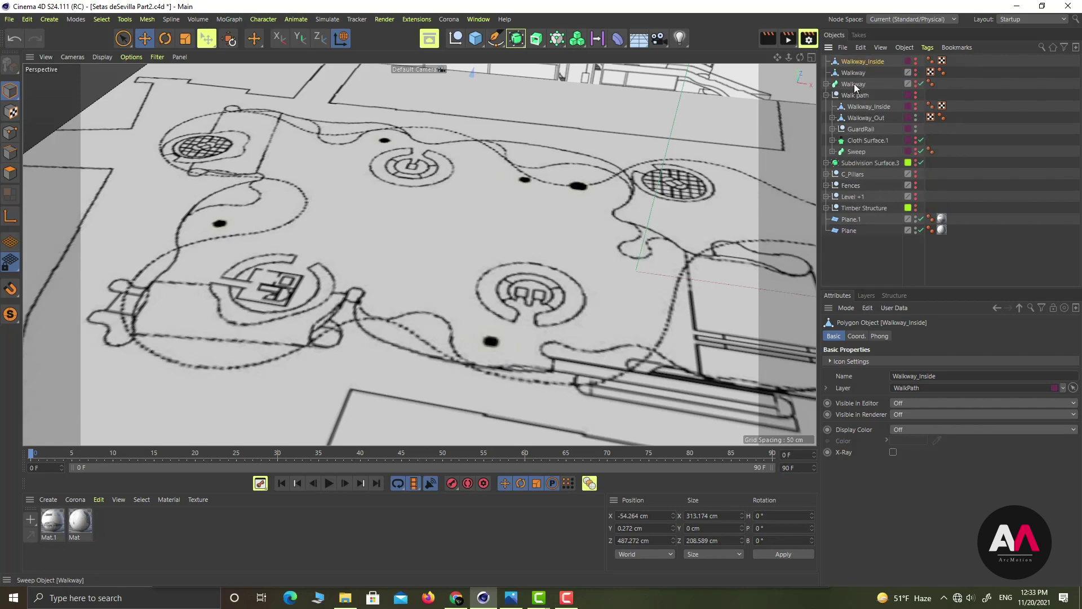
click(827, 96)
ctrl+click(916, 61)
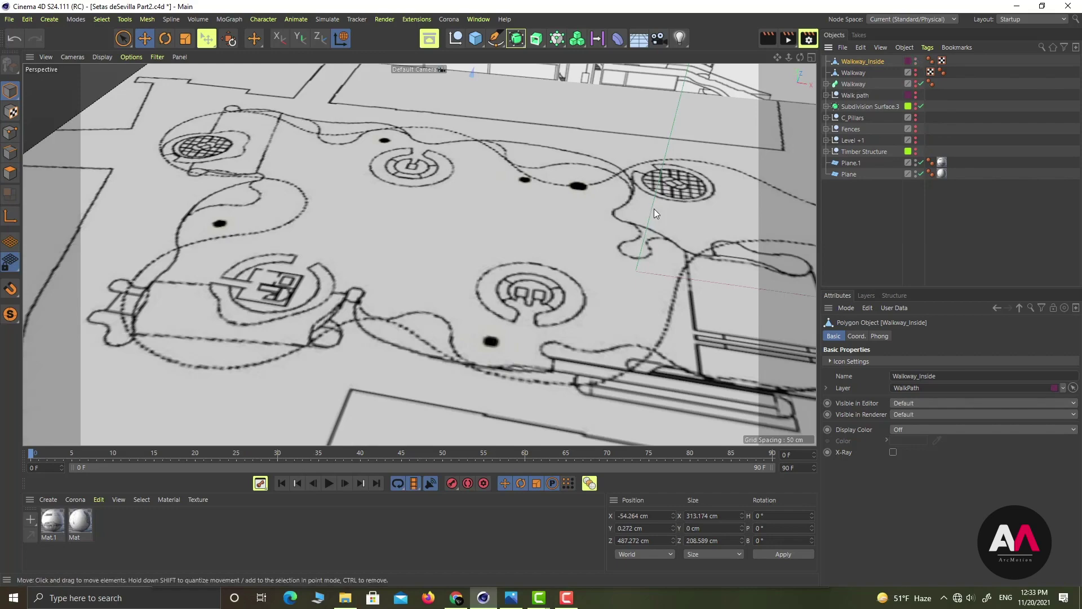
Examine the Walkway_Inside mesh over the roof plan from several angles, along with the elevation drawing
scroll(548, 221, down, 8)
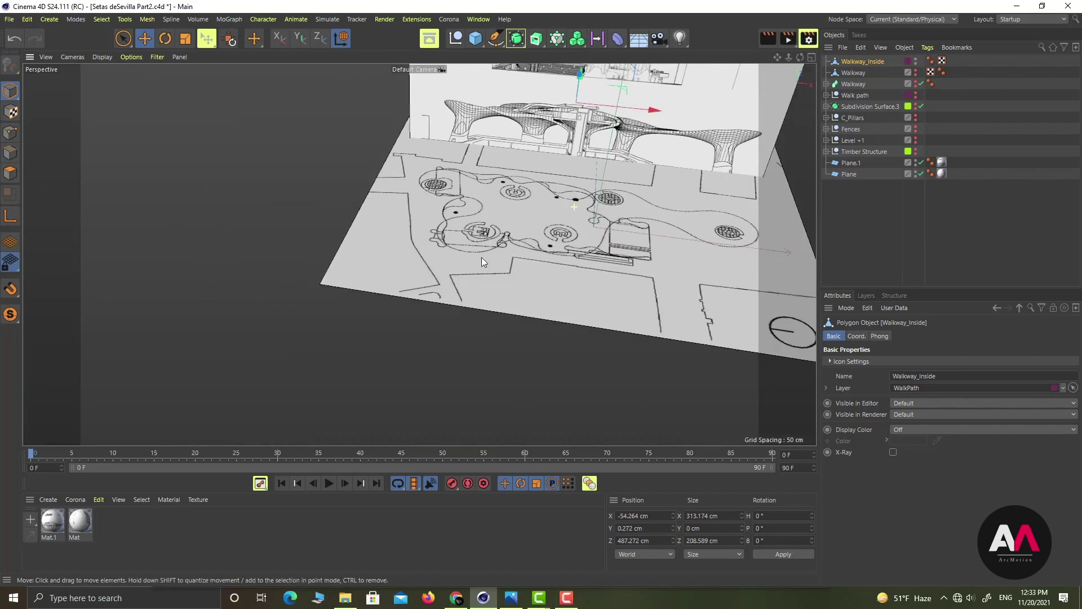
alt+drag(550, 205, 624, 247)
alt+right_drag(624, 246, 528, 245)
alt+right_drag(507, 135, 736, 131)
alt+drag(735, 130, 648, 102)
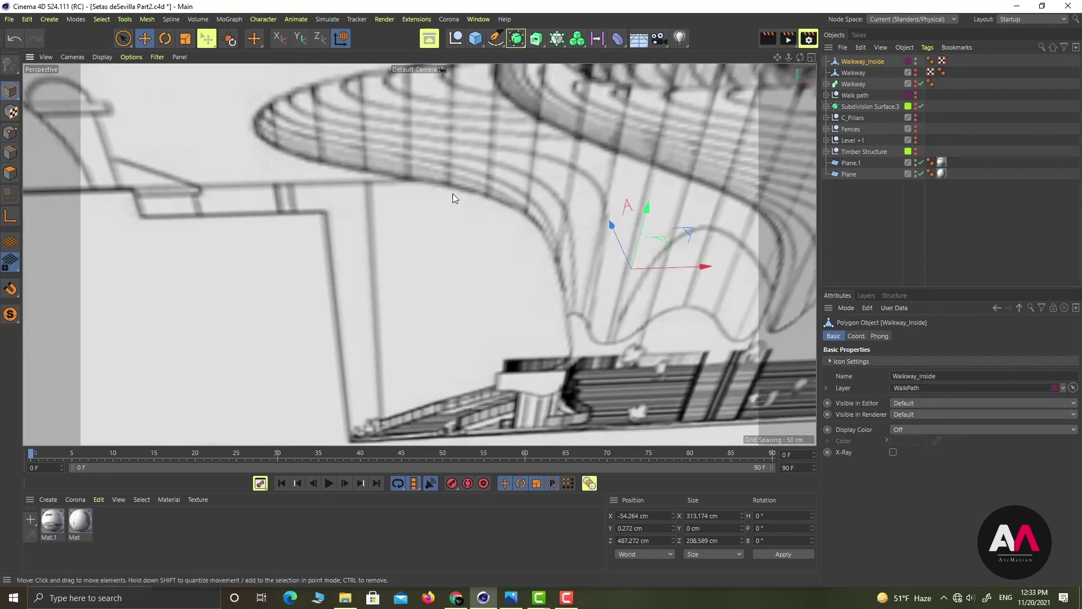
alt+drag(452, 194, 721, 150)
alt+middle_drag(544, 170, 511, 179)
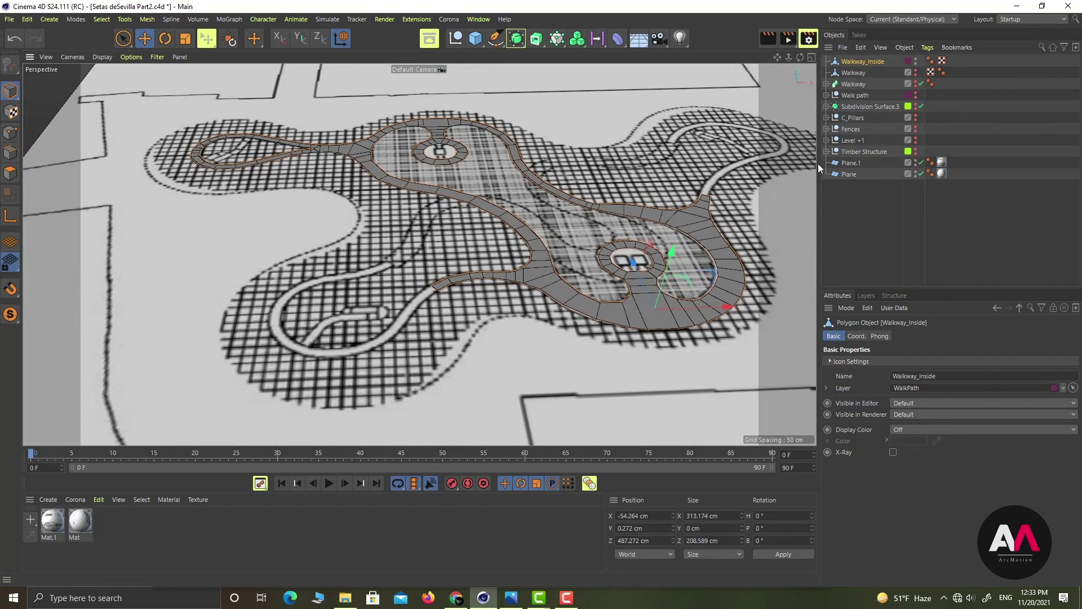
mouse_move(498, 185)
alt+mouse_down()
mouse_move(478, 208)
mouse_move(510, 189)
alt+mouse_up()
alt+right_drag(509, 188, 496, 182)
alt+drag(581, 154, 591, 185)
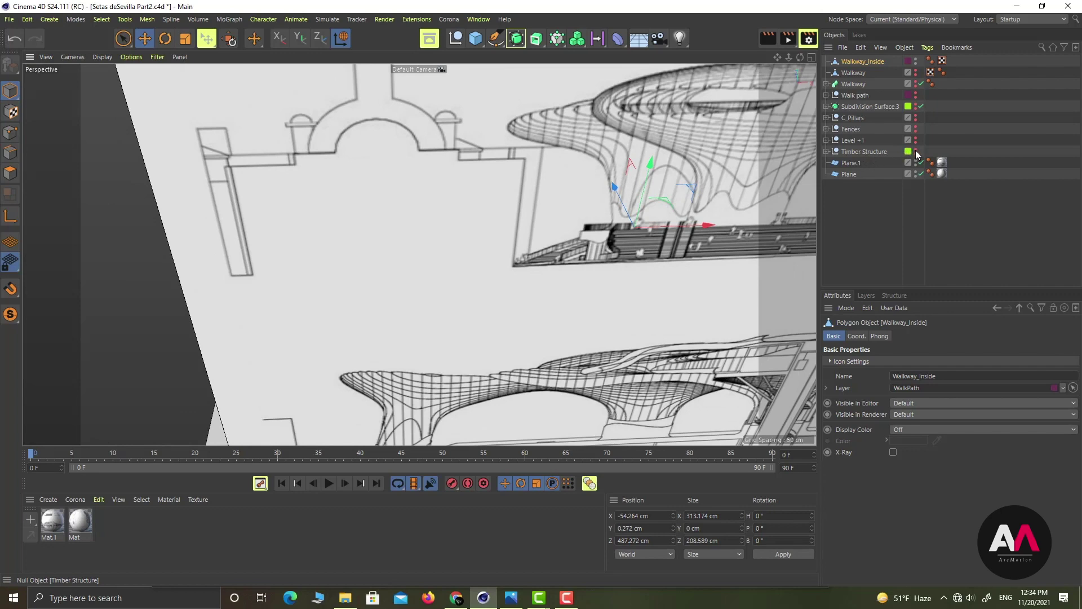
Make the hidden Walkway polygon object visible in the editor and rename it Walkway_outside
scroll(595, 197, down, 5)
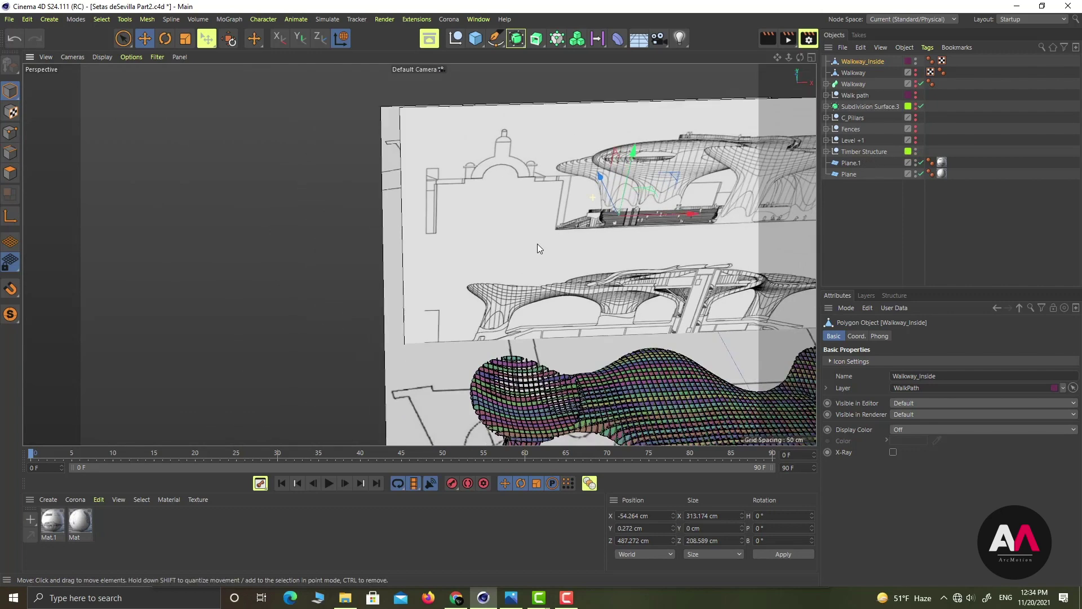
alt+drag(537, 243, 620, 262)
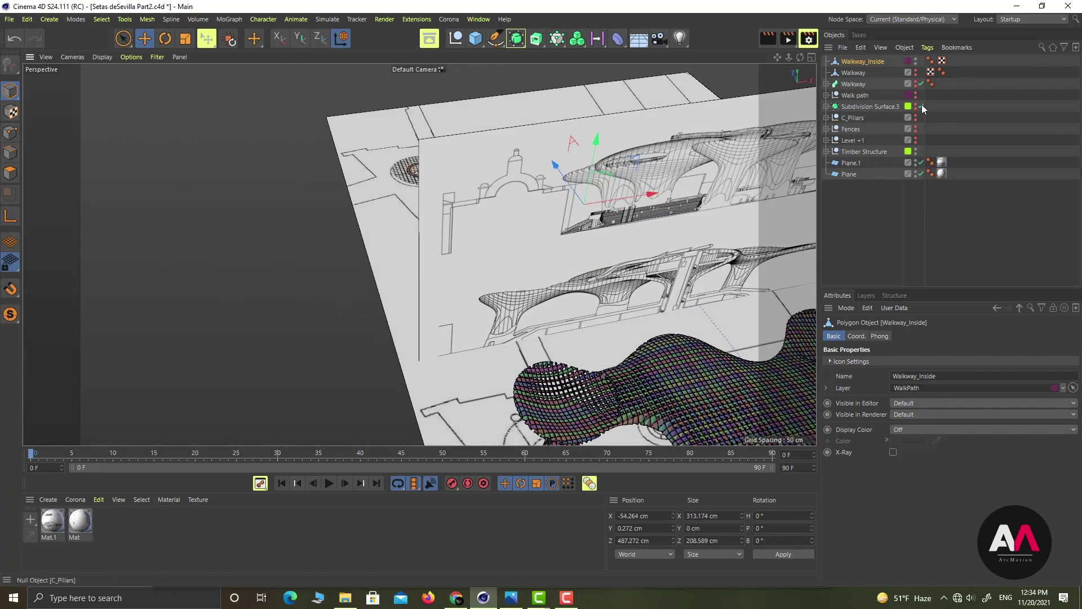
click(915, 71)
click(862, 74)
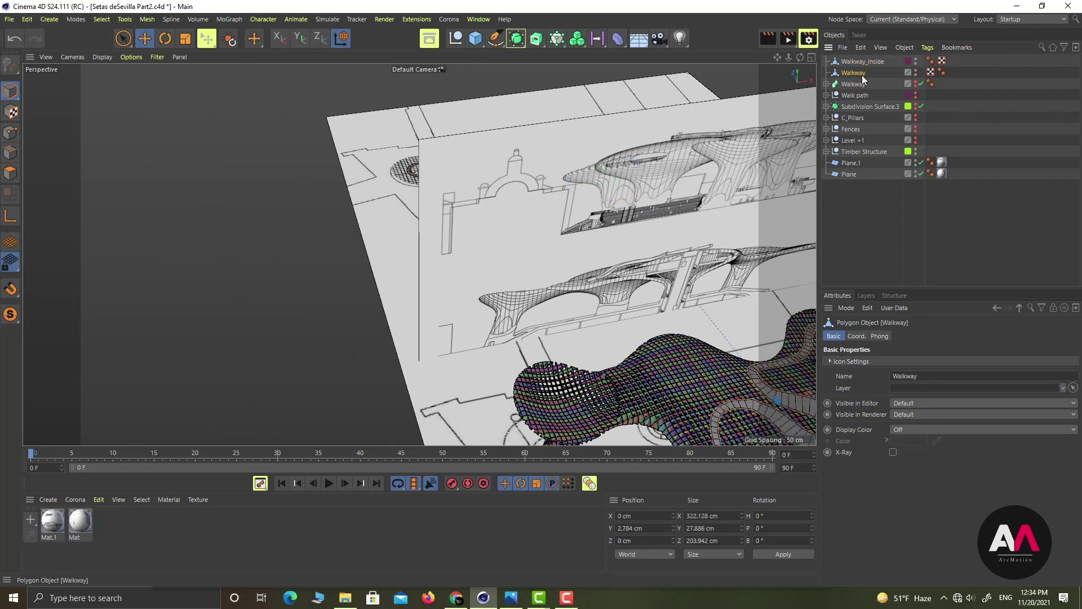
double_click(861, 72)
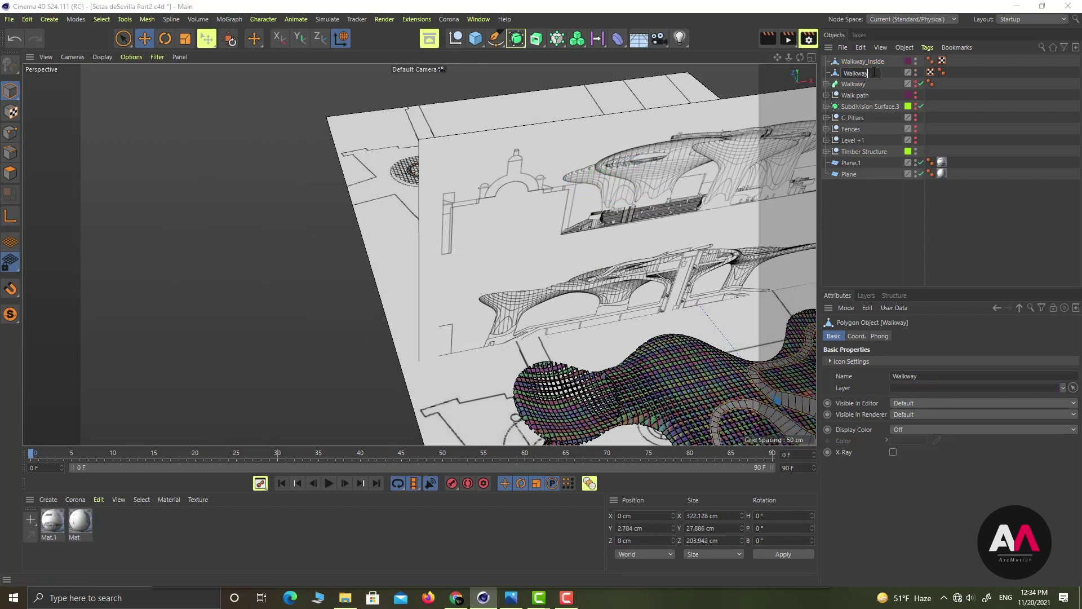
text(_outside)
key(Return)
Move Walkway_Inside over the timber roof and fine-tune it against the top-view plan to about X -55 cm, Z -70.5 cm
click(862, 61)
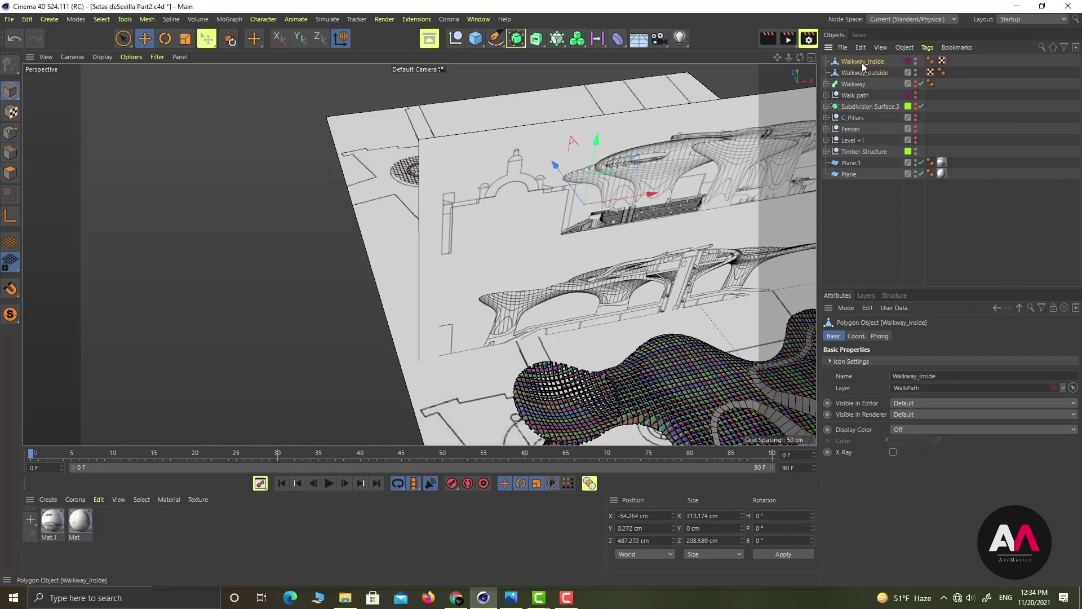
alt+drag(475, 113, 485, 153)
alt+drag(546, 215, 763, 276)
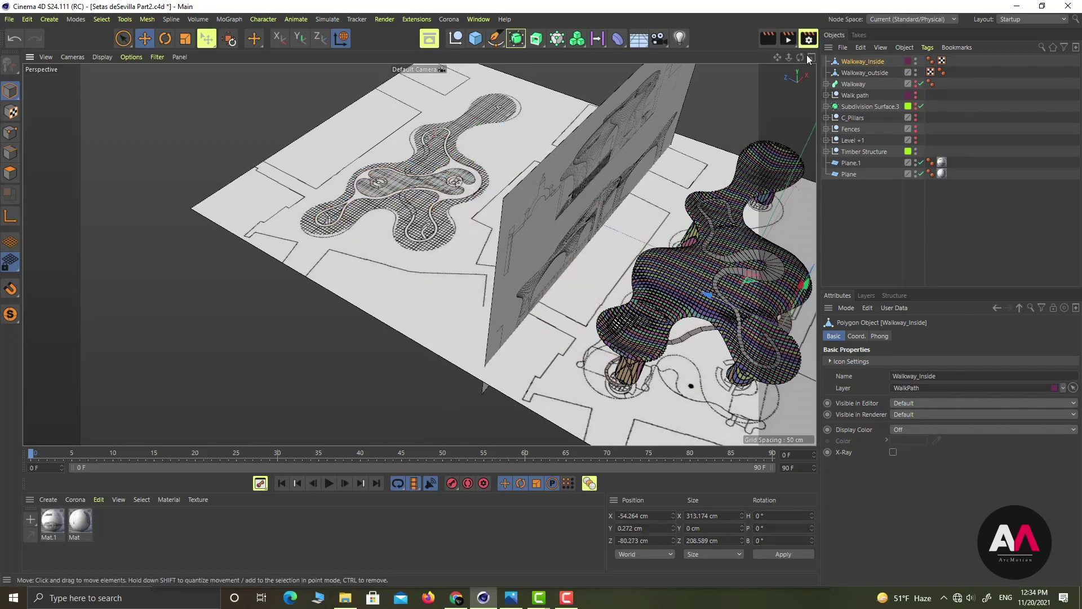
click(812, 57)
middle_click(560, 181)
scroll(560, 181, down, 5)
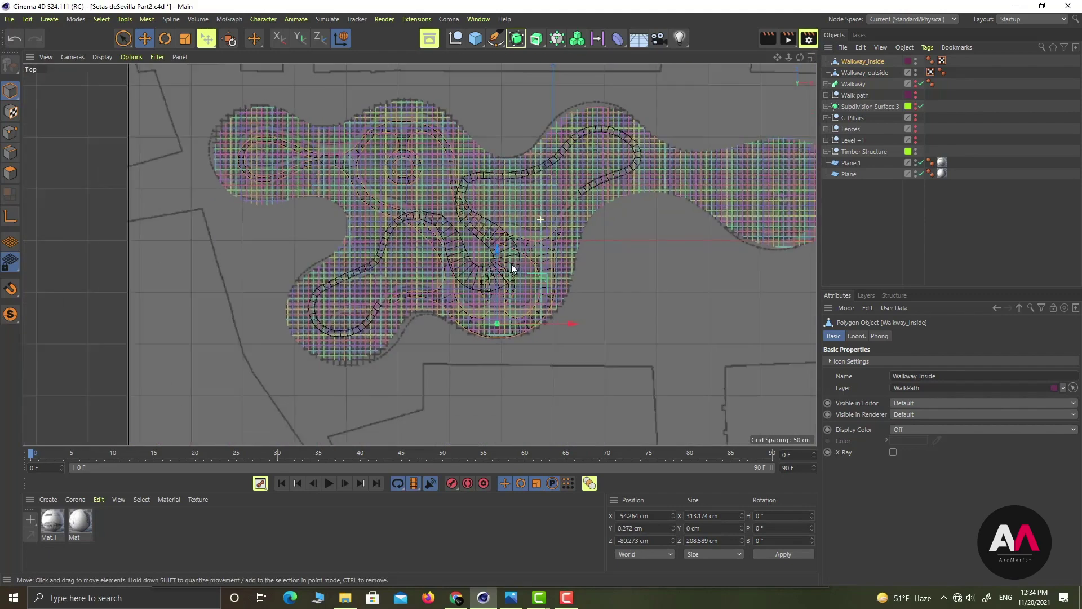
scroll(470, 217, up, 3)
mouse_move(579, 332)
mouse_down()
mouse_move(566, 329)
mouse_move(574, 318)
mouse_up()
click(812, 57)
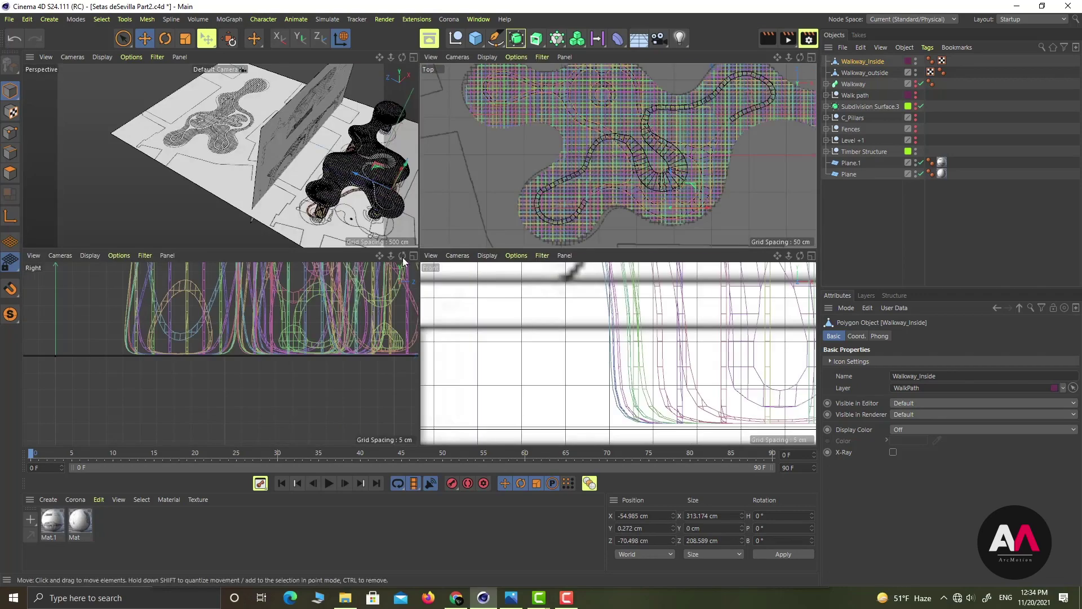
Raise Walkway_Inside above the timber roof to about Y 87 cm, comparing its height with the roof surface from several angles
click(413, 58)
alt+middle_drag(645, 272, 420, 254)
alt+drag(420, 253, 395, 256)
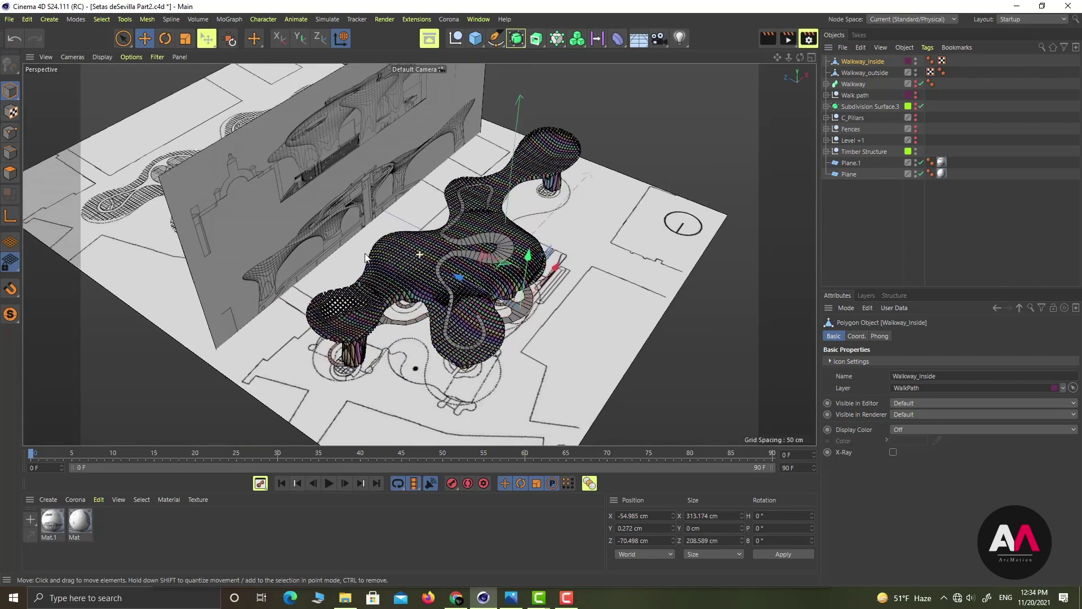
alt+right_drag(440, 277, 472, 263)
drag(549, 265, 542, 206)
alt+right_drag(452, 321, 530, 249)
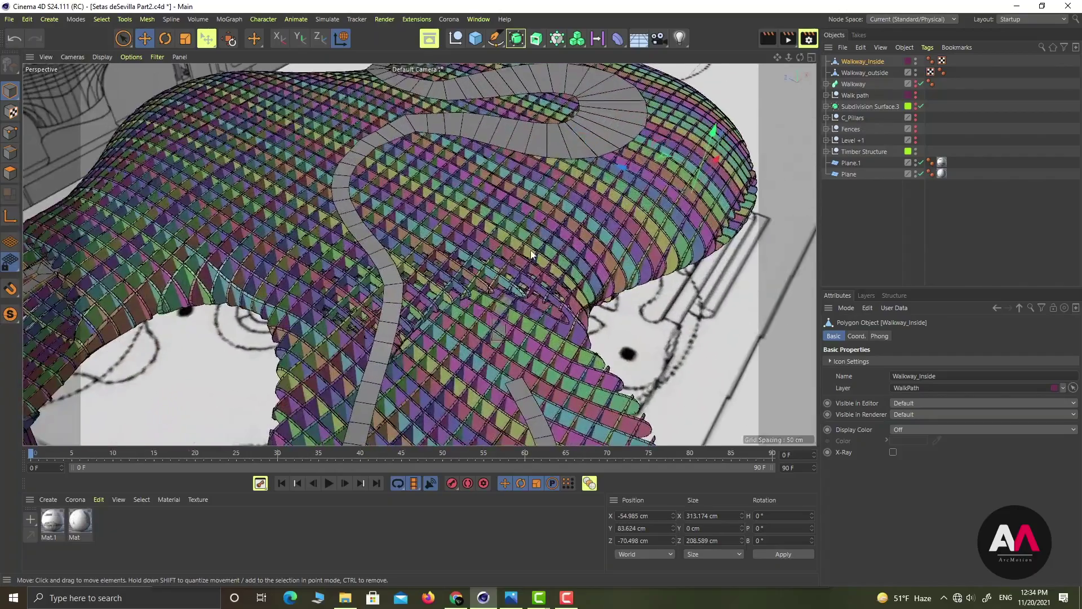
alt+drag(515, 263, 677, 182)
alt+drag(522, 292, 649, 273)
scroll(647, 275, down, 2)
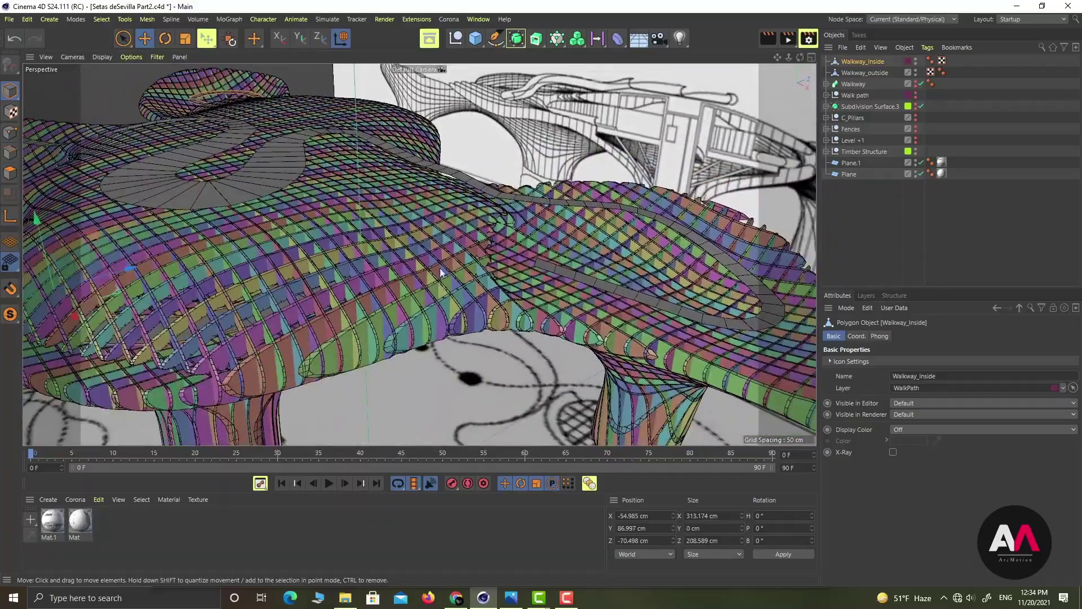
mouse_move(493, 283)
alt+mouse_down()
mouse_move(460, 292)
mouse_move(497, 248)
mouse_move(581, 251)
mouse_move(499, 274)
alt+mouse_up()
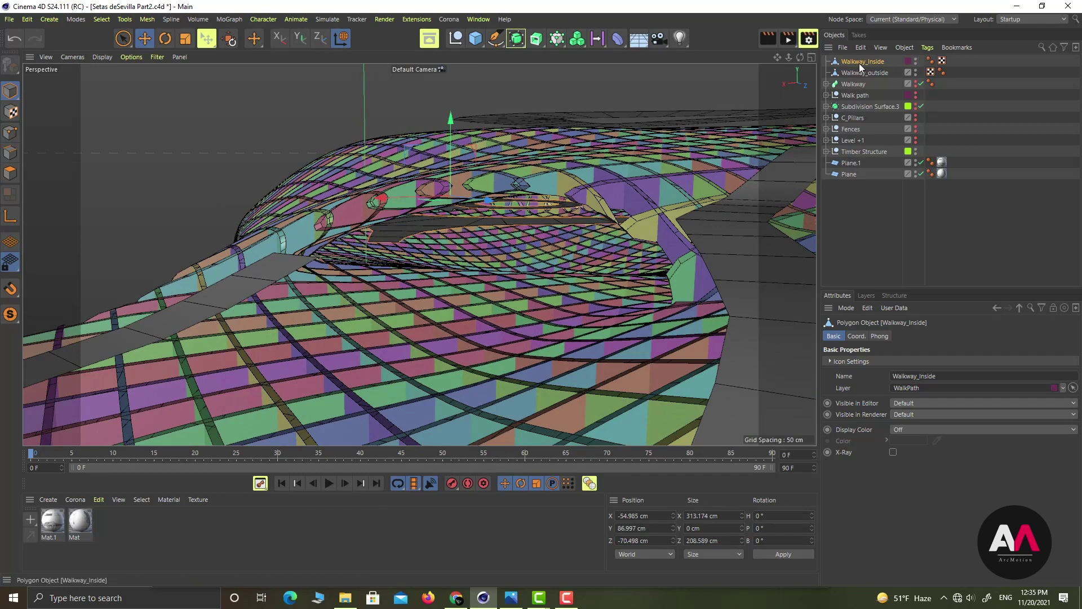
Select the open end edge of Walkway_Inside and hide the Timber Structure to reveal the plan in the top view
click(10, 152)
click(387, 241)
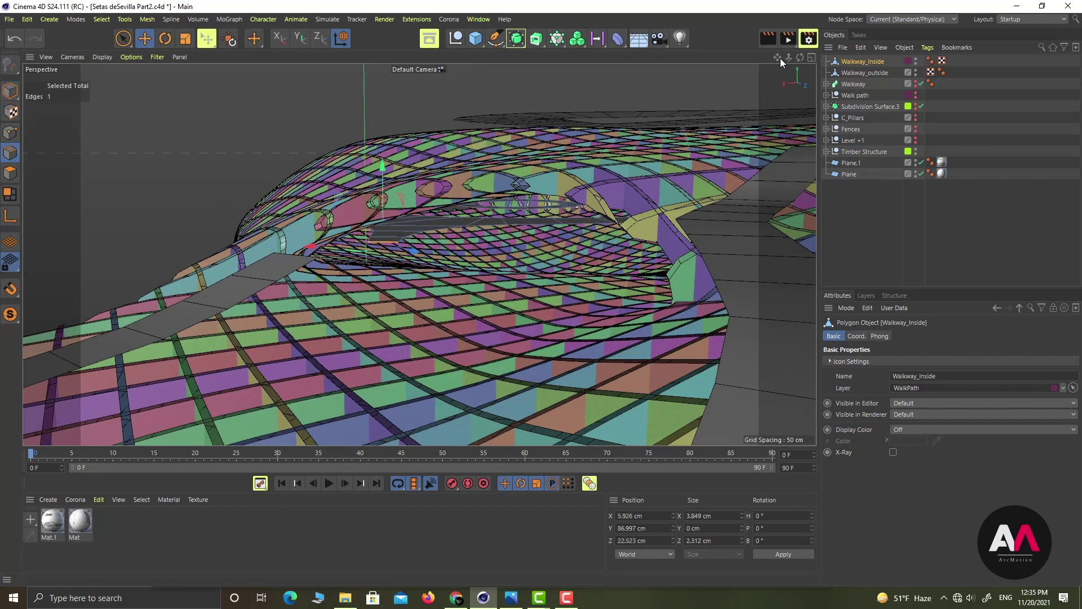
click(812, 58)
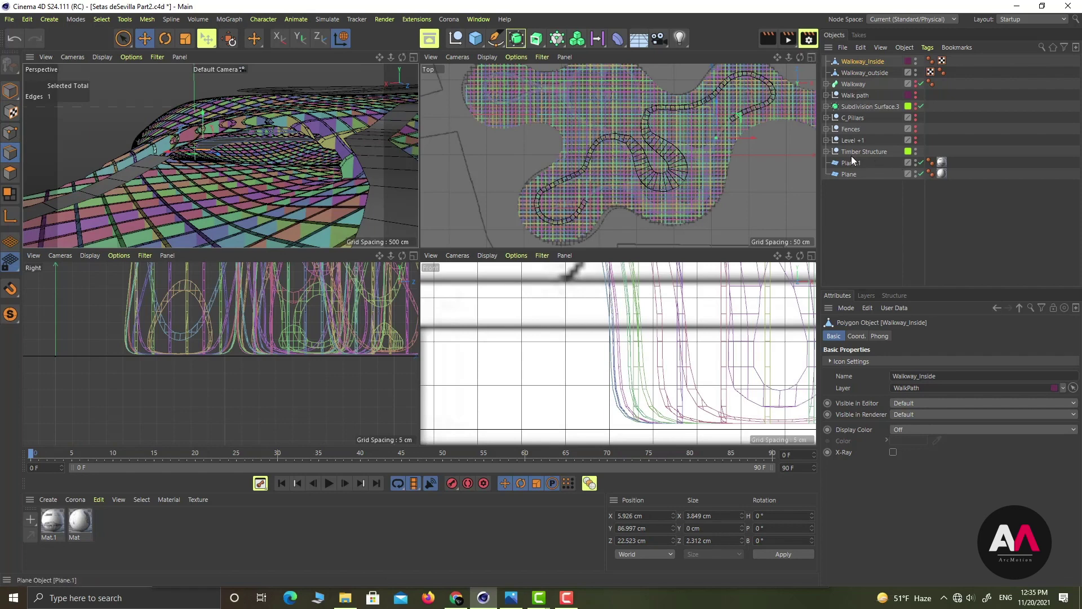
alt+double_click(916, 153)
alt+middle_drag(565, 193, 430, 240)
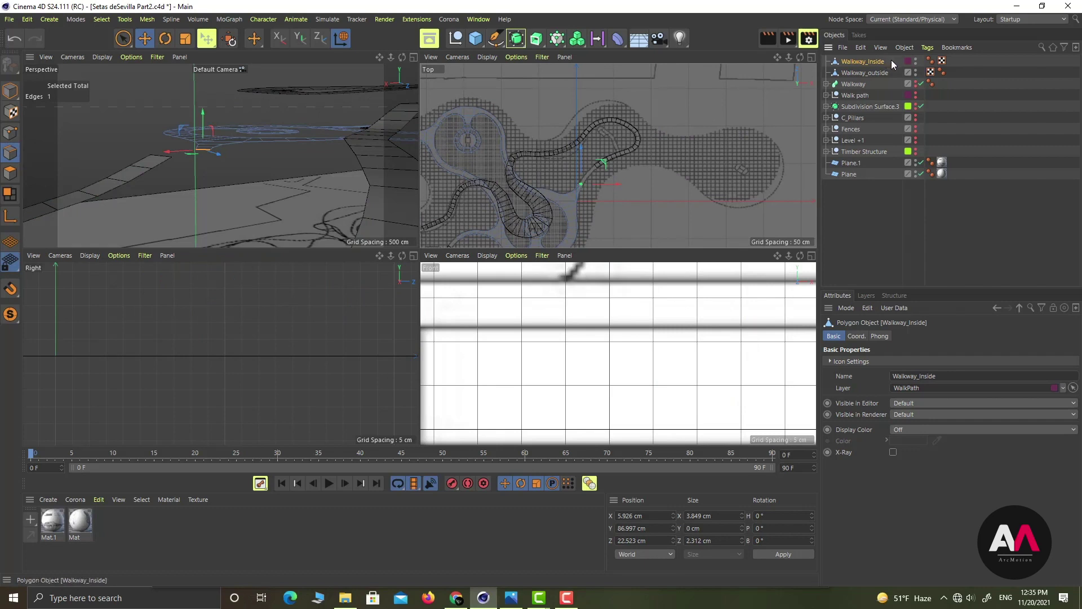
Connect Walkway_Inside and Walkway_outside into one object, deleting the originals, and rename the result Walkway
drag(892, 59, 875, 78)
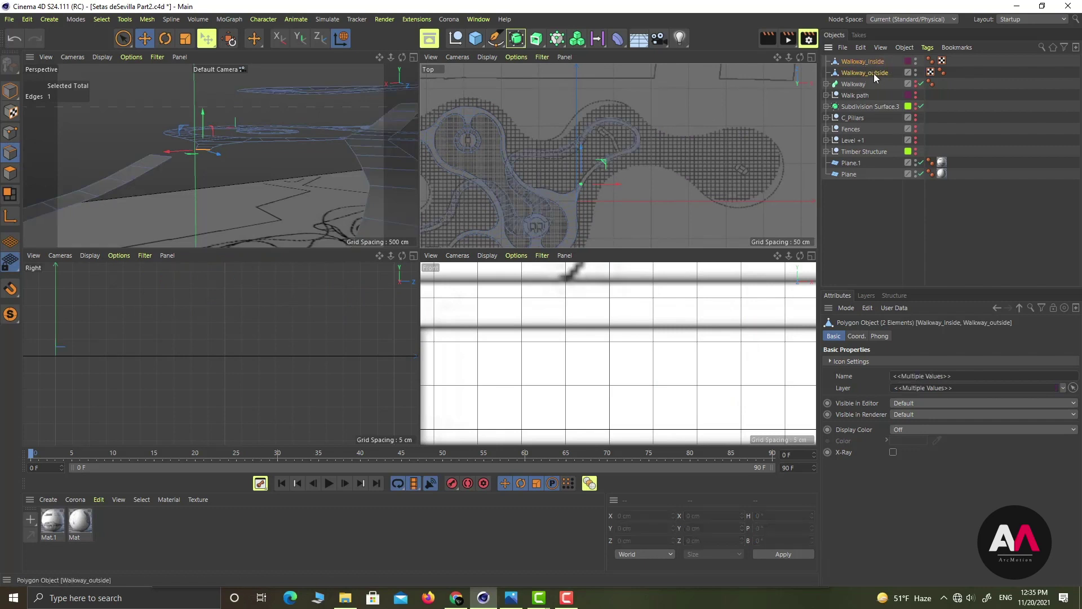
right_click(877, 72)
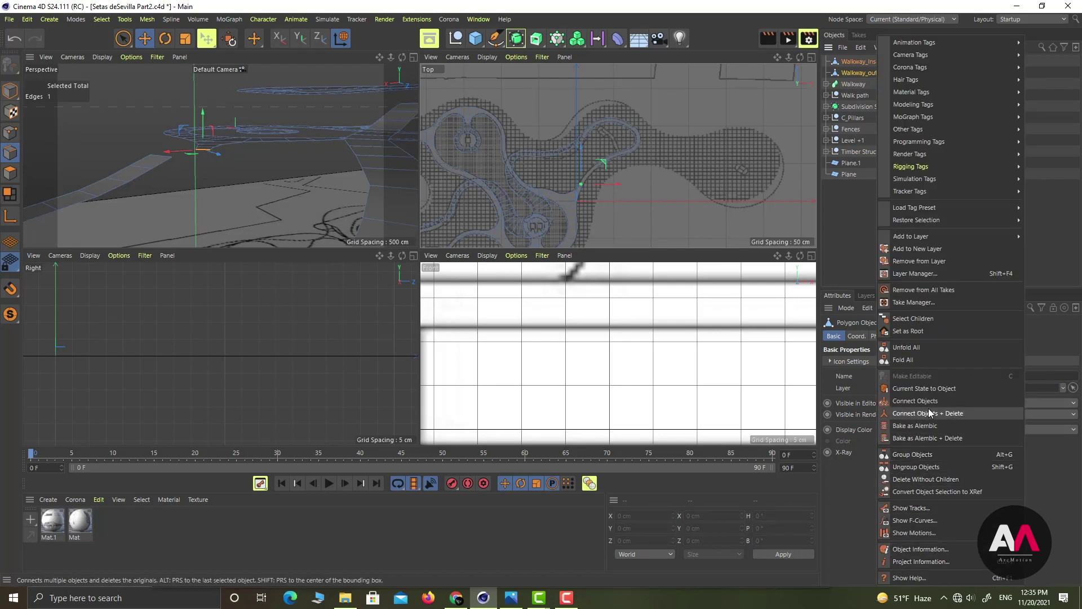
click(953, 413)
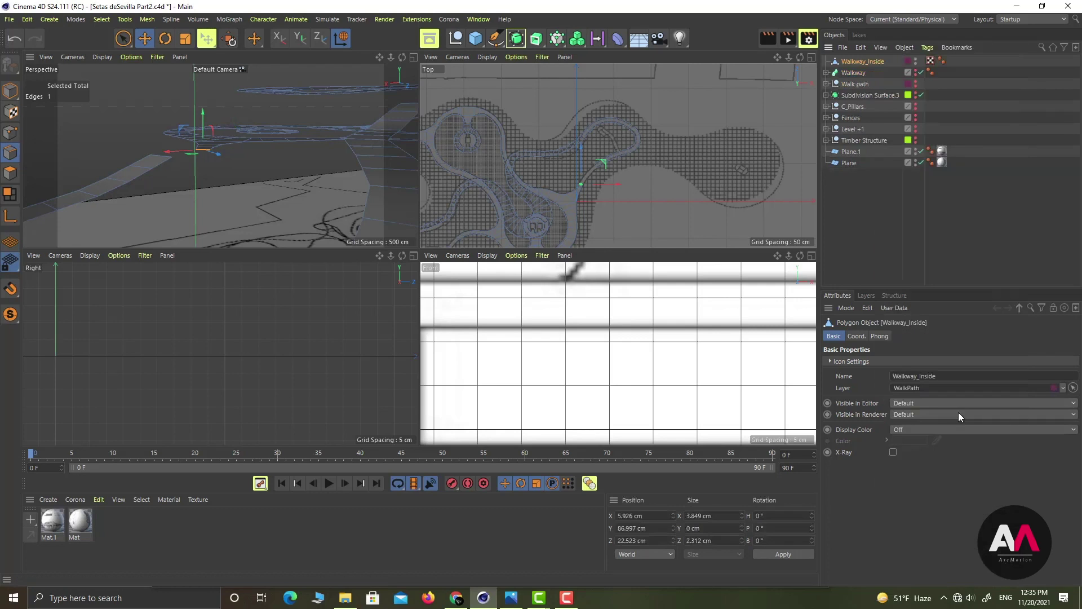
double_click(873, 62)
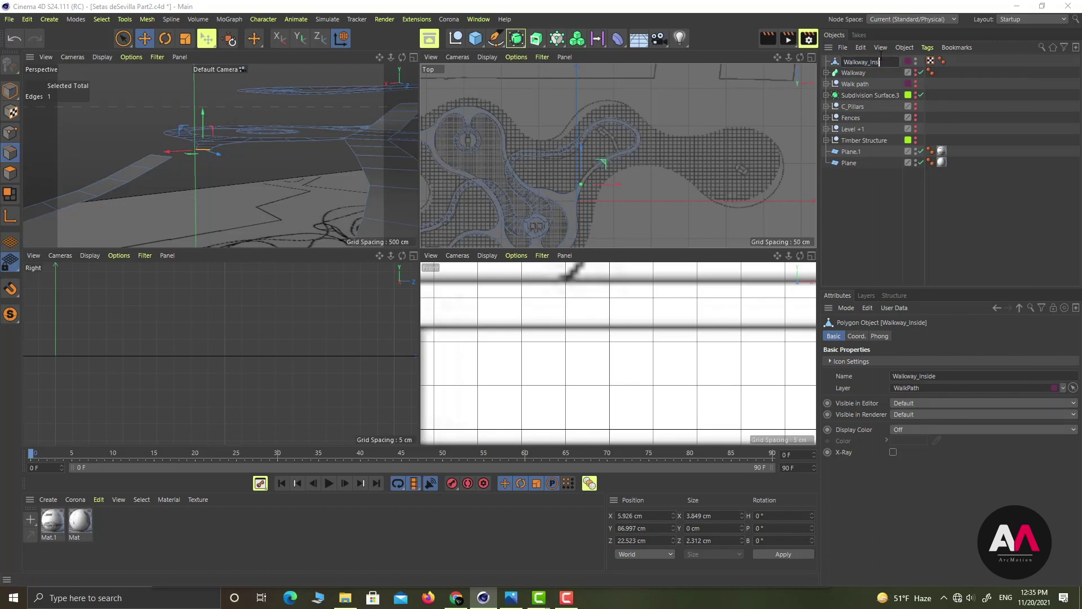
key(Return)
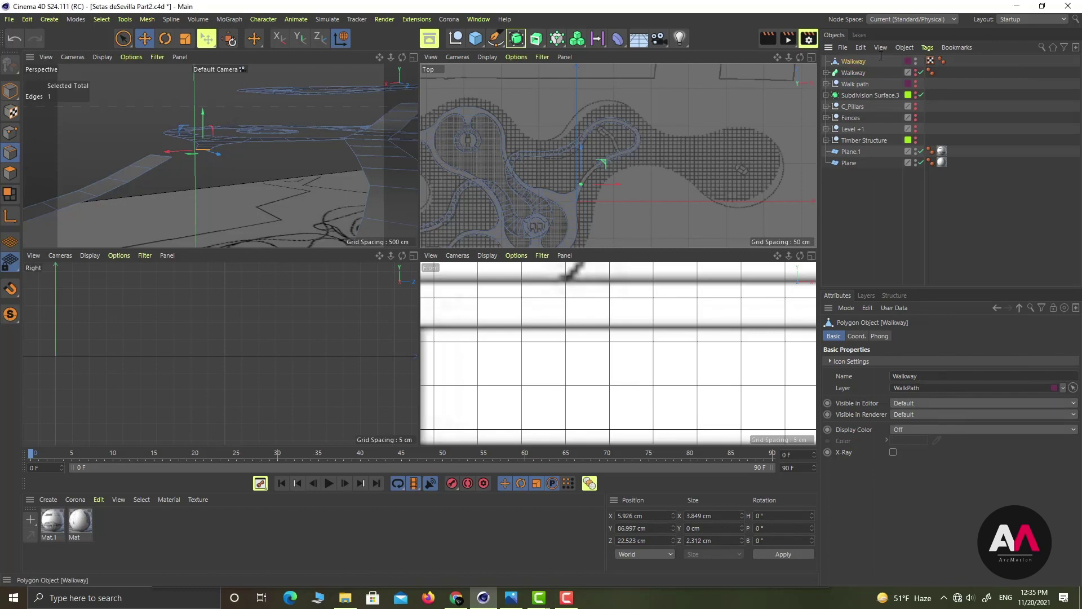
Extrude the inside path's end edge in segments along the plan to about X 22 cm, Z 43 cm, rotating the edges to follow the curve
scroll(598, 175, up, 5)
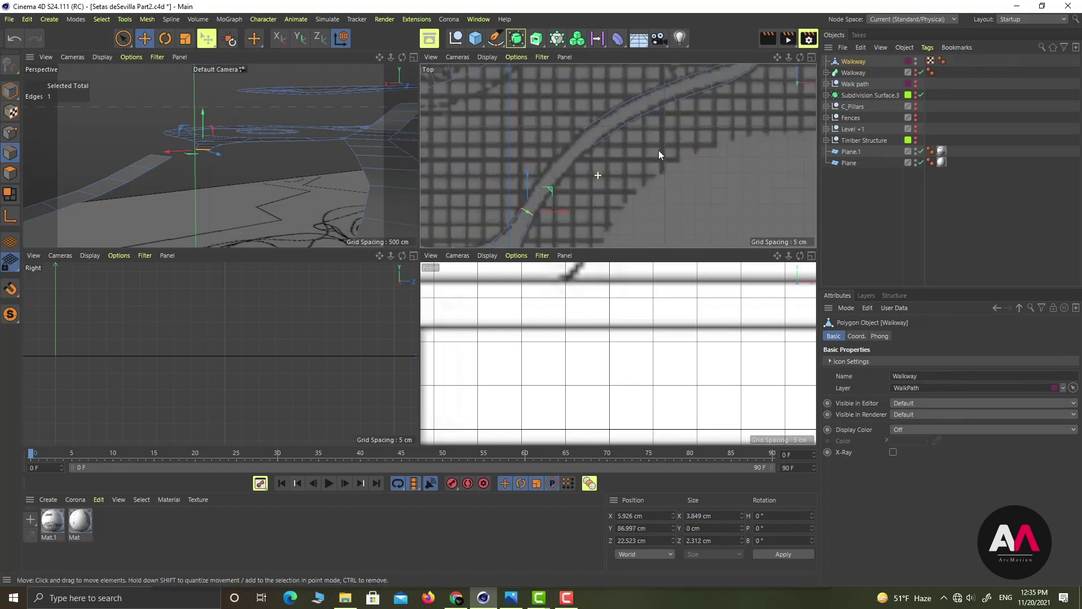
mouse_move(587, 164)
alt+middle_down()
mouse_move(615, 171)
mouse_move(586, 175)
alt+middle_up()
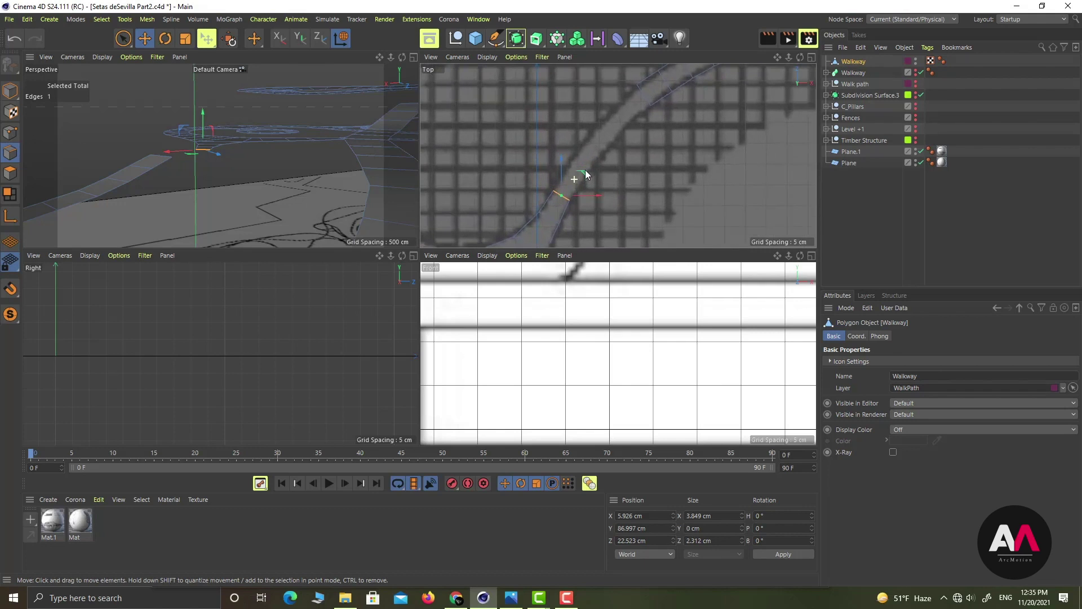
drag(584, 179, 628, 109)
alt+middle_drag(600, 153, 588, 174)
alt+right_drag(623, 112, 674, 112)
drag(590, 167, 634, 157)
key(r)
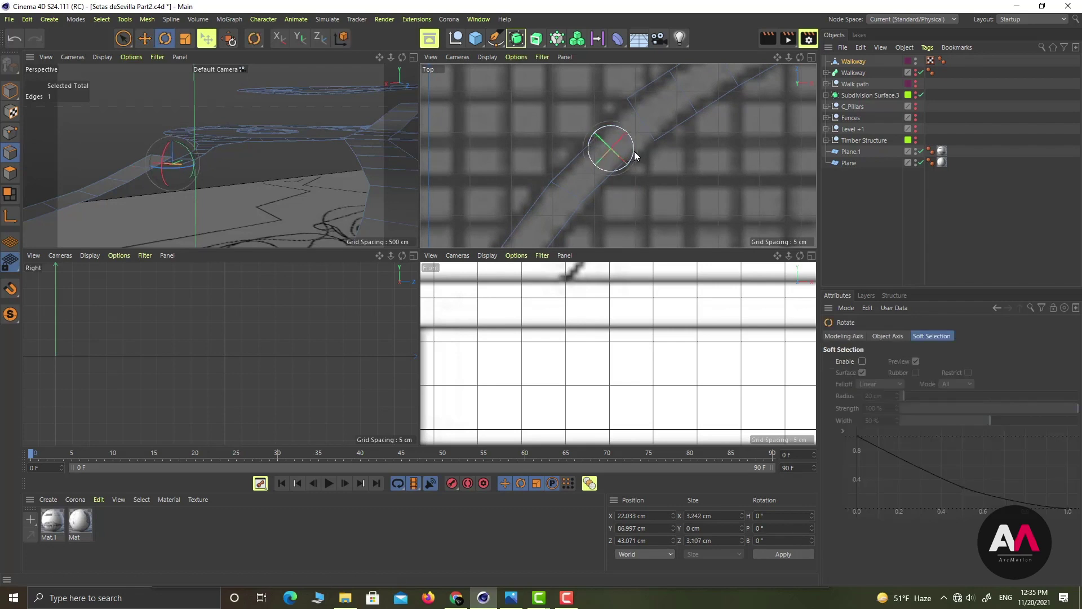
click(635, 110)
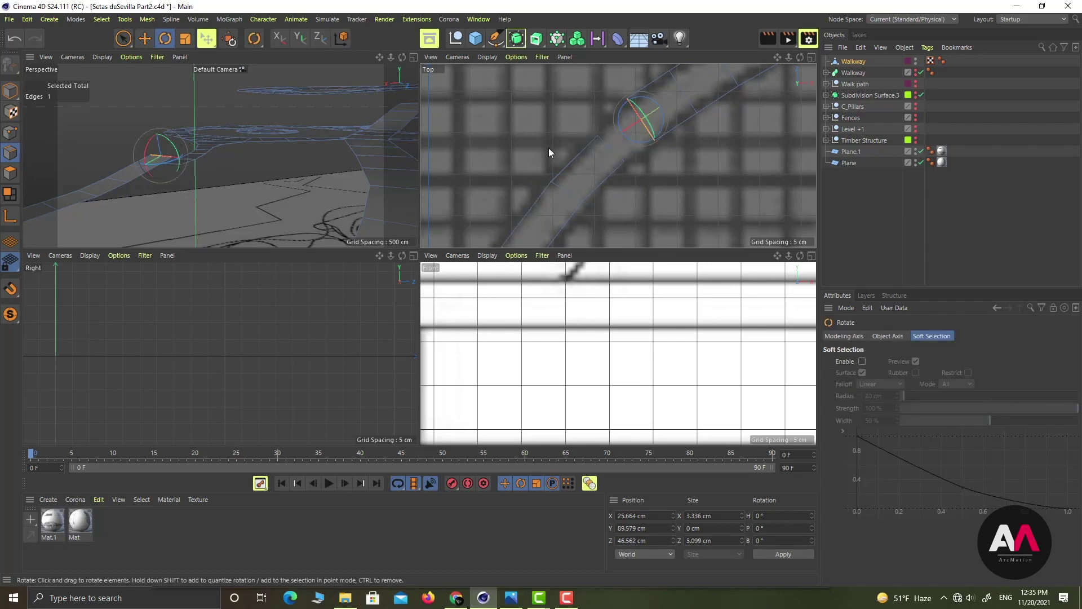
click(614, 174)
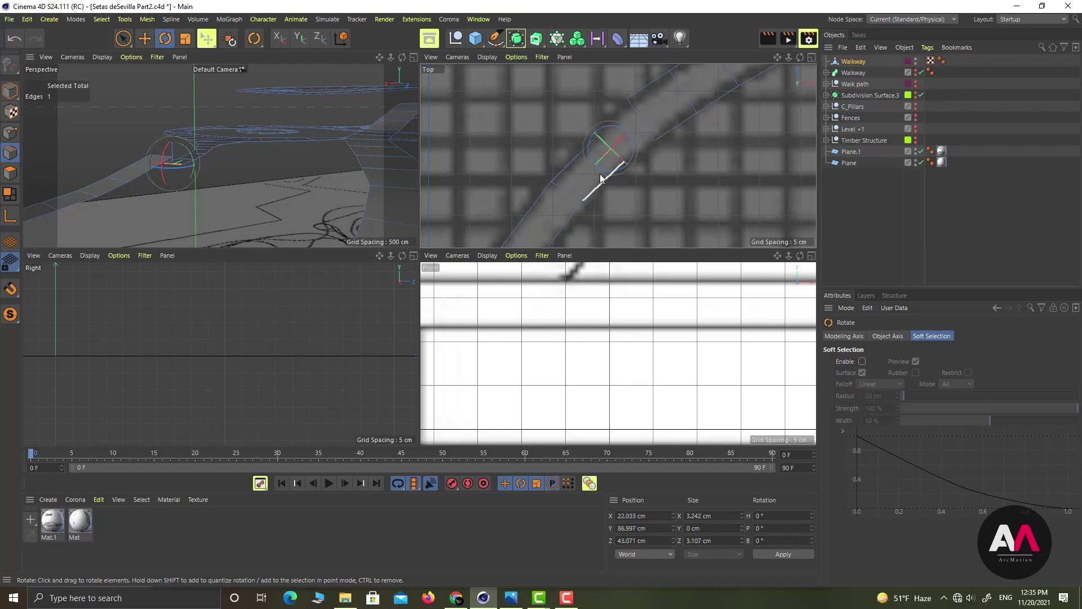
Scale the three newly extruded cross edges wider, the outermost to about 129%, to match the path width on the plan
key(t)
key(y)
drag(589, 147, 646, 181)
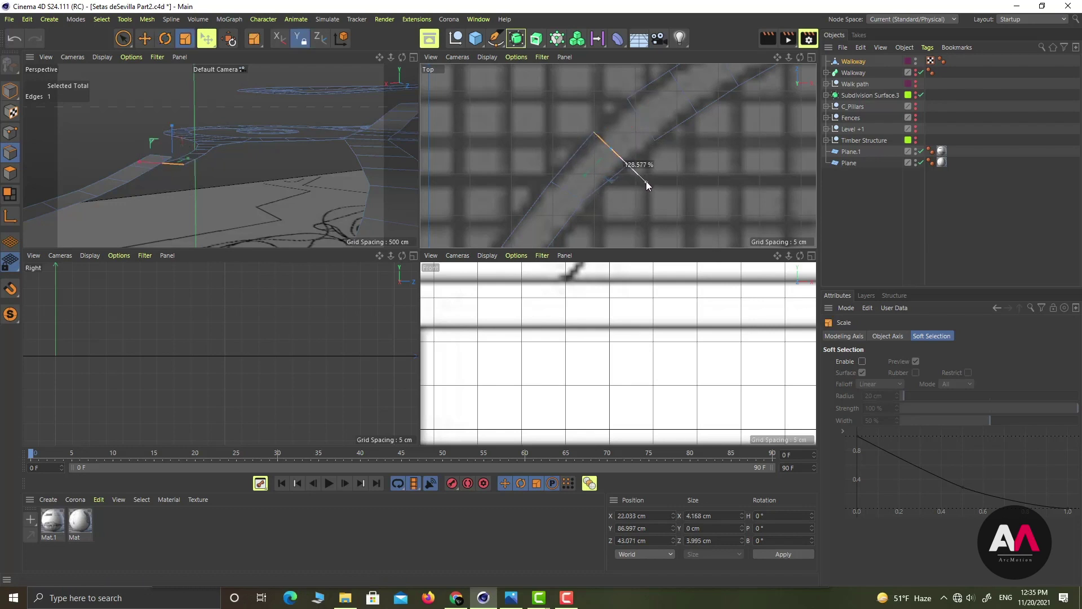
click(567, 193)
drag(601, 211, 607, 218)
alt+middle_drag(614, 149, 656, 65)
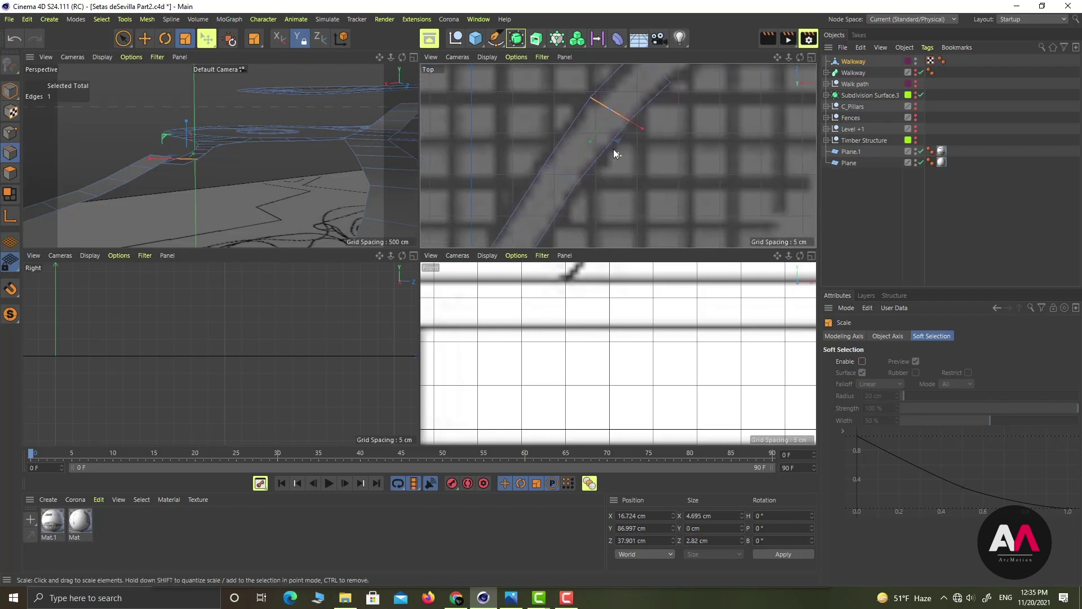
click(578, 186)
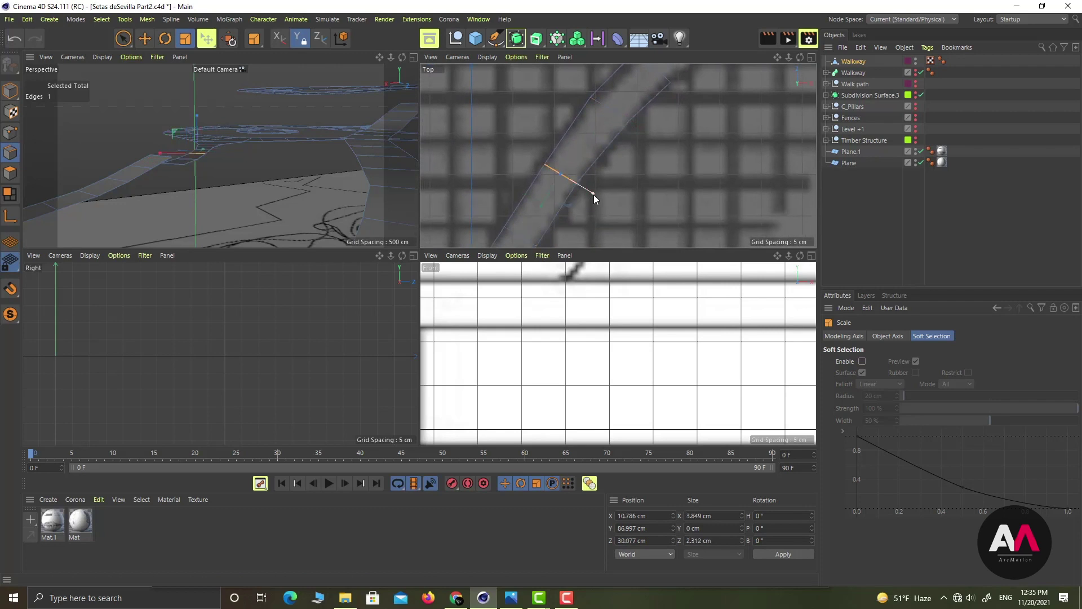
drag(593, 194, 599, 198)
mouse_move(644, 147)
alt+middle_down()
mouse_move(645, 180)
mouse_move(649, 132)
alt+middle_up()
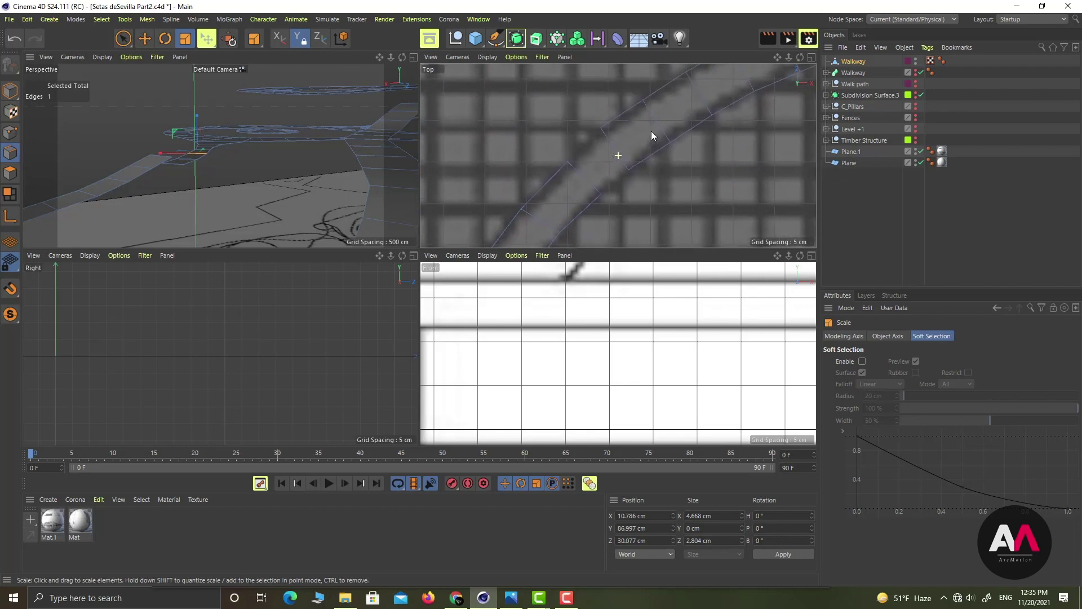
Select the outside path's open end edge in the Walkway mesh and enable soft selection for the Move tool
click(618, 148)
click(413, 57)
alt+drag(313, 255, 506, 256)
key(e)
alt+drag(441, 268, 457, 229)
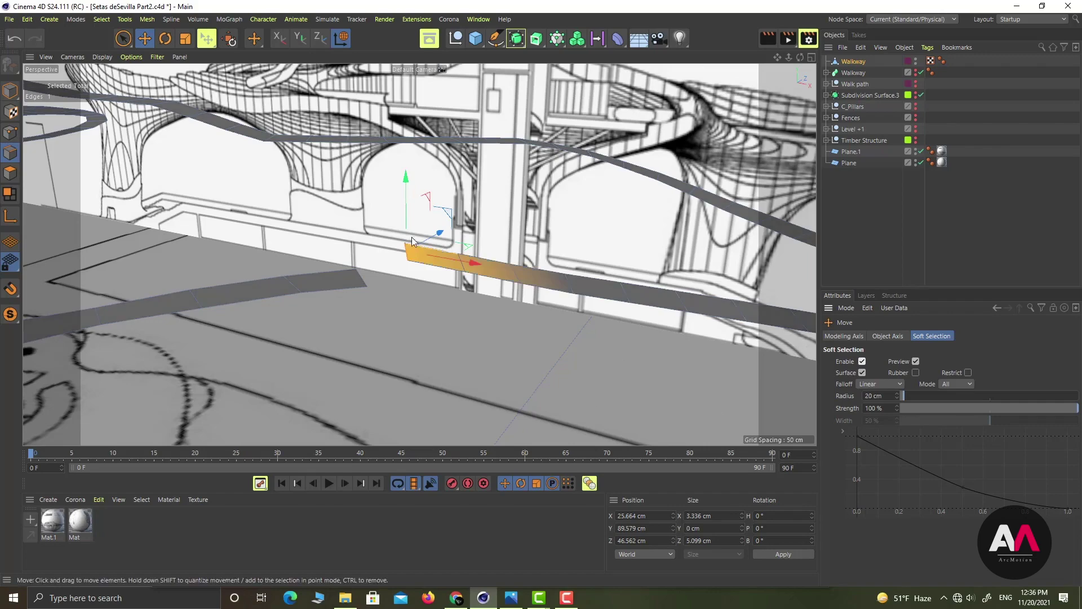
scroll(447, 271, down, 5)
scroll(555, 220, up, 4)
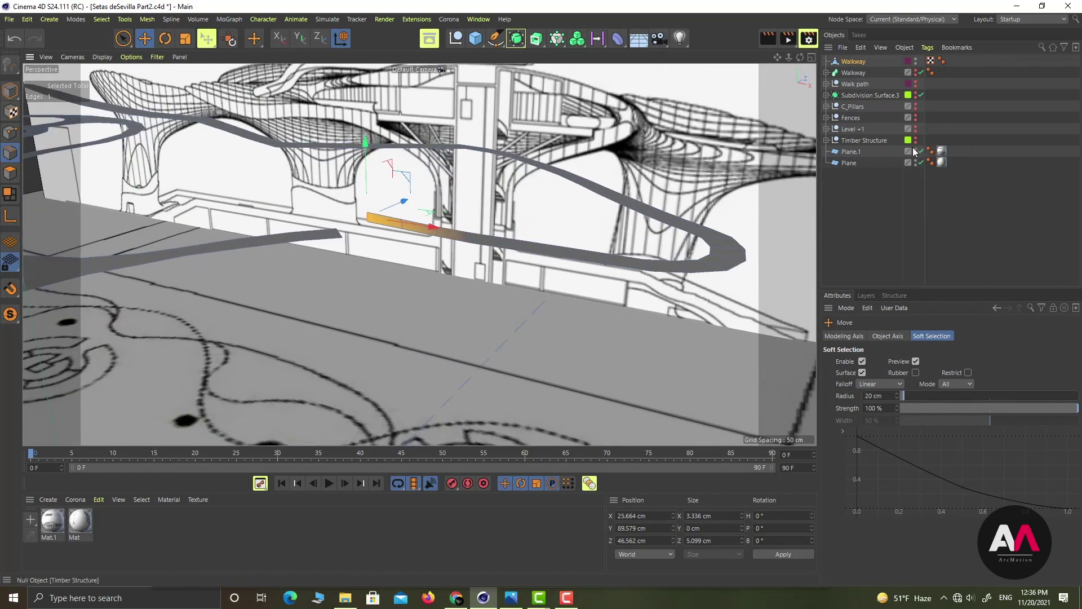
Show the Timber Structure again and increase the soft selection radius to 30 cm, 40 cm and finally 50 cm
click(916, 140)
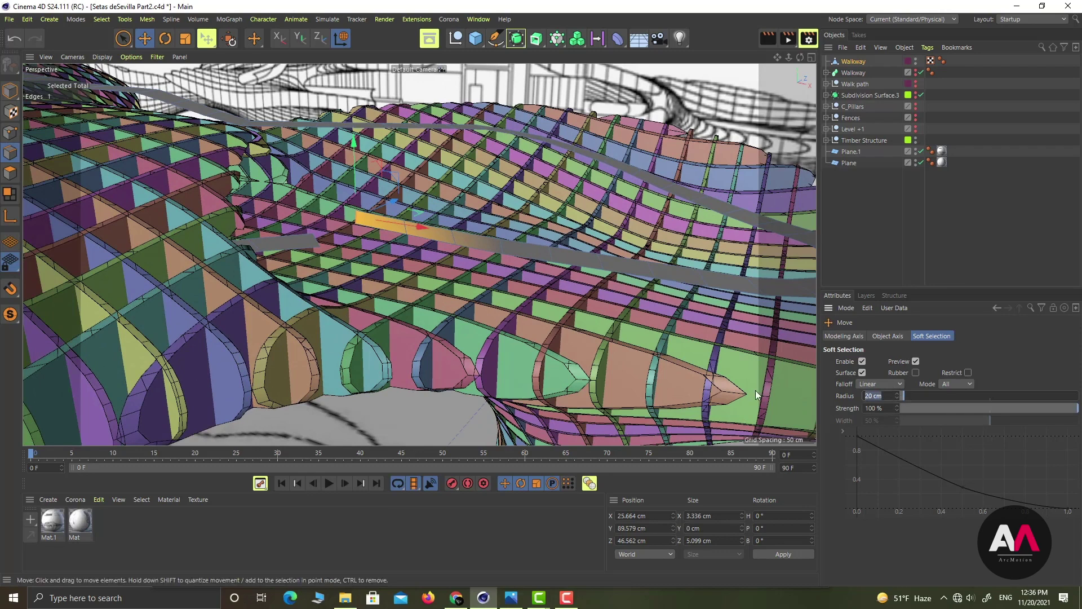
text(30)
key(Return)
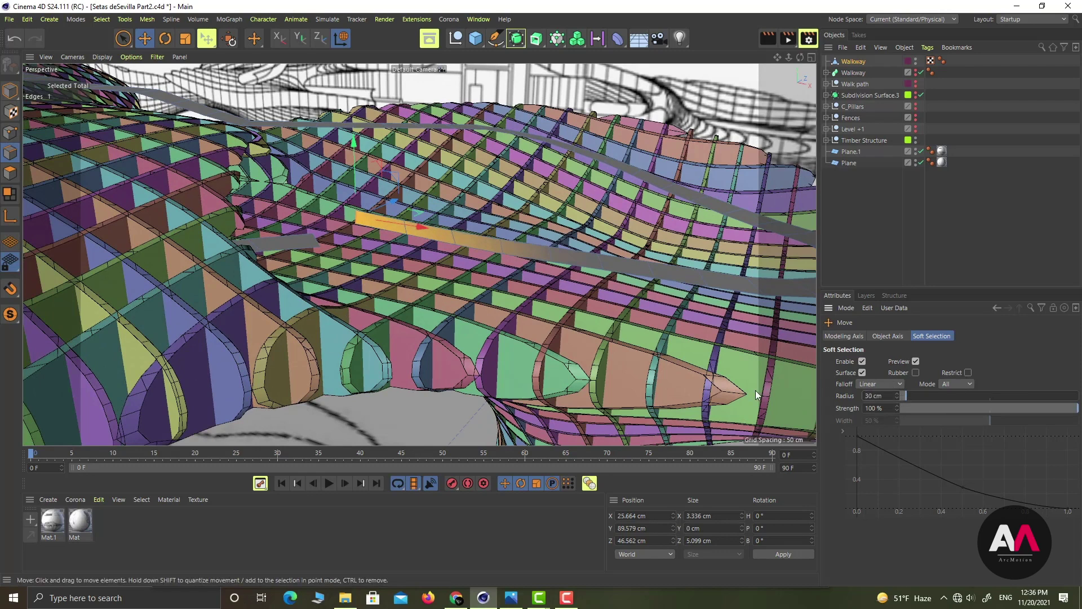
drag(884, 396, 725, 390)
text(40)
key(Return)
drag(887, 395, 726, 383)
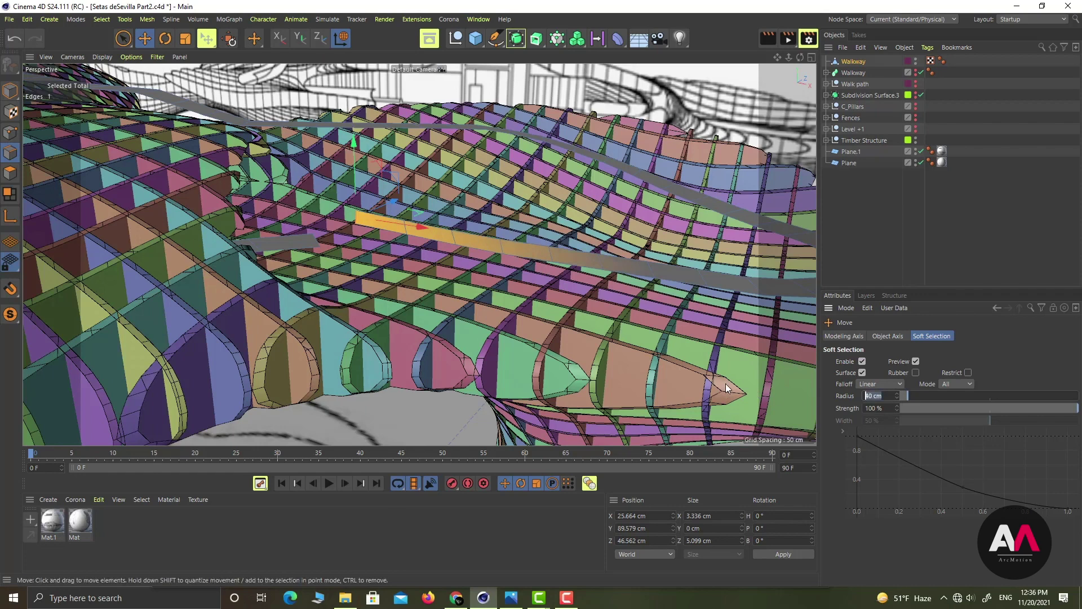
text(50)
key(Return)
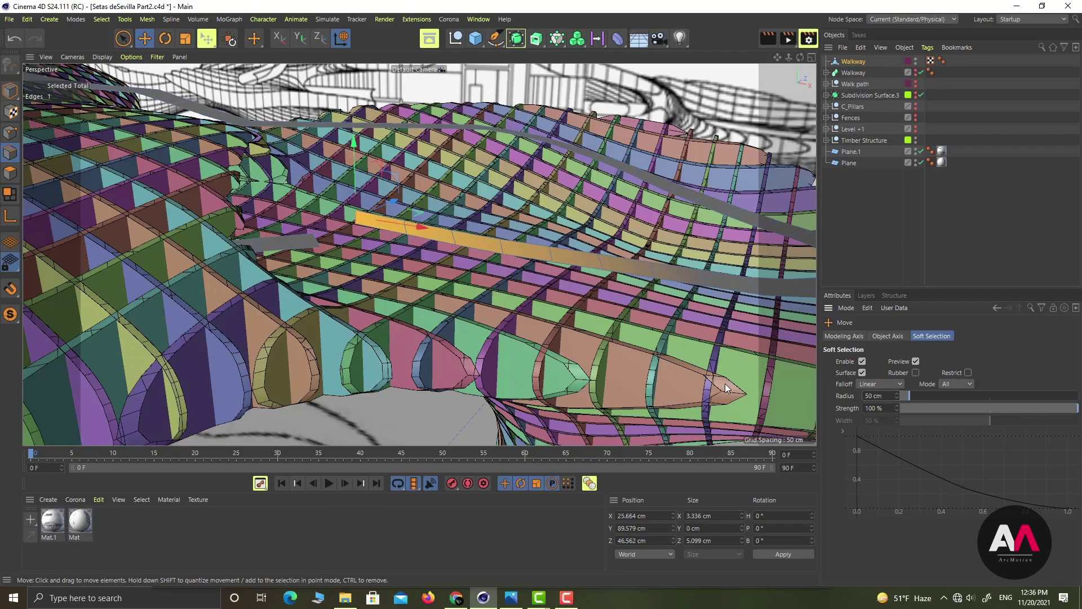
Lower the outside path's open end edge with soft selection to about Y 86.5 cm, towards the inside path's height
drag(354, 168, 351, 196)
mouse_move(326, 222)
alt+right_down()
mouse_move(367, 212)
mouse_move(324, 237)
alt+right_up()
alt+drag(317, 305, 314, 253)
alt+right_drag(314, 253, 334, 232)
alt+drag(334, 232, 317, 251)
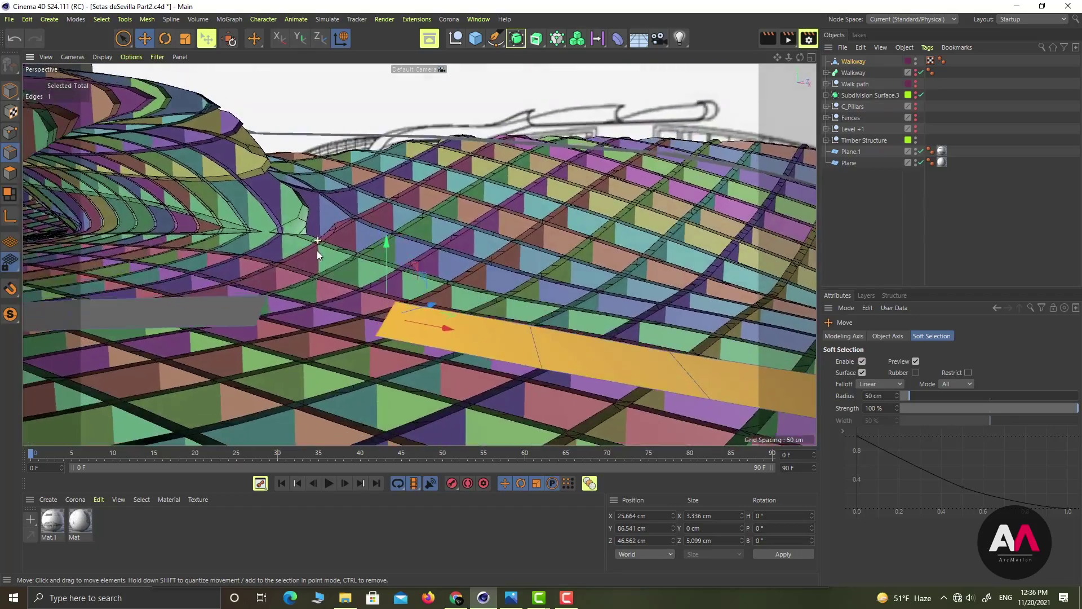
Select all points of the Walkway mesh and disable soft selection, with the gap between the two path ends in view
alt+right_drag(316, 251, 282, 273)
alt+middle_drag(356, 266, 419, 255)
alt+right_drag(419, 255, 451, 251)
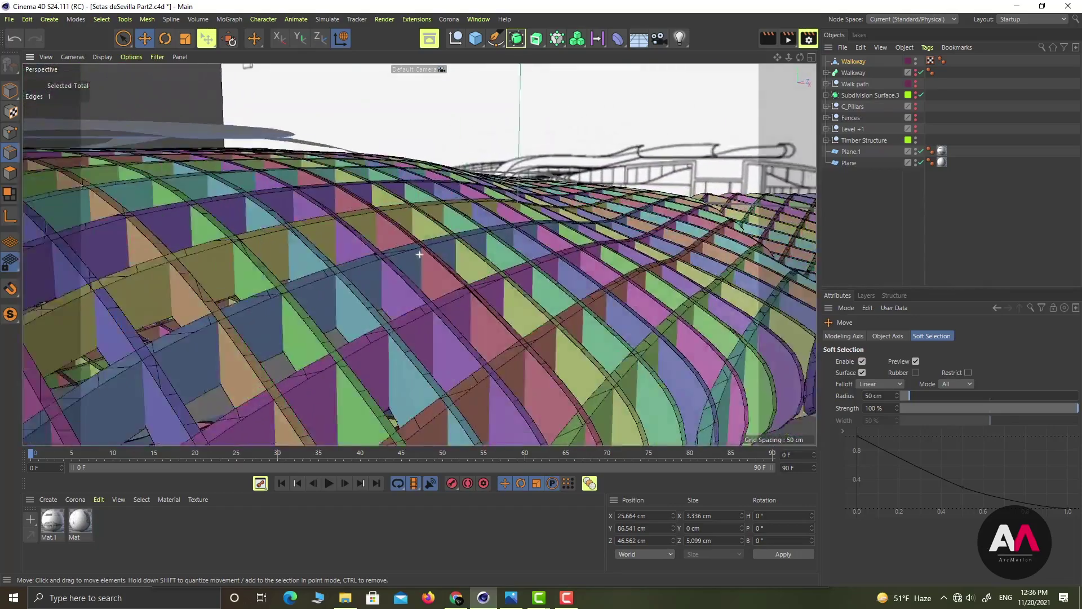
alt+middle_drag(491, 248, 379, 309)
alt+right_drag(364, 318, 400, 309)
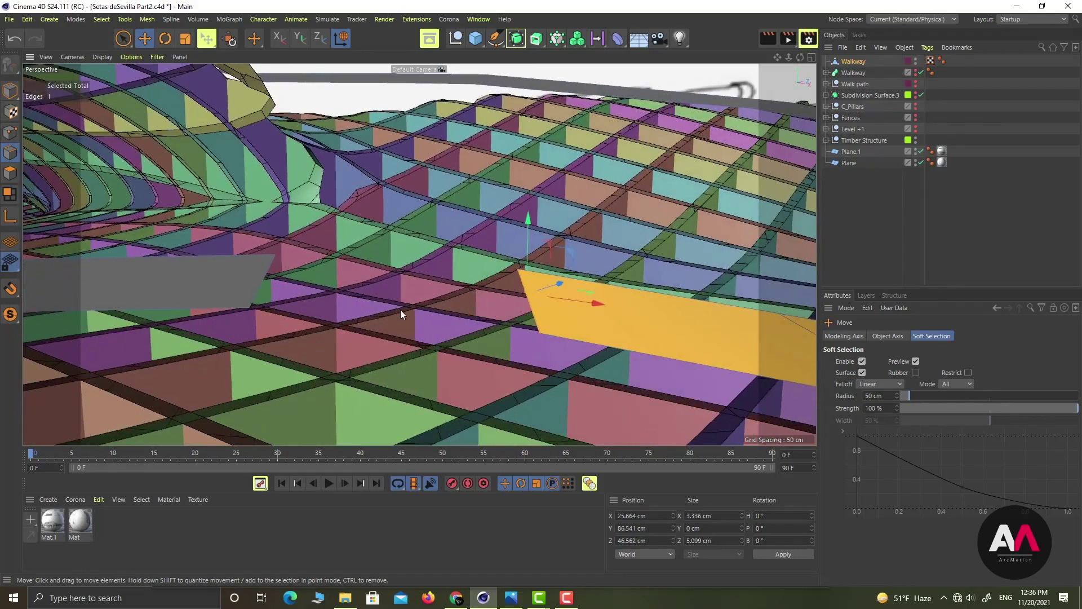
alt+drag(401, 309, 444, 299)
alt+right_drag(431, 274, 426, 288)
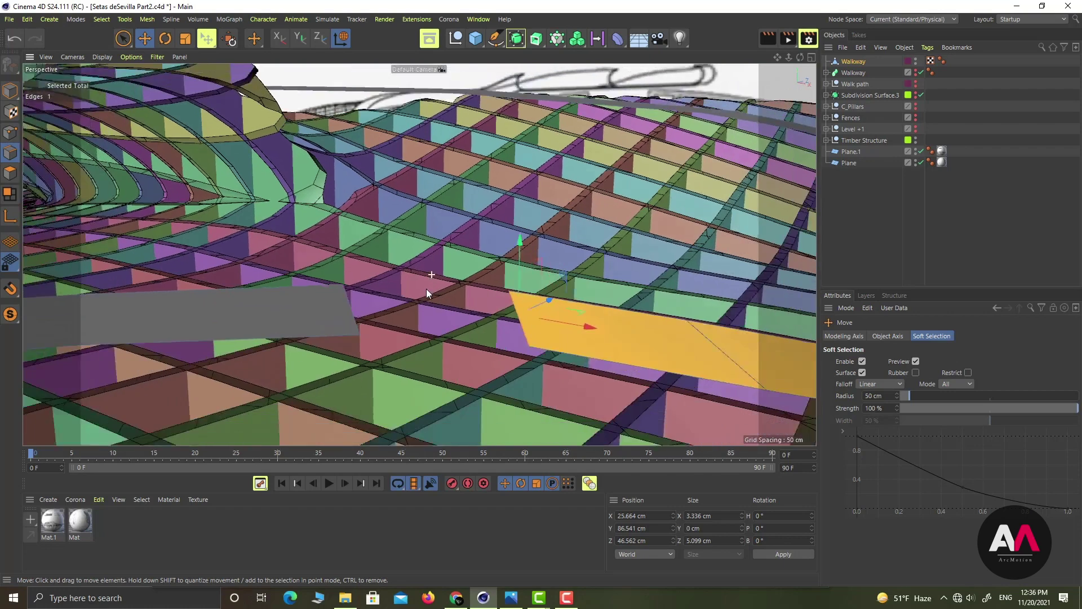
alt+drag(426, 288, 251, 221)
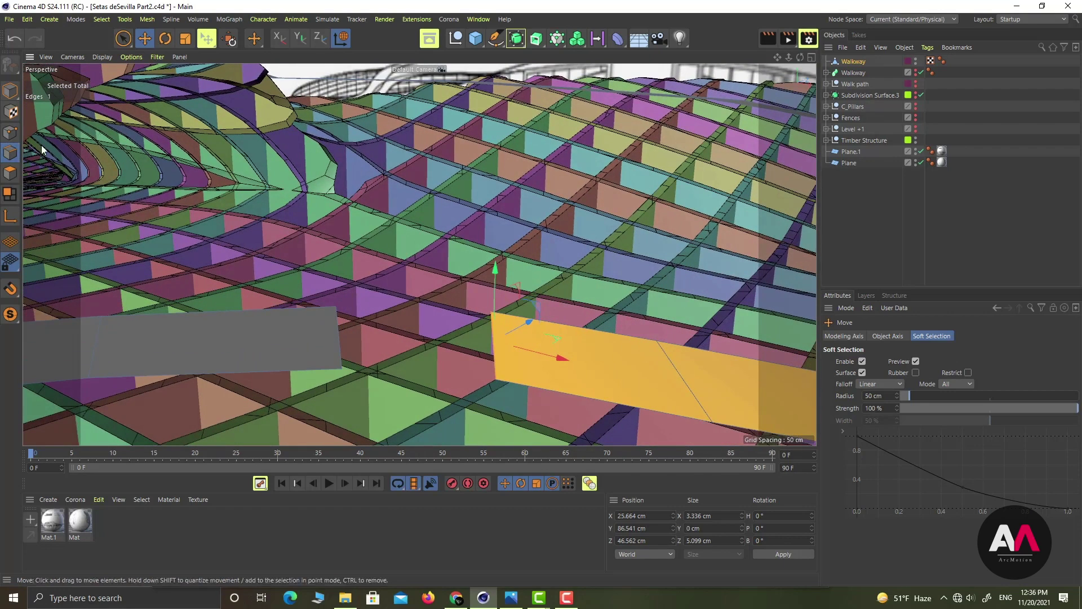
click(10, 133)
key(ctrl+a)
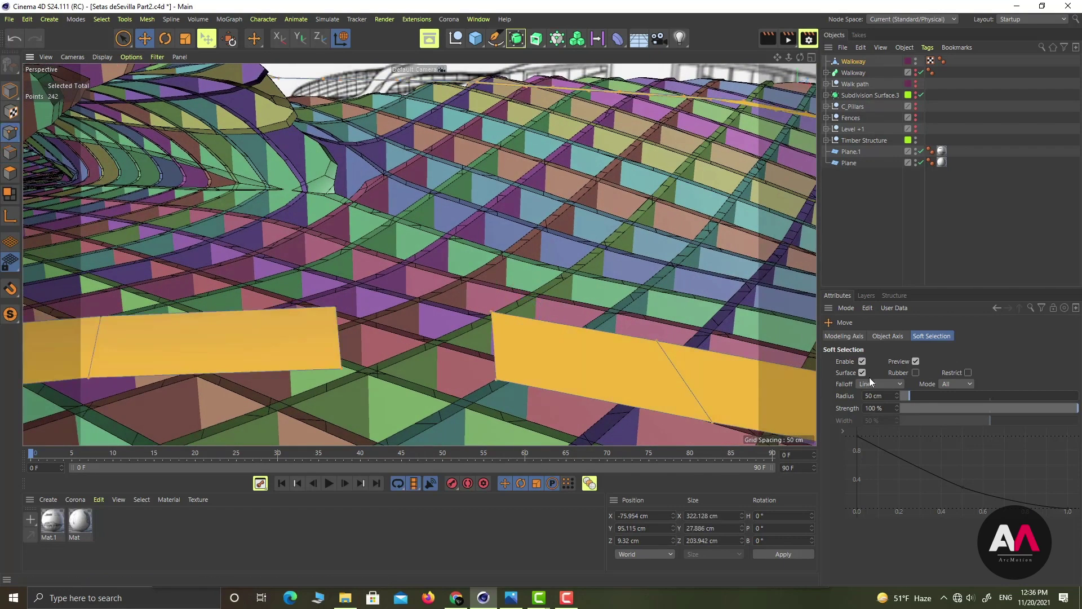
click(863, 361)
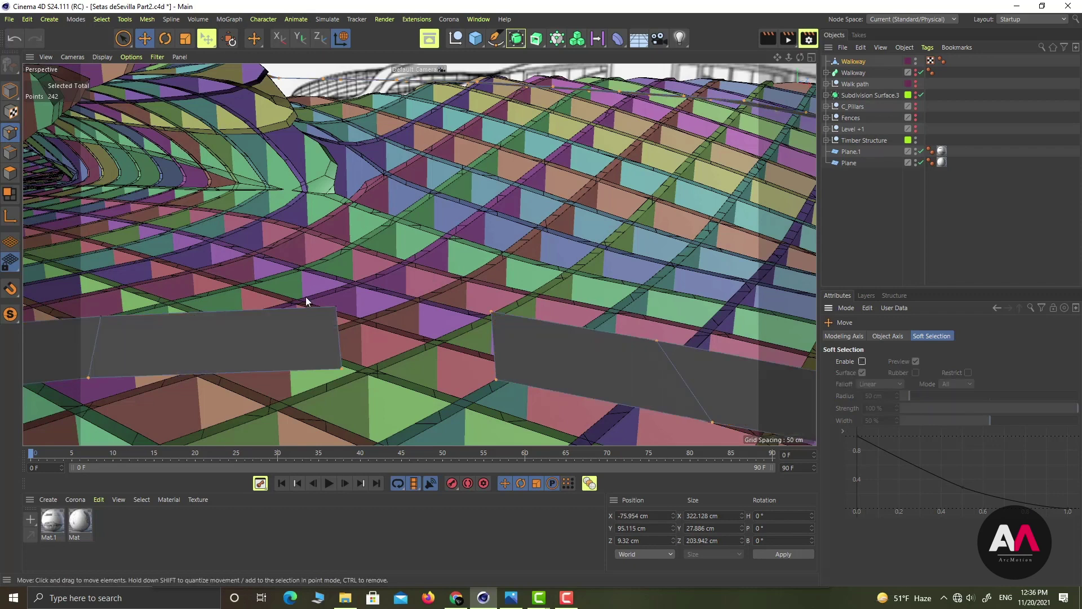
Fill the gap between the inside and outside path ends with a four-sided polygon using the Polygon Pen
right_click(402, 249)
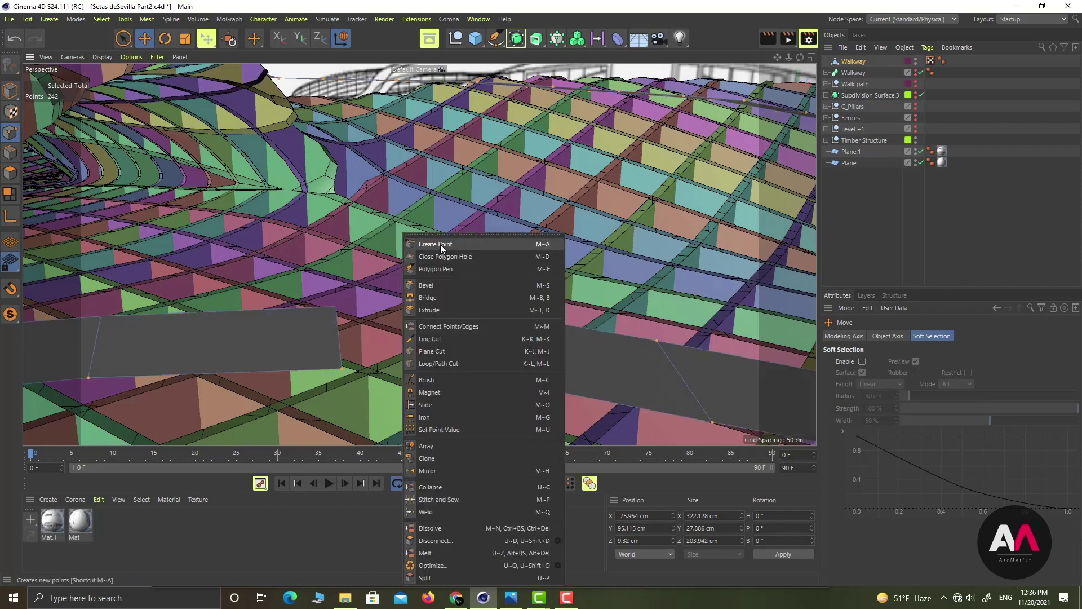
click(431, 268)
click(343, 371)
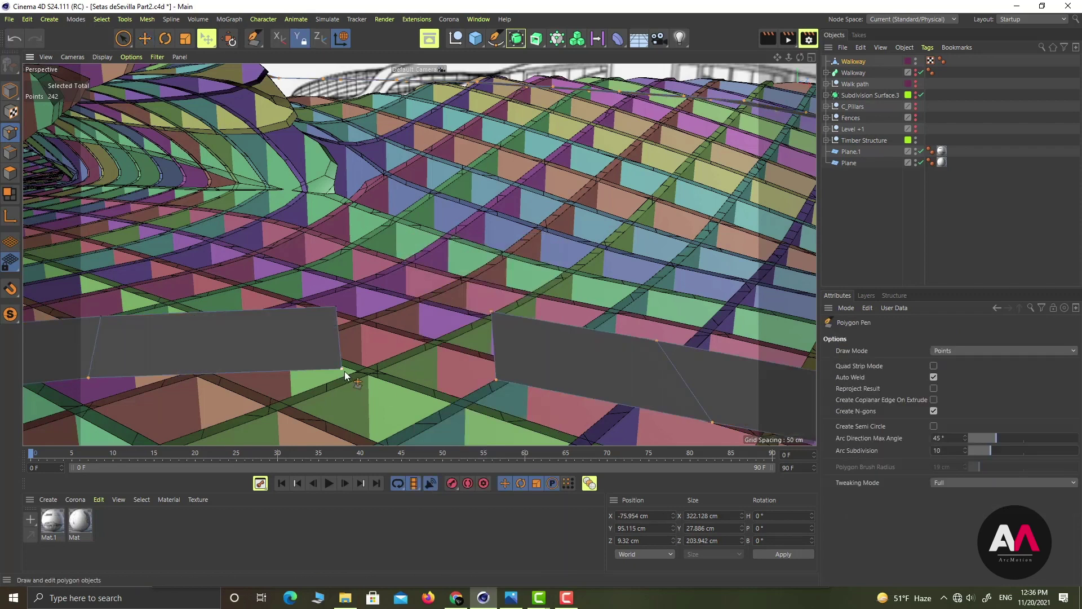
drag(496, 383, 494, 379)
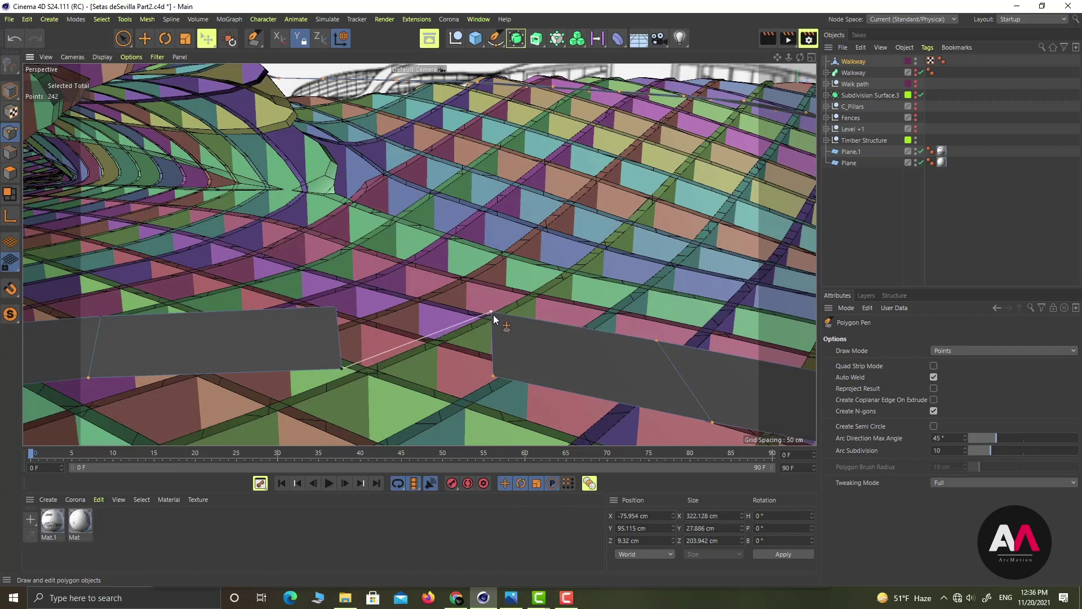
click(337, 308)
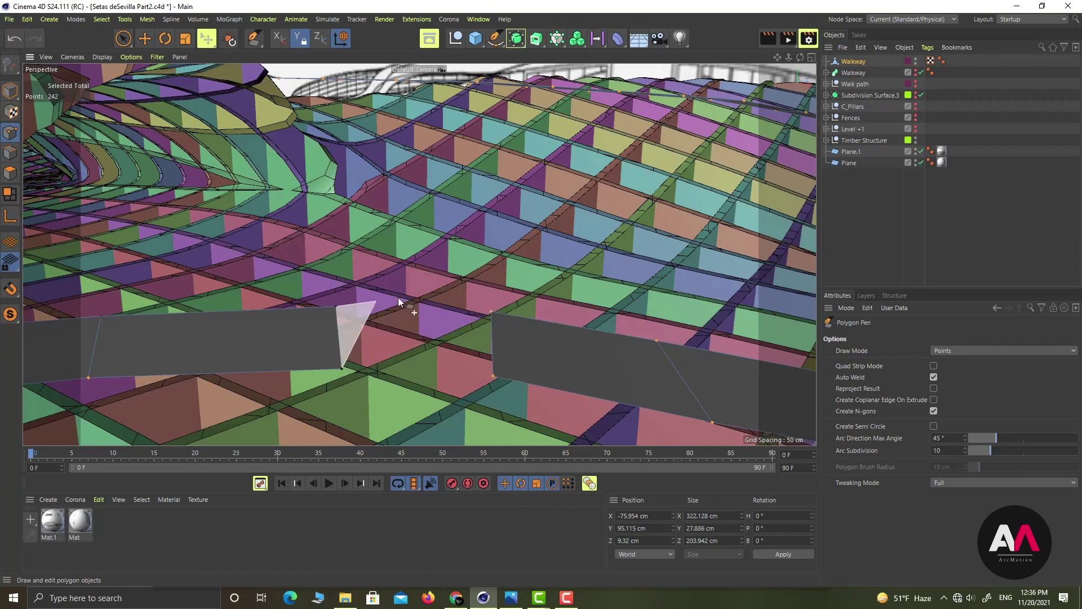
click(493, 311)
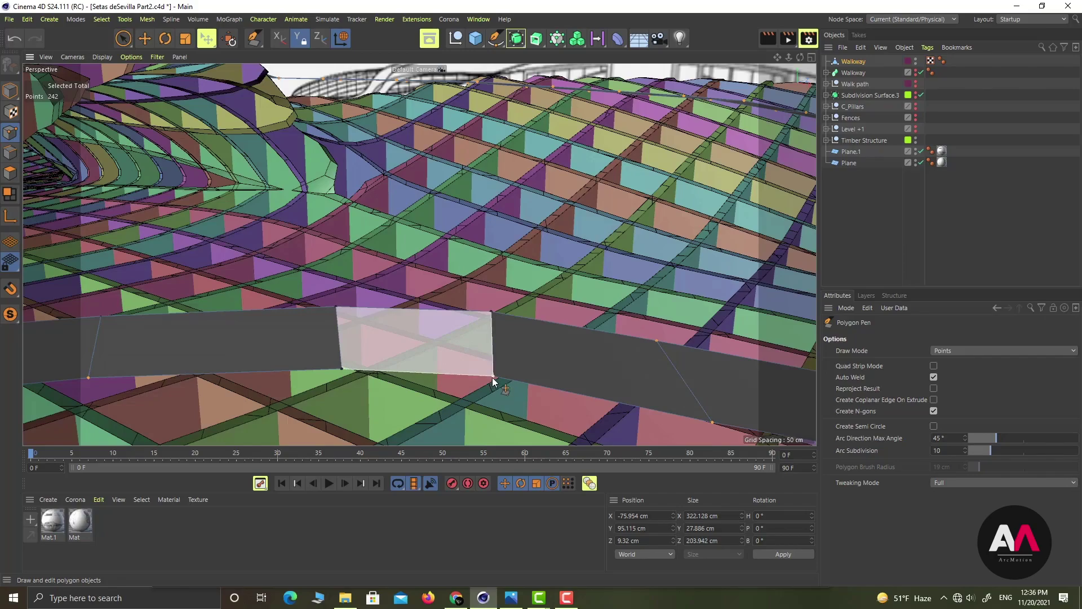
click(492, 375)
click(342, 373)
Inspect the walkway across the timber roof to find the remaining gap between path ends
alt+drag(435, 330, 505, 313)
scroll(505, 312, down, 8)
alt+drag(255, 262, 482, 198)
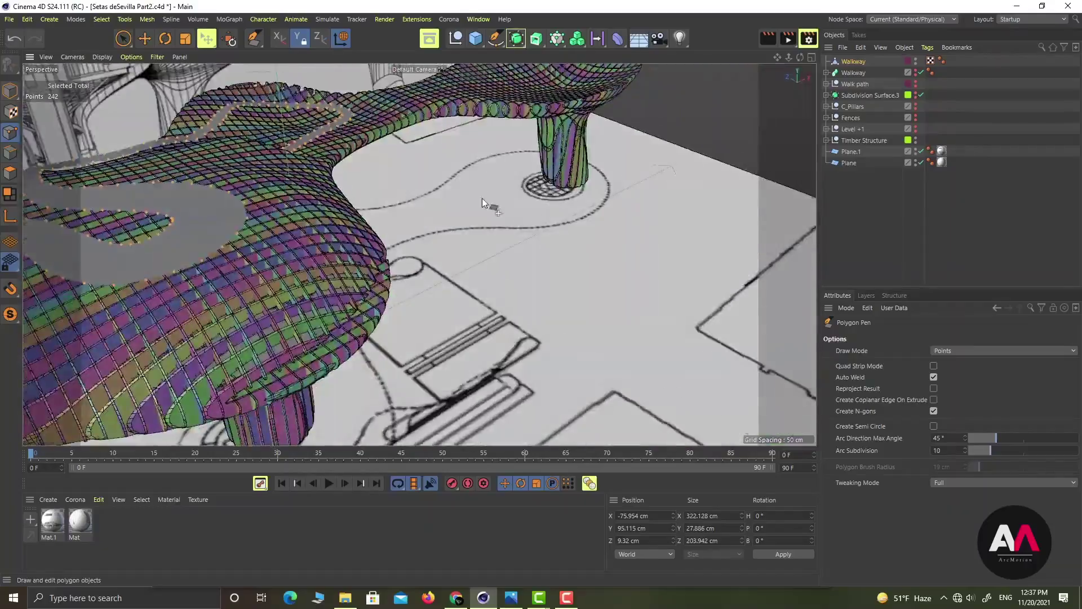
scroll(482, 198, down, 8)
scroll(339, 255, up, 8)
scroll(396, 264, up, 2)
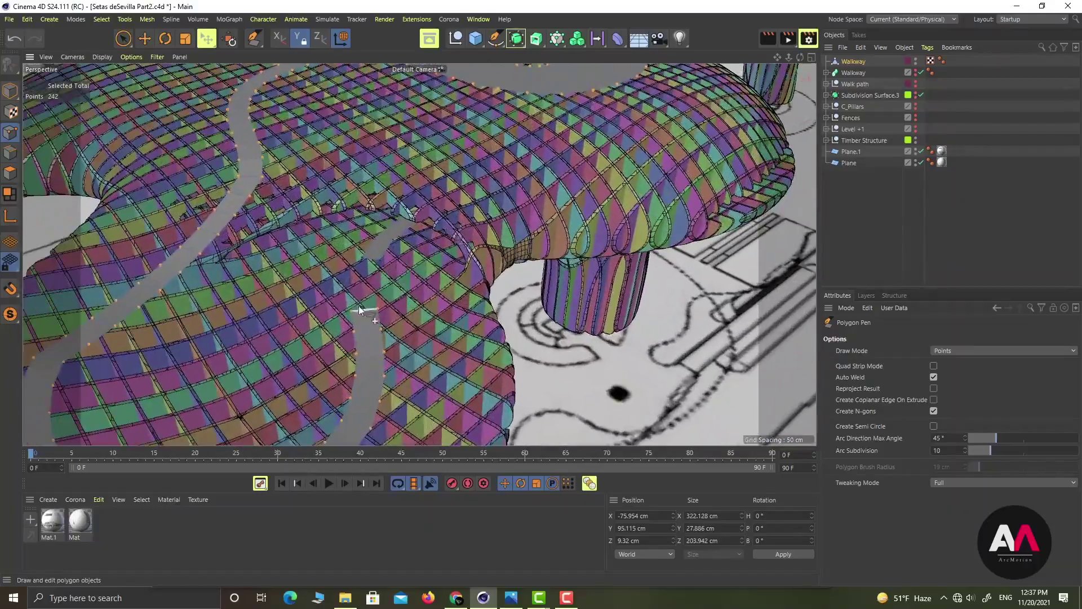
alt+drag(358, 306, 558, 191)
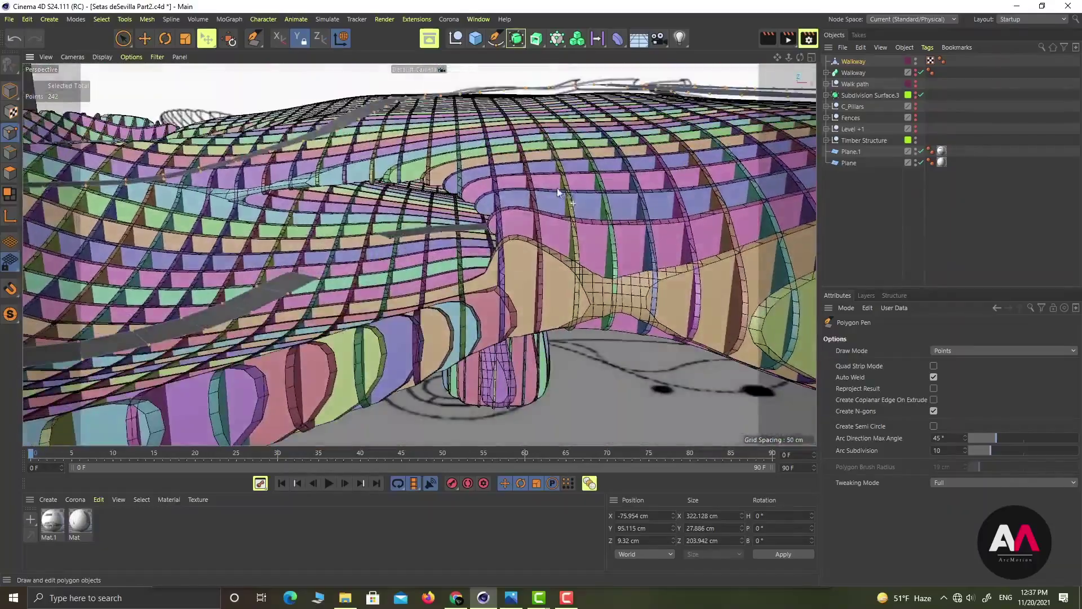
Select the path's open end edge at about X -159 cm, Z -50 cm in the Top view with Live Selection
click(124, 38)
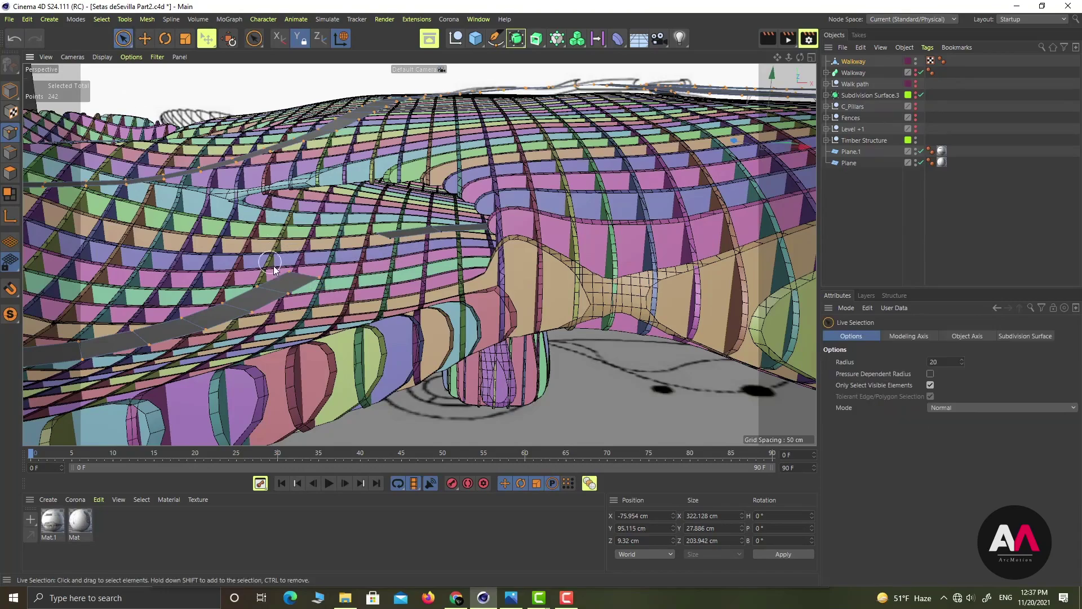
scroll(300, 267, up, 3)
click(812, 56)
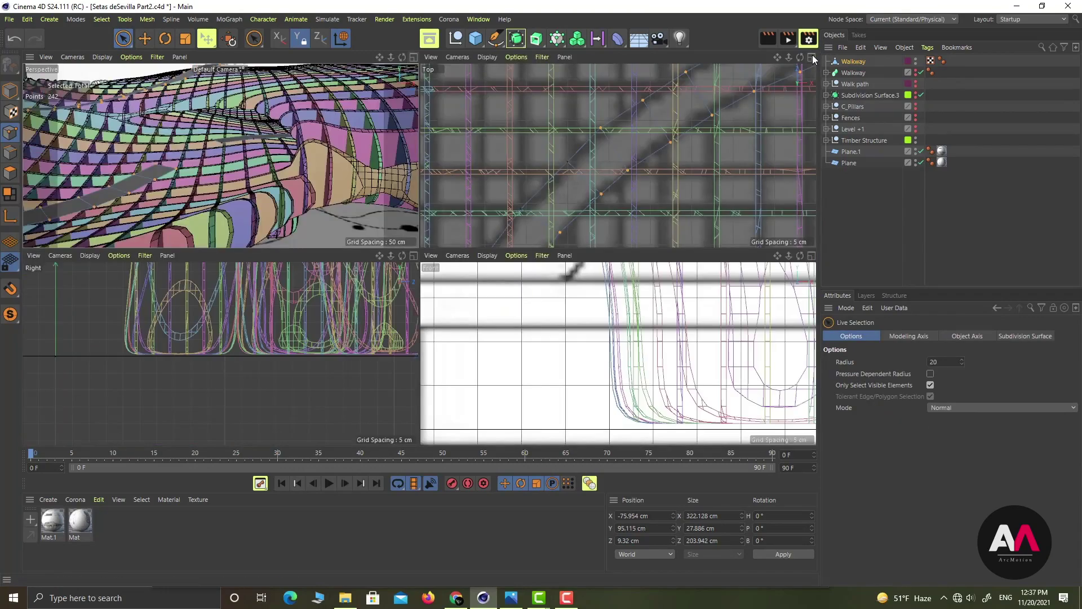
middle_click(710, 153)
scroll(625, 205, down, 10)
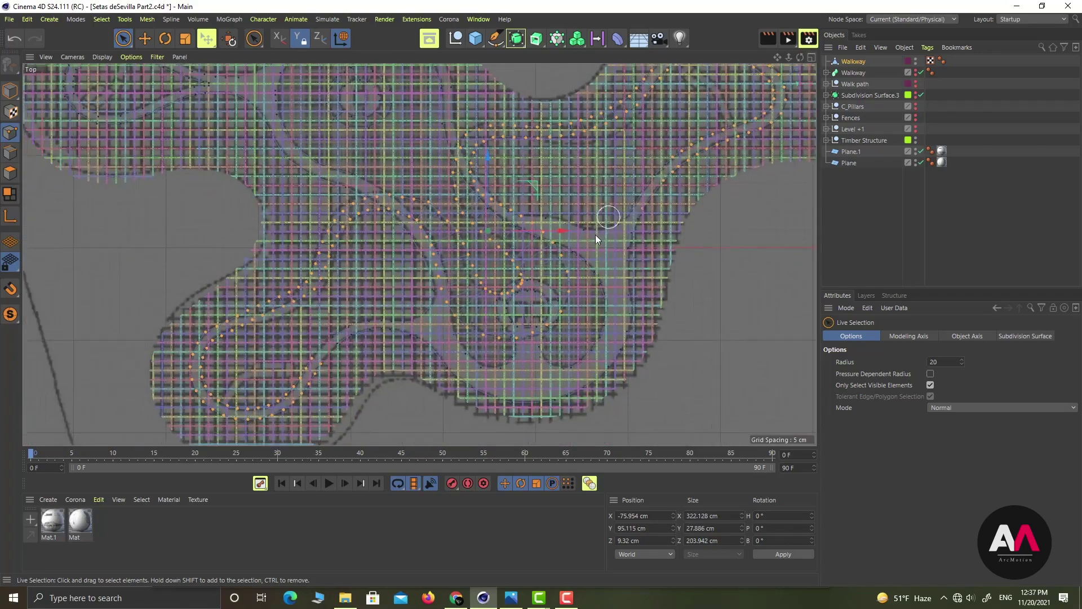
scroll(453, 314, up, 8)
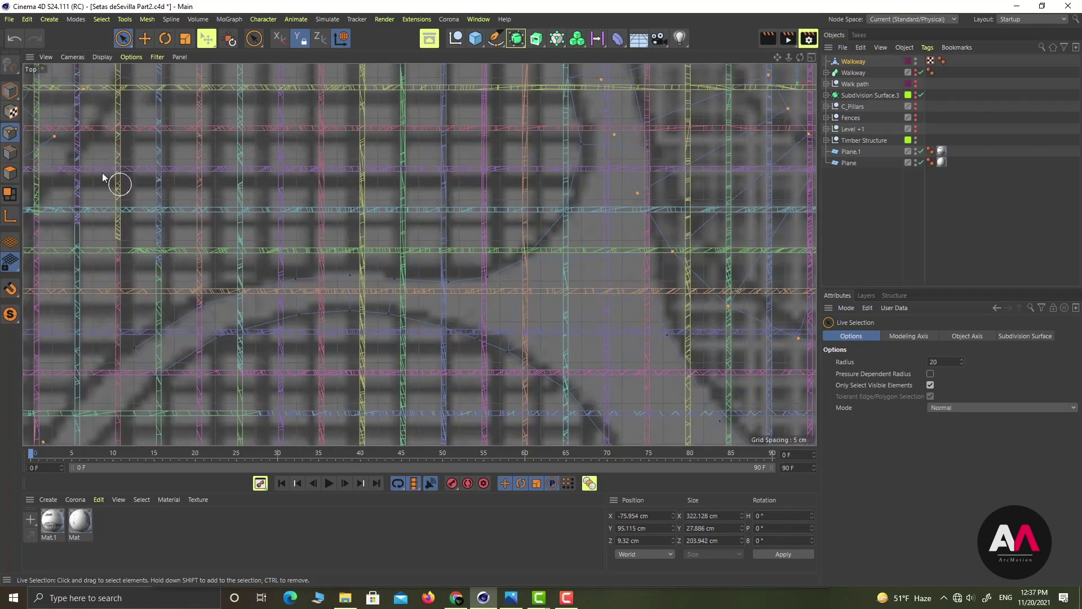
click(8, 152)
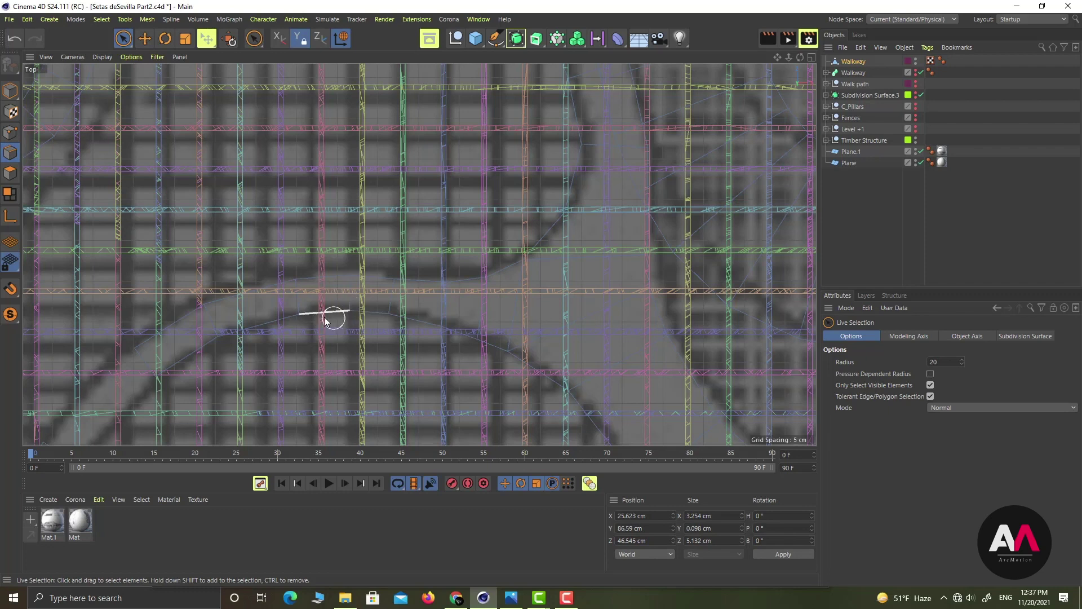
click(146, 368)
alt+middle_drag(242, 316, 546, 130)
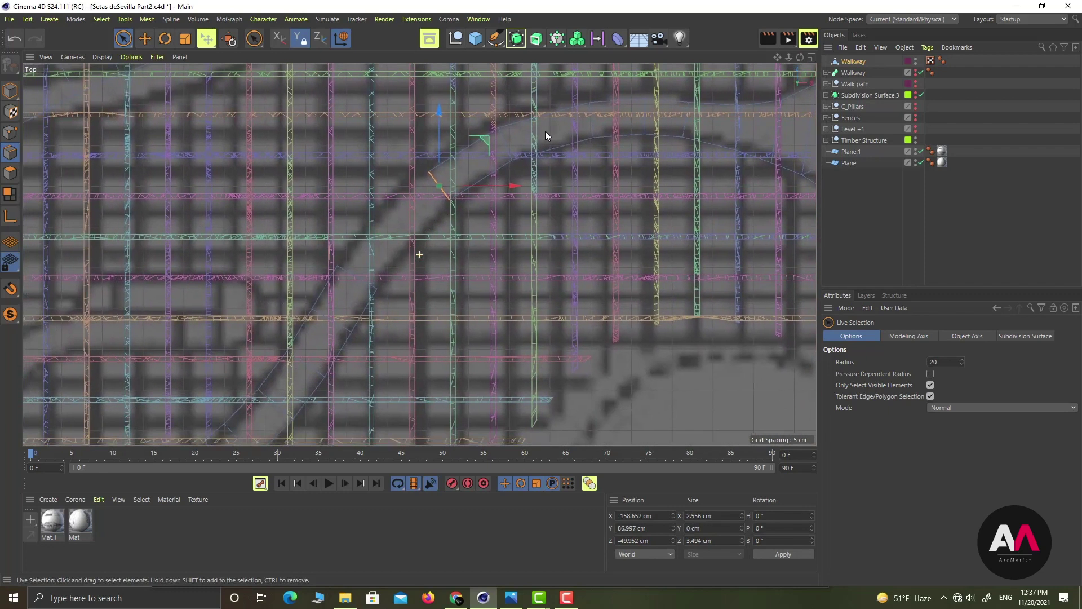
scroll(451, 186, up, 2)
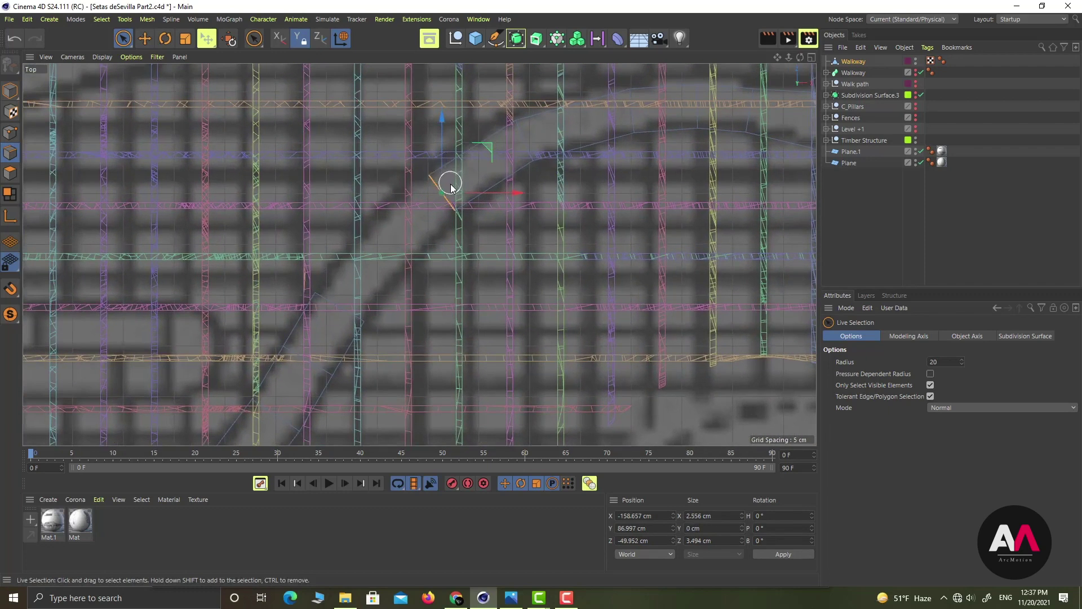
Extrude the walkway's open end edge by two segments along the curved reference path, rotating and widening it to match the bend
key(e)
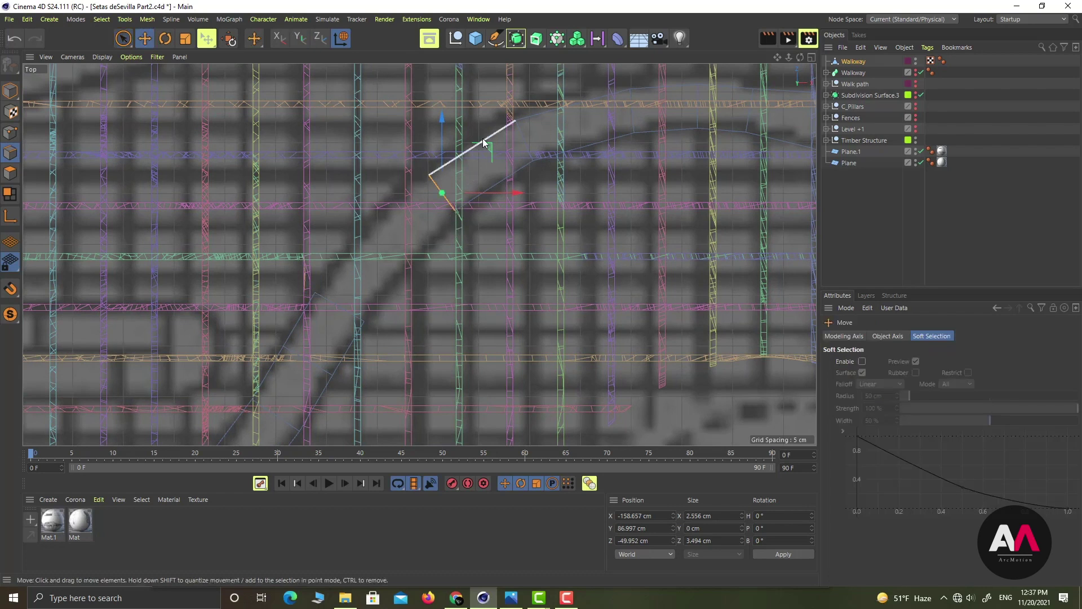
drag(486, 150, 448, 188)
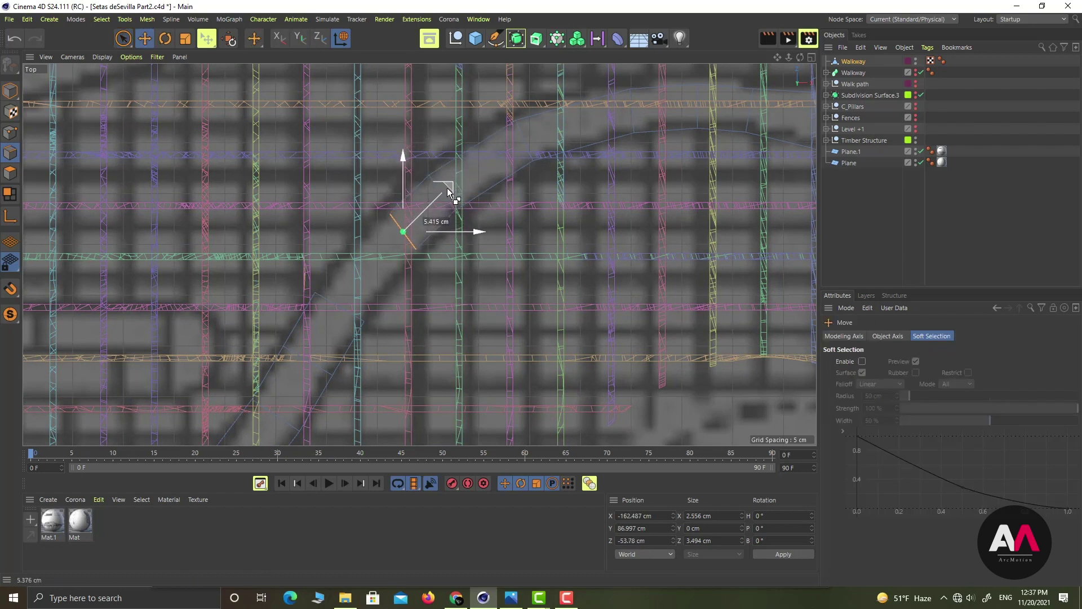
key(r)
drag(443, 260, 448, 252)
key(e)
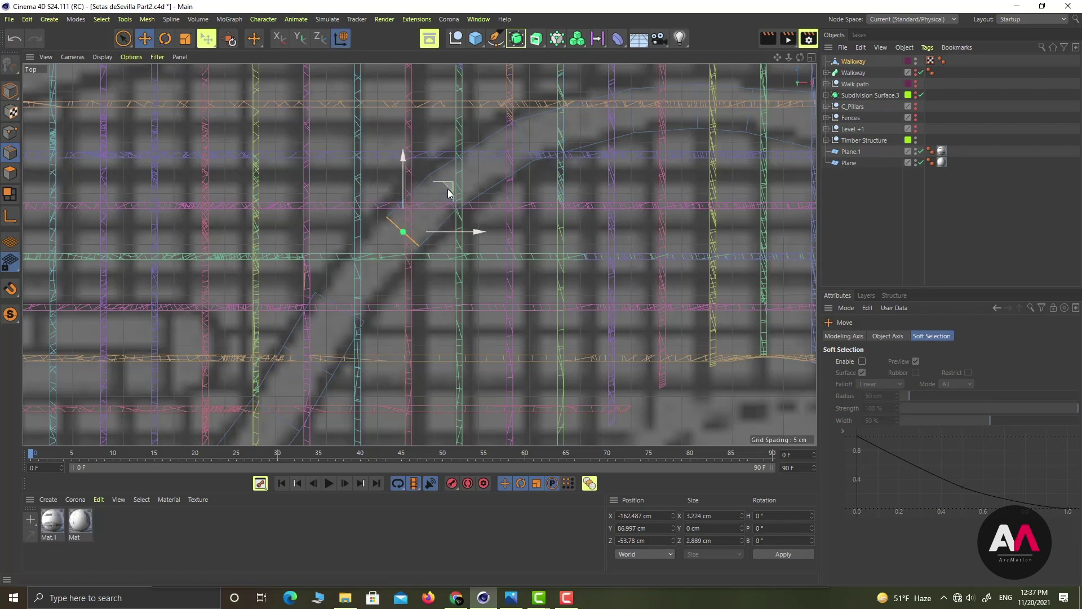
drag(448, 188, 412, 228)
key(t)
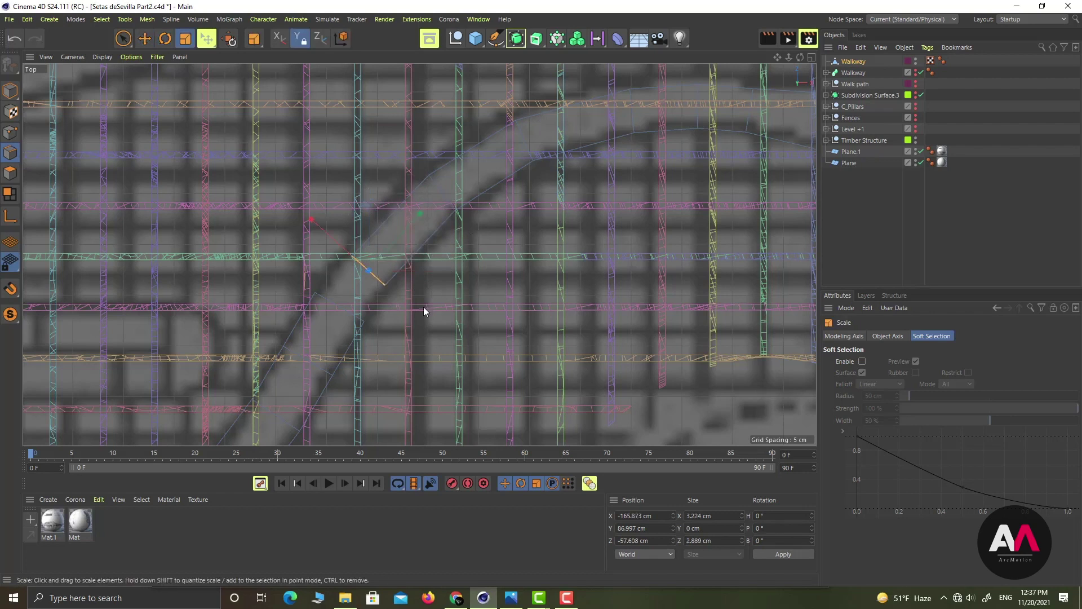
drag(311, 220, 295, 215)
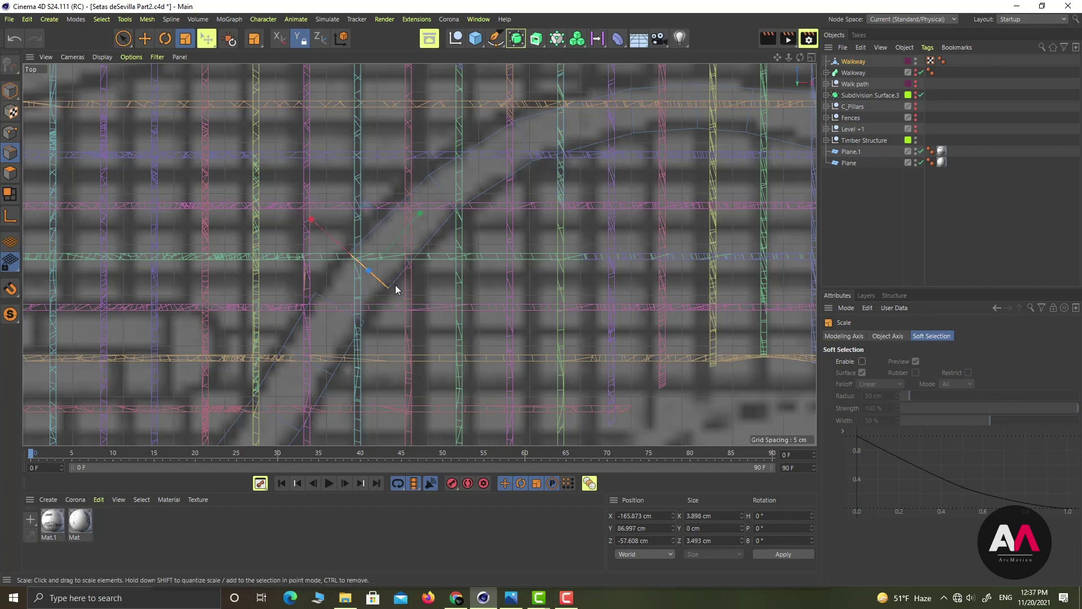
In the perspective view, lower the upper walkway section's end edge by about 1 cm with soft selection enabled at a 50 cm radius
click(812, 57)
click(414, 57)
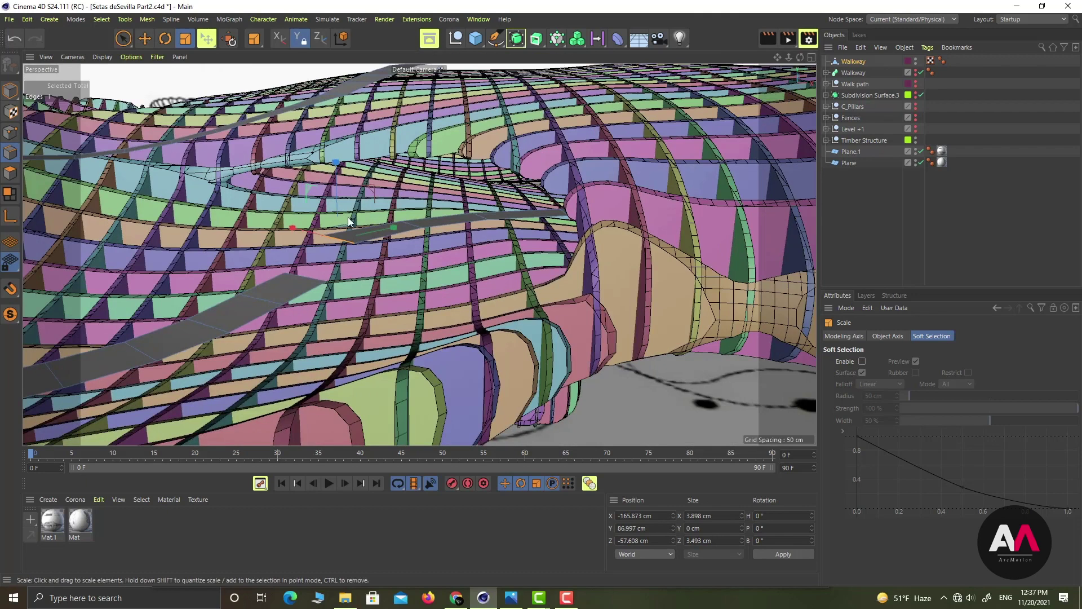
scroll(347, 235, up, 5)
alt+drag(320, 241, 310, 331)
click(310, 330)
click(144, 38)
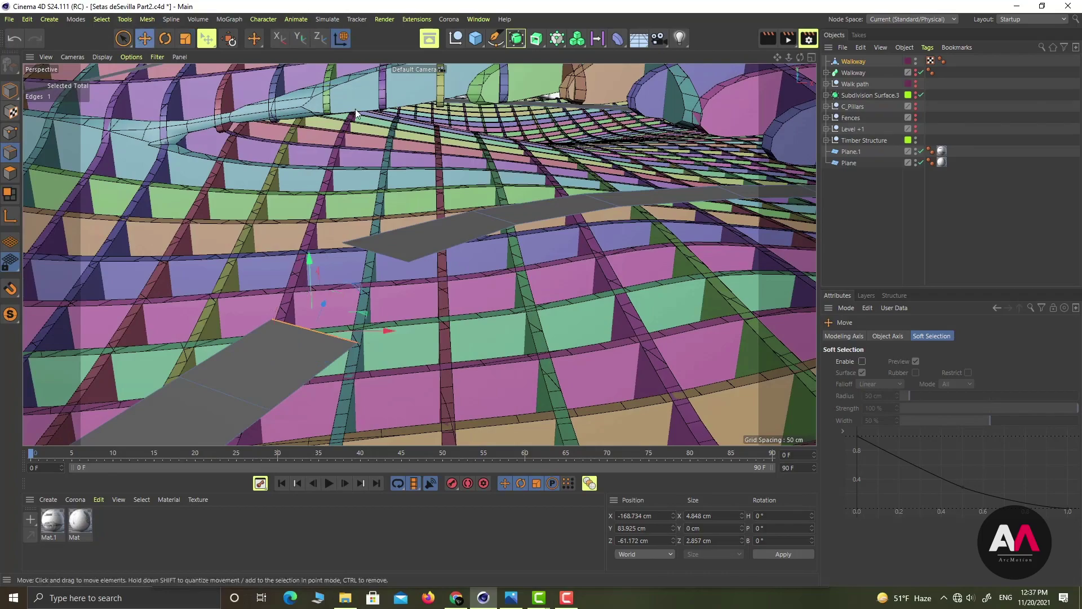
click(862, 361)
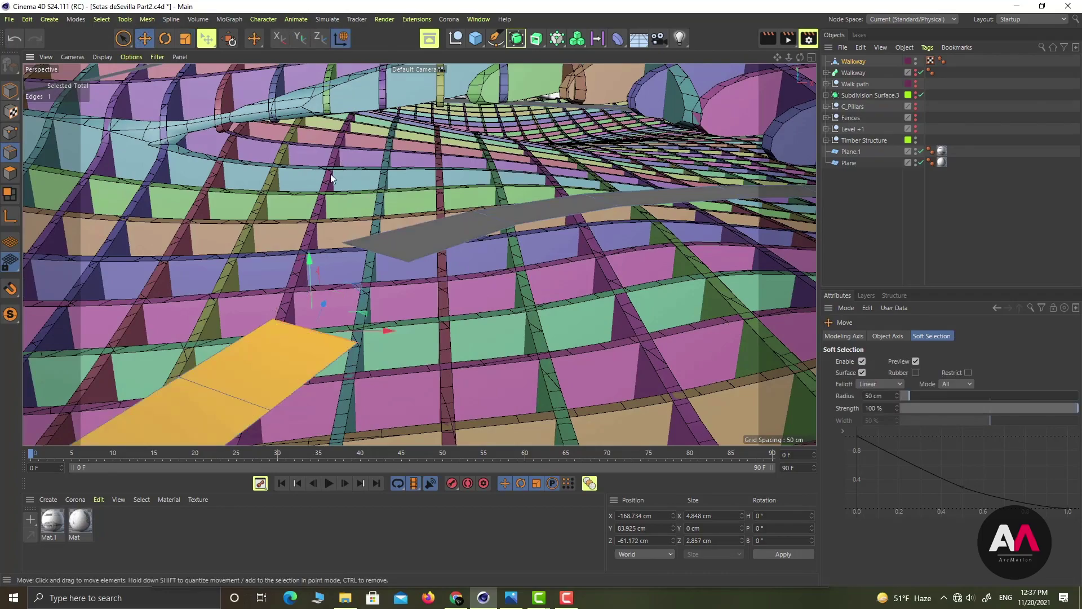
alt+drag(331, 173, 320, 190)
alt+drag(275, 239, 370, 229)
click(366, 226)
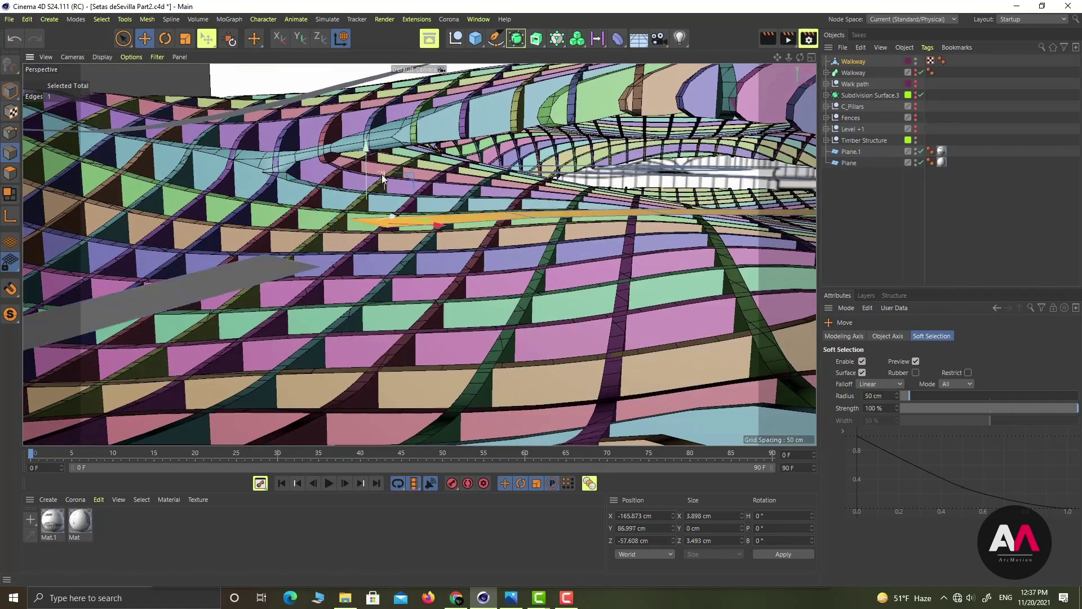
drag(367, 168, 364, 260)
Close the gap between the two walkway sections with a four-sided polygon using the Polygon Pen
right_click(364, 259)
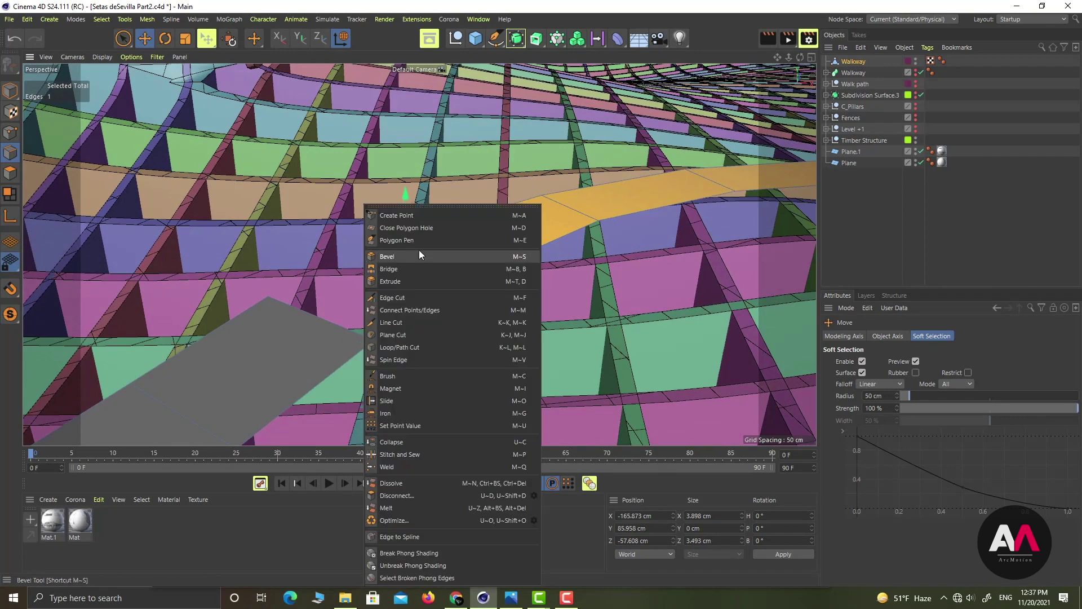
click(423, 241)
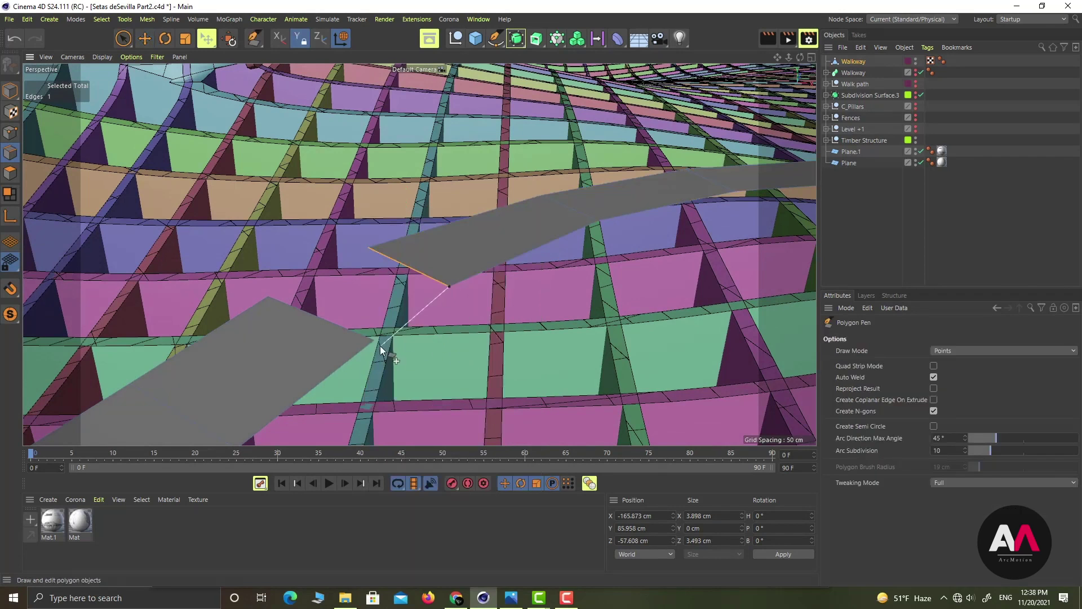
click(365, 248)
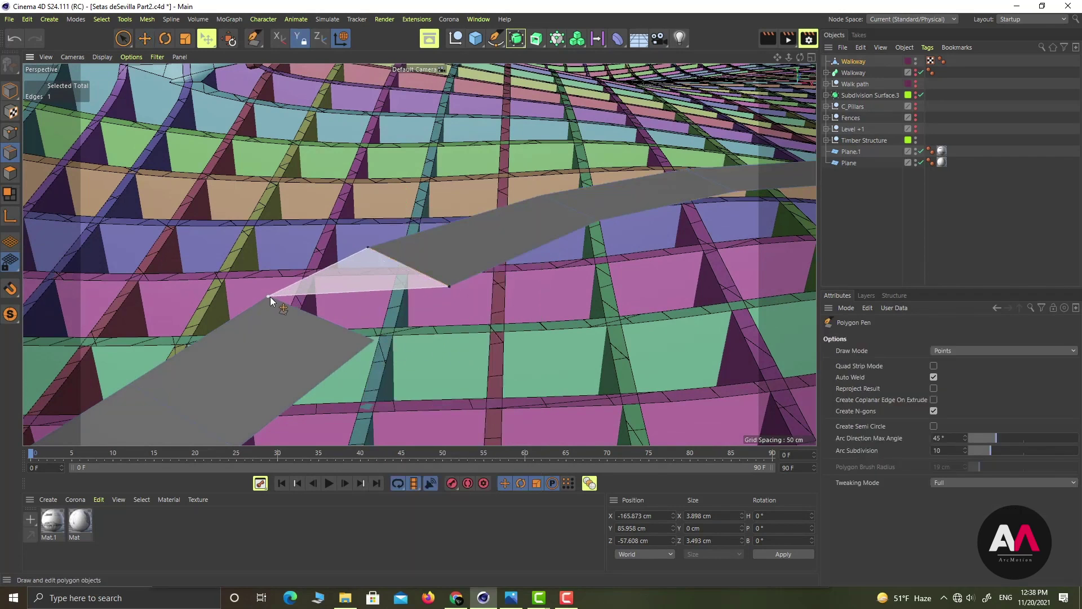
click(269, 296)
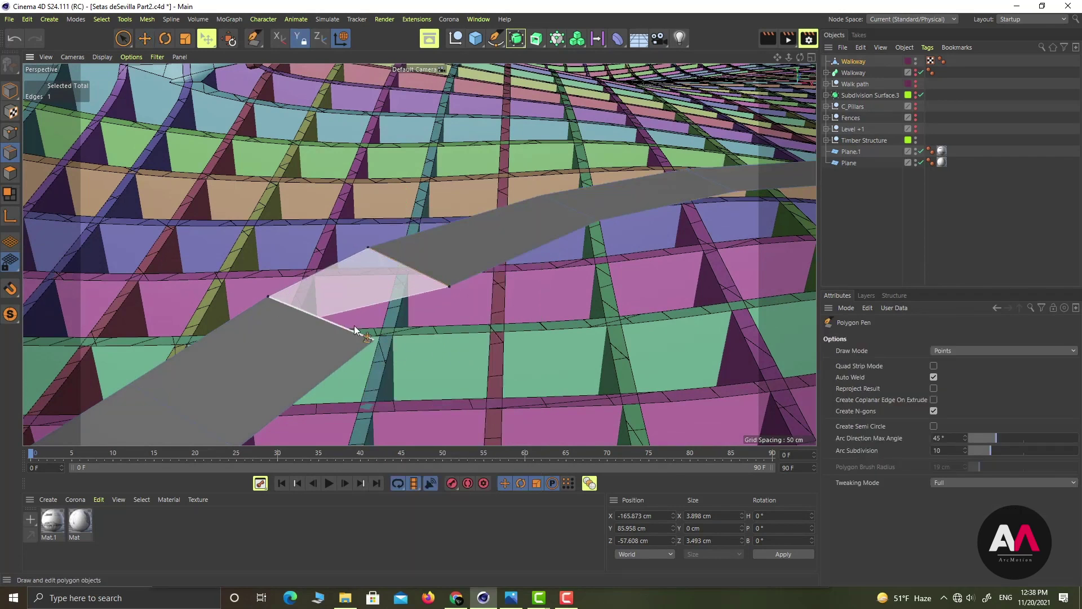
click(449, 286)
scroll(441, 238, down, 5)
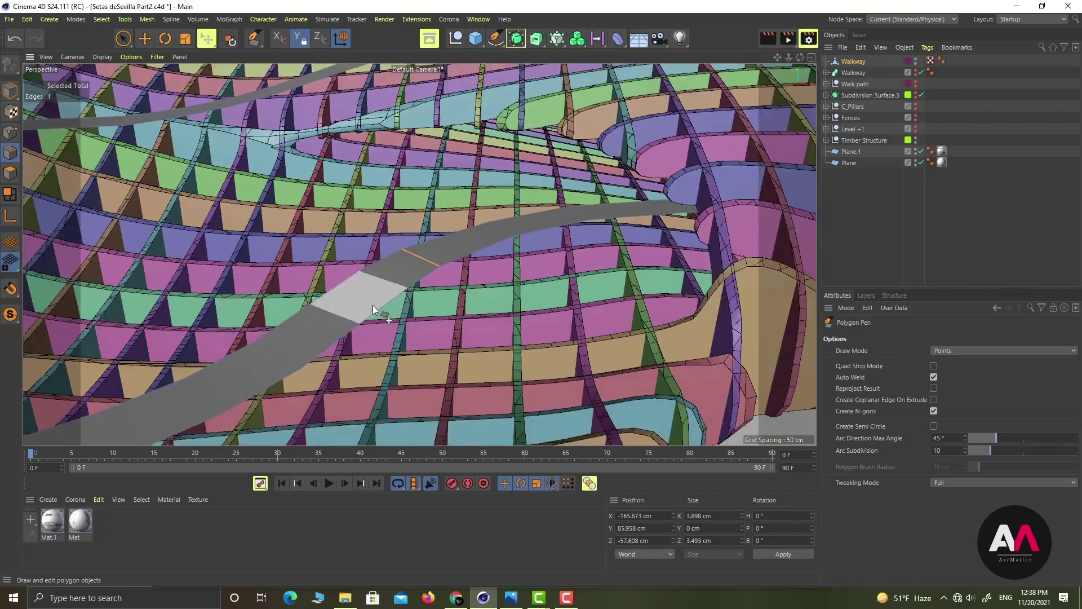
alt+drag(373, 305, 412, 291)
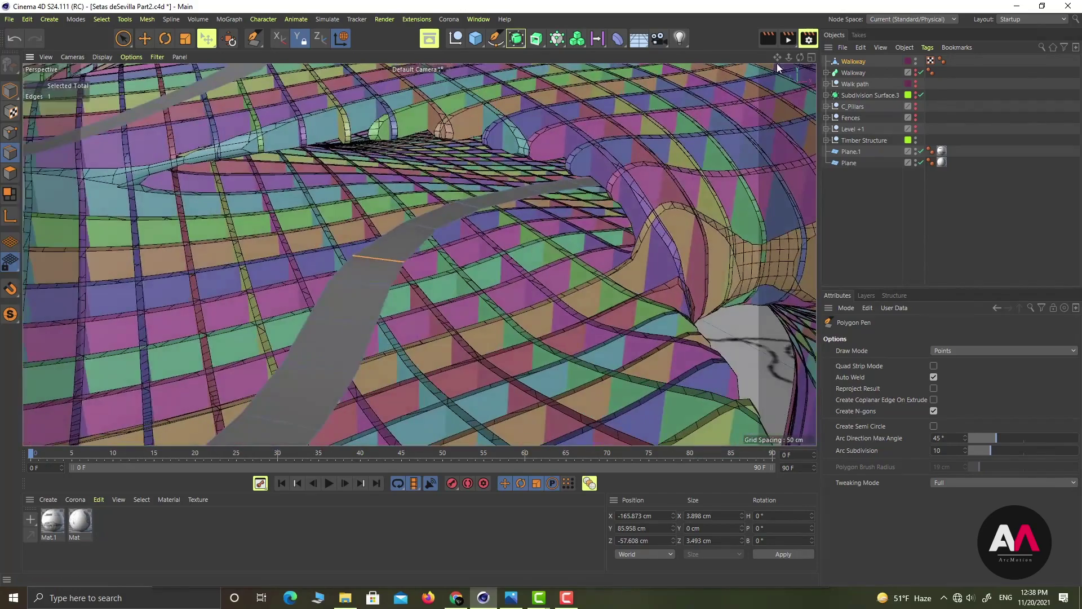
Select all points of the Walkway mesh and run Optimize on them
click(853, 61)
click(10, 132)
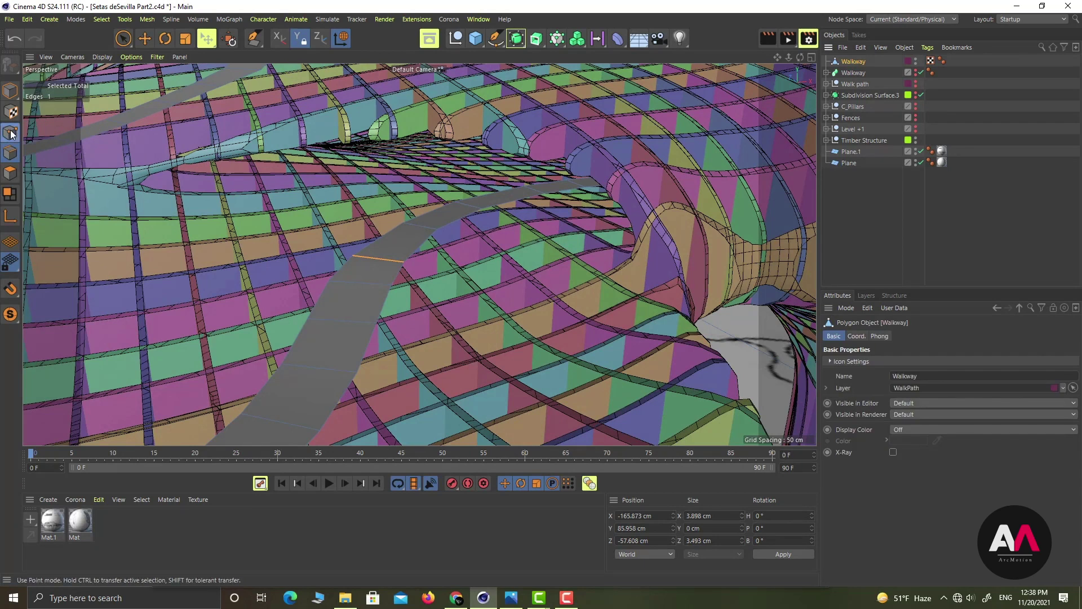
key(ctrl+a)
right_click(471, 226)
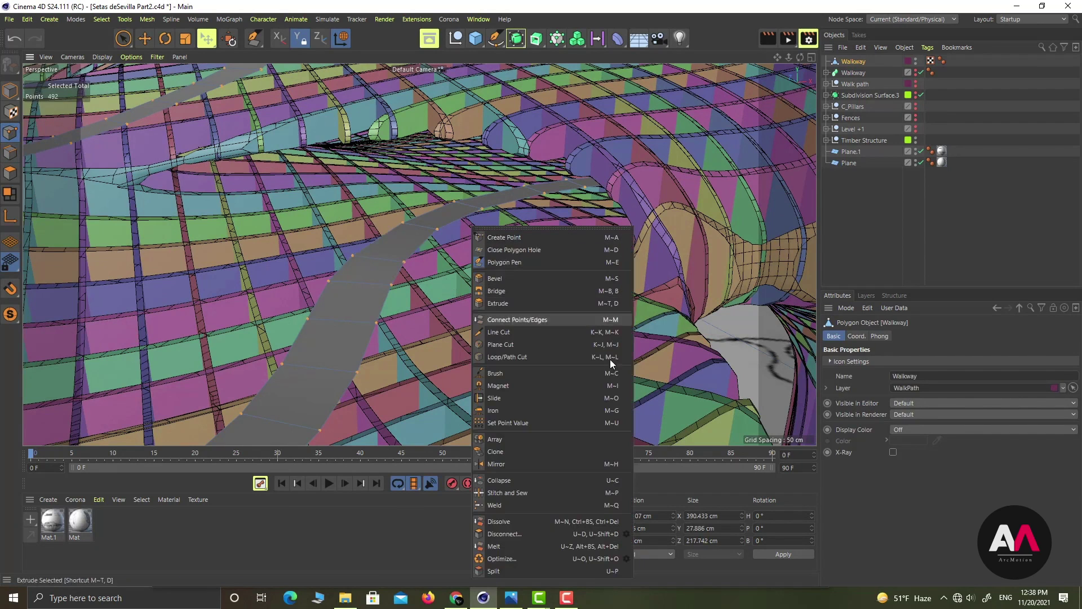
click(523, 558)
Examine how the whole walkway sits on the timber canopy from a distance and up close
scroll(424, 235, down, 8)
mouse_move(423, 235)
alt+mouse_down()
mouse_move(441, 244)
mouse_move(434, 229)
alt+mouse_up()
alt+middle_drag(435, 229, 420, 255)
mouse_move(419, 255)
alt+mouse_down()
mouse_move(331, 351)
mouse_move(468, 196)
alt+mouse_up()
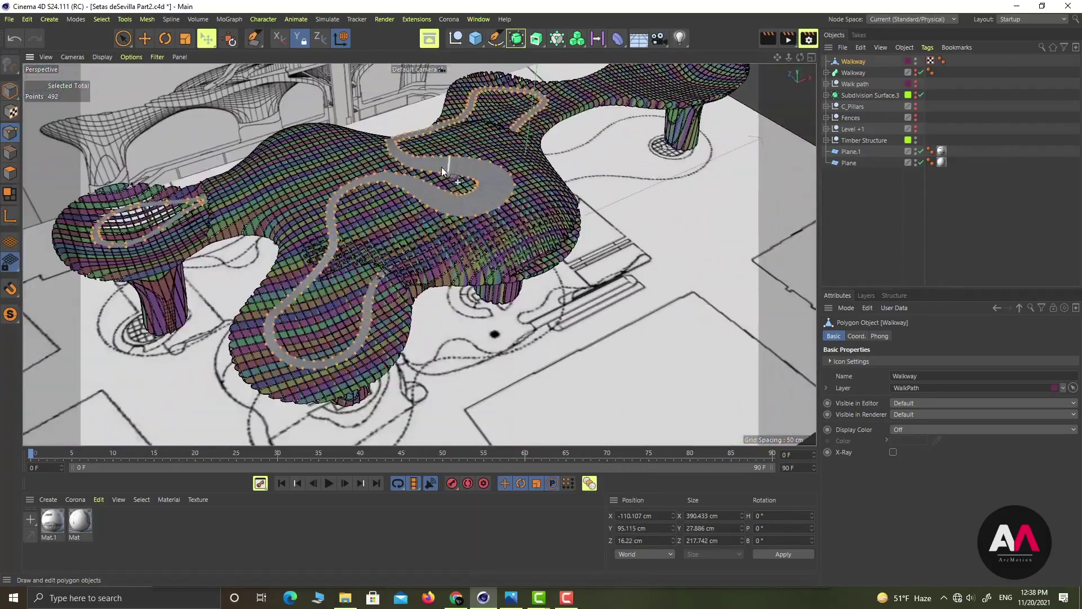
scroll(441, 167, up, 3)
scroll(381, 290, up, 2)
scroll(425, 261, up, 3)
alt+drag(377, 298, 409, 255)
scroll(410, 271, up, 2)
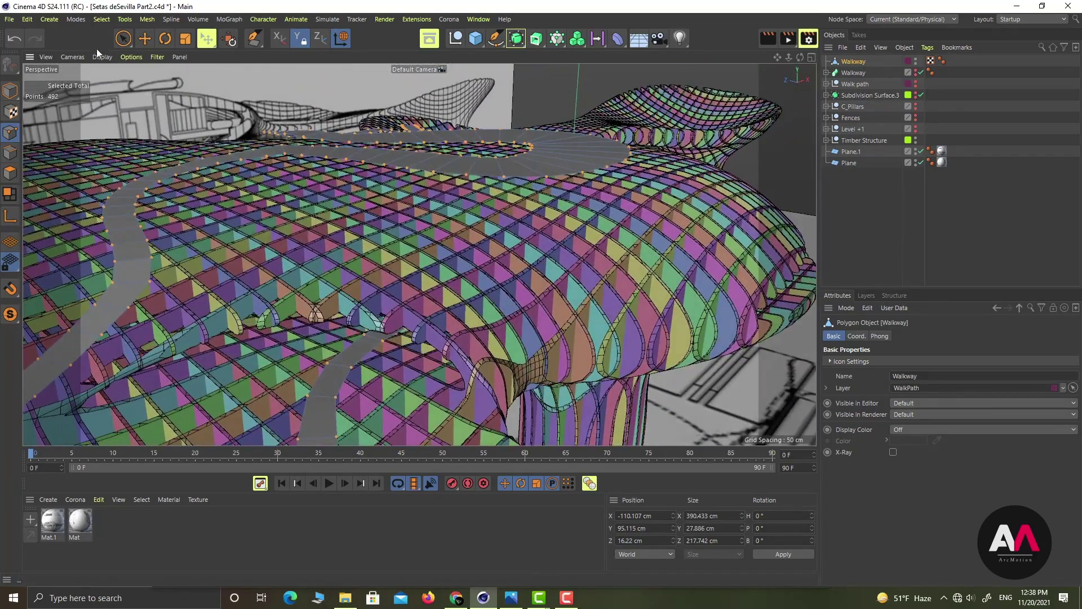
Lower the entire Walkway object slightly to a Y position of 44.834 cm and check its fit over the canopy
click(10, 90)
click(144, 38)
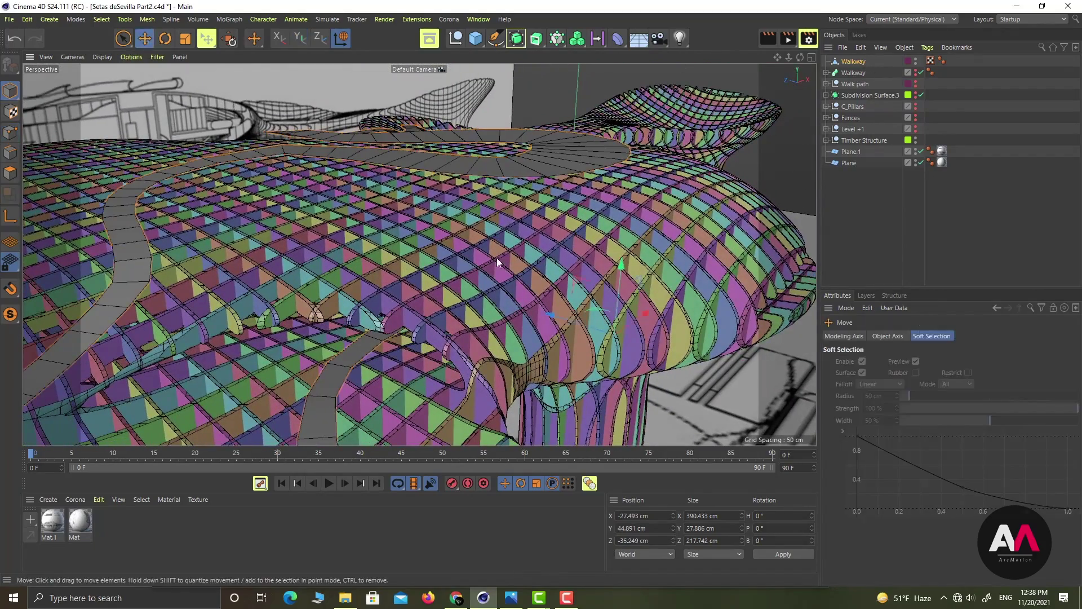
alt+drag(496, 258, 613, 269)
alt+drag(502, 157, 363, 222)
scroll(553, 209, down, 3)
alt+drag(526, 269, 526, 298)
alt+middle_drag(527, 299, 419, 254)
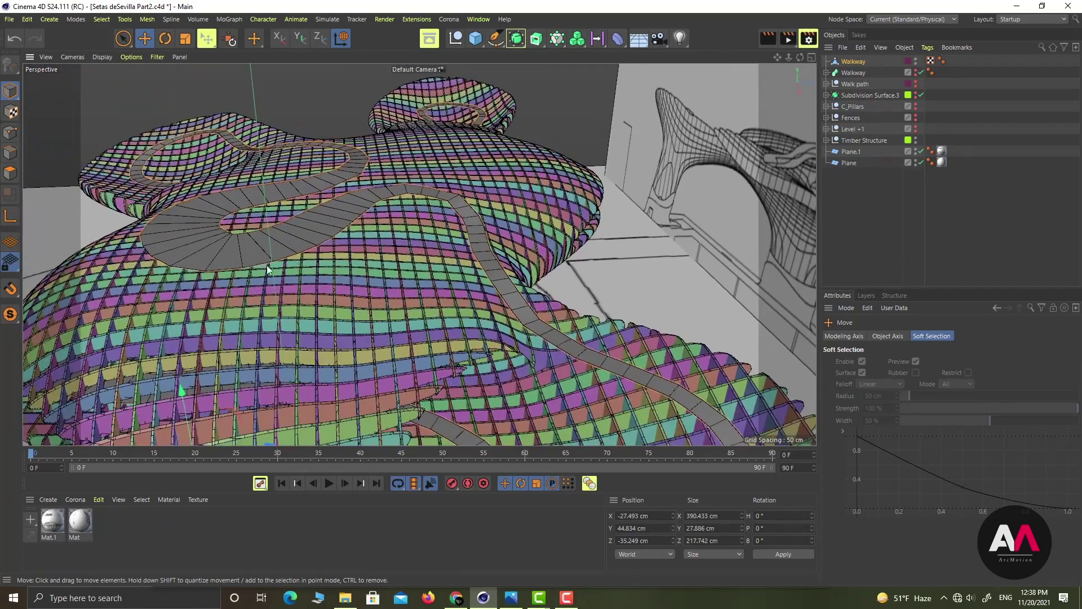
alt+right_drag(268, 265, 254, 310)
alt+right_drag(359, 379, 432, 337)
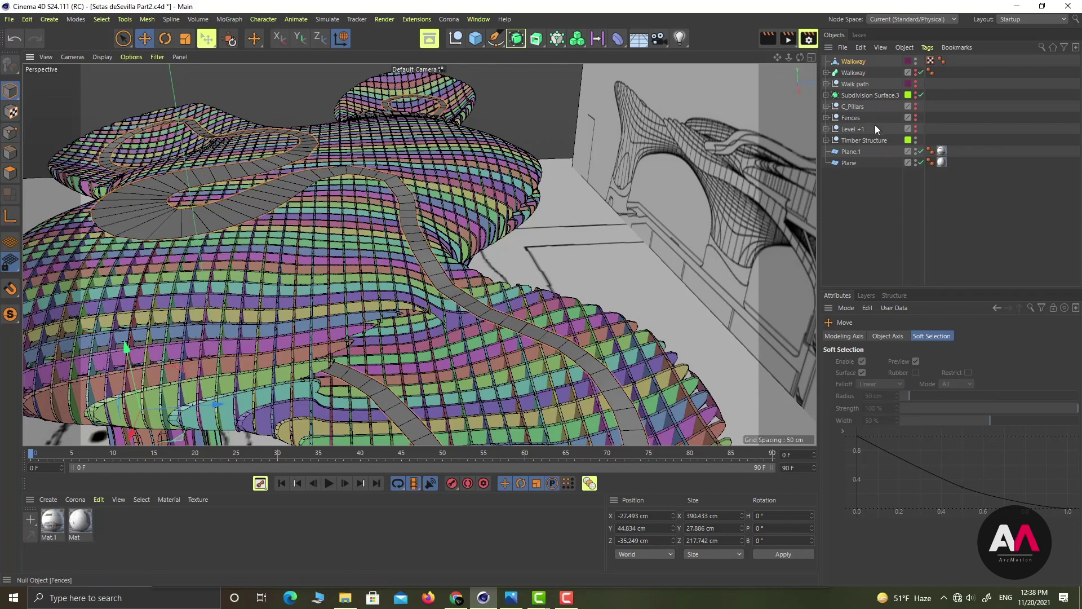
Hide the Timber Structure in the viewport and inspect the isolated walkway from all around
alt+double_click(917, 140)
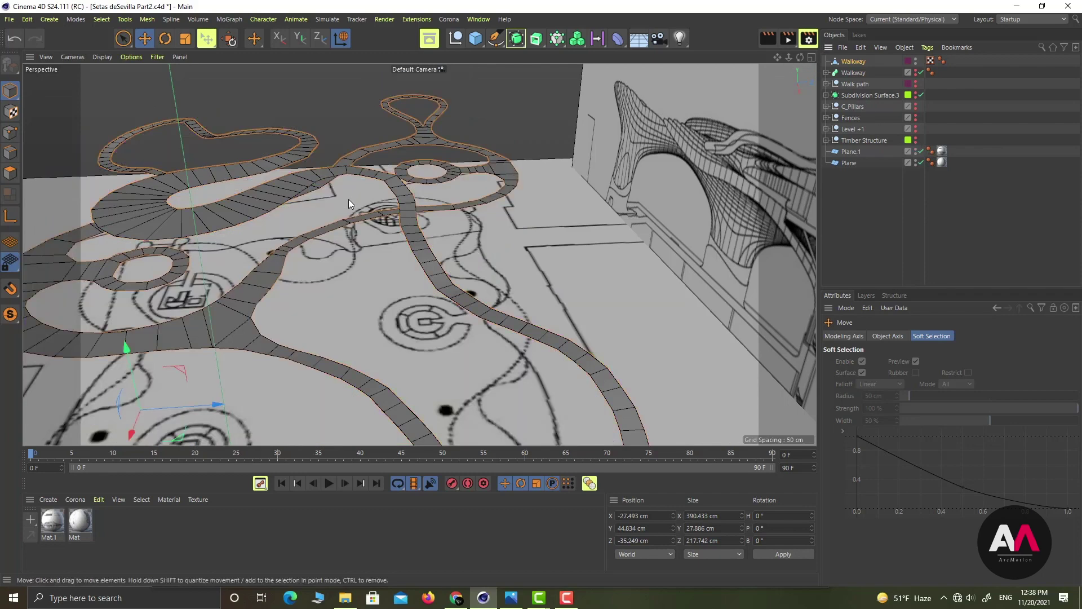
alt+drag(349, 198, 434, 152)
alt+middle_drag(434, 152, 292, 157)
alt+drag(361, 186, 493, 185)
alt+middle_drag(492, 185, 285, 172)
alt+drag(285, 171, 363, 202)
alt+right_drag(364, 202, 401, 203)
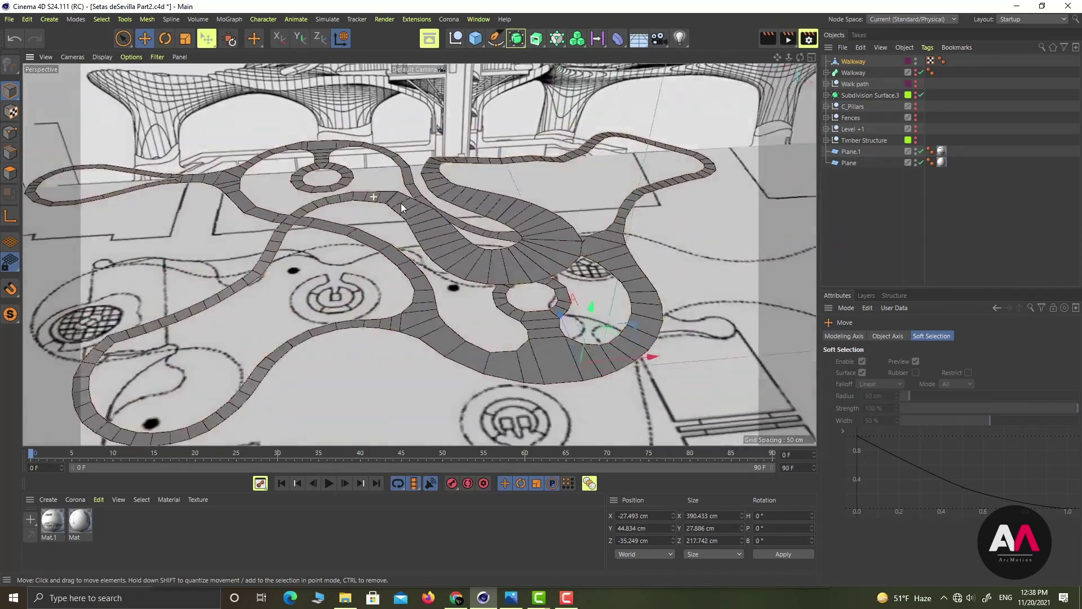
alt+drag(401, 203, 553, 260)
Loop-select one long border of the walkway mesh in edge mode and convert it with Edge to Spline
click(10, 152)
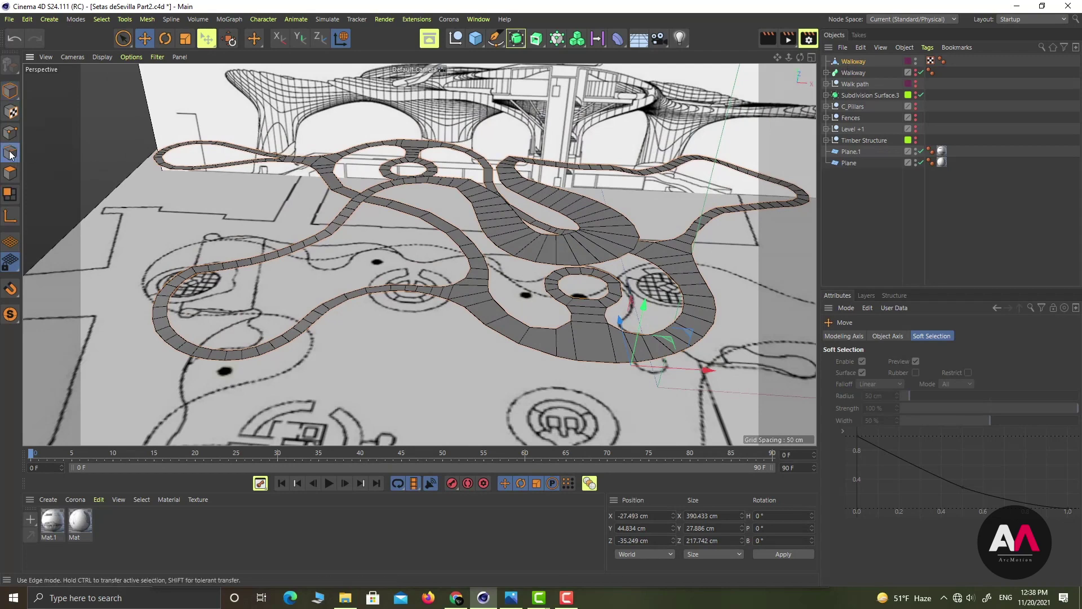
click(386, 290)
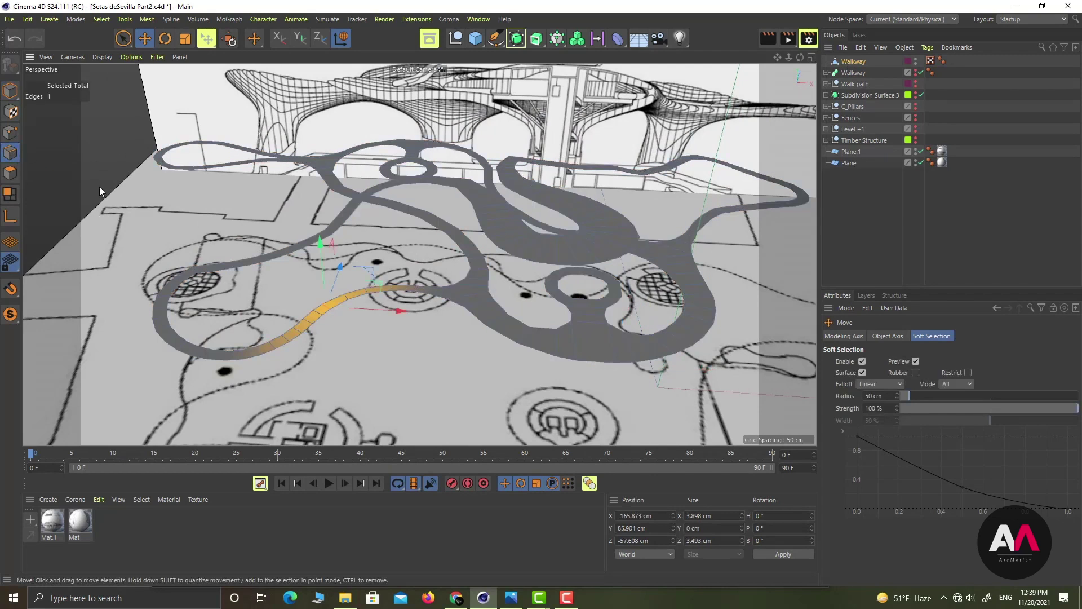
key(u)
key(l)
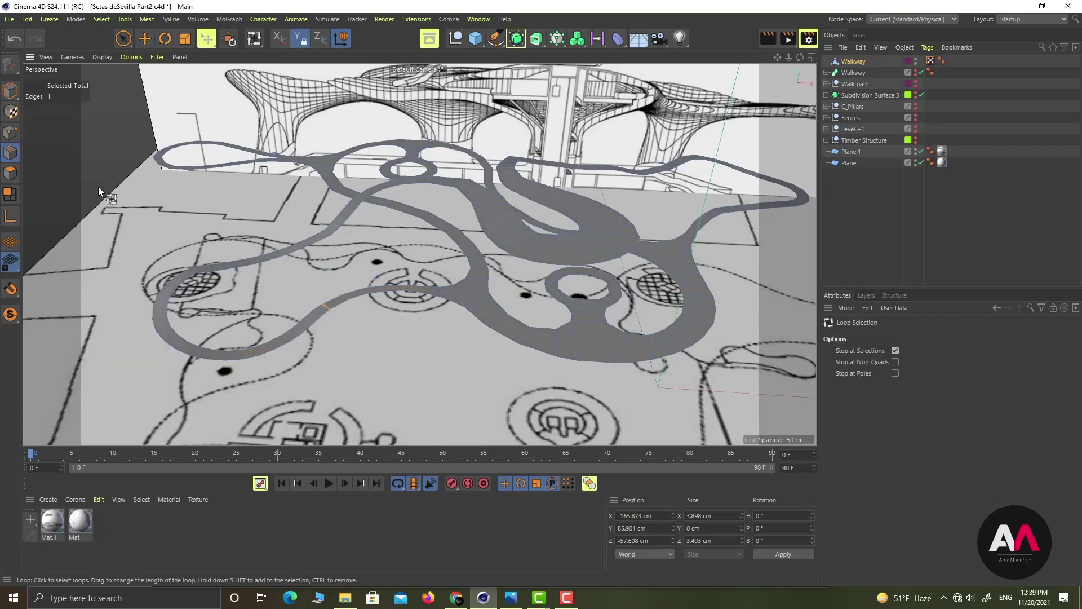
click(299, 248)
mouse_move(366, 254)
alt+mouse_down()
mouse_move(360, 277)
mouse_move(355, 267)
alt+mouse_up()
right_click(360, 263)
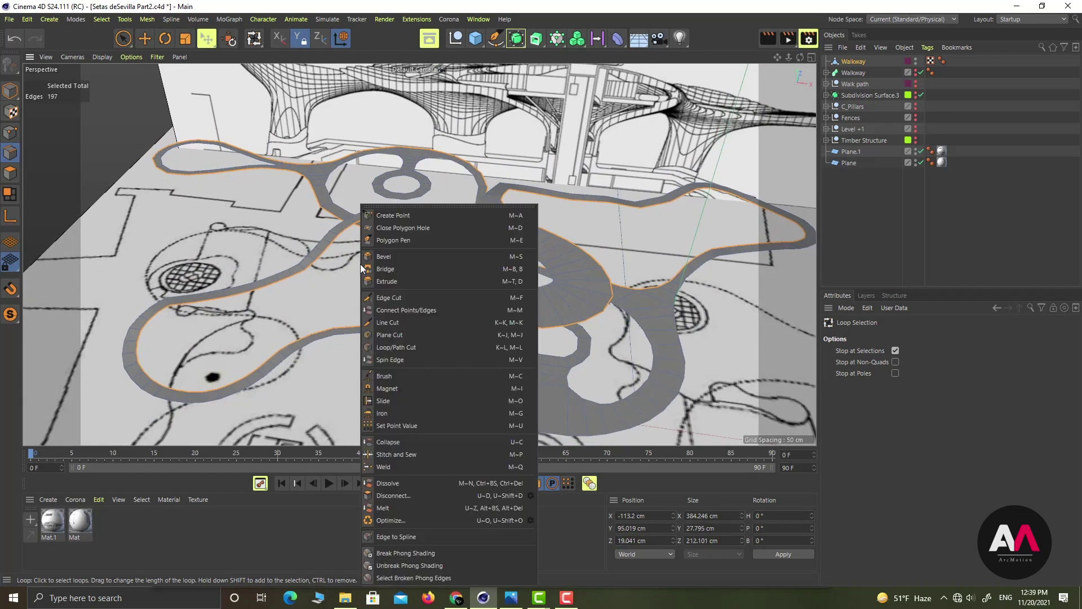
click(408, 536)
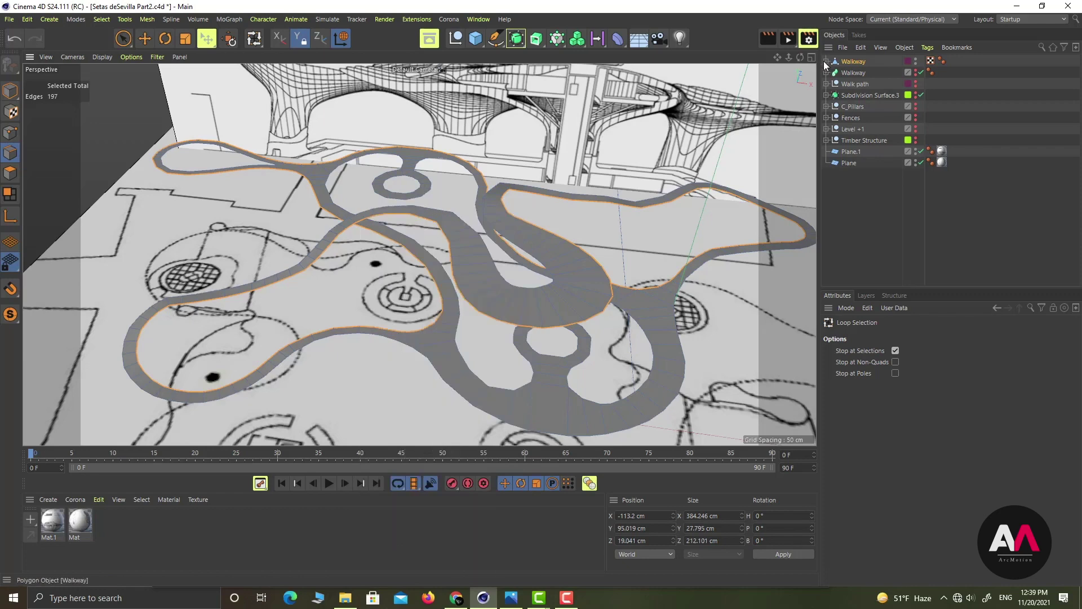
Rename the extracted border spline under Walkway as Walkway.Spline1
double_click(865, 75)
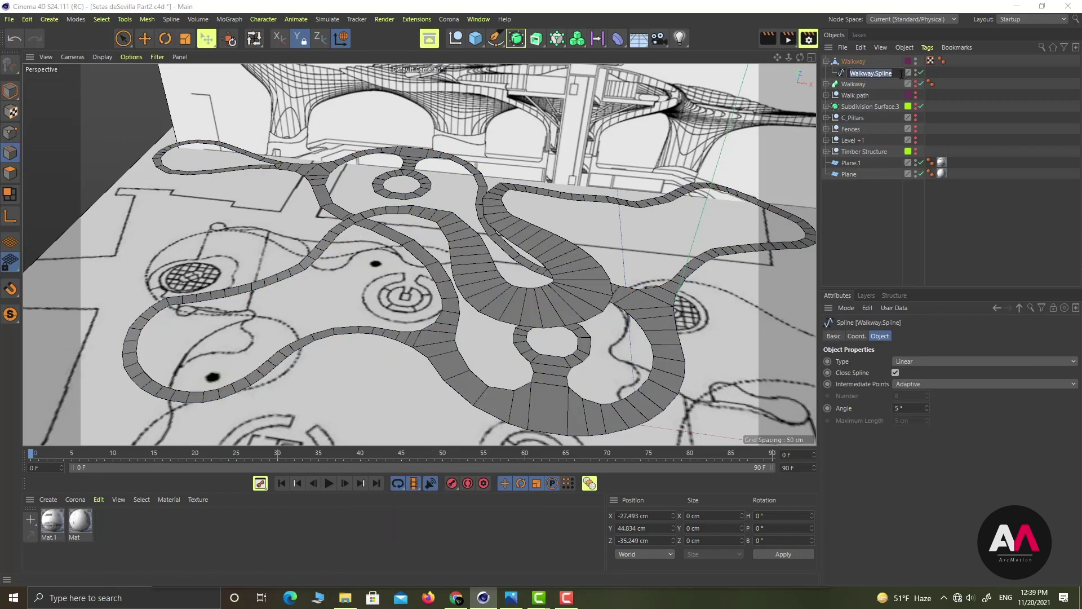
click(901, 74)
key(Return)
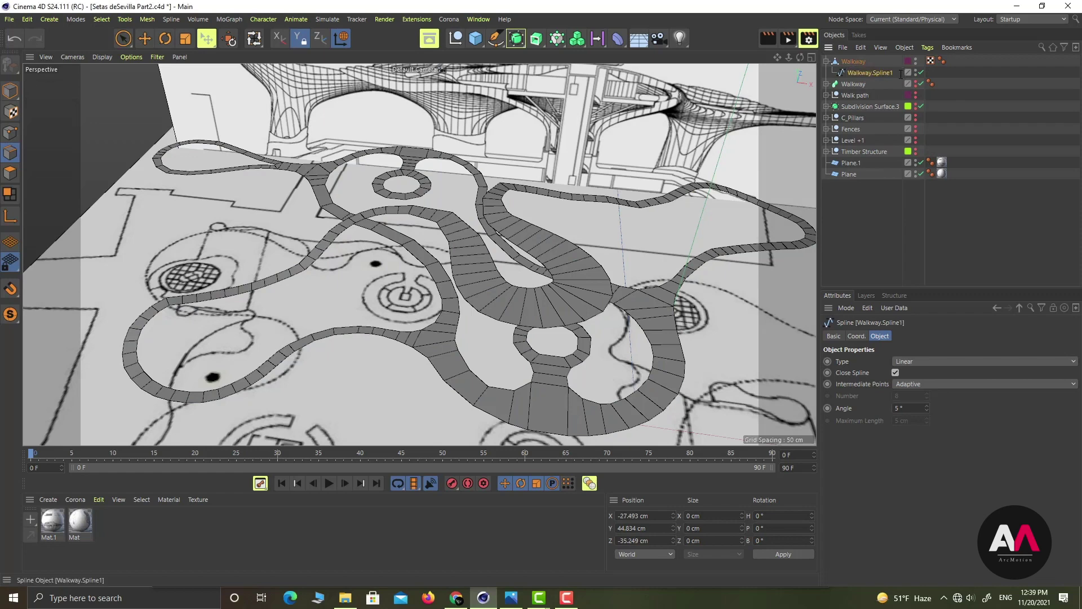
Loop-select the walkway mesh's second long border, convert it with Edge to Spline and name the result Walkway.Spline2
click(854, 61)
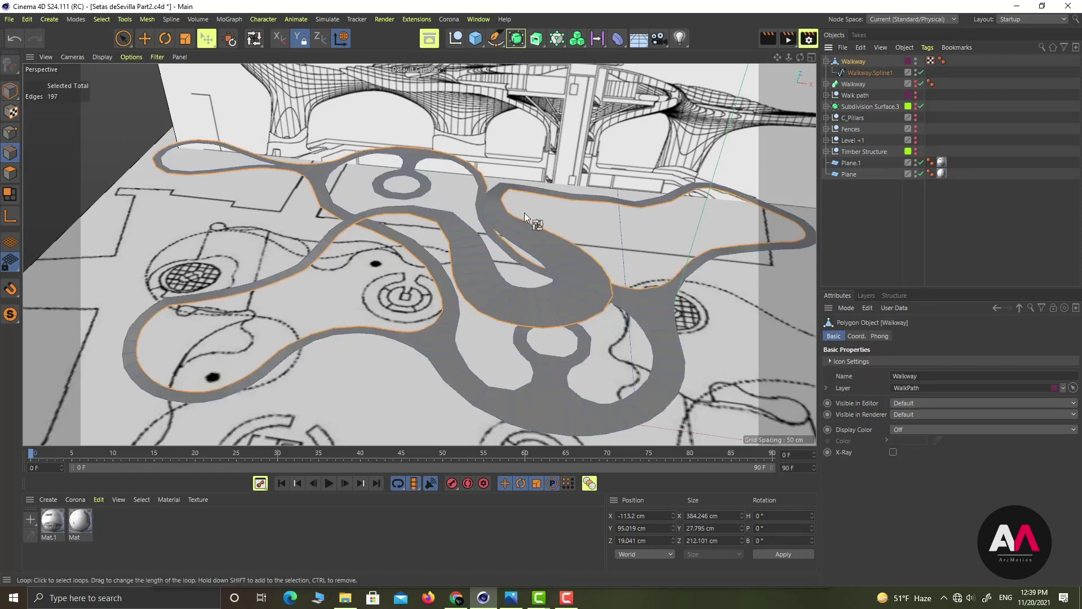
click(491, 262)
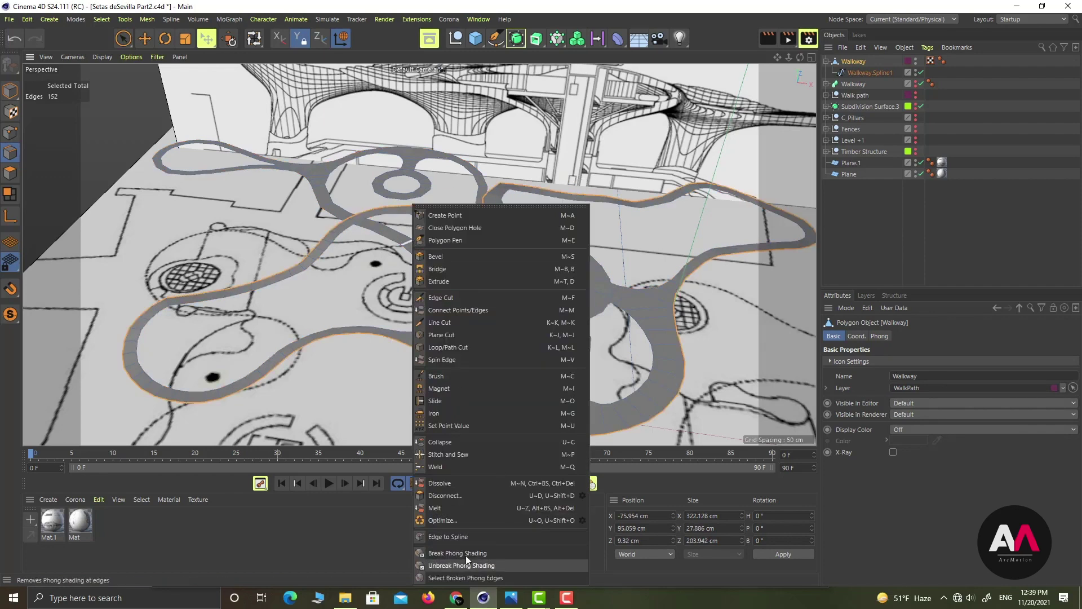
click(461, 536)
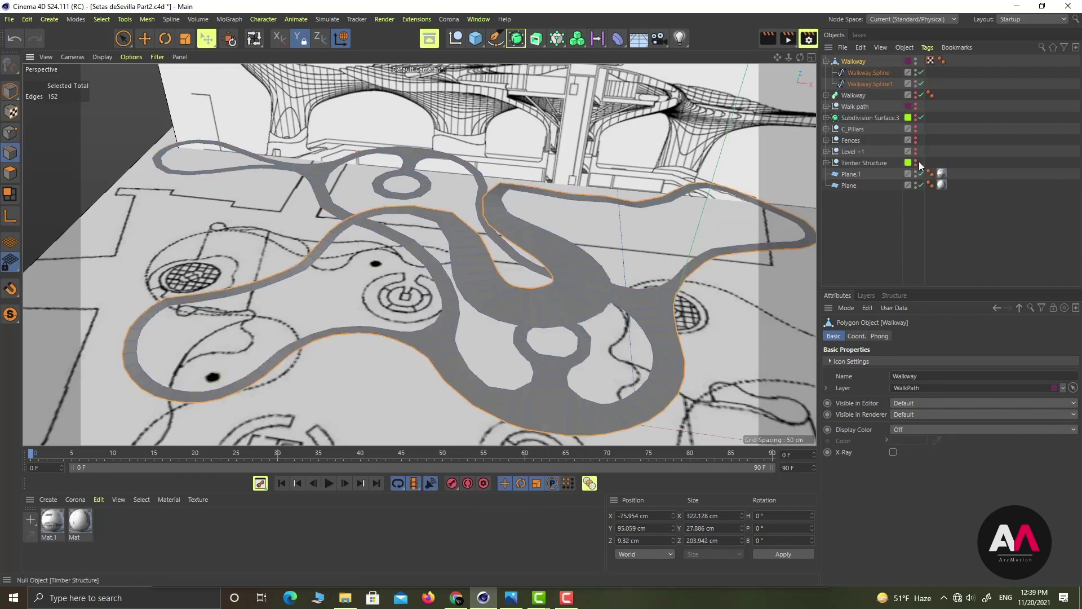
double_click(891, 73)
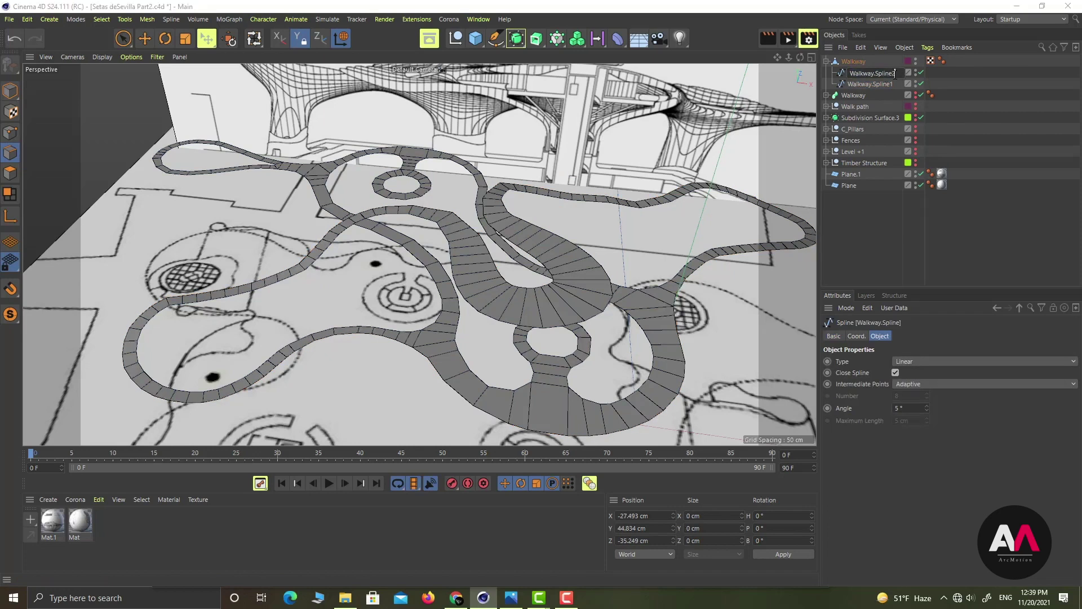
key(Return)
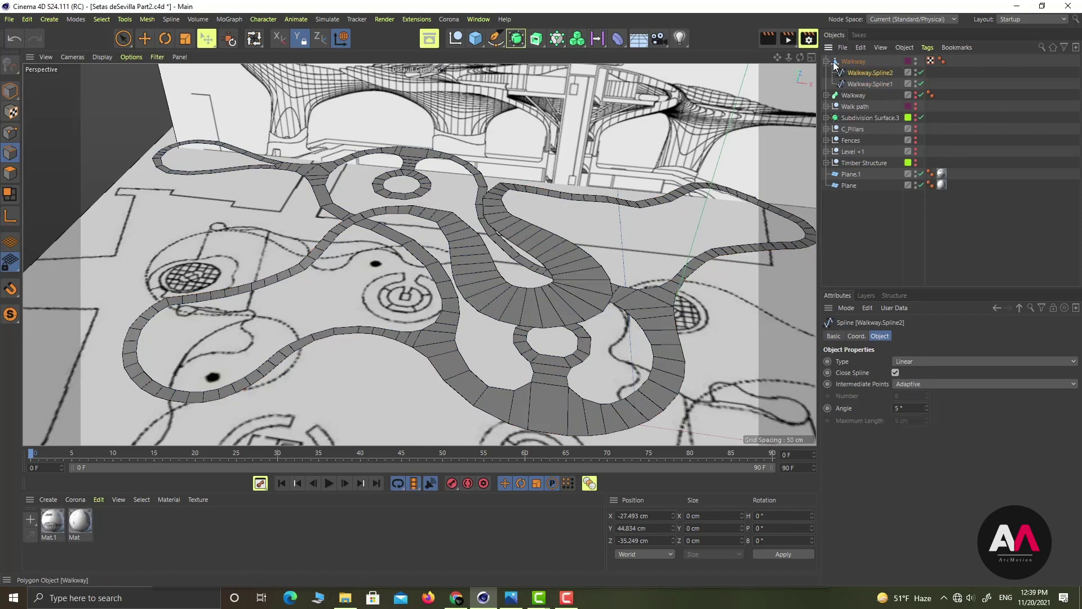
Extract the border loop around the walkway's central openings with Edge to Spline and name the spline Walkway.Spline3
click(853, 61)
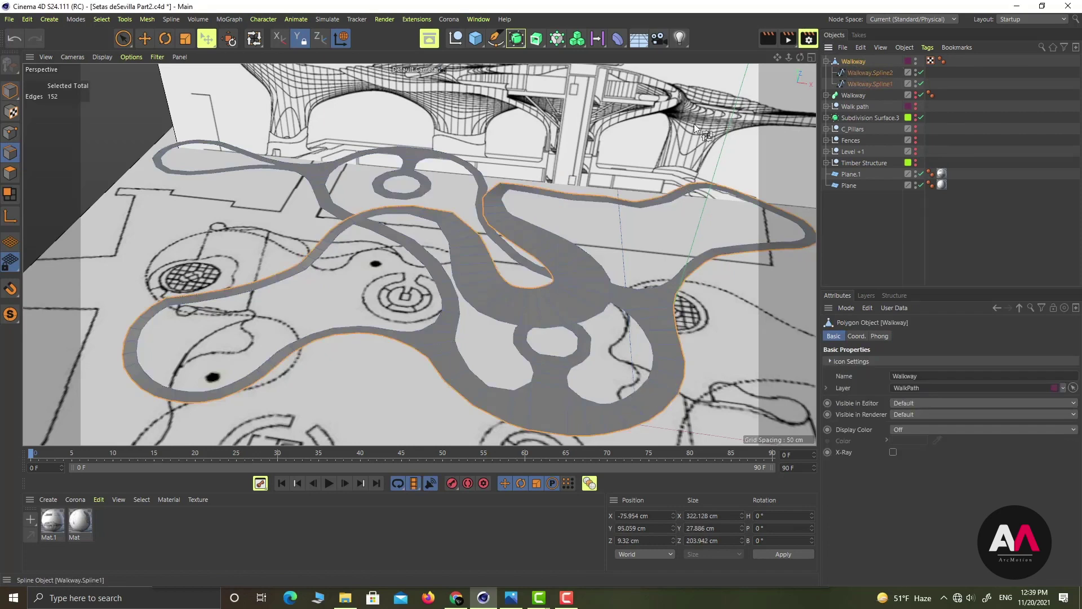
click(479, 179)
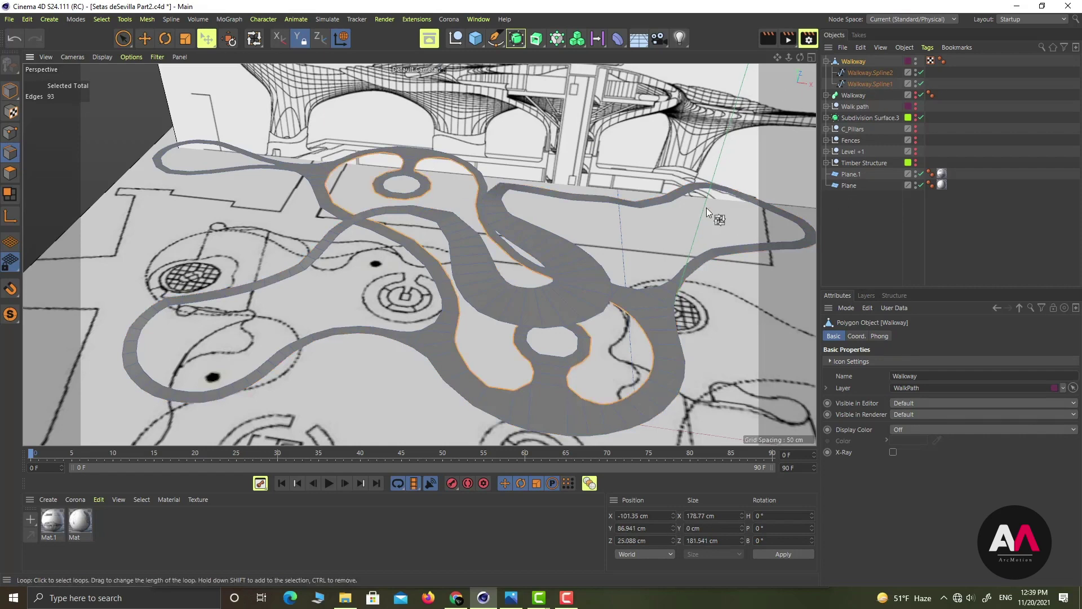
right_click(590, 131)
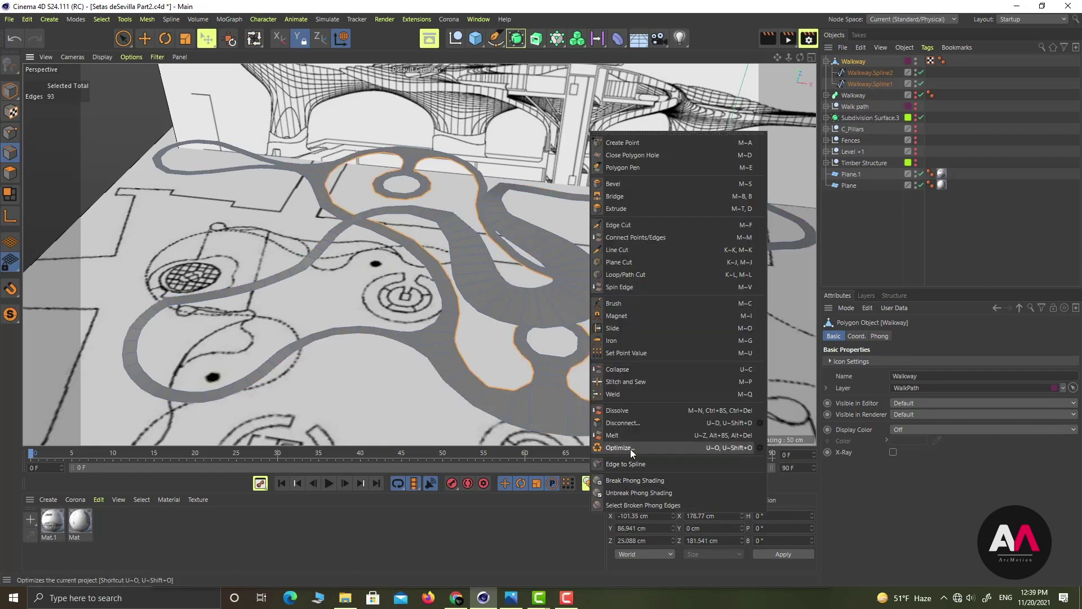
click(636, 464)
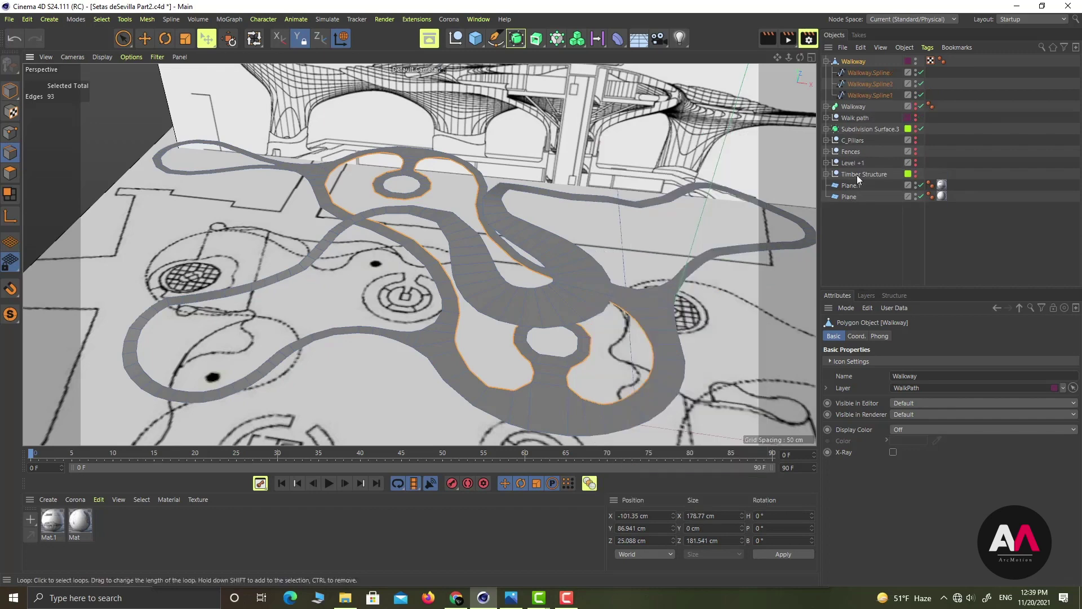
double_click(884, 73)
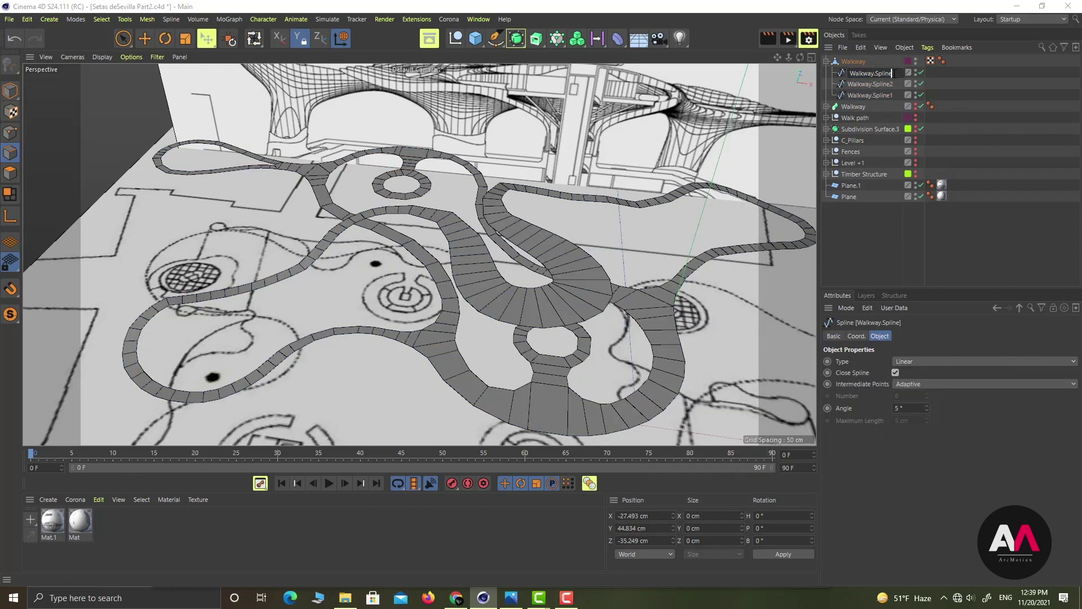
text(3)
key(Return)
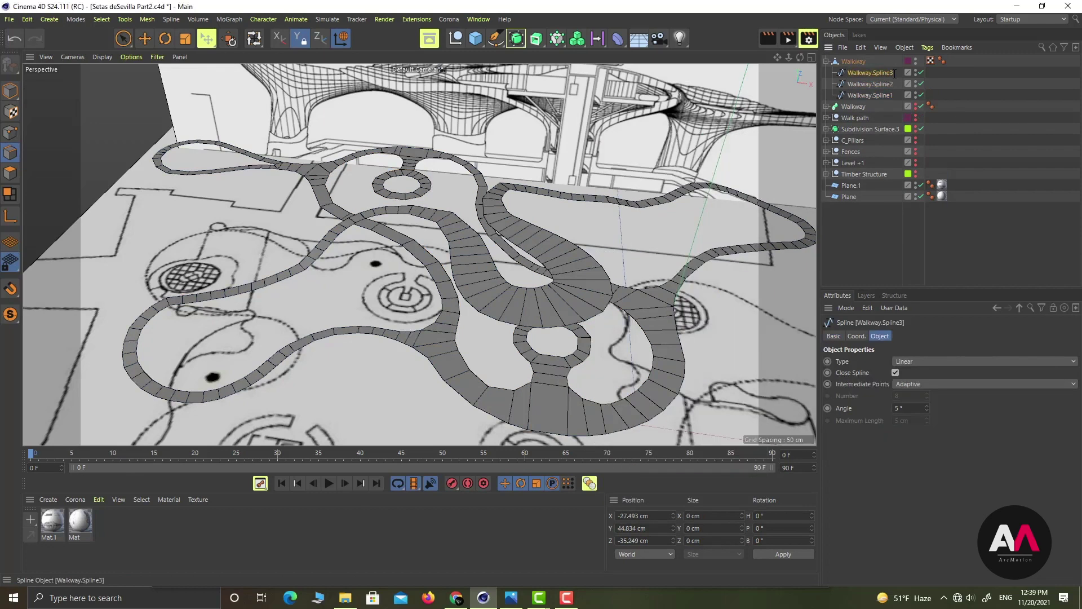
Extract the inner border of the walkway's teardrop-shaped end loop with Edge to Spline and name the spline Walkway.Spline4
click(852, 62)
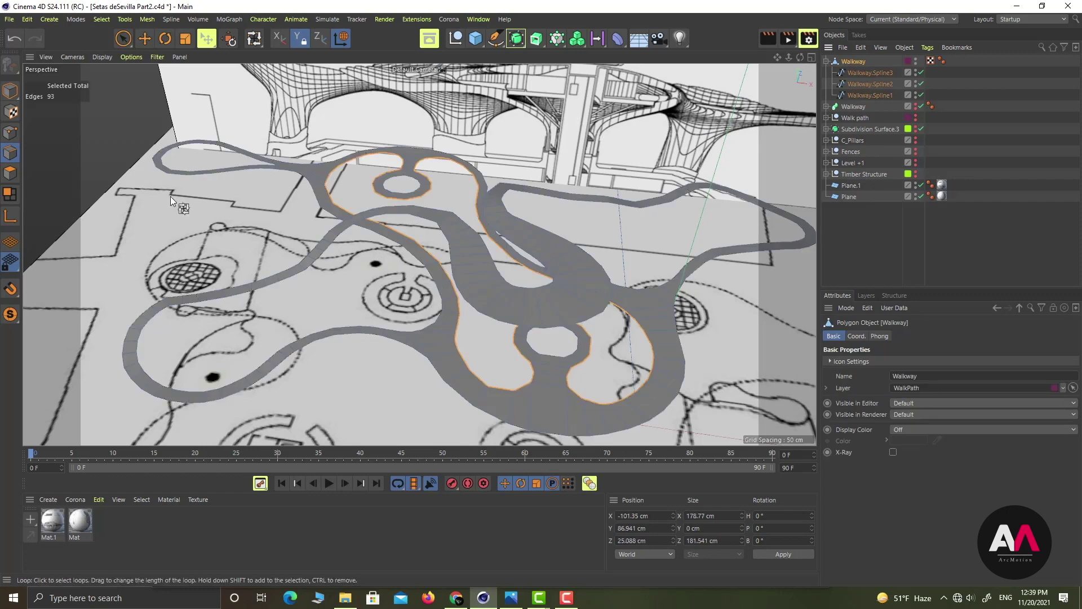
click(232, 147)
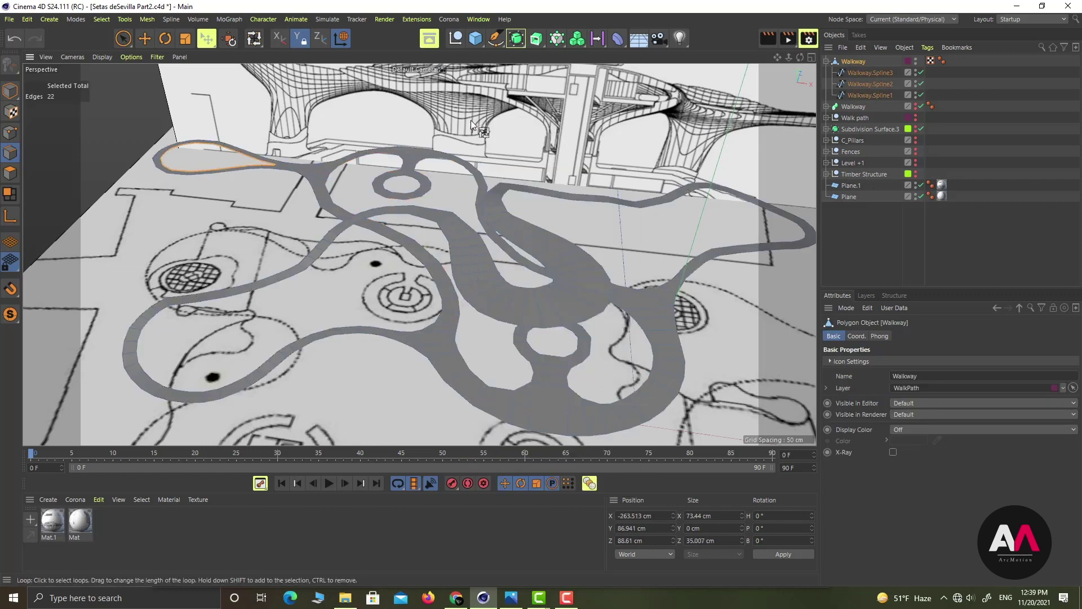
right_click(505, 133)
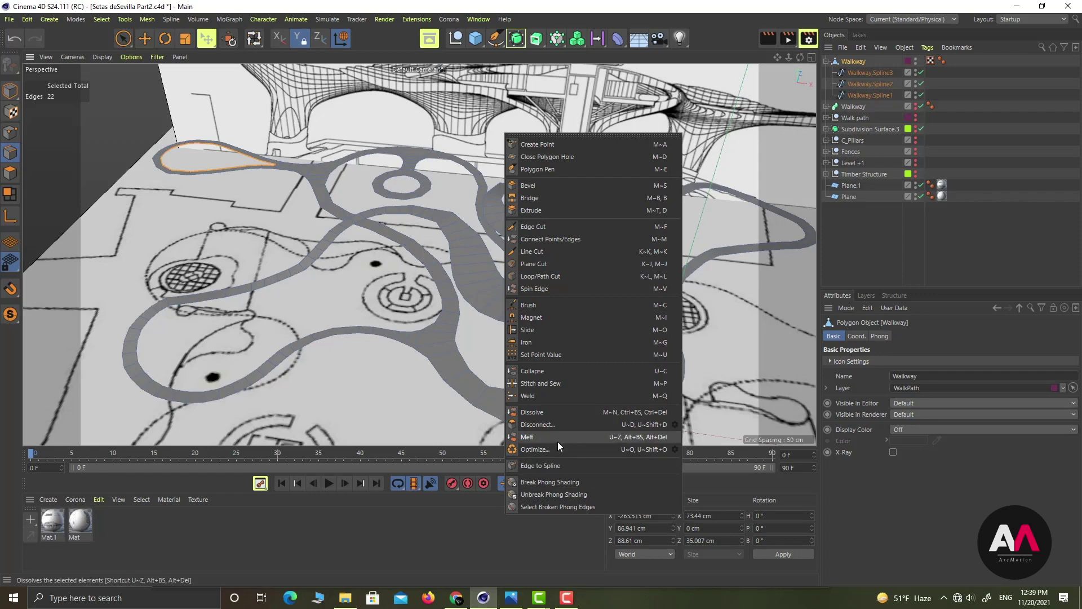
click(541, 465)
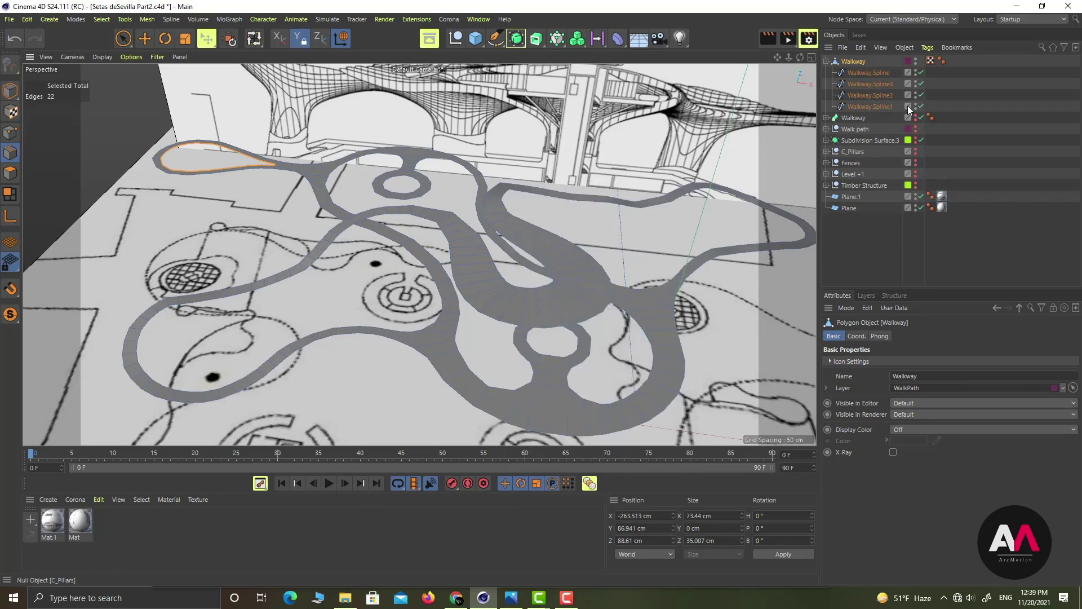
double_click(886, 74)
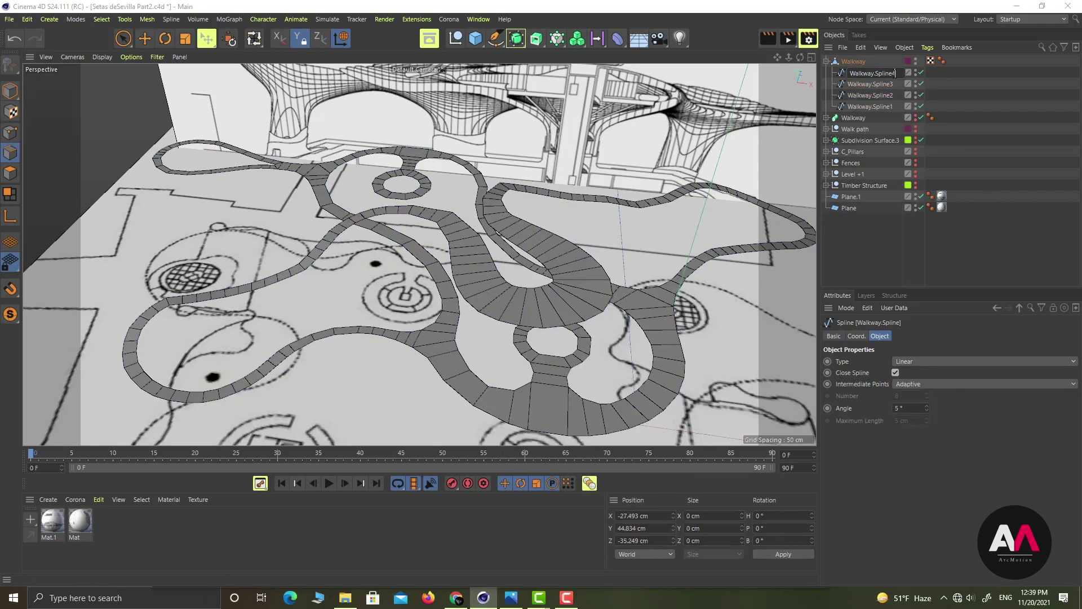
key(Return)
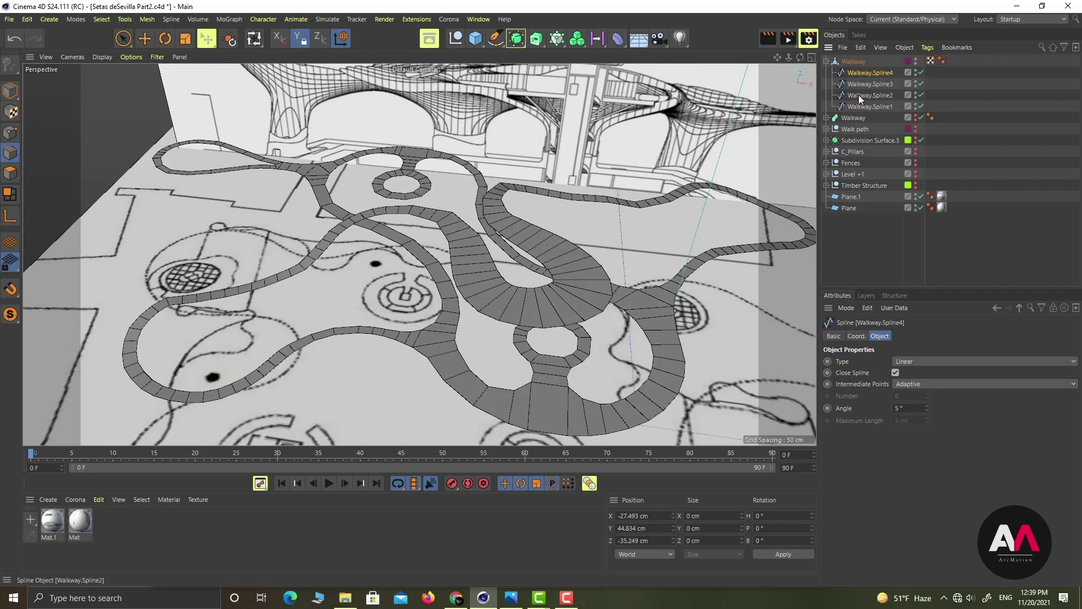
Take the four border splines out of the Walkway object and group them in a null named GuardRails Splines
drag(899, 72, 879, 109)
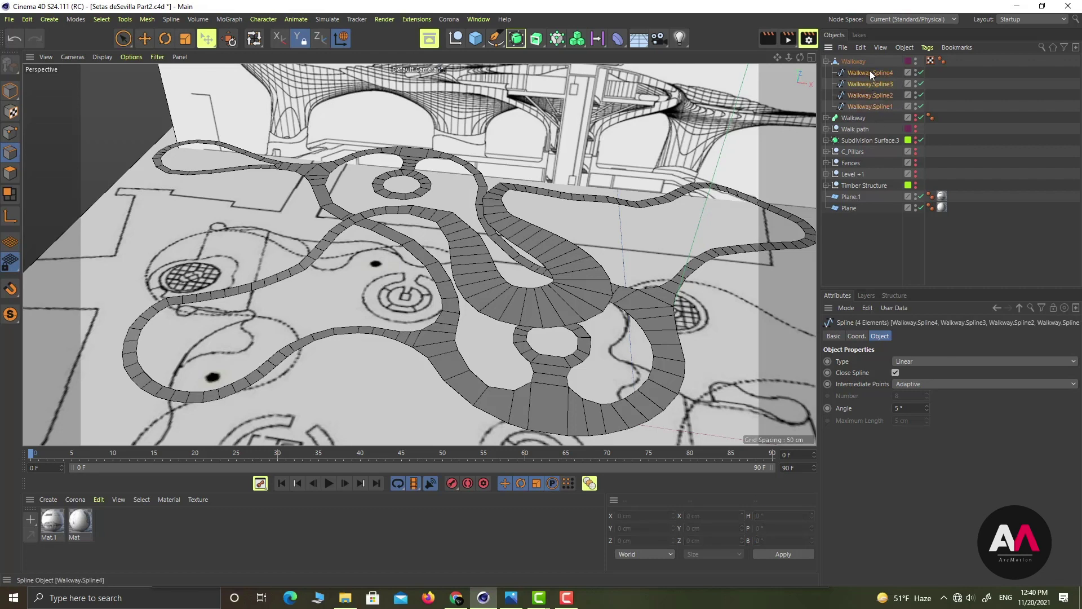
drag(867, 73, 862, 58)
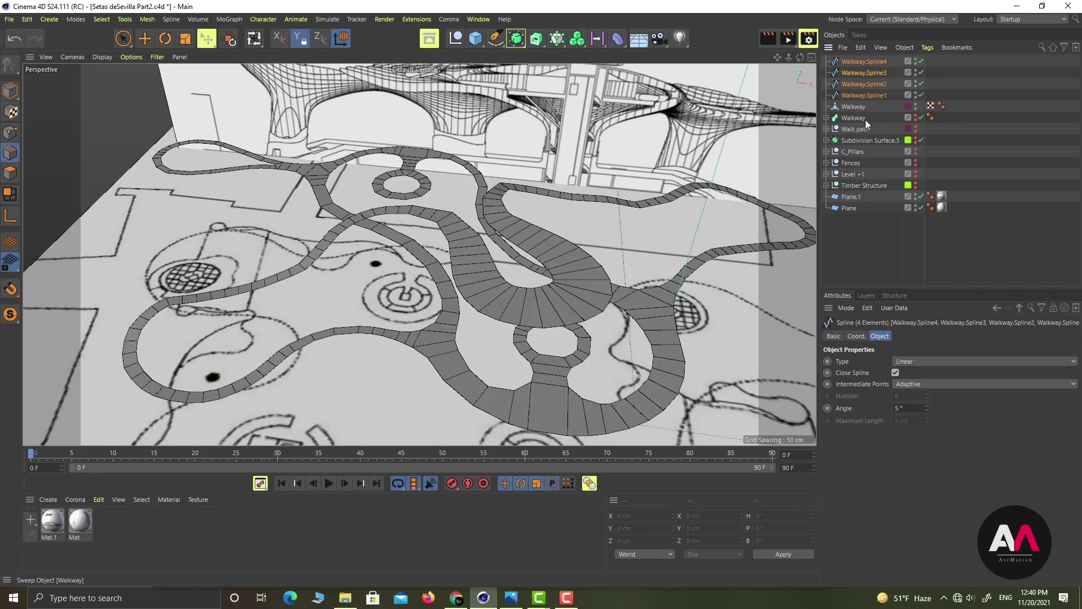
key(alt+g)
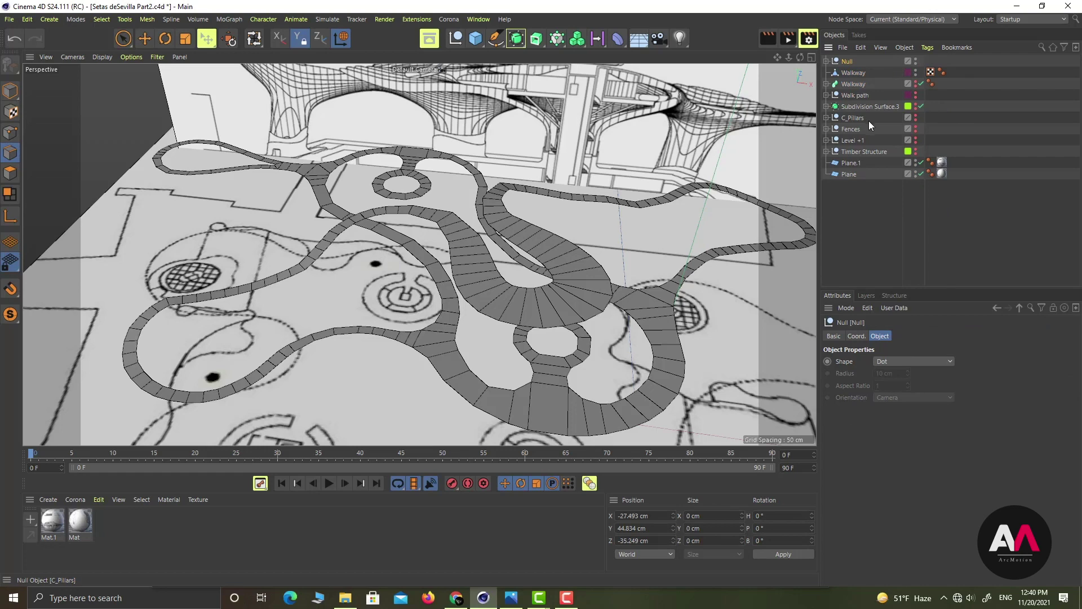
click(827, 62)
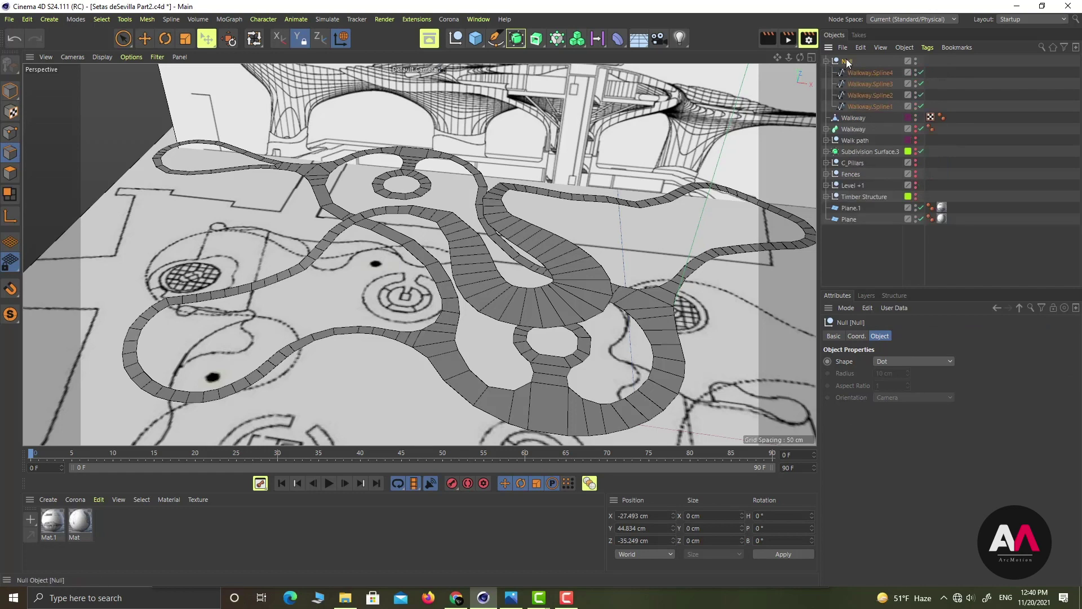
double_click(847, 62)
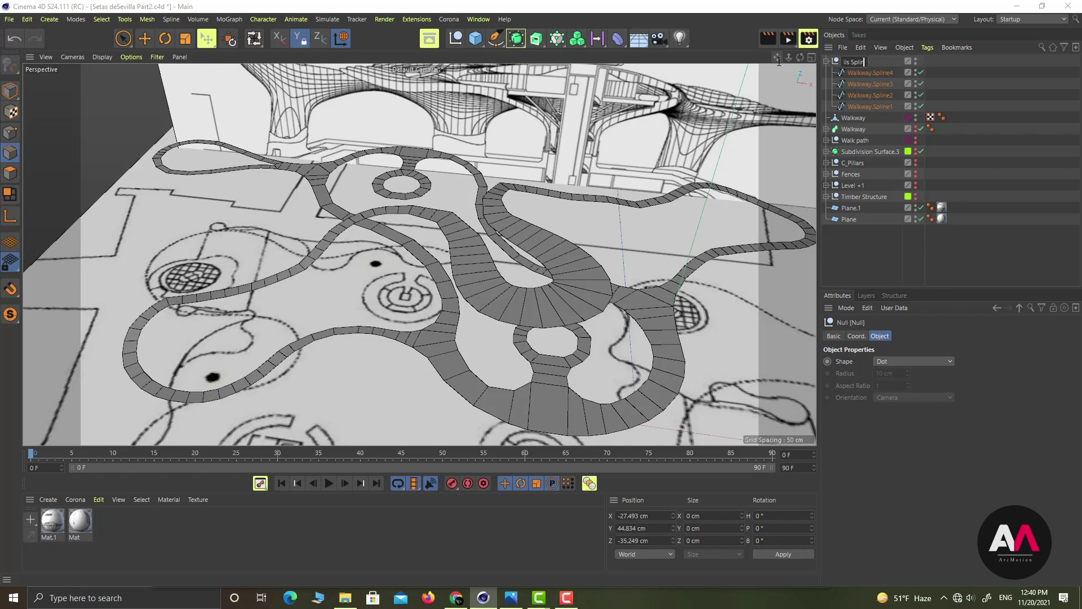
text(GuardRails Splines)
key(Return)
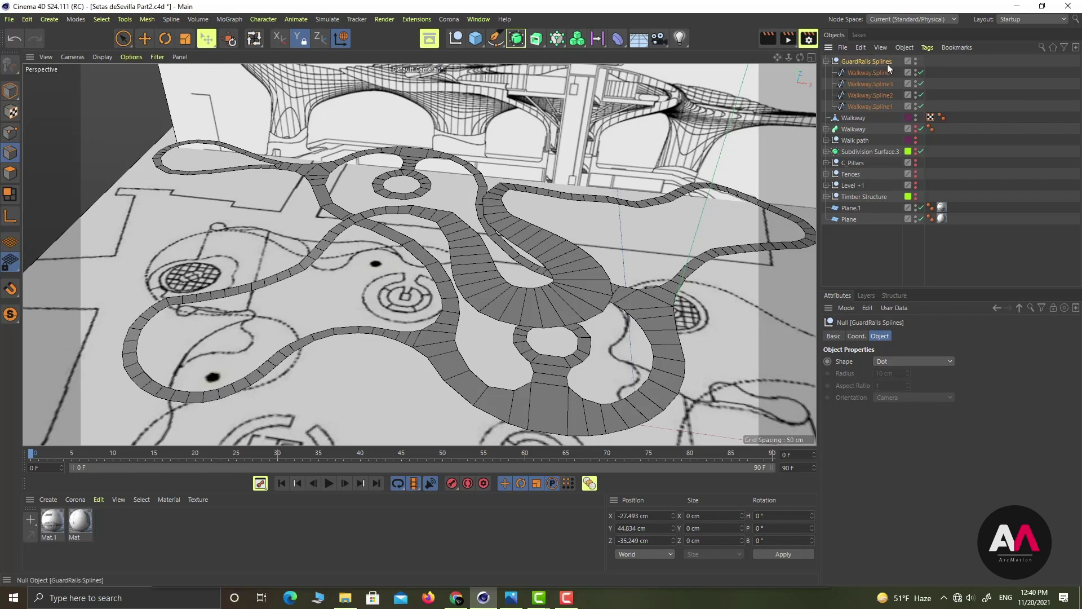
Switch to model mode and add a Cloth Surface generator as the parent of the polygon Walkway object
alt+drag(499, 235, 730, 168)
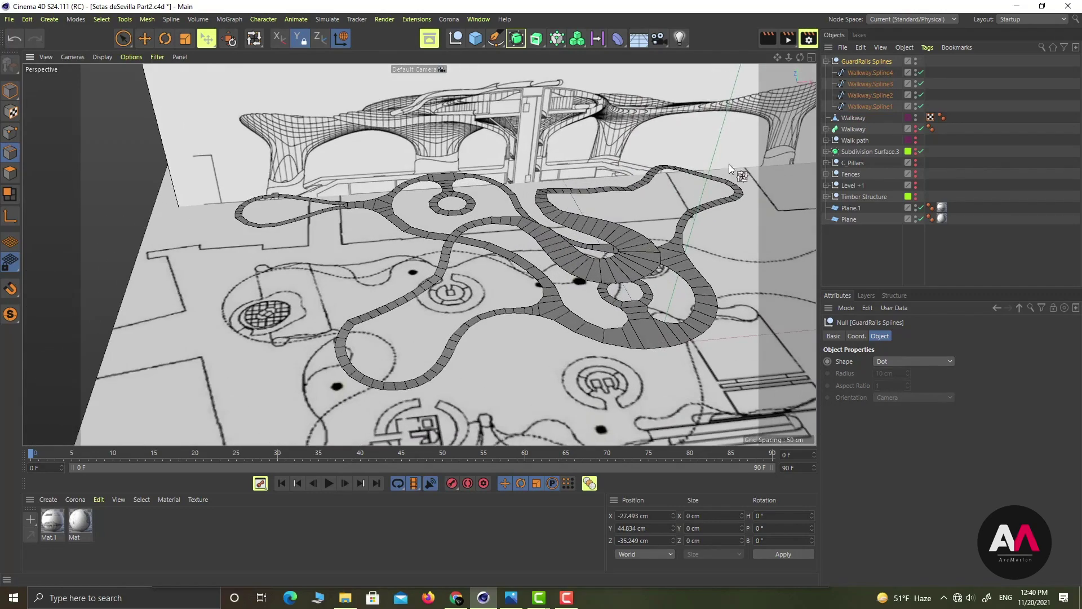
click(827, 62)
click(854, 74)
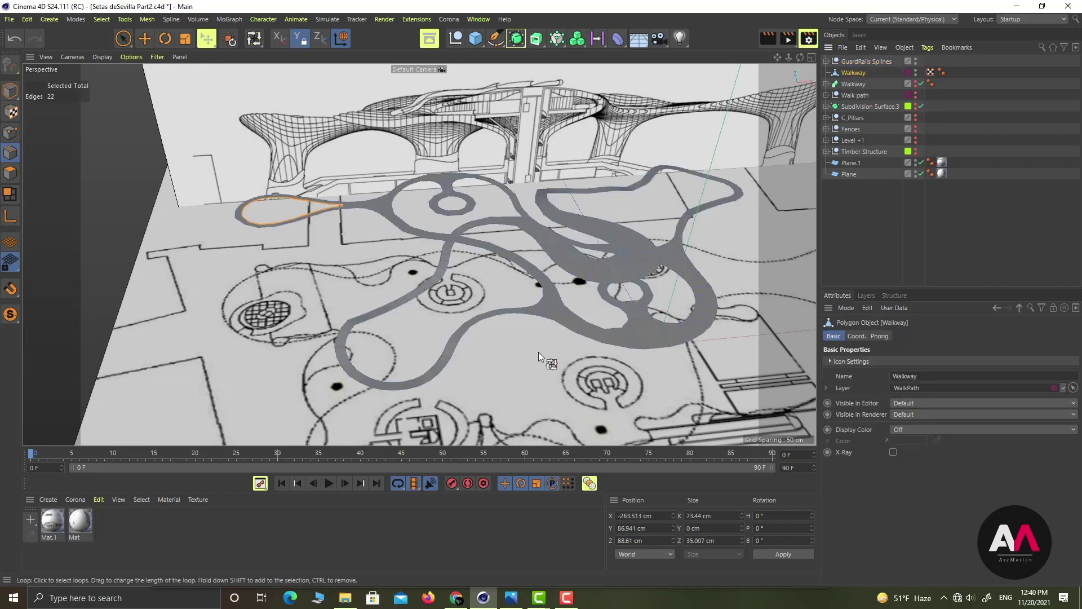
scroll(614, 367, up, 5)
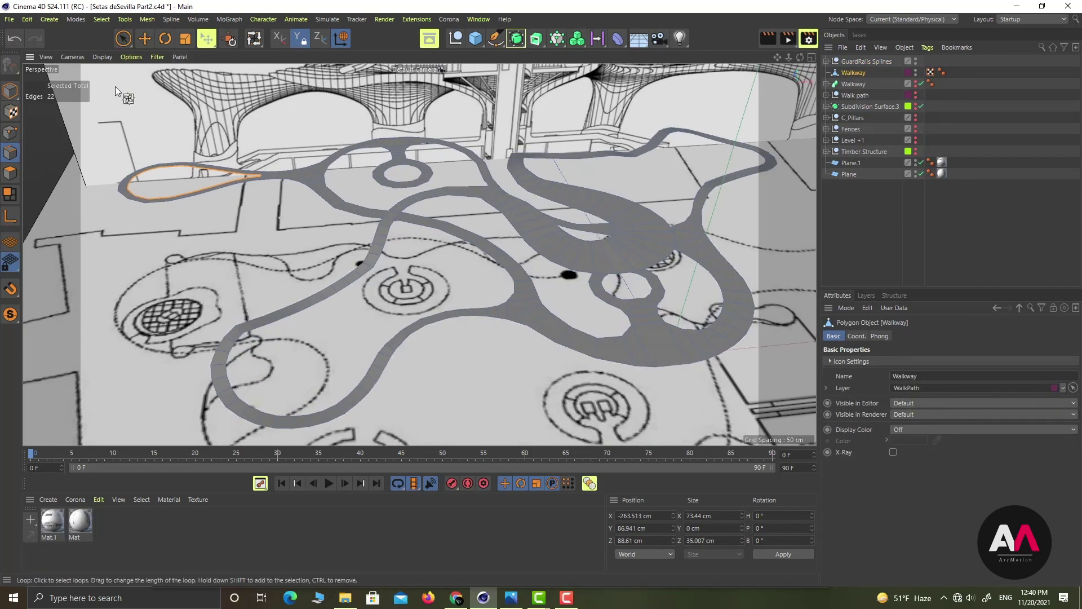
click(10, 90)
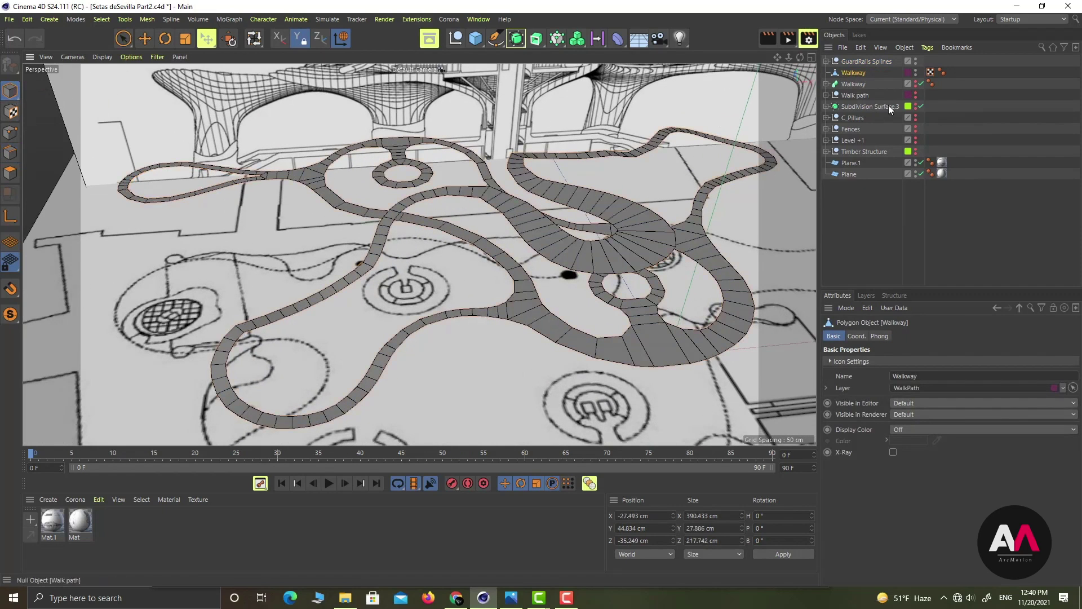
click(516, 40)
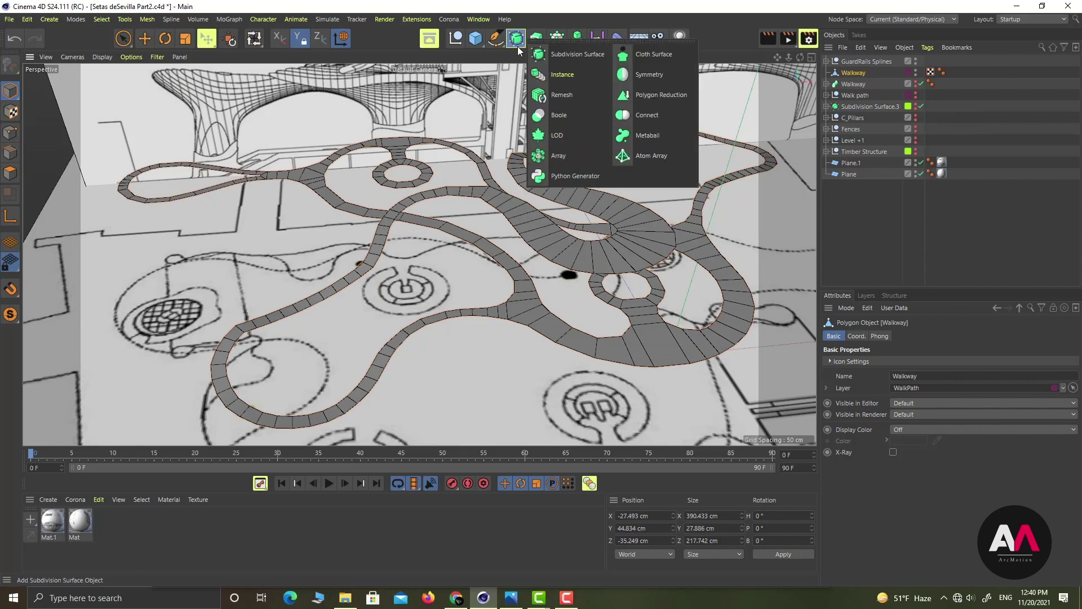
alt+click(654, 55)
alt+drag(569, 380, 463, 273)
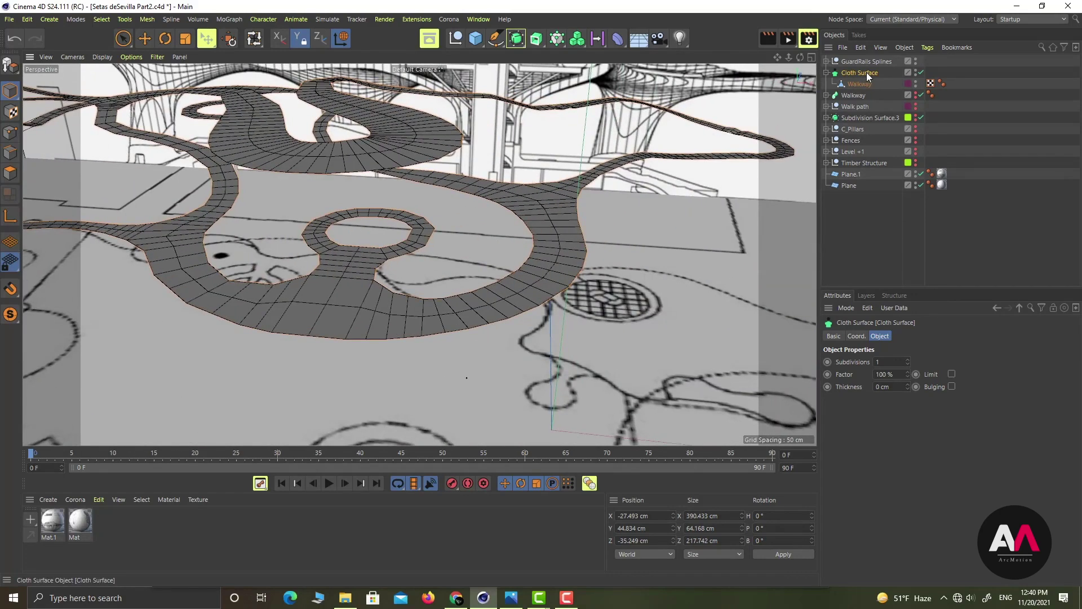
Set the Cloth Surface's Subdivisions to 0 and its Thickness to -1 cm
drag(891, 363, 723, 342)
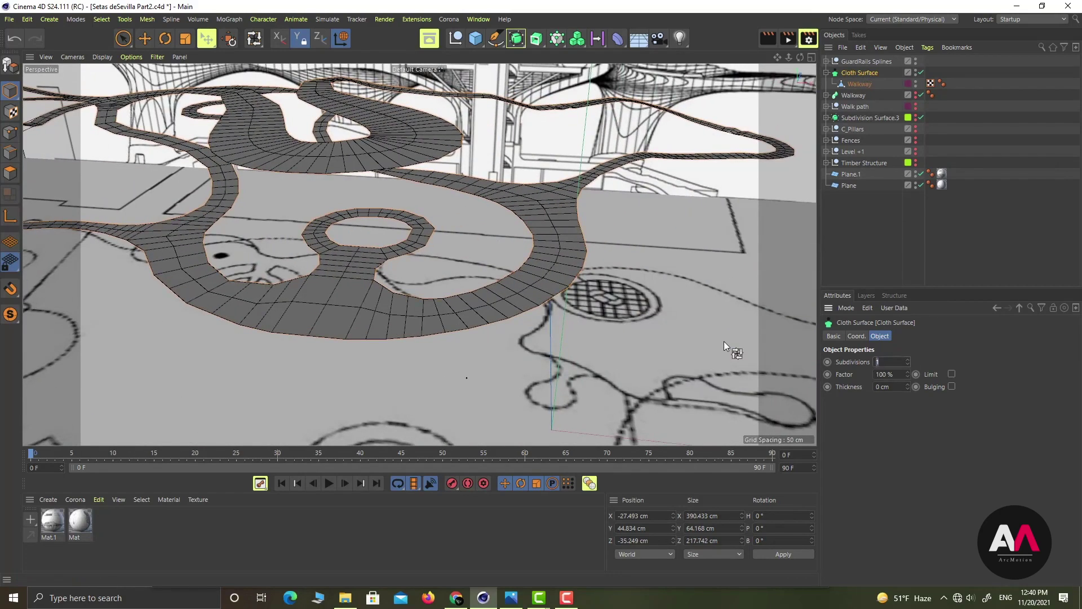
key(BackSpace)
text(0)
key(Return)
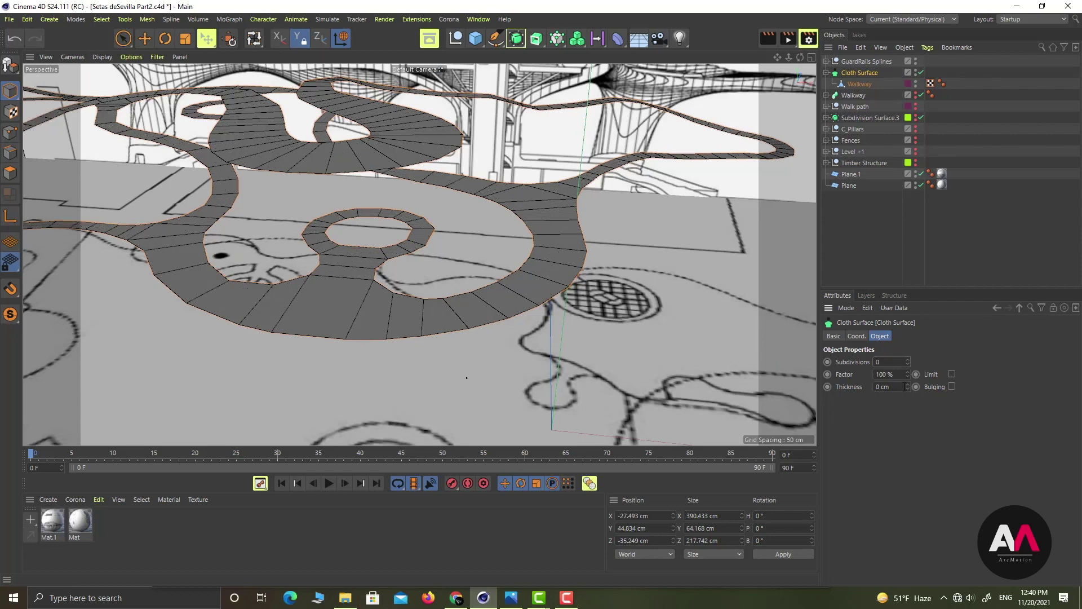
click(907, 389)
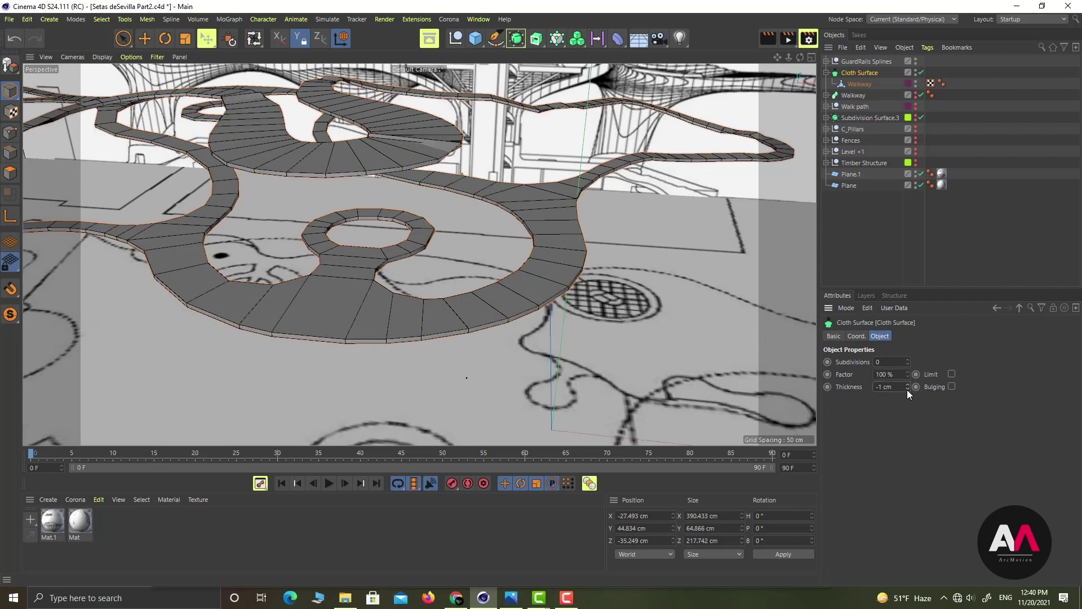
Show the Timber Structure in the viewport again and inspect closely how the thickened walkway sits on the canopy
alt+click(916, 164)
scroll(634, 243, down, 2)
alt+drag(462, 263, 794, 236)
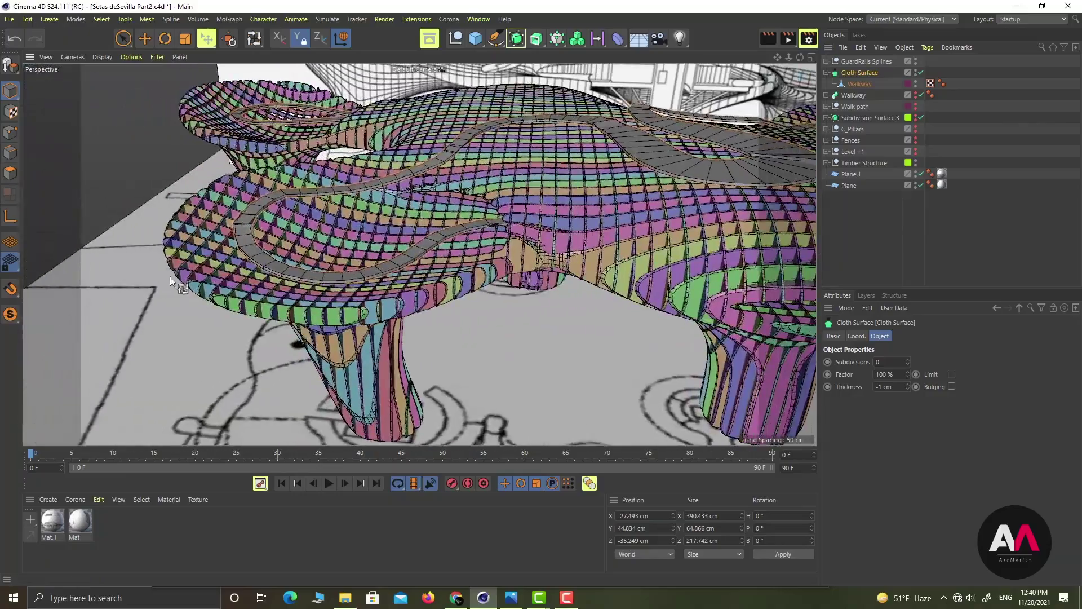
scroll(305, 237, up, 6)
alt+drag(395, 272, 597, 321)
scroll(575, 253, down, 4)
alt+middle_drag(350, 260, 482, 277)
alt+drag(486, 181, 193, 287)
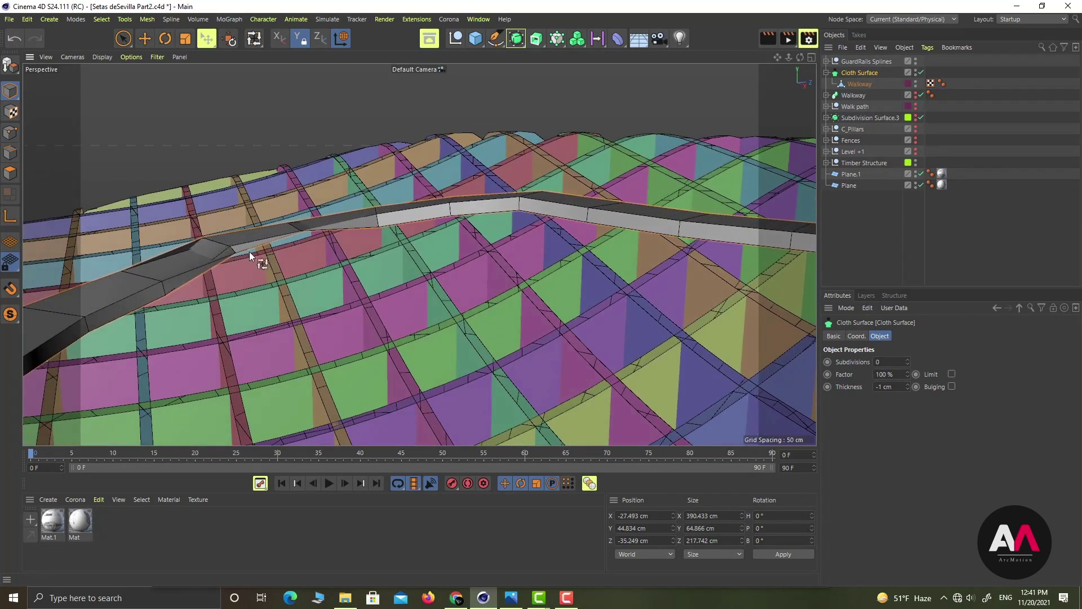
alt+drag(249, 252, 313, 228)
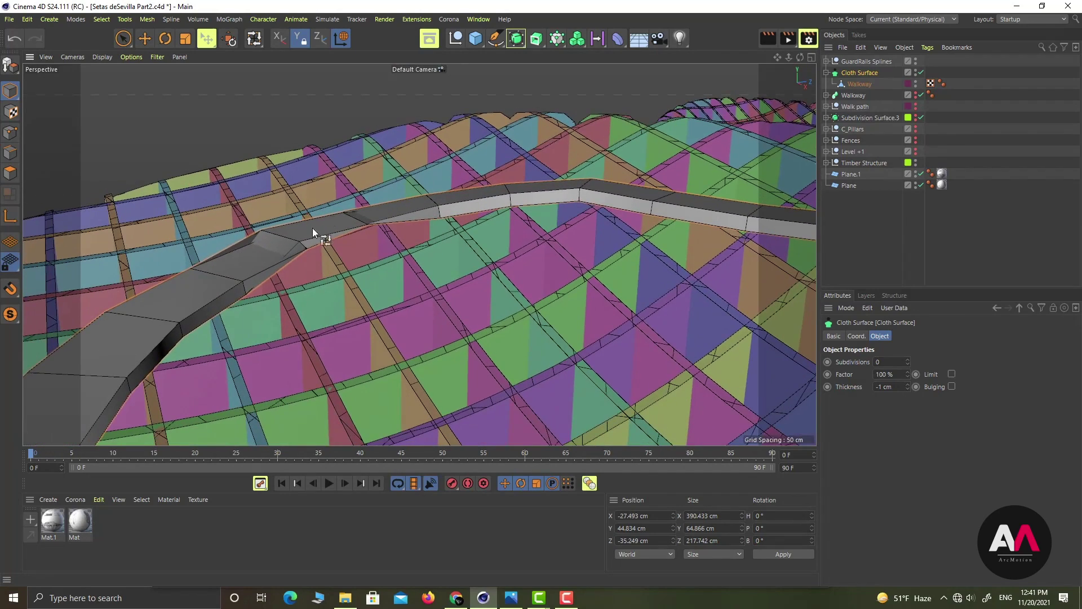
Disable the Cloth Surface and select all polygons of its child Walkway object in polygon mode
click(861, 84)
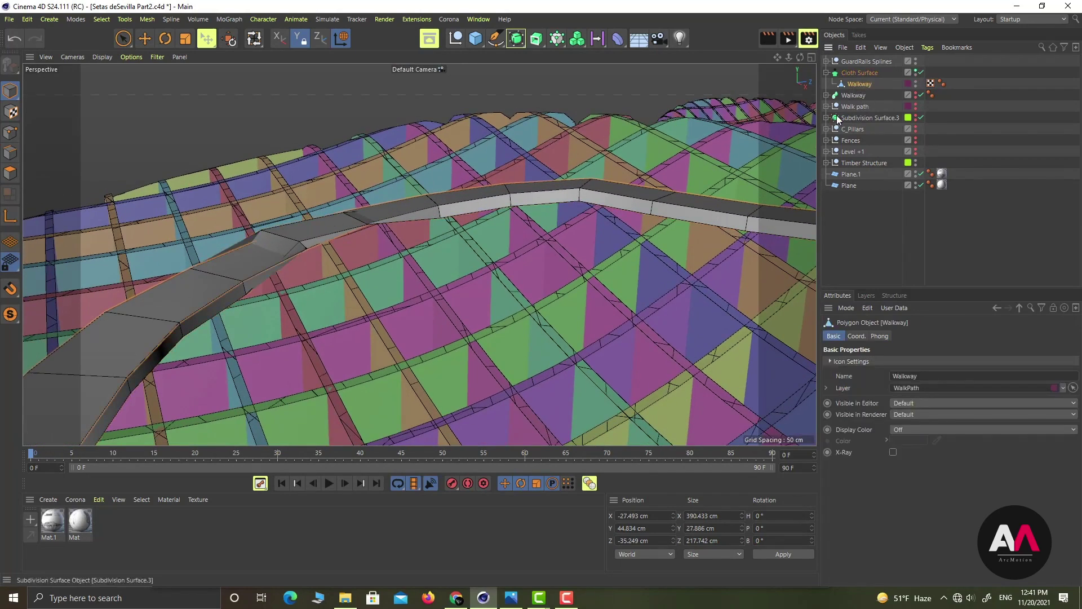
click(916, 71)
click(916, 71)
click(920, 72)
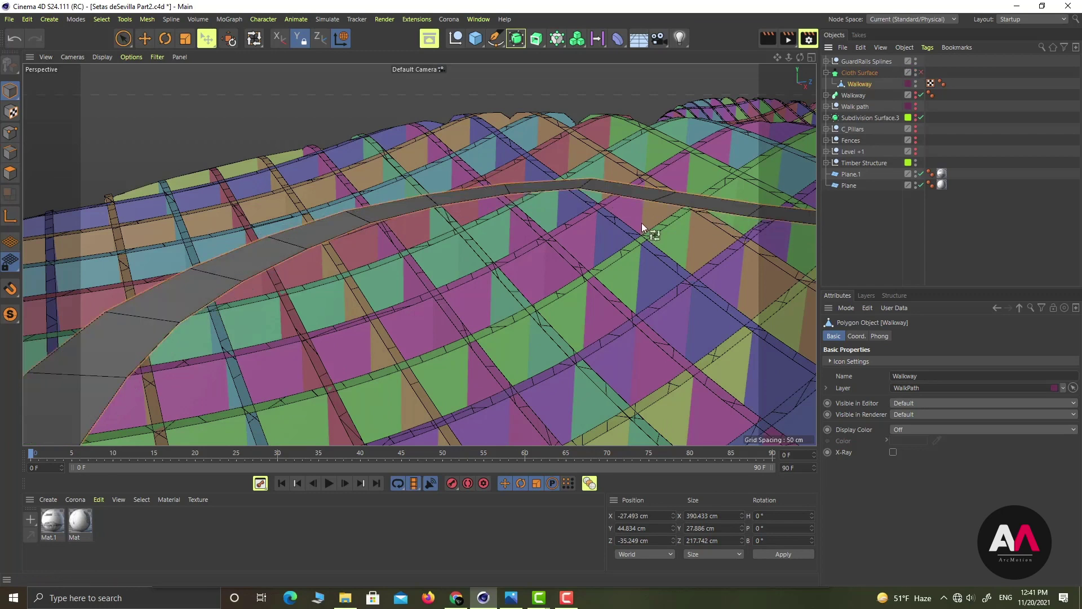
click(10, 174)
click(296, 248)
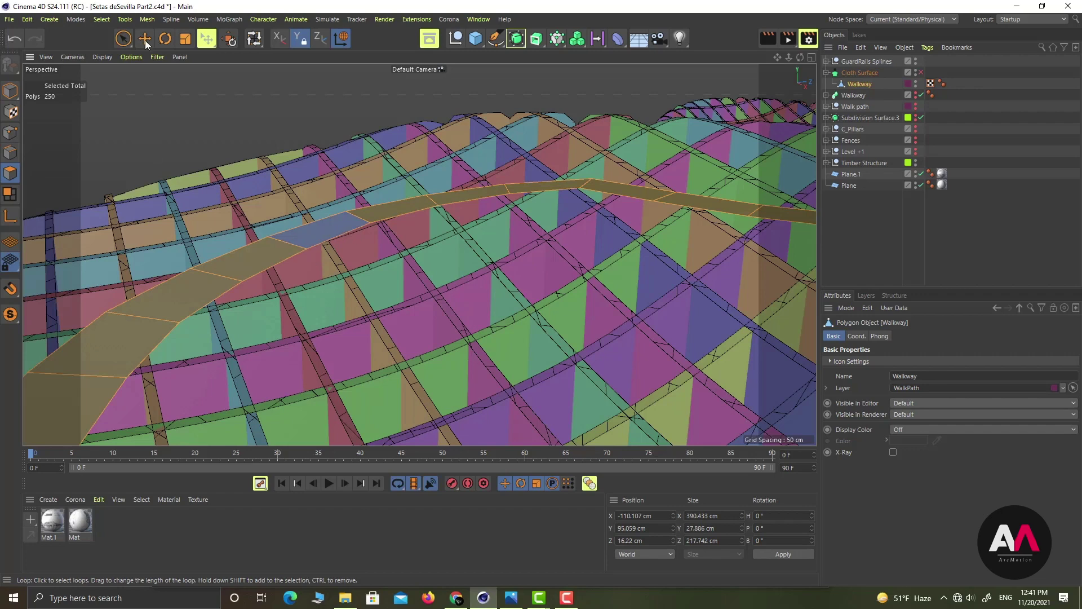
Activate the Move tool with soft selection off, and preview the walkway with the Cloth Surface on and off
click(122, 38)
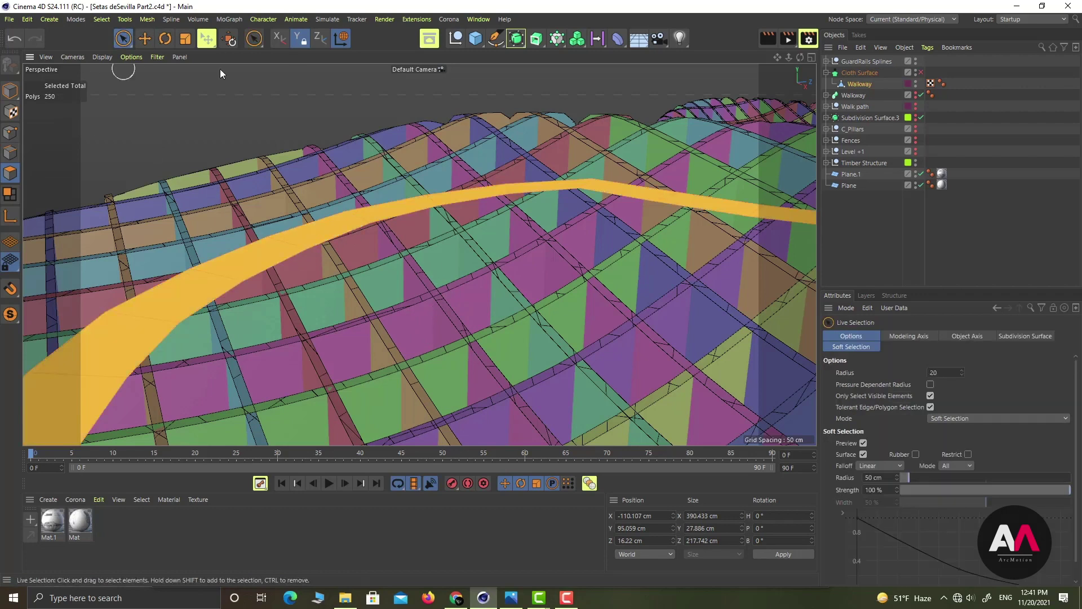
click(145, 38)
click(861, 361)
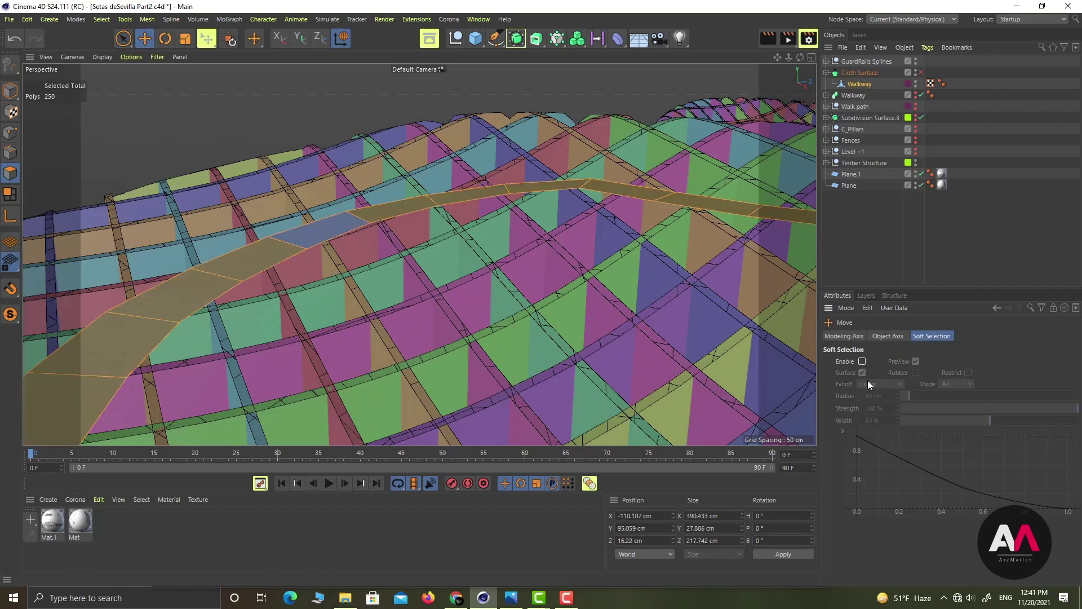
click(921, 72)
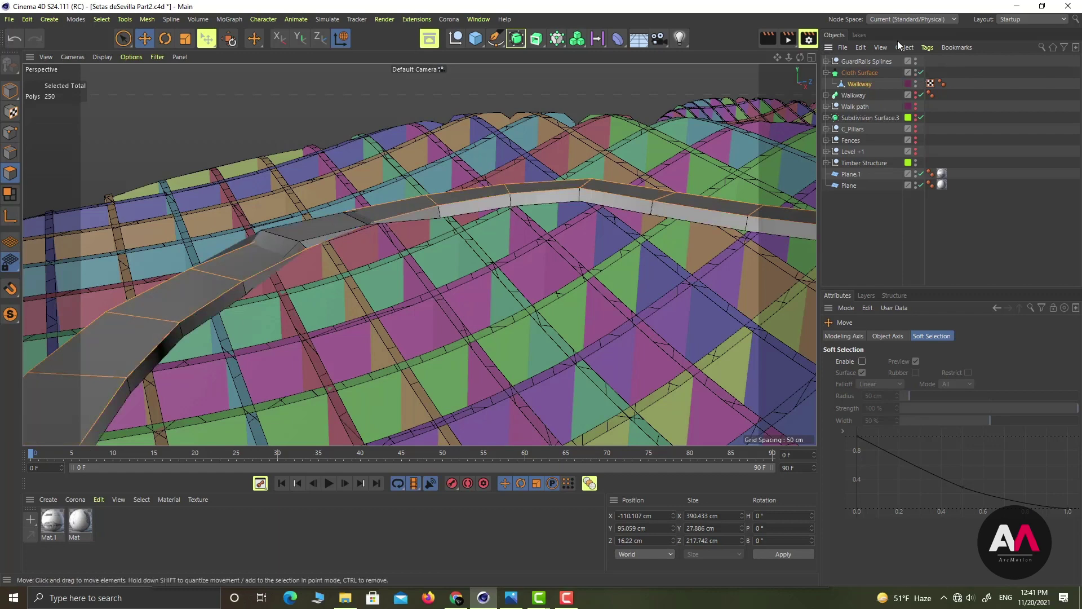
click(921, 72)
Reverse the normals of the flipped polygon on the near walkway stretch and turn the Cloth Surface back on
click(319, 237)
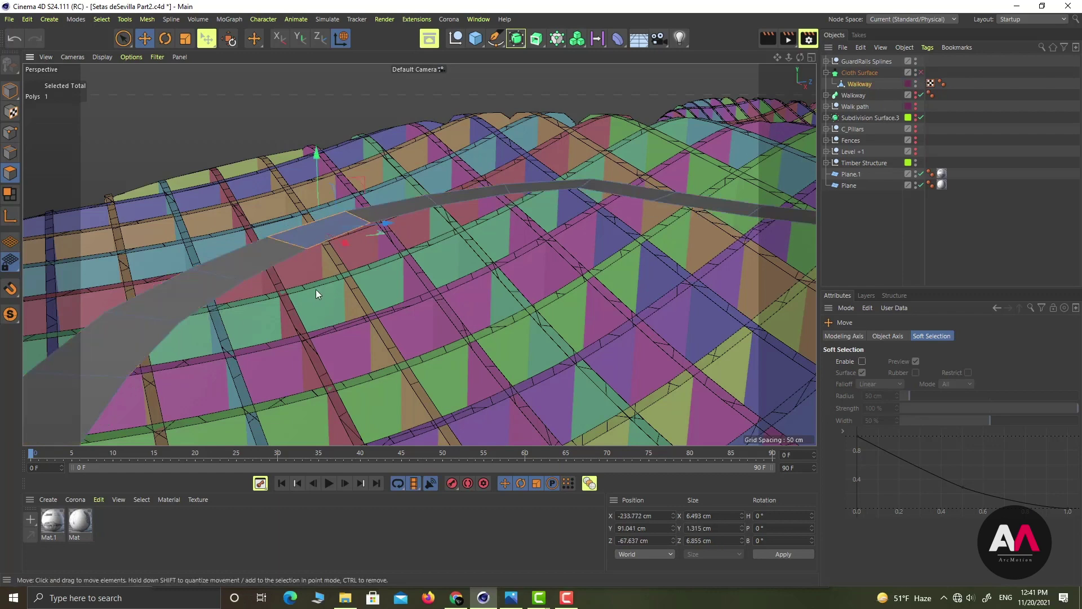
right_click(419, 172)
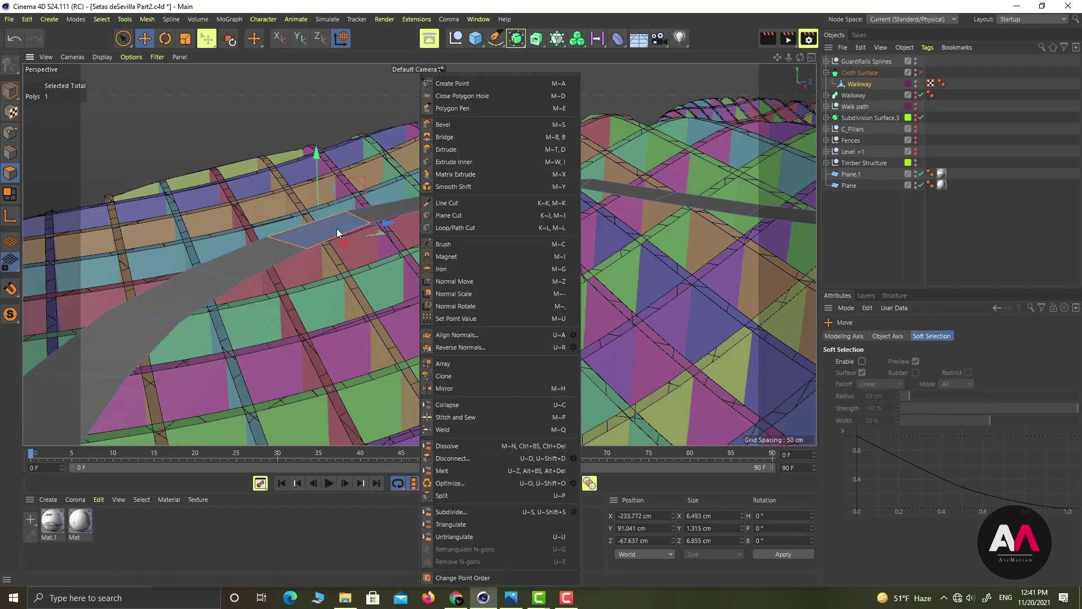
click(470, 346)
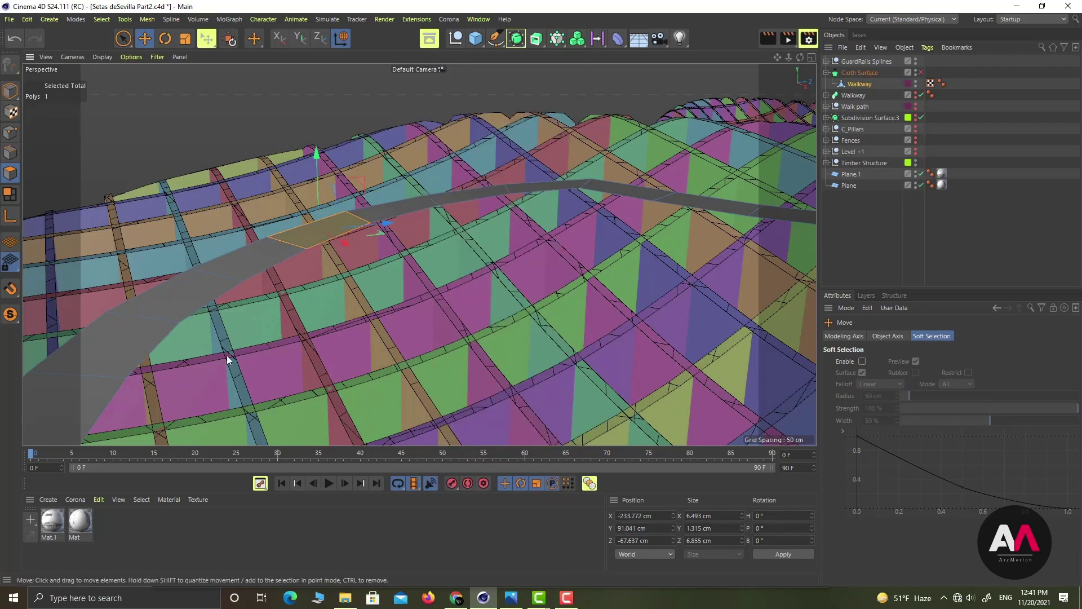
click(921, 72)
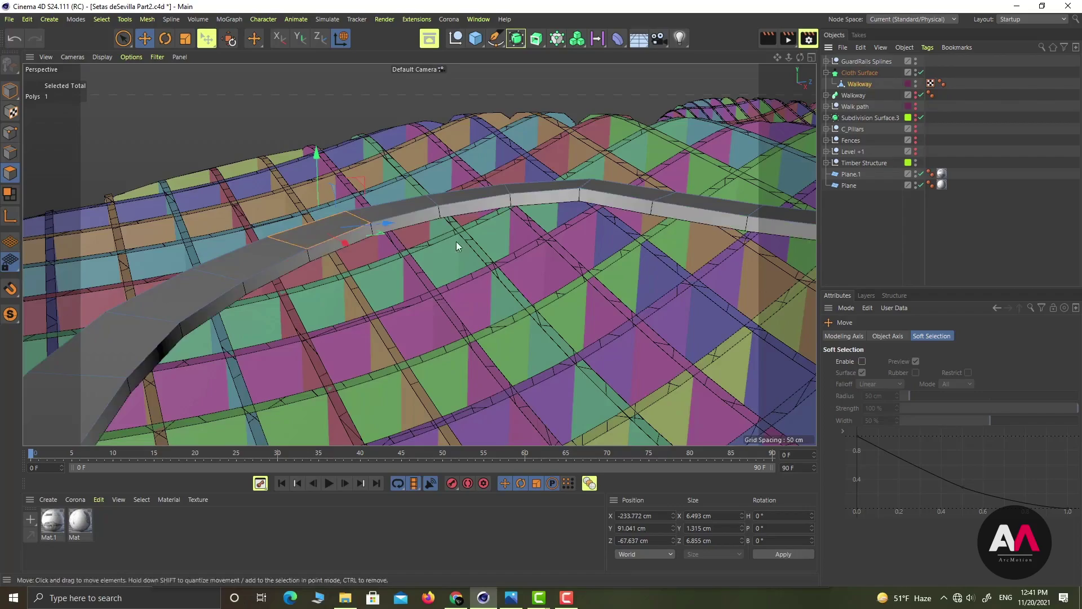
Disable the Cloth Surface, then find and reverse the two flipped polygons between the winding walkway stretch and the wide deck
alt+drag(456, 242, 392, 283)
alt+right_drag(392, 282, 247, 259)
alt+drag(247, 259, 305, 292)
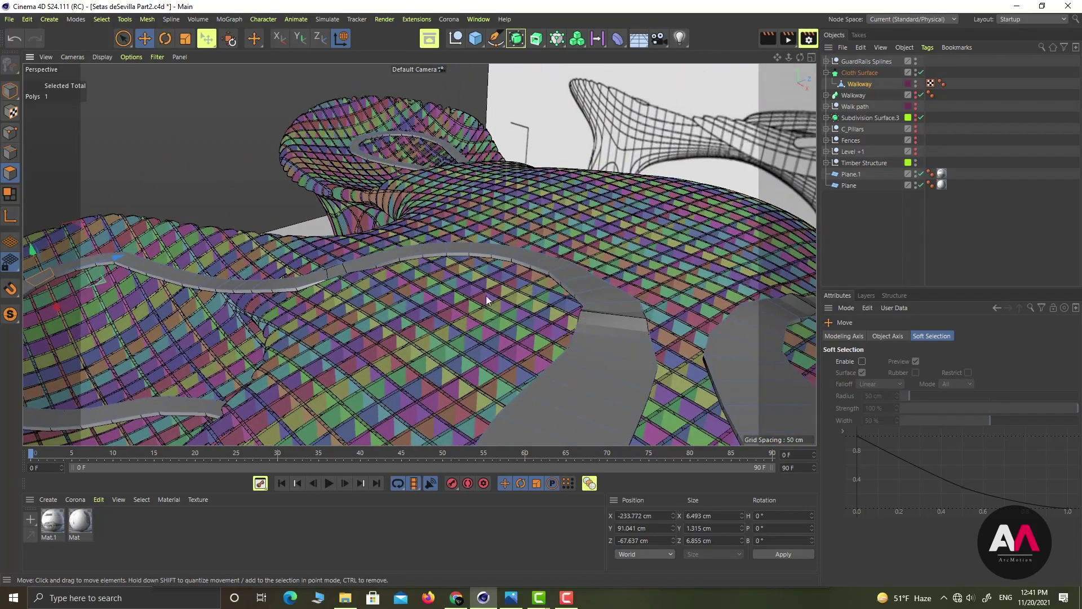
click(921, 72)
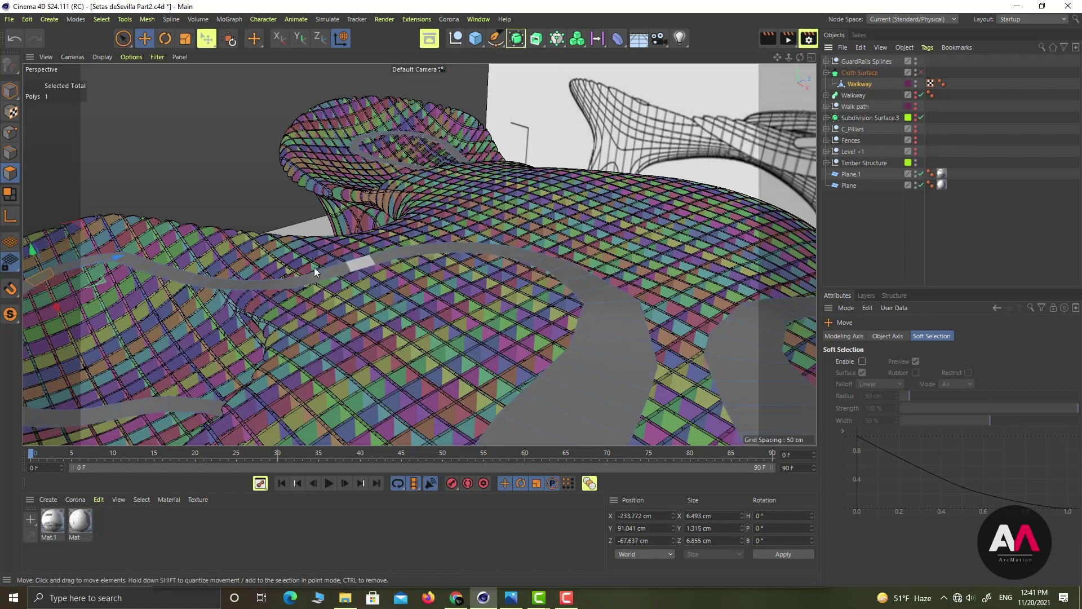
key(ctrl+a)
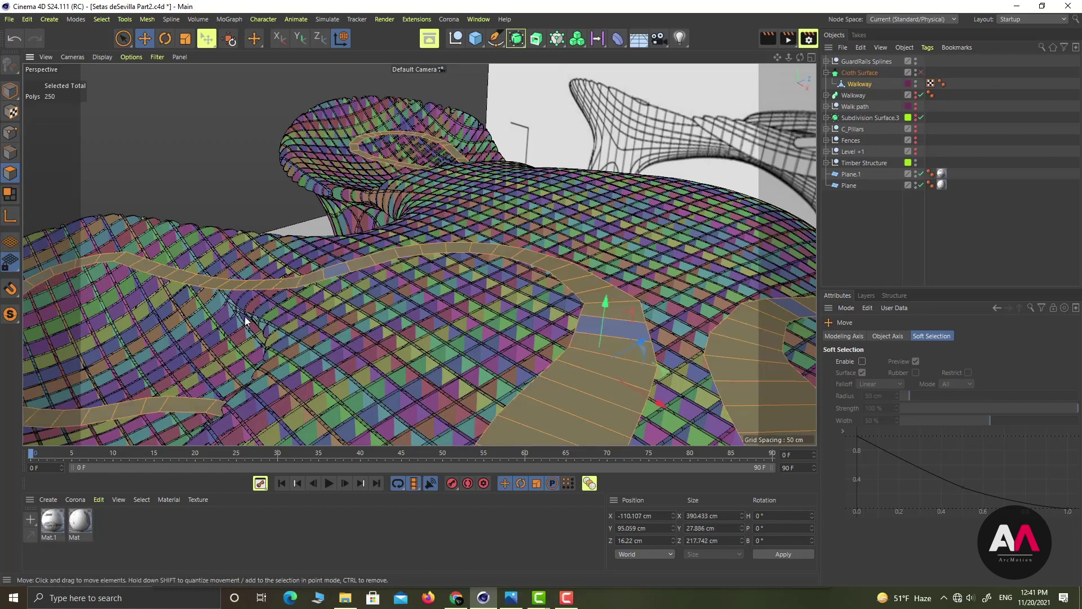
click(338, 268)
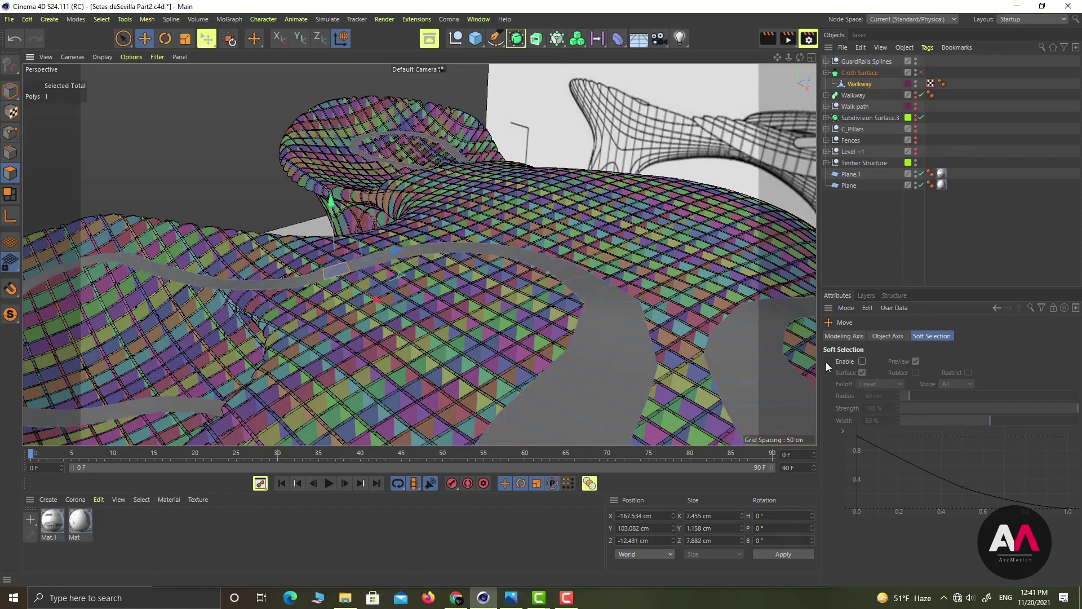
shift+click(627, 329)
right_click(473, 302)
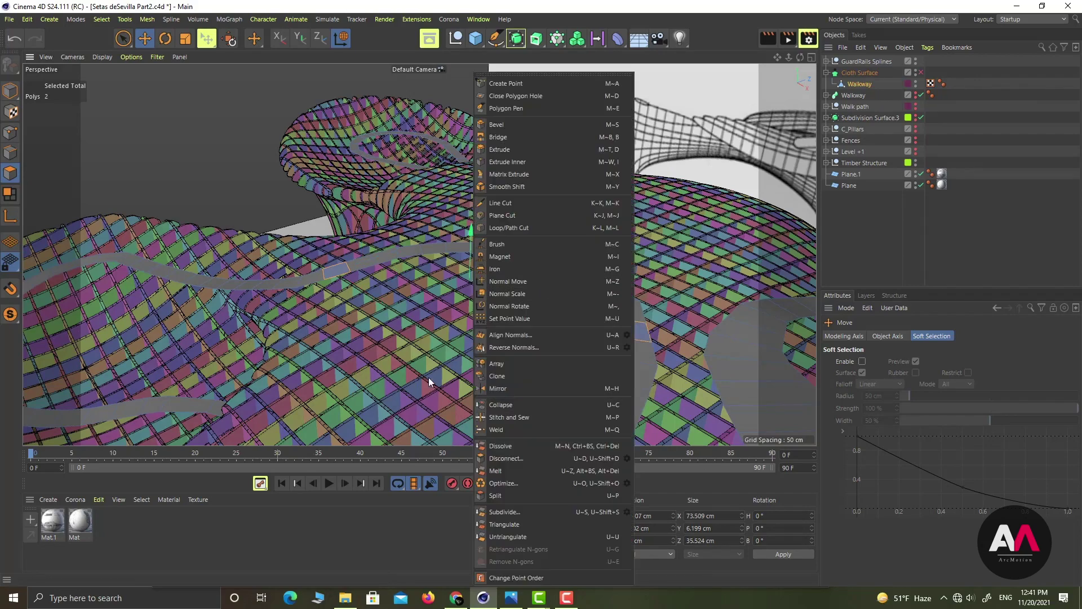
click(509, 348)
Highlight all Walkway polygons and reverse the normals of the flipped polygon on the outer curve of the wide central deck
key(ctrl+a)
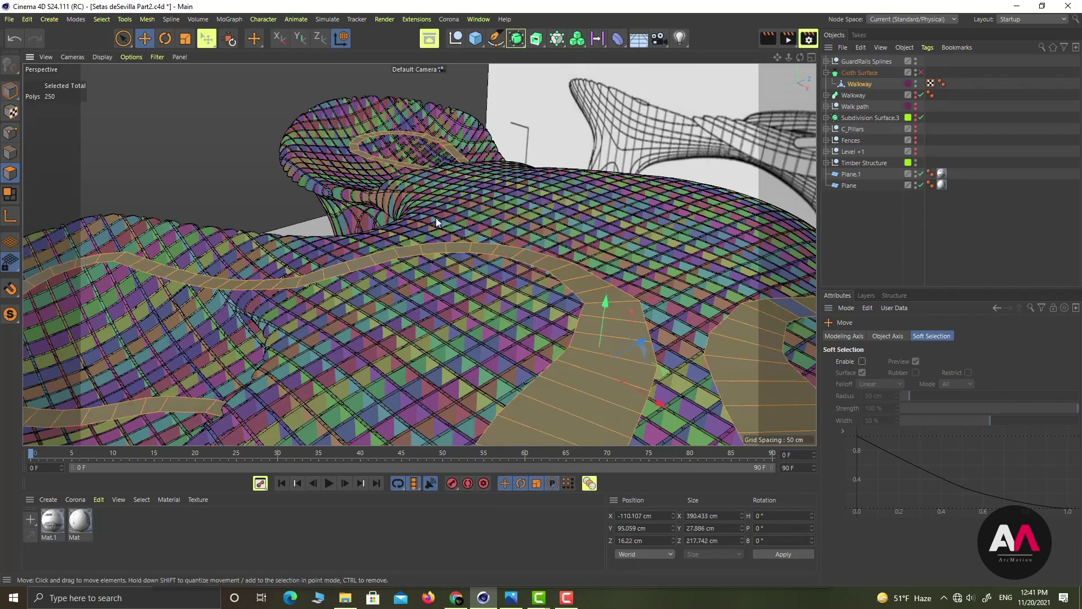
scroll(479, 238, down, 4)
alt+drag(648, 378, 531, 327)
scroll(544, 358, up, 4)
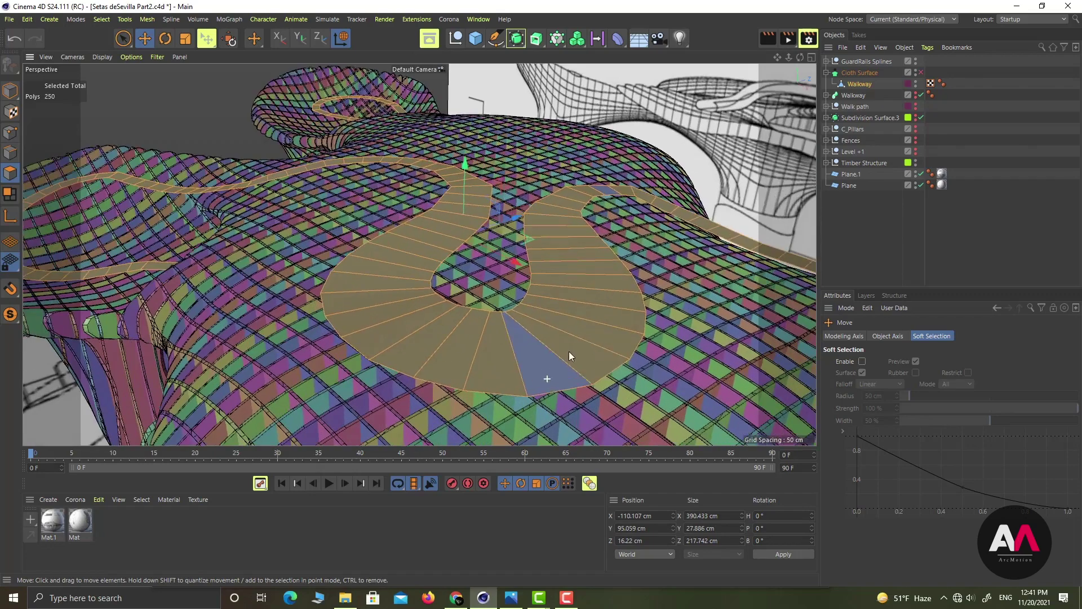
click(551, 370)
right_click(614, 242)
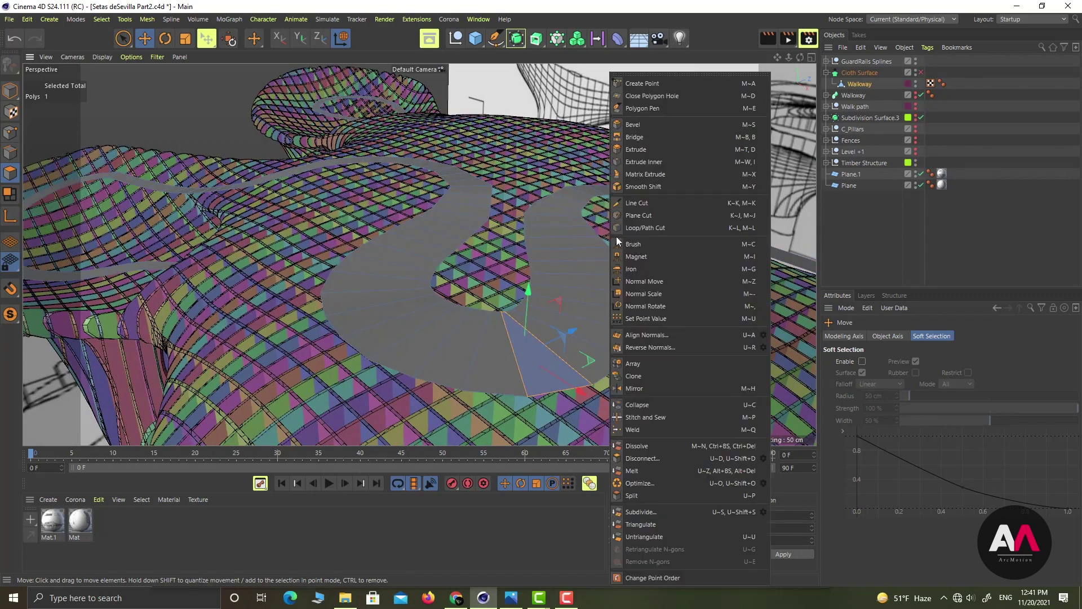
click(664, 348)
Highlight all polygons again and reverse the flipped one on the bend where the wide deck narrows
key(ctrl+a)
alt+drag(563, 238, 469, 277)
scroll(466, 276, up, 3)
click(458, 272)
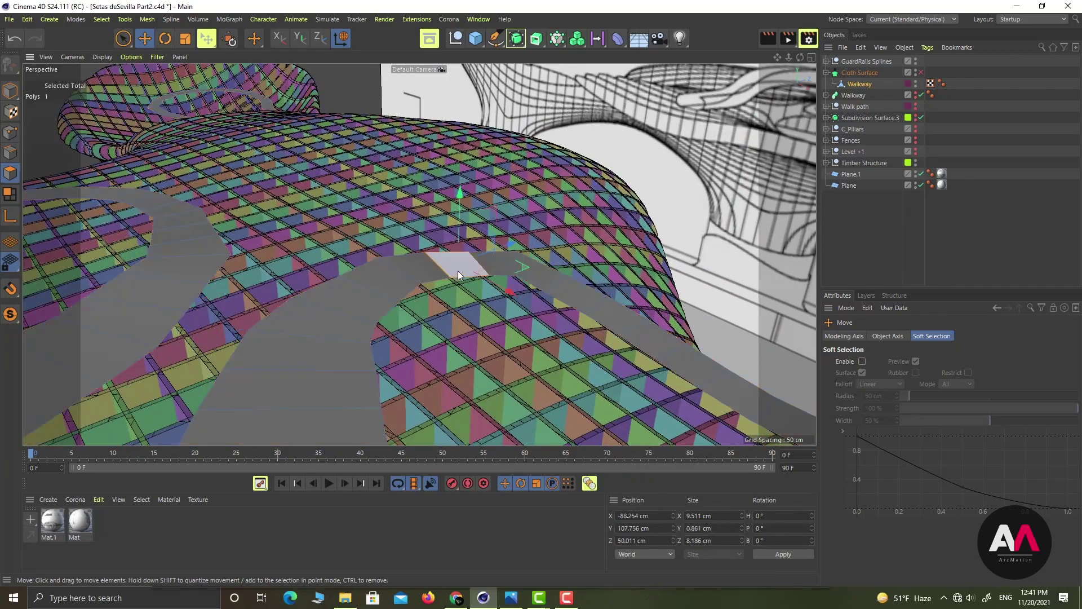
right_click(532, 188)
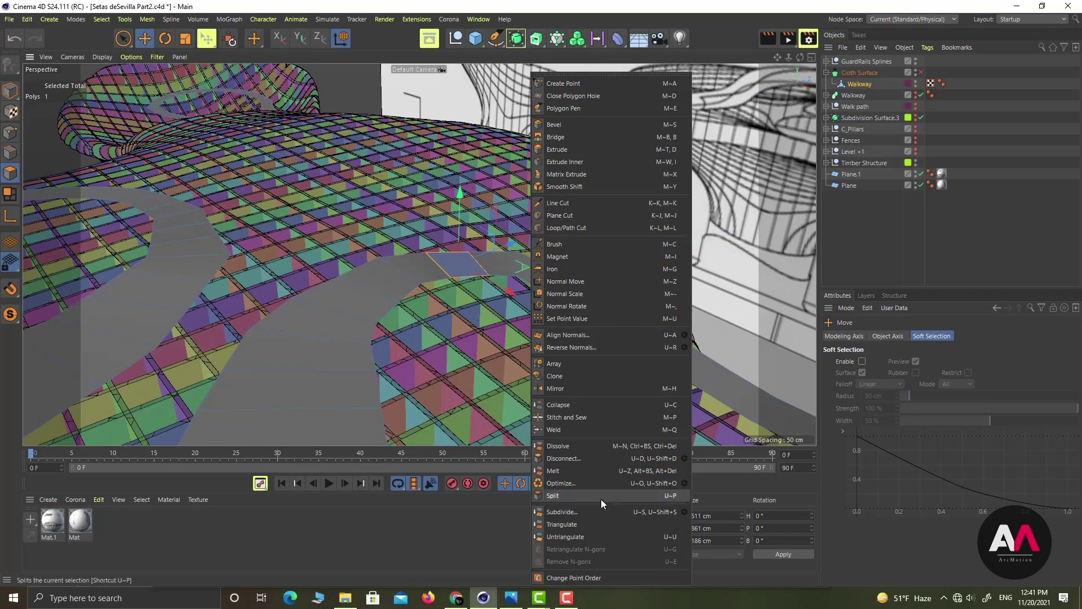
click(600, 350)
Select all polygons to spot the flipped one on the narrow path between two canopies, and reverse its normals
key(ctrl+a)
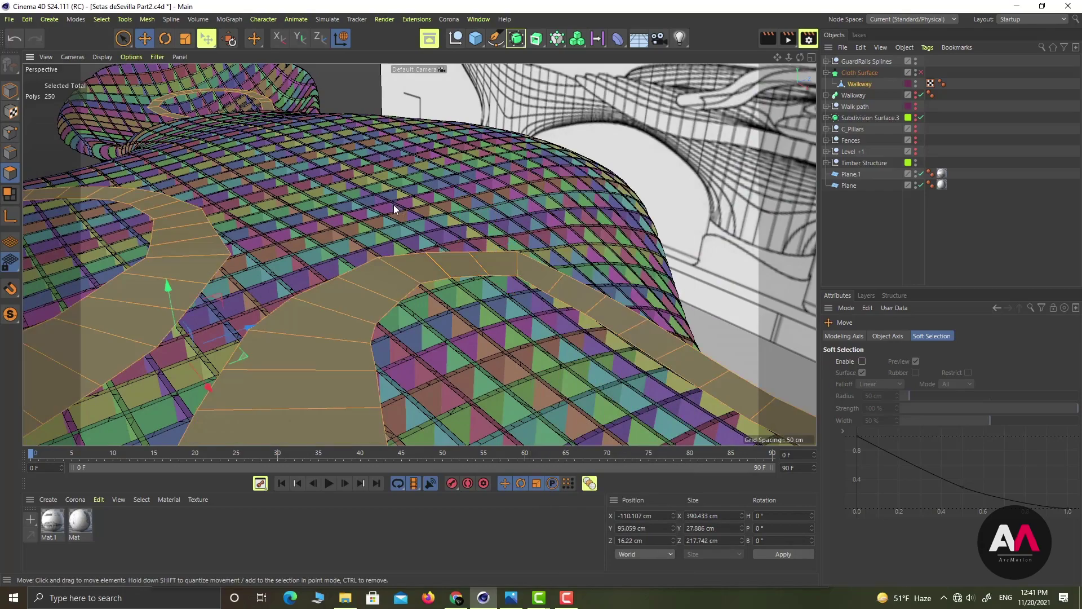
scroll(357, 167, down, 5)
alt+drag(570, 253, 526, 278)
scroll(528, 280, up, 5)
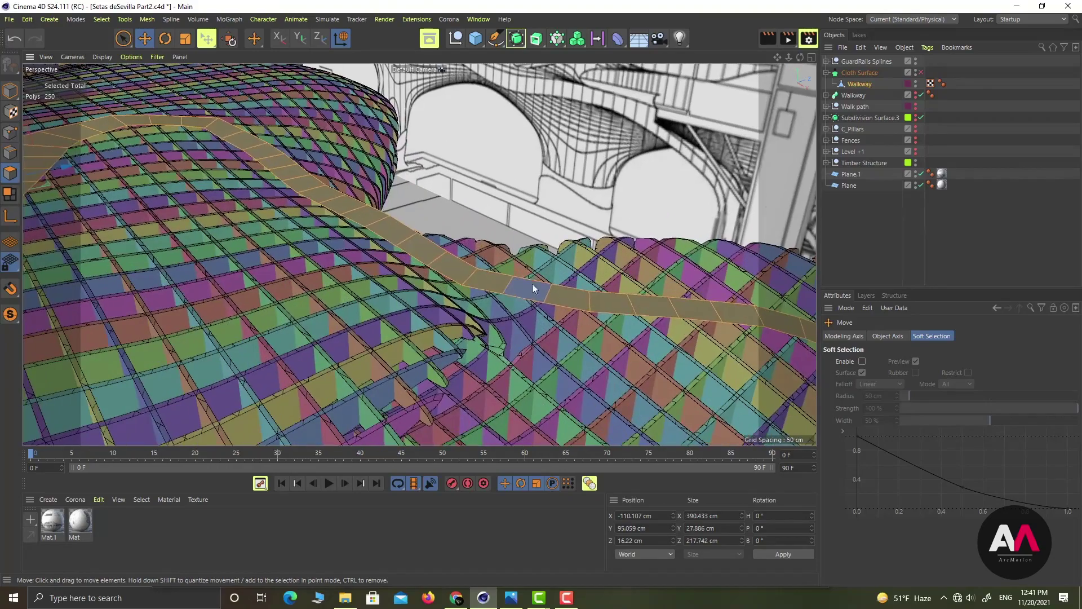
click(530, 287)
right_click(565, 211)
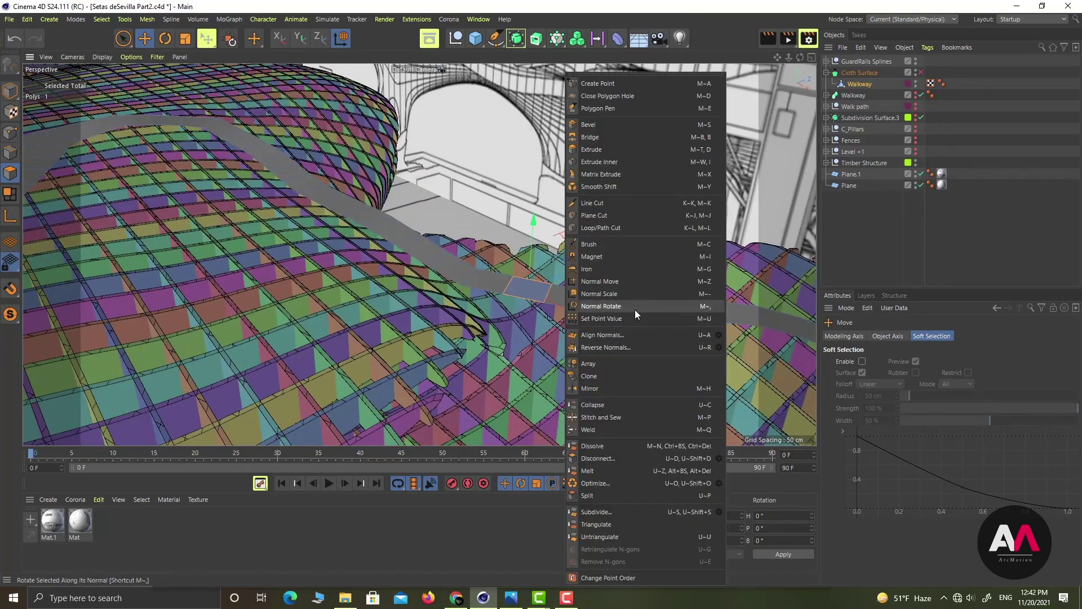
click(611, 347)
Check all polygons along the far walkway loop and reverse the normals of the flipped polygon near its end turn
key(ctrl+a)
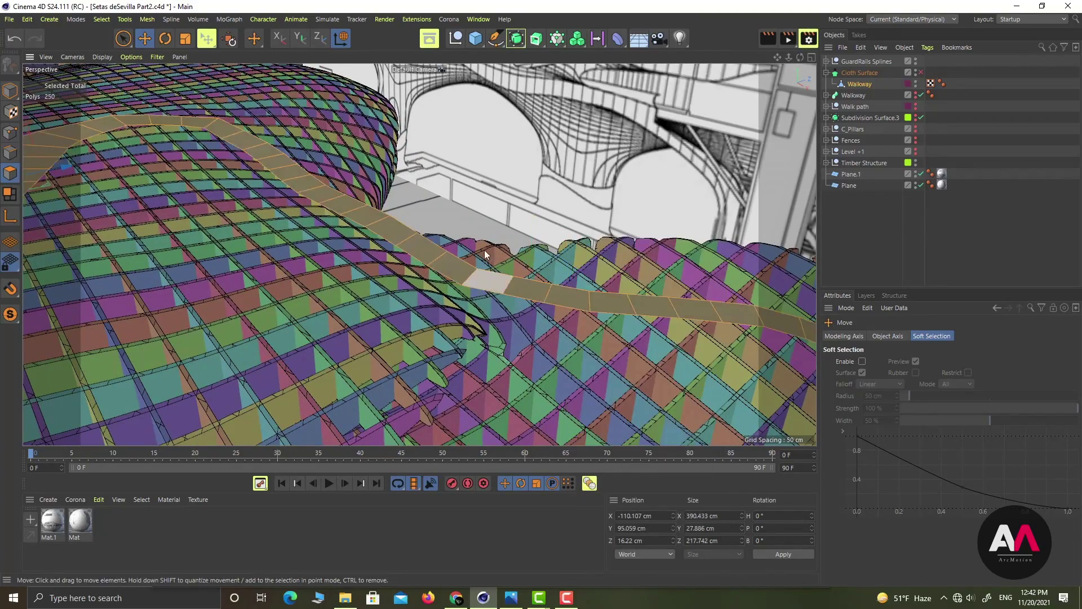
key(s)
scroll(696, 288, up, 5)
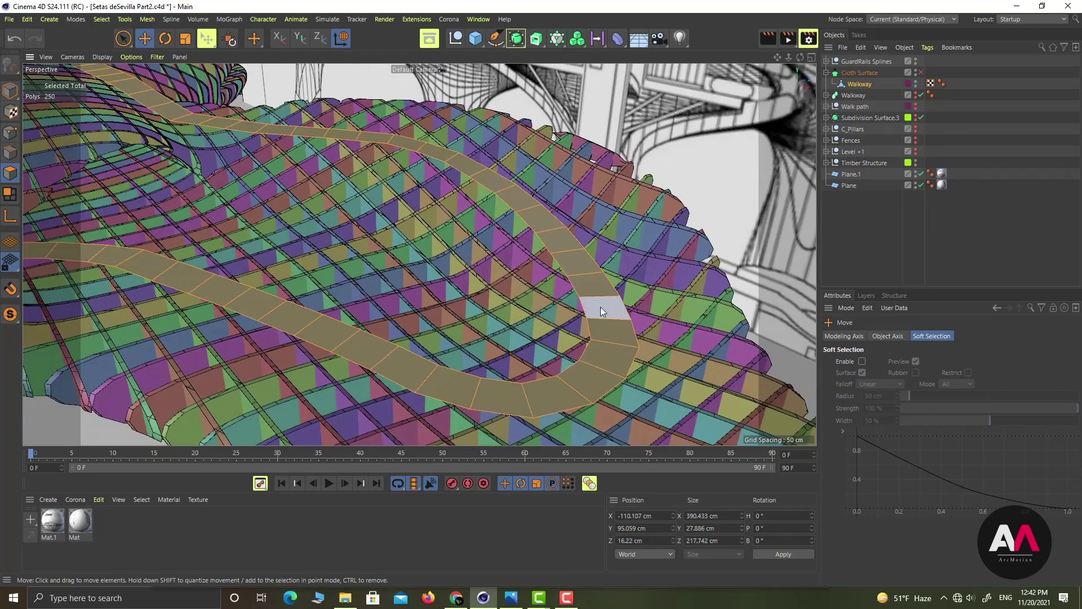
click(601, 307)
right_click(530, 225)
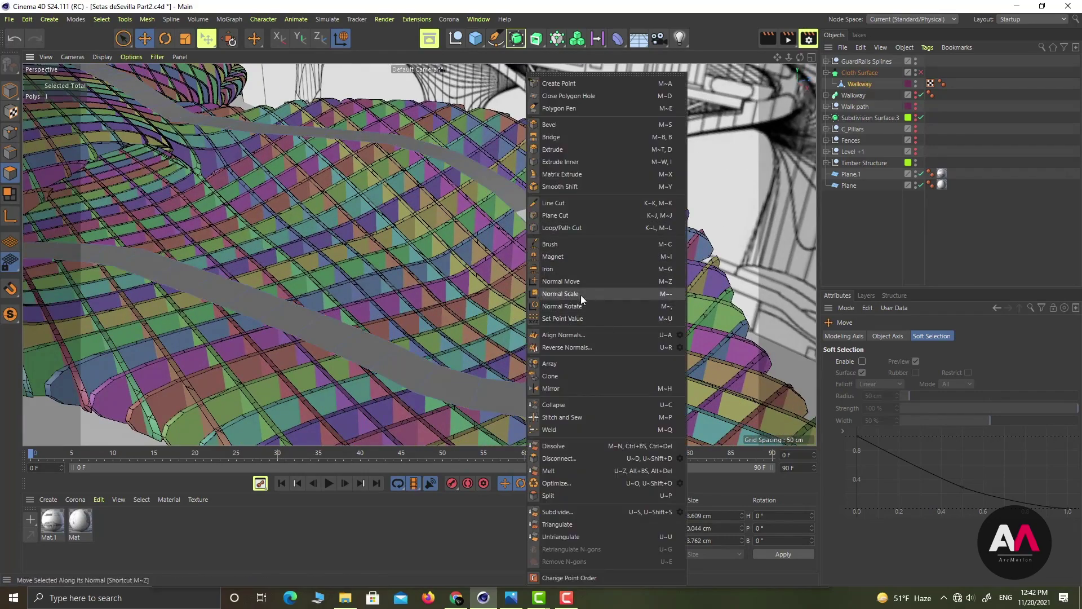
click(576, 347)
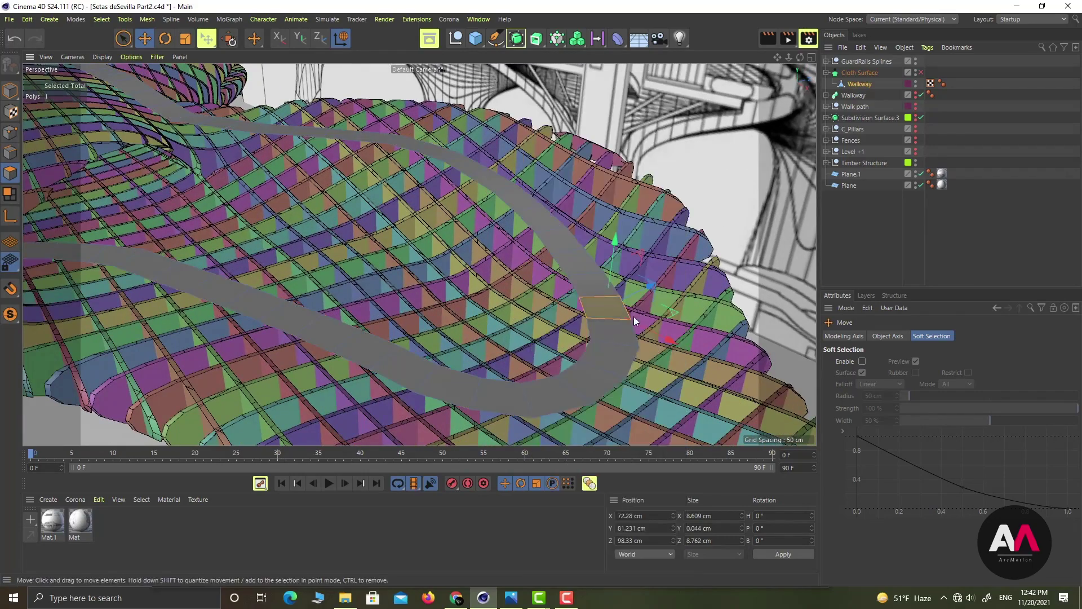
Select all Walkway polygons and temporarily isolate the object to check the whole deck for remaining flipped polygons
key(ctrl+a)
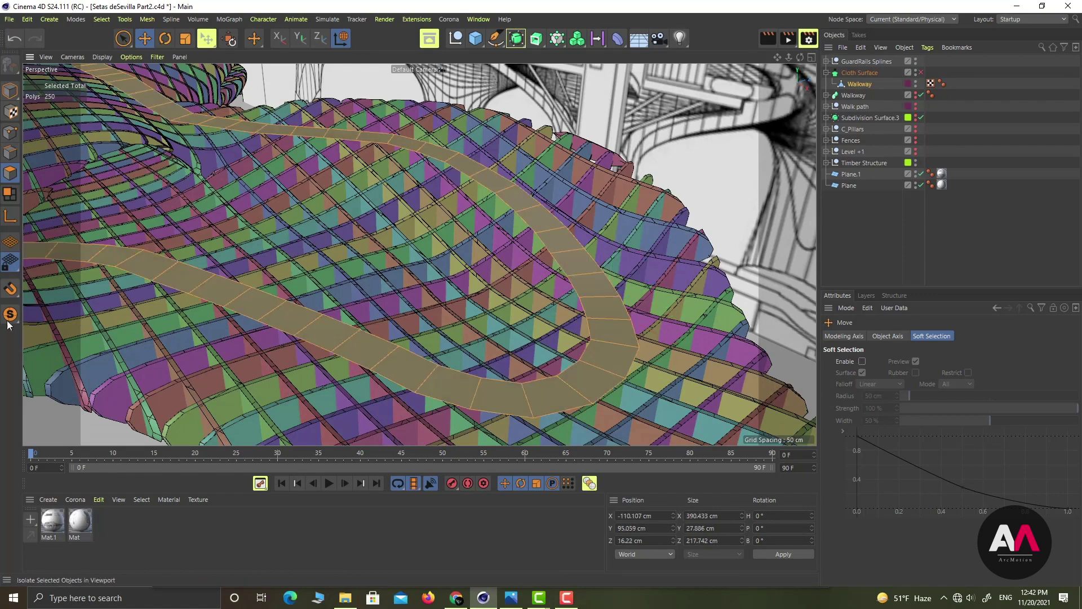
click(861, 85)
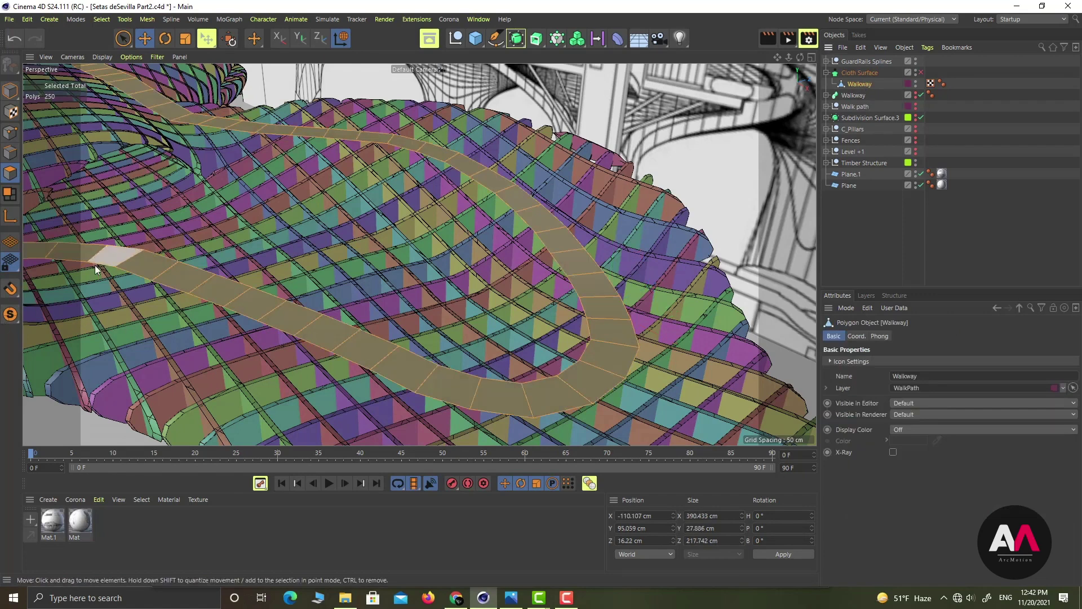
click(10, 315)
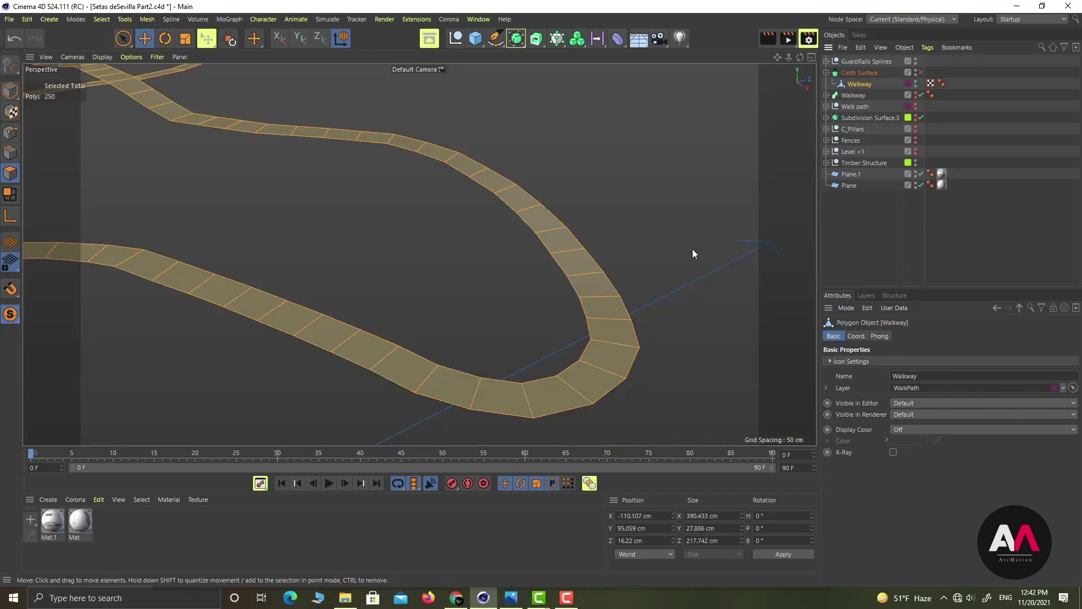
alt+right_drag(693, 255, 587, 321)
alt+drag(587, 321, 572, 274)
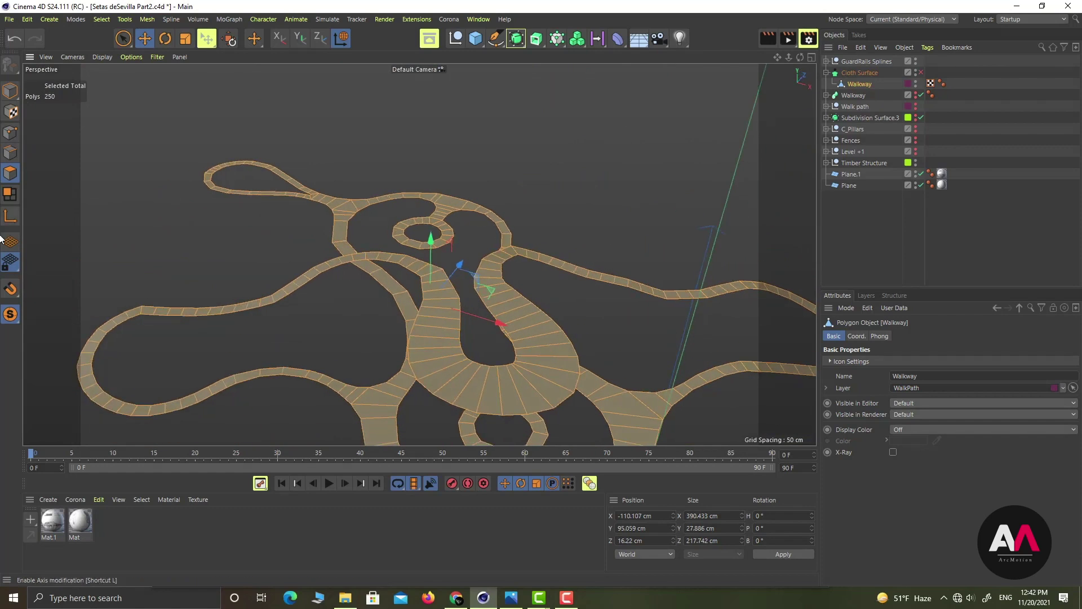
click(11, 314)
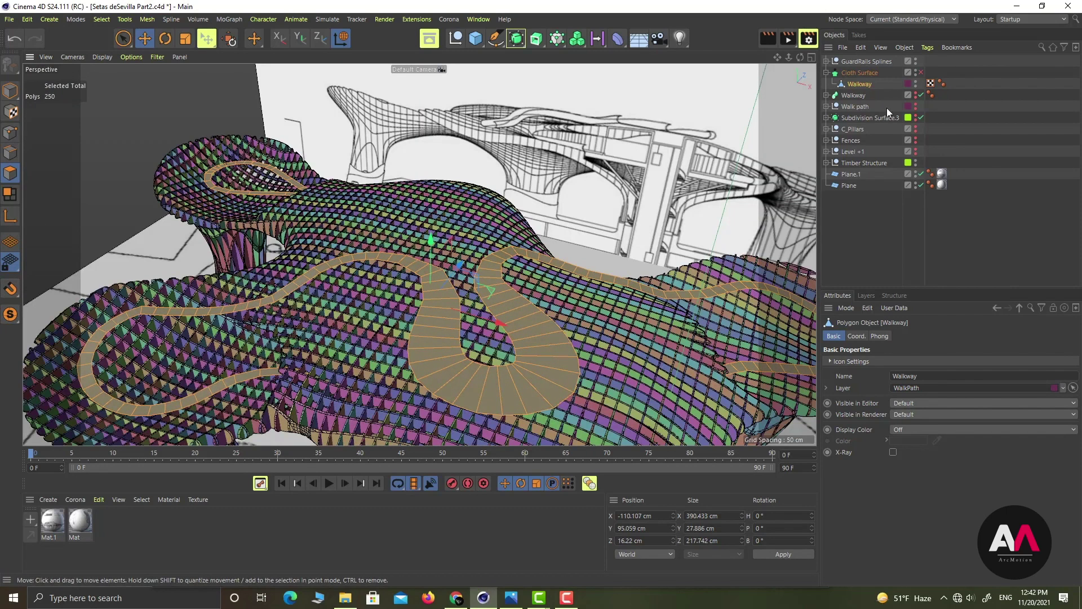
Turn the Cloth Surface back on and inspect the thickened walkway across the canopy
click(921, 72)
scroll(415, 263, down, 3)
alt+drag(414, 265, 440, 323)
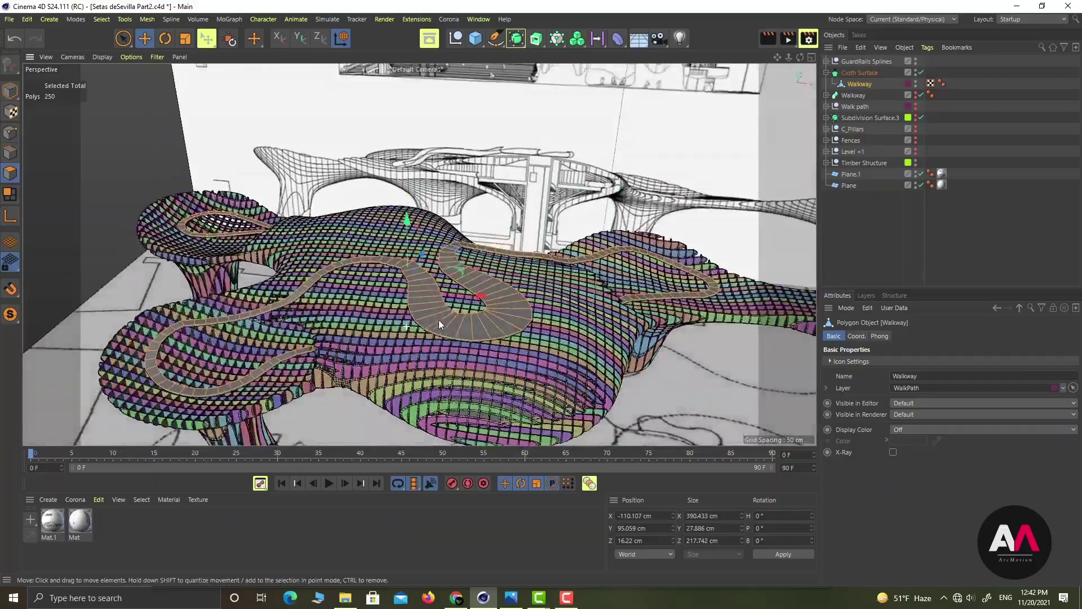
alt+right_drag(462, 336, 583, 276)
alt+drag(517, 320, 468, 293)
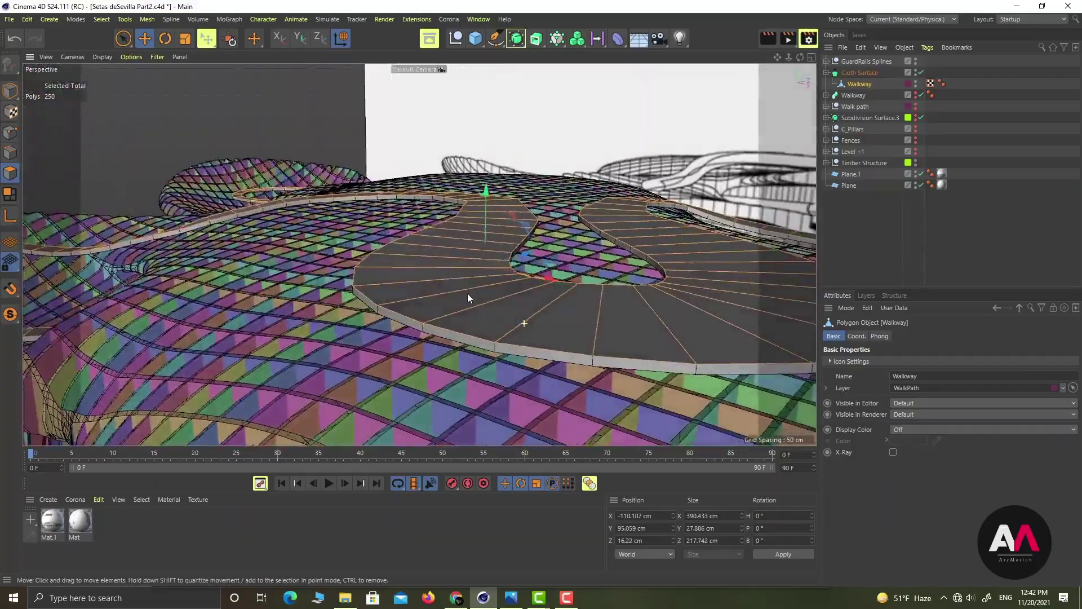
alt+right_drag(468, 293, 374, 308)
mouse_move(254, 310)
alt+middle_down()
mouse_move(316, 308)
mouse_move(248, 310)
alt+middle_up()
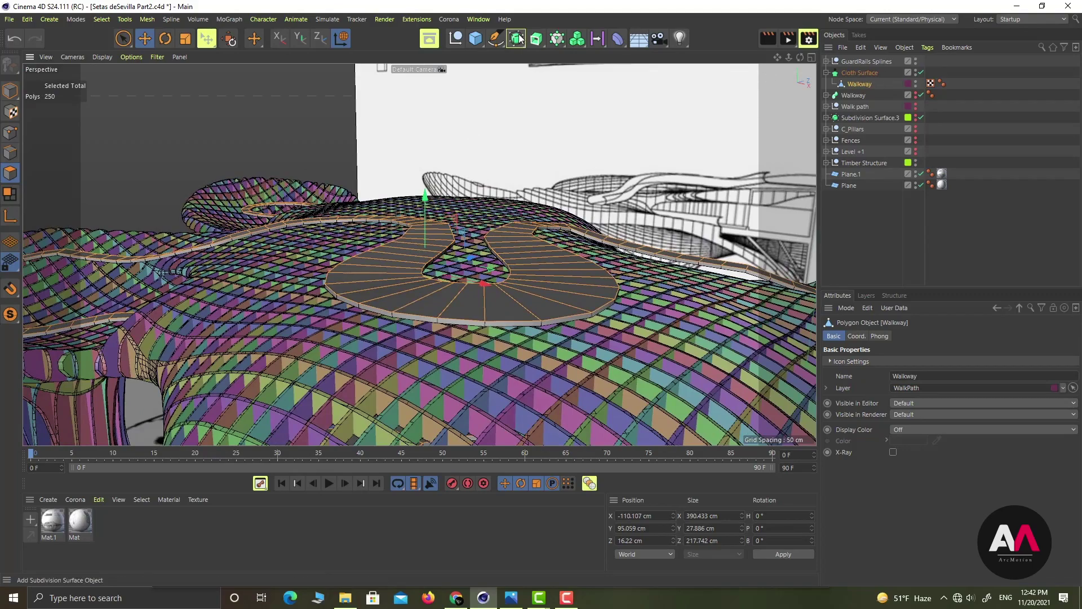
Rename the Cloth Surface object as "Walkway PAth"
alt+drag(523, 295, 522, 349)
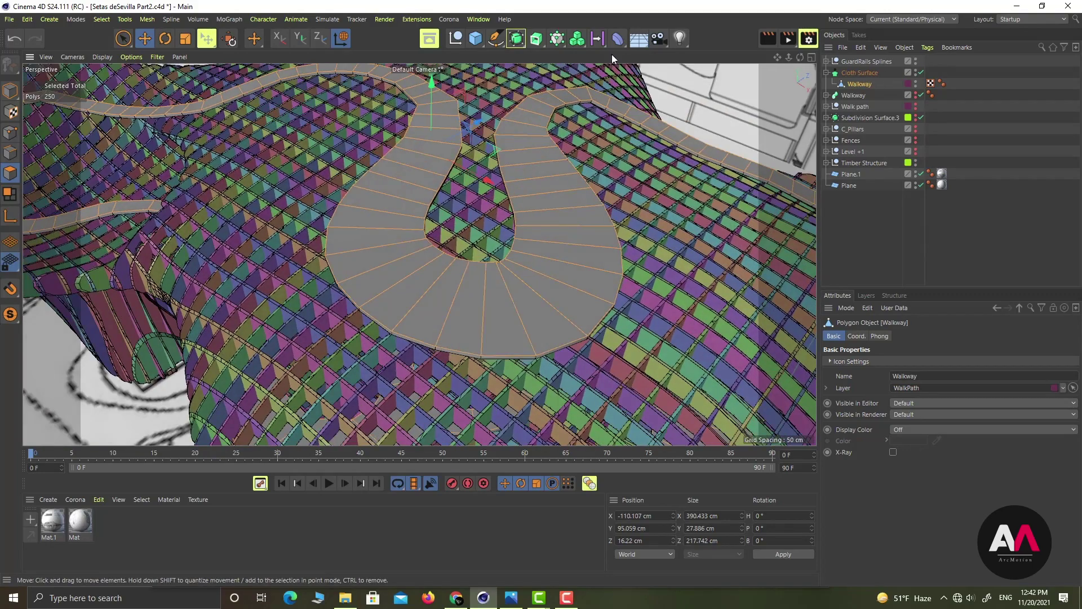
alt+drag(444, 327, 566, 290)
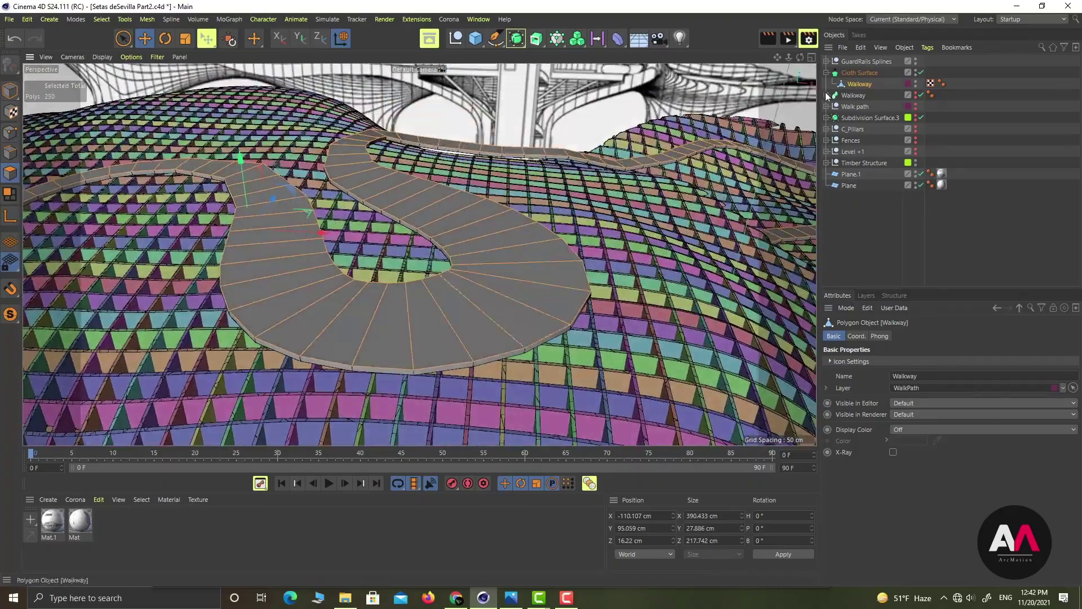
scroll(499, 197, down, 3)
alt+middle_drag(479, 261, 772, 241)
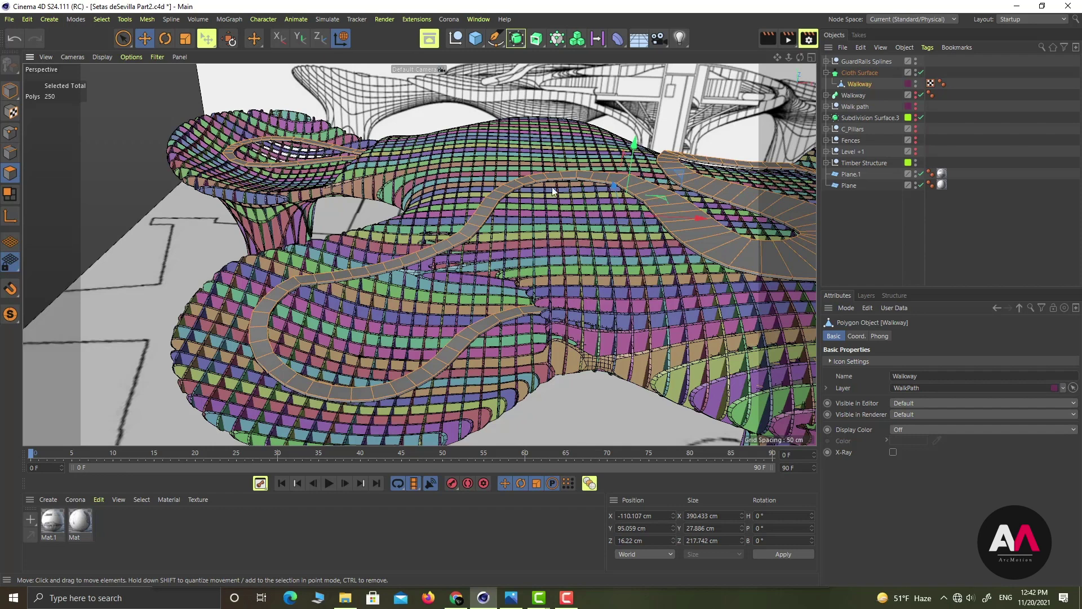
scroll(397, 243, down, 2)
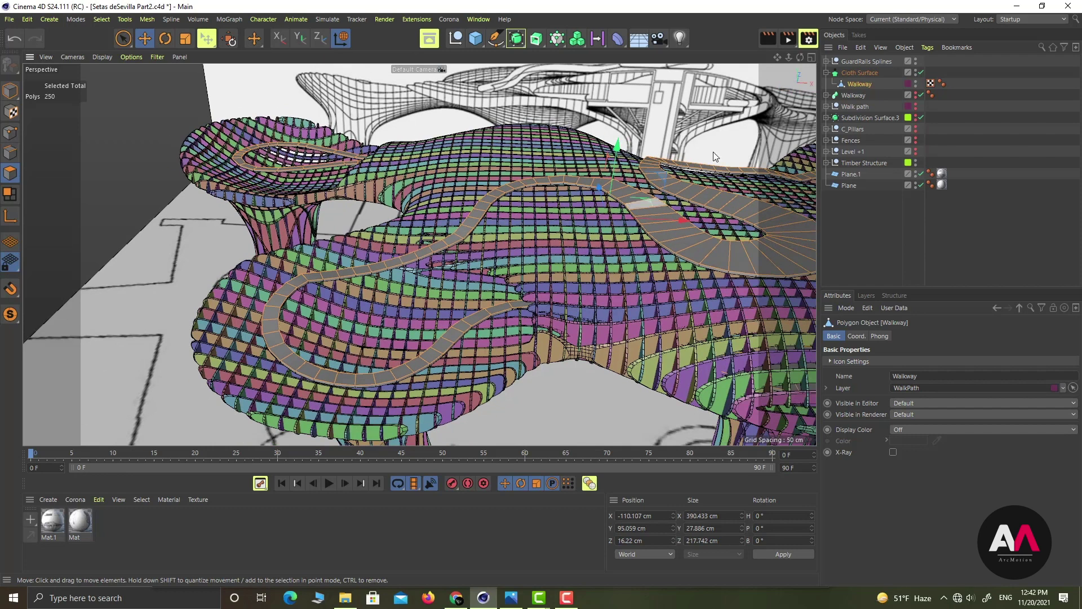
click(827, 72)
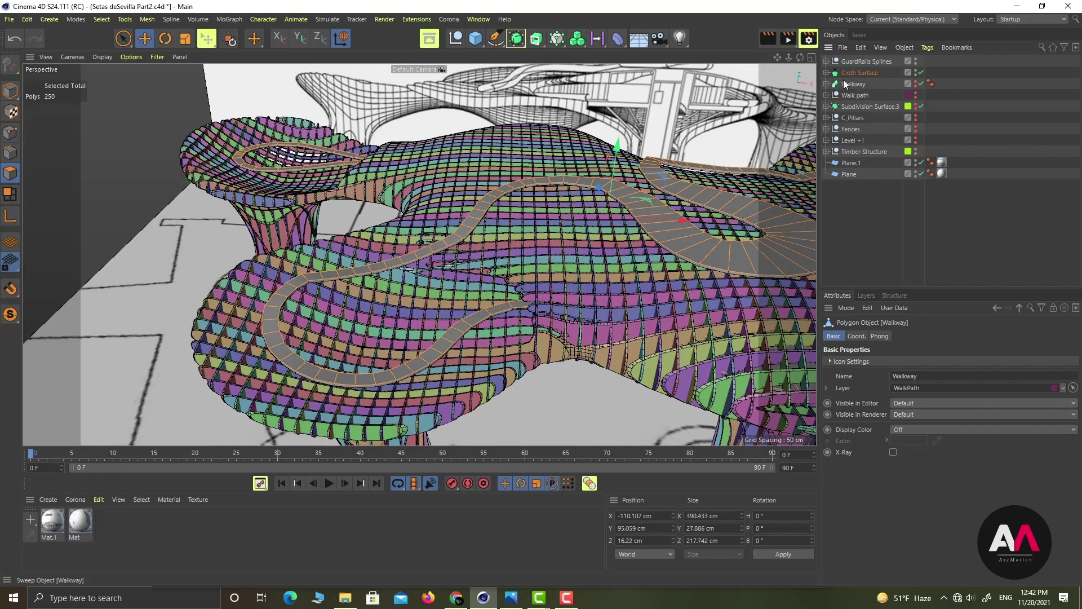
double_click(861, 72)
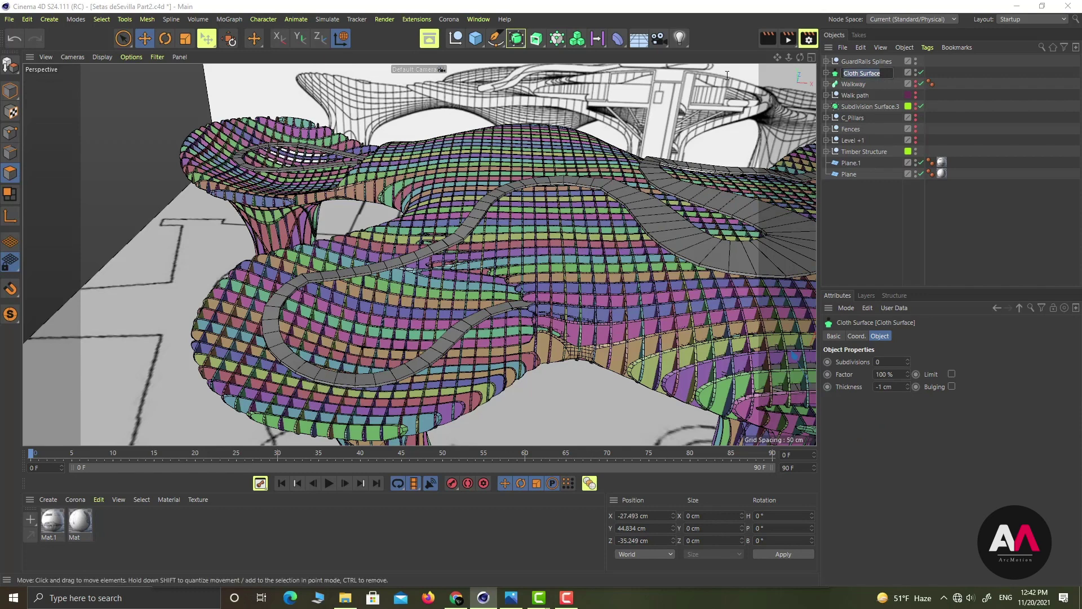
text(Walkway PAth)
key(Return)
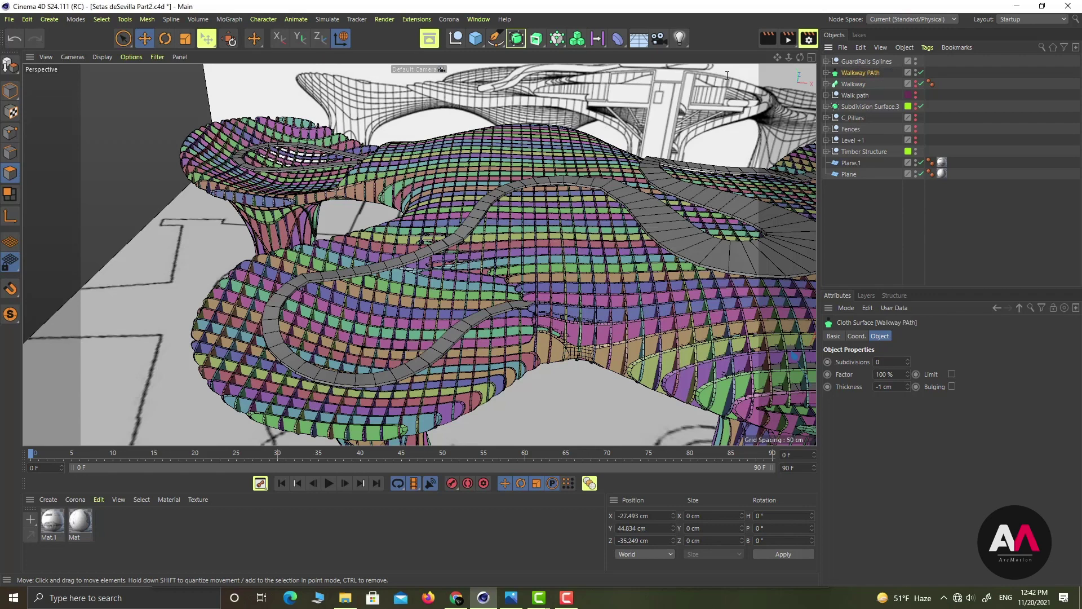
Create a null named "Walkway" and nest the Walkway PAth and GuardRails Splines objects inside it
click(458, 37)
double_click(852, 60)
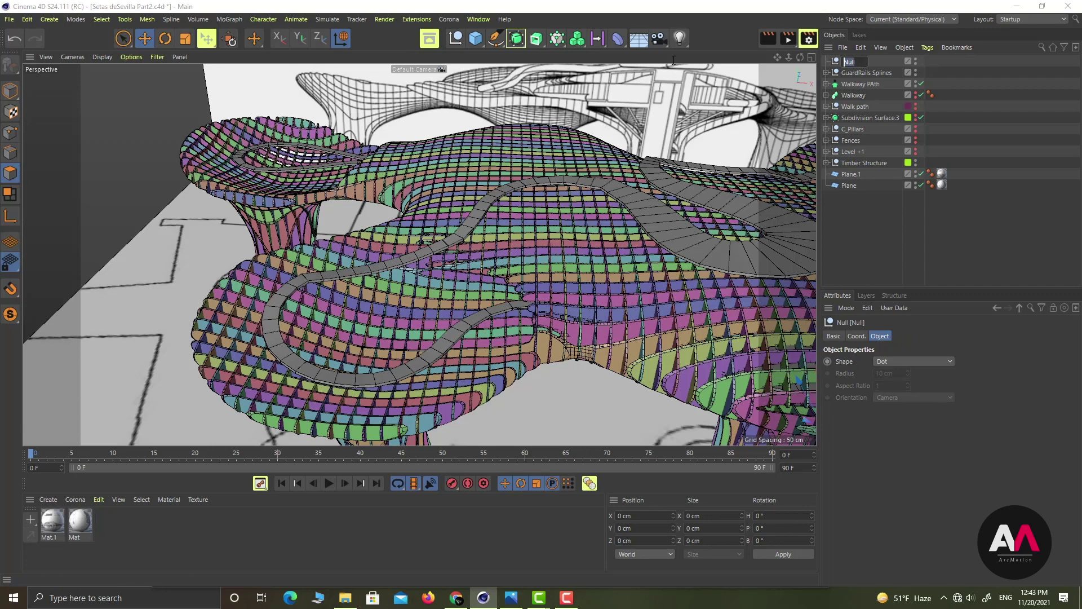
text(Walkway)
key(Return)
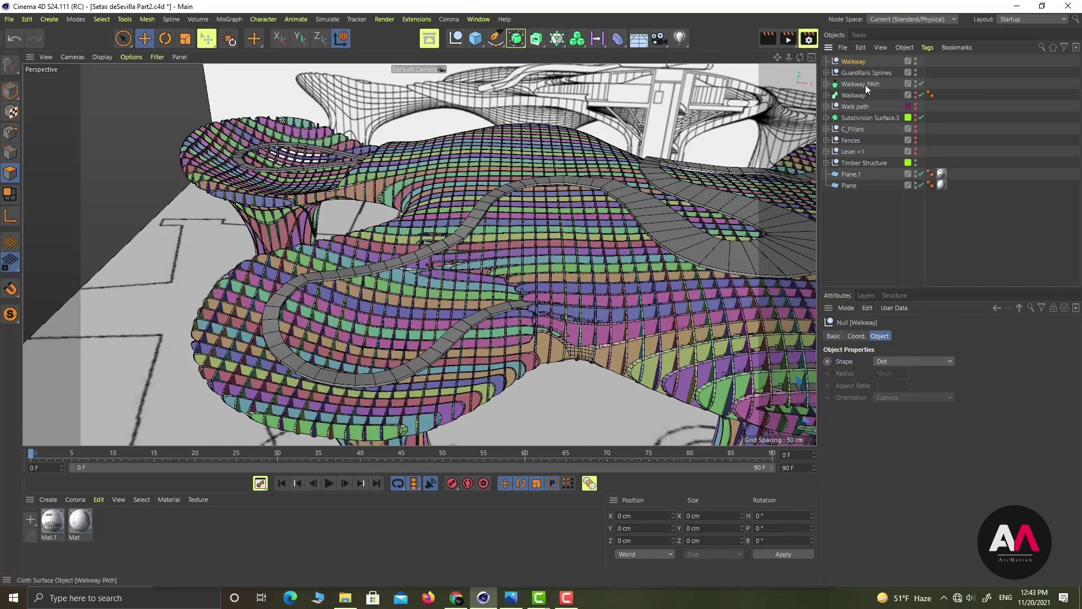
drag(864, 85, 858, 60)
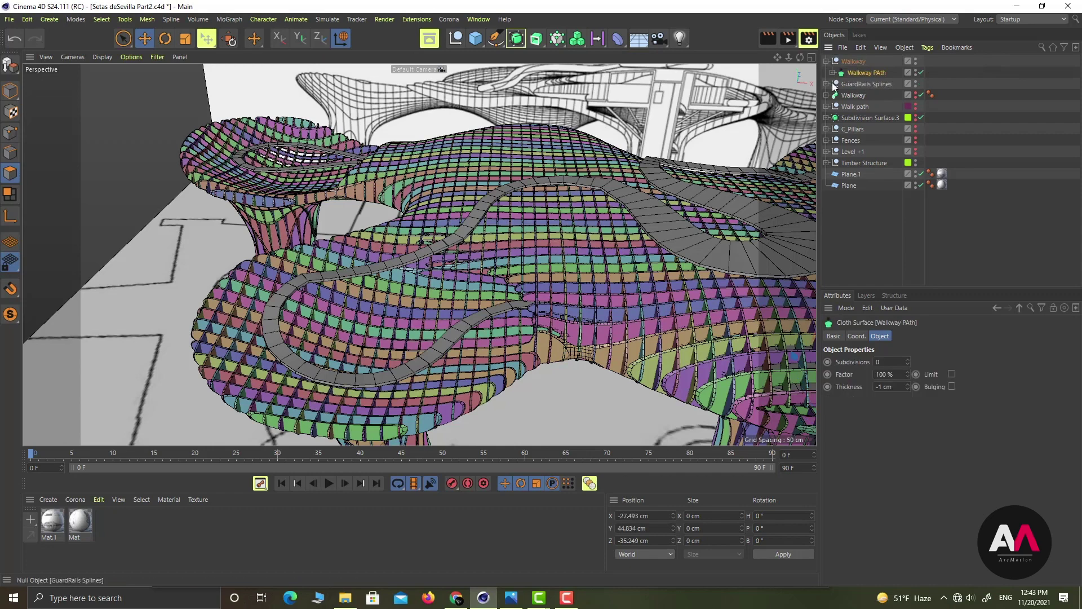
drag(858, 86, 867, 77)
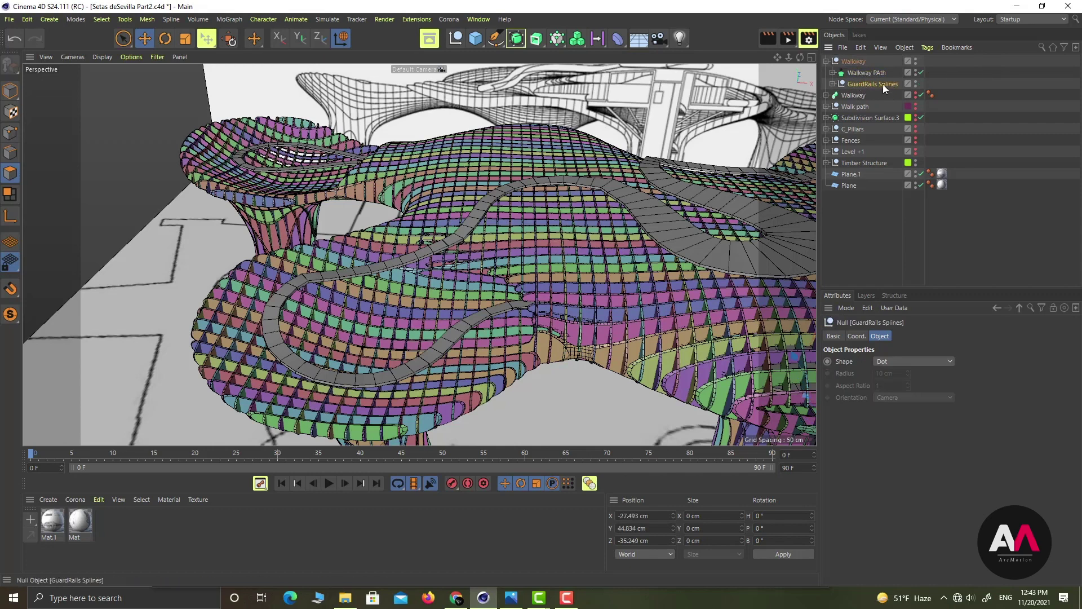
Move the Walkway sweep object into the Walk path group
click(827, 95)
click(827, 95)
click(827, 106)
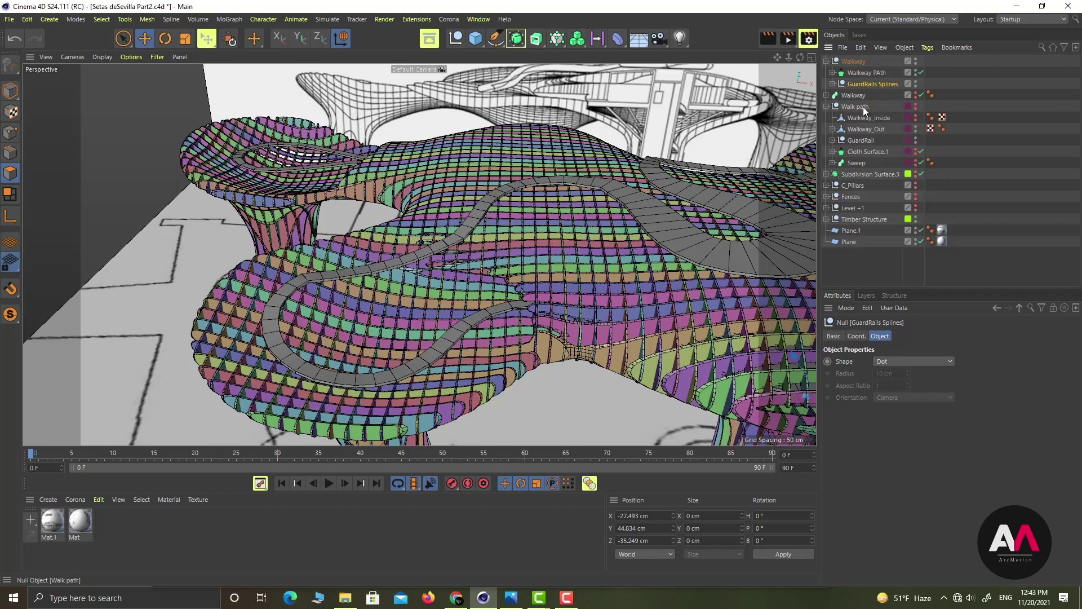
mouse_move(854, 96)
mouse_down()
mouse_move(874, 106)
mouse_move(849, 111)
mouse_up()
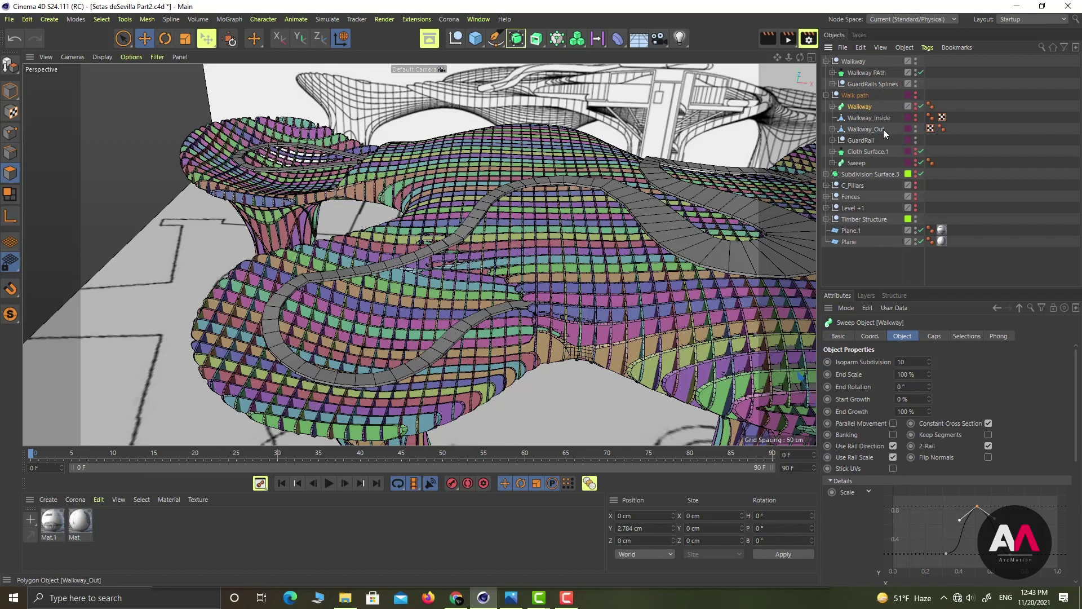
Take the Cloner out of the GuardRail group and place it first in the object hierarchy
click(858, 141)
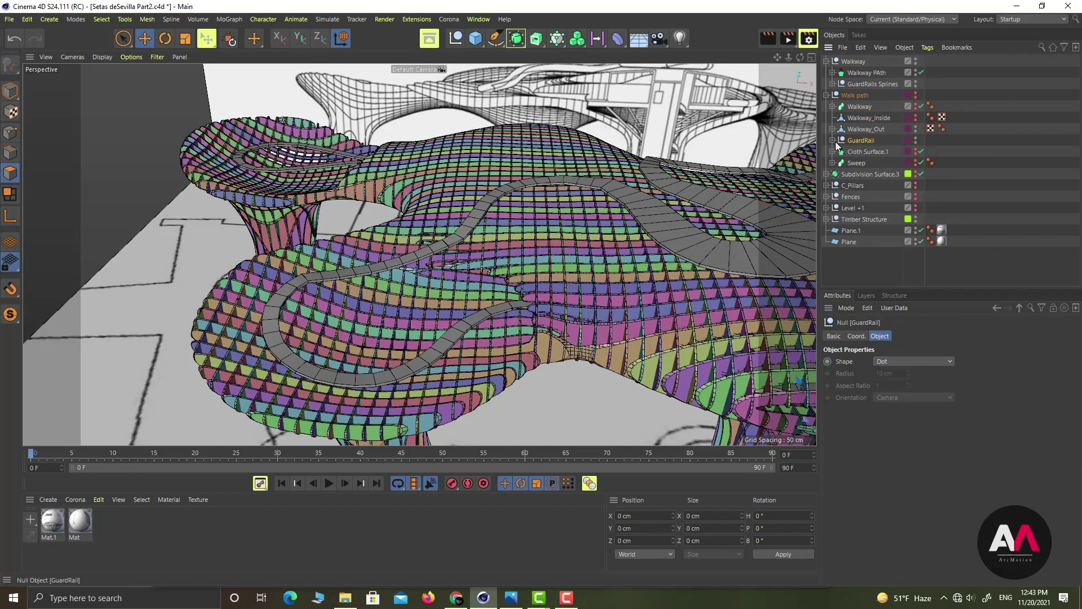
click(833, 140)
click(840, 162)
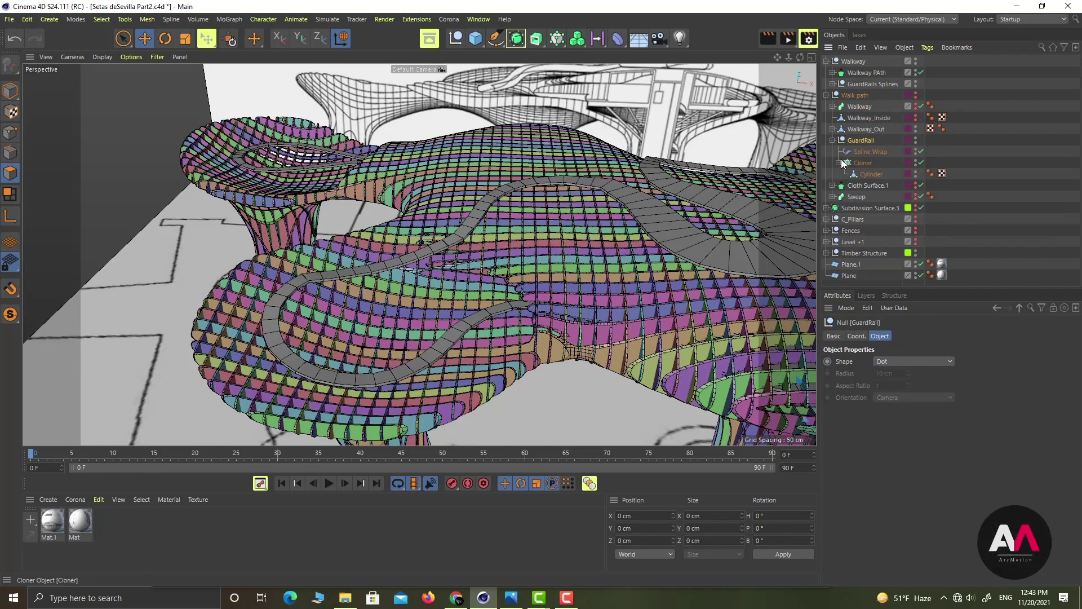
click(840, 162)
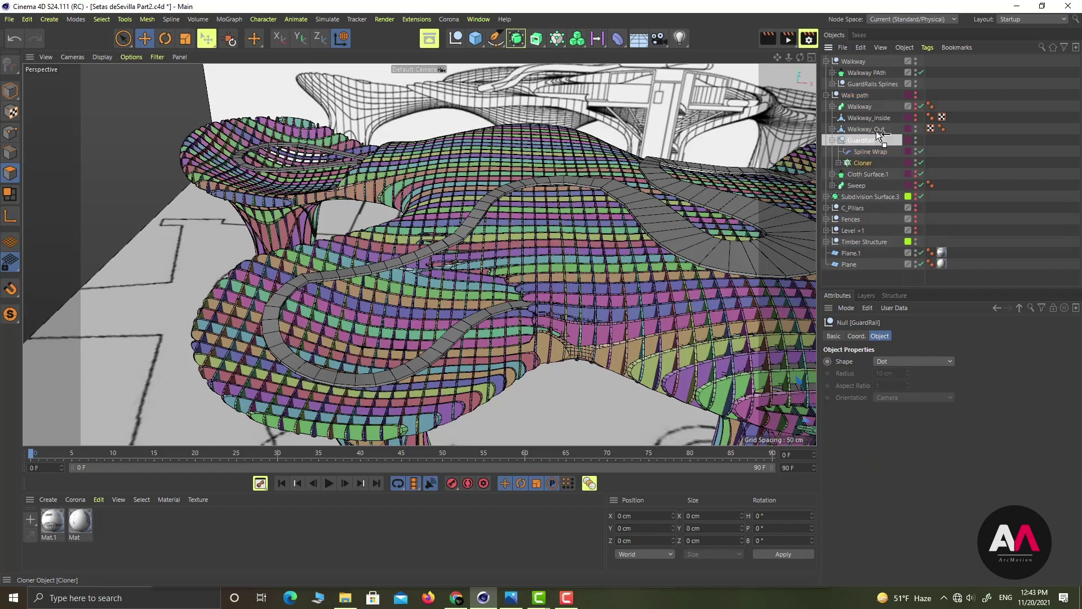
drag(876, 131, 857, 61)
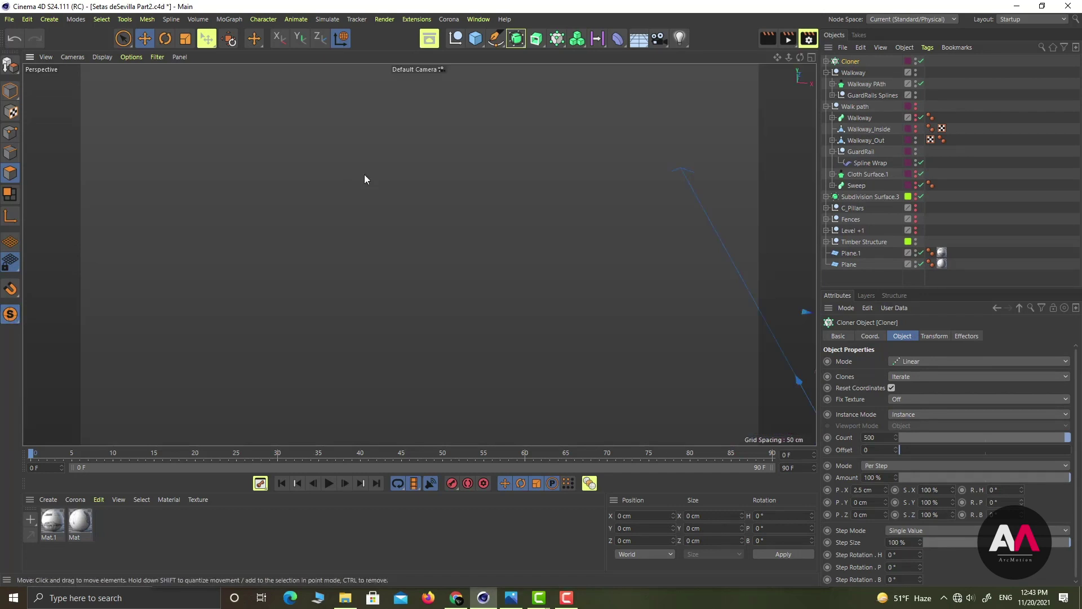
Isolate the Cloner together with its Cylinder child to view the row of guardrail clones
alt+drag(603, 279, 719, 234)
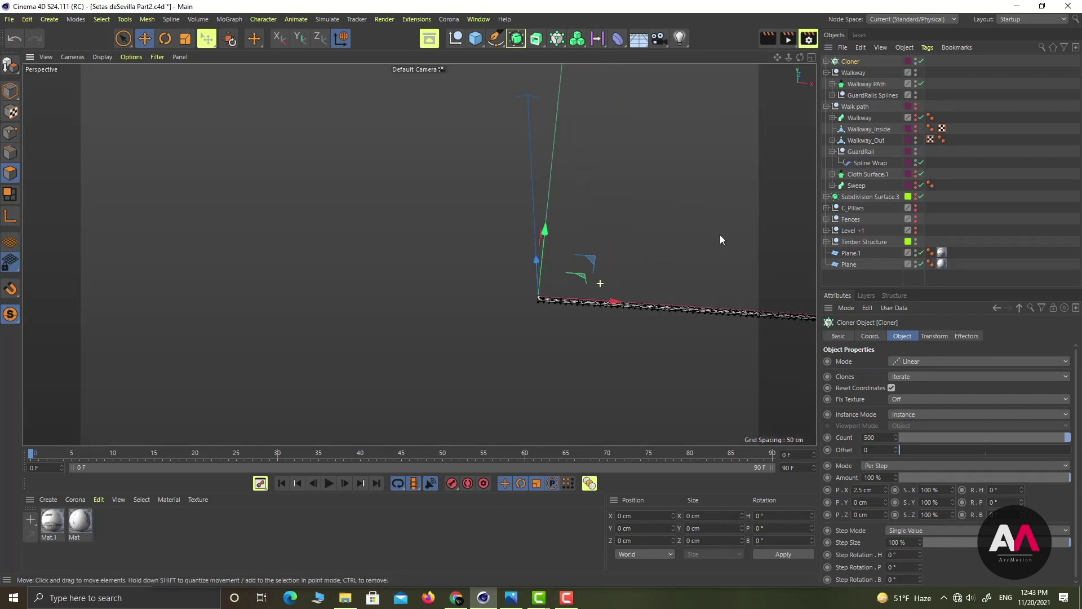
scroll(557, 298, up, 5)
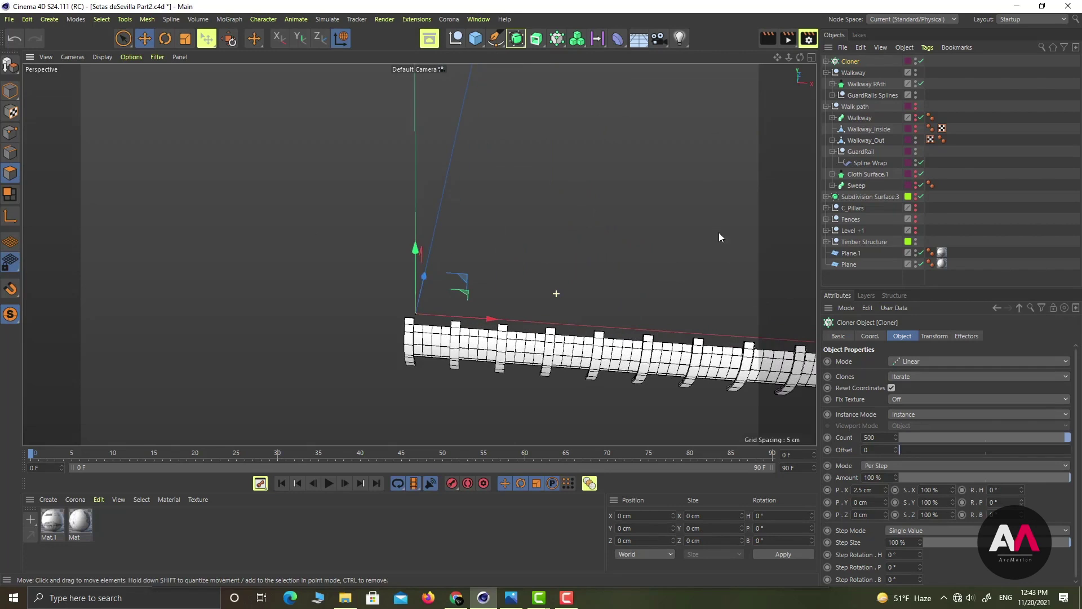
click(827, 62)
ctrl+click(859, 73)
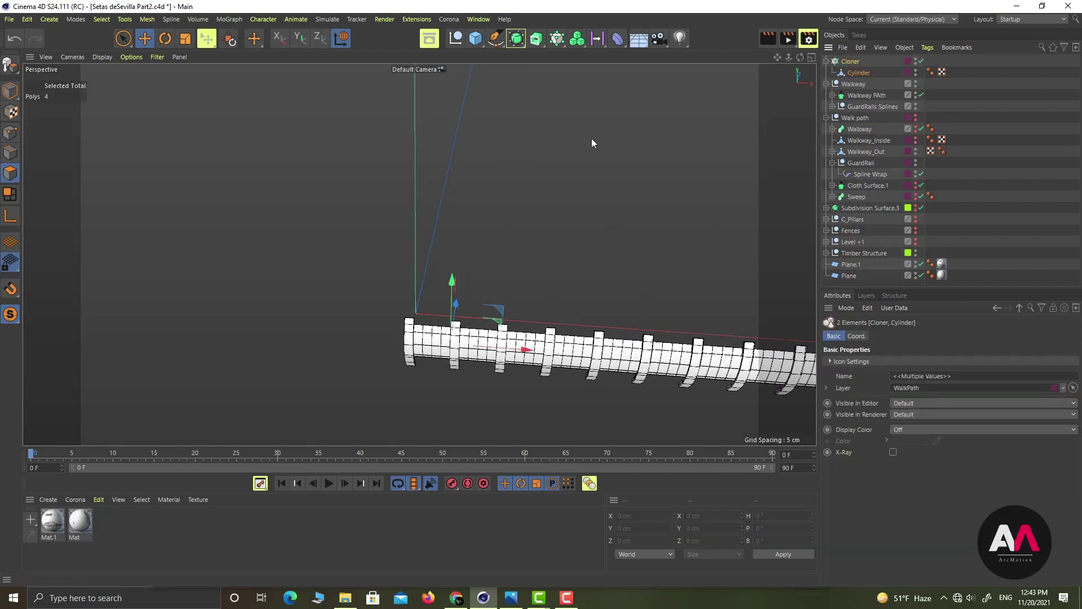
click(6, 317)
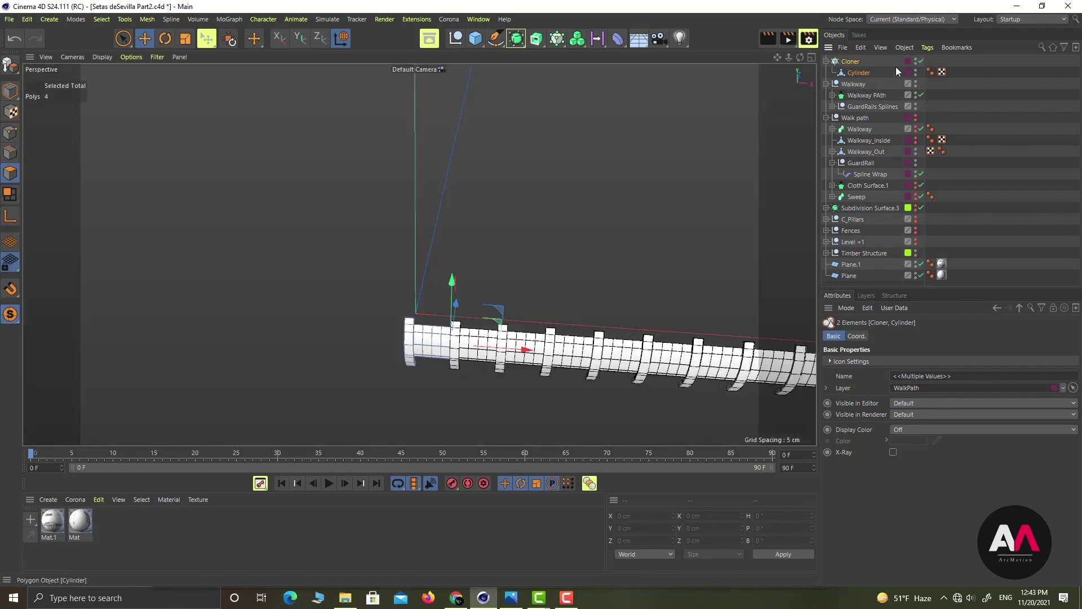
Temporarily disable the Cloner to examine the single guardrail module from several sides
click(922, 61)
alt+right_drag(428, 347, 454, 306)
alt+drag(435, 303, 561, 339)
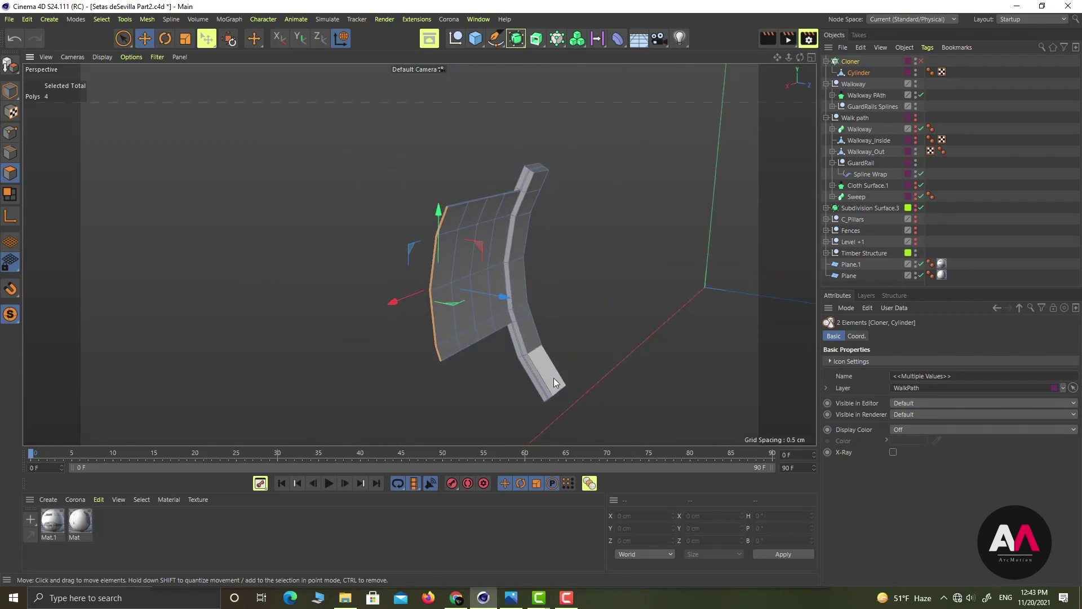
alt+drag(479, 325, 756, 289)
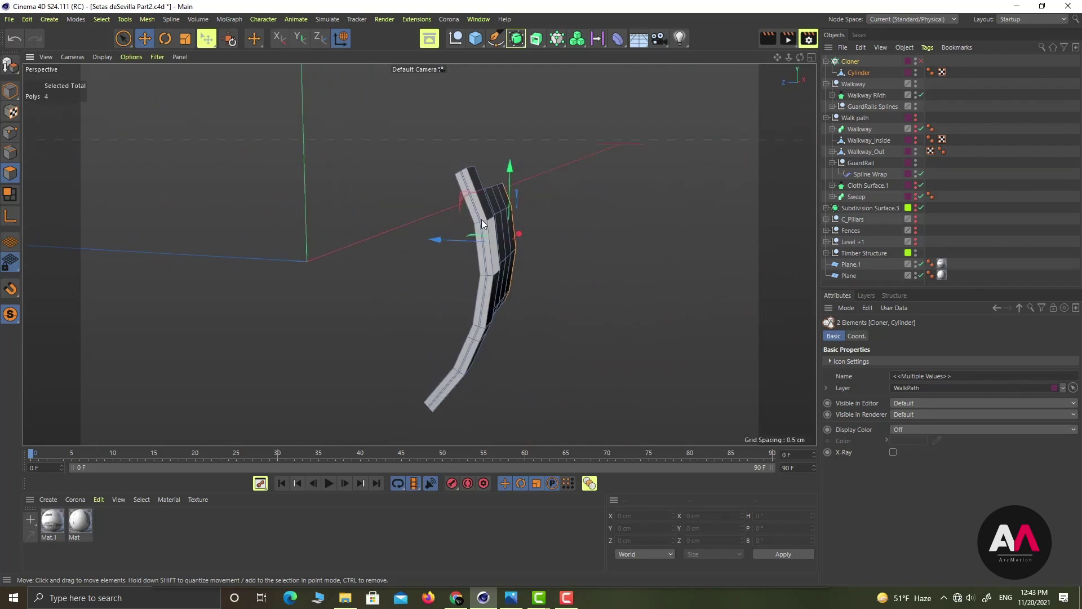
alt+drag(432, 242, 344, 274)
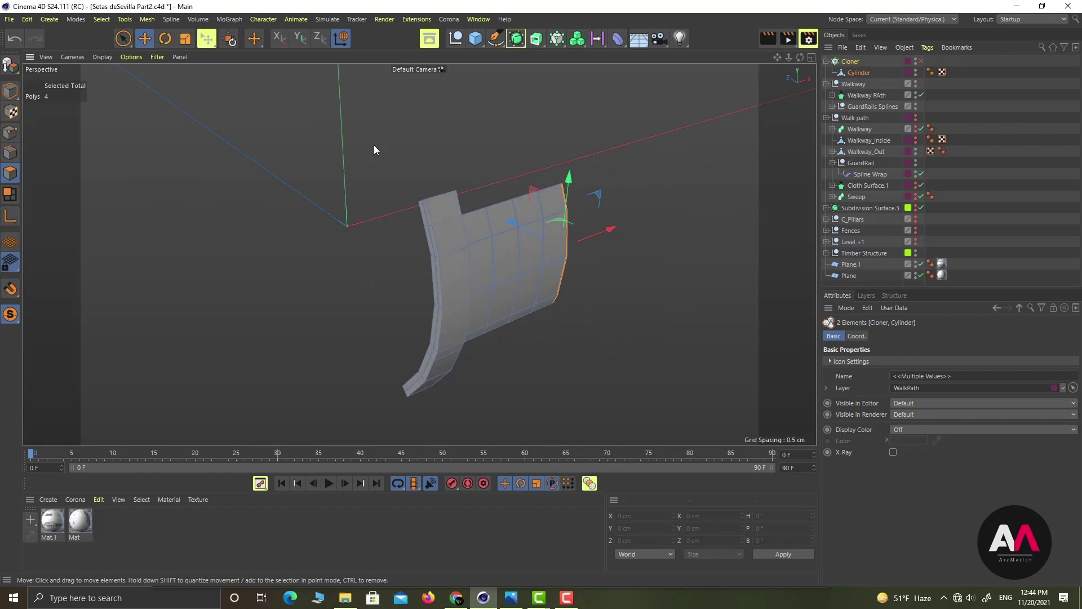
alt+drag(374, 150, 280, 318)
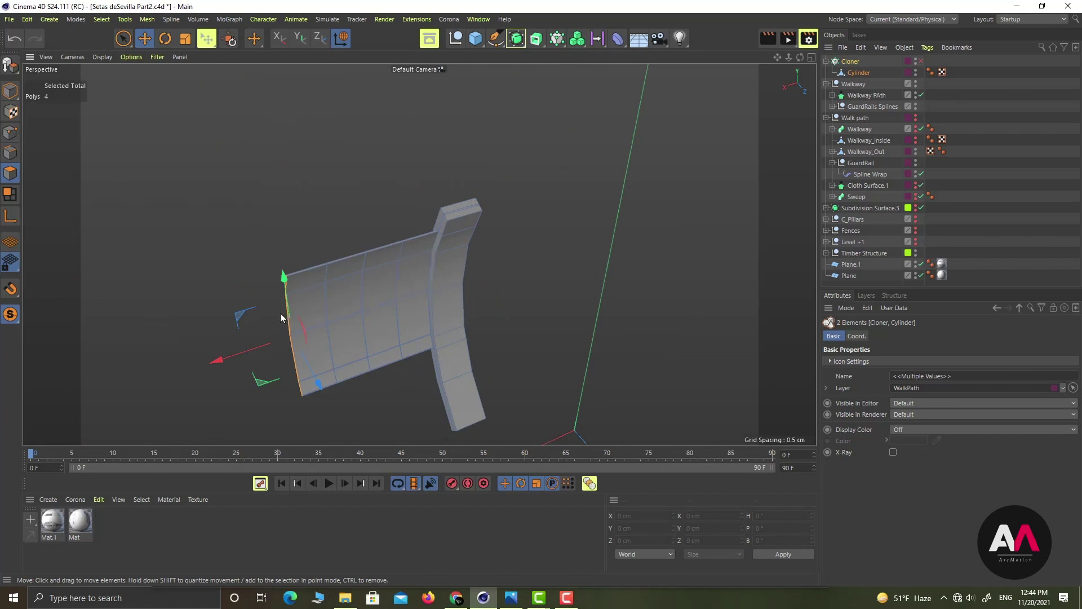
click(921, 60)
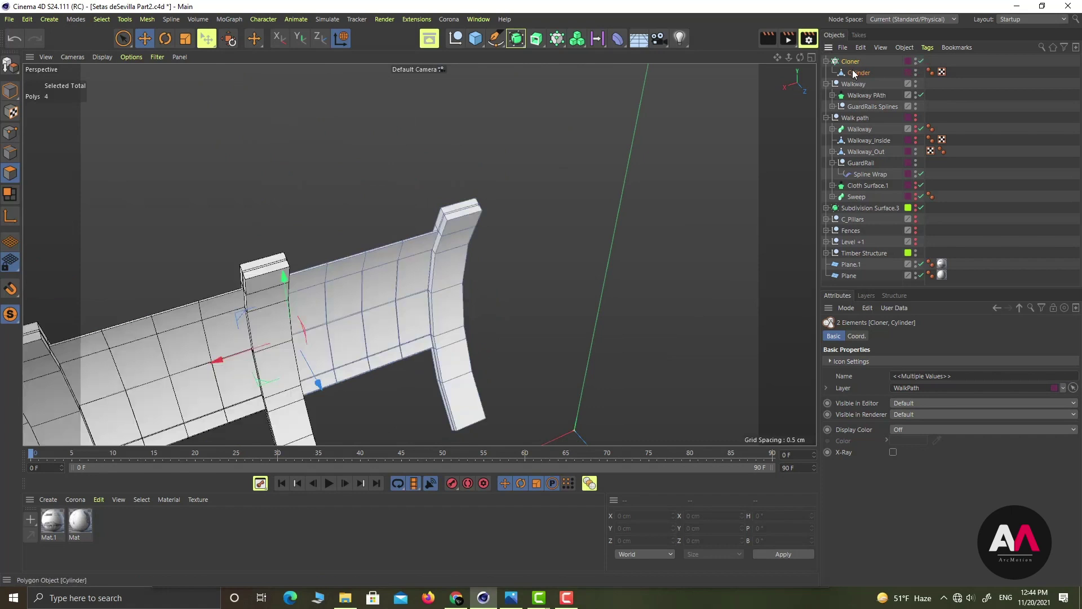
Check the Cloner's object settings and end the isolation to bring the whole canopy model back into view
click(851, 61)
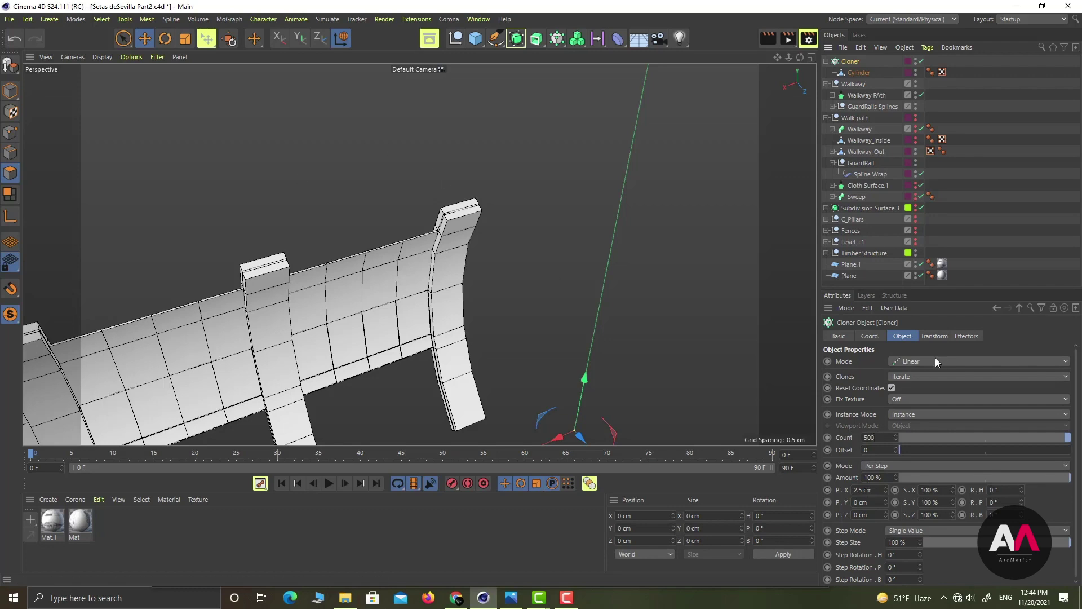
scroll(503, 221, down, 5)
mouse_move(502, 220)
alt+mouse_down()
mouse_move(245, 268)
mouse_move(135, 267)
alt+mouse_up()
scroll(288, 254, down, 5)
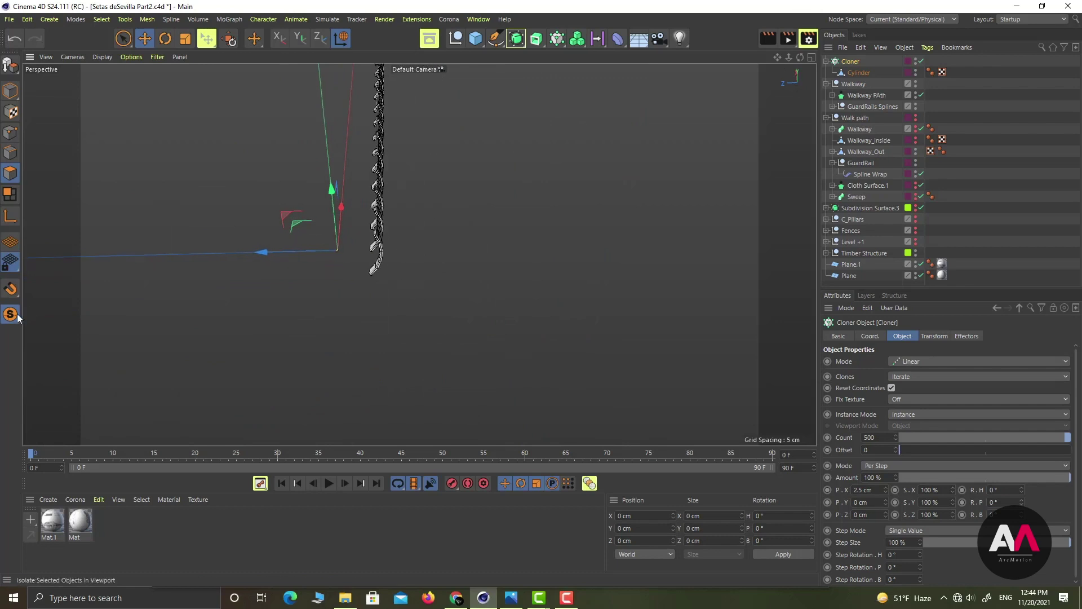
scroll(384, 163, down, 3)
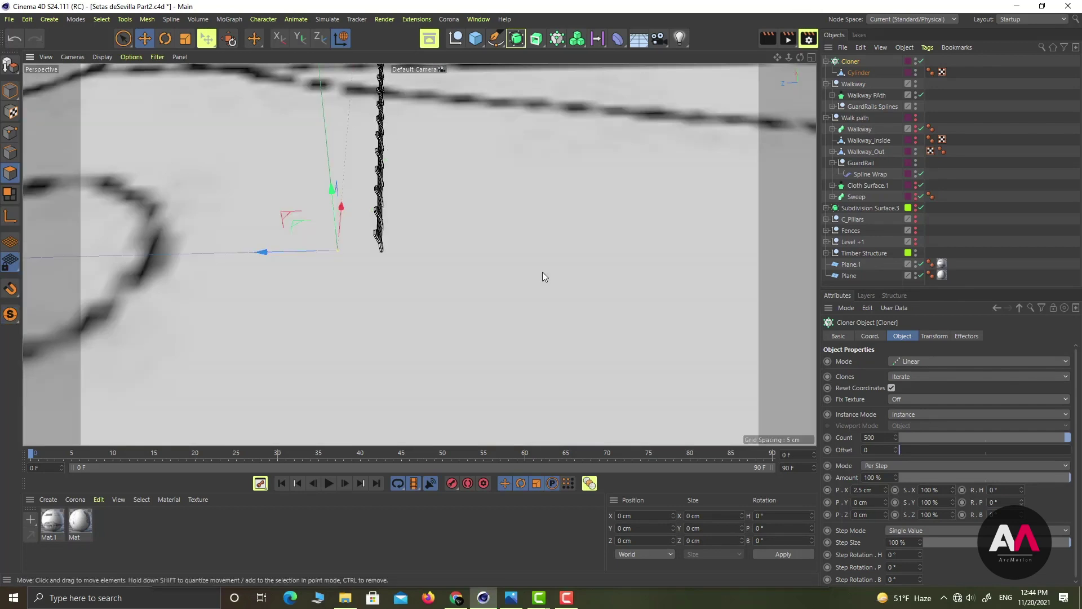
scroll(404, 276, down, 6)
scroll(343, 129, down, 5)
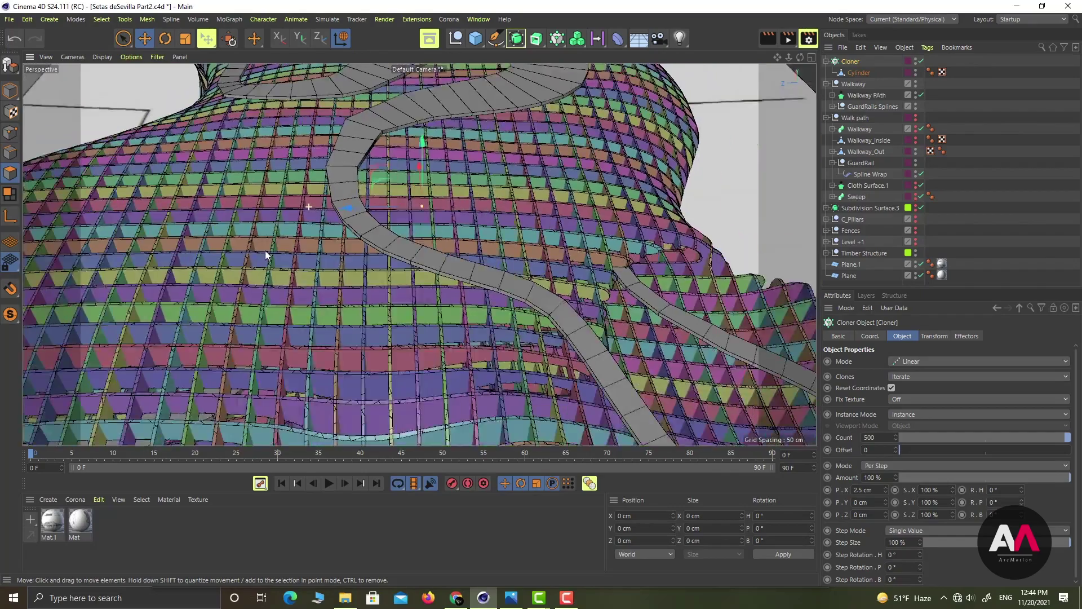
scroll(547, 258, down, 4)
alt+drag(492, 217, 389, 215)
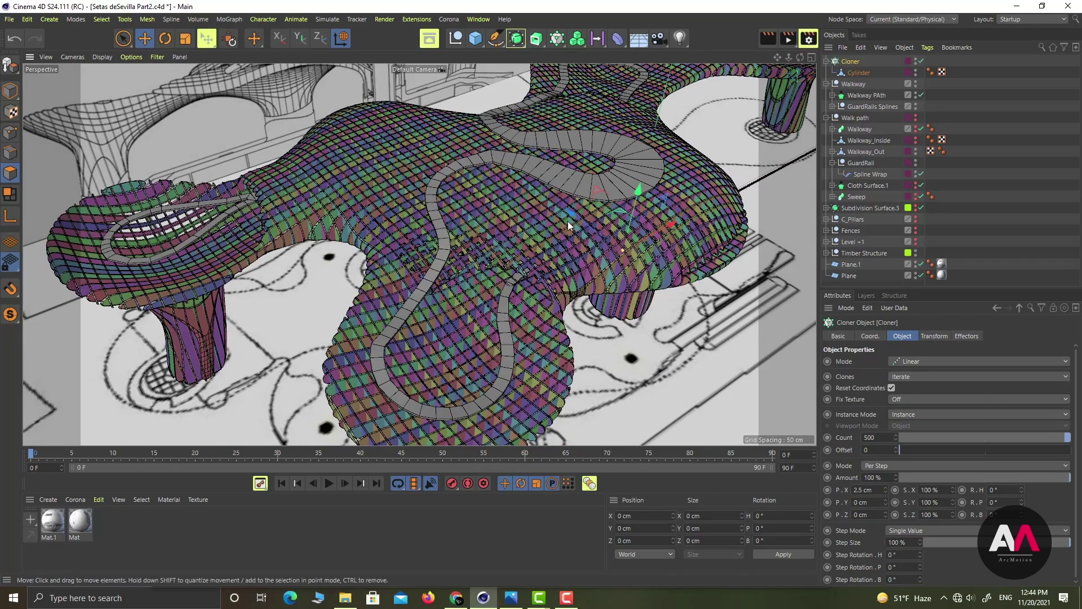
alt+middle_drag(565, 253, 486, 279)
scroll(499, 202, up, 1)
Rename the Cloner as "ClonerGuardRail.01"
double_click(853, 62)
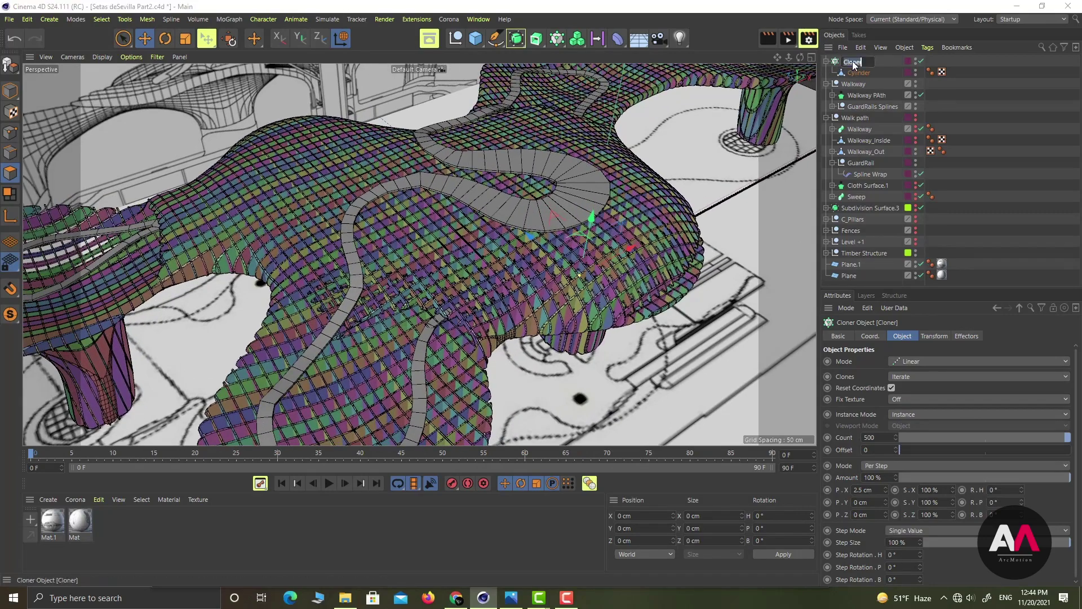
click(867, 62)
key(Return)
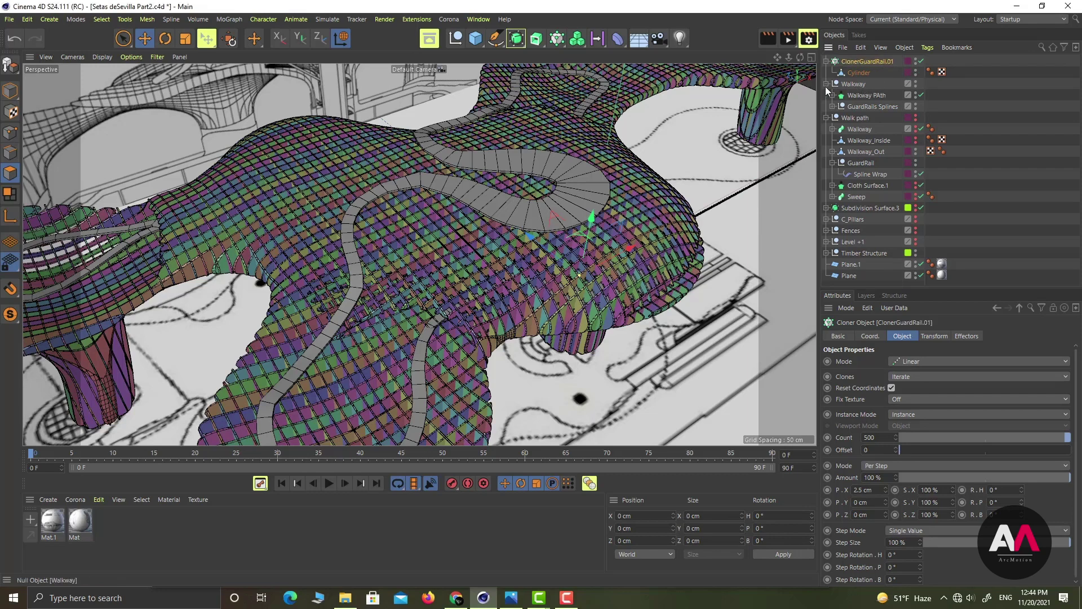
right_click(863, 61)
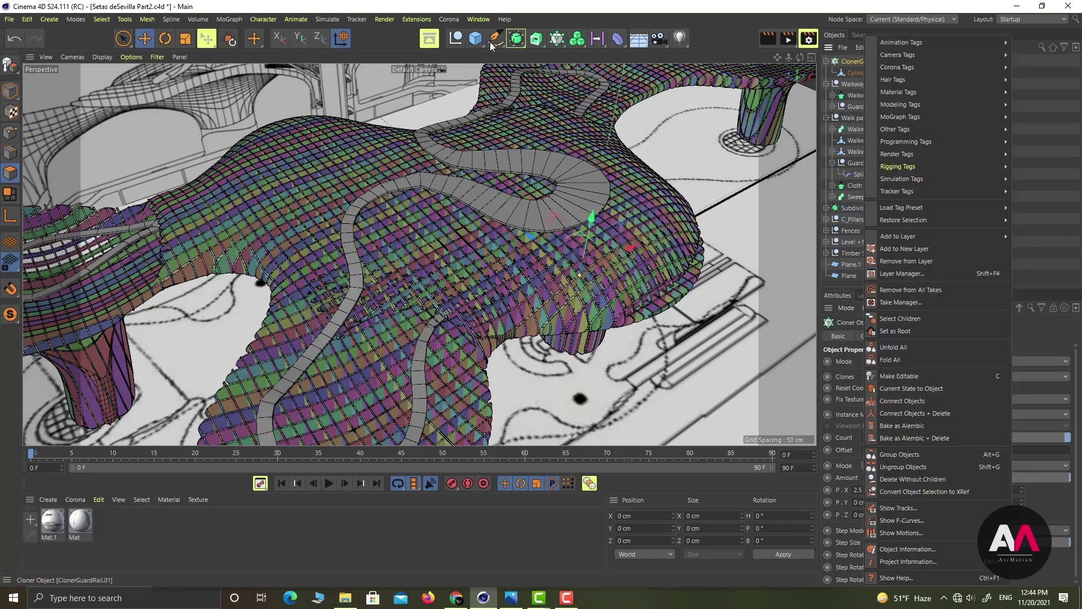
click(456, 38)
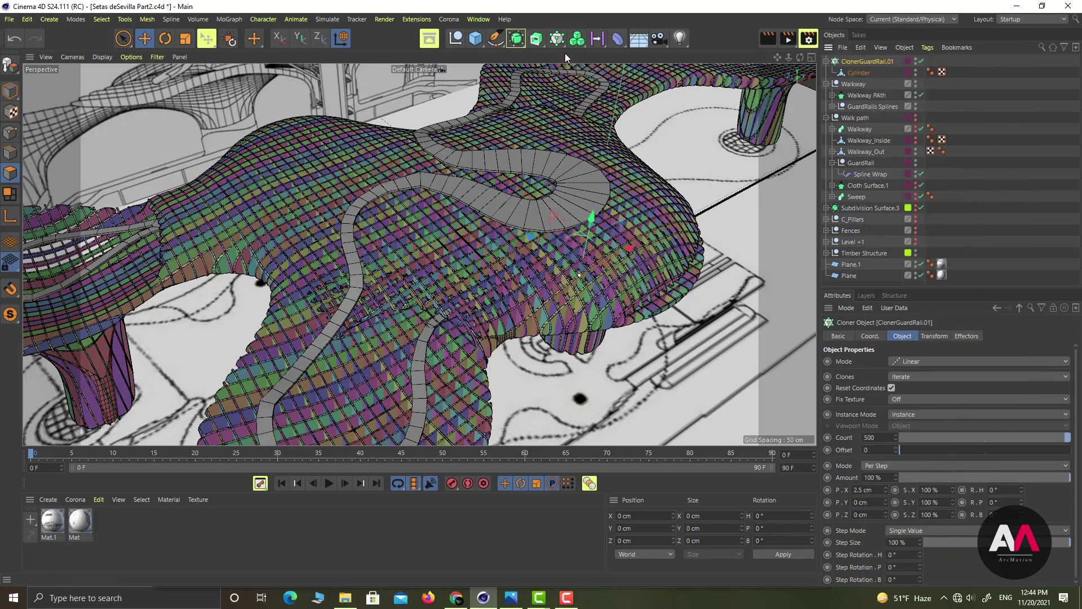
Create a null named "GuardRail.01" and nest ClonerGuardRail.01 inside it
click(461, 38)
double_click(850, 63)
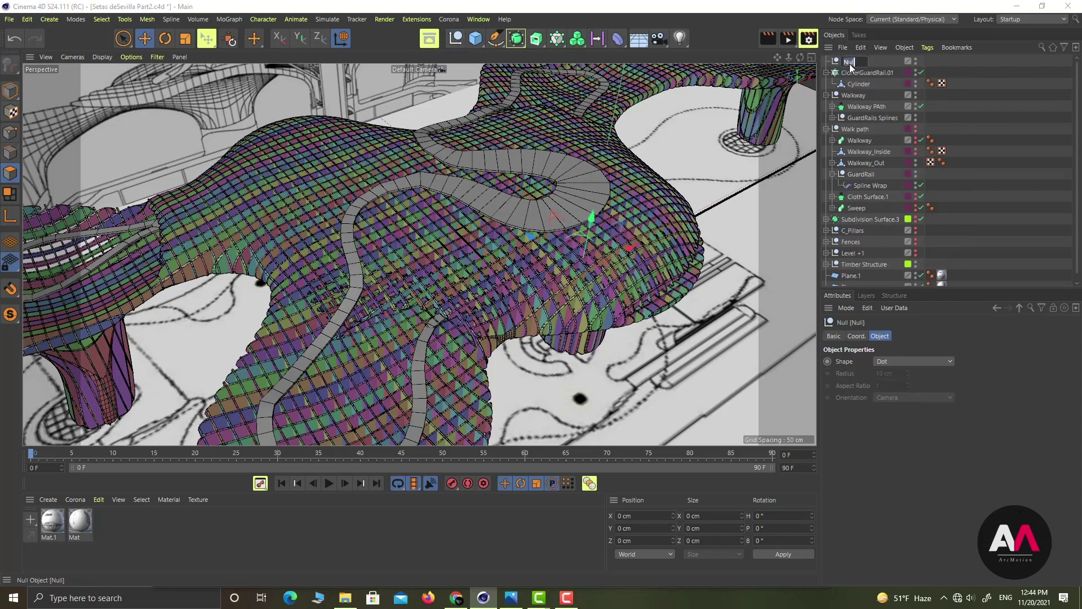
text(GuardRail)
text(.01)
key(Return)
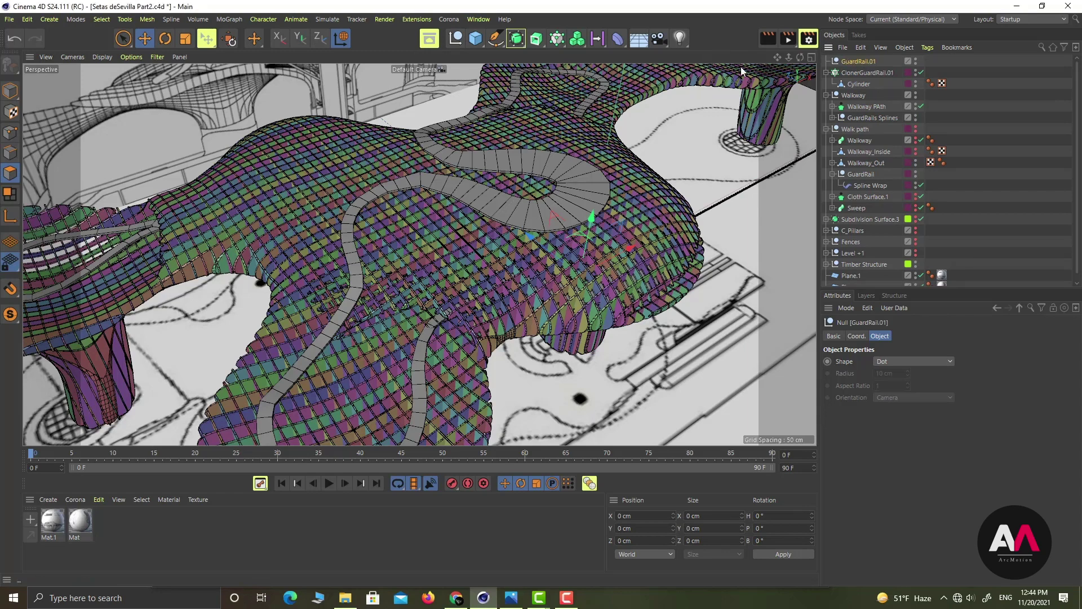
click(826, 73)
drag(862, 62, 869, 62)
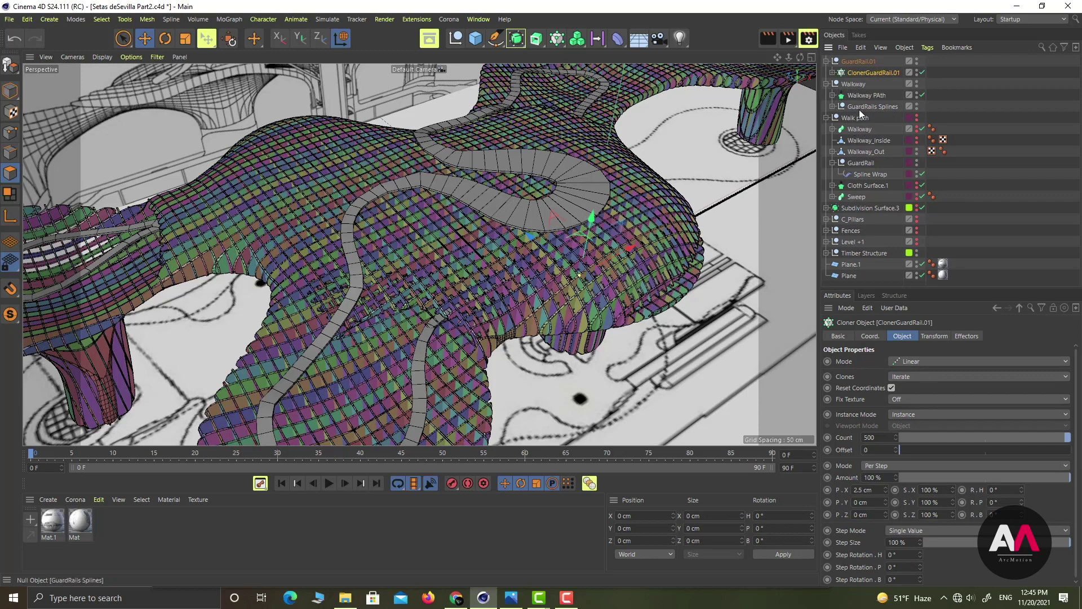
Add a Spline Wrap deformer inside the GuardRail.01 null and assign Walkway.Spline1 as its spline
click(833, 107)
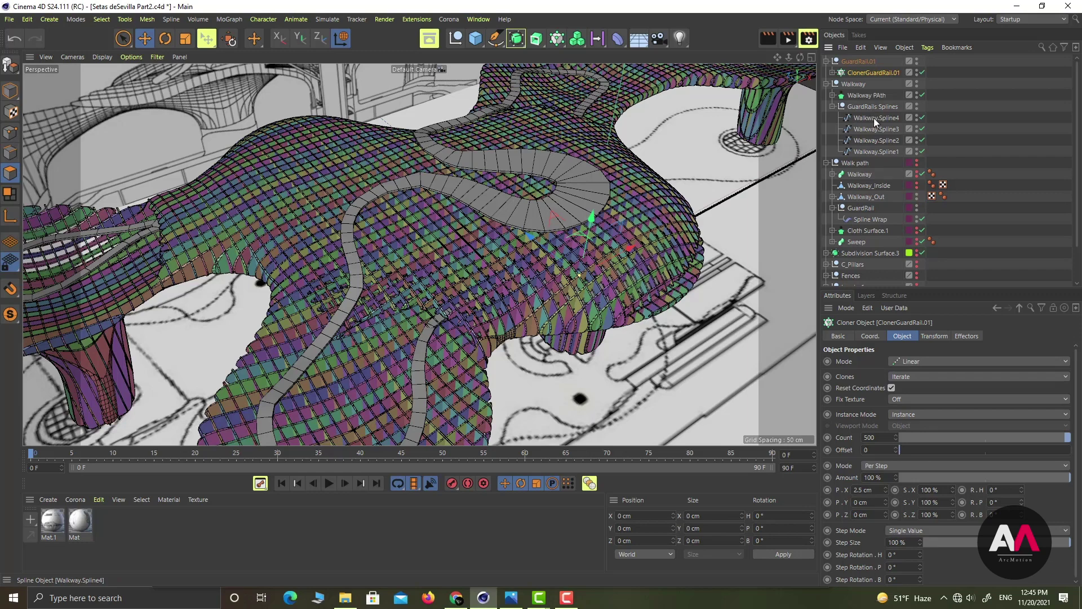
click(864, 61)
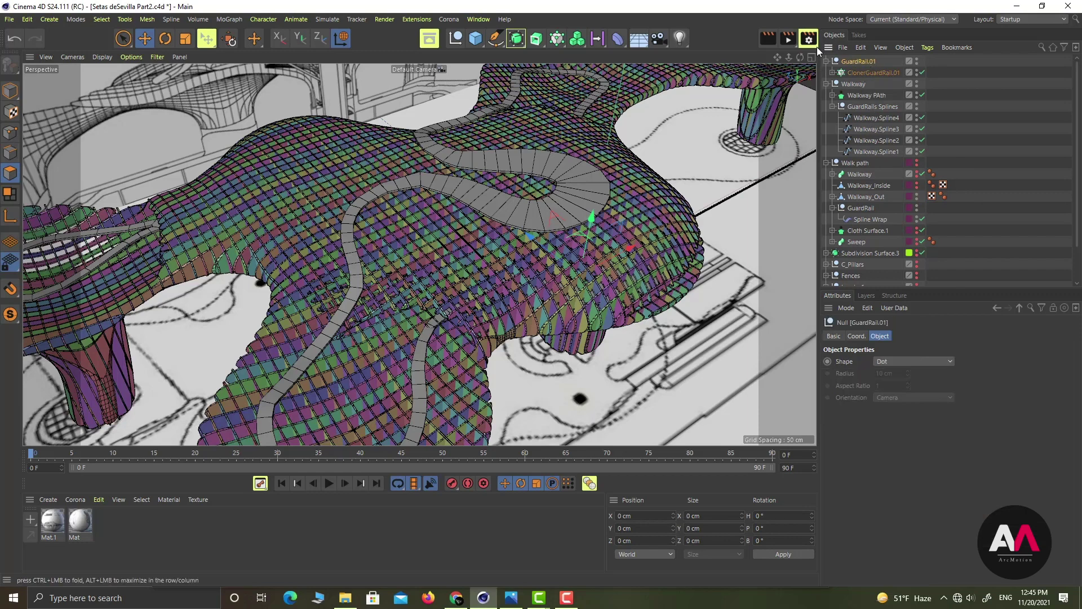
click(620, 39)
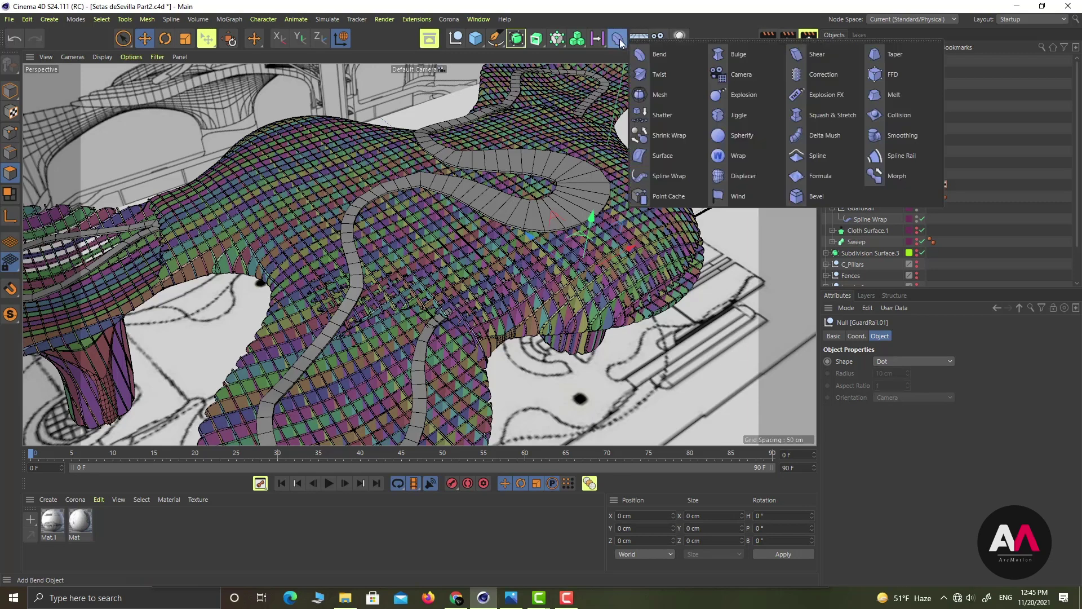
click(671, 178)
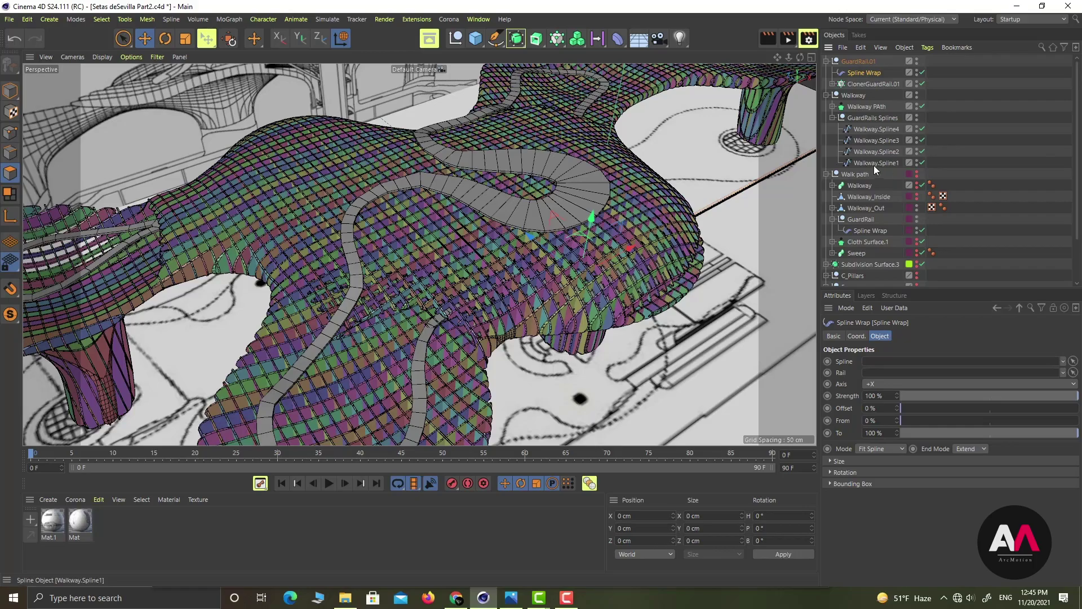
drag(880, 162, 887, 365)
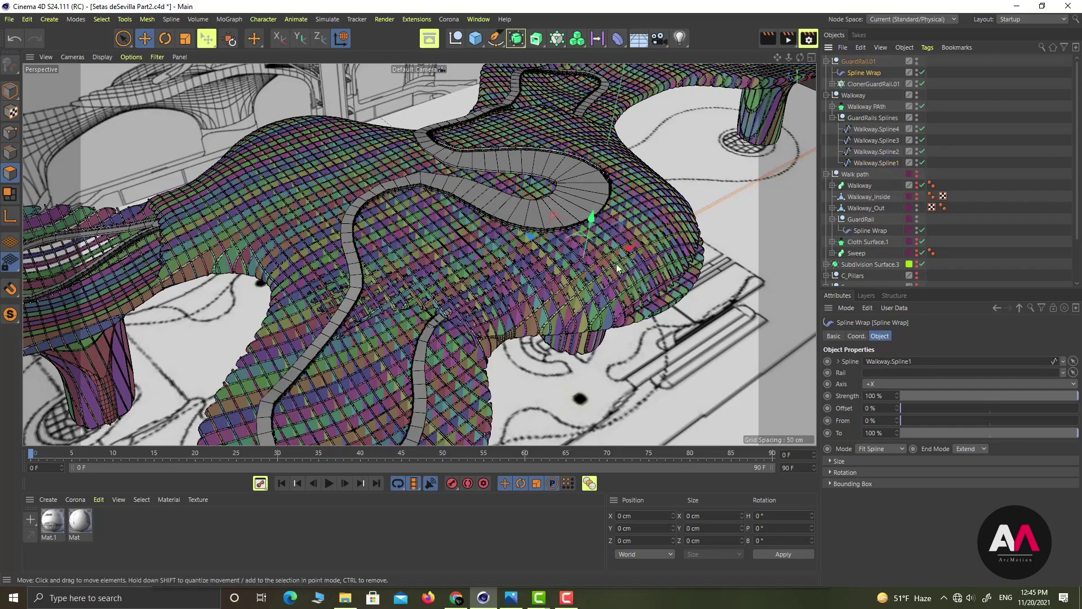
Set the Spline Wrap axis to -X so the guardrail modules stand upright along the walkway edge
alt+right_drag(557, 219, 670, 171)
alt+drag(669, 175, 648, 250)
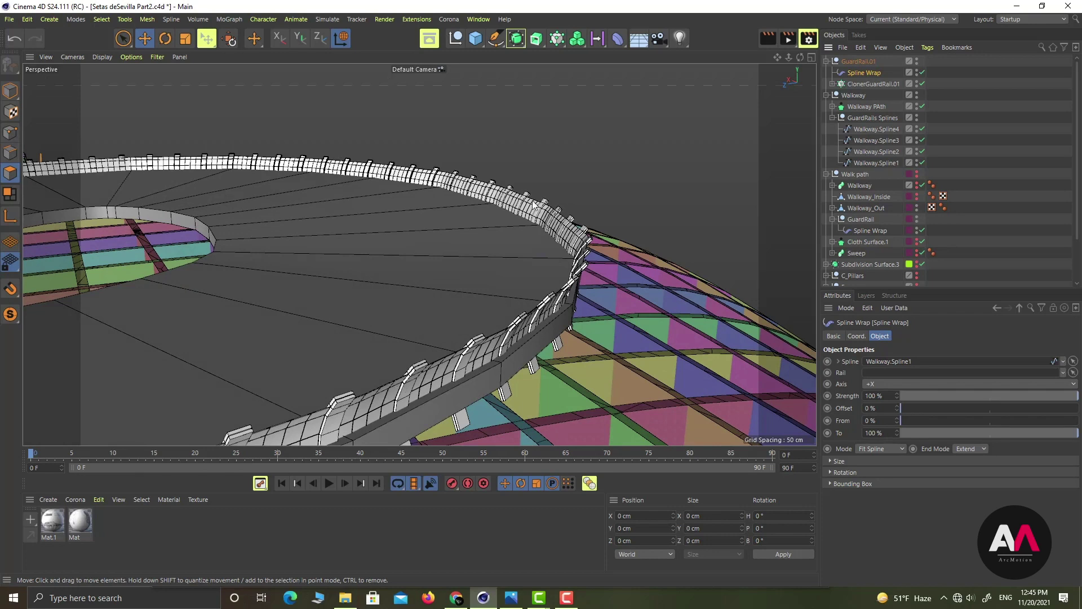
click(887, 383)
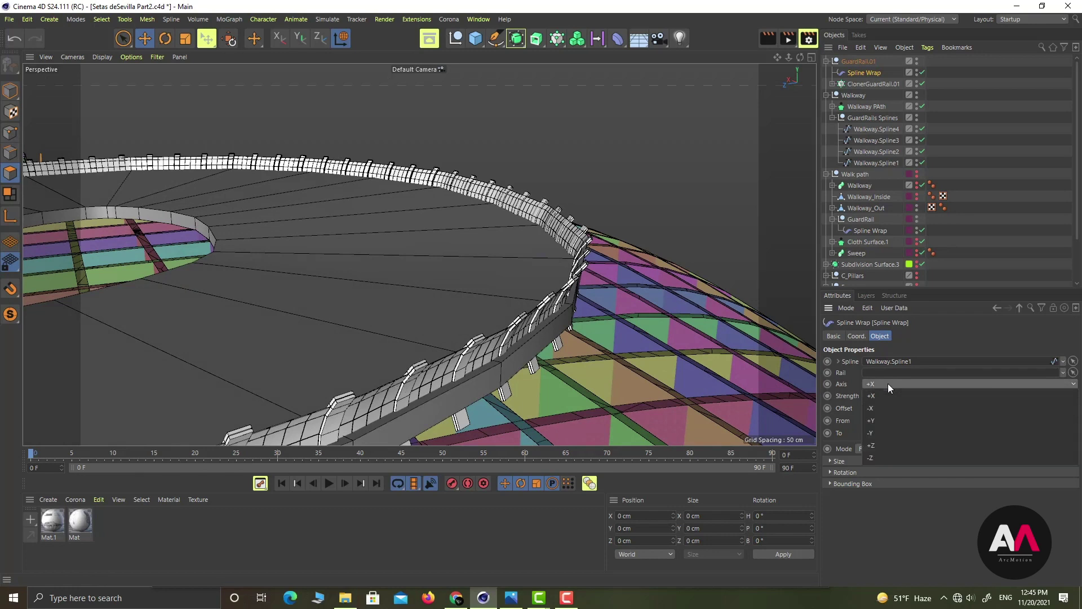
click(884, 410)
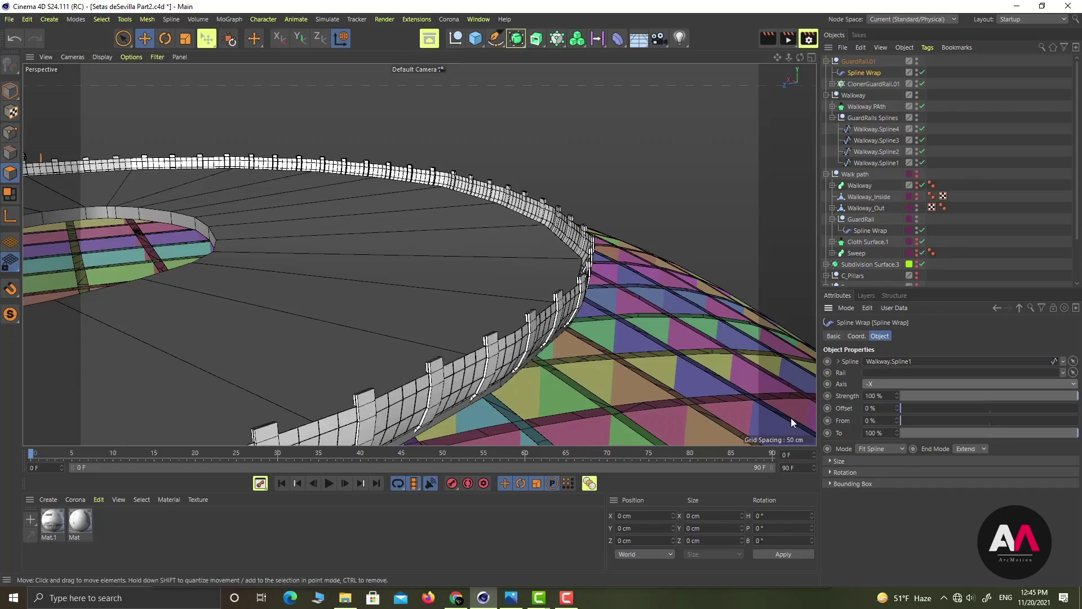
alt+drag(512, 309, 345, 372)
scroll(316, 341, up, 3)
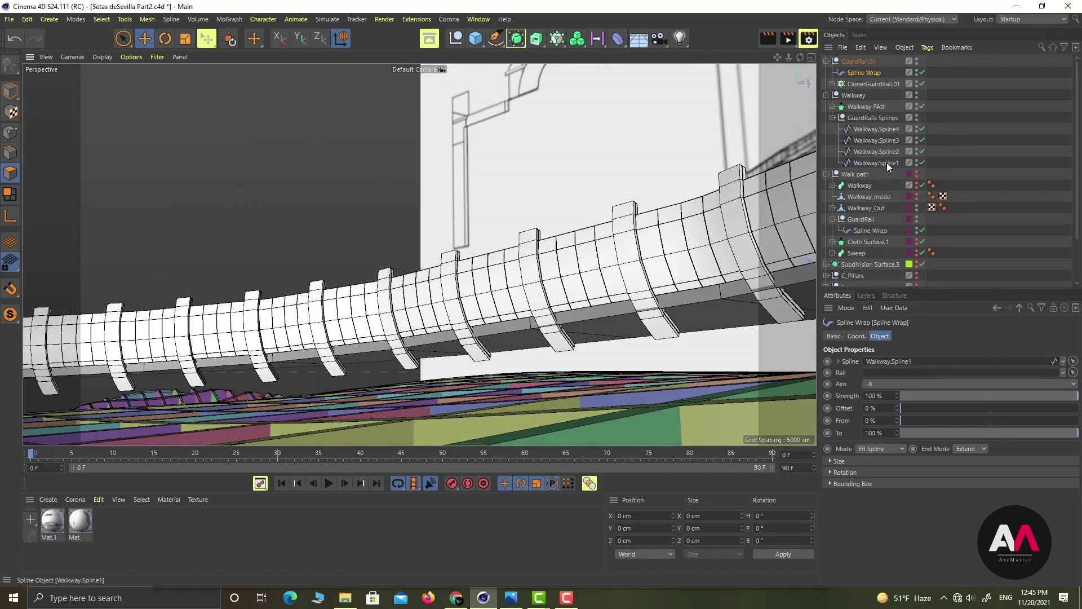
Raise the GuardRails Splines null with its child splines to about Y 45.28 cm, working in model mode in the front view
click(868, 119)
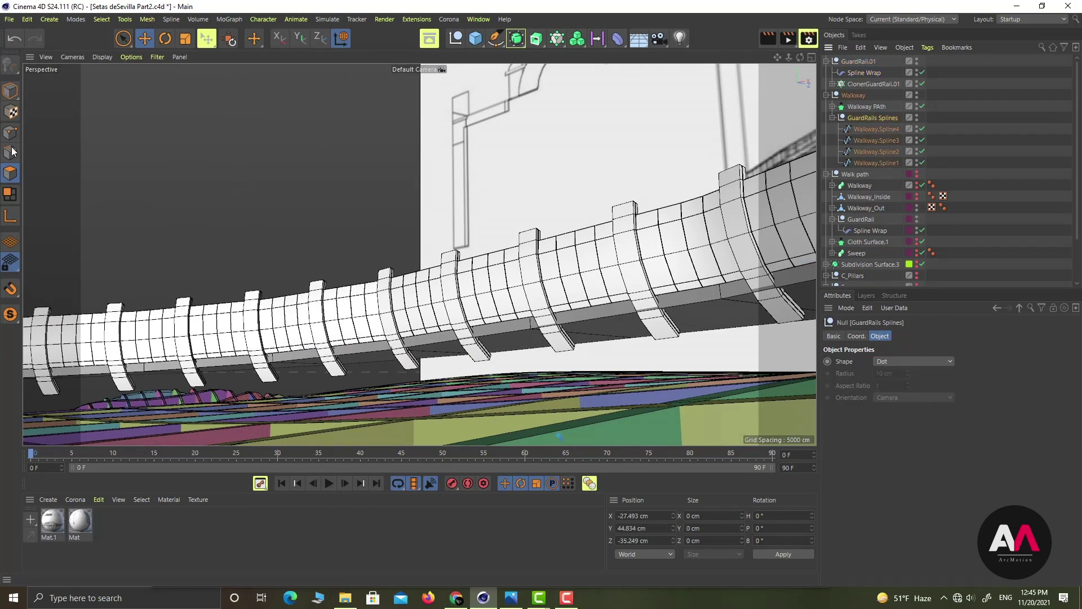
click(10, 91)
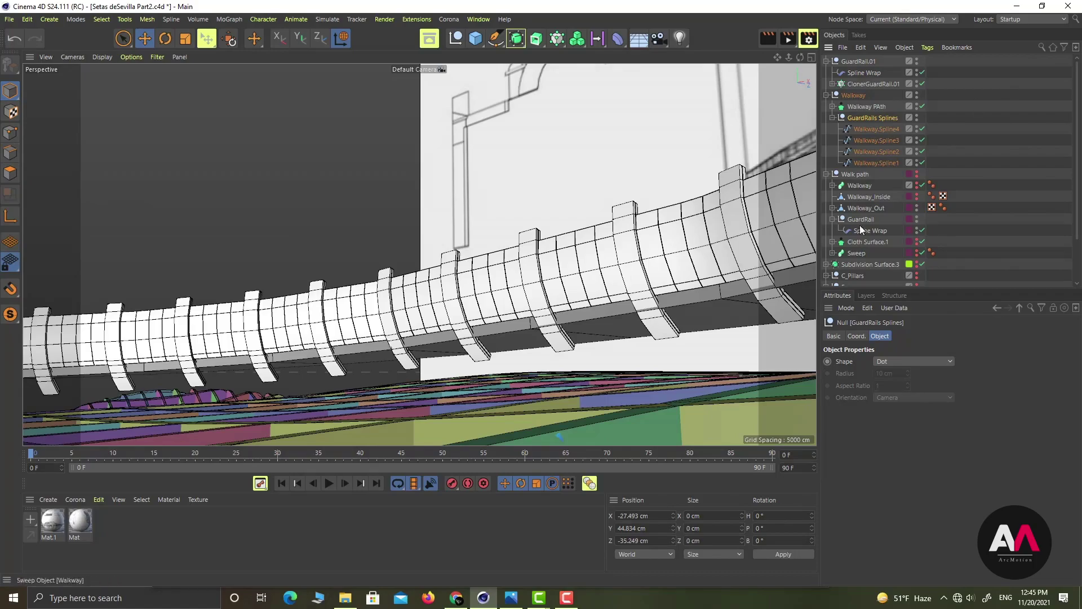
alt+drag(407, 212, 361, 260)
alt+drag(426, 234, 364, 298)
scroll(550, 228, down, 5)
alt+drag(551, 227, 417, 258)
scroll(411, 257, down, 5)
scroll(194, 248, up, 2)
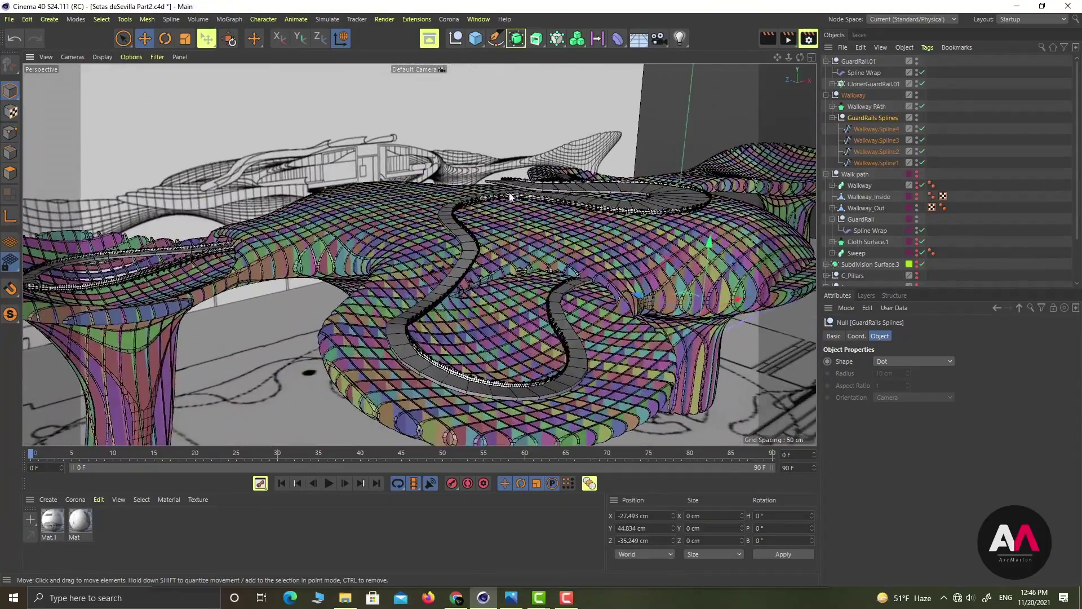
scroll(510, 197, up, 10)
click(811, 58)
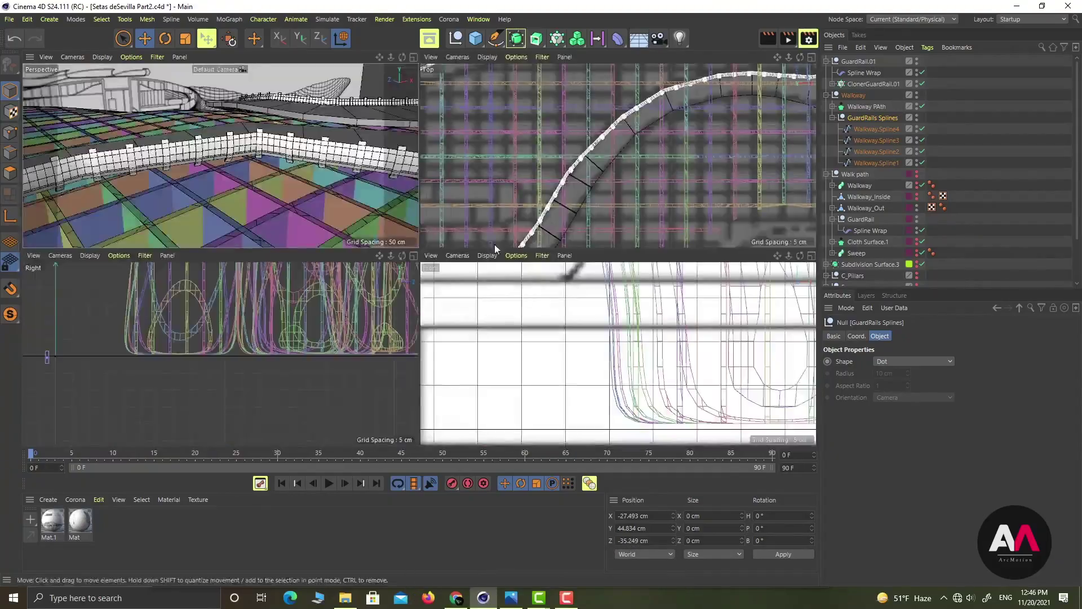
scroll(549, 318, down, 3)
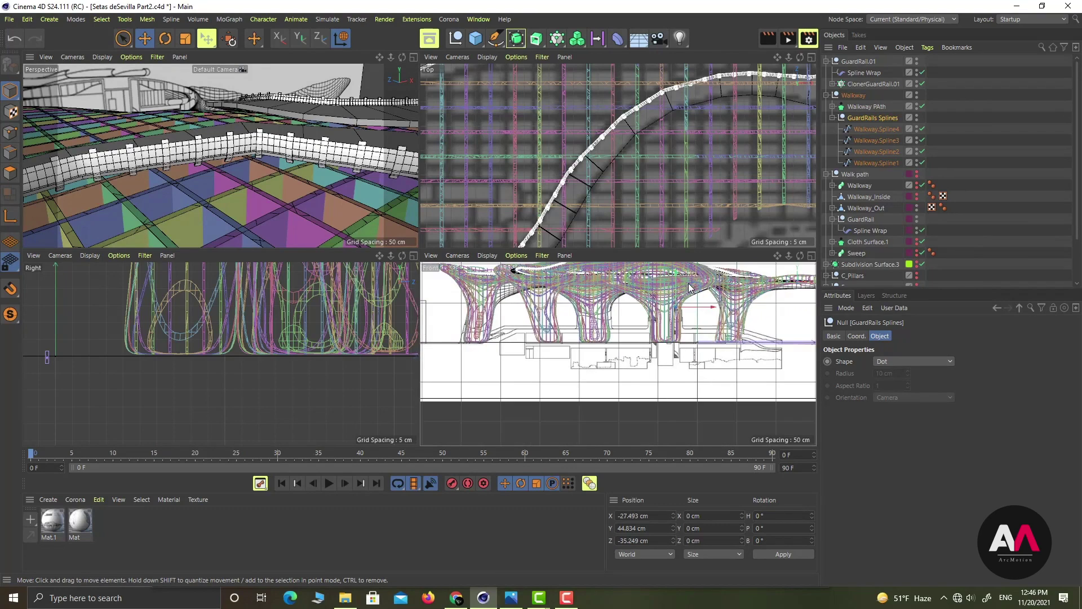
scroll(689, 288, up, 8)
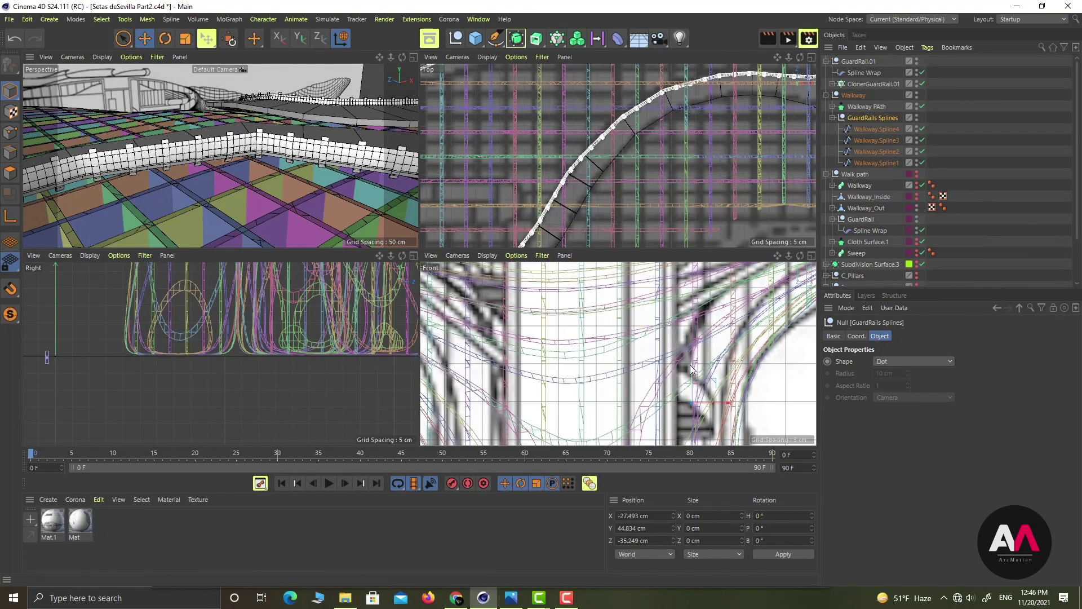
drag(694, 374, 695, 371)
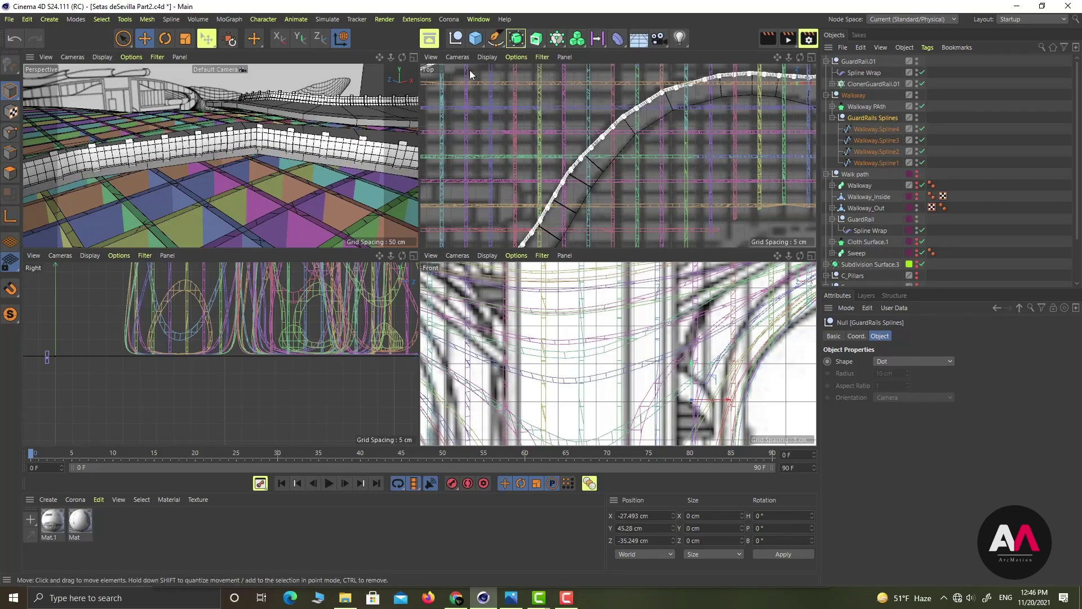
Examine how the raised guardrail follows the walkway edge from several angles and distances
click(414, 57)
alt+drag(570, 201, 455, 225)
alt+right_drag(455, 224, 306, 238)
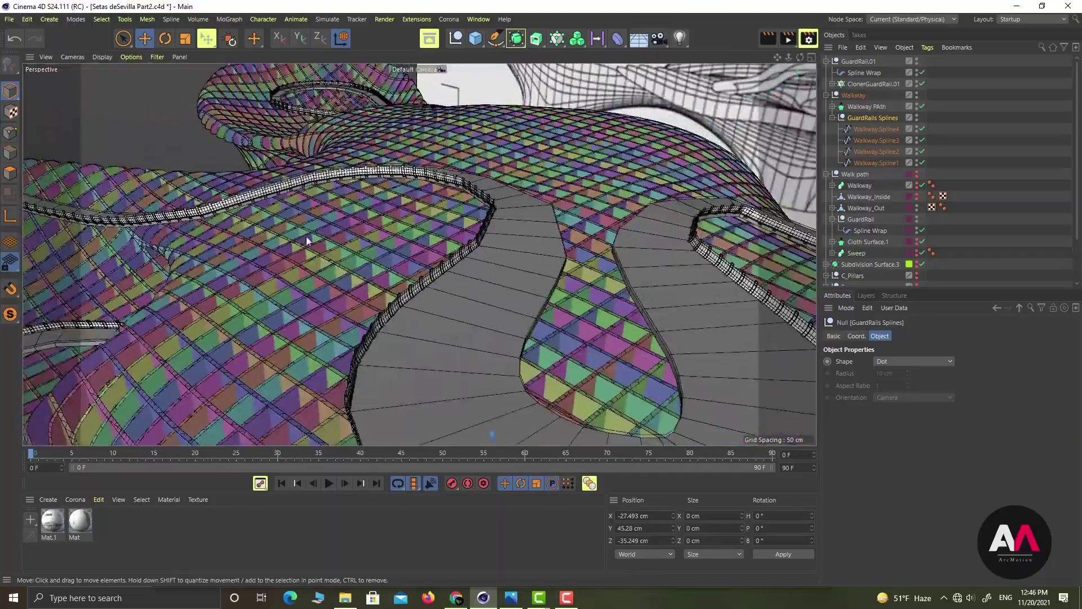
alt+middle_drag(307, 238, 760, 195)
alt+right_drag(493, 186, 589, 187)
alt+drag(589, 192, 691, 166)
alt+right_drag(472, 273, 417, 277)
alt+drag(461, 287, 347, 271)
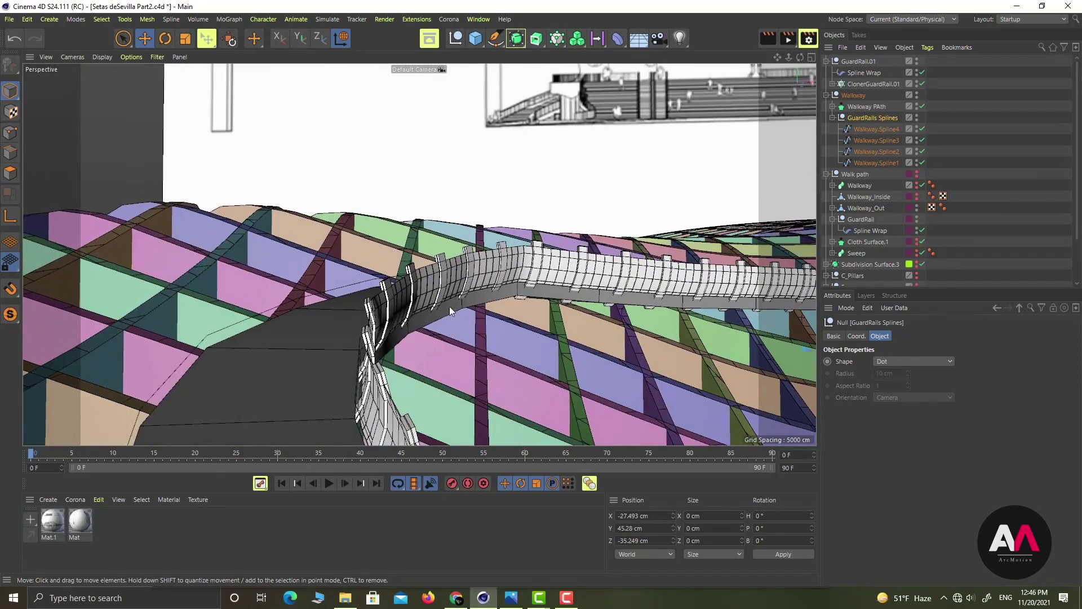
alt+drag(522, 283, 454, 290)
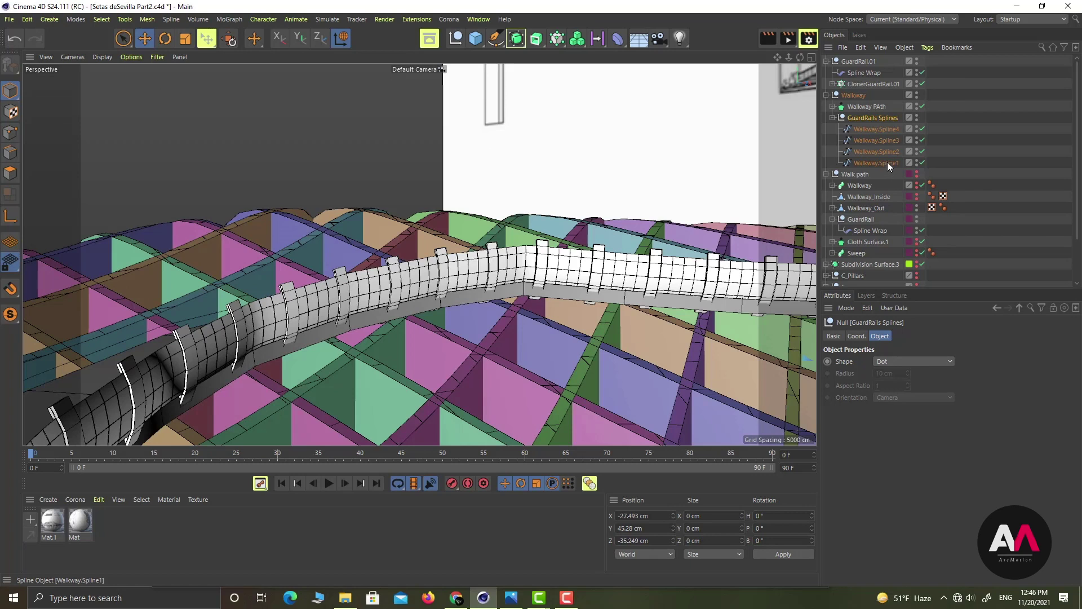
Duplicate Walkway.Spline1 as a child of itself and rename the copy "Walkway.Spline1.Rail"
click(869, 163)
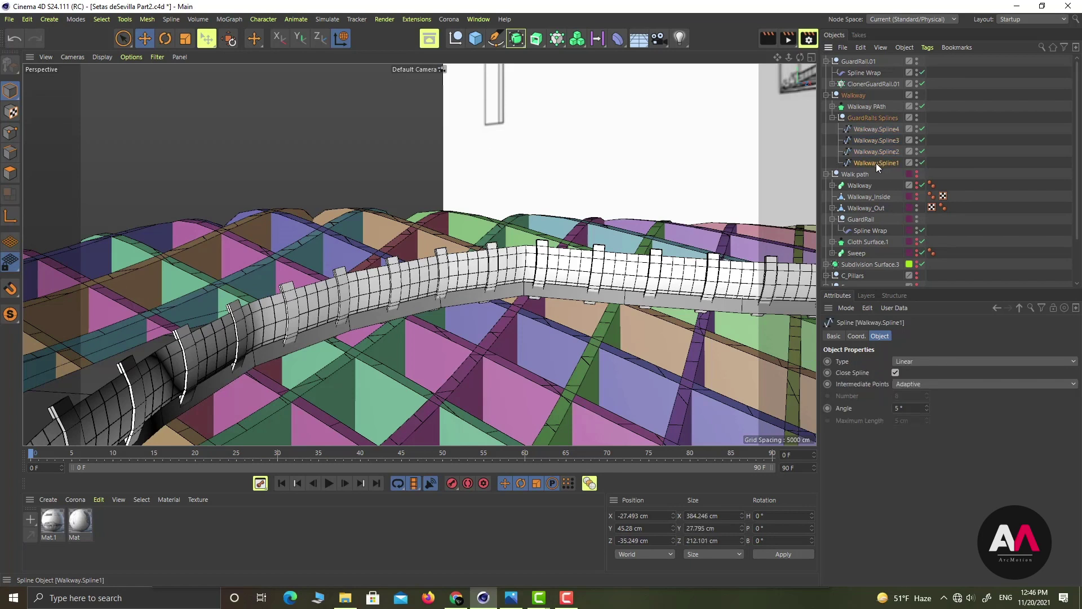
ctrl+drag(879, 164, 893, 165)
double_click(900, 174)
click(916, 174)
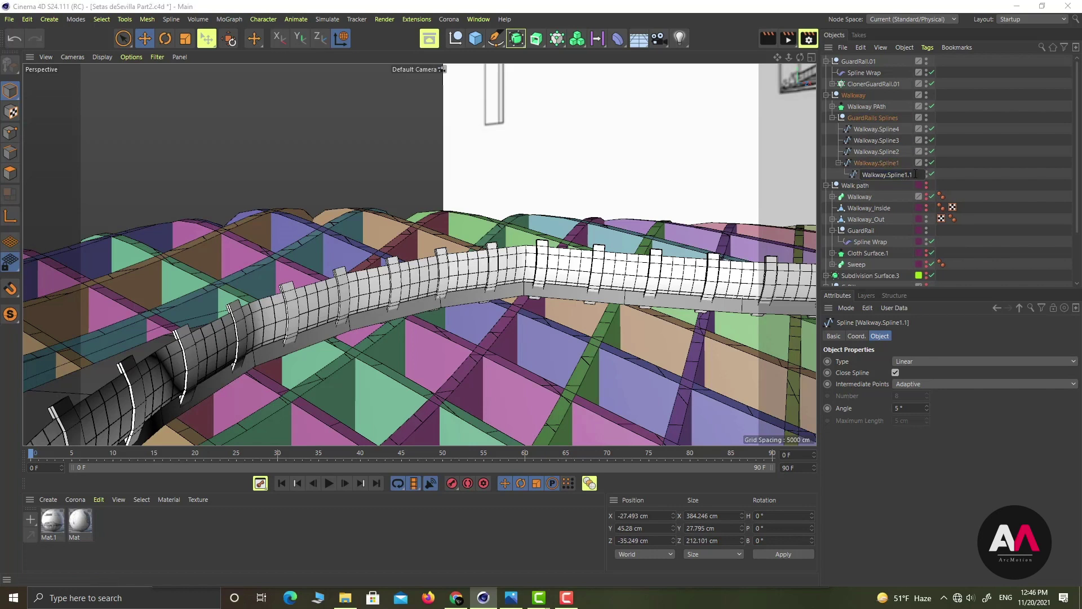
text(Rail)
key(Return)
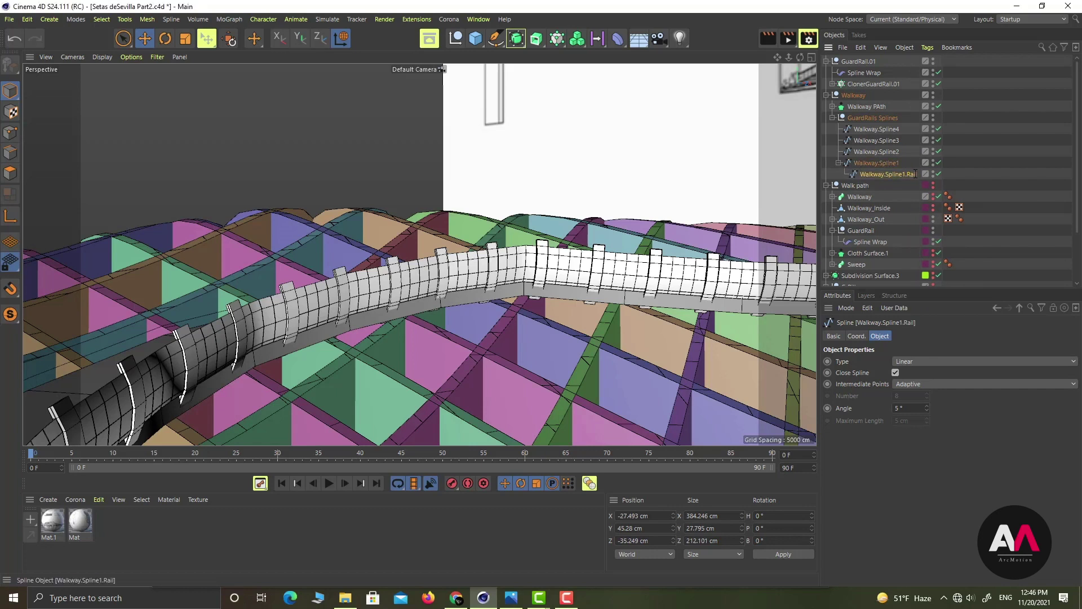
Assign Walkway.Spline1.Rail as the Spline Wrap's rail and raise that rail spline by about 1.17 cm
click(865, 73)
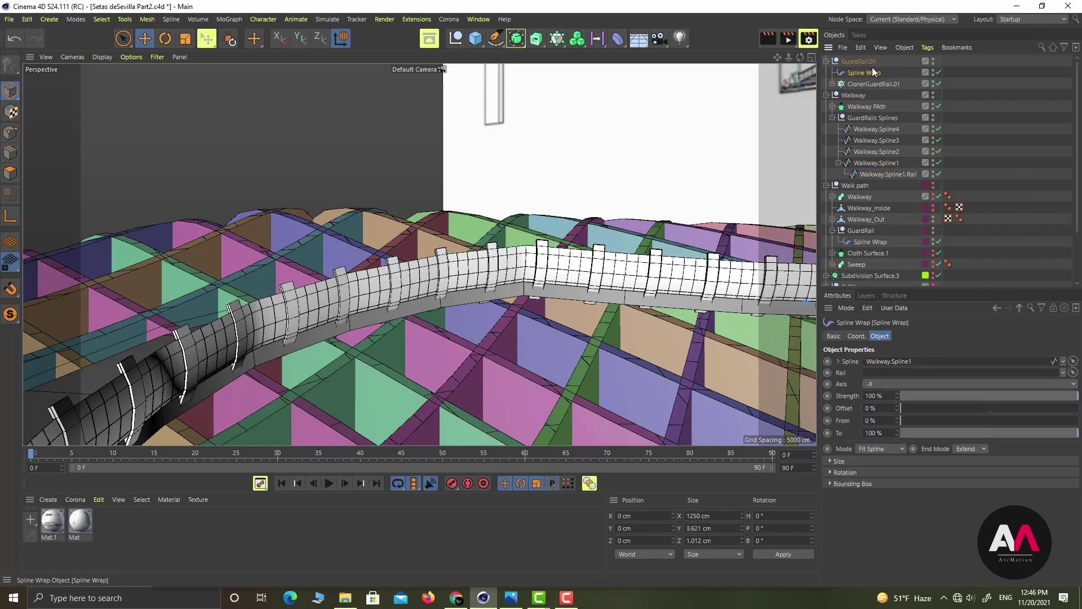
drag(885, 174, 902, 372)
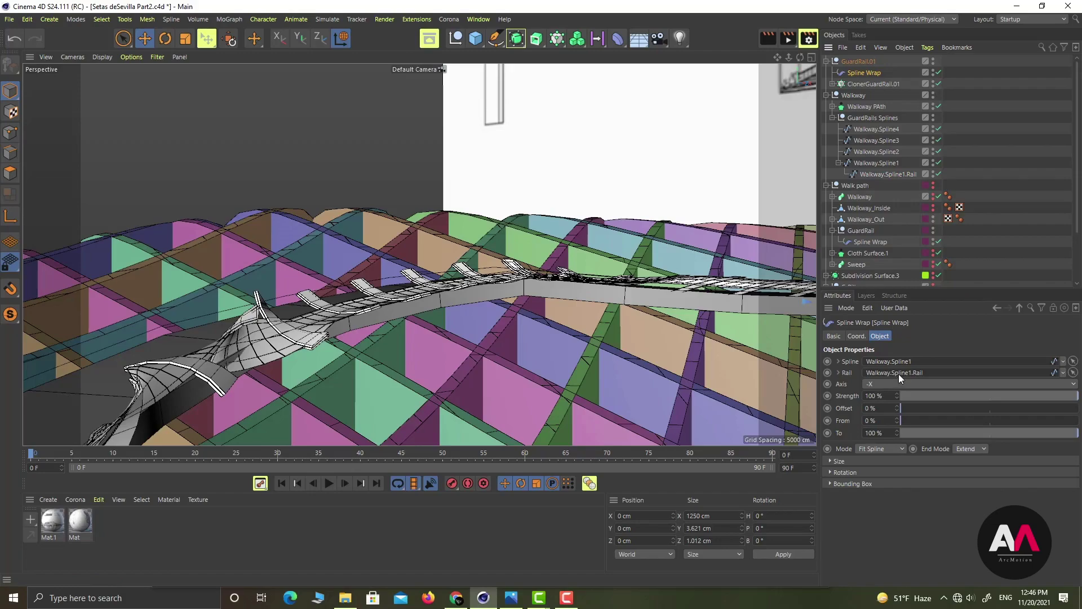
click(885, 175)
key(o)
alt+drag(655, 230, 451, 215)
mouse_move(451, 213)
alt+right_down()
mouse_move(497, 197)
mouse_move(433, 212)
alt+right_up()
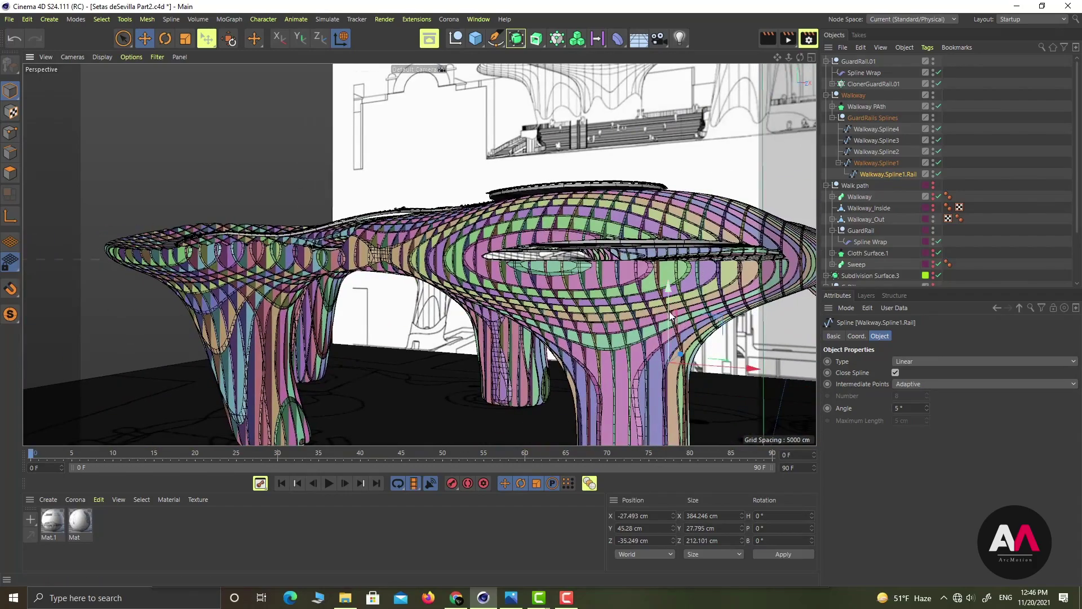
drag(669, 311, 671, 313)
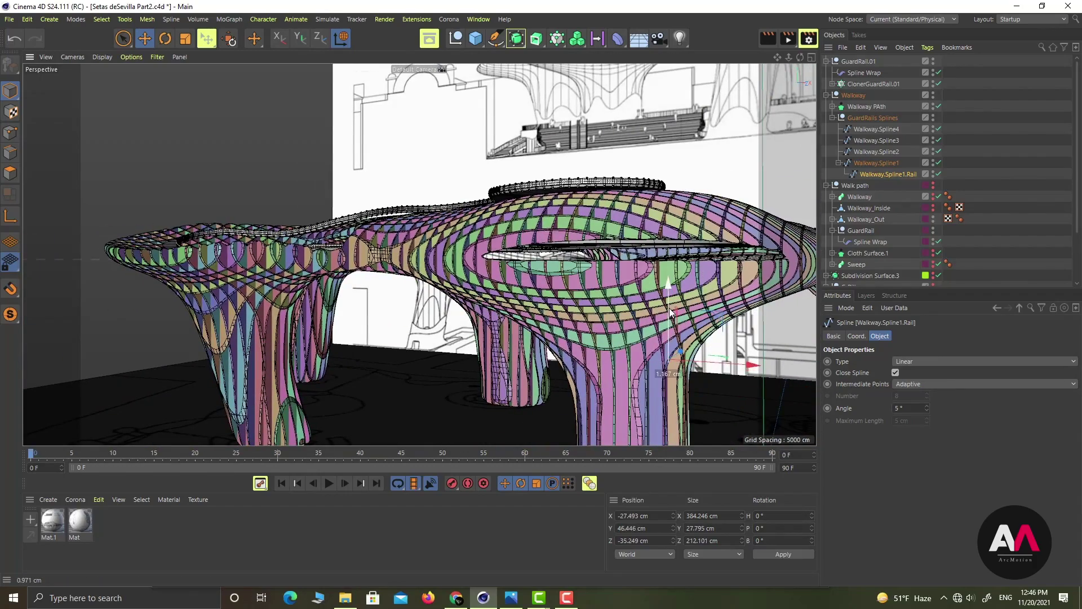
Inspect the guardrail's orientation along the walkway curves and corners close up
alt+right_drag(448, 180, 520, 183)
alt+drag(519, 184, 648, 243)
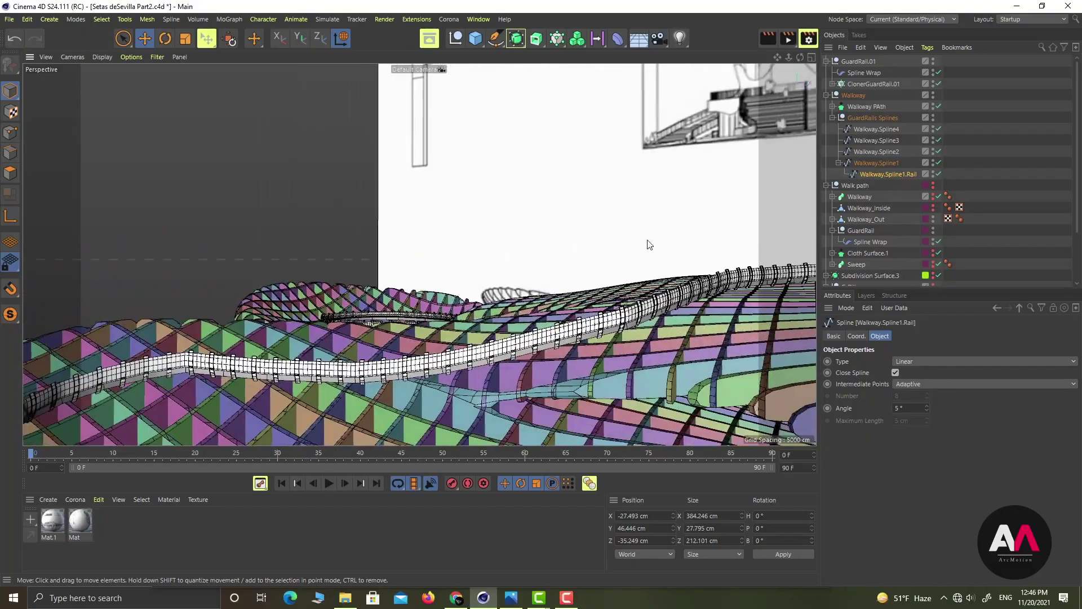
alt+right_drag(485, 369, 522, 358)
alt+drag(451, 354, 550, 361)
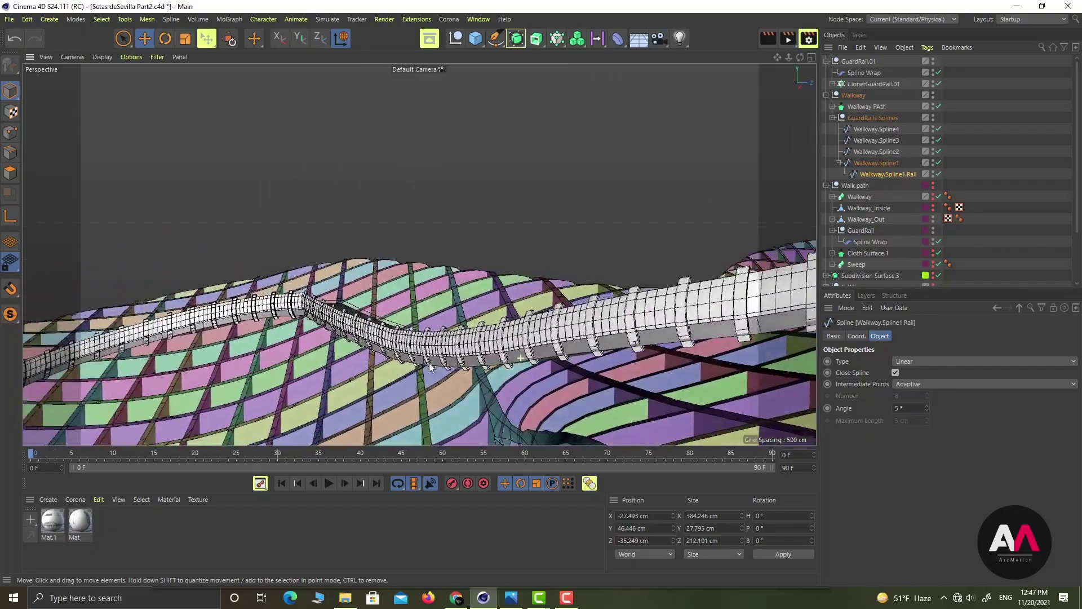
alt+right_drag(498, 350, 530, 349)
alt+middle_drag(530, 349, 614, 338)
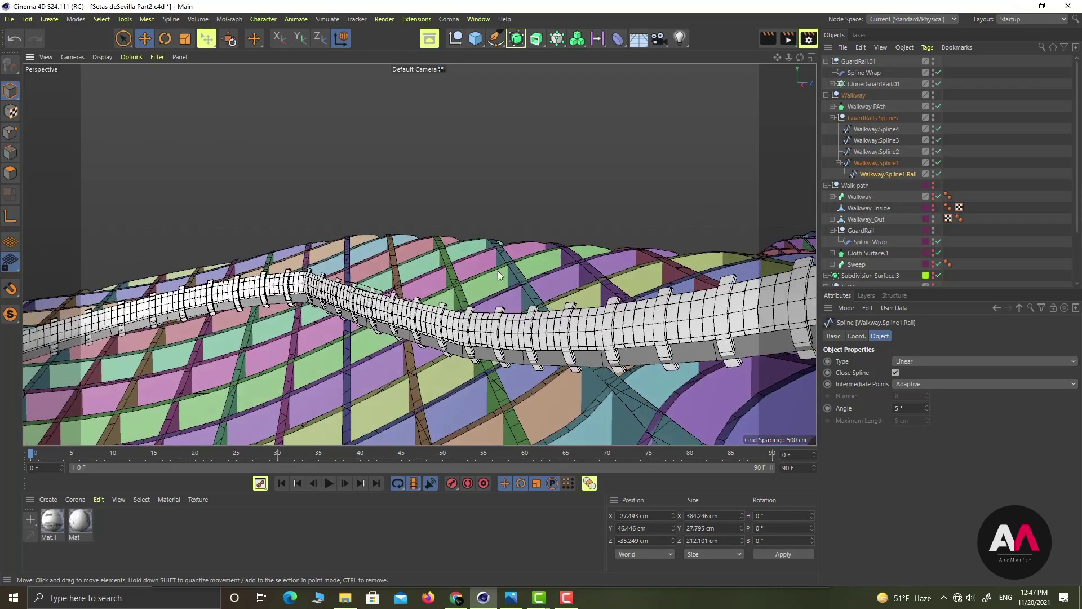
alt+right_drag(507, 310, 548, 319)
alt+drag(549, 319, 561, 157)
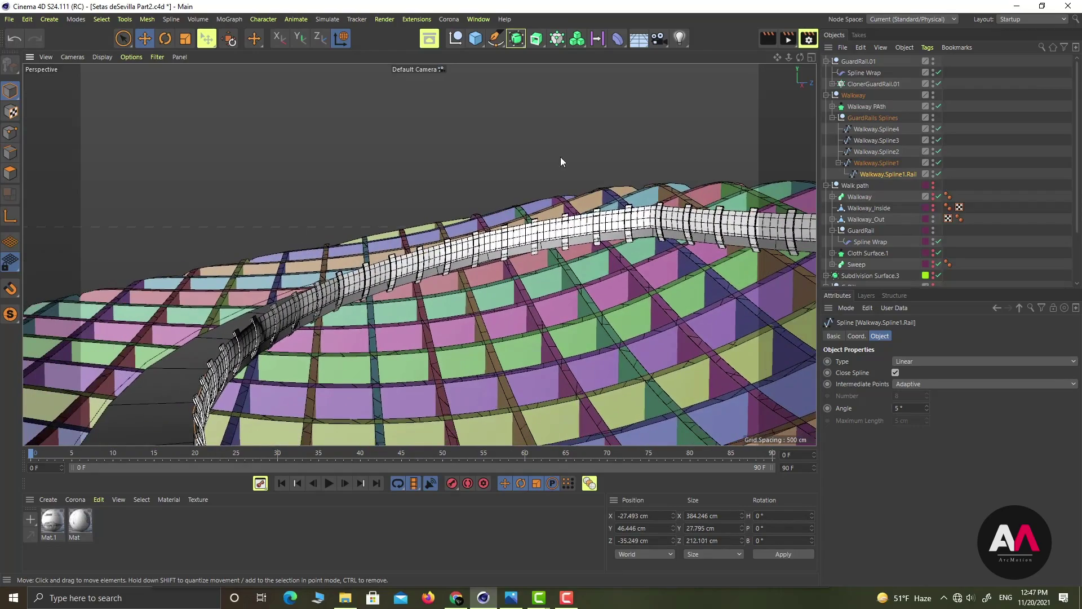
alt+drag(517, 234, 563, 232)
alt+drag(507, 251, 405, 320)
alt+right_drag(405, 321, 529, 266)
alt+drag(527, 263, 814, 219)
Raise the GuardRails Splines null slightly to a Y position of about 45.65 cm
click(868, 118)
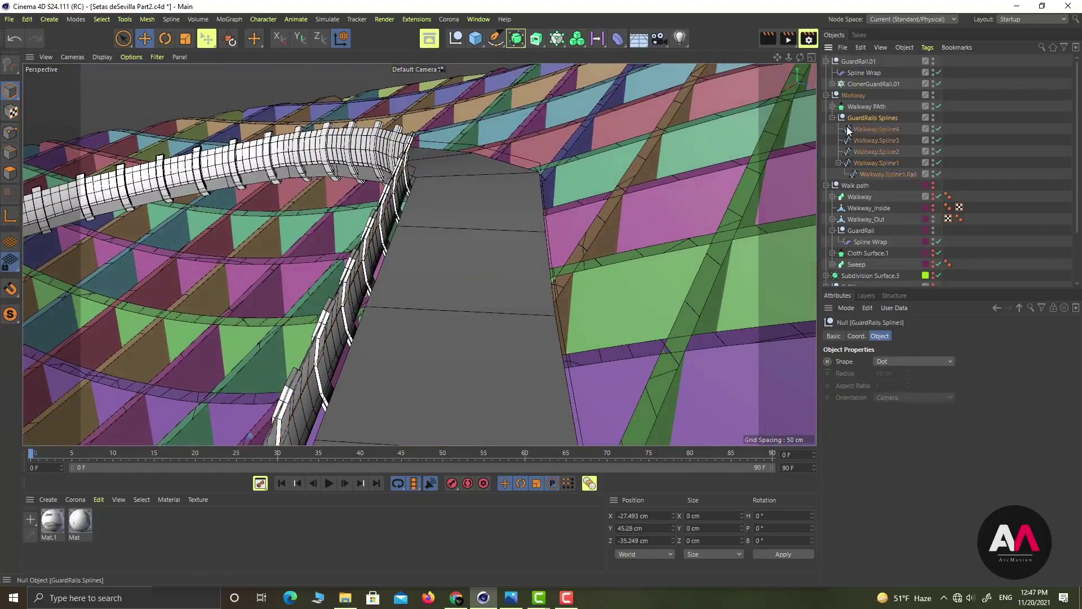
key(o)
alt+drag(543, 350, 689, 304)
alt+right_drag(689, 305, 541, 332)
alt+right_drag(730, 321, 815, 279)
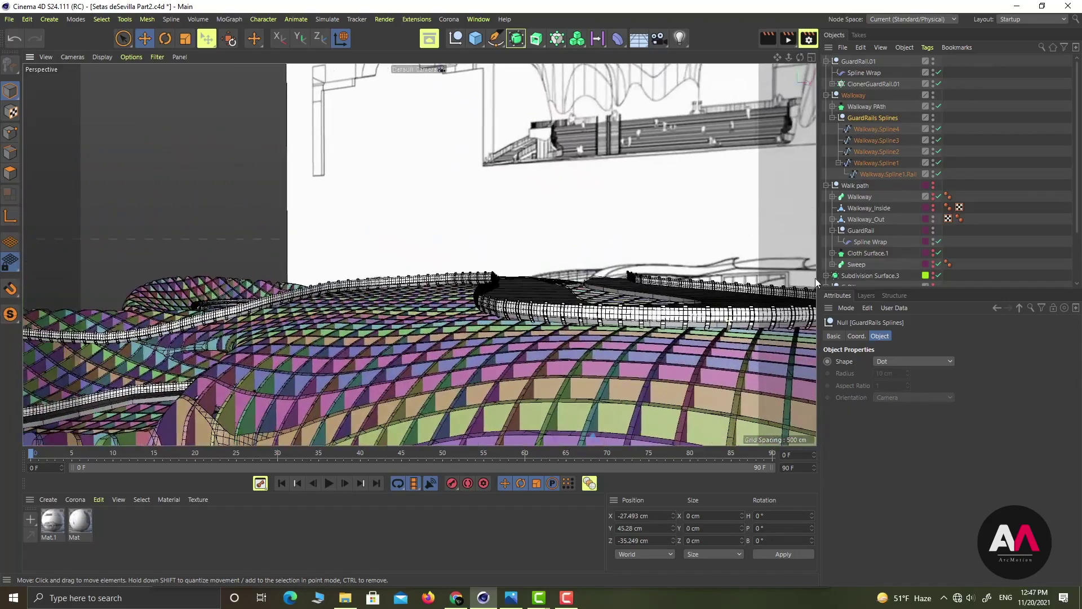
alt+right_drag(690, 307, 737, 284)
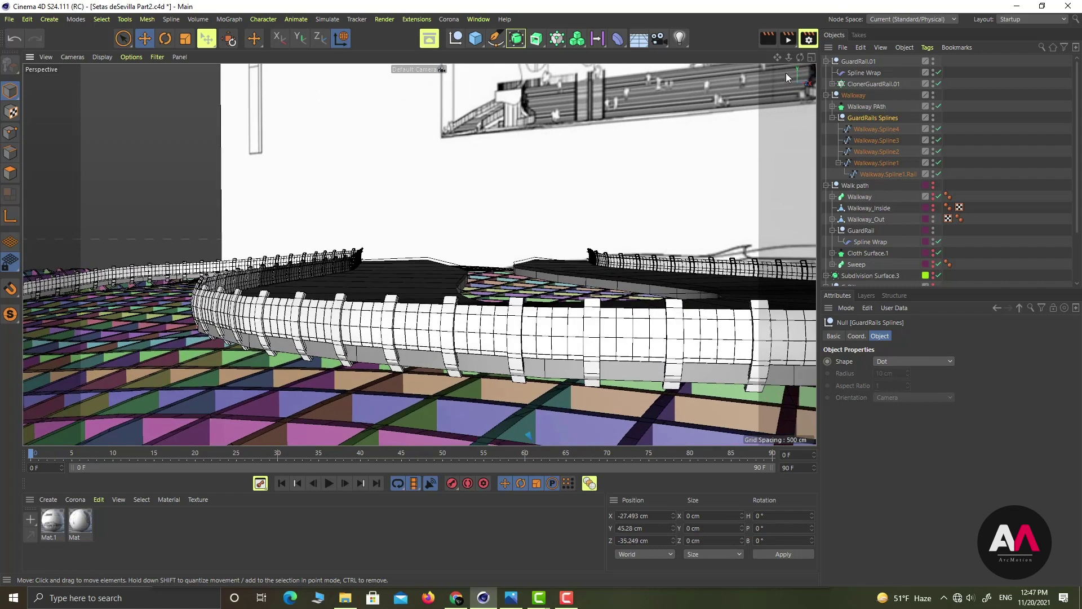
click(812, 57)
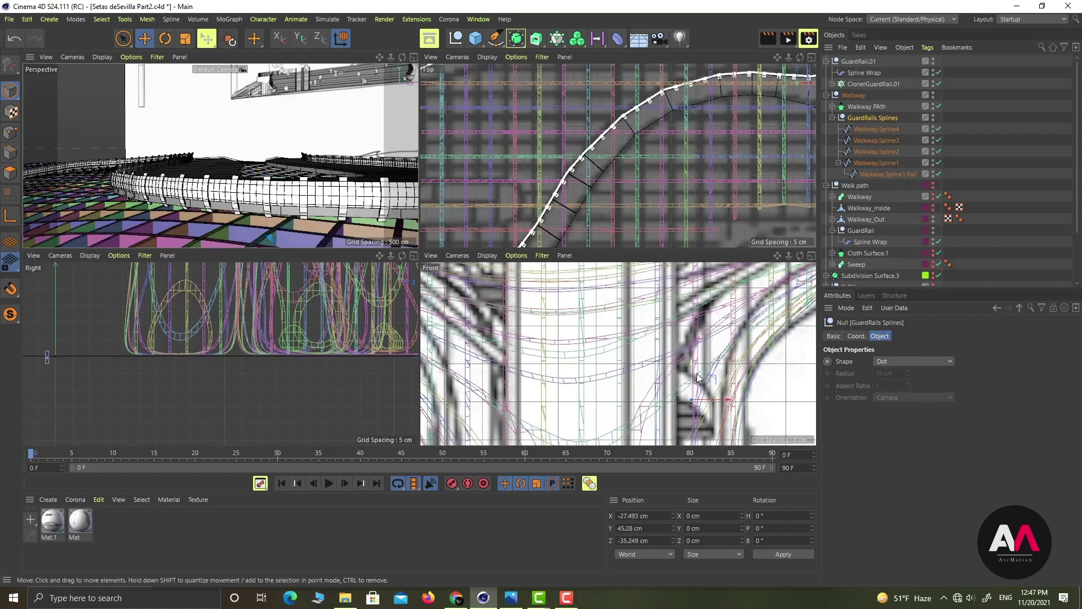
drag(697, 376, 697, 374)
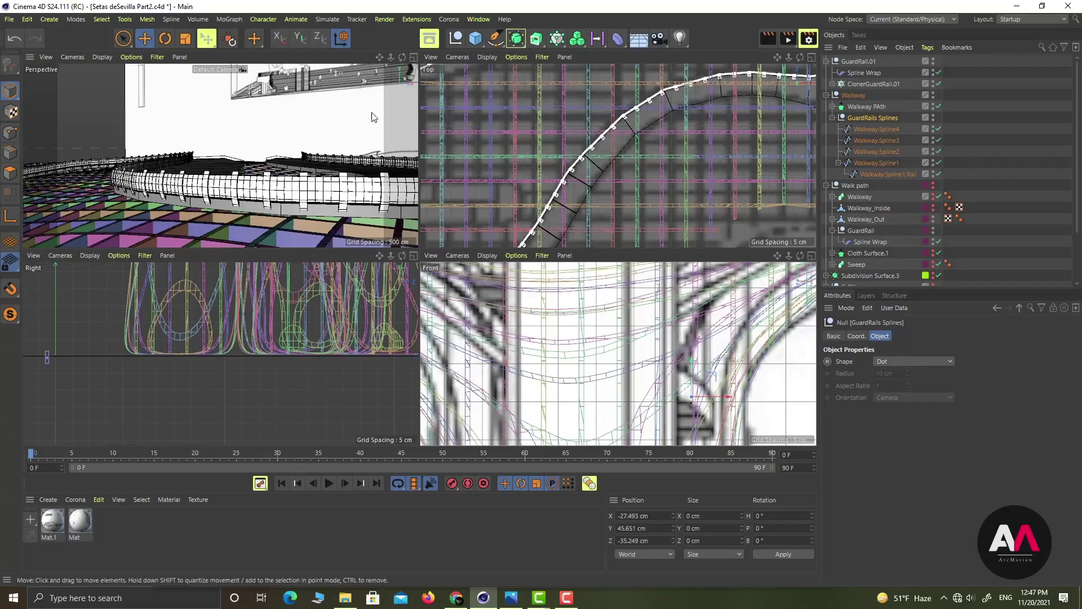
Examine how the raised guardrail sits against the walkway edge along its bends, both close up and from a distance
click(414, 56)
scroll(511, 252, down, 4)
alt+drag(511, 252, 565, 208)
scroll(516, 165, up, 4)
alt+drag(520, 256, 443, 363)
scroll(564, 272, up, 4)
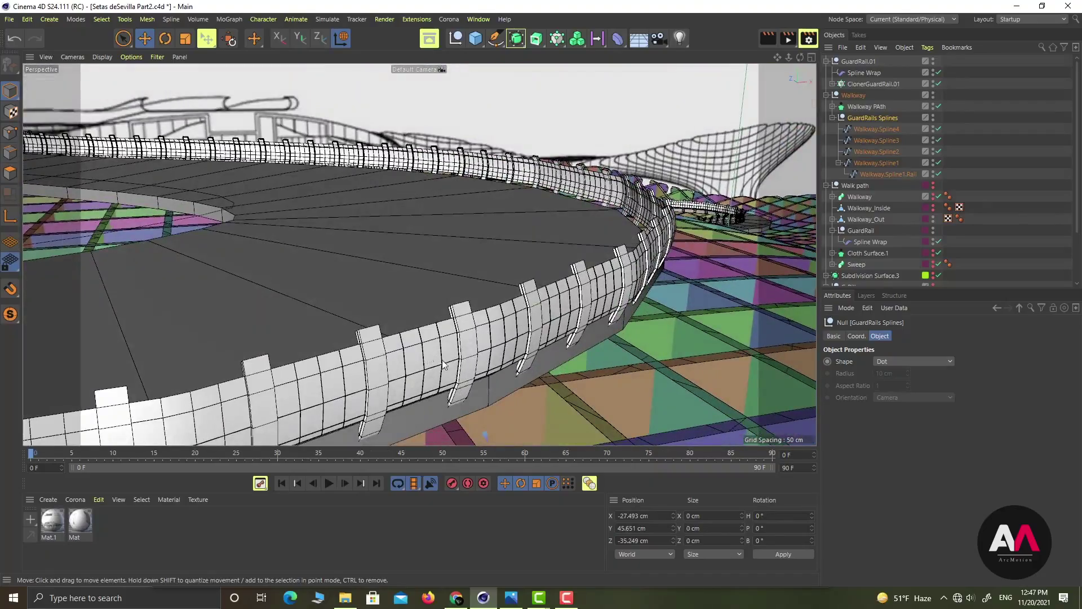
alt+drag(484, 271, 411, 232)
scroll(412, 229, down, 5)
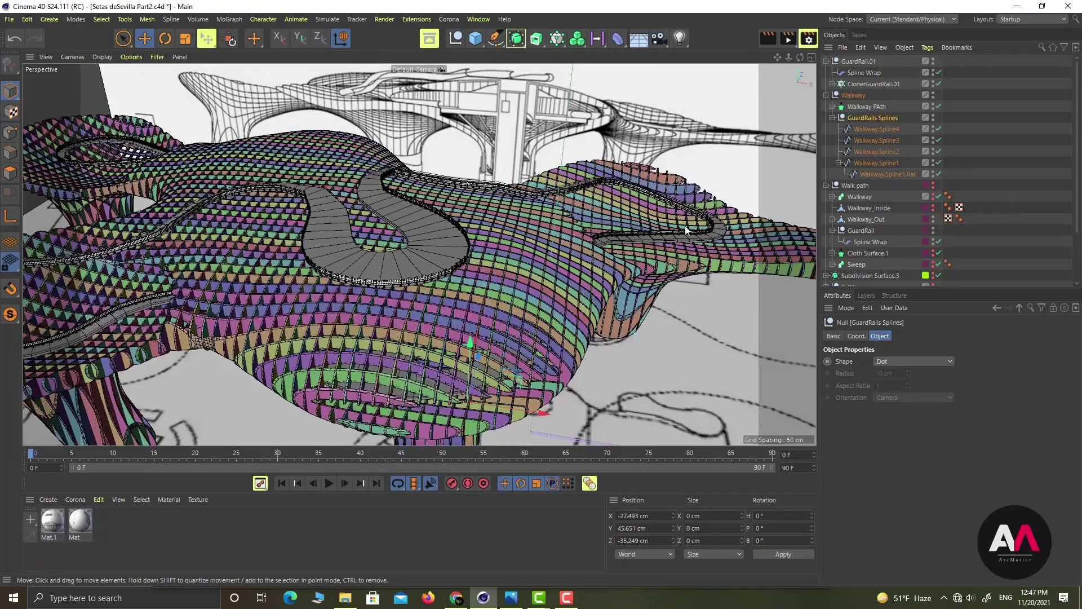
scroll(687, 230, up, 5)
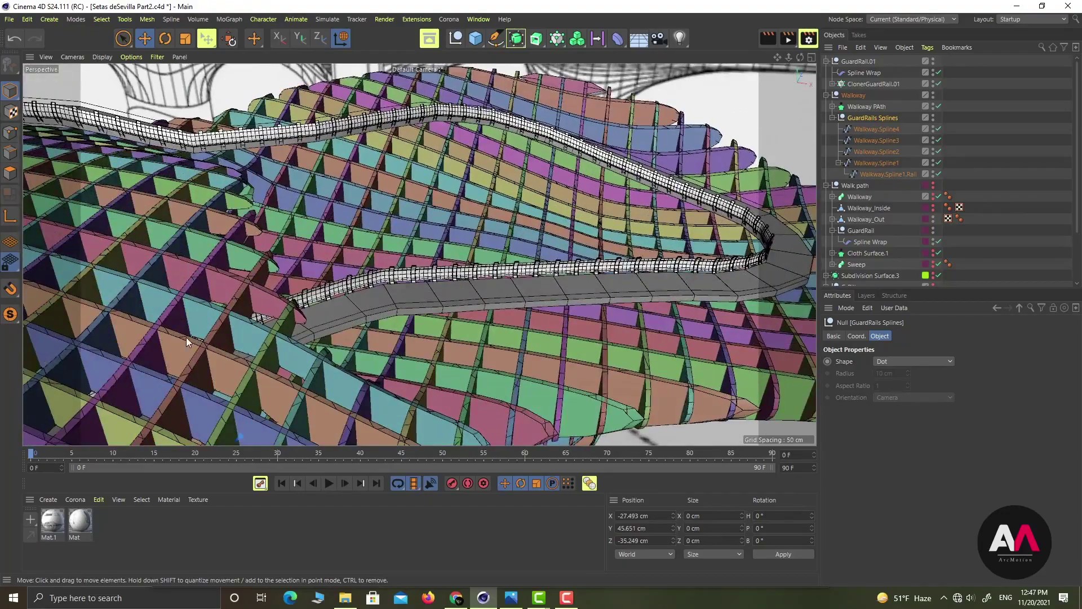
alt+drag(186, 337, 330, 346)
scroll(291, 345, down, 5)
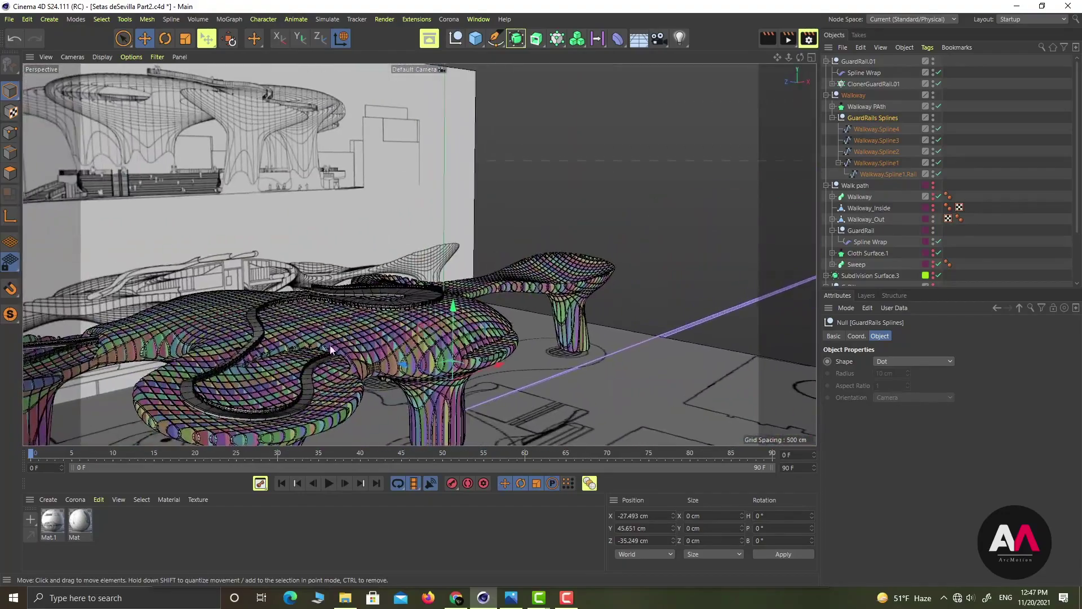
alt+right_drag(330, 346, 587, 296)
alt+drag(459, 334, 712, 109)
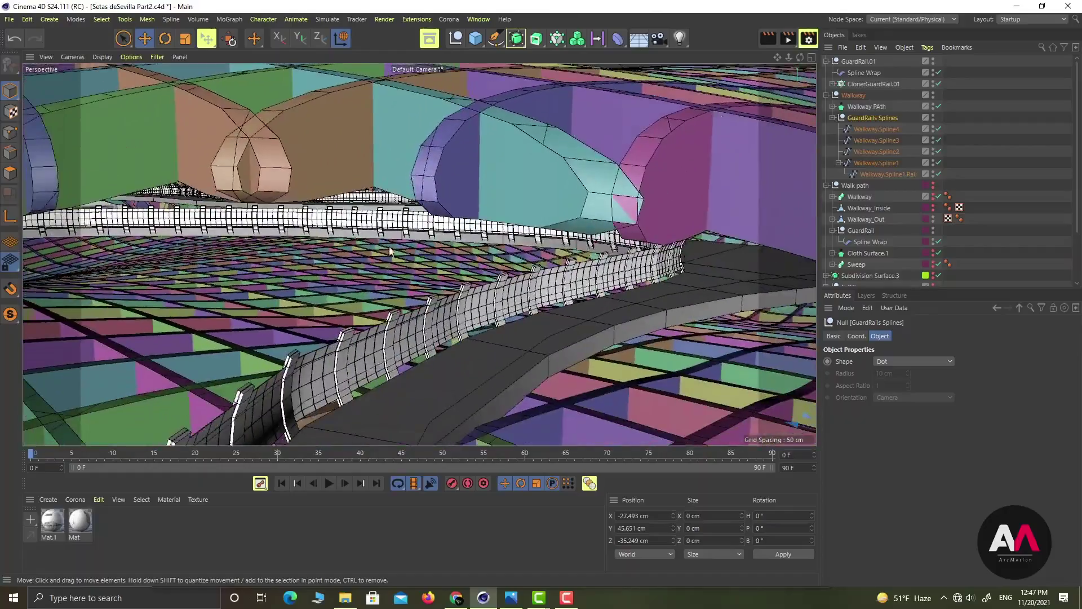
alt+right_drag(390, 248, 444, 220)
alt+drag(432, 222, 252, 234)
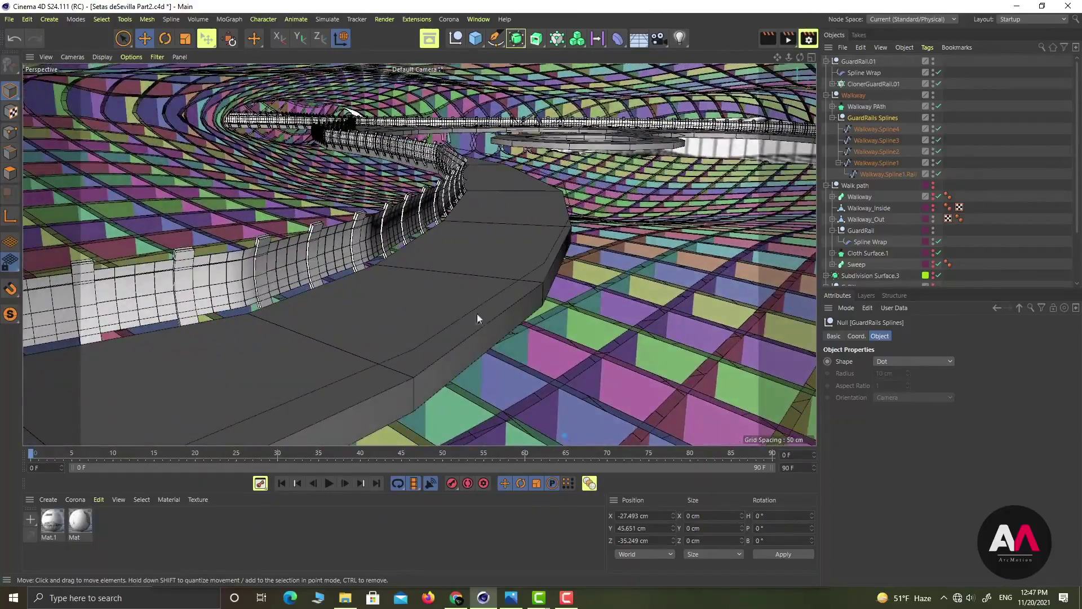
alt+drag(528, 308, 543, 284)
alt+drag(450, 263, 557, 282)
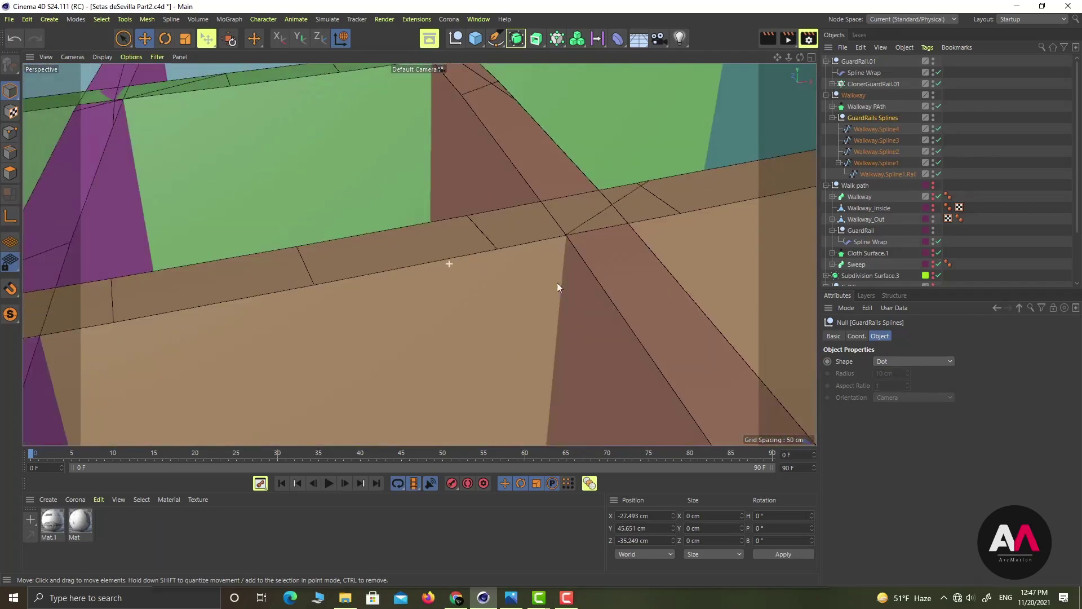
alt+right_drag(562, 241, 303, 349)
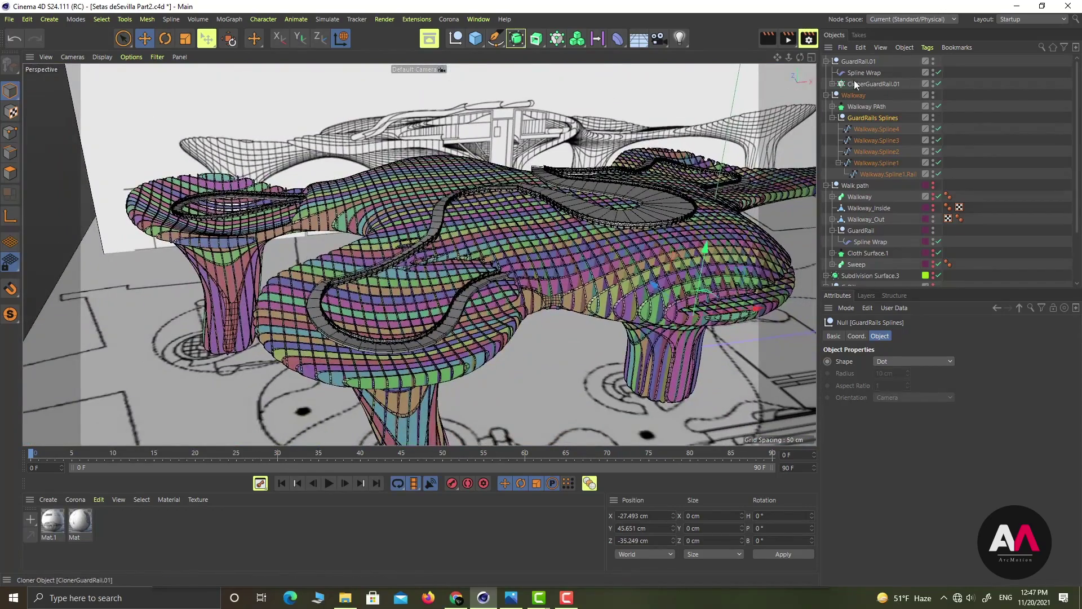
Duplicate the GuardRail.01 group and rename the copy "GuardRail.02"
click(826, 61)
click(861, 60)
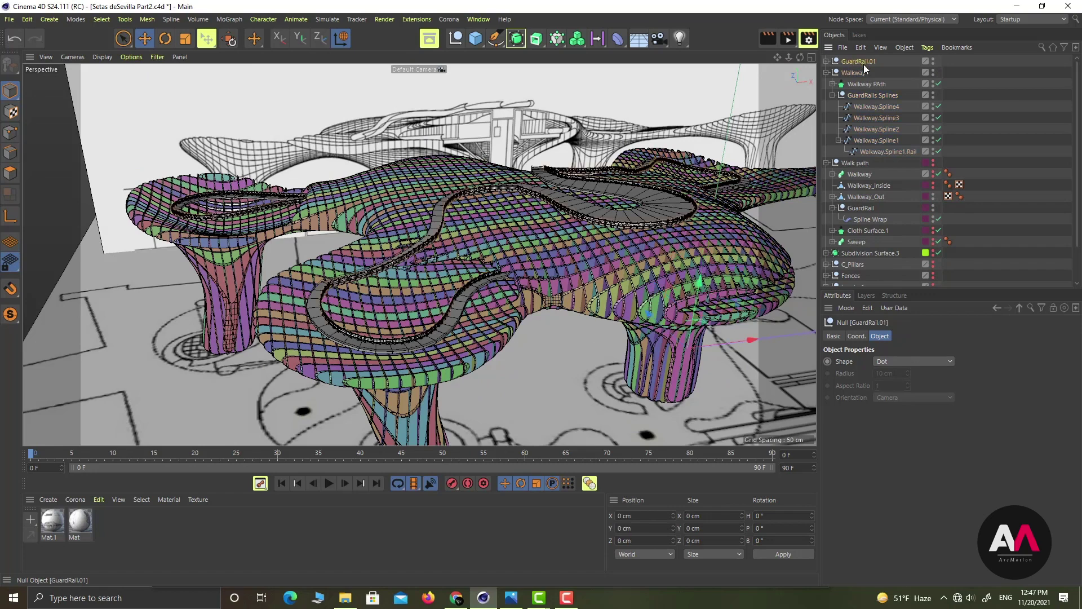
ctrl+drag(857, 60, 856, 58)
double_click(863, 62)
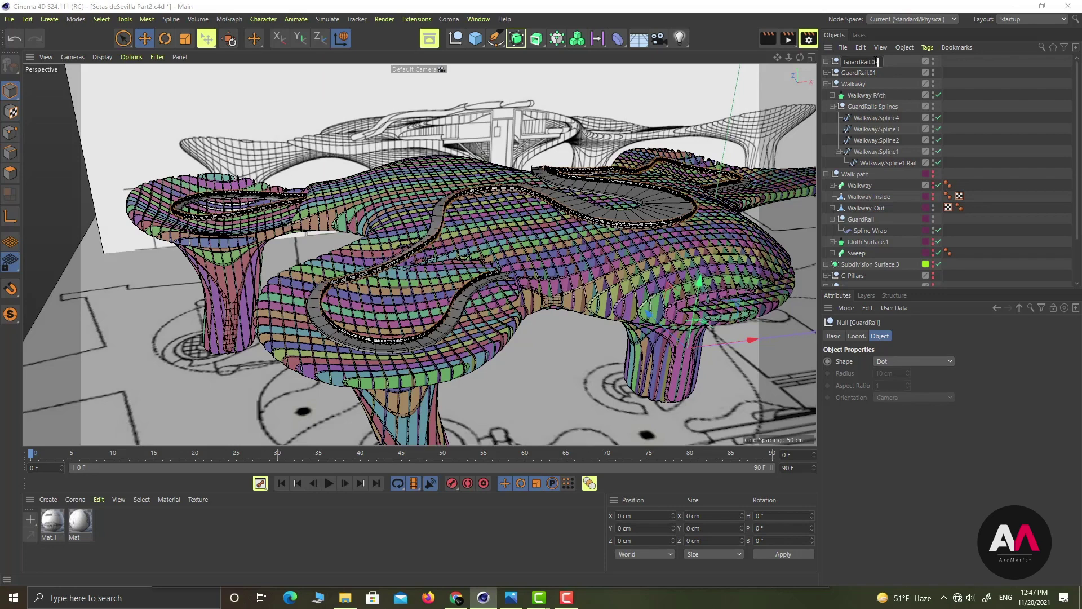
text(.02)
key(Return)
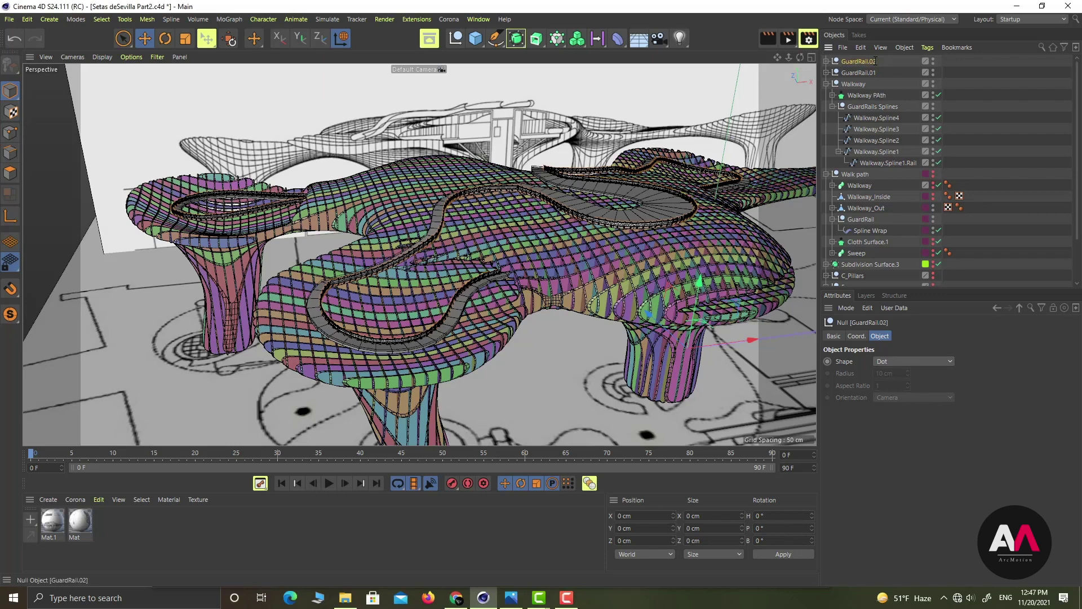
Duplicate Walkway.Spline2 as a child of itself and rename the copy "Walkway.SplineRail"
click(827, 63)
click(863, 71)
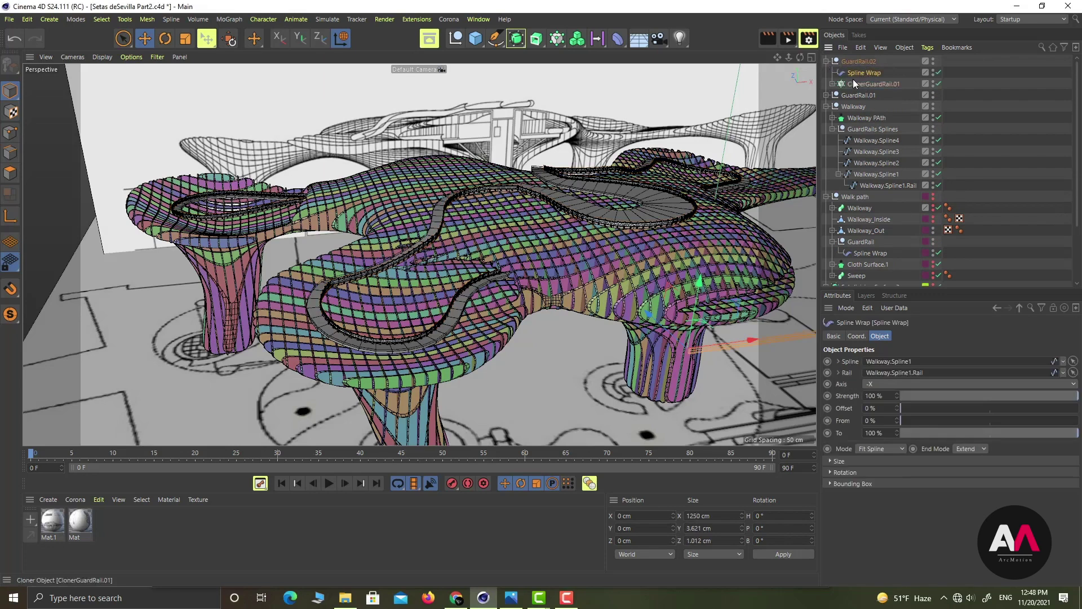
click(839, 175)
click(879, 164)
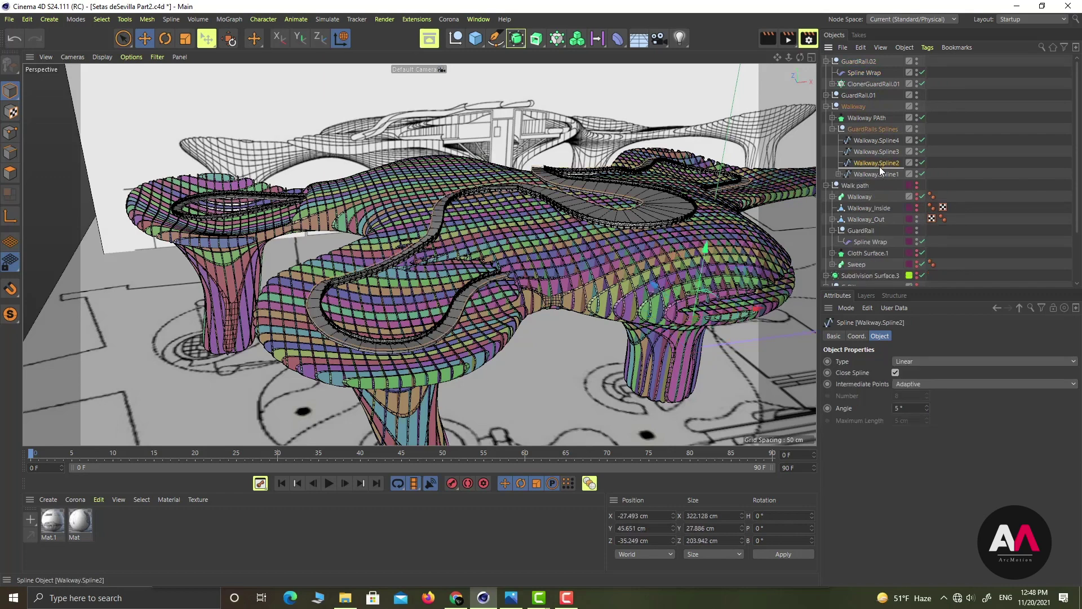
ctrl+drag(879, 167, 891, 165)
double_click(908, 174)
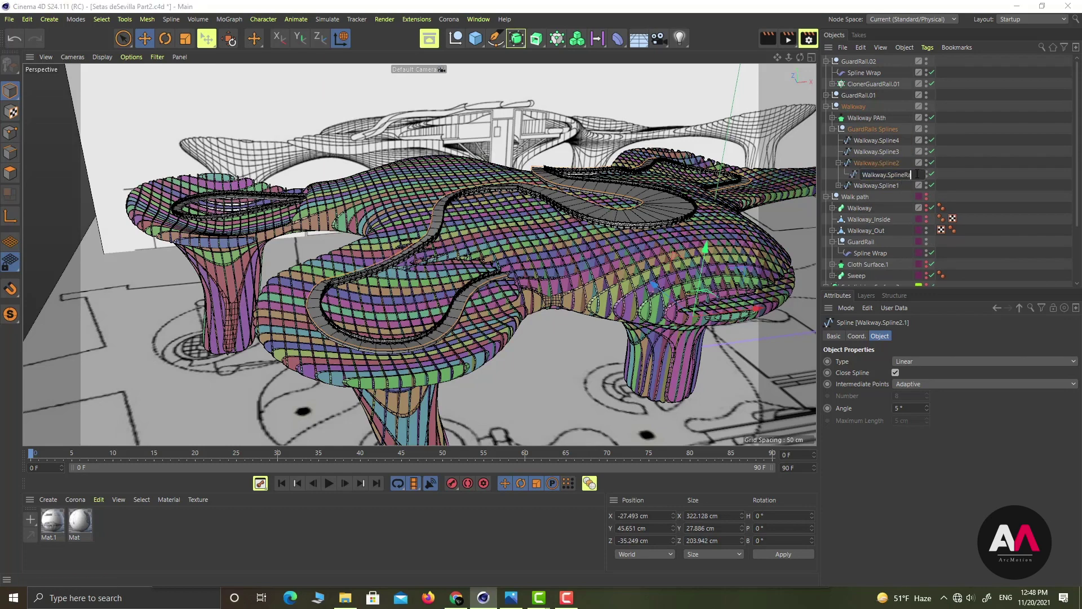
text(Rail)
key(Return)
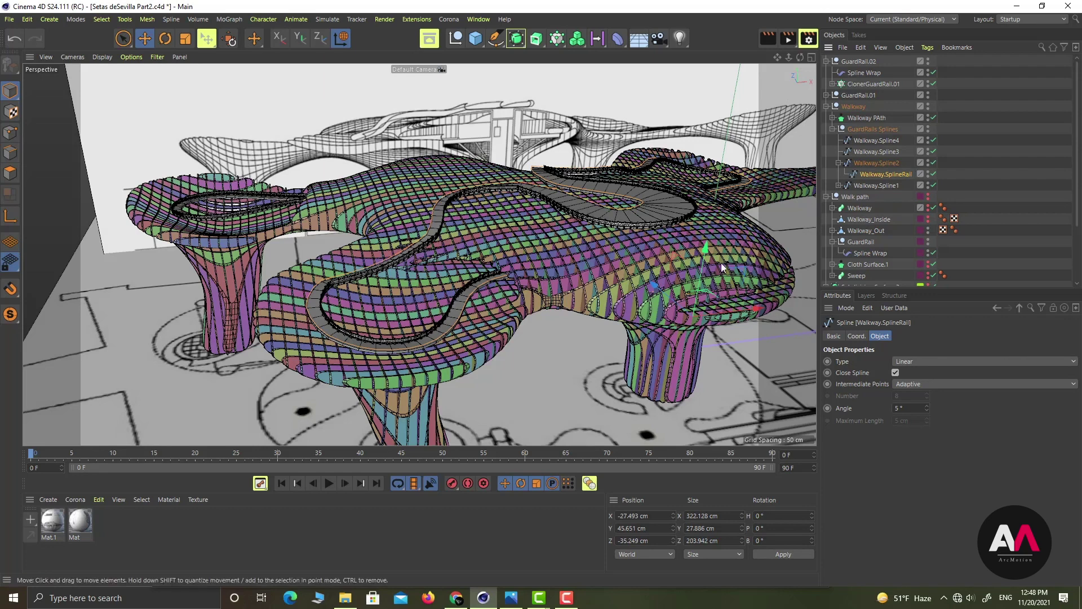
Raise Walkway.SplineRail slightly and set GuardRail.02's Spline Wrap to spline Walkway.Spline2 with Walkway.SplineRail as its rail
drag(703, 260, 702, 254)
click(860, 72)
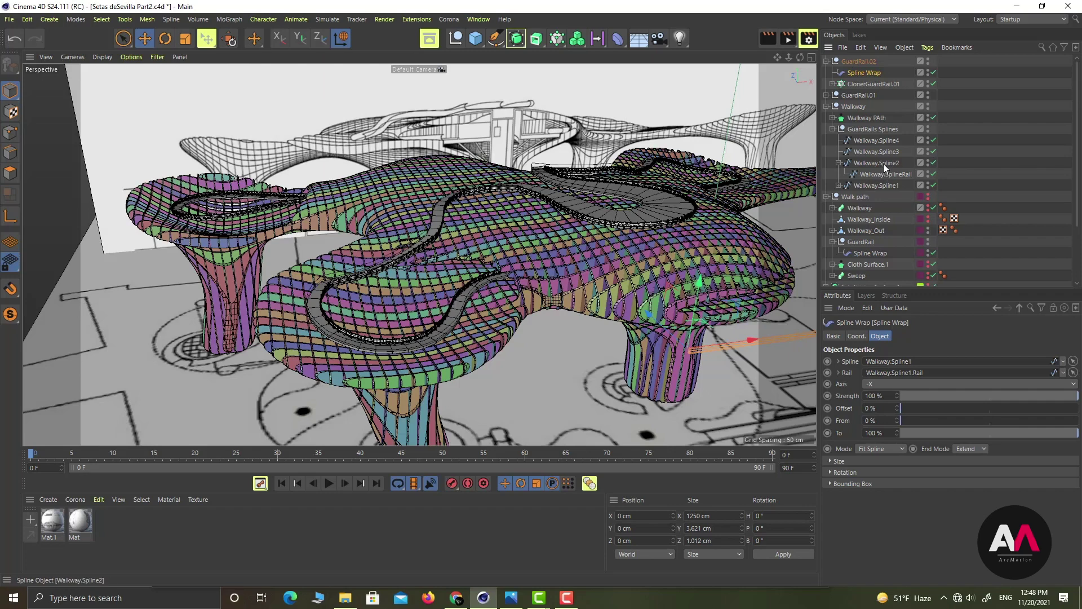
drag(884, 163, 919, 362)
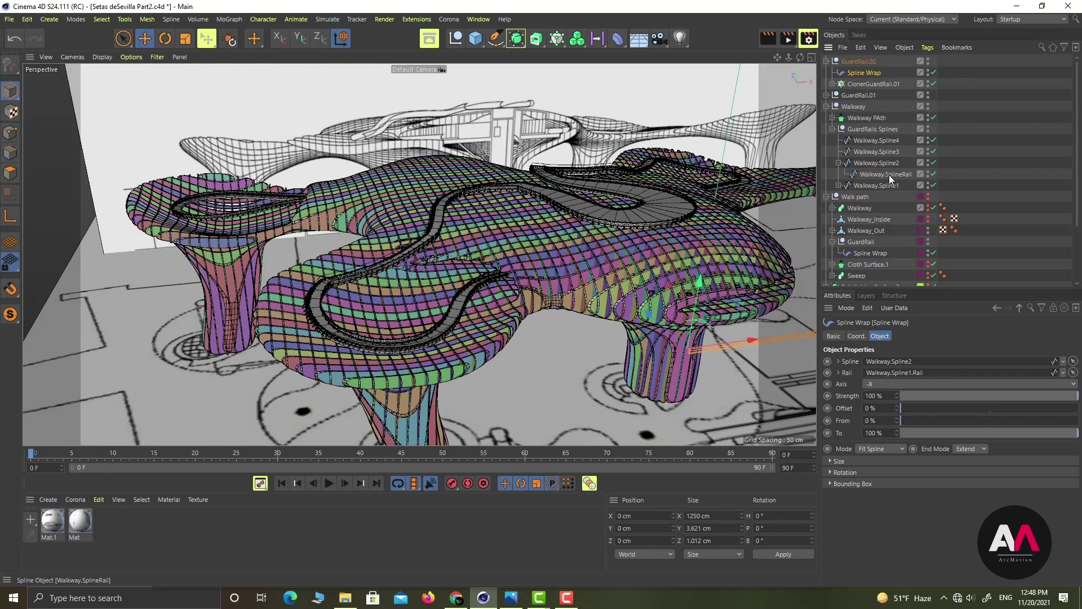
drag(888, 175, 949, 378)
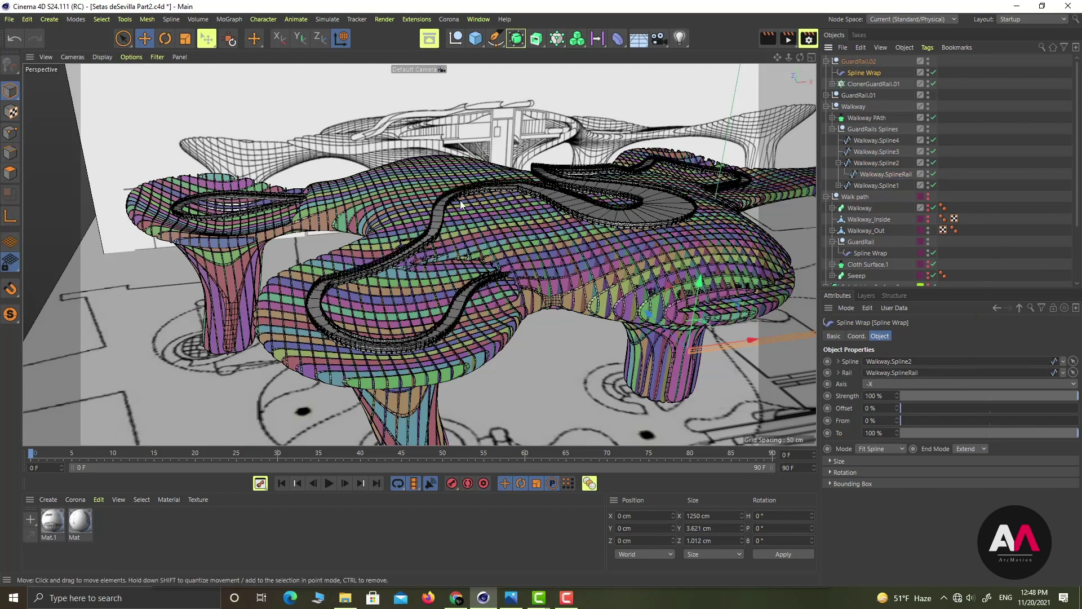
Examine the guardrails on both edges of the walkway around its wide central loop and narrow bends
scroll(461, 204, up, 6)
scroll(623, 211, up, 3)
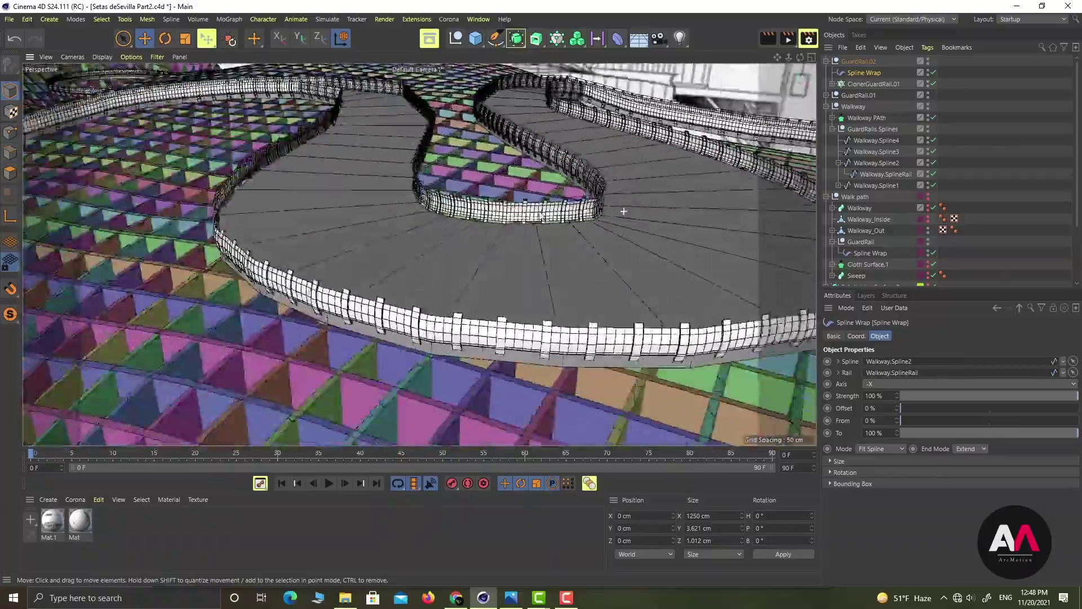
alt+drag(543, 217, 739, 225)
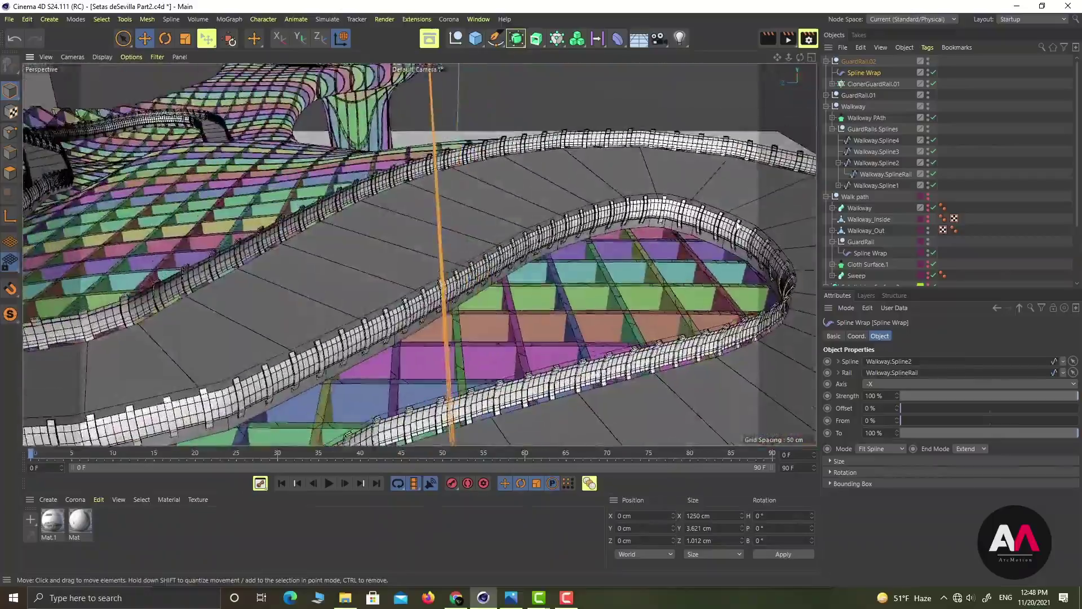
scroll(739, 226, down, 6)
scroll(598, 254, up, 2)
alt+middle_drag(437, 155, 461, 249)
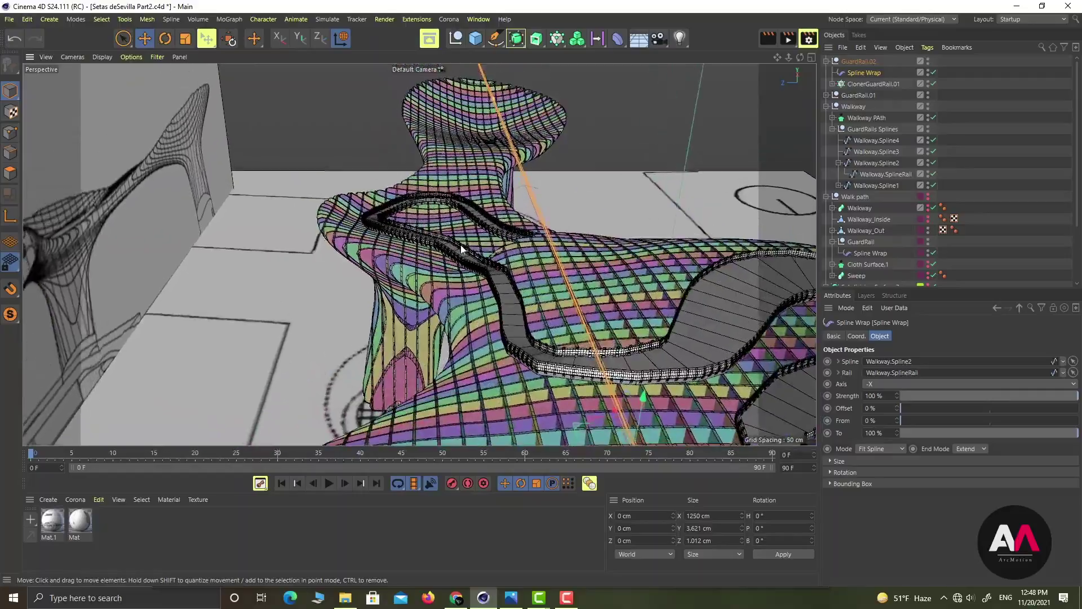
scroll(551, 283, up, 4)
alt+drag(551, 283, 191, 219)
scroll(228, 307, down, 4)
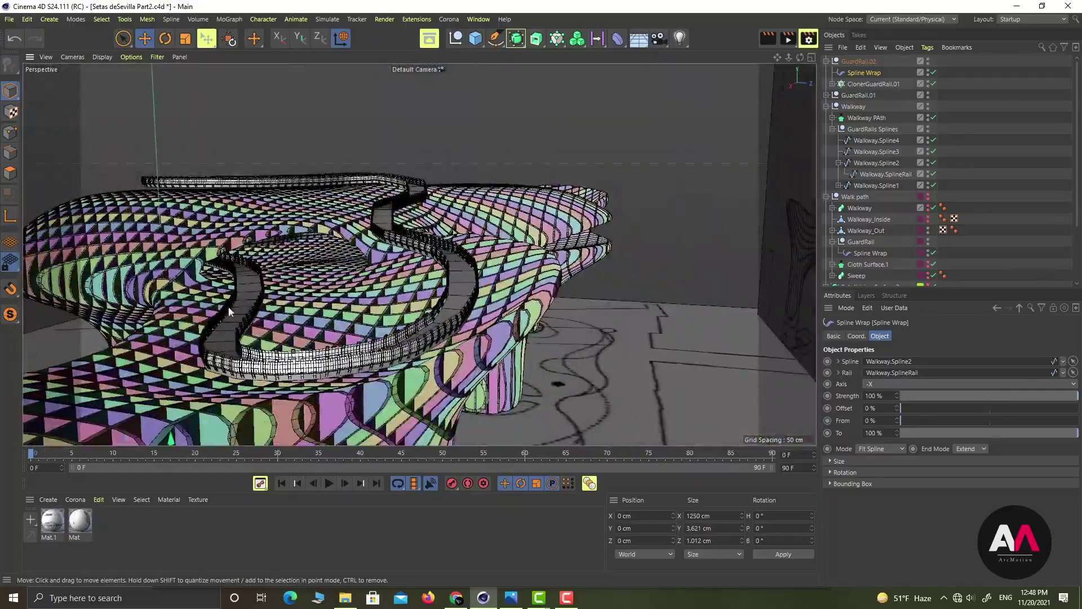
scroll(205, 342, up, 4)
alt+drag(208, 340, 589, 219)
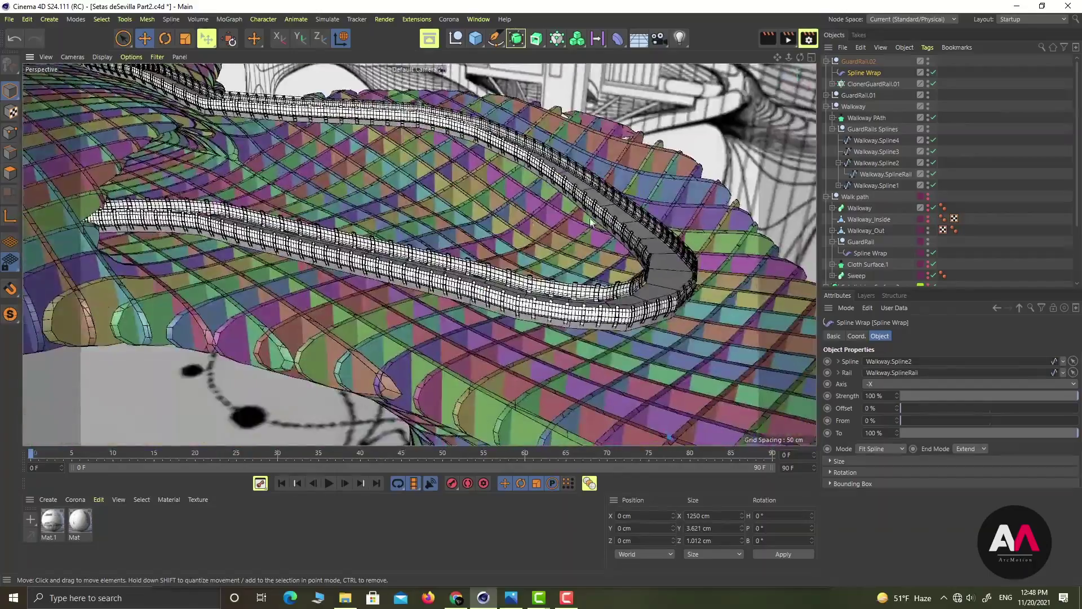
scroll(602, 219, down, 4)
scroll(572, 261, down, 5)
scroll(288, 190, up, 2)
alt+drag(471, 290, 535, 330)
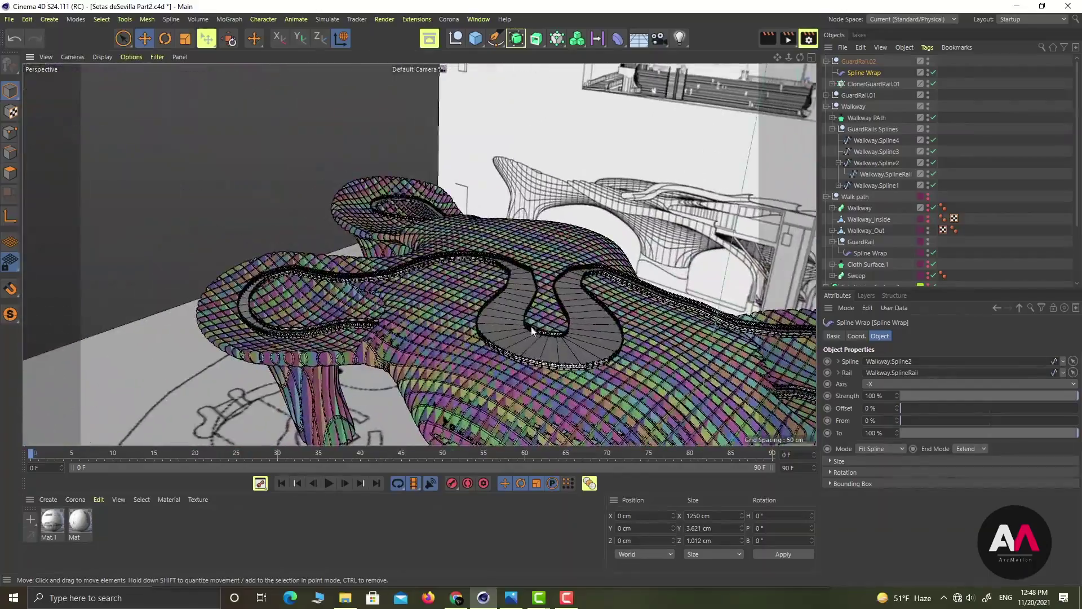
Inspect the guardrails on the outer canopy's walkway loop and at low angles close to the lattice
scroll(379, 190, up, 2)
alt+right_drag(423, 193, 479, 195)
alt+drag(412, 210, 510, 263)
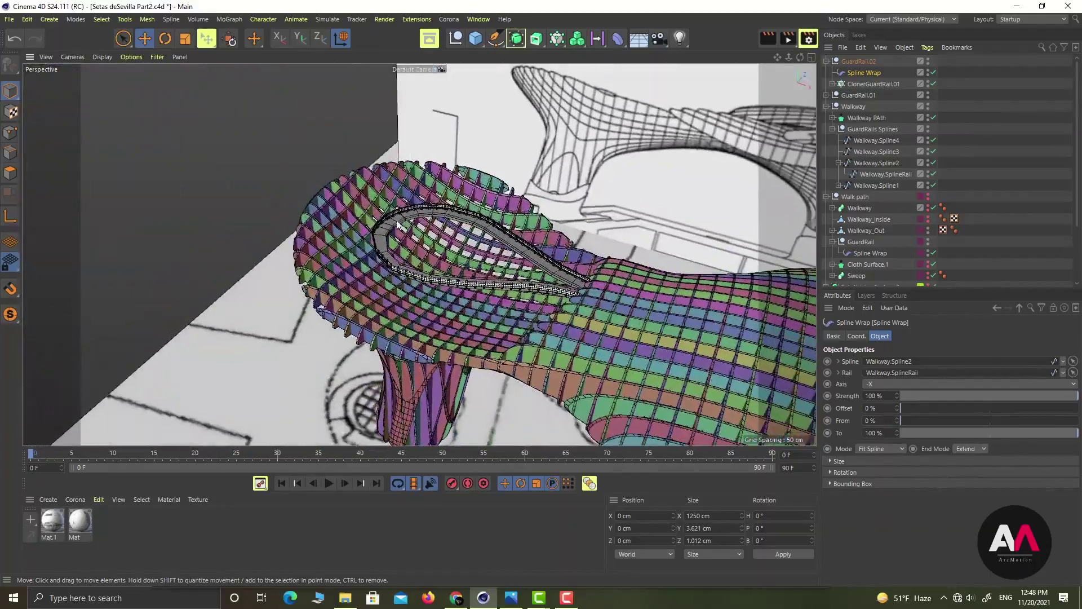
alt+middle_drag(636, 335, 518, 141)
alt+right_drag(519, 253, 712, 475)
alt+middle_drag(744, 355, 577, 236)
alt+right_drag(561, 300, 705, 315)
alt+right_drag(406, 362, 826, 259)
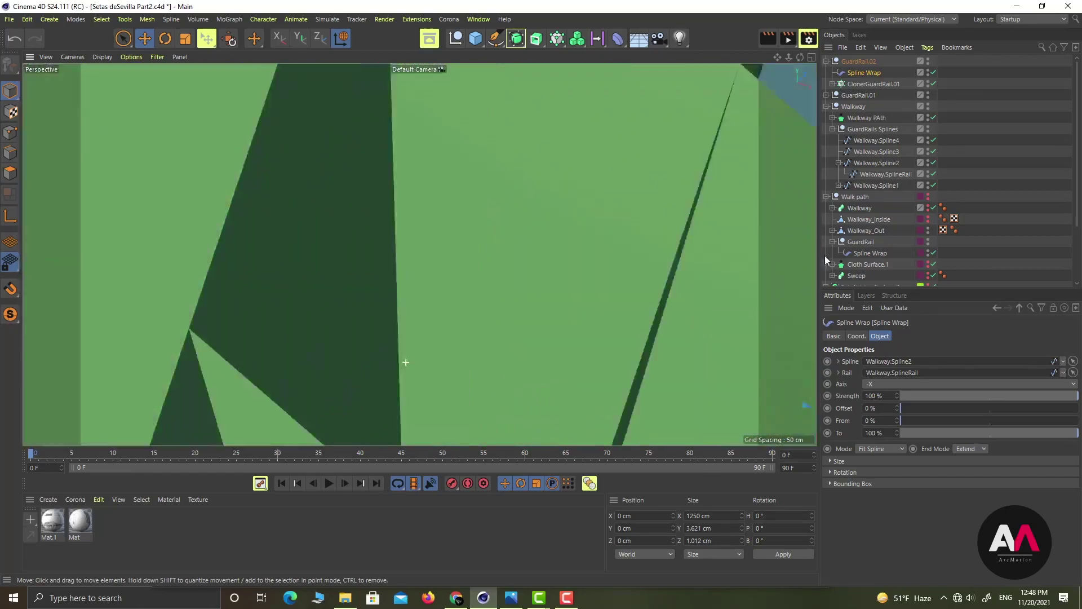
alt+middle_drag(756, 285, 519, 284)
alt+right_drag(519, 283, 293, 338)
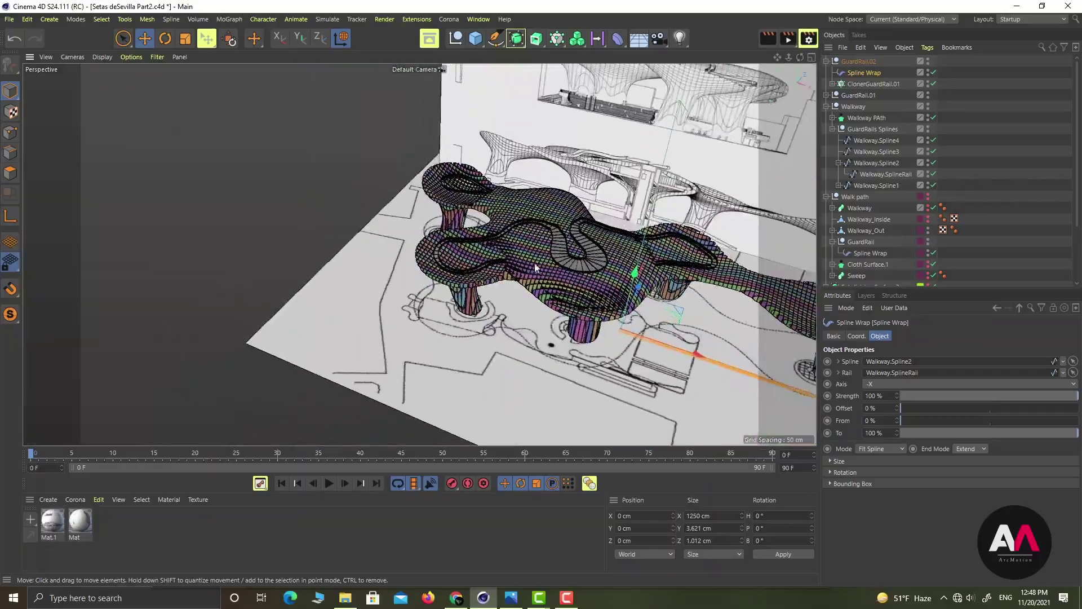
alt+right_drag(585, 285, 654, 271)
alt+drag(550, 263, 654, 253)
alt+right_drag(393, 365, 569, 290)
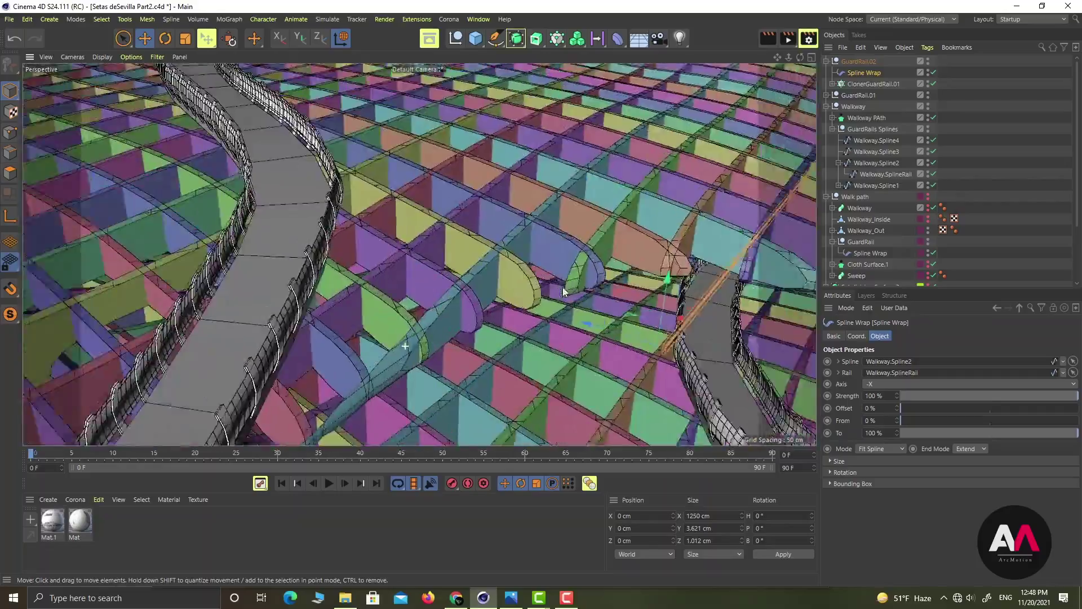
alt+drag(569, 290, 465, 247)
alt+right_drag(675, 321, 750, 282)
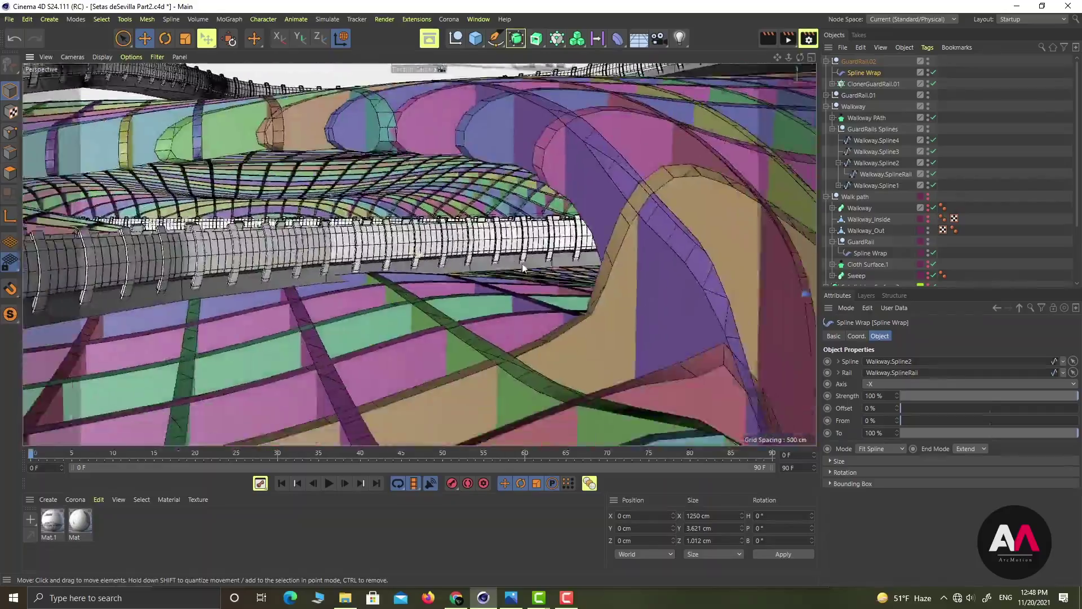
alt+drag(750, 282, 665, 256)
alt+right_drag(647, 263, 524, 260)
mouse_move(658, 216)
alt+right_down()
mouse_move(695, 217)
mouse_move(672, 225)
alt+right_up()
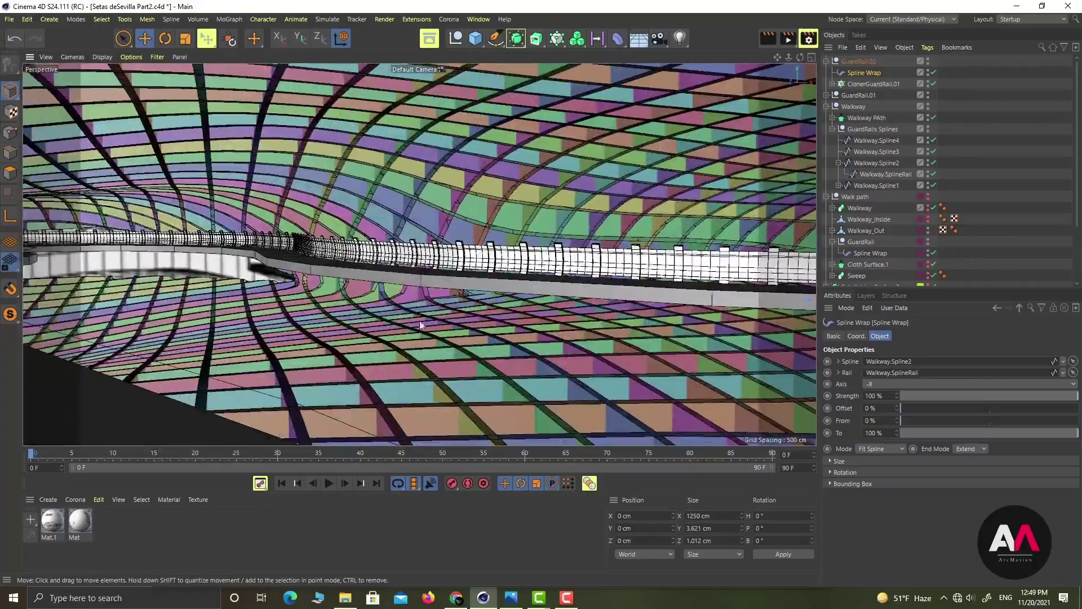
Rename the rail spline nested under Walkway.Spline2 as "Walkway.SplineRail2"
alt+drag(421, 321, 325, 347)
alt+middle_drag(337, 335, 511, 294)
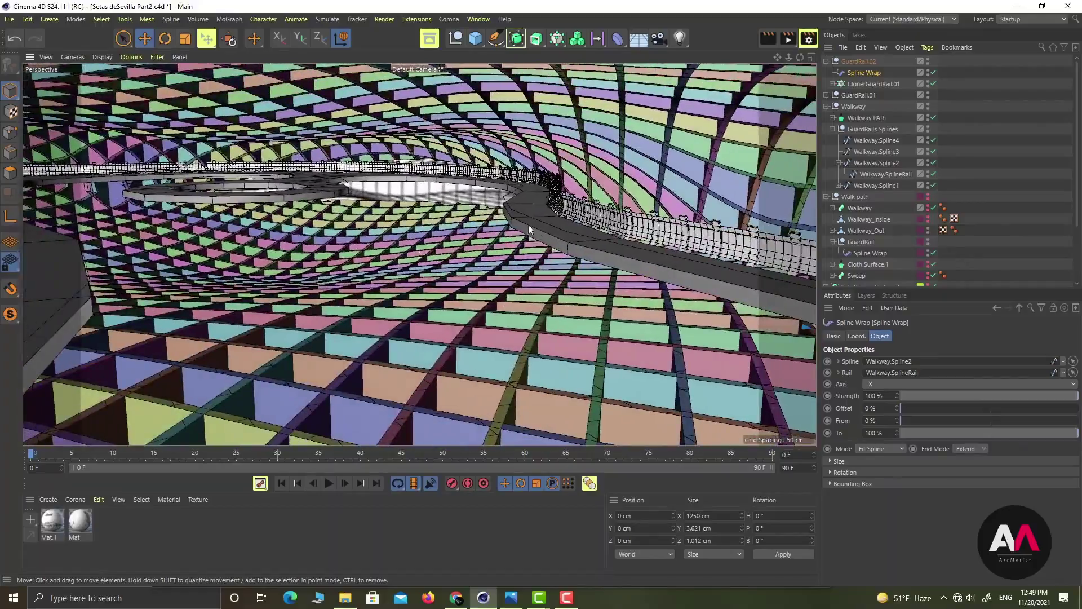
alt+right_drag(386, 319, 313, 349)
click(827, 60)
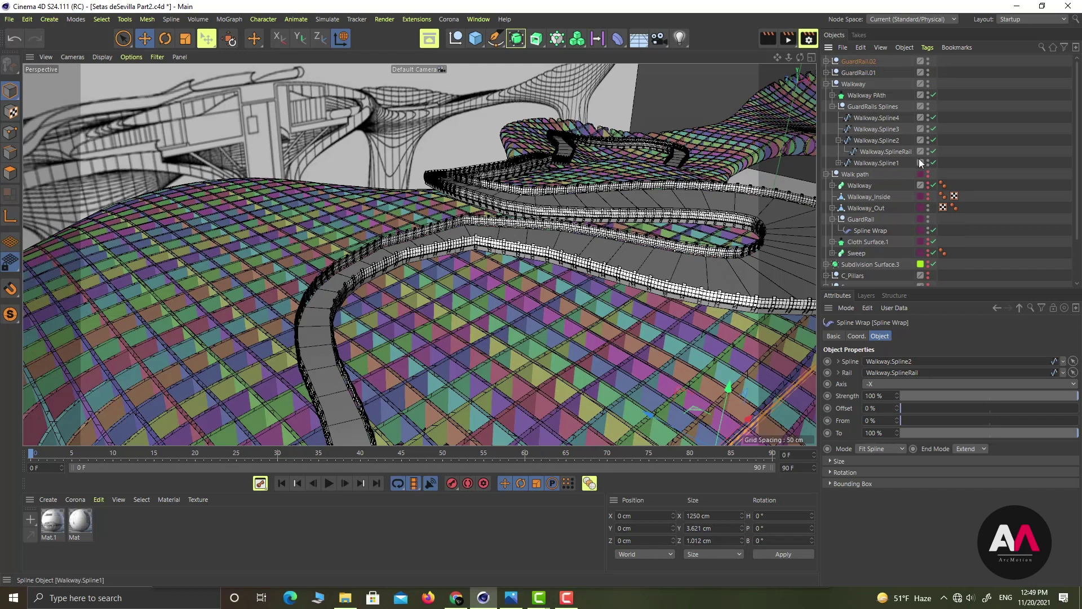
double_click(905, 151)
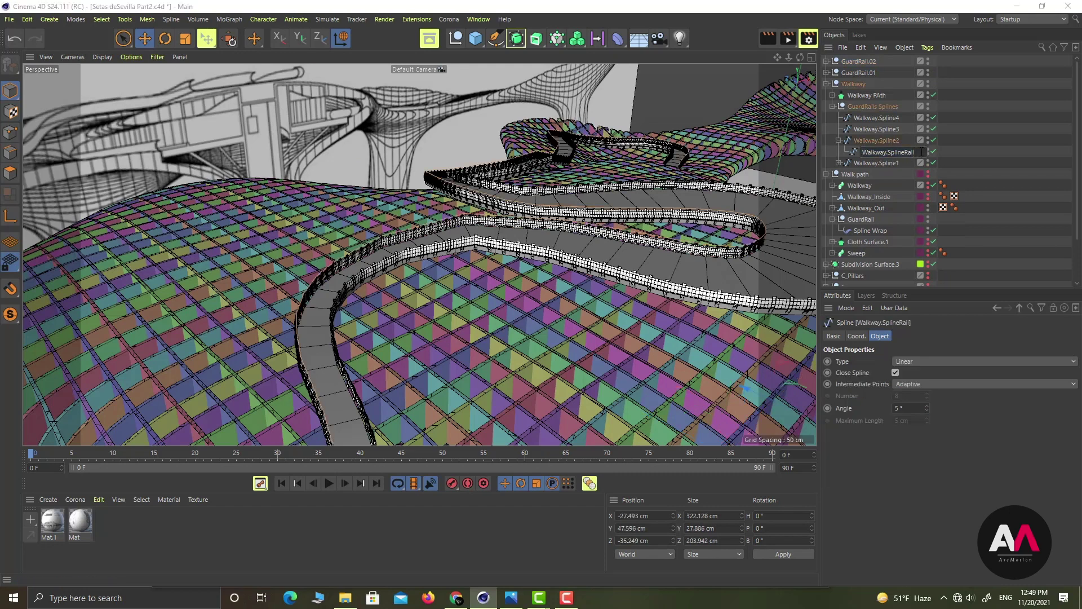
text(2)
key(Return)
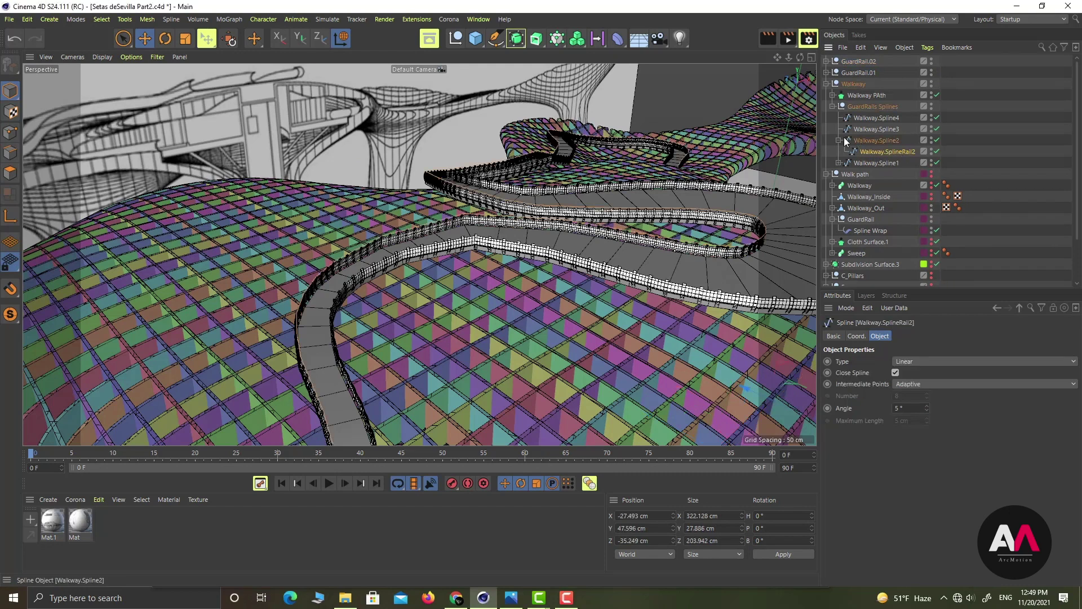
click(838, 141)
Duplicate Walkway.Spline3 as a child of itself and rename the copy "Walkway.Spline3 Rail"
click(869, 129)
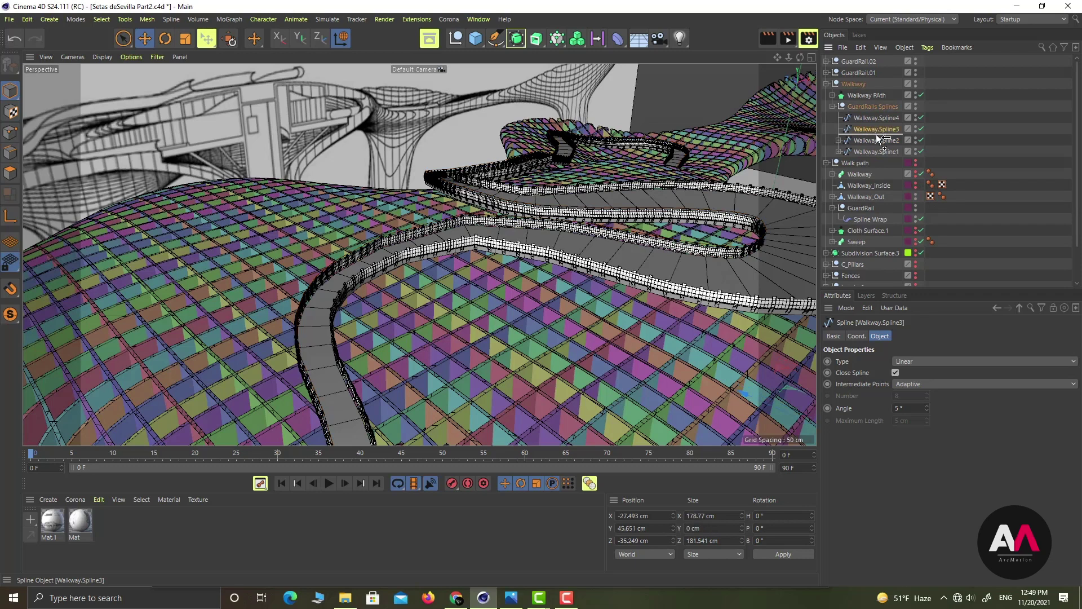
ctrl+drag(877, 136, 892, 129)
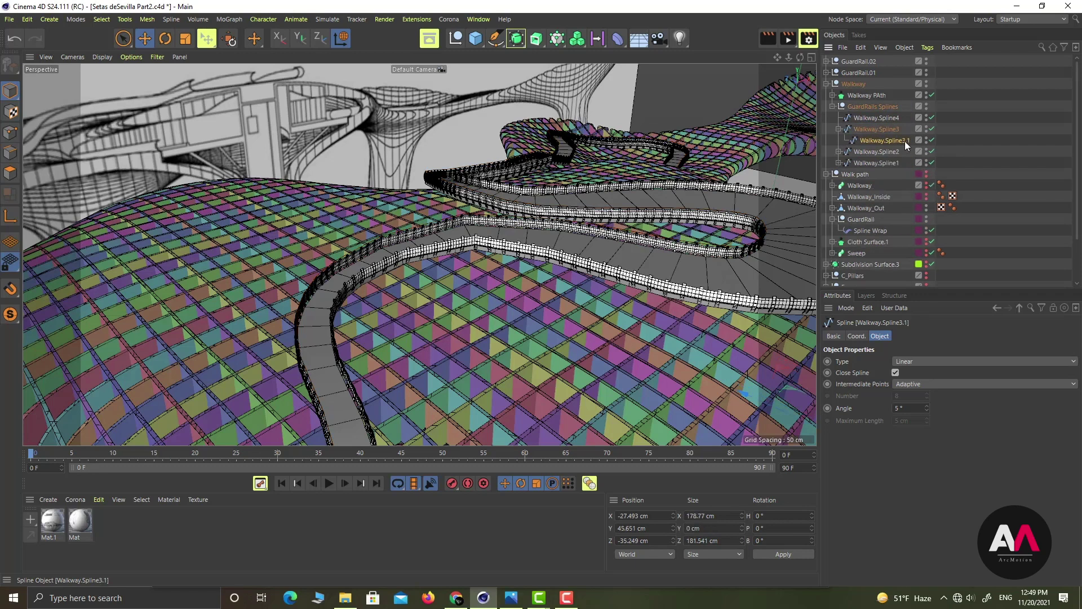
double_click(908, 141)
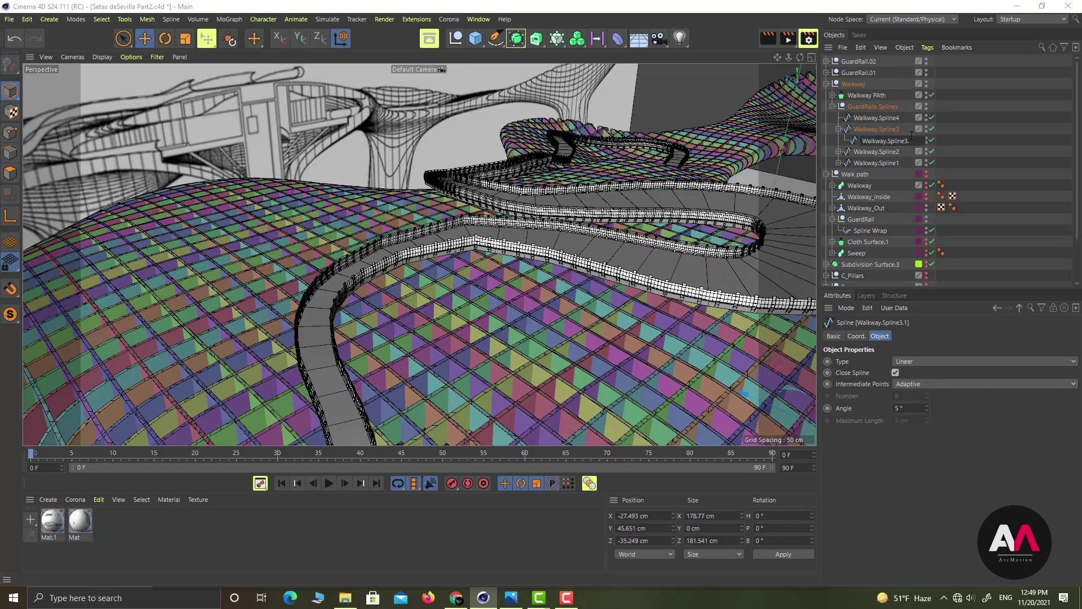
text(Rail)
key(Return)
click(839, 129)
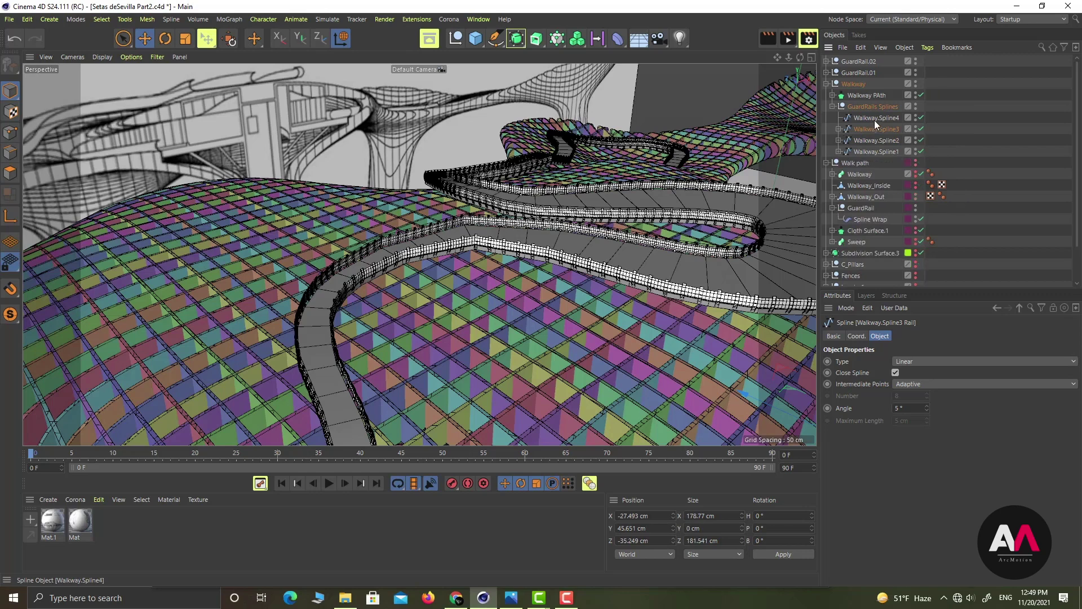
Duplicate Walkway.Spline4 as a child of itself and rename the copy "Walkway.Spline4Rail"
click(880, 118)
ctrl+drag(879, 122, 880, 124)
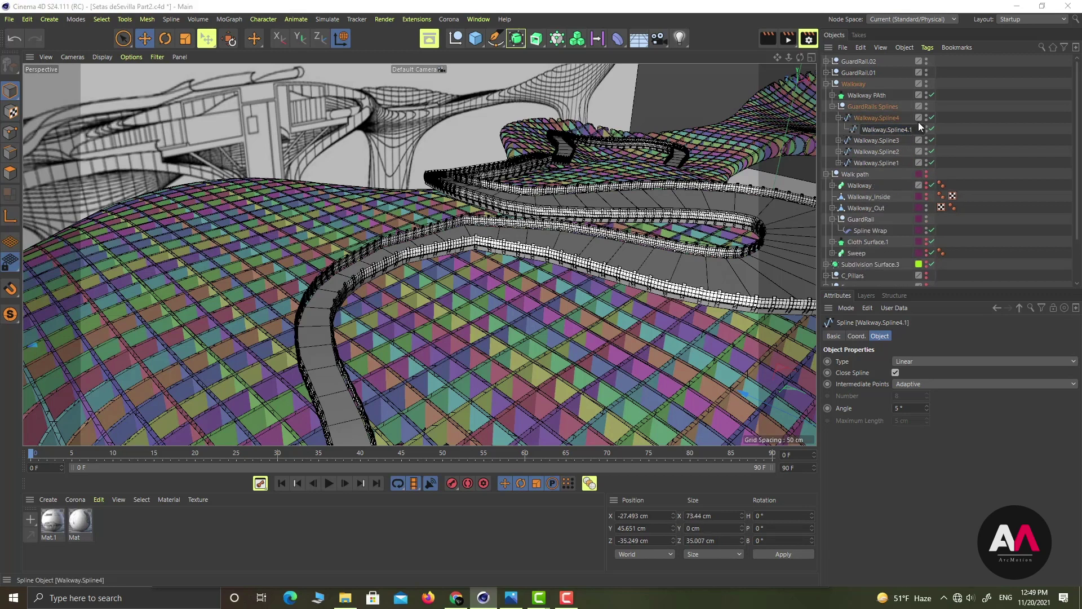
text(ail)
key(Return)
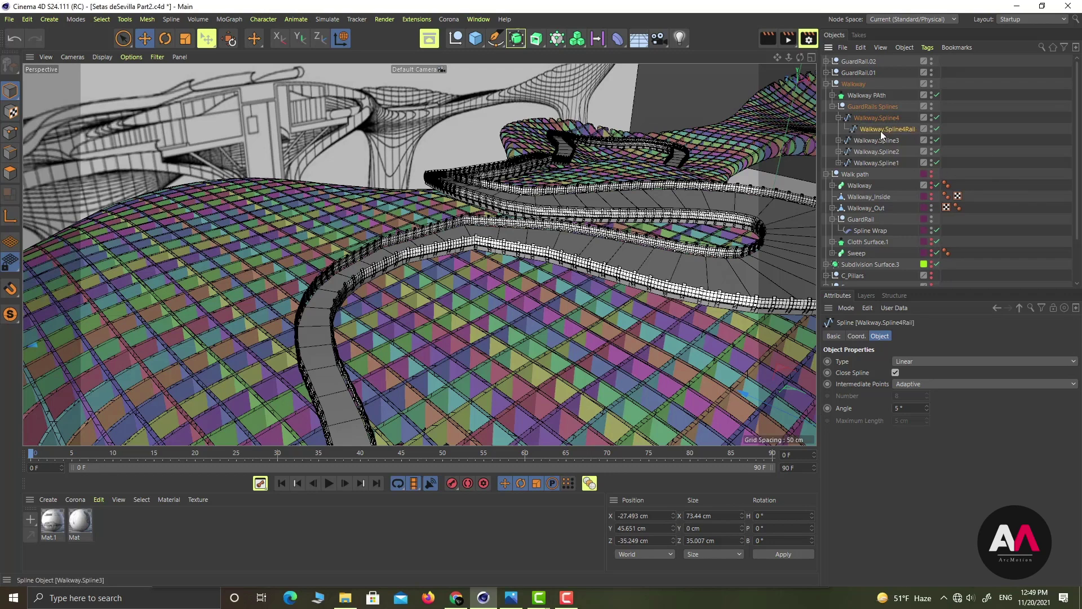
Duplicate the GuardRail.02 group above itself in the object hierarchy and rename the copy "GuardRail.03"
drag(859, 62, 861, 57)
double_click(859, 60)
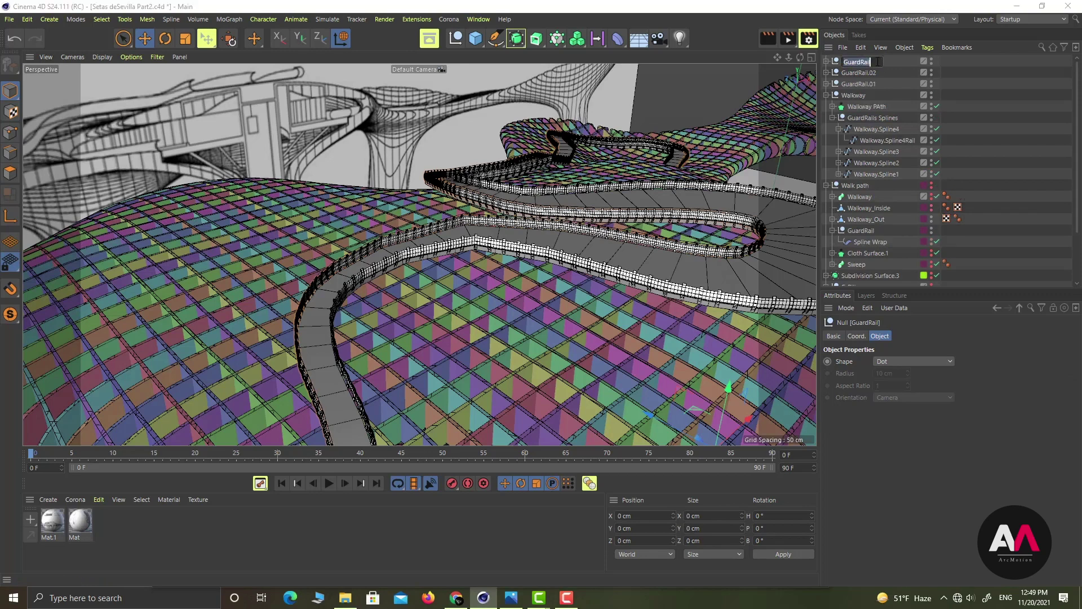
click(878, 61)
text(.03)
key(Return)
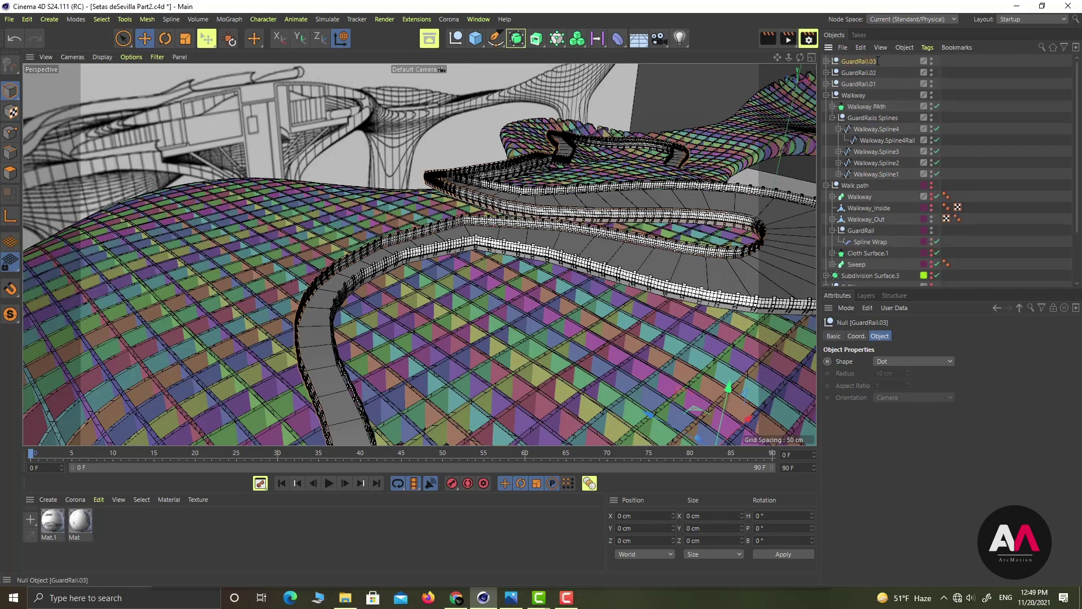
Set GuardRail.03's Spline Wrap to spline Walkway.Spline3 with Walkway.Spline3 Rail as its rail
click(827, 61)
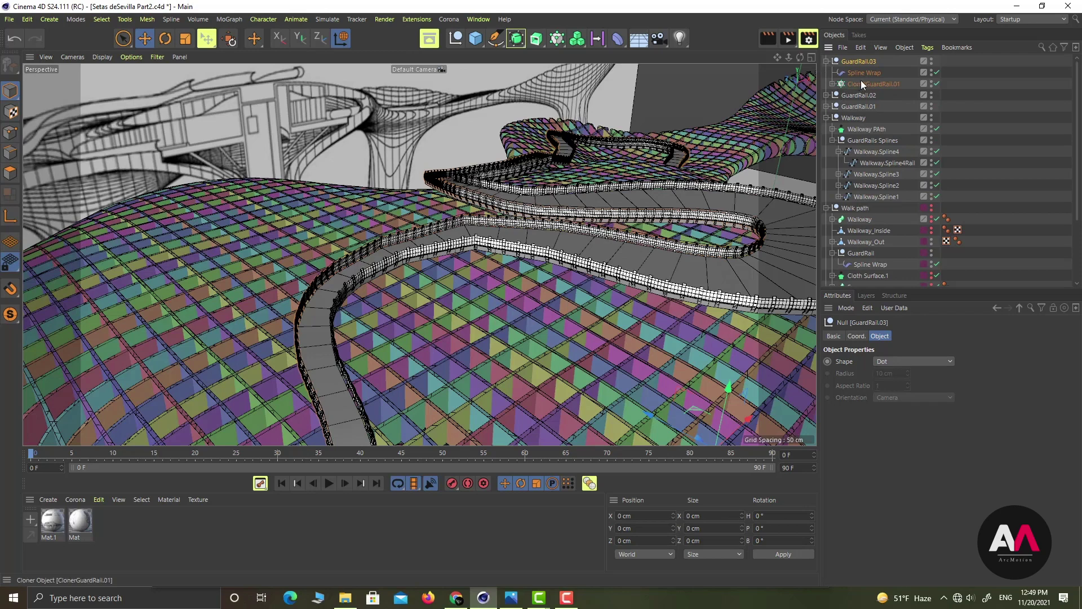
click(890, 72)
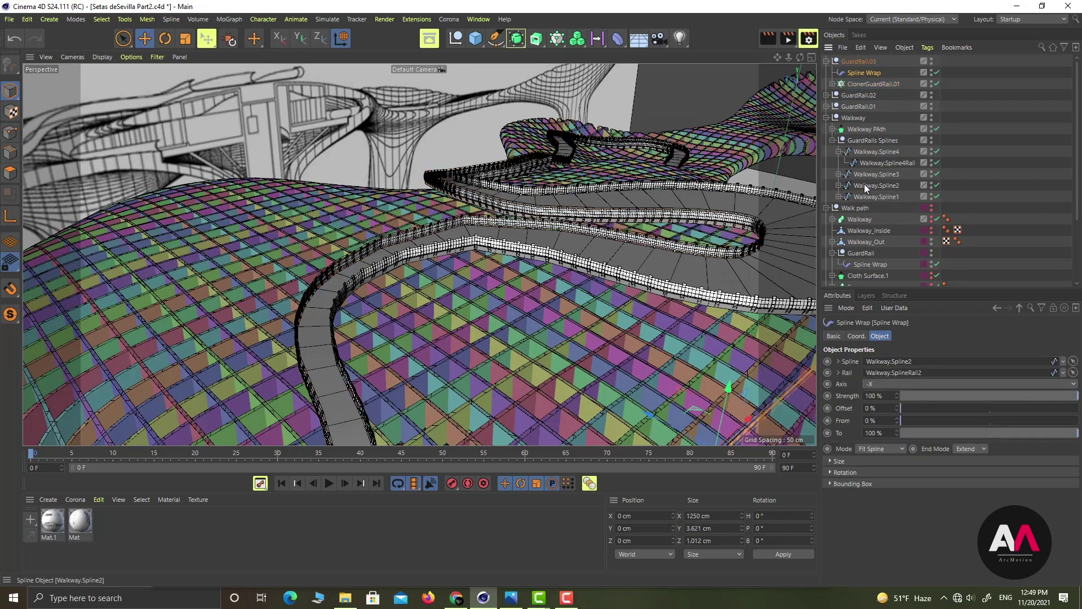
click(840, 176)
drag(889, 175, 914, 363)
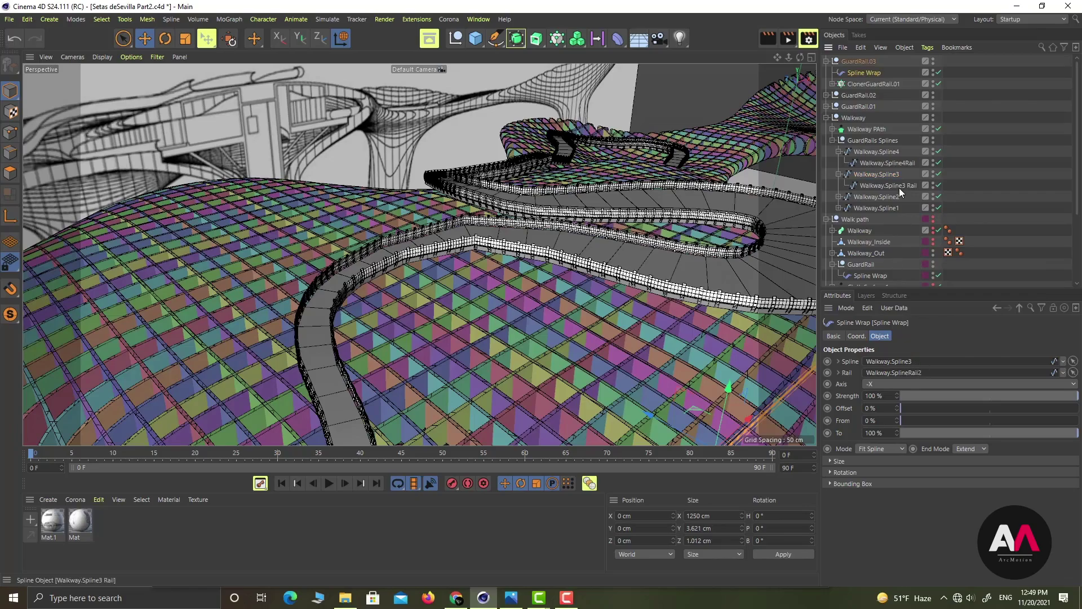
drag(901, 189, 940, 374)
Examine how the GuardRail.03 modules follow the walkway's inner edge and check their orientation up close
alt+middle_drag(578, 219, 760, 86)
alt+middle_drag(383, 344, 524, 252)
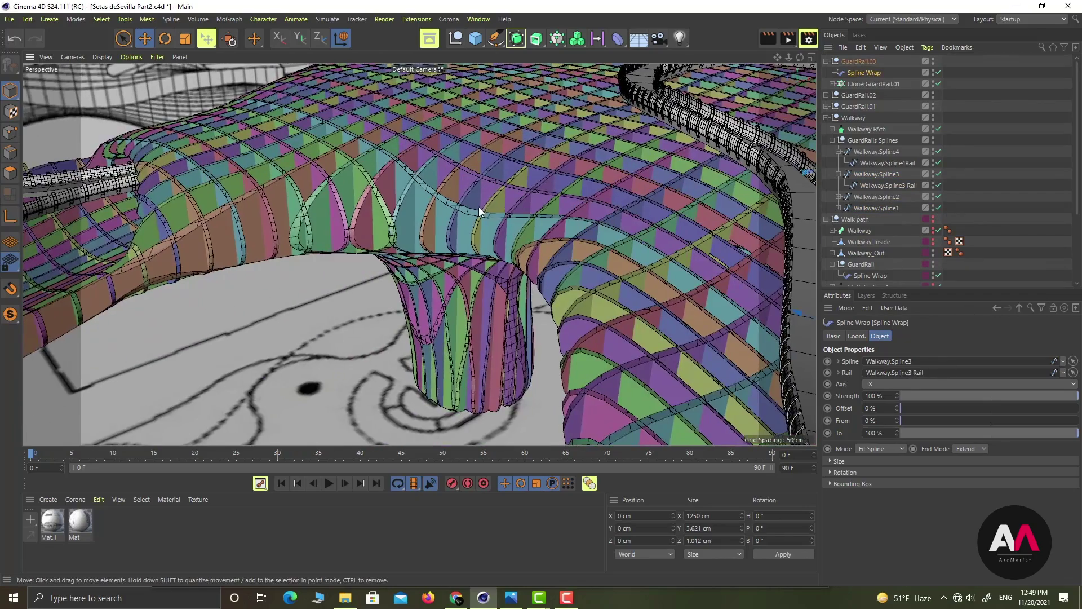
alt+middle_drag(350, 207, 743, 260)
scroll(743, 260, down, 3)
scroll(742, 155, up, 8)
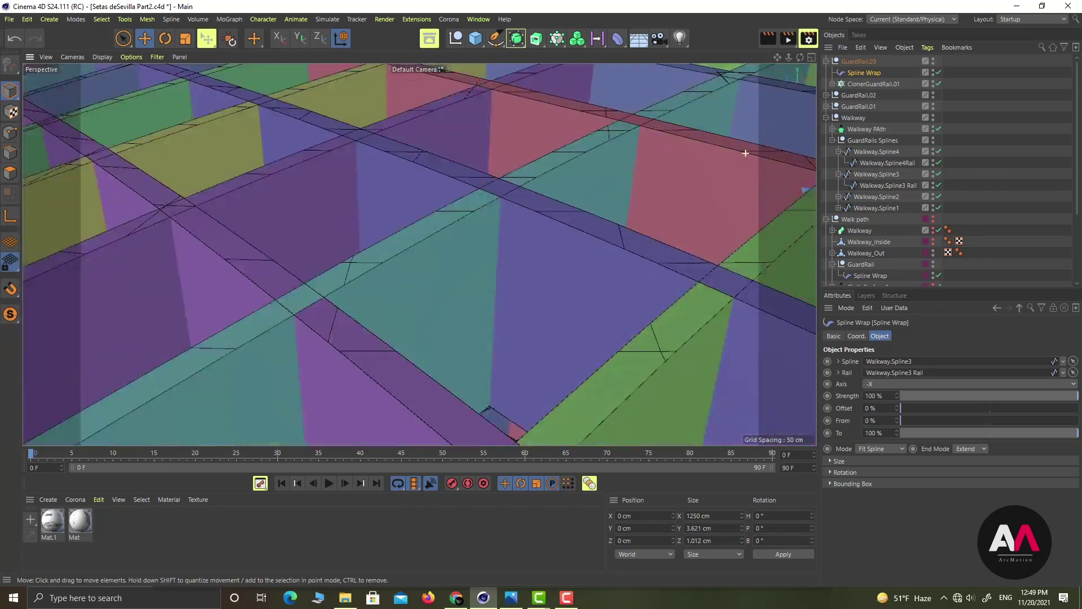
alt+right_drag(604, 305, 747, 185)
alt+drag(560, 265, 546, 235)
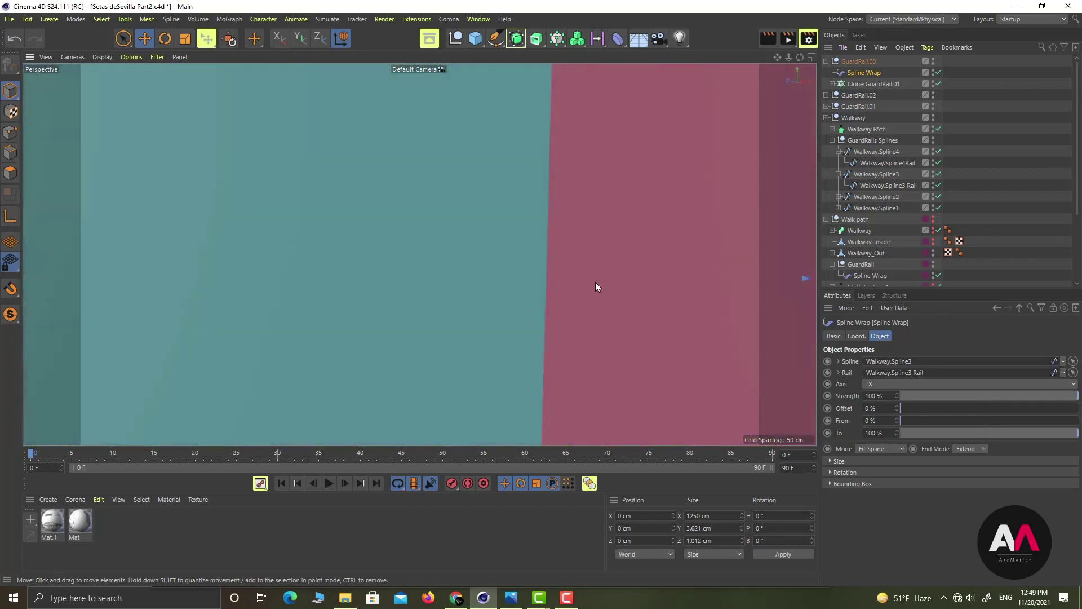
scroll(596, 282, down, 5)
scroll(595, 282, up, 2)
scroll(681, 247, up, 4)
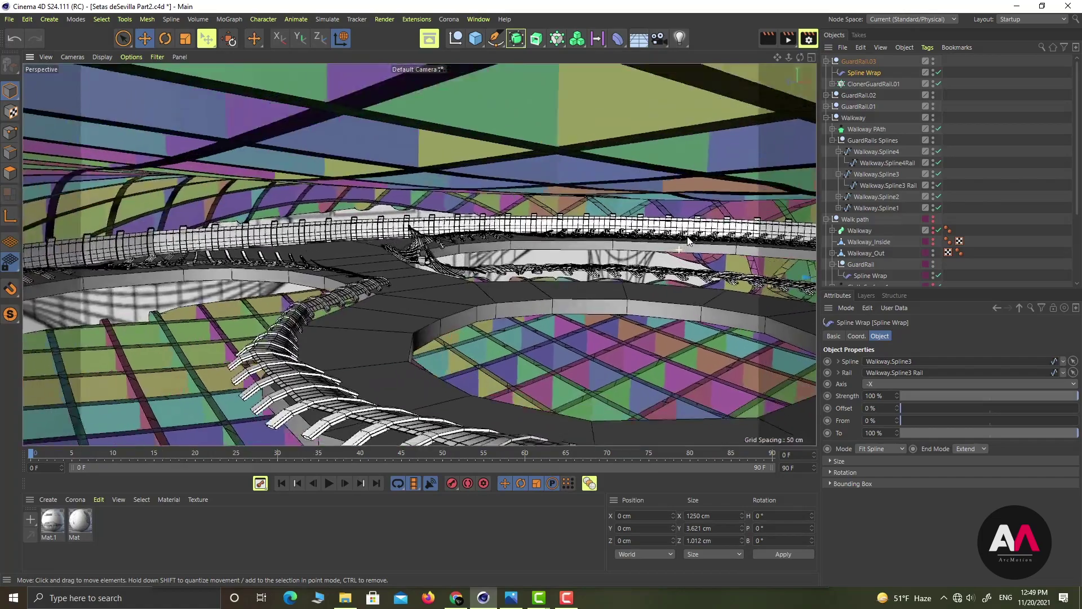
scroll(583, 265, up, 5)
scroll(587, 268, down, 5)
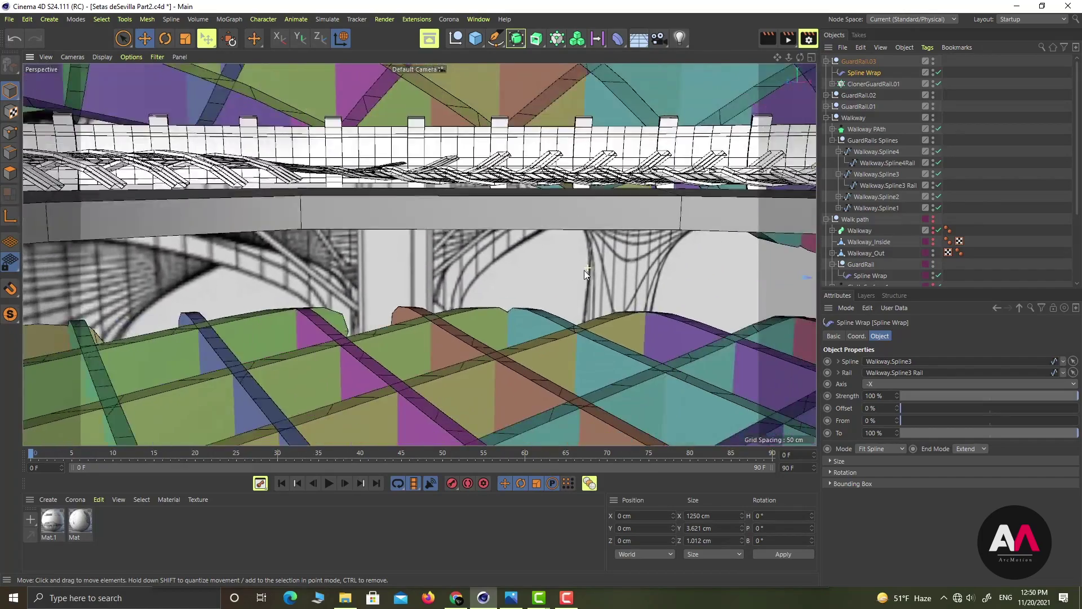
scroll(583, 271, down, 2)
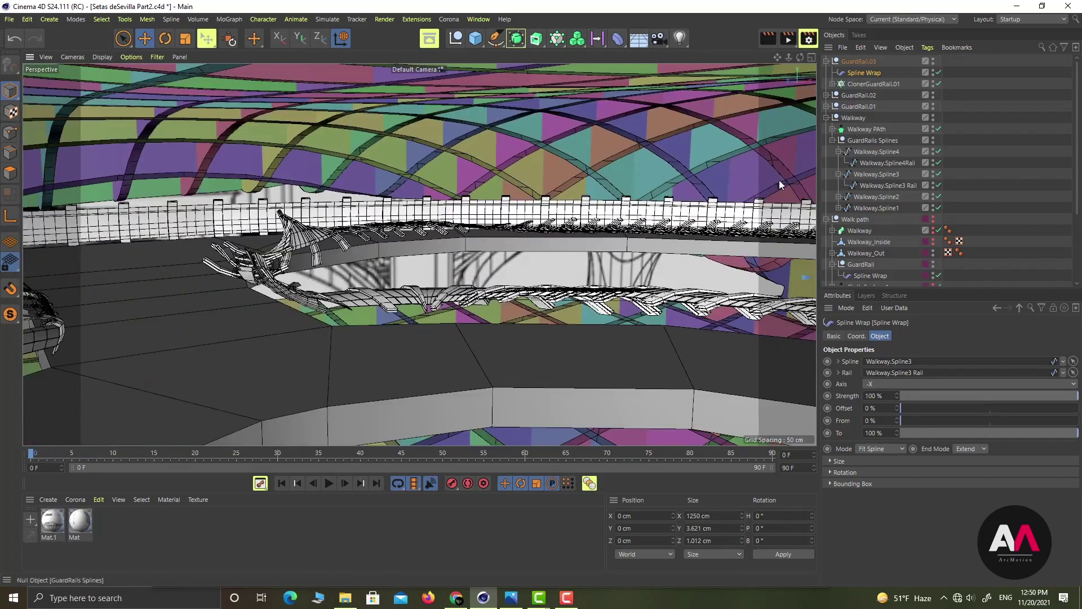
Raise Walkway.Spline3 Rail and Walkway.Spline4Rail together to a Y position of about 46.4 cm
click(898, 184)
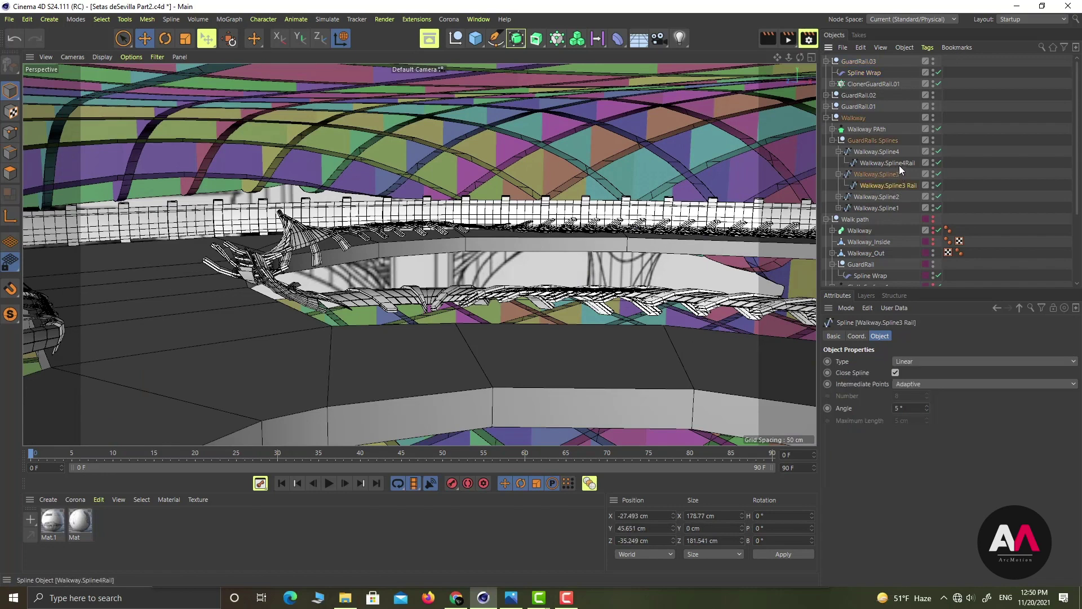
ctrl+click(899, 164)
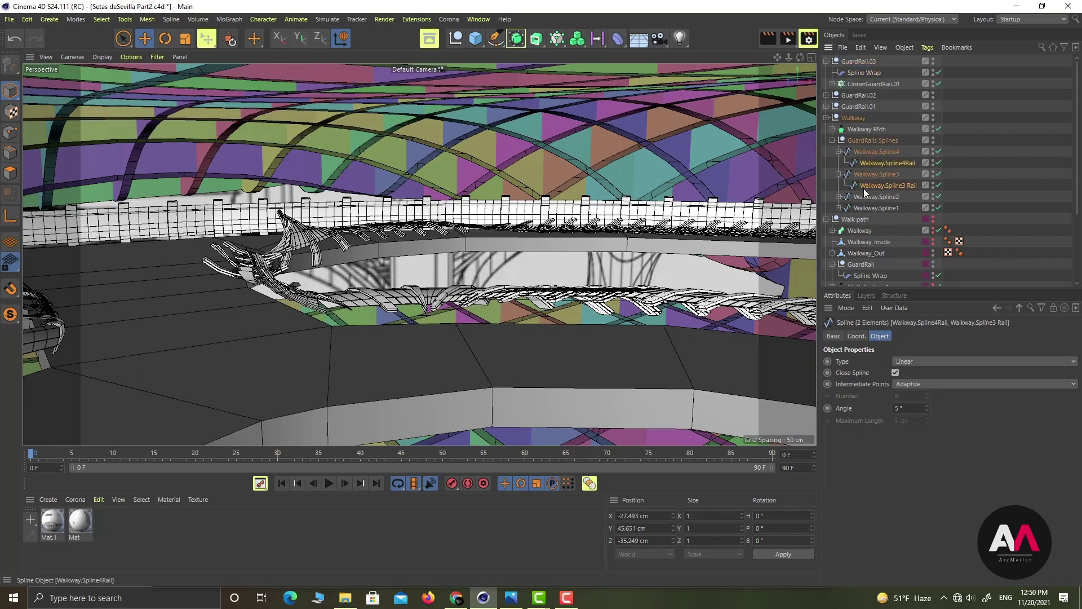
click(812, 57)
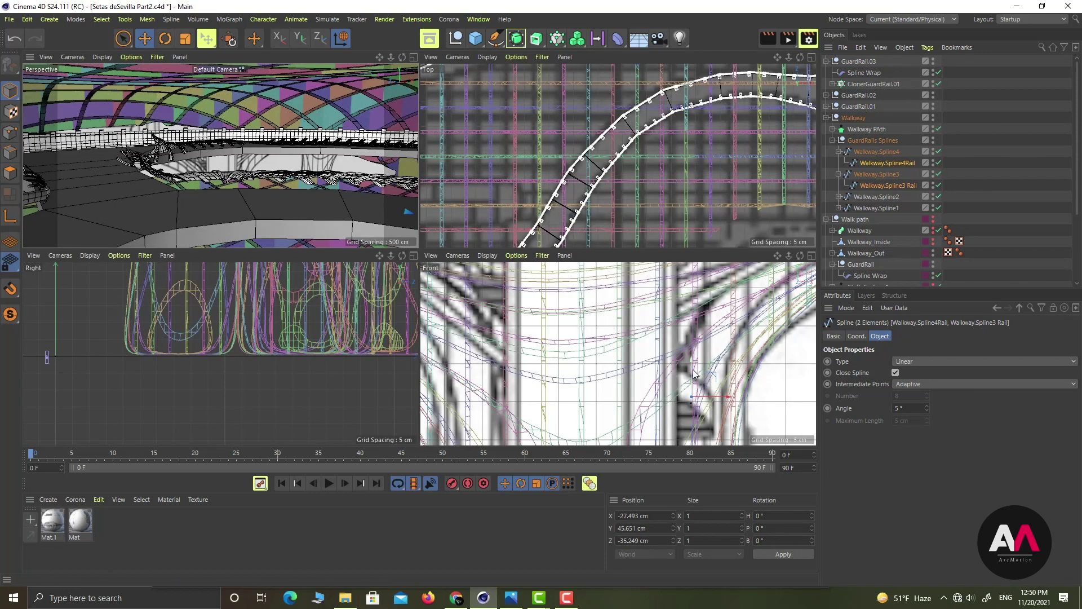
drag(694, 375, 695, 368)
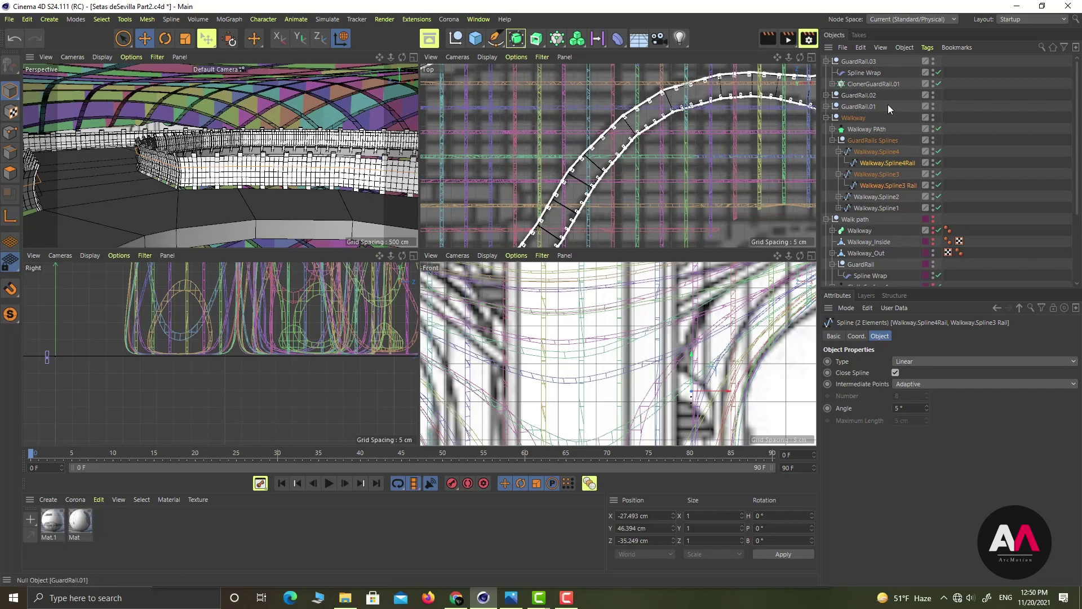
Duplicate the GuardRail.03 group above itself in the object hierarchy and rename the copy "GuardRail.04"
click(827, 60)
click(861, 62)
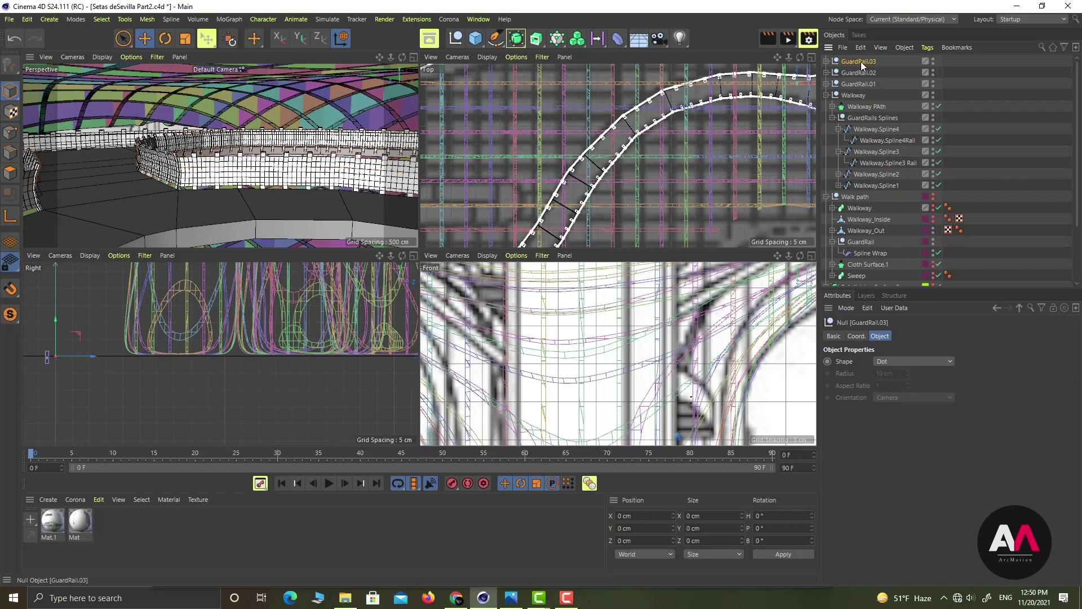
drag(861, 62, 864, 55)
double_click(860, 63)
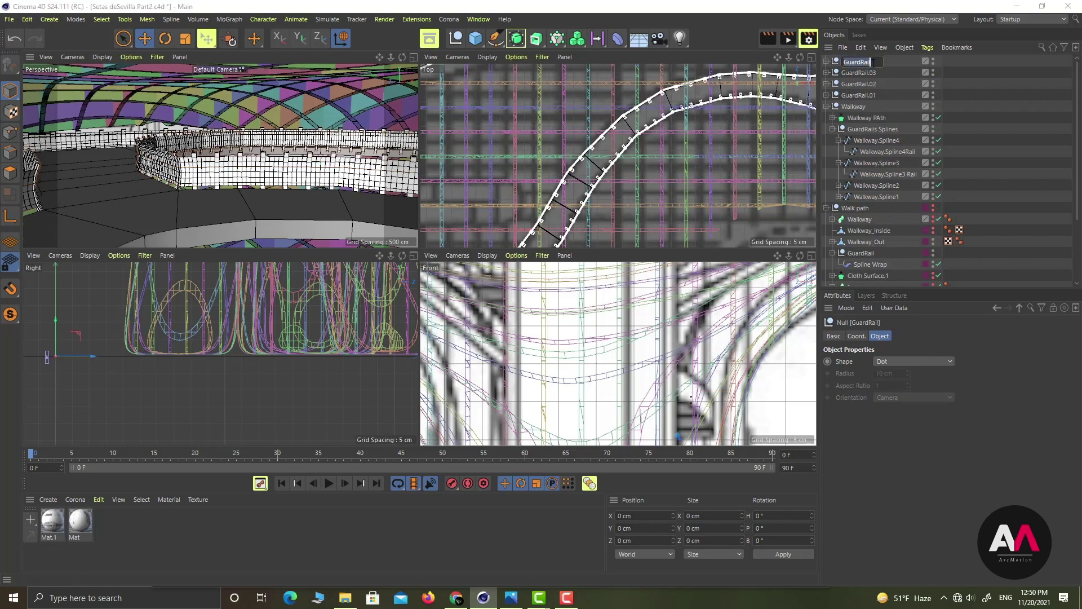
click(877, 63)
key(Return)
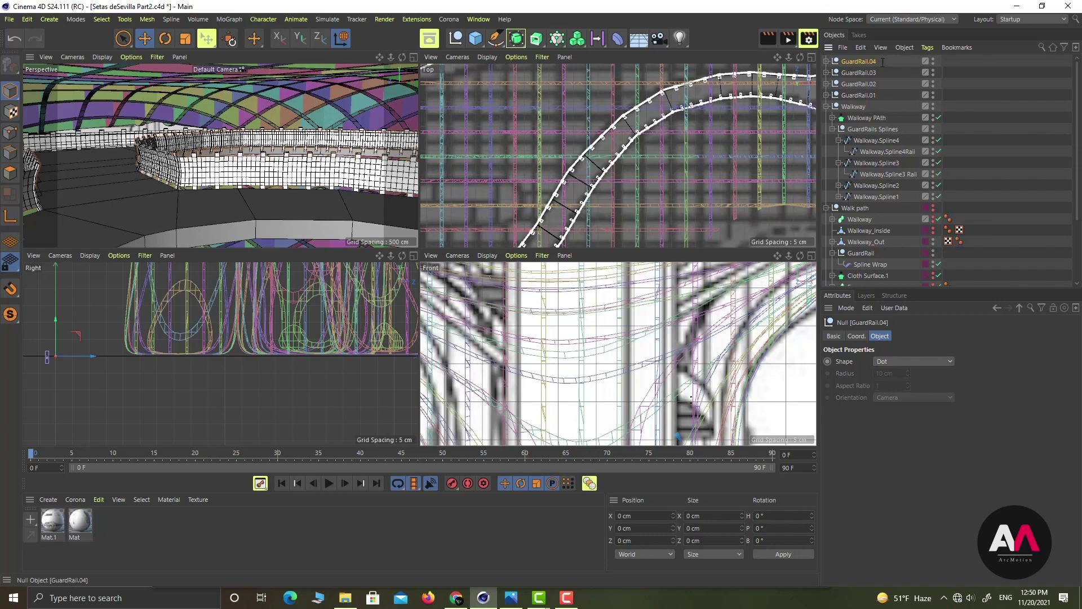
Set GuardRail.04's Spline Wrap to spline Walkway.Spline4 with Walkway.Spline4Rail as its rail
click(826, 62)
click(864, 72)
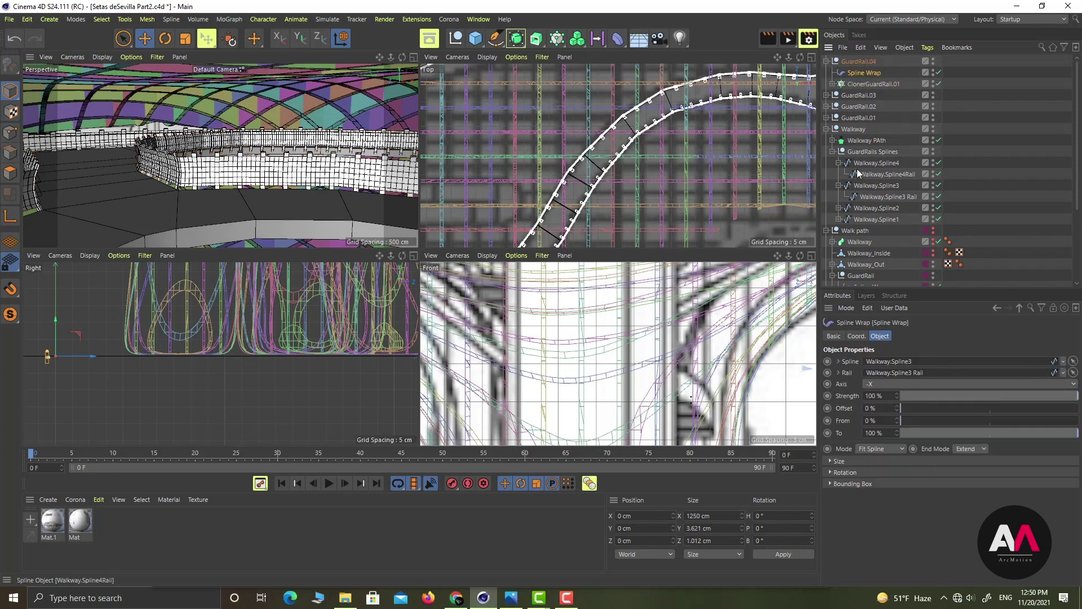
click(839, 185)
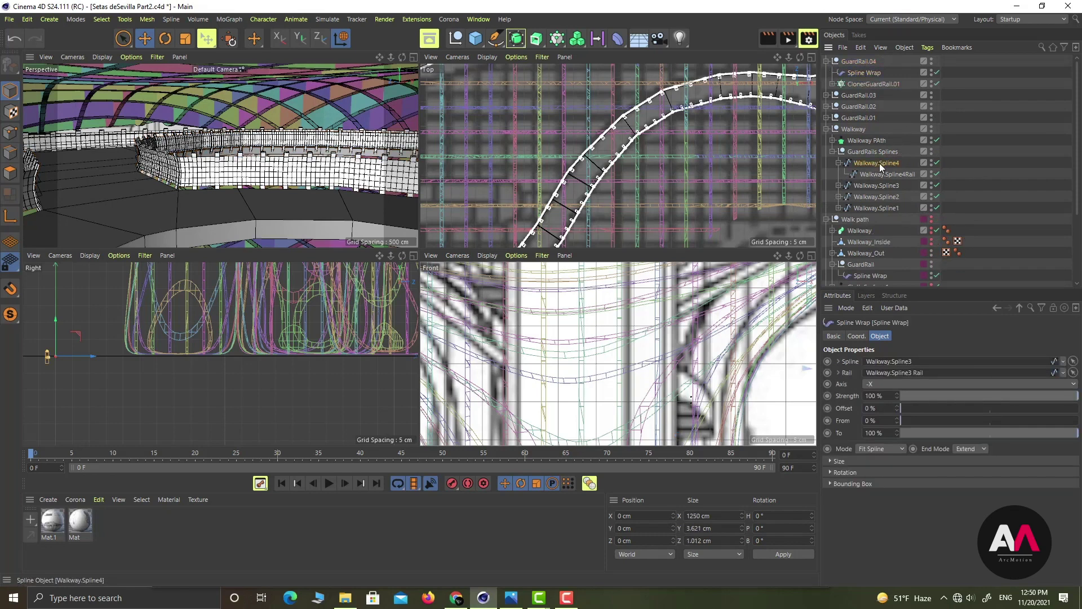
drag(880, 164, 925, 366)
drag(887, 173, 944, 374)
click(902, 176)
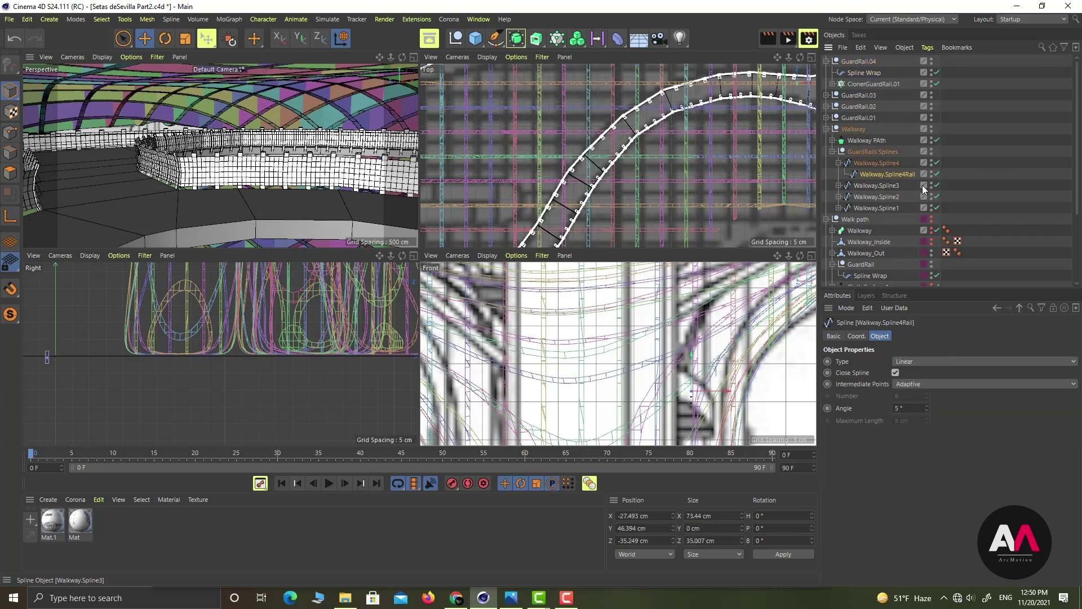
double_click(905, 175)
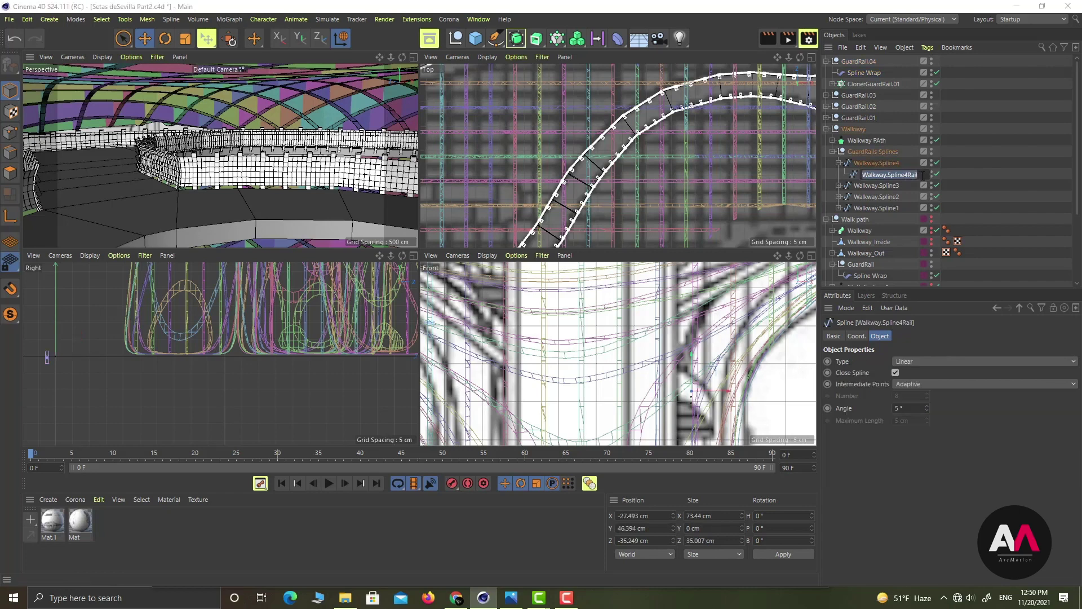
click(987, 183)
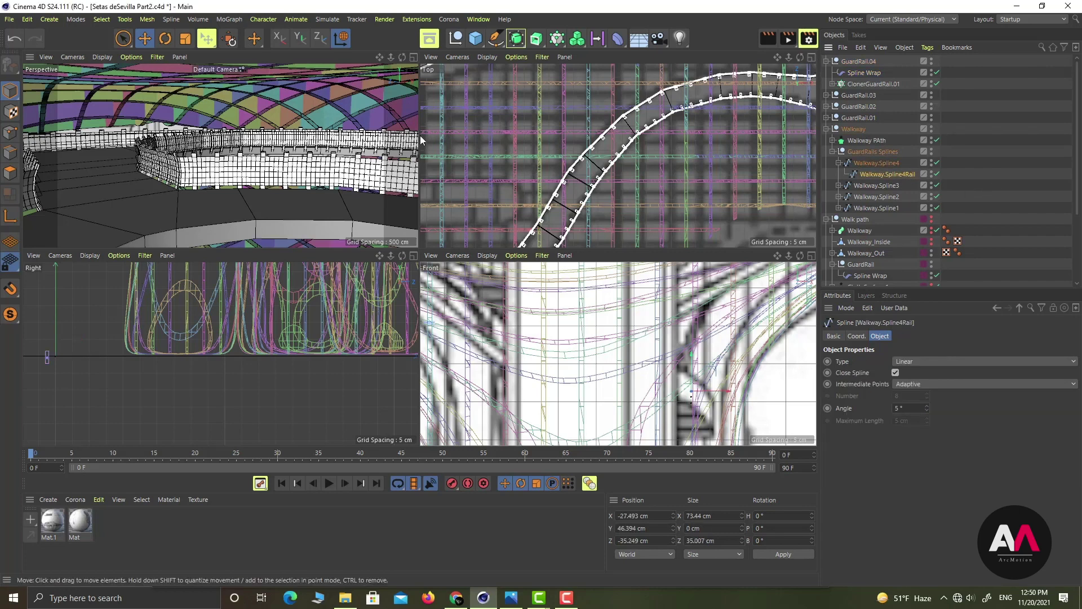
Inspect the guardrails on the outer canopy's walkway loop in the enlarged perspective view
middle_click(344, 153)
scroll(675, 211, down, 10)
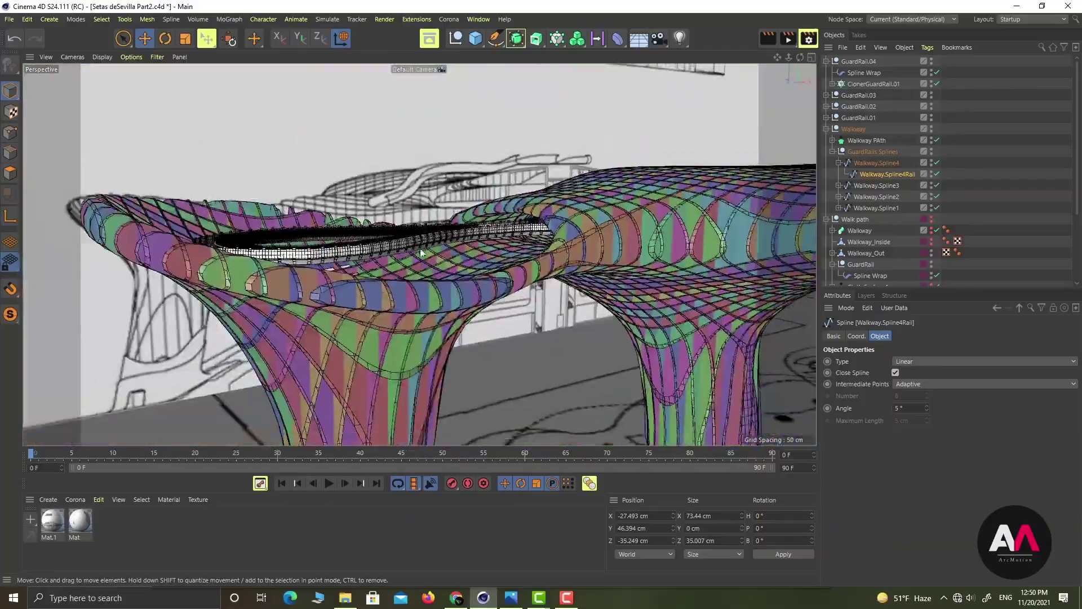
alt+drag(347, 309, 332, 355)
scroll(469, 231, up, 8)
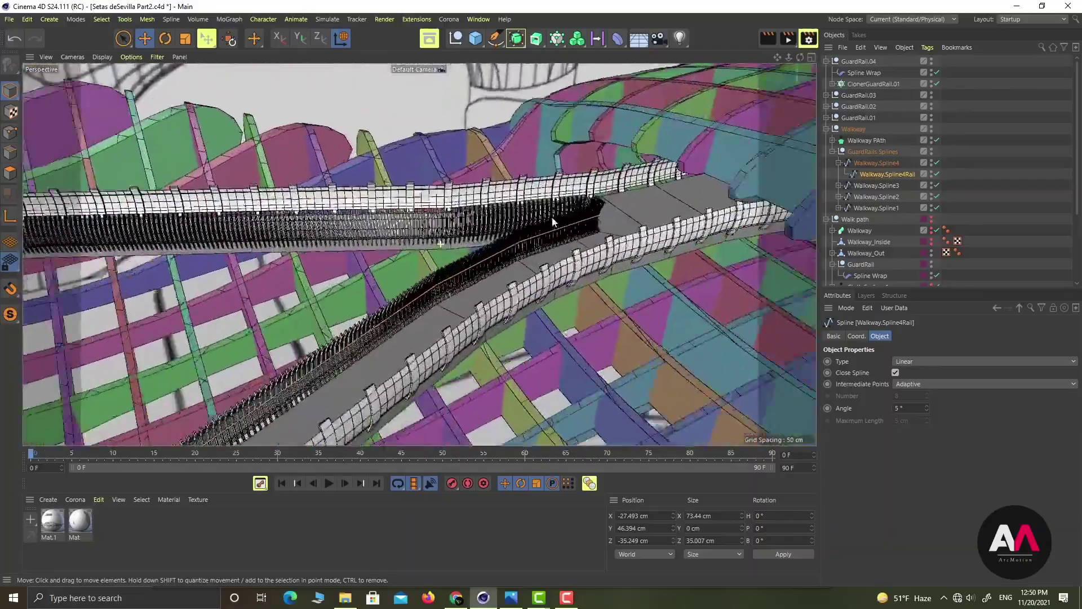
Try clone counts of 300 and 100 on the GuardRail.04 cloner along the walkway's inner edge
alt+drag(585, 210, 555, 231)
scroll(536, 241, down, 10)
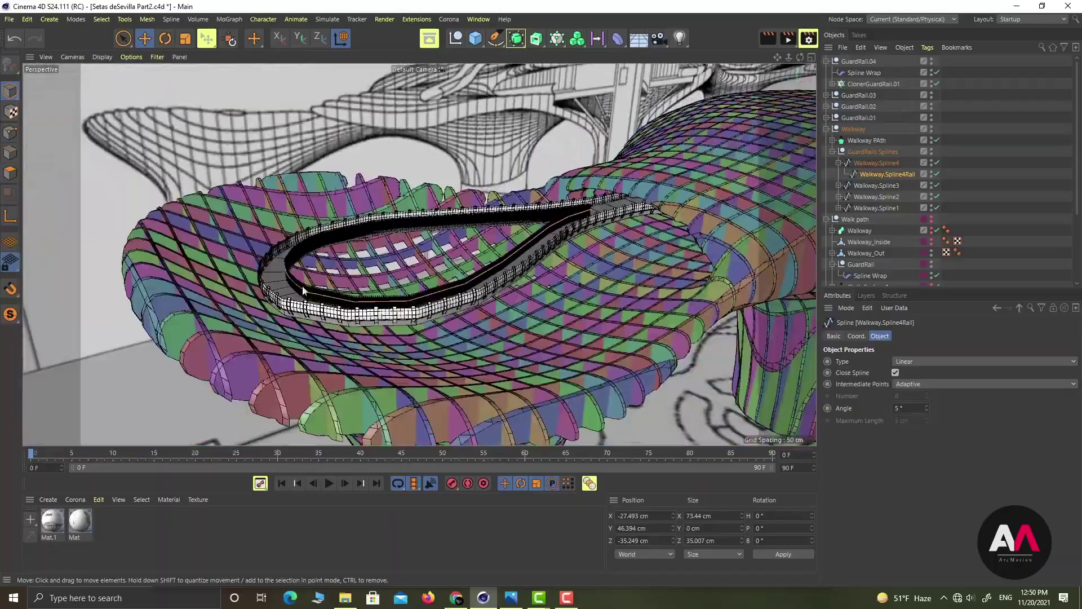
scroll(303, 289, up, 10)
alt+drag(285, 296, 349, 265)
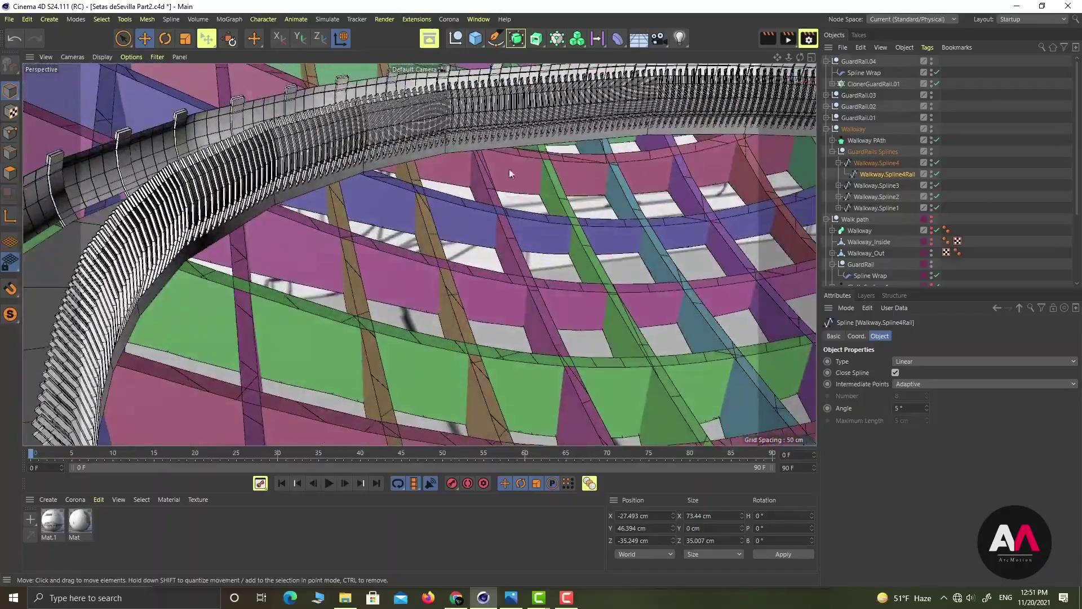
scroll(395, 160, down, 8)
scroll(541, 206, down, 5)
scroll(689, 192, up, 5)
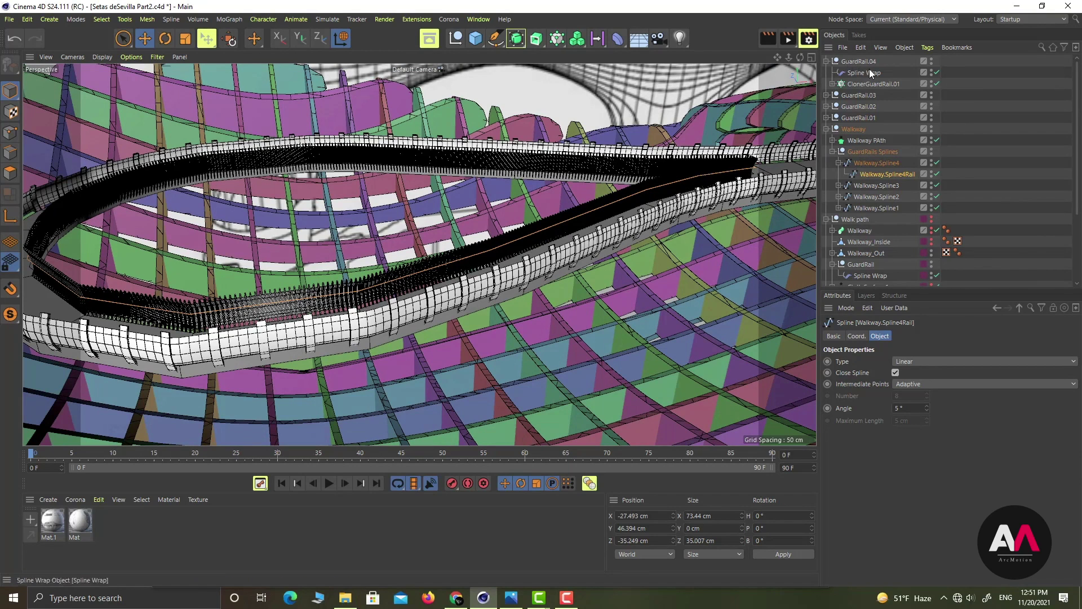
click(861, 84)
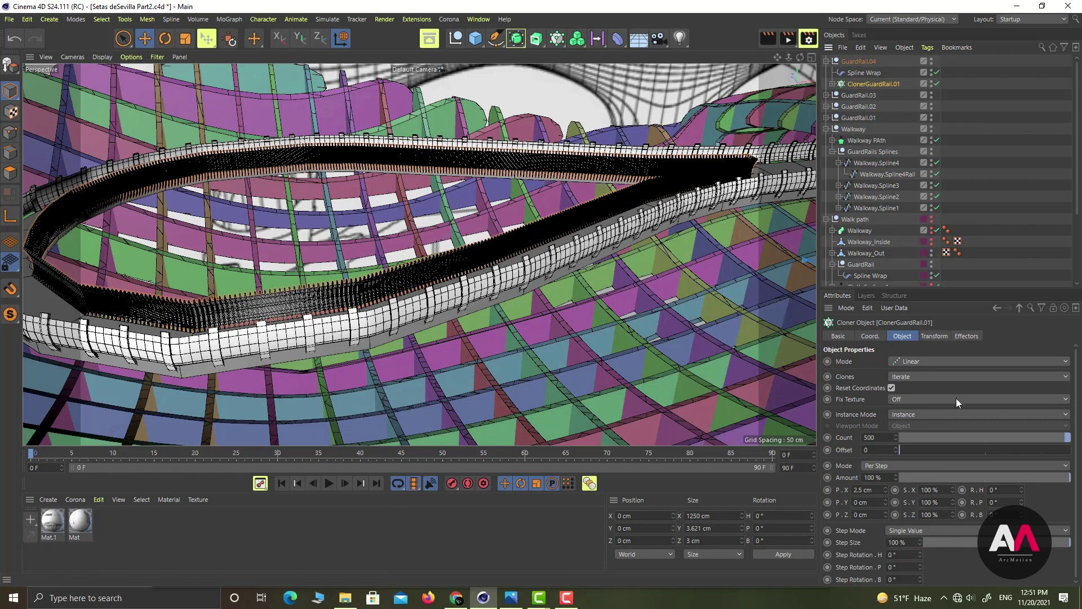
double_click(884, 439)
text(300)
key(Return)
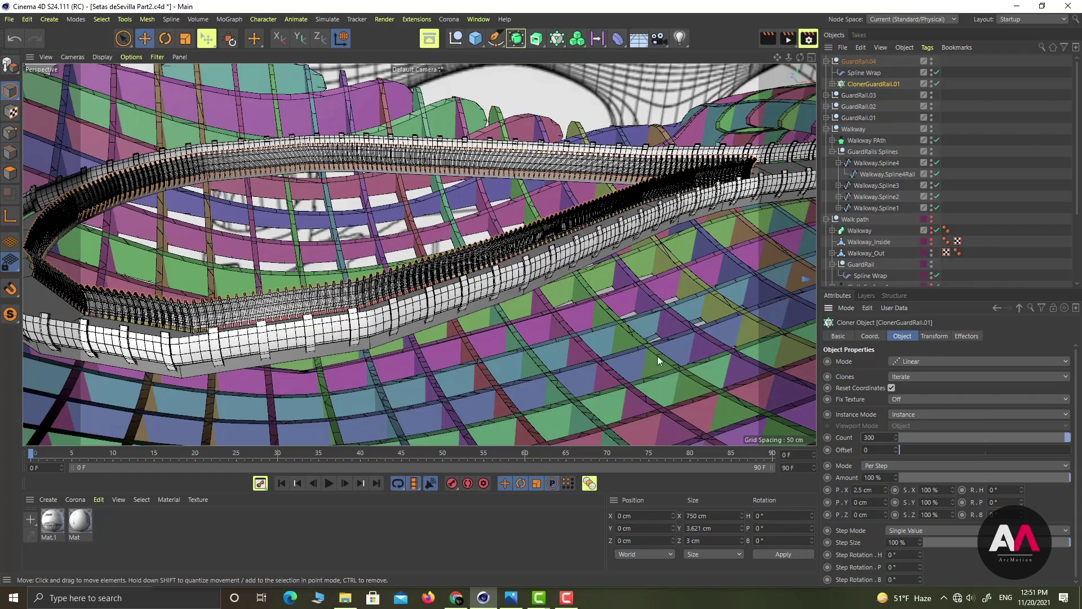
alt+drag(556, 240, 407, 255)
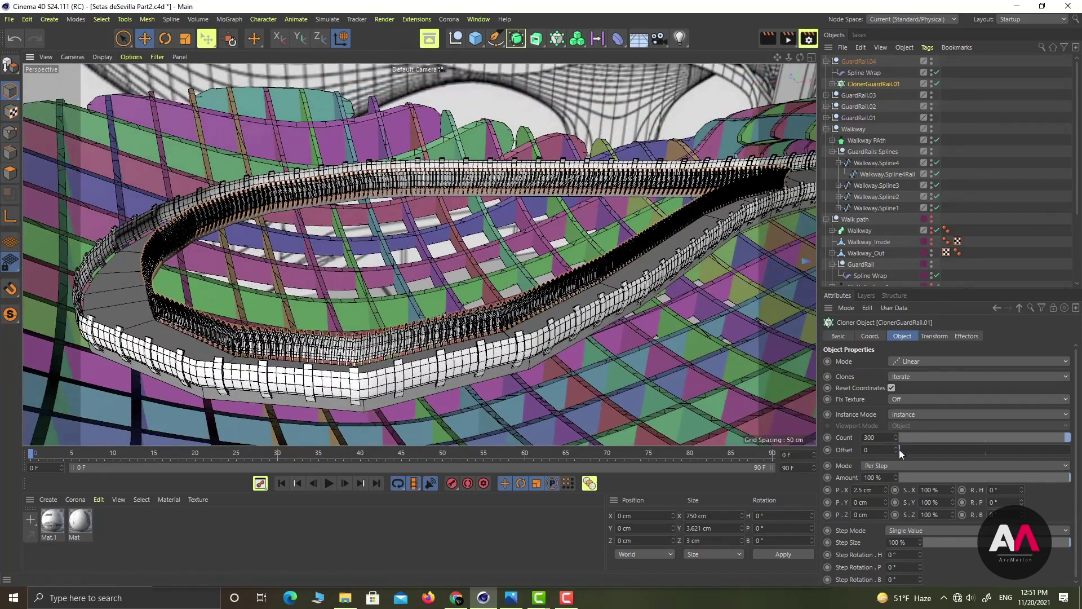
drag(880, 438, 672, 418)
text(100)
key(Return)
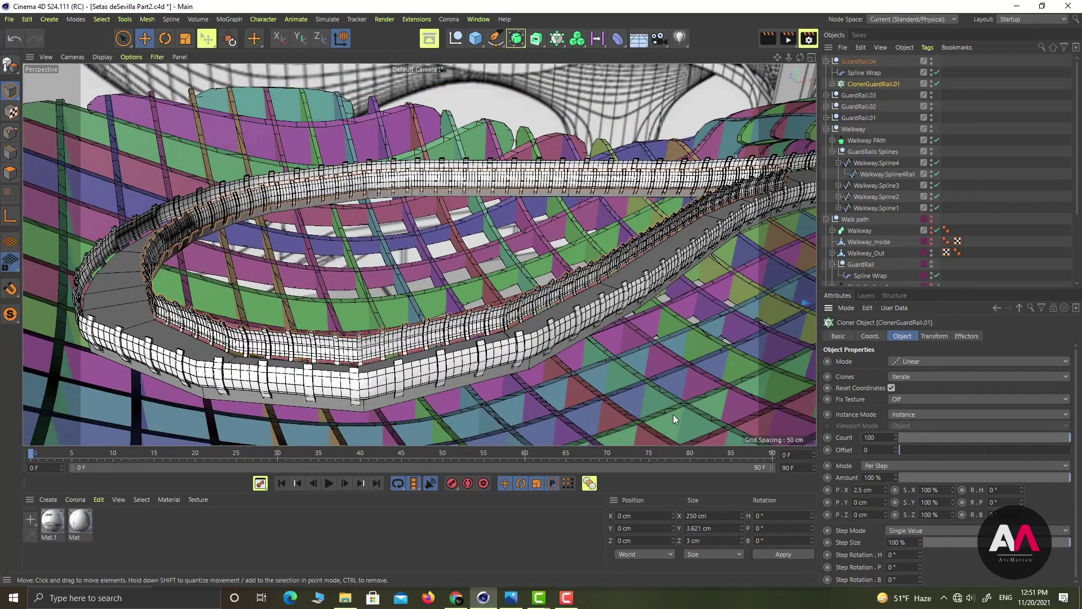
Try clone counts of 70, 40 and 45 on the GuardRail.04 cloner, and settle on 50
drag(879, 437, 728, 421)
text(70)
key(Return)
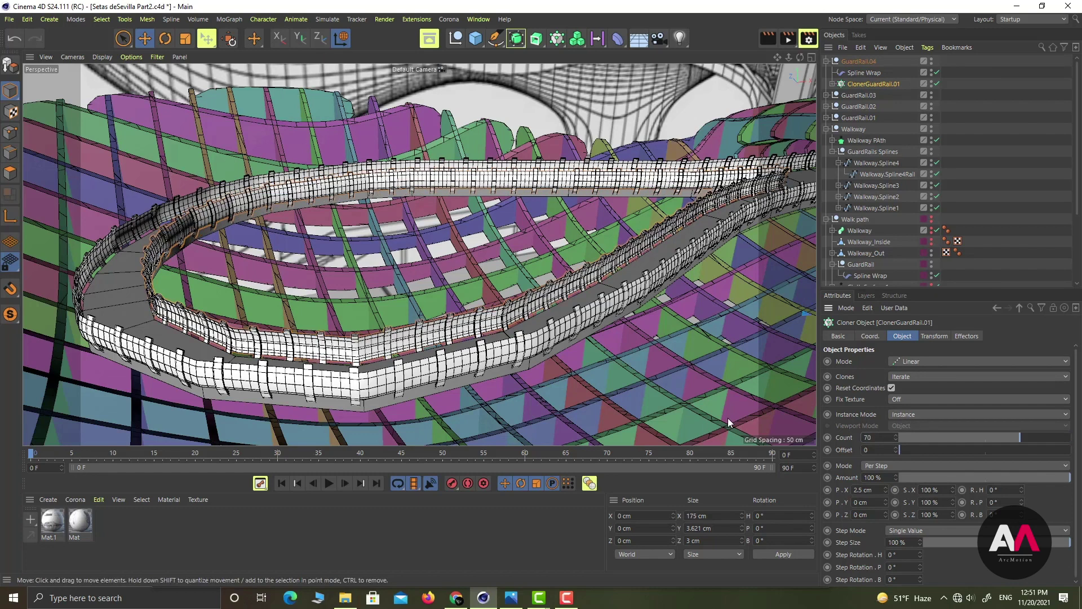
drag(880, 438, 769, 435)
text(40)
key(Return)
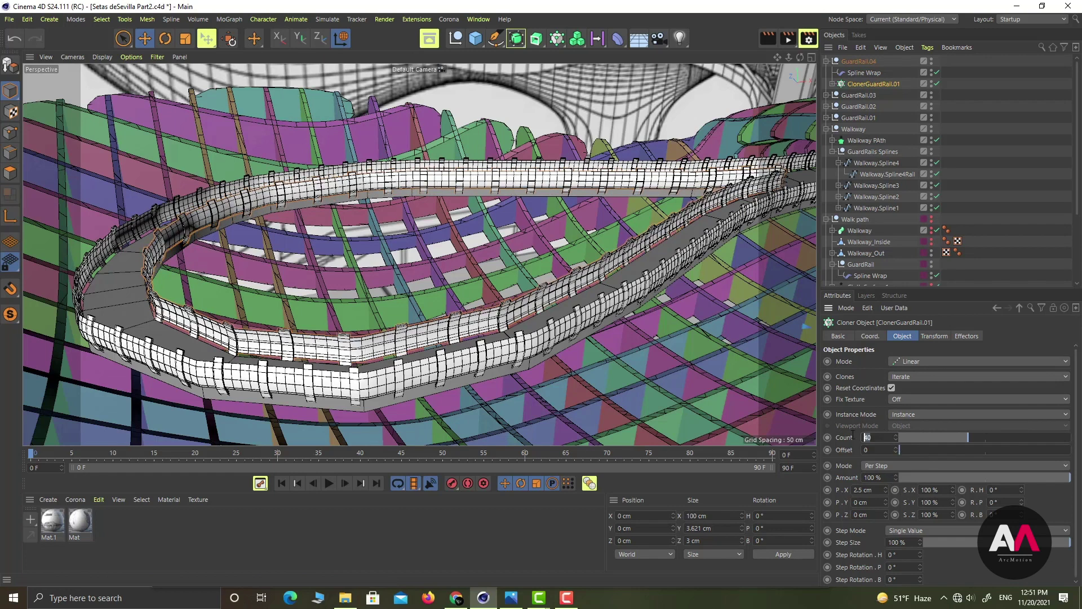
text(45)
key(Return)
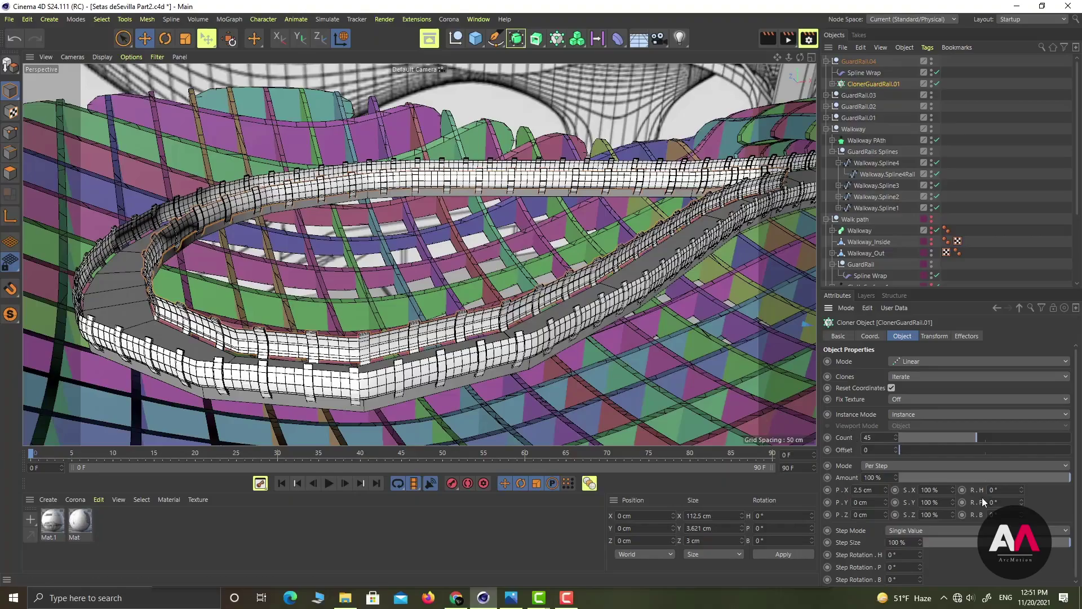
drag(878, 438, 767, 432)
text(50)
key(Return)
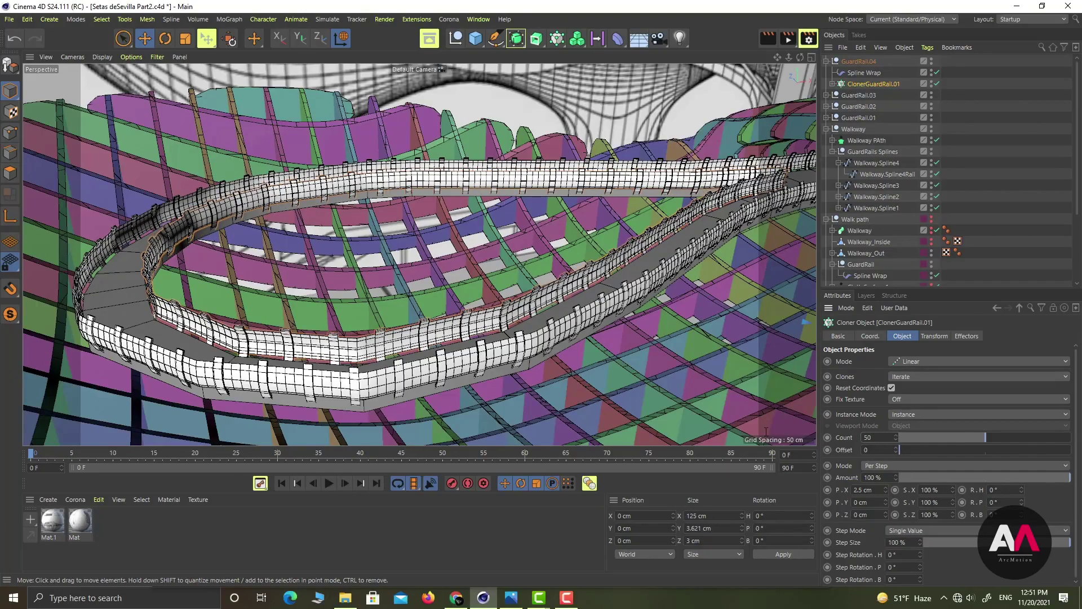
Set the GuardRail.03 cloner's count to 350 after trying 400, judging the post spacing at the walkway bend
alt+drag(452, 316, 549, 303)
alt+middle_drag(452, 225, 218, 285)
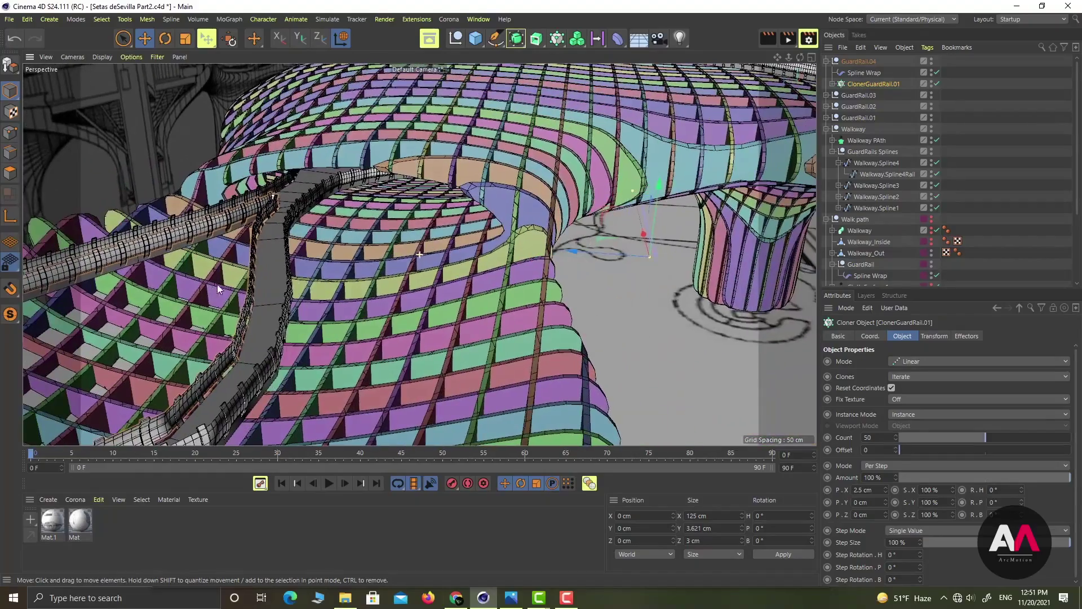
scroll(540, 133, up, 15)
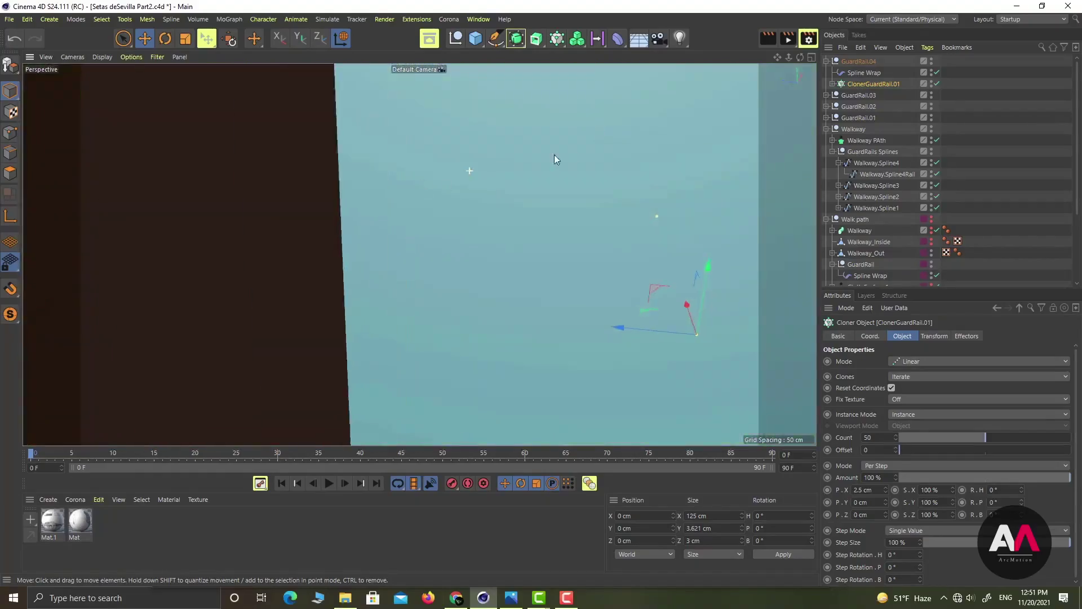
scroll(553, 182, up, 4)
alt+middle_drag(523, 183, 618, 262)
alt+middle_drag(439, 178, 752, 231)
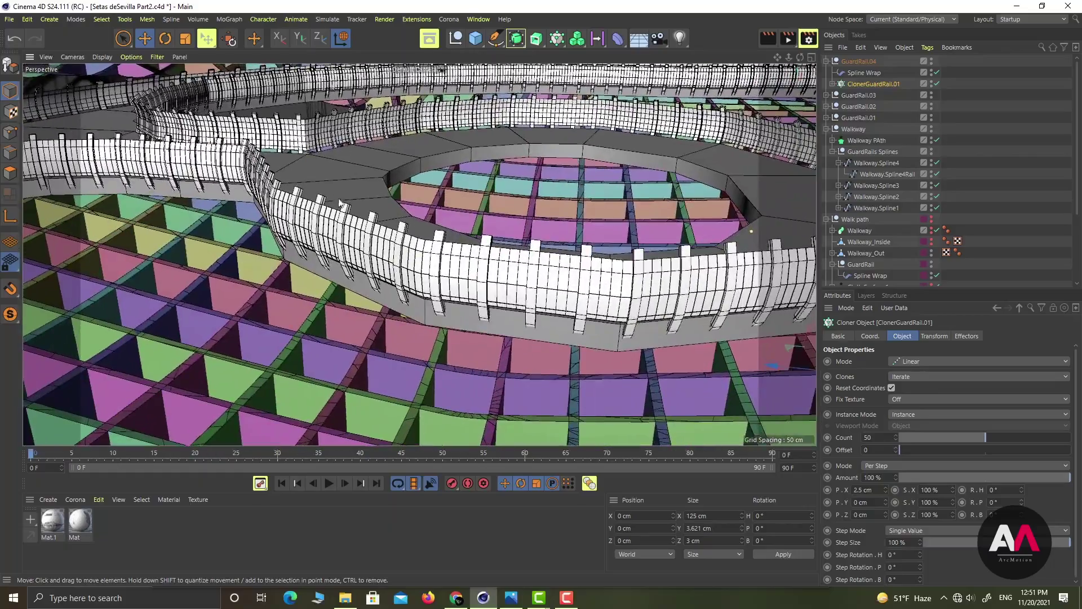
alt+drag(252, 125, 439, 220)
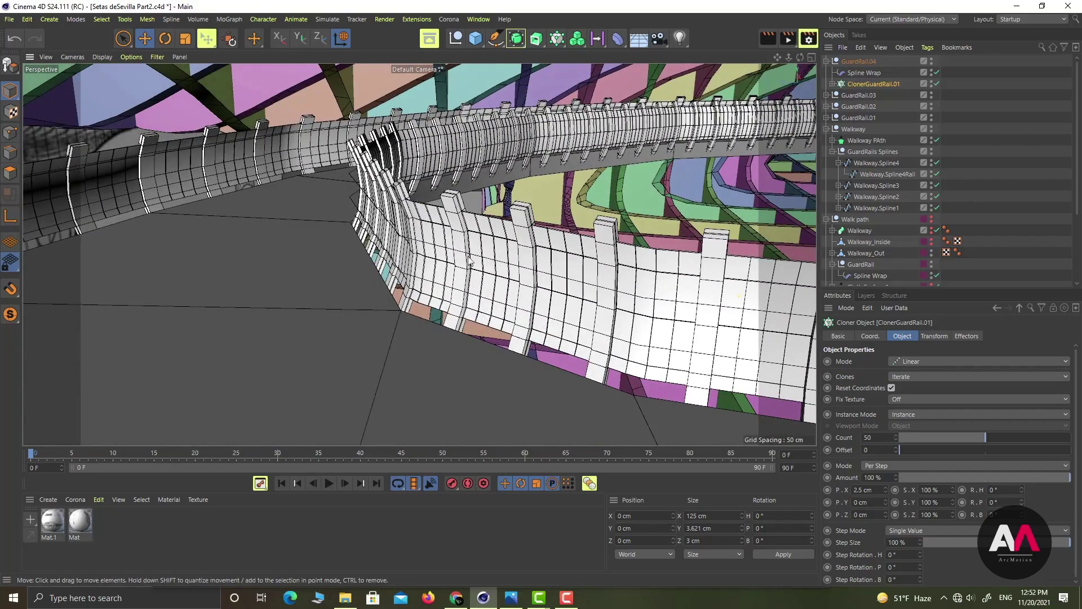
click(827, 61)
click(827, 72)
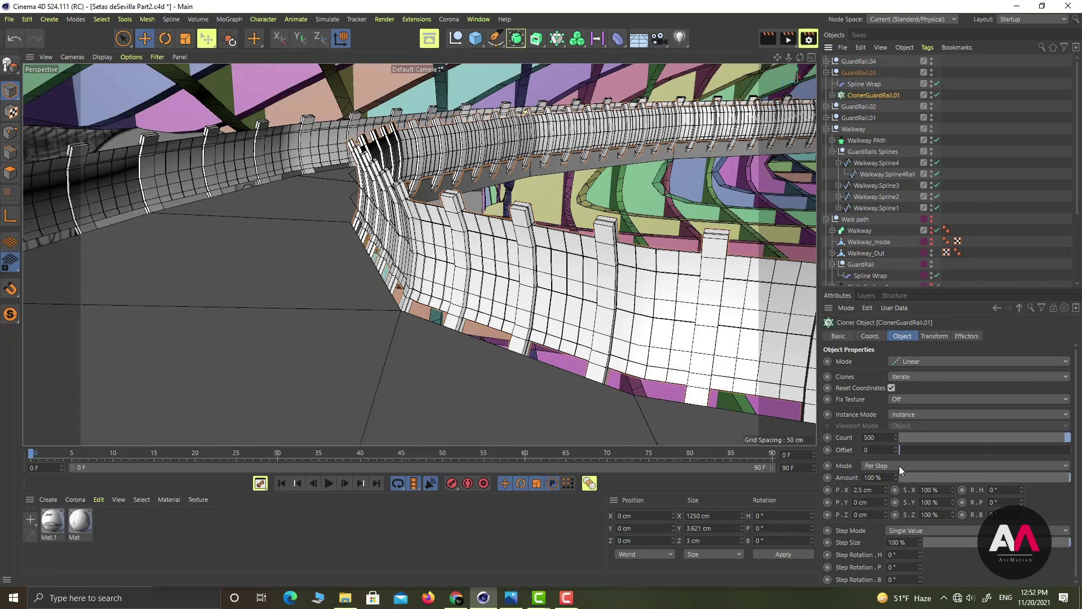
drag(880, 438, 797, 440)
key(Return)
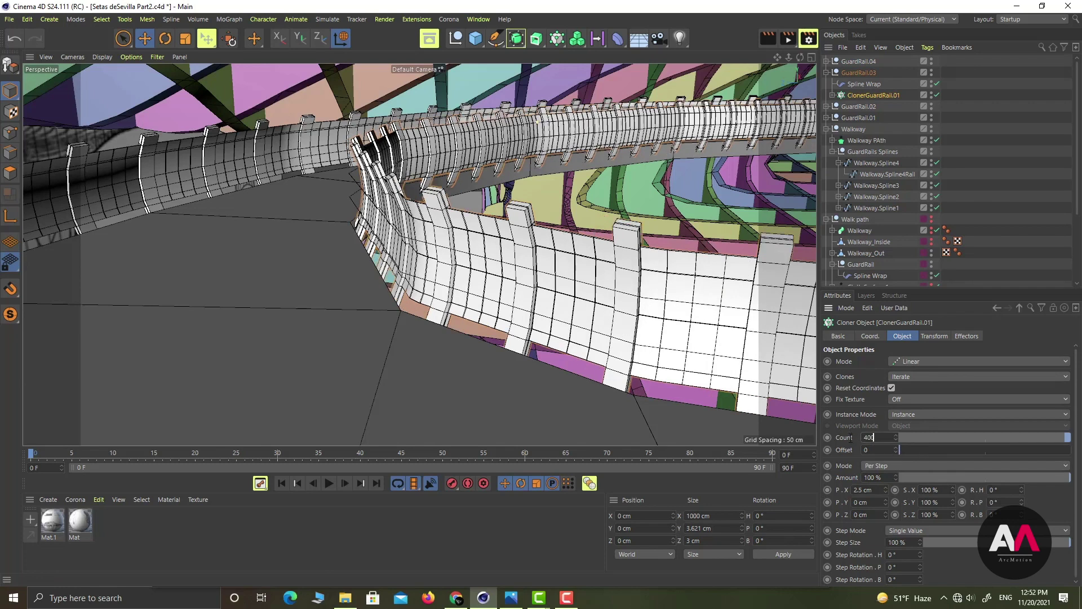
key(BackSpace)
key(BackSpace)
key(BackSpace)
text(350)
key(Return)
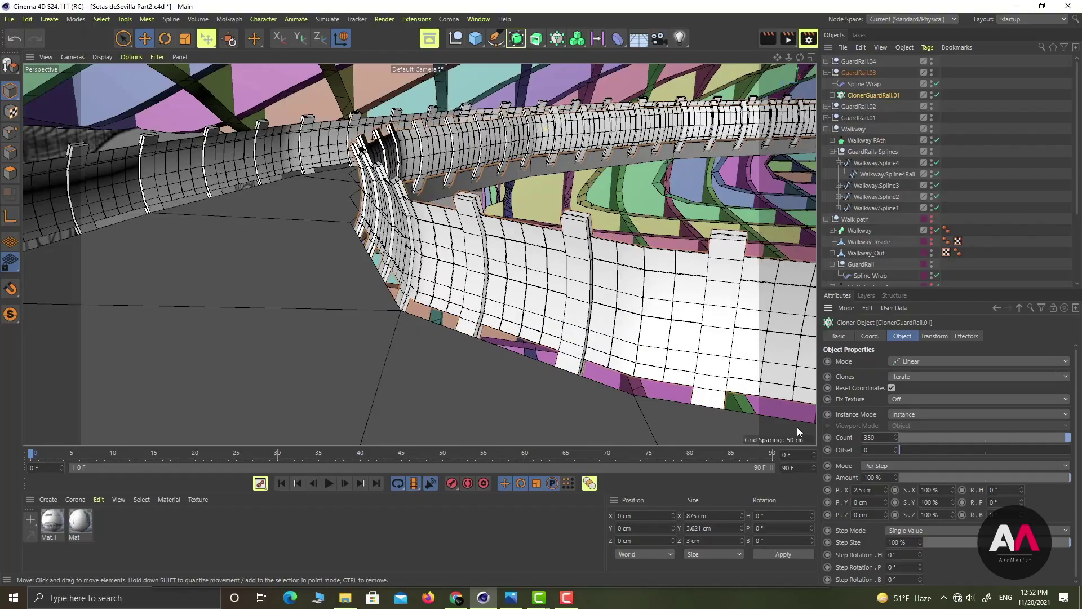
Inspect the guardrails along the whole walkway and up close at its wide central loop
alt+drag(494, 166, 377, 219)
alt+right_drag(377, 218, 313, 214)
alt+middle_drag(541, 211, 271, 234)
alt+drag(559, 256, 679, 298)
alt+right_drag(679, 298, 578, 275)
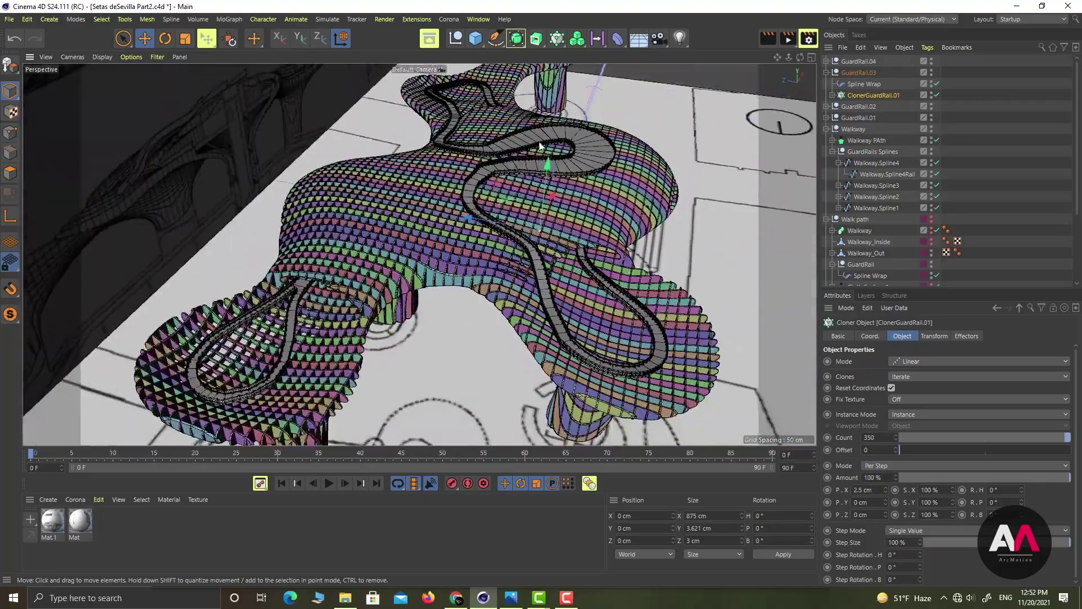
alt+drag(539, 144, 505, 215)
alt+right_drag(505, 215, 638, 228)
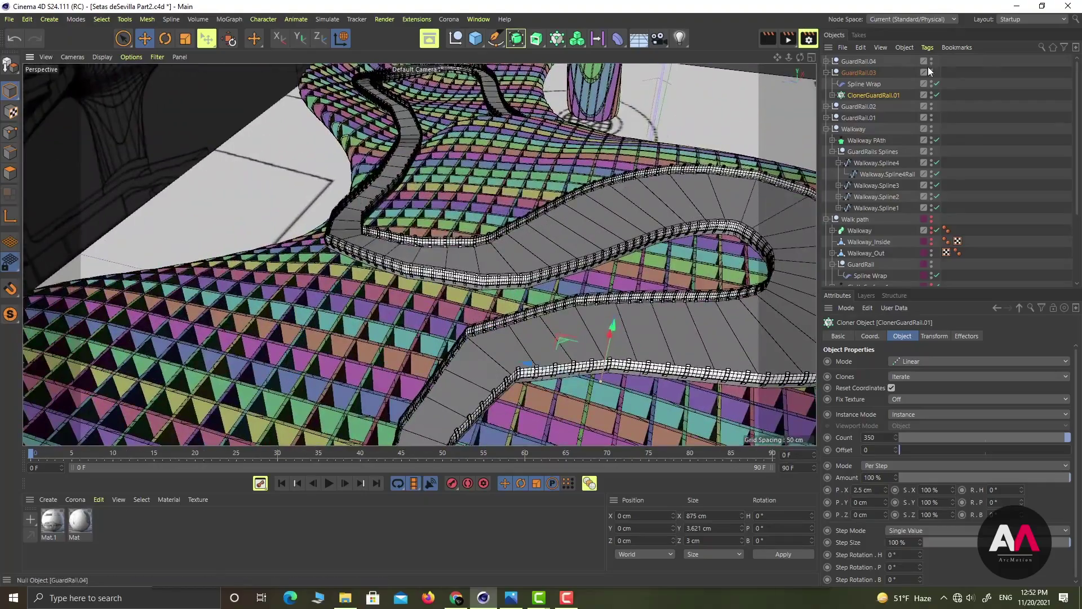
Group GuardRail.01 through GuardRail.04 under one null and name it "GuardRails"
click(826, 73)
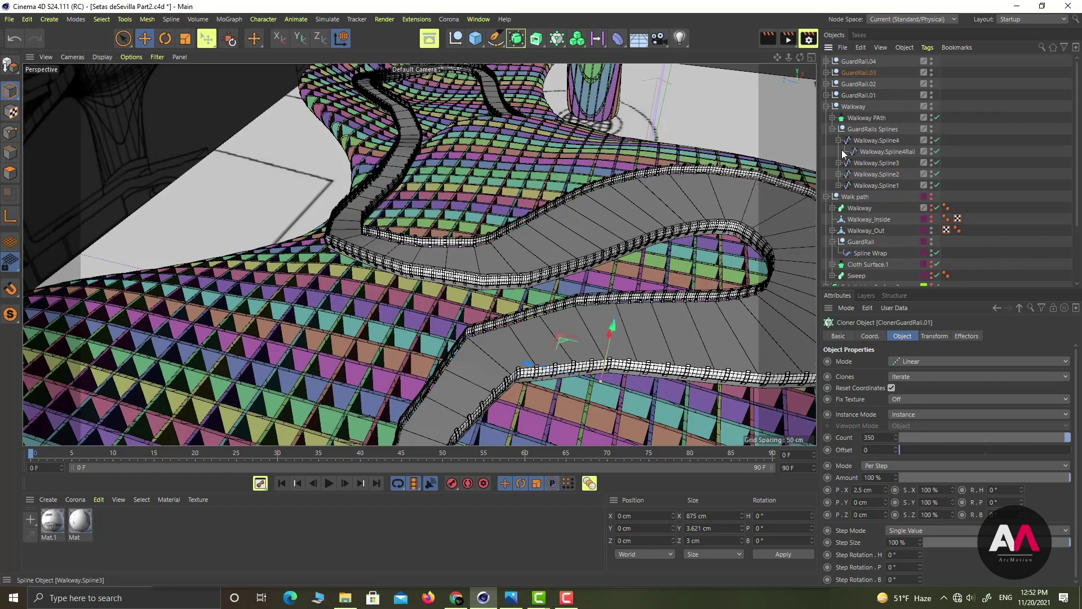
click(833, 129)
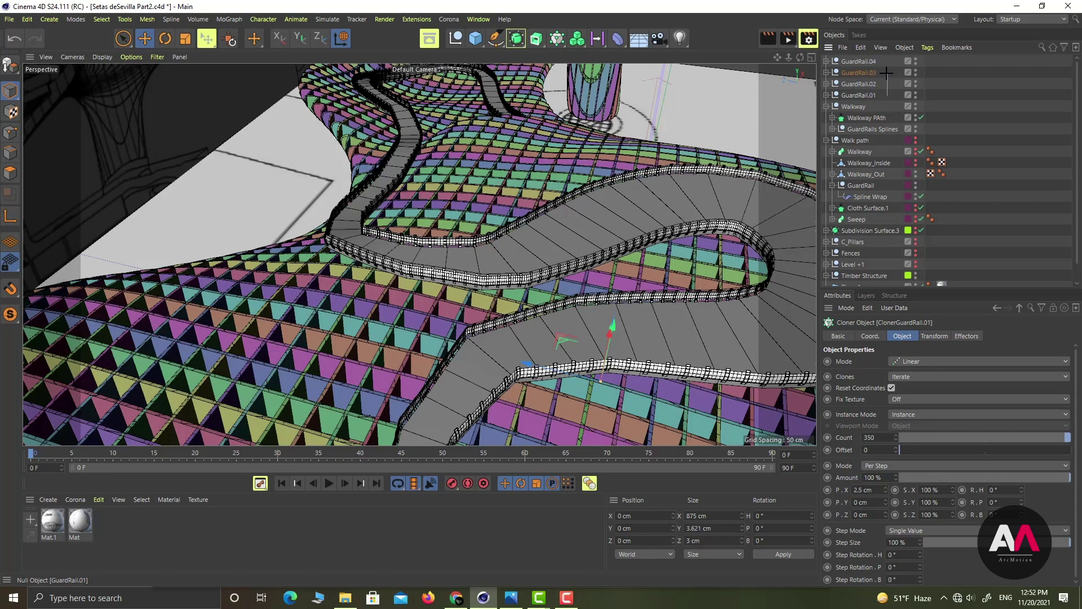
drag(887, 72, 850, 59)
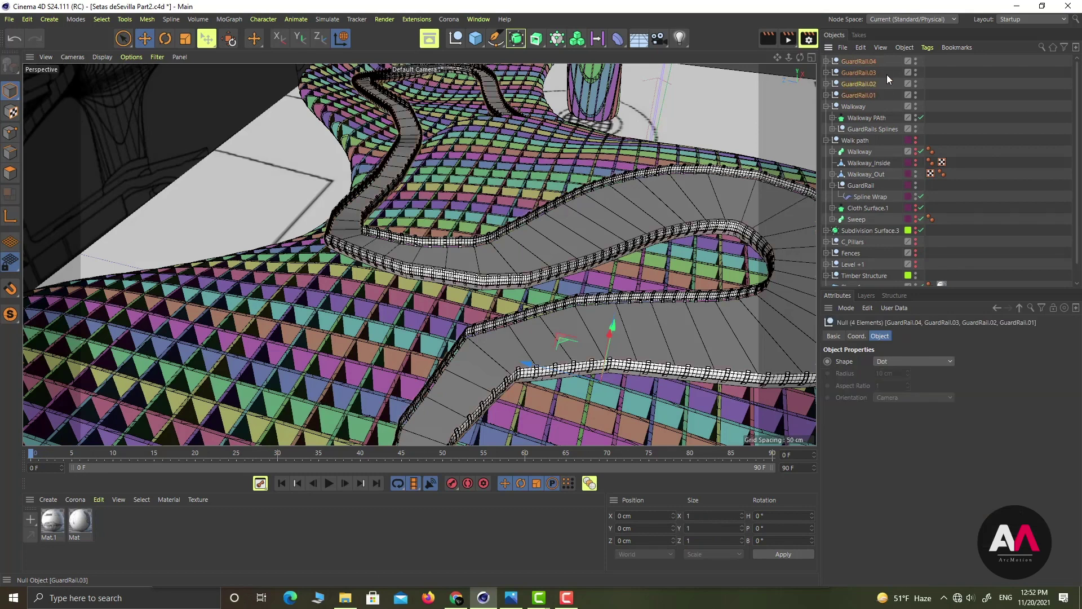
key(alt+g)
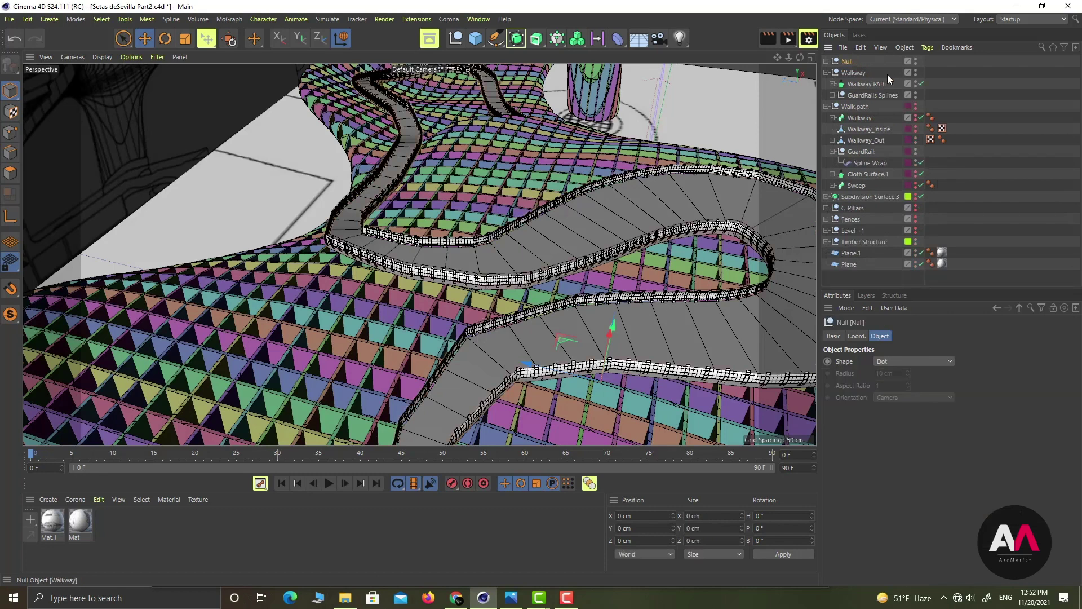
double_click(848, 62)
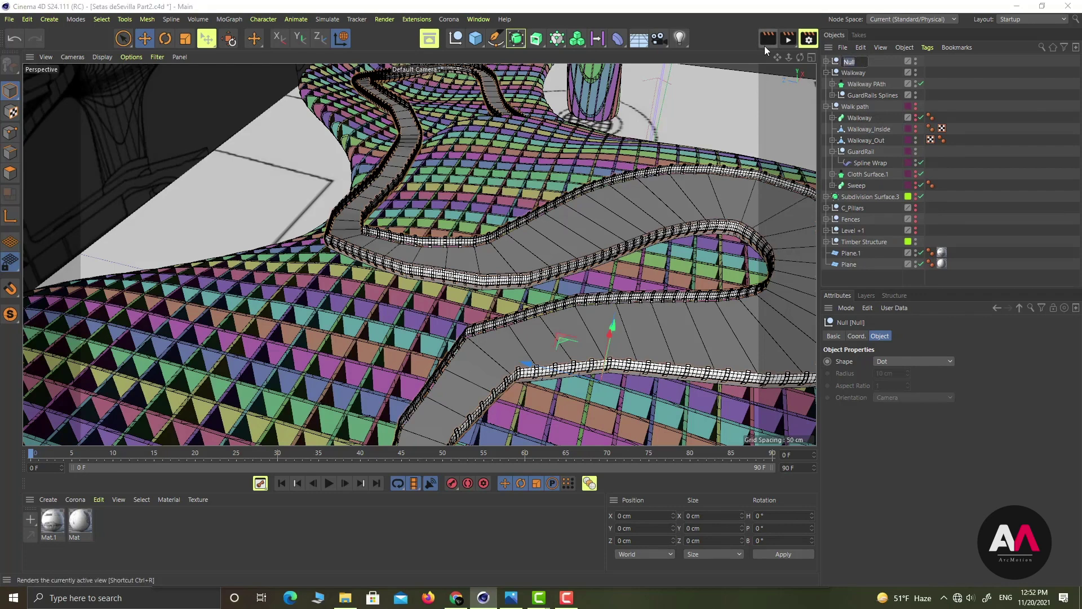
text(G)
text(uardRa)
text(ils)
key(Return)
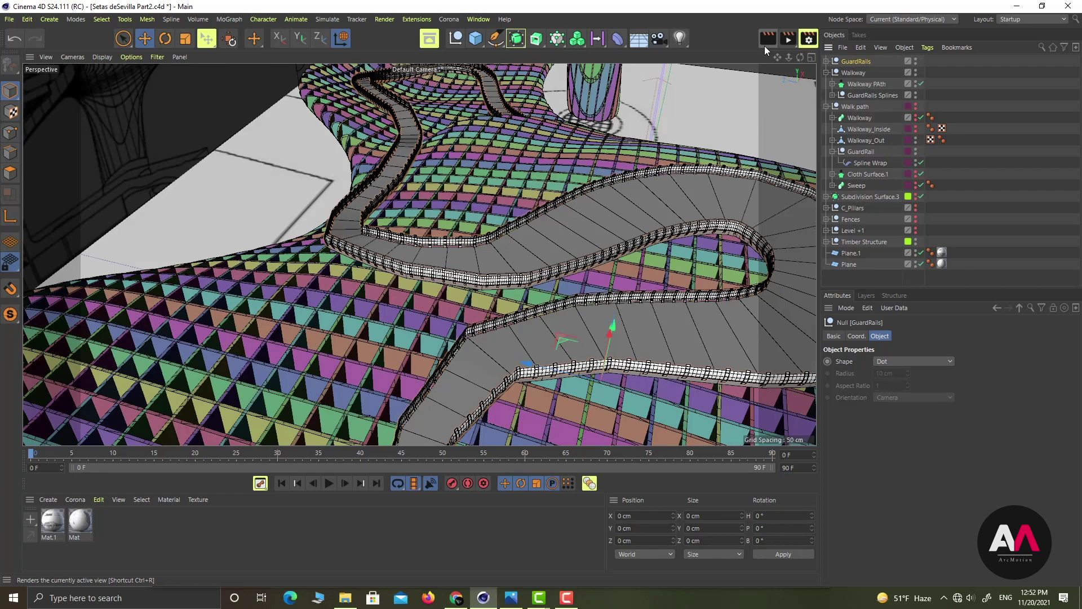
Nest the GuardRails group inside the Walkway group and collapse that group in the object hierarchy
drag(835, 66, 863, 74)
click(826, 62)
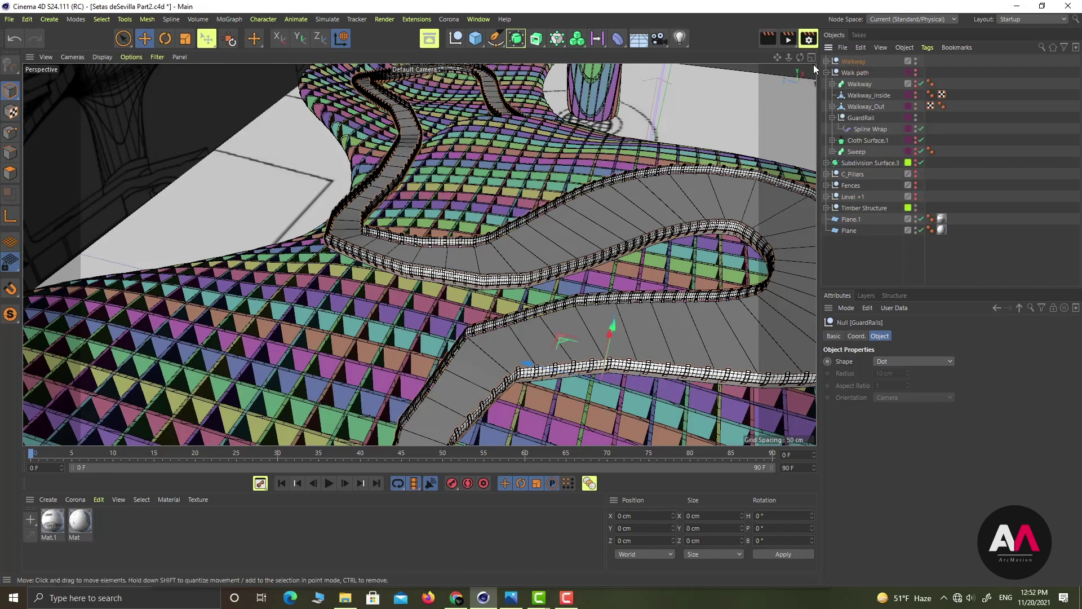
click(854, 63)
Hide and show the Walkway group in the viewport to check that it holds the complete walkway
alt+right_drag(416, 223, 385, 272)
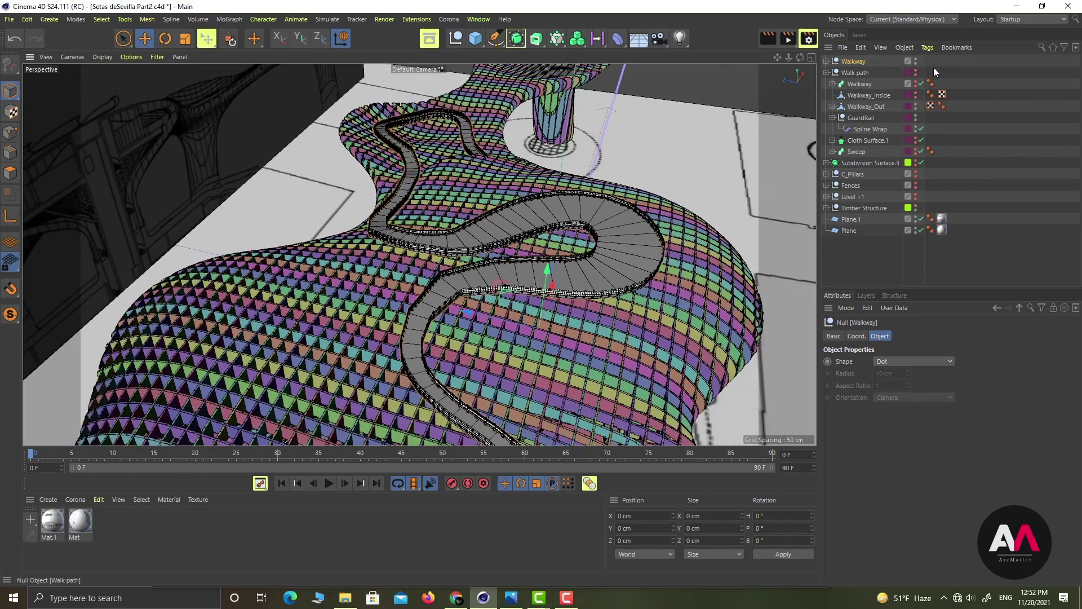
click(917, 60)
click(916, 60)
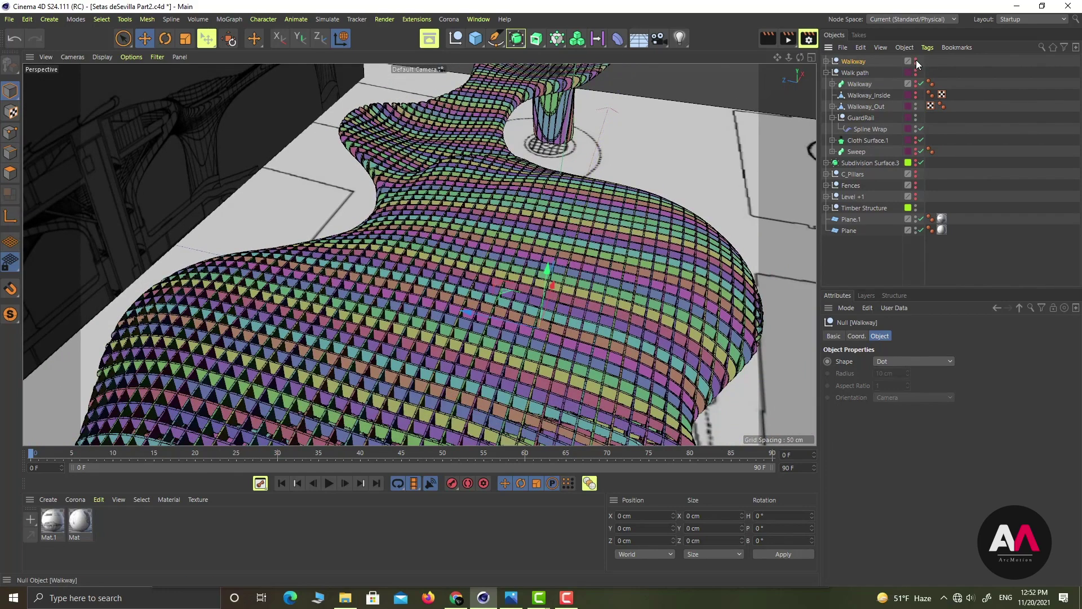
click(915, 60)
Review the GuardRails, Walkway PAth and GuardRails Splines objects inside the Walkway group, leaving the hierarchy collapsed
click(827, 61)
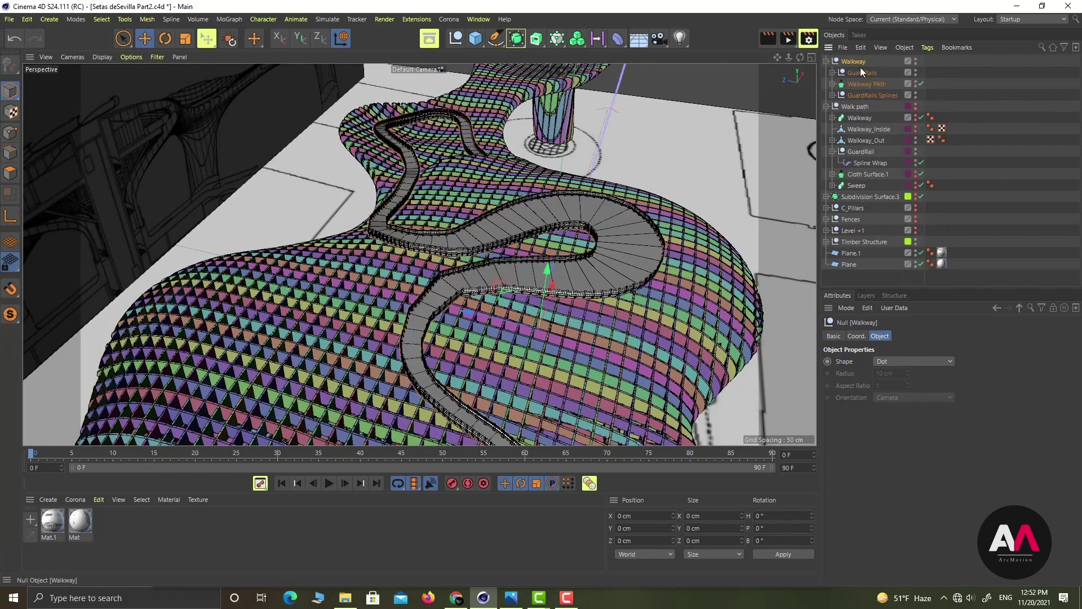
click(862, 73)
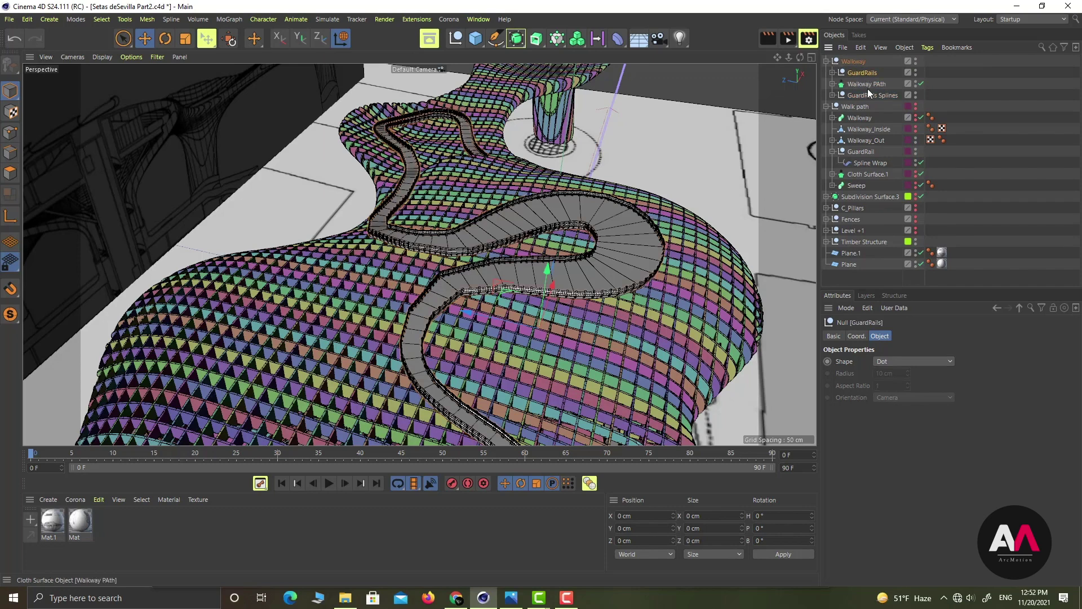
click(864, 84)
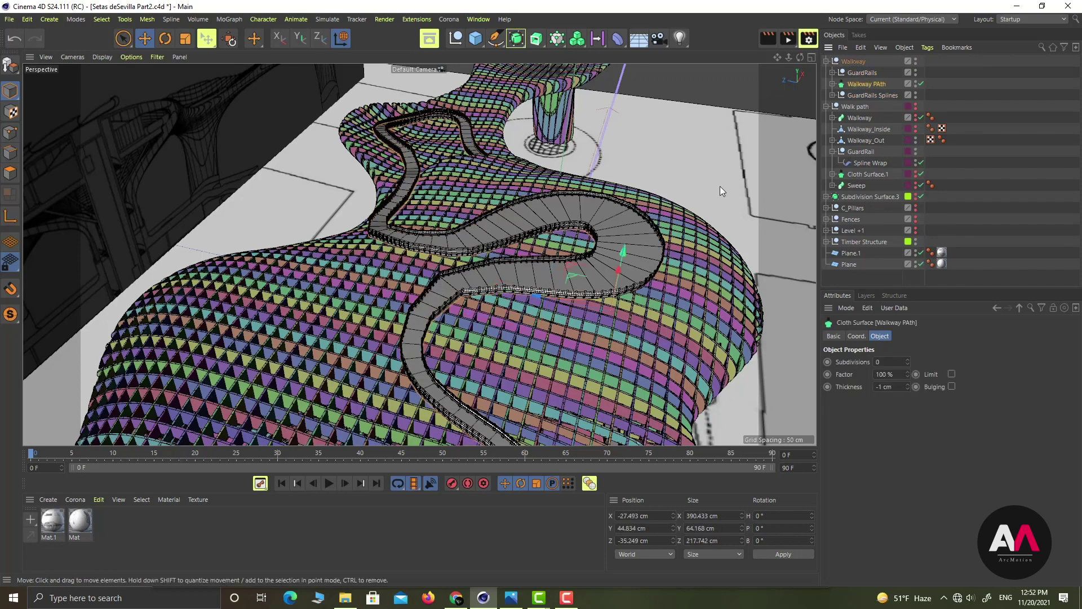
click(868, 96)
click(832, 95)
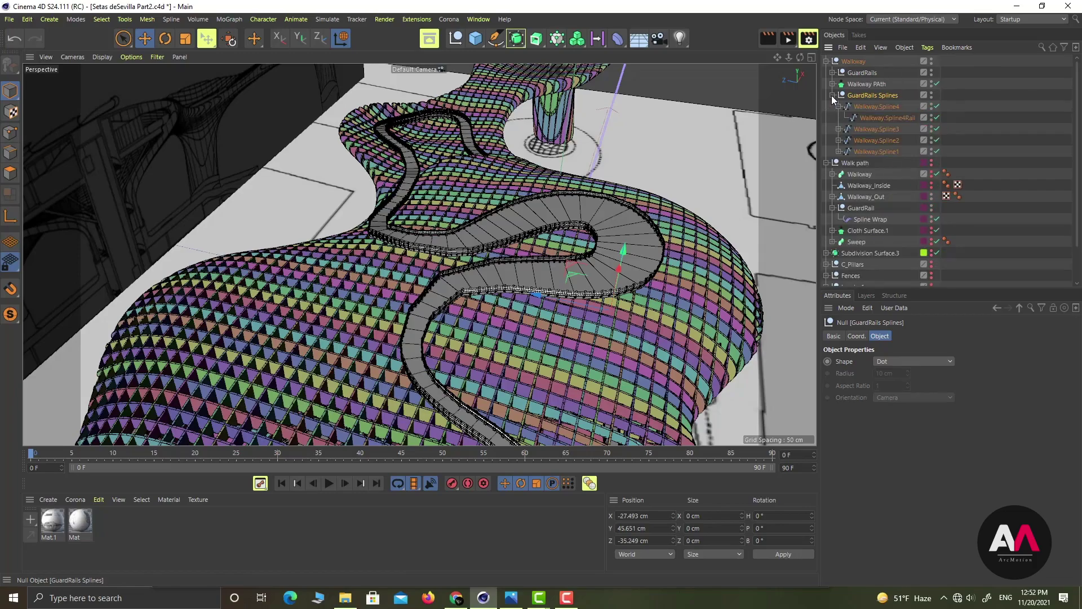
click(832, 96)
click(833, 96)
click(838, 107)
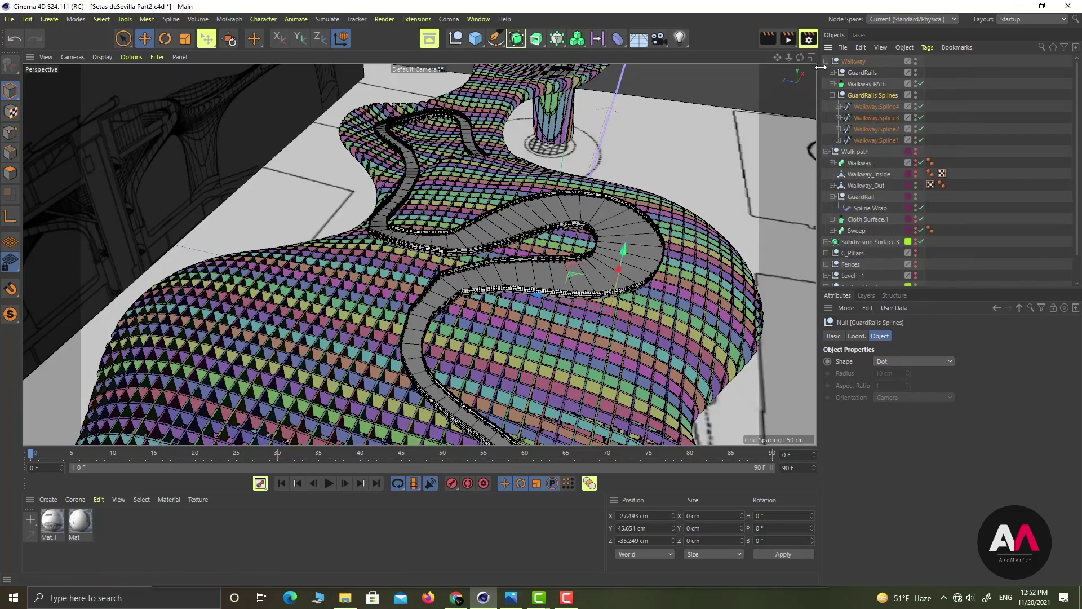
click(826, 61)
scroll(496, 213, down, 1)
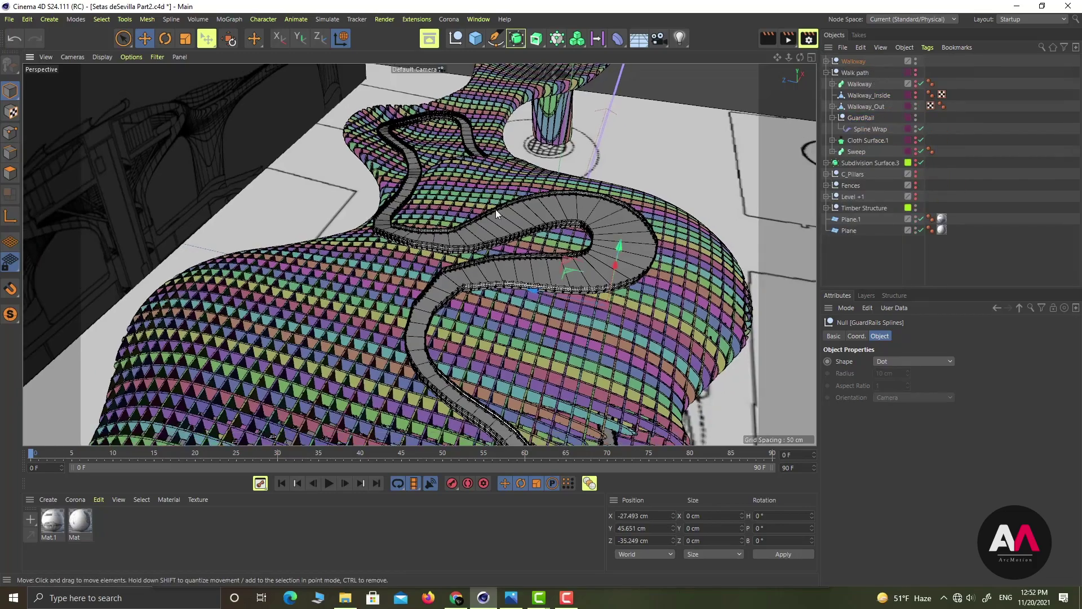
Collapse the old Walk path group and delete it from the scene, keeping the separate Walkway group
alt+drag(496, 209, 546, 234)
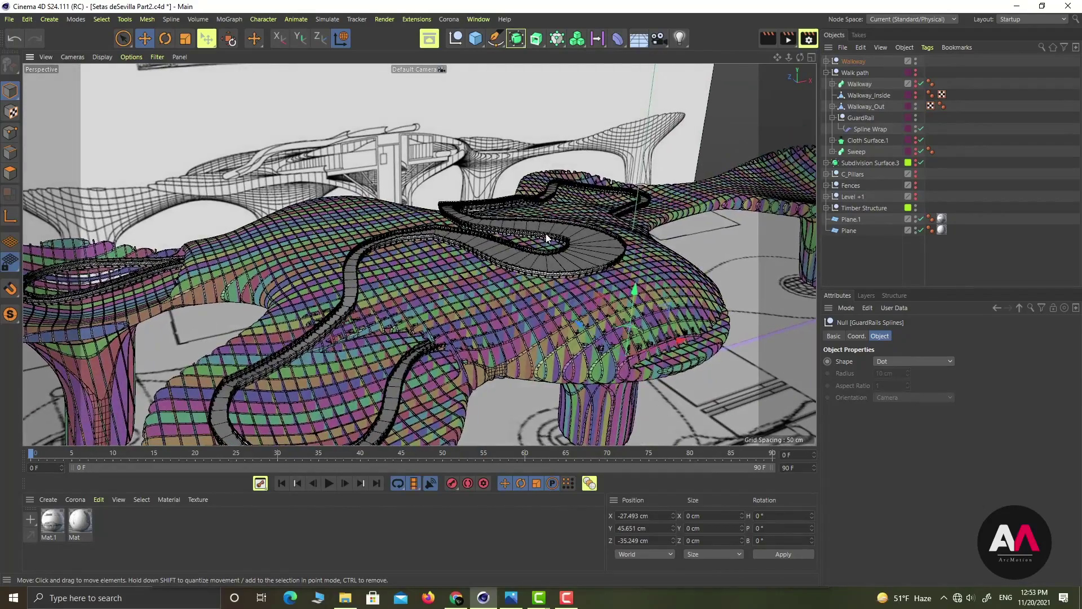
alt+middle_drag(546, 236, 495, 192)
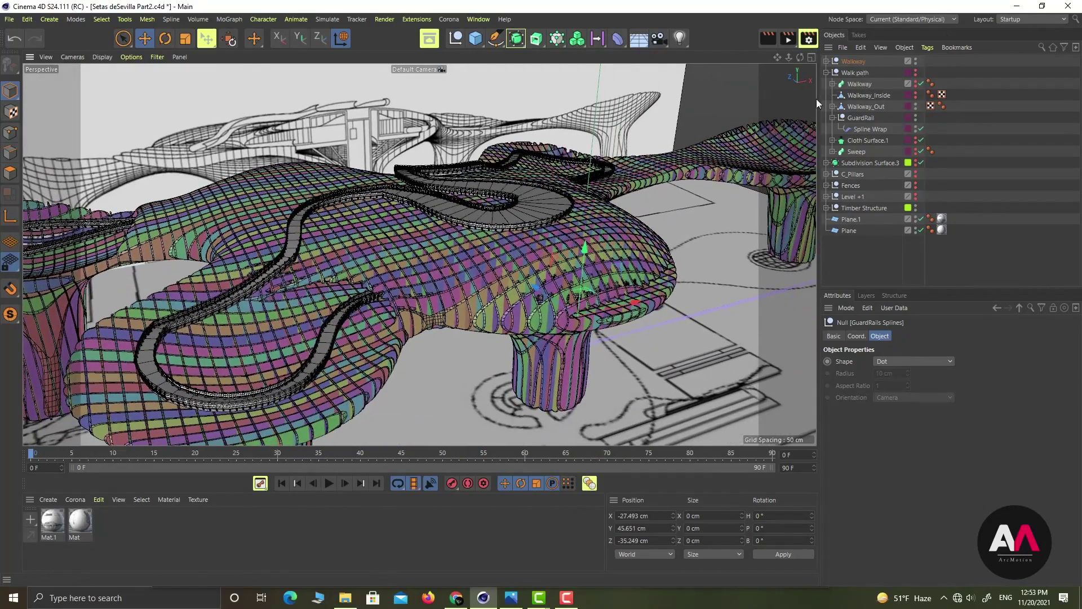
alt+right_drag(609, 201, 576, 239)
alt+drag(564, 283, 420, 283)
alt+middle_drag(625, 215, 480, 214)
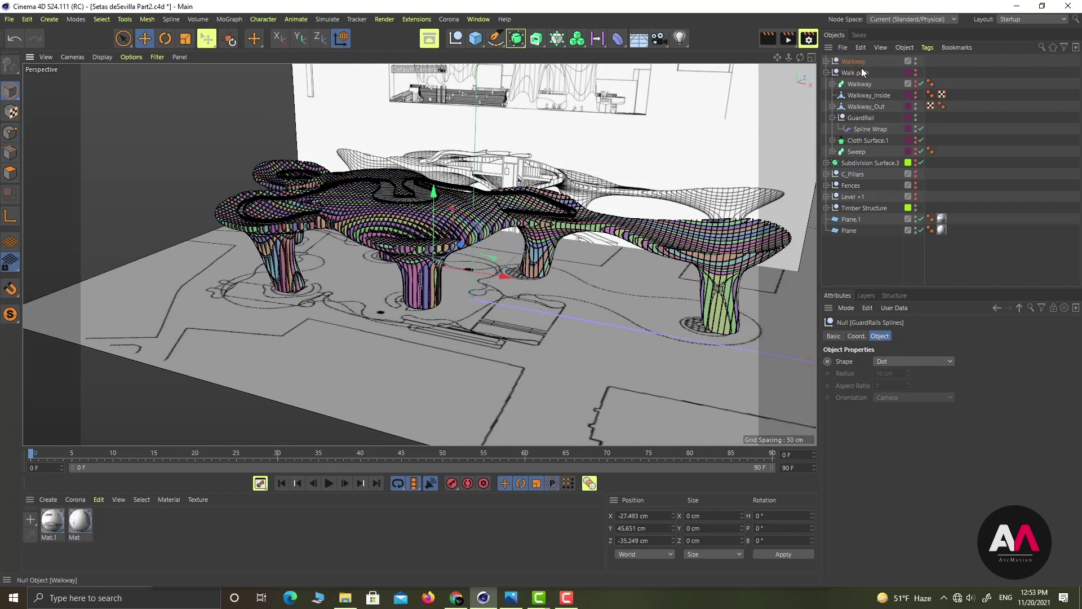
click(827, 72)
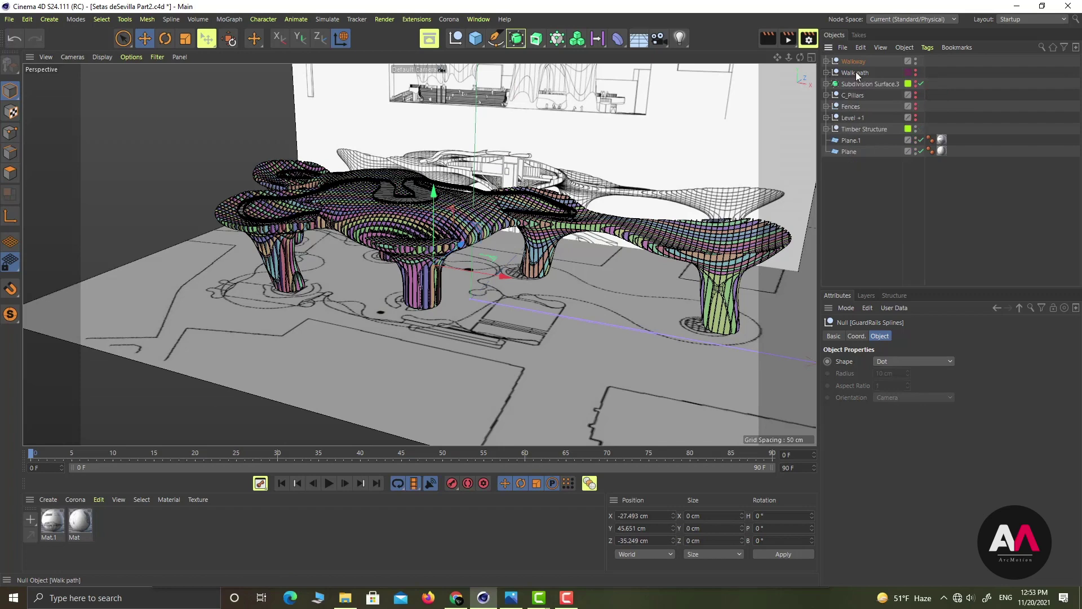
click(833, 73)
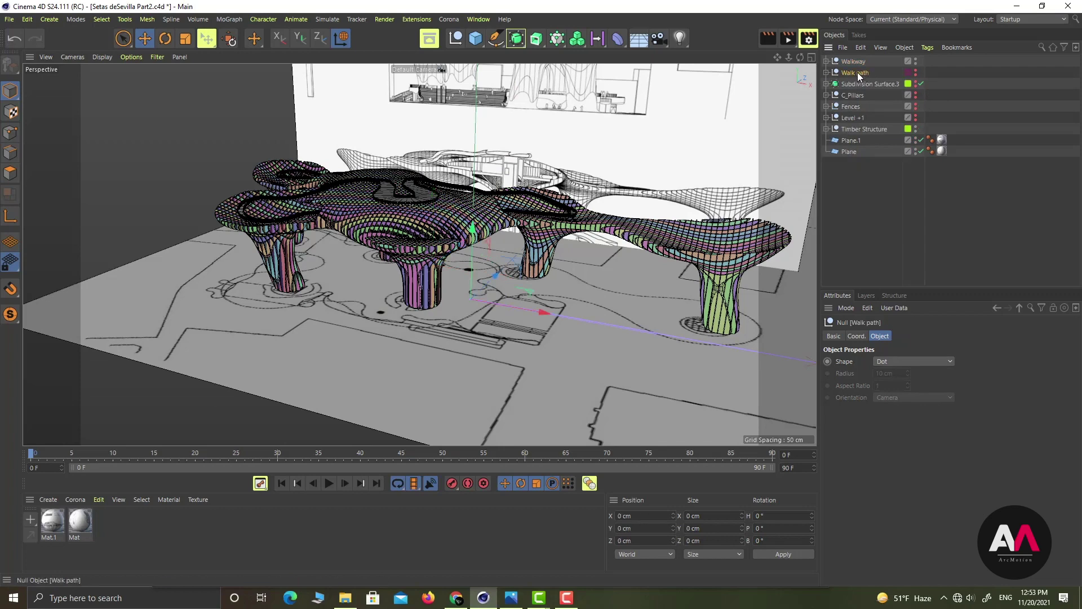
key(Delete)
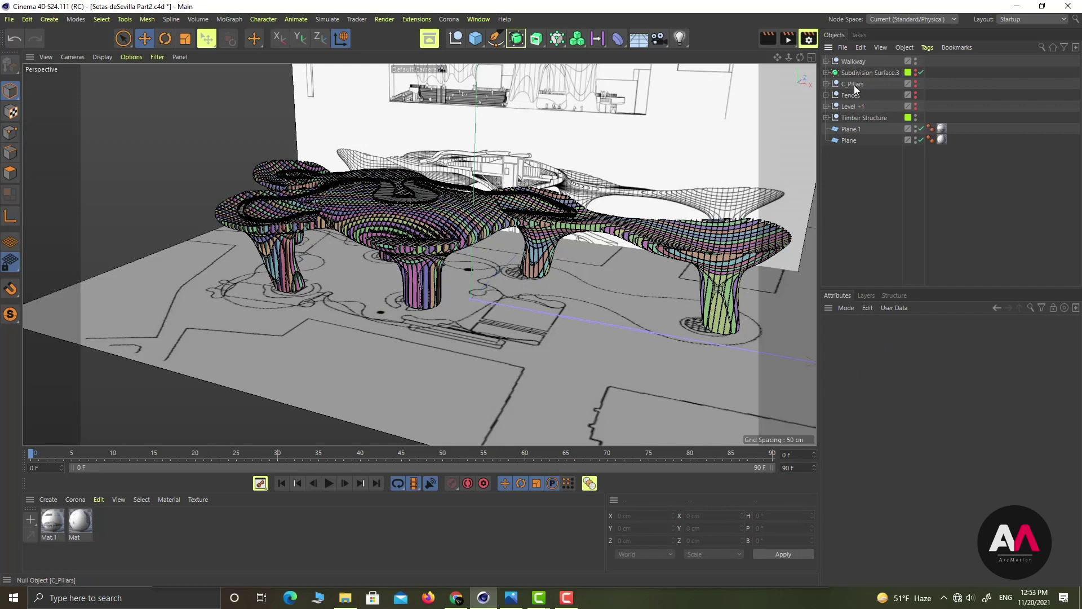
Preview the C_Pillars group and hide it again, and make the Level +1 group visible in the viewport
click(916, 84)
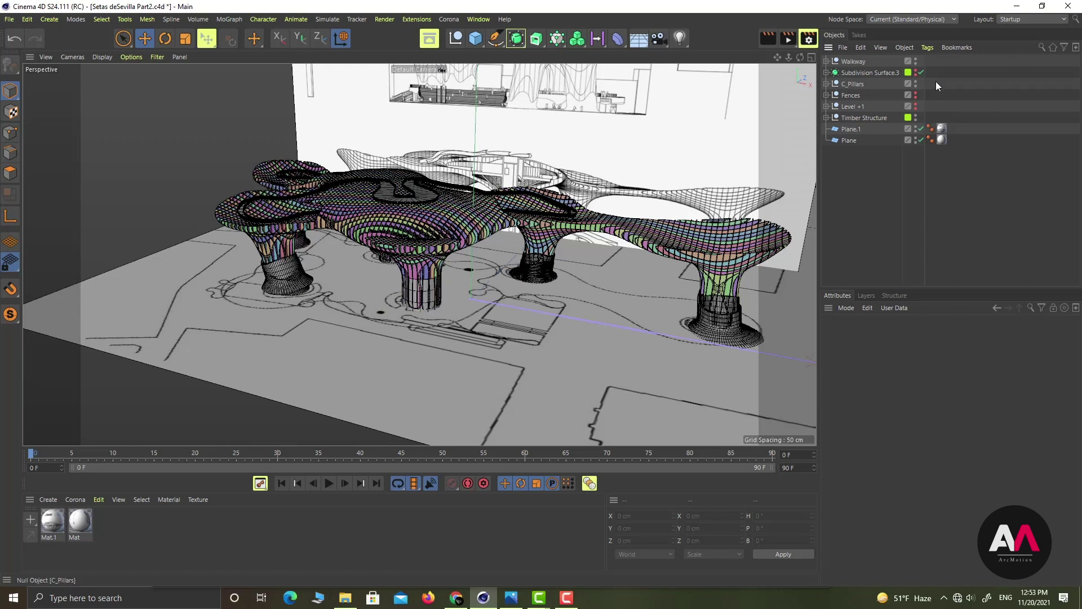
click(916, 83)
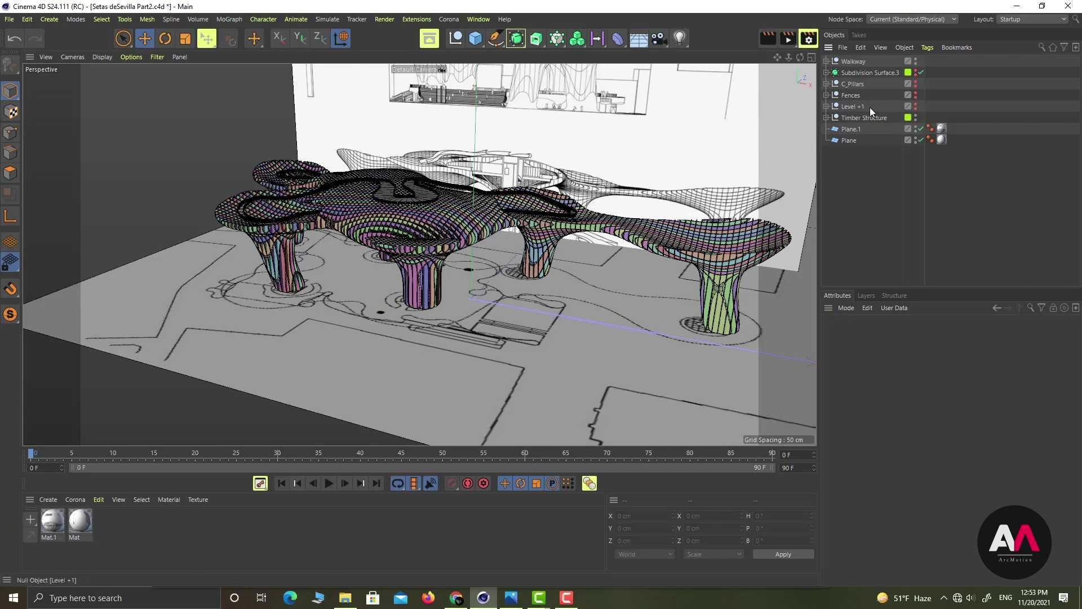
click(916, 106)
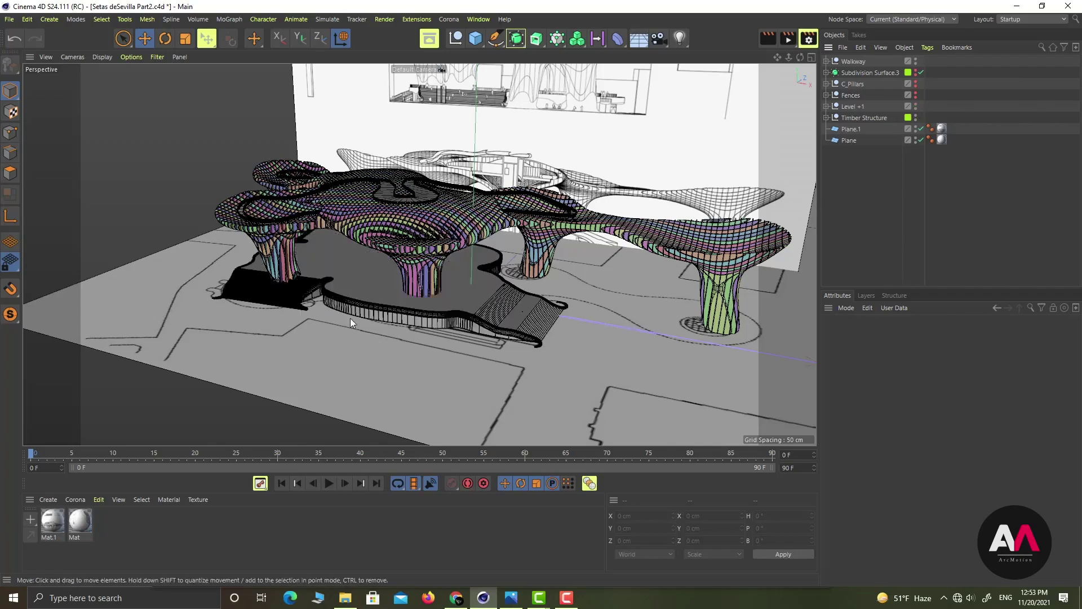
alt+right_drag(350, 323, 444, 292)
alt+drag(565, 248, 406, 305)
alt+drag(419, 255, 339, 260)
scroll(672, 265, up, 3)
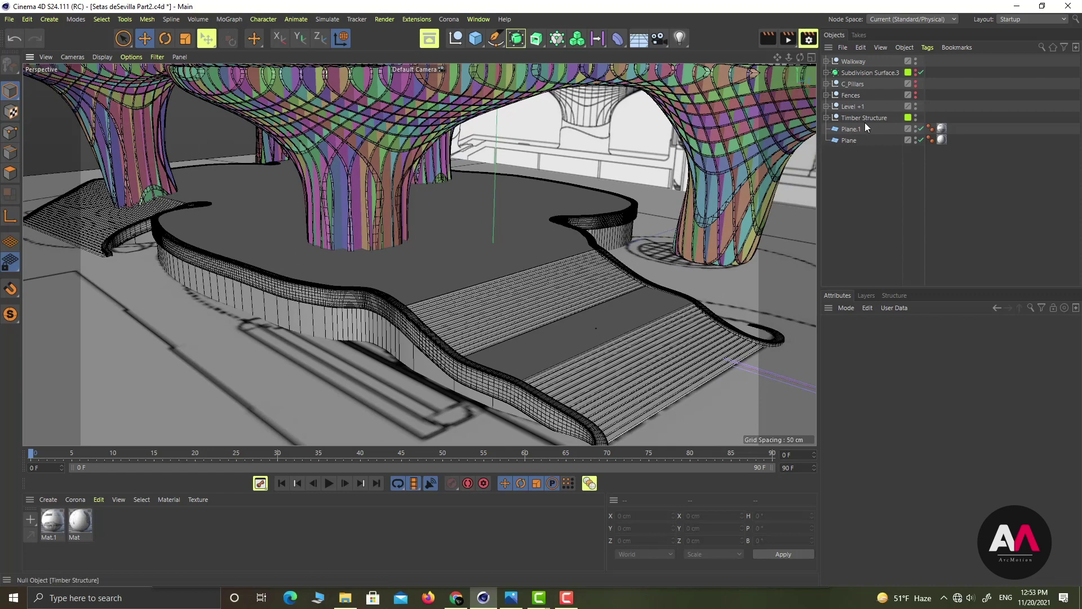
Expand the Level +1 and Stairs groups to examine the contents of Stair.01, selecting its Sub extrude
click(827, 106)
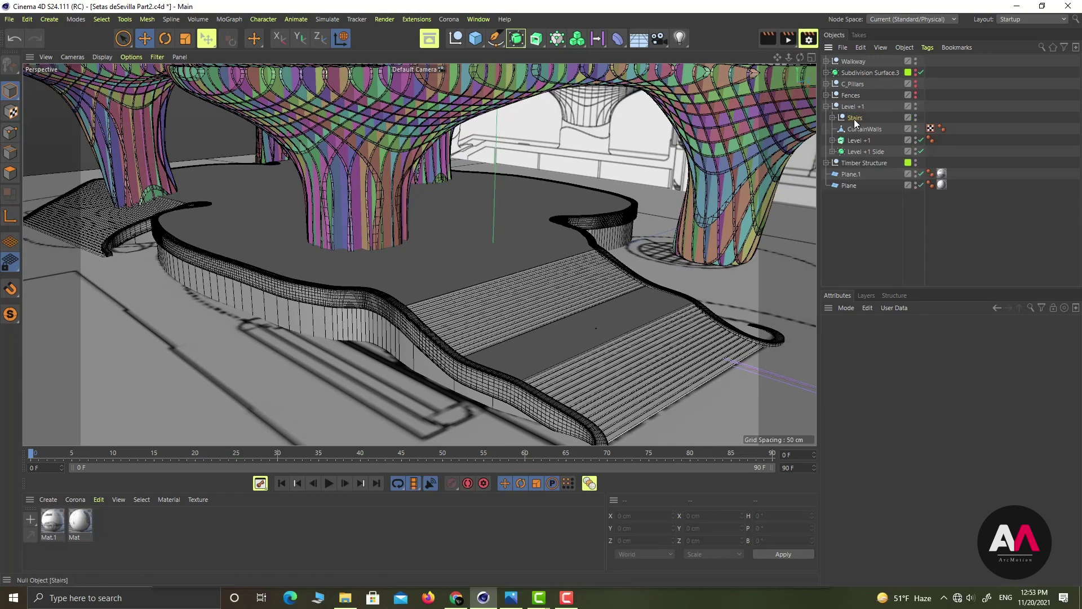
click(855, 118)
click(833, 118)
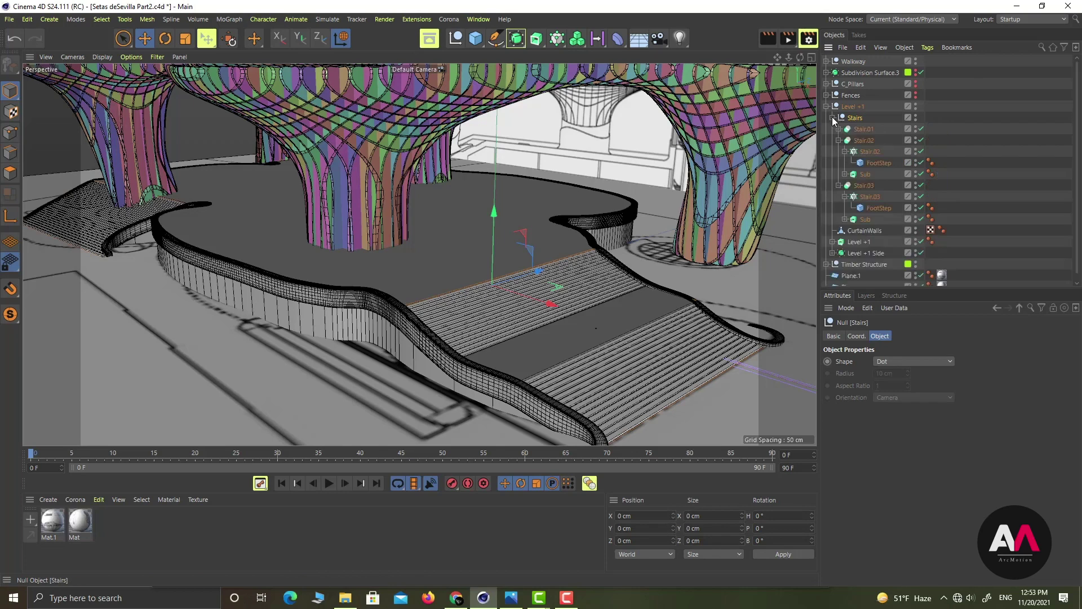
click(839, 141)
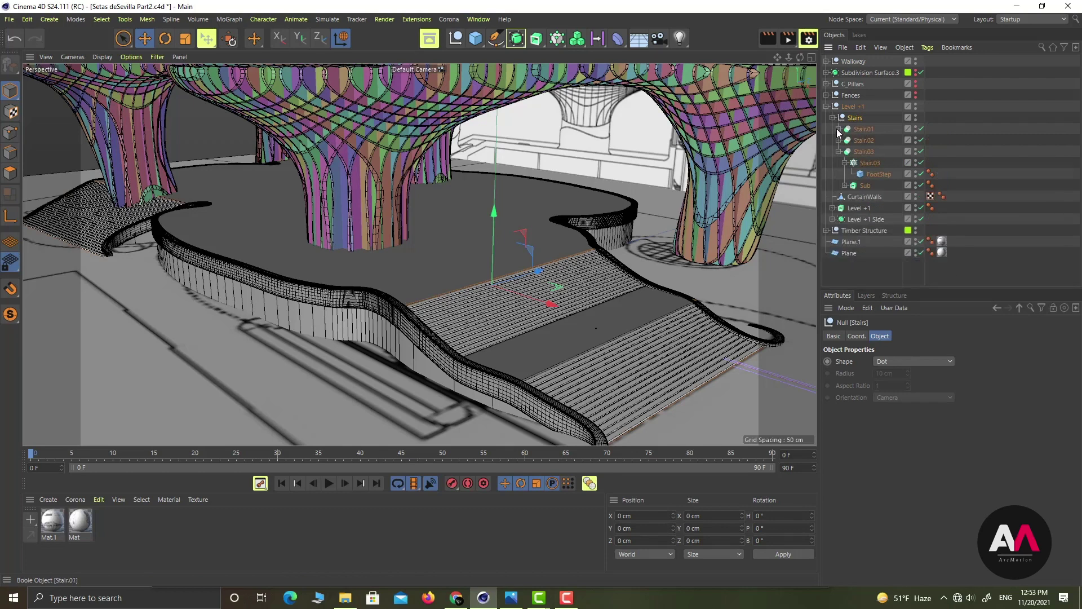
click(839, 129)
click(845, 140)
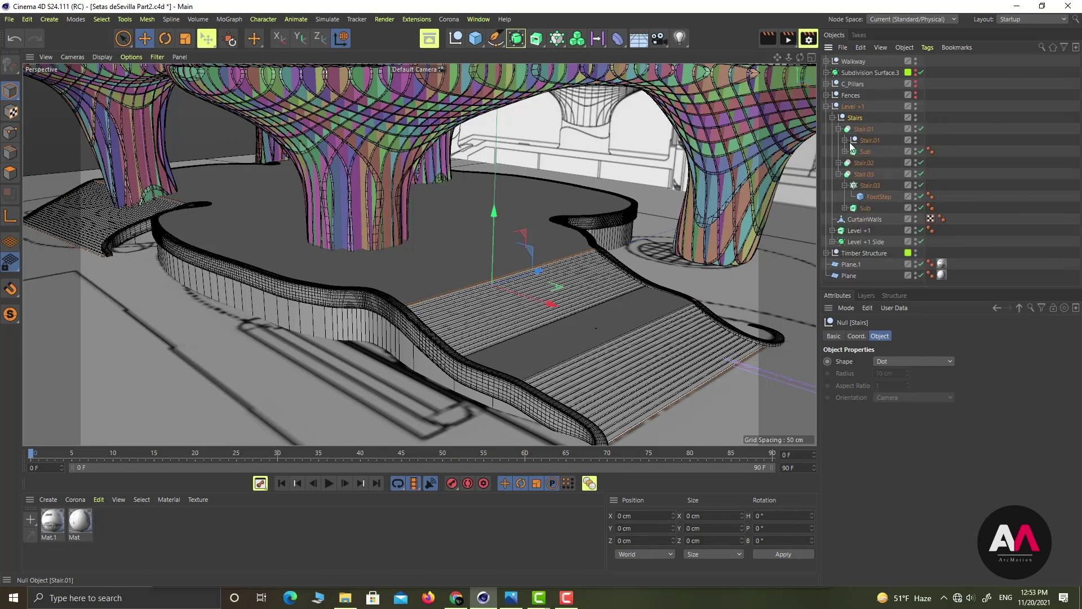
click(864, 151)
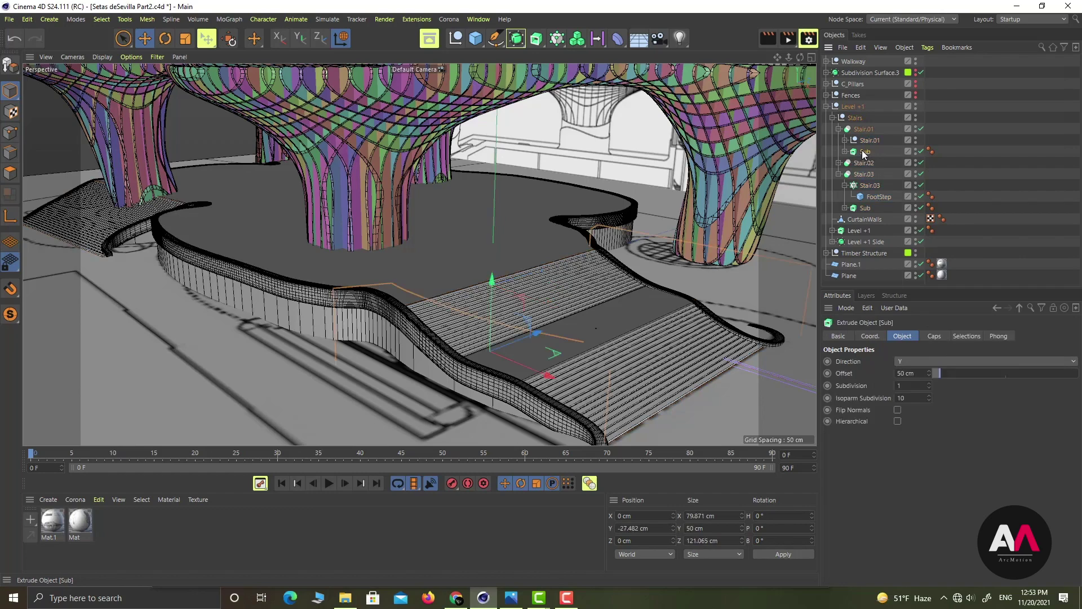
Temporarily disable the Stair.01 Boole to inspect its Sub cutting shape, re-enable it and collapse the Stairs group
click(921, 129)
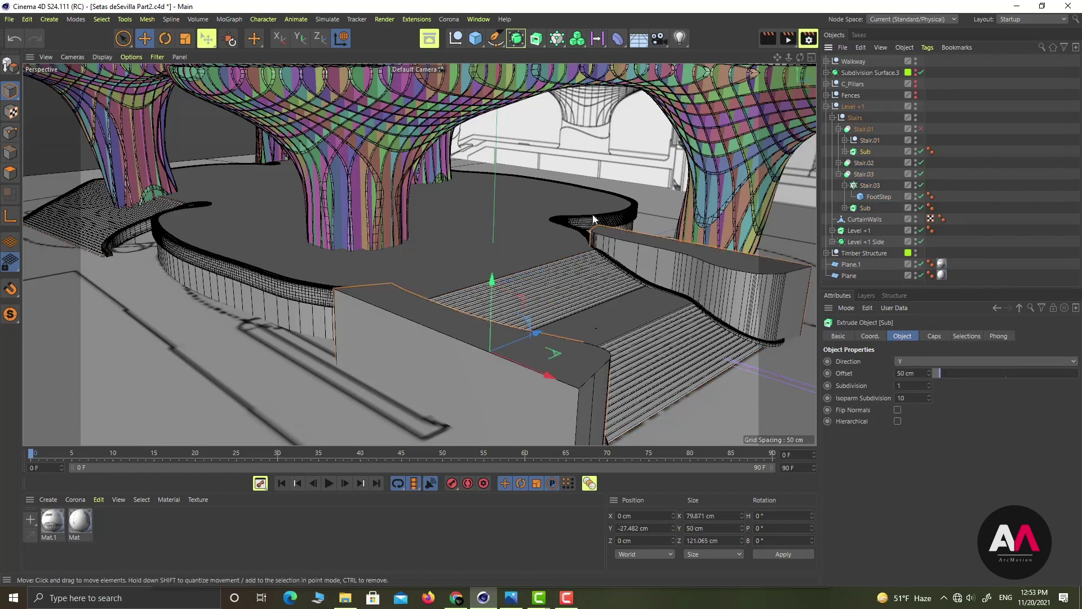
alt+drag(512, 260, 499, 249)
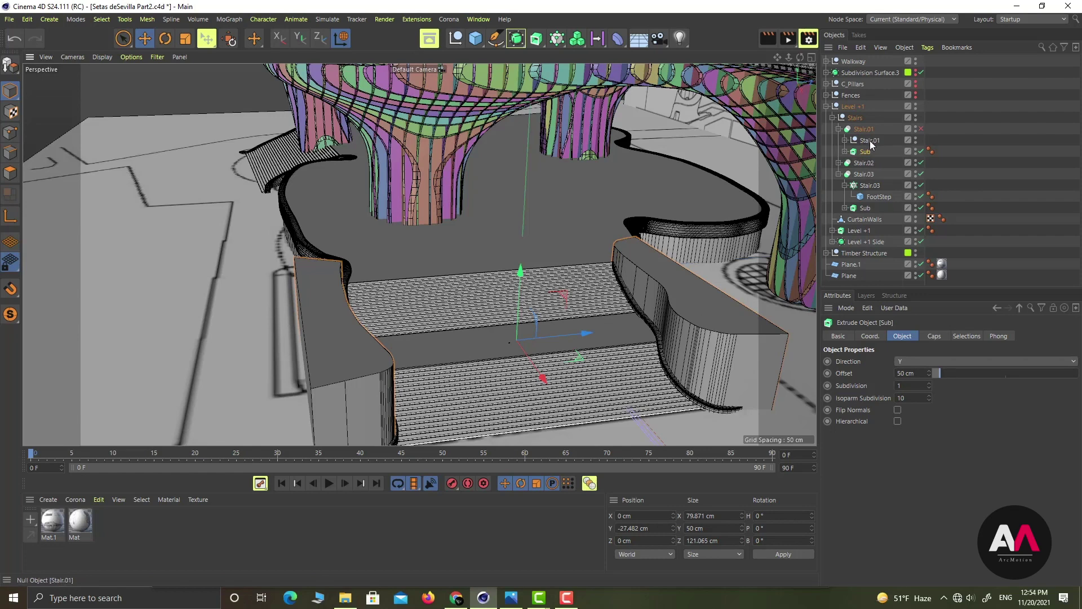
click(921, 129)
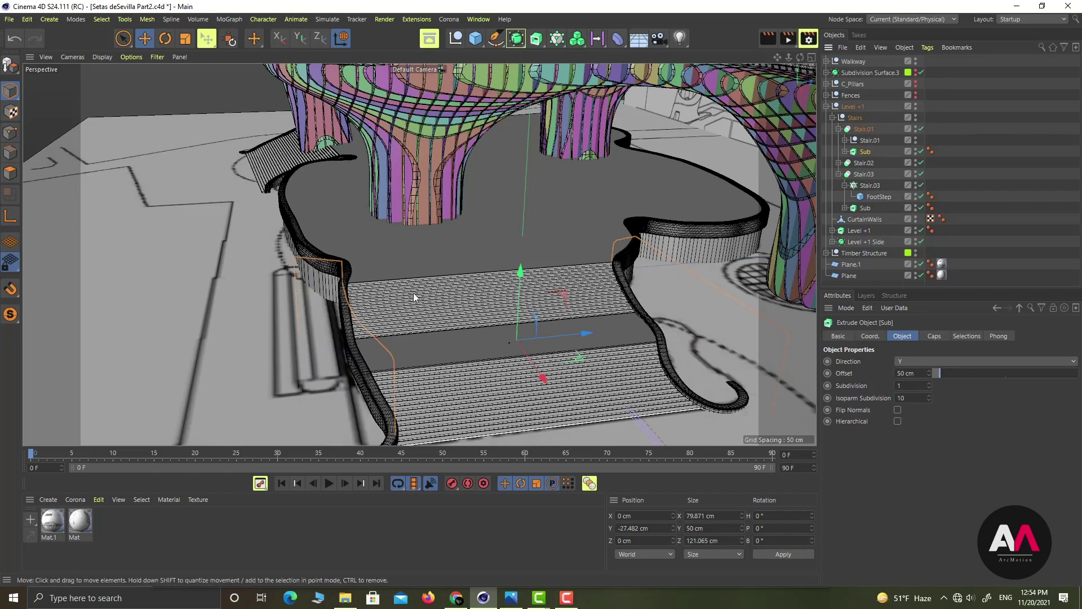
alt+drag(631, 402, 595, 302)
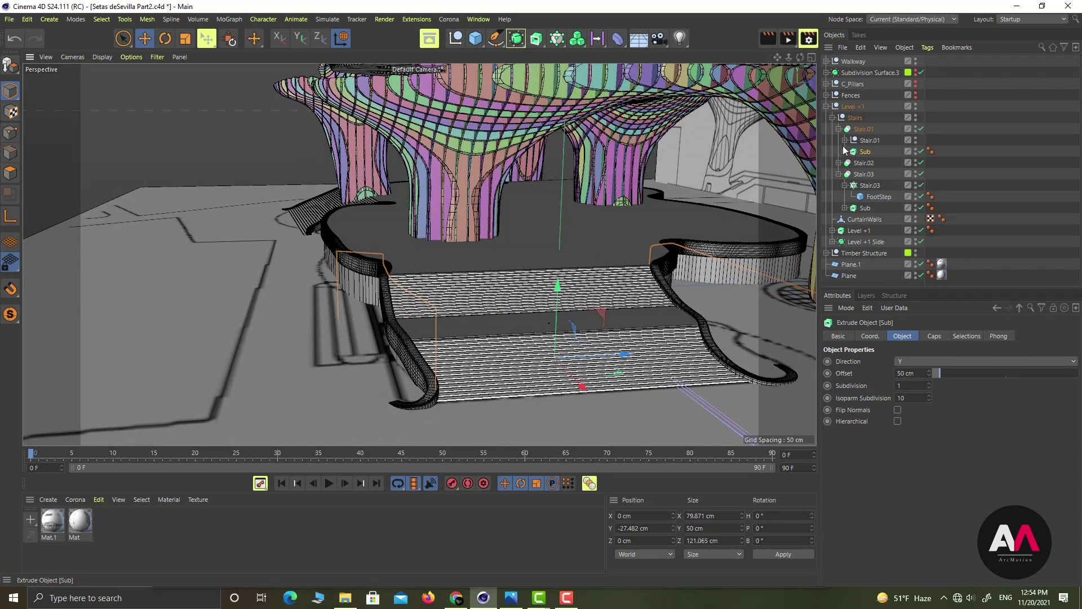
click(832, 117)
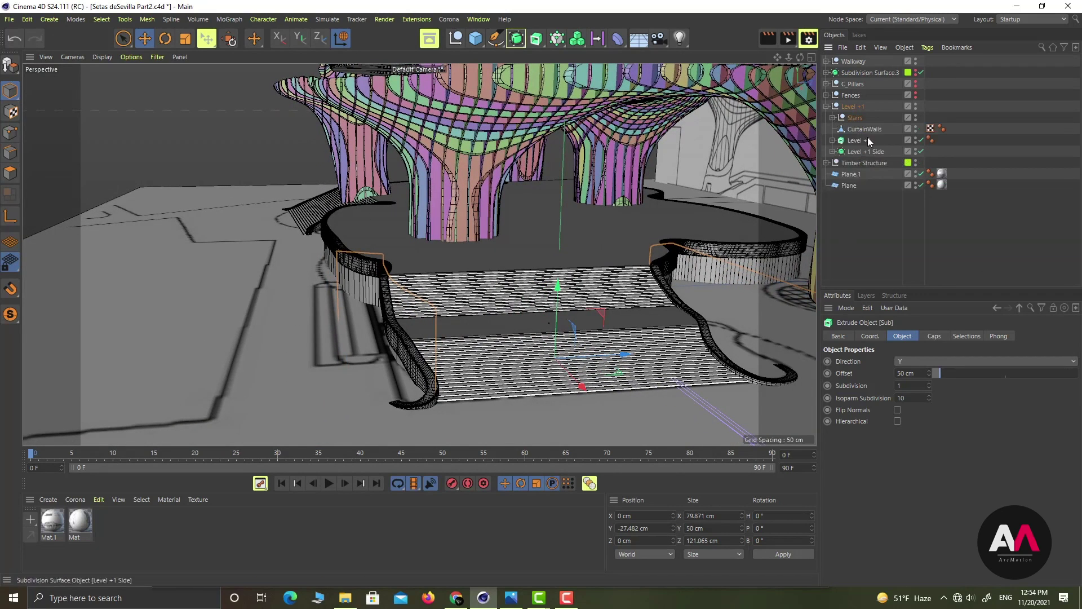
Examine the CurtainWalls, the Level +1 extrude with its spline, and the Level +1 Side object in the viewport
click(865, 129)
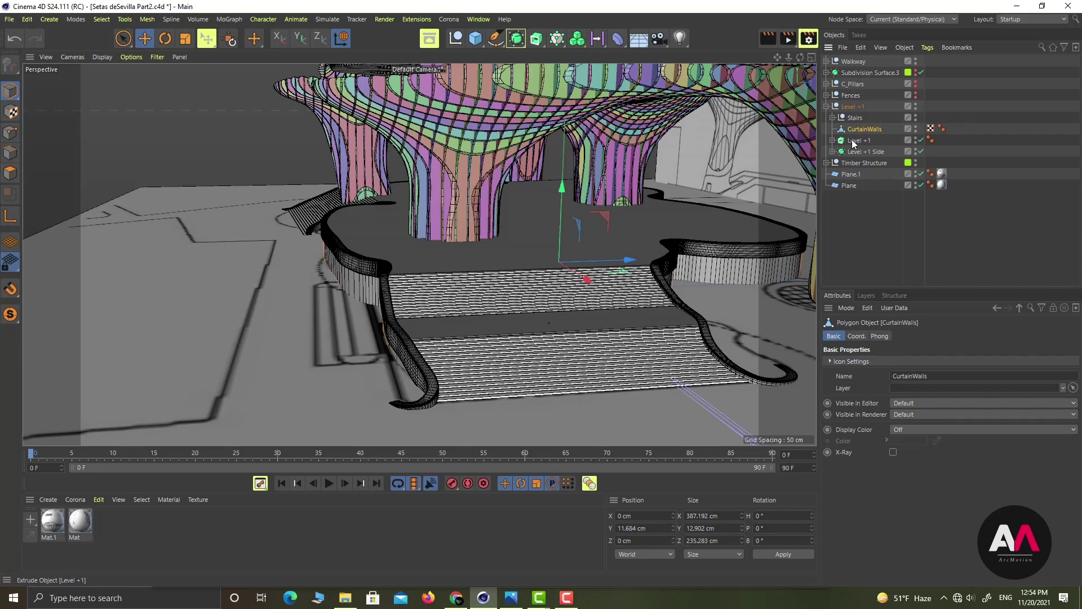
click(832, 140)
click(869, 152)
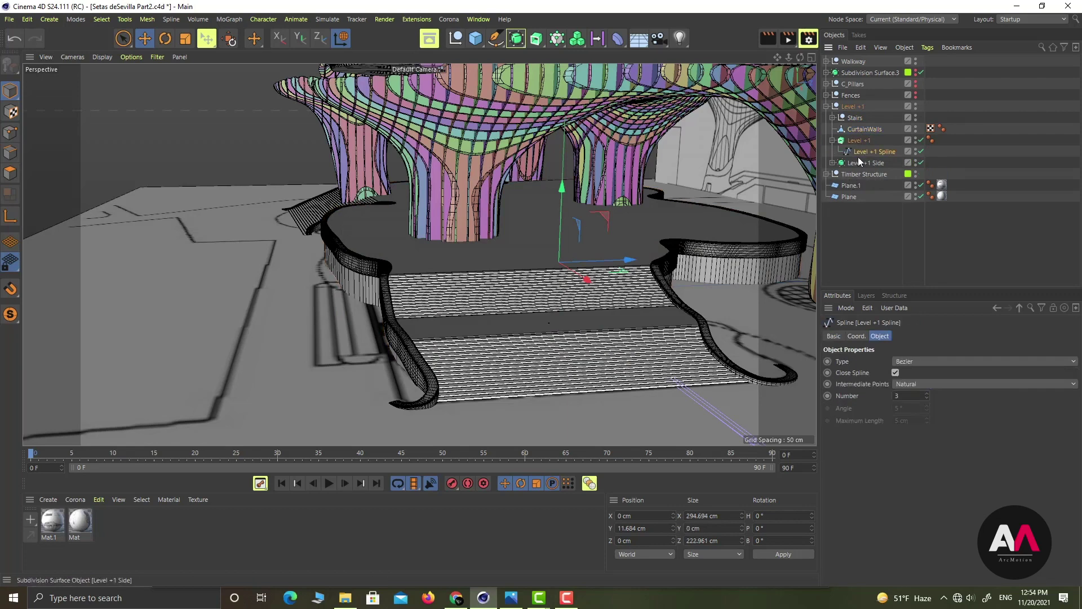
click(833, 141)
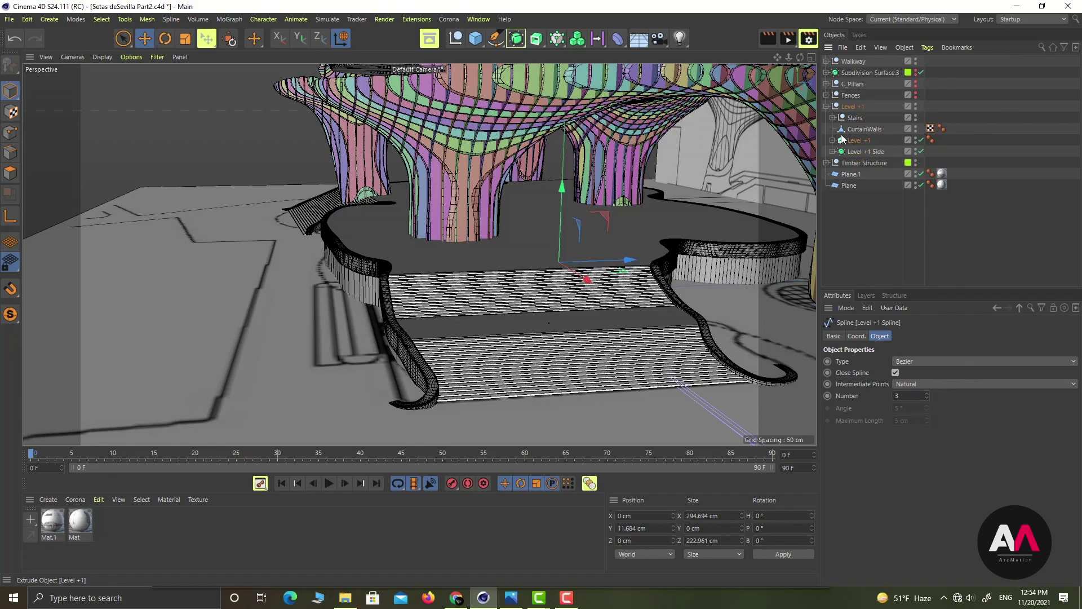
click(863, 152)
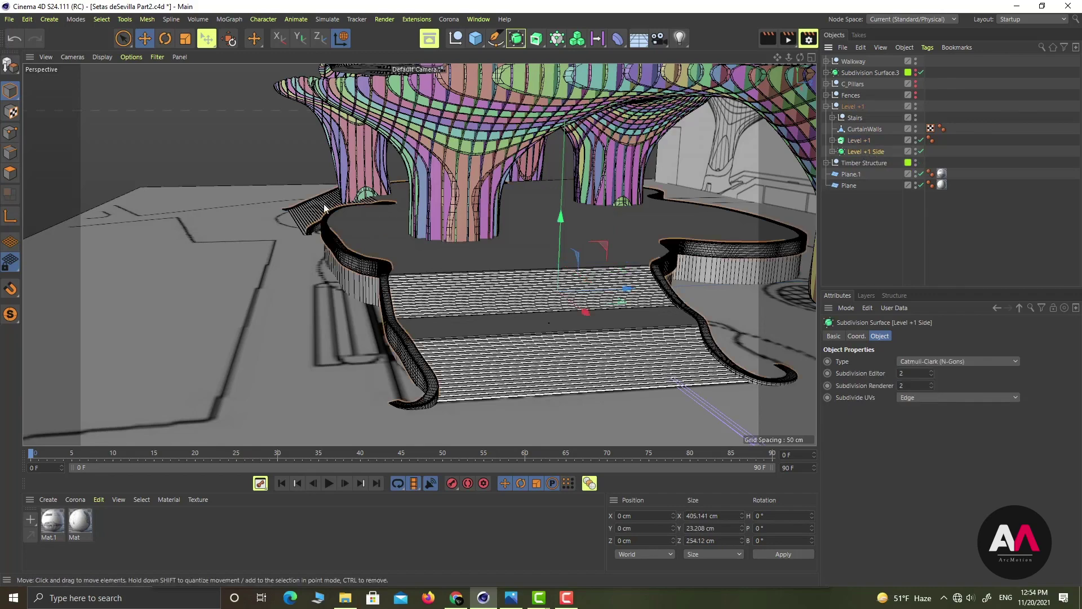
alt+drag(325, 209, 502, 314)
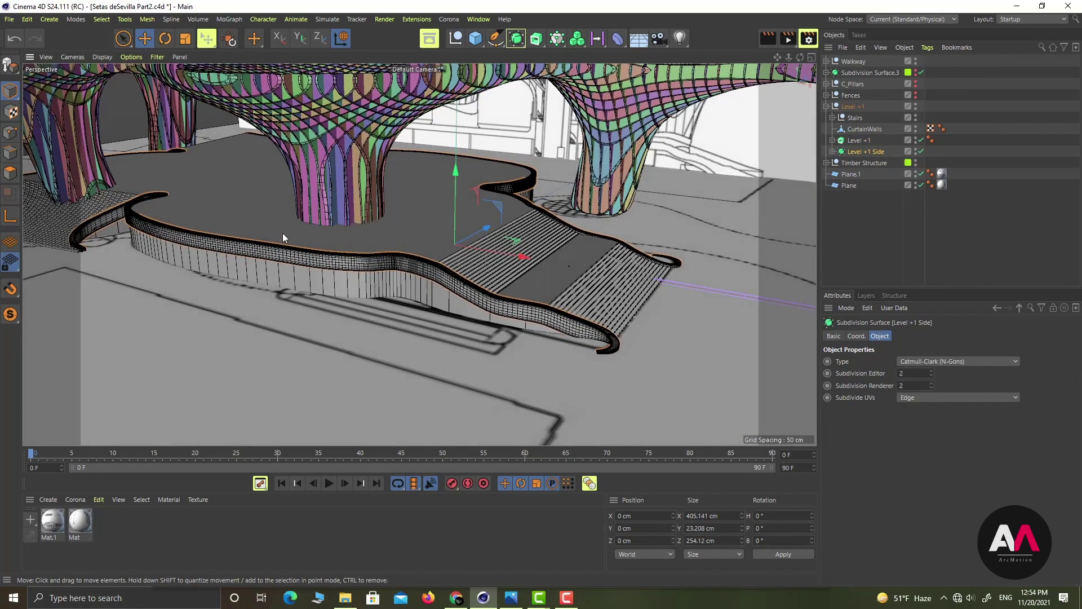
Compare the Level +1 Side cover's base mesh with its smoothed version by switching the subdivision surface off and back on
alt+drag(282, 232, 475, 311)
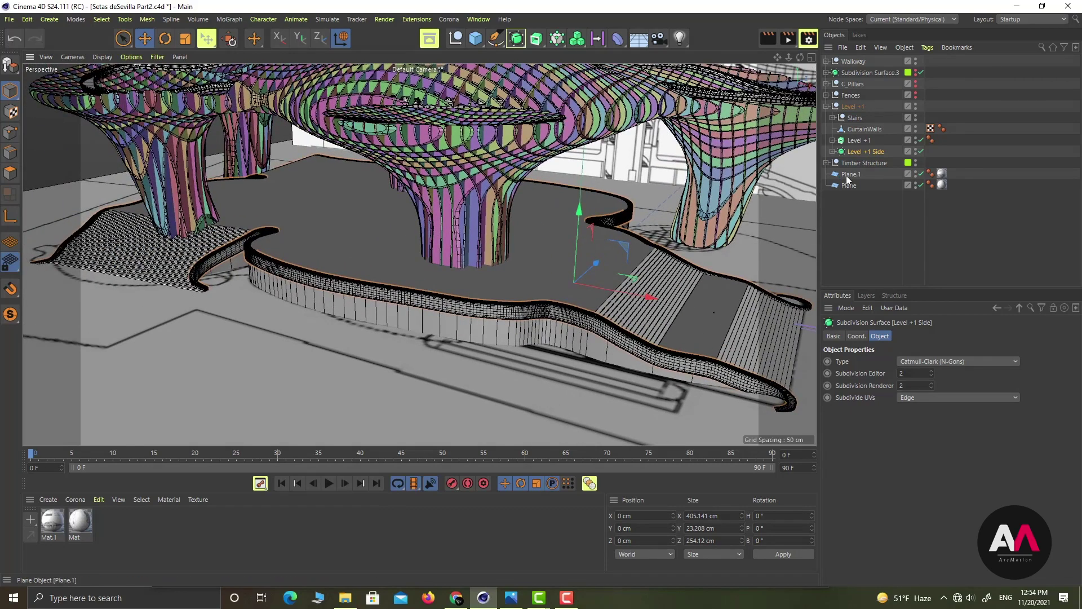
click(833, 152)
click(871, 163)
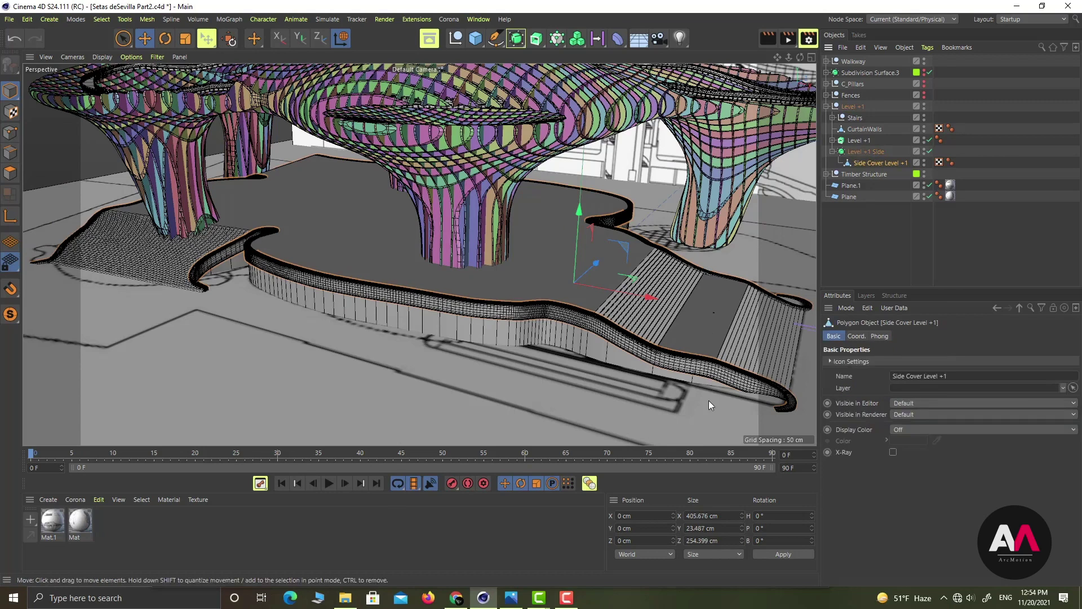
alt+right_drag(508, 301, 609, 283)
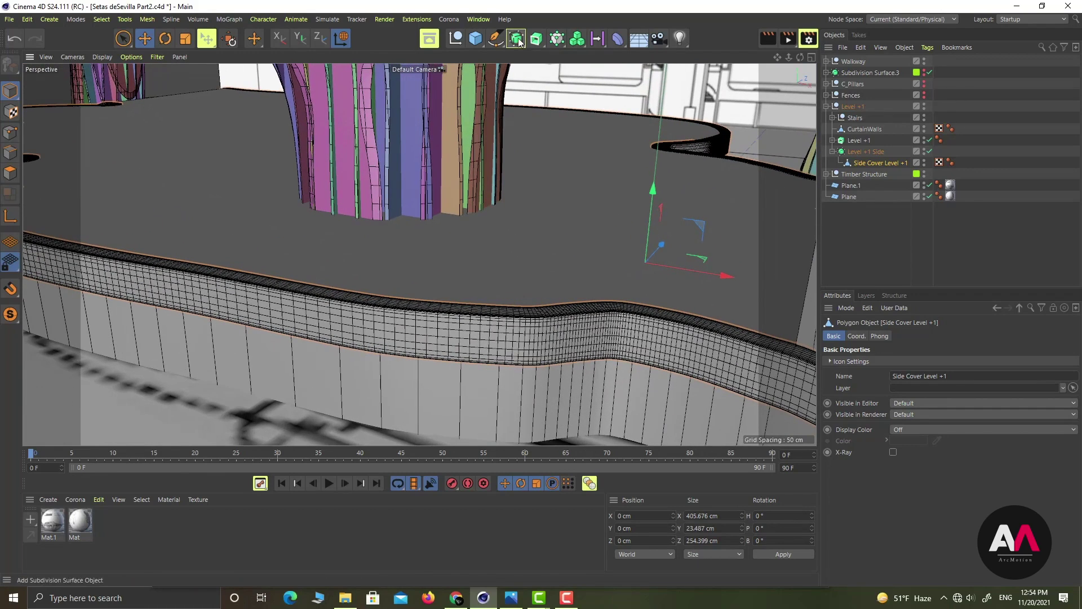
click(870, 152)
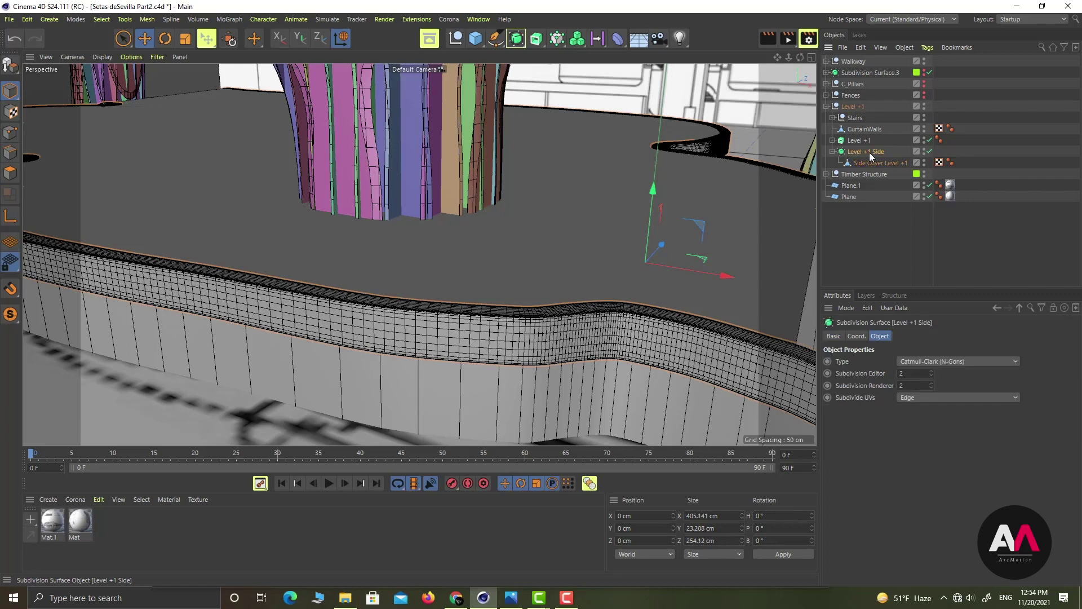
click(930, 151)
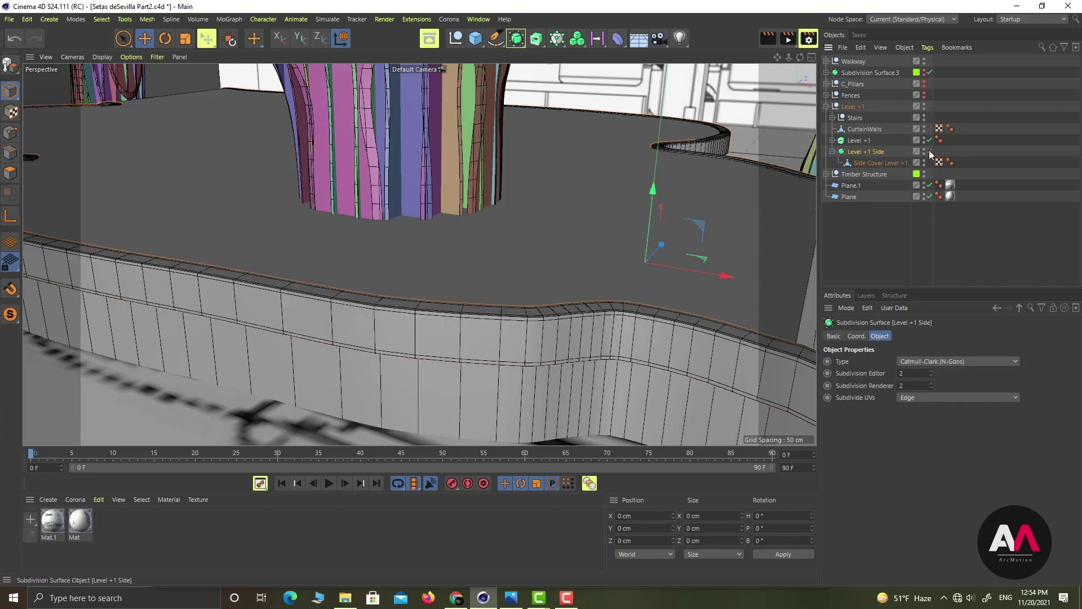
alt+drag(509, 282, 438, 270)
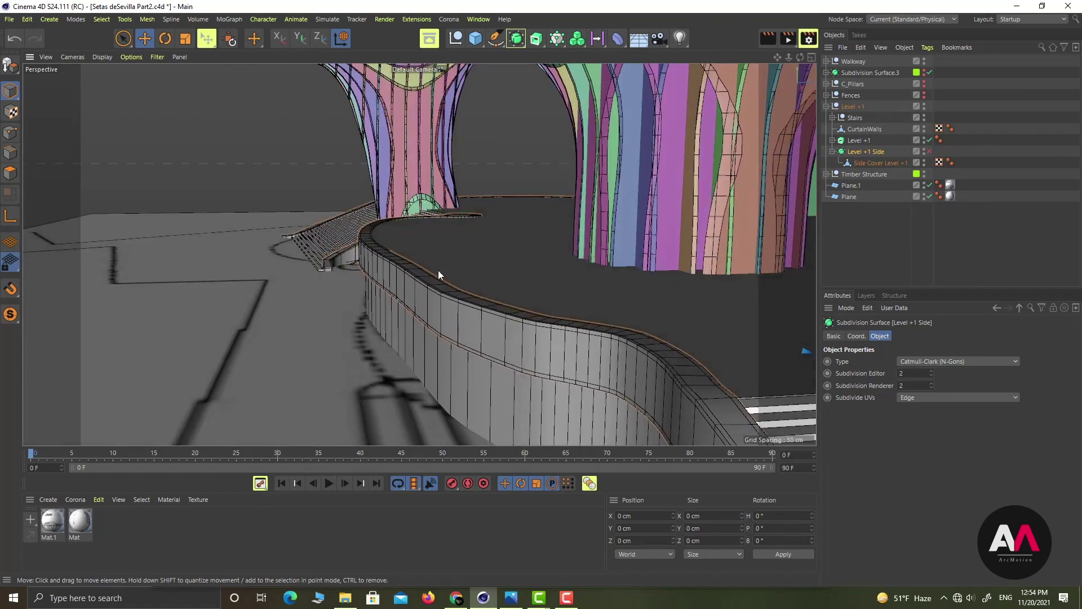
scroll(482, 352, down, 4)
scroll(530, 358, up, 4)
alt+drag(534, 357, 627, 282)
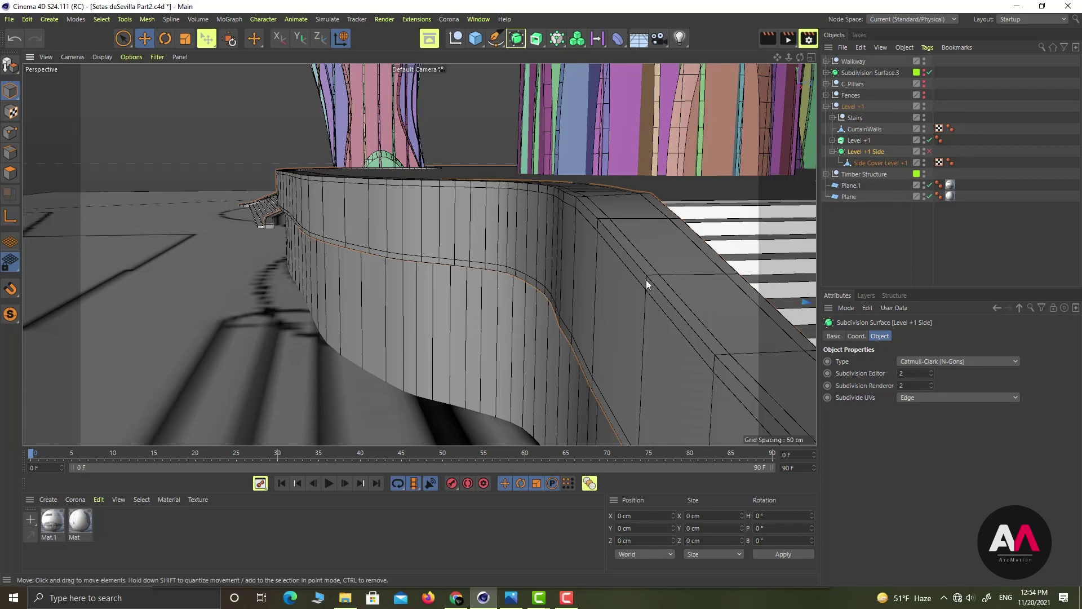
click(929, 151)
alt+drag(529, 280, 618, 314)
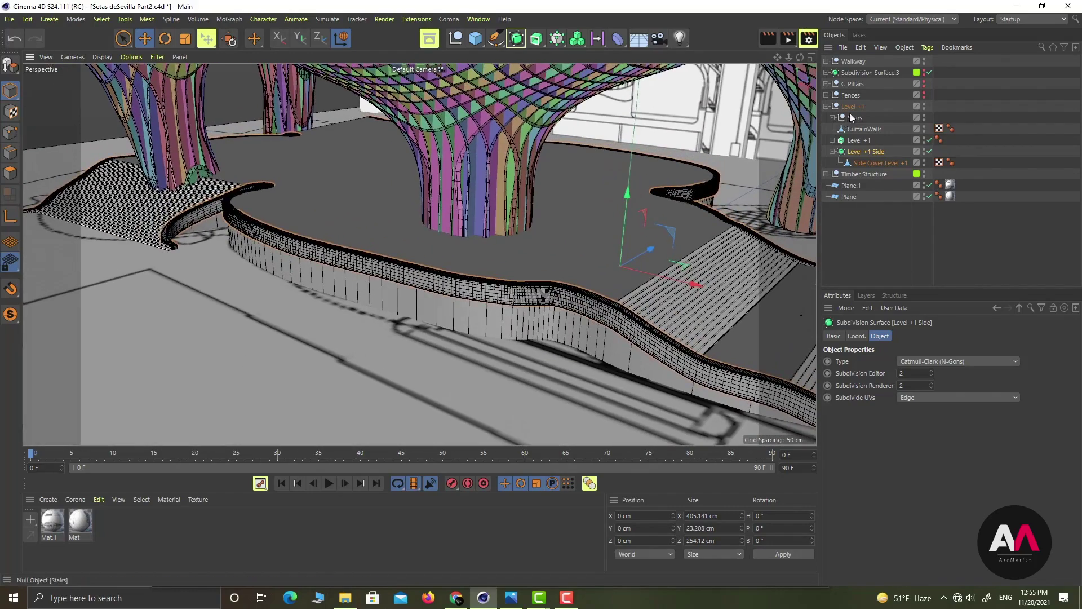
alt+drag(575, 221, 556, 365)
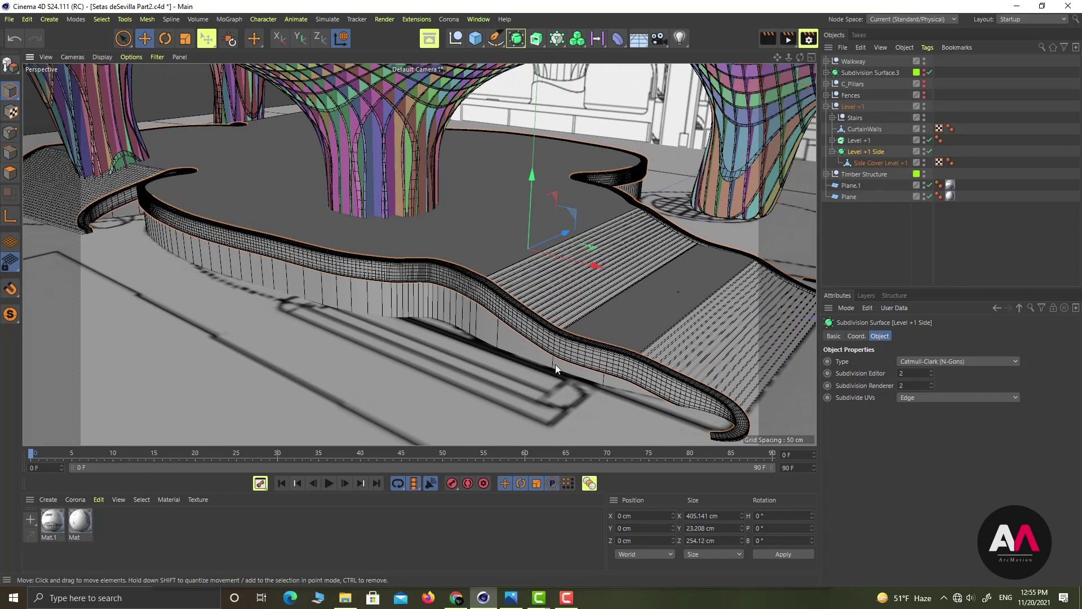
Select the CurtainWalls object in polygon mode and examine its wall faces beneath the platform's side cover
click(865, 130)
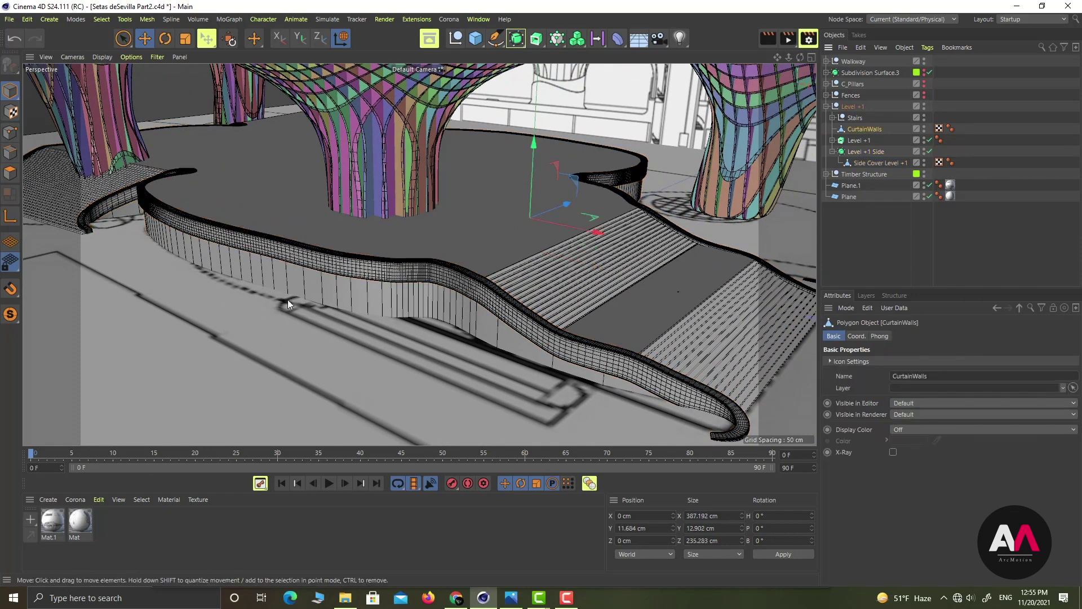
click(10, 173)
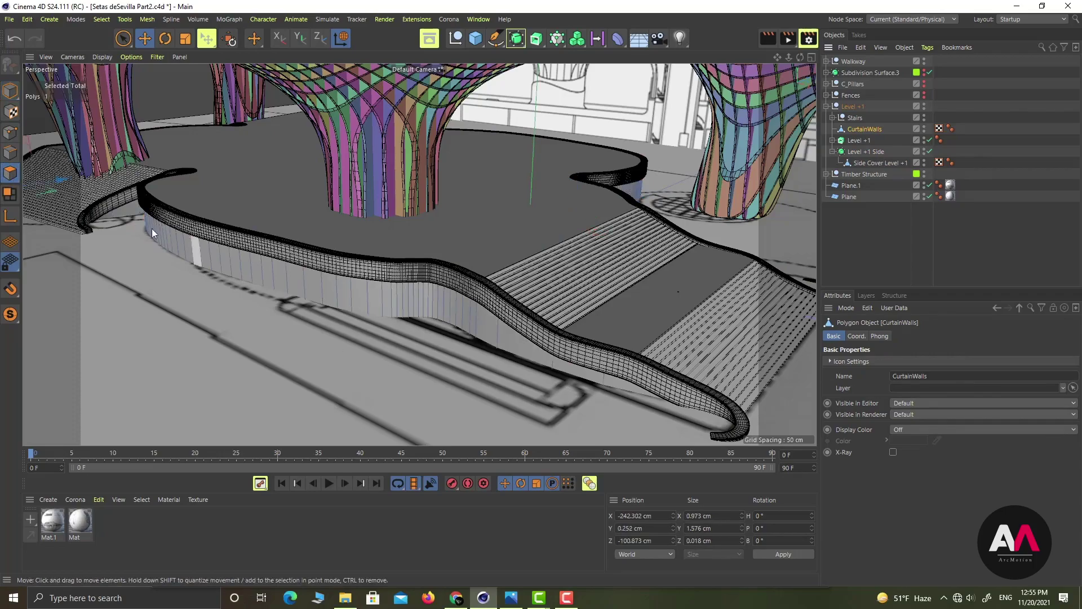
alt+drag(605, 218, 531, 263)
alt+right_drag(531, 262, 367, 300)
mouse_move(366, 300)
alt+mouse_down()
mouse_move(557, 343)
mouse_move(491, 345)
alt+mouse_up()
scroll(401, 357, up, 6)
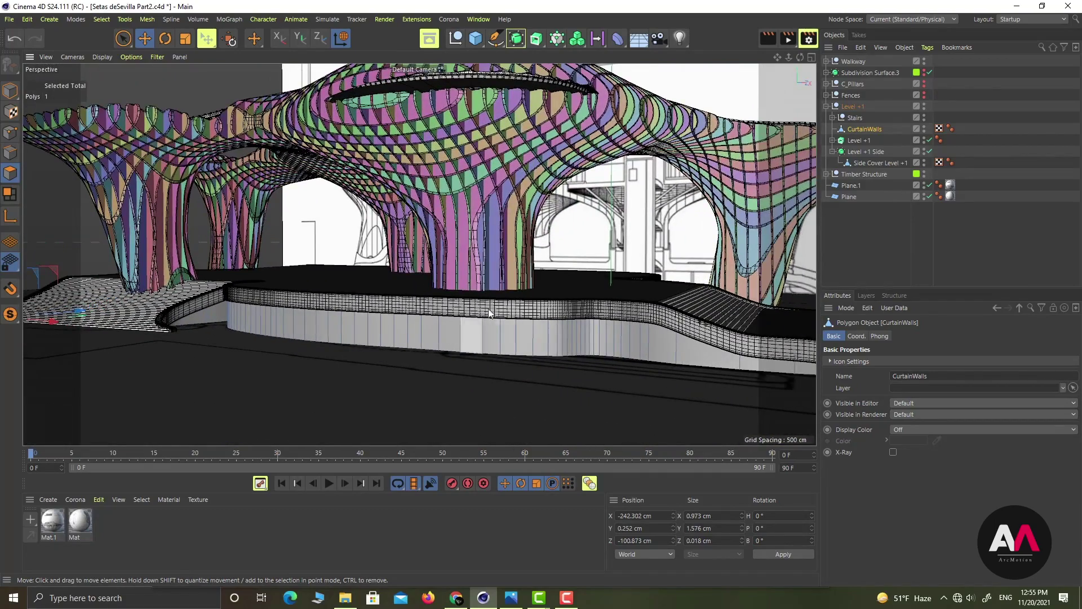
alt+drag(451, 302, 539, 274)
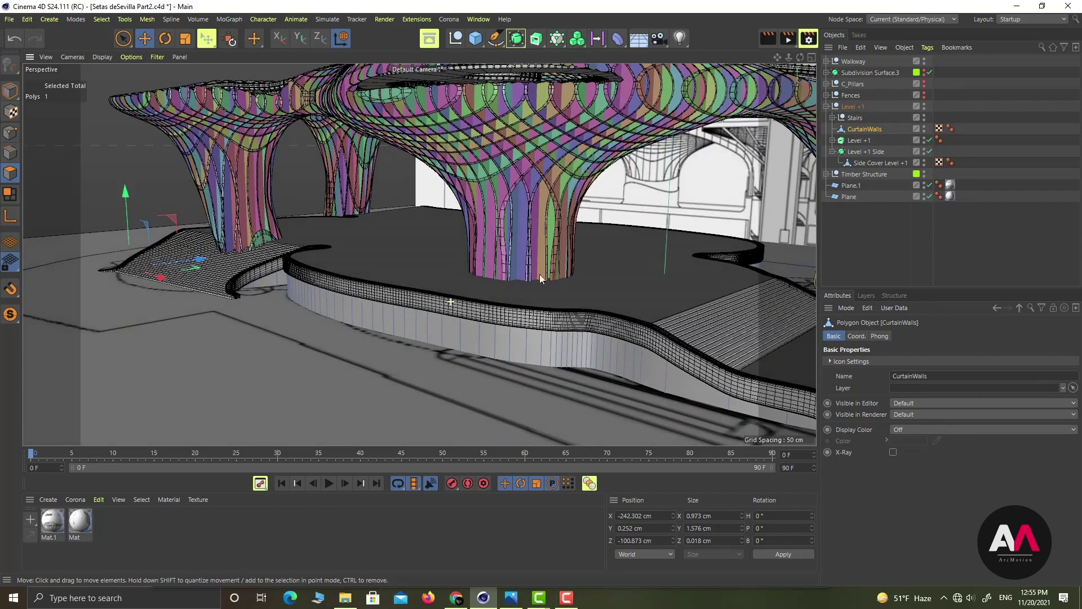
Collapse the Level +1 group and make the Fences group visible in the viewport
click(825, 106)
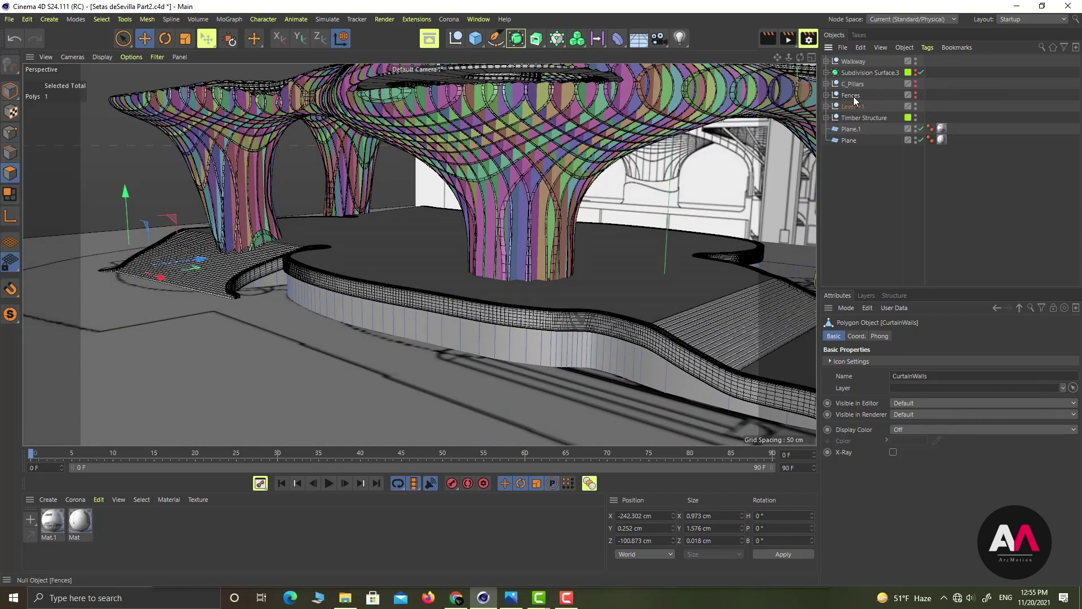
click(853, 96)
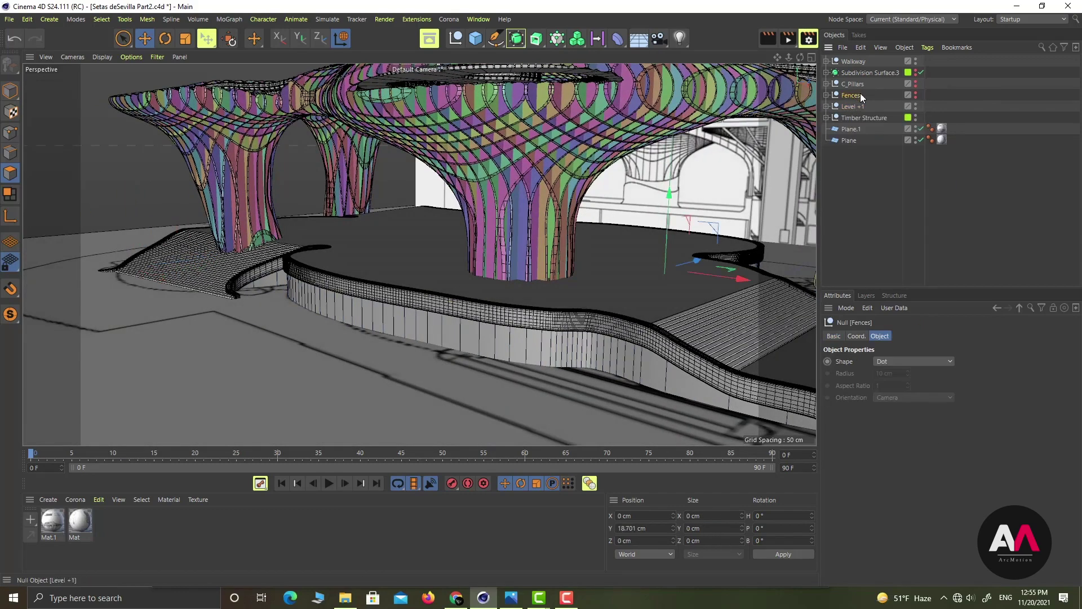
alt+click(916, 95)
Examine the fence rails and balusters along the platform and stairs, and inspect how the Fences group is organized
alt+drag(649, 241, 340, 388)
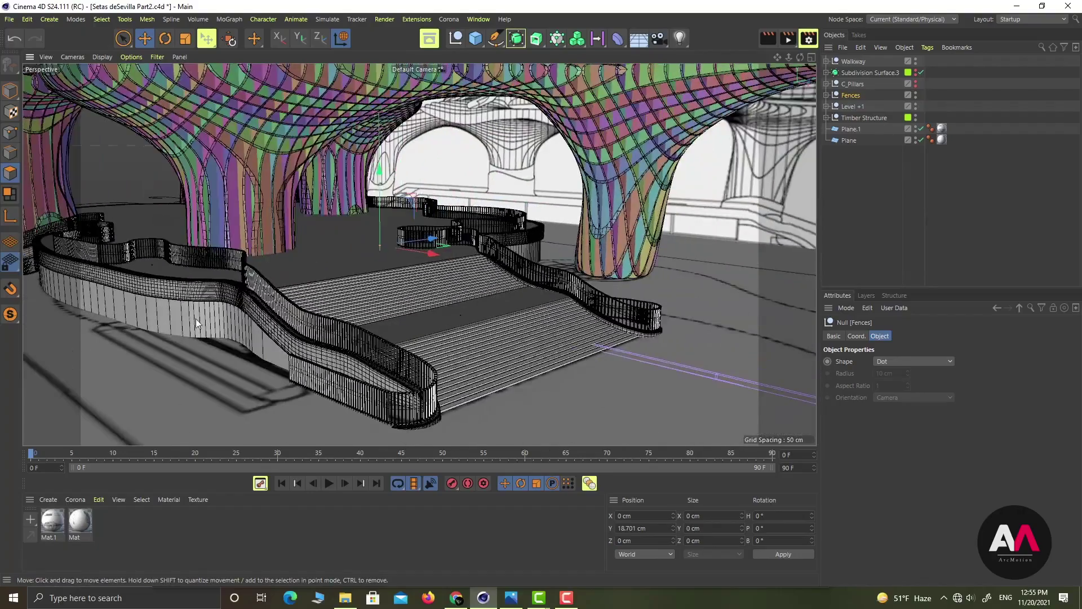
alt+right_drag(187, 308, 309, 277)
alt+drag(309, 277, 341, 282)
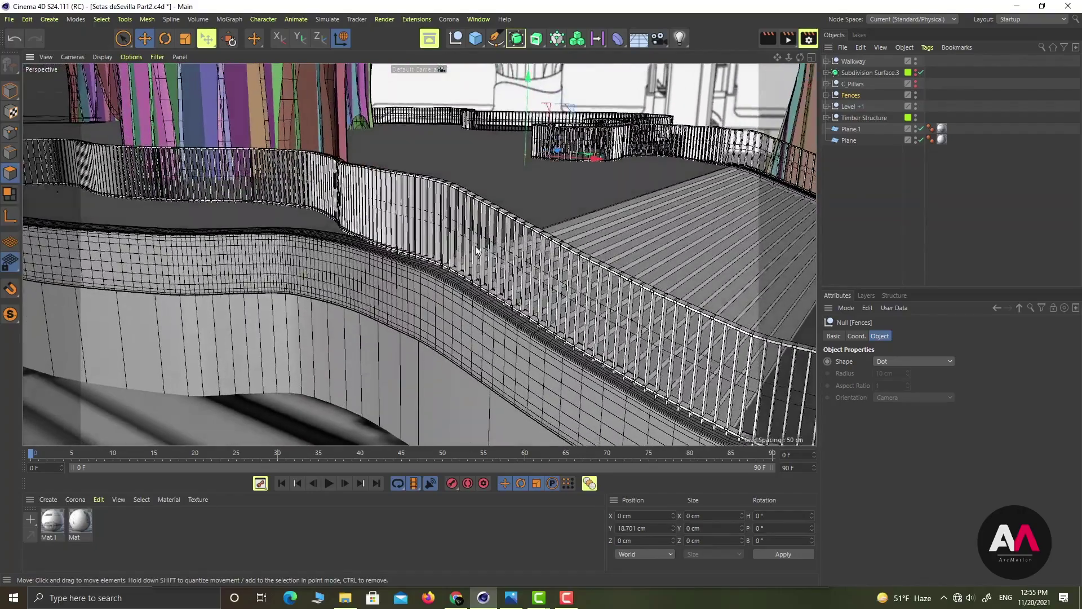
alt+drag(476, 251, 461, 261)
alt+drag(488, 315, 336, 60)
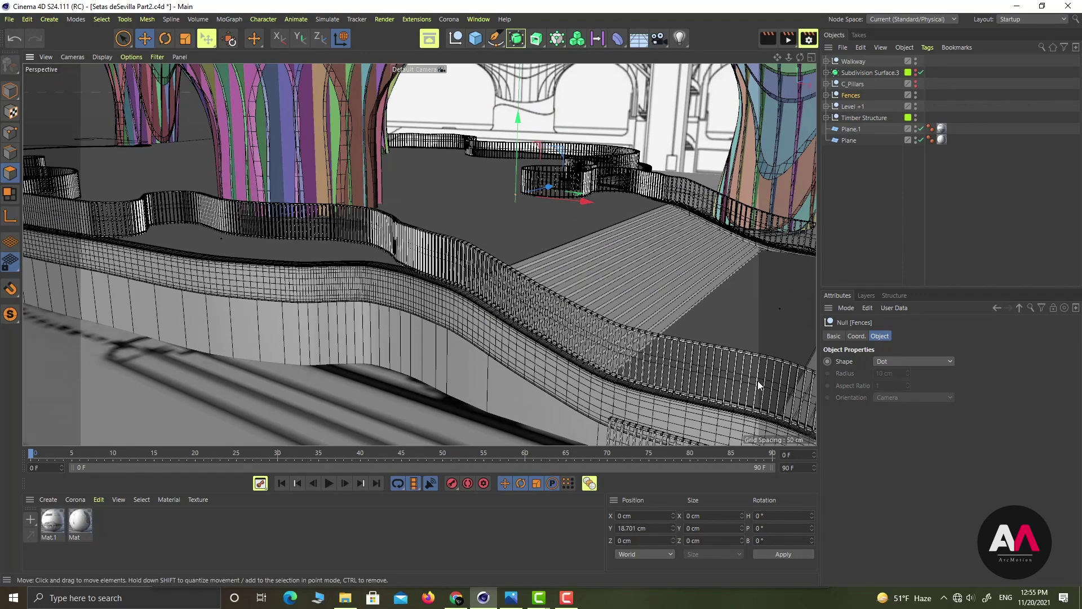
alt+drag(433, 169, 424, 205)
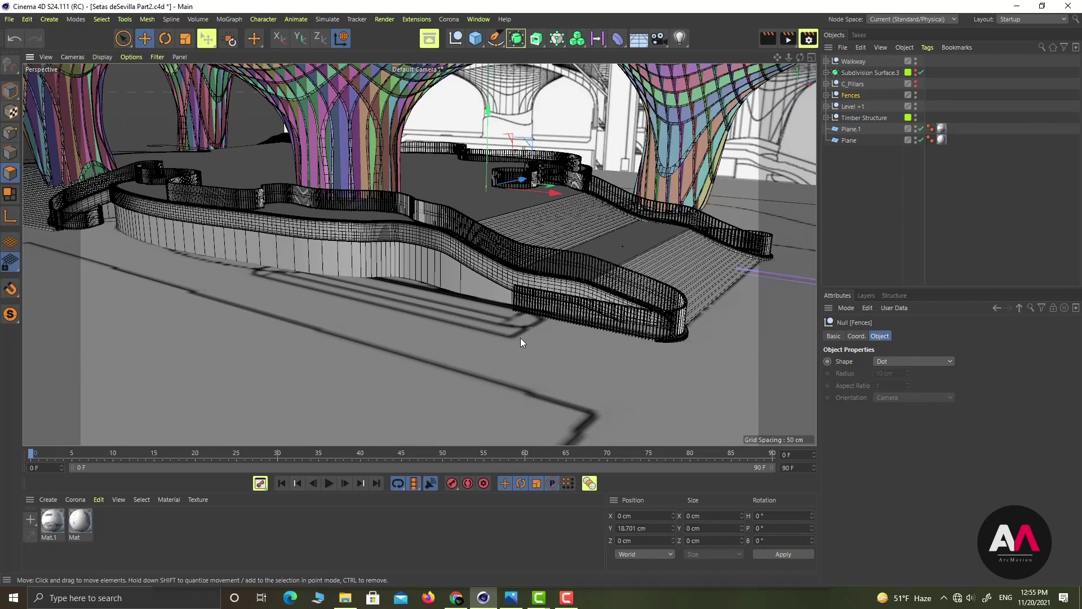
scroll(647, 320, up, 10)
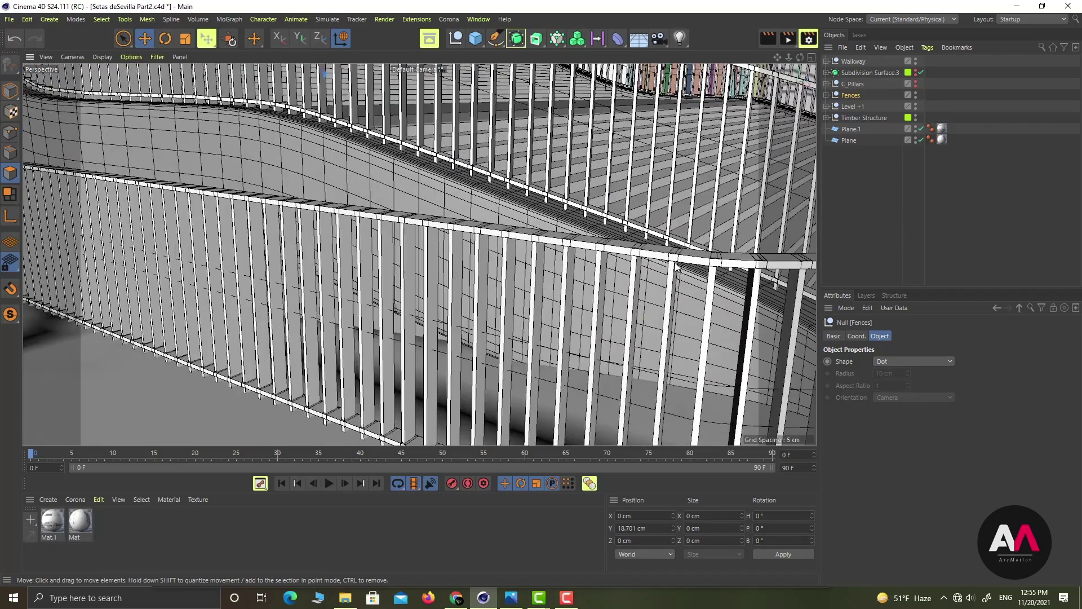
click(826, 95)
click(839, 117)
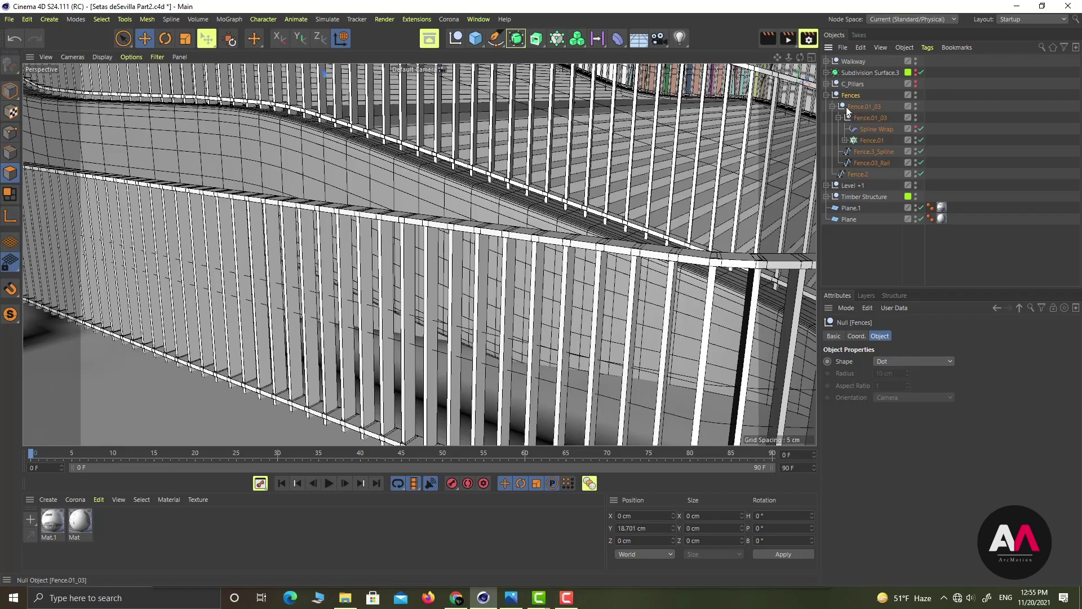
click(833, 106)
click(827, 95)
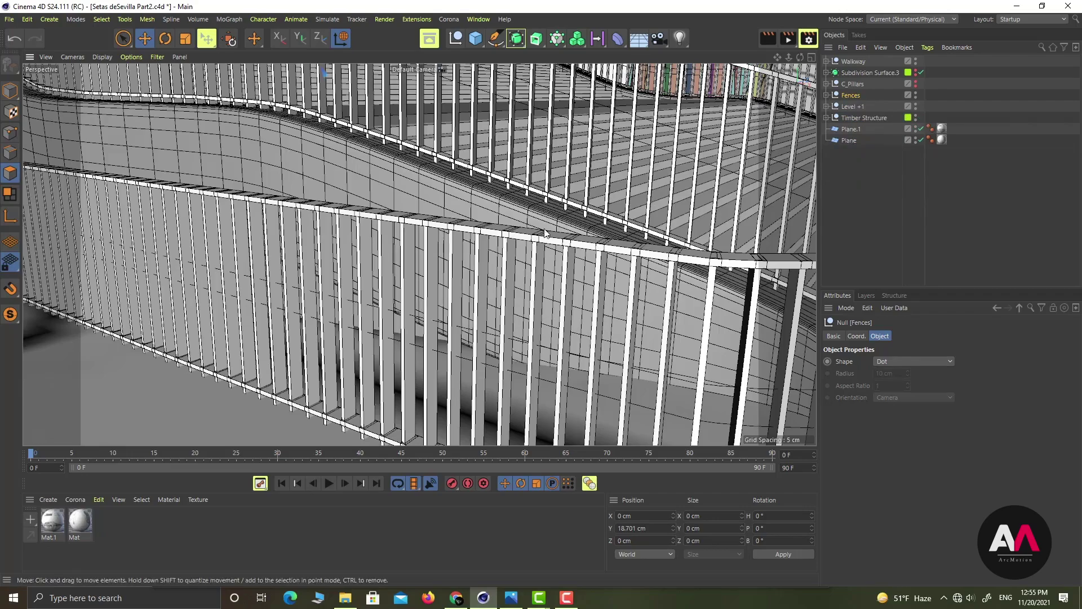
Examine the platform edge without railings and the spline running above it
scroll(388, 272, down, 5)
alt+middle_drag(415, 200, 520, 335)
alt+drag(398, 230, 550, 226)
scroll(508, 236, down, 8)
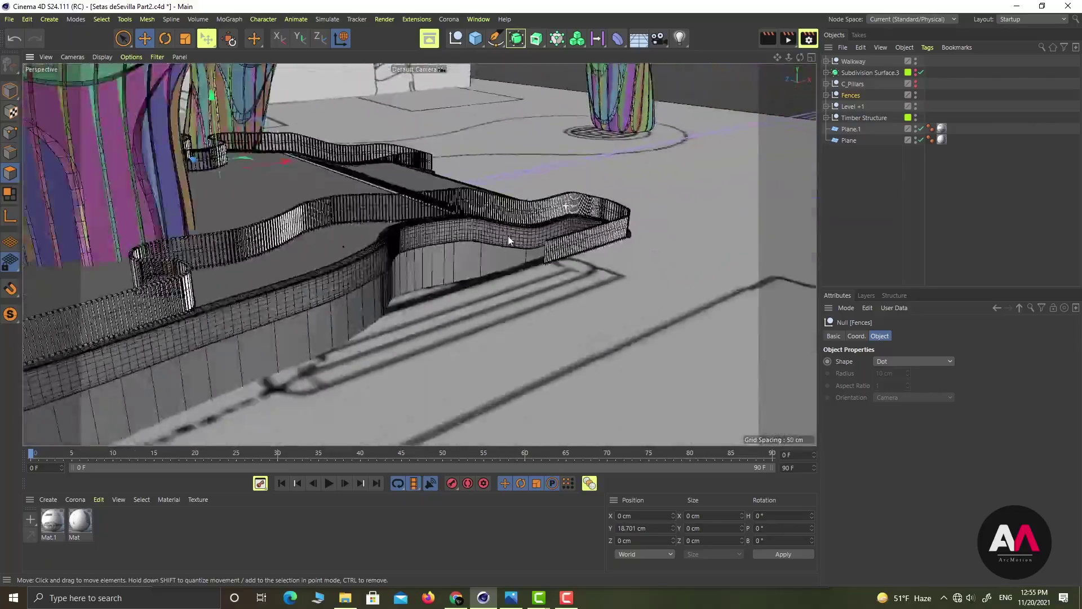
alt+drag(420, 255, 724, 201)
scroll(461, 293, up, 10)
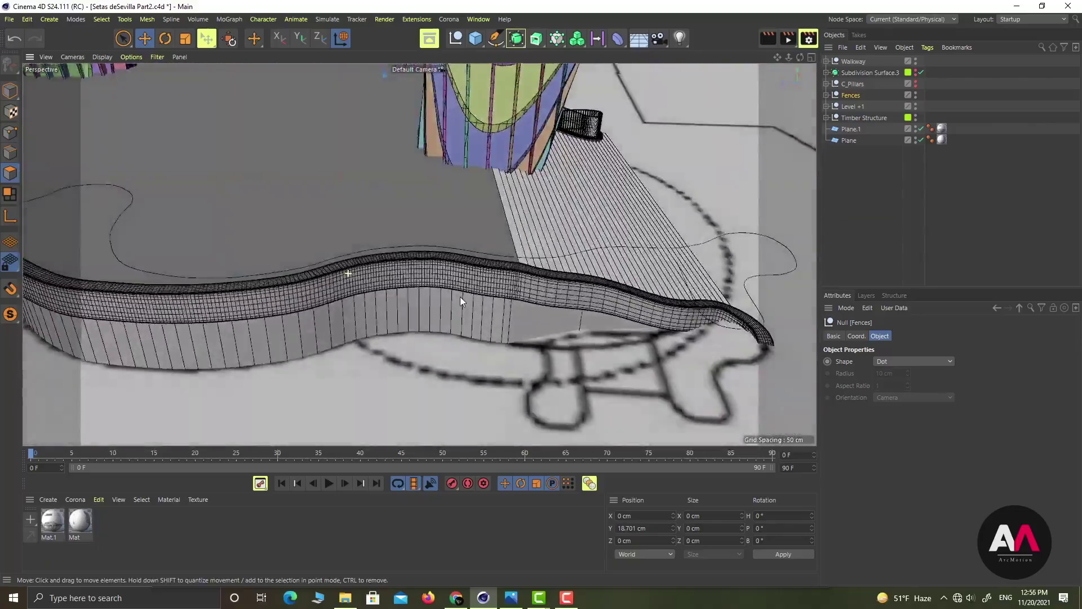
alt+drag(460, 298, 548, 260)
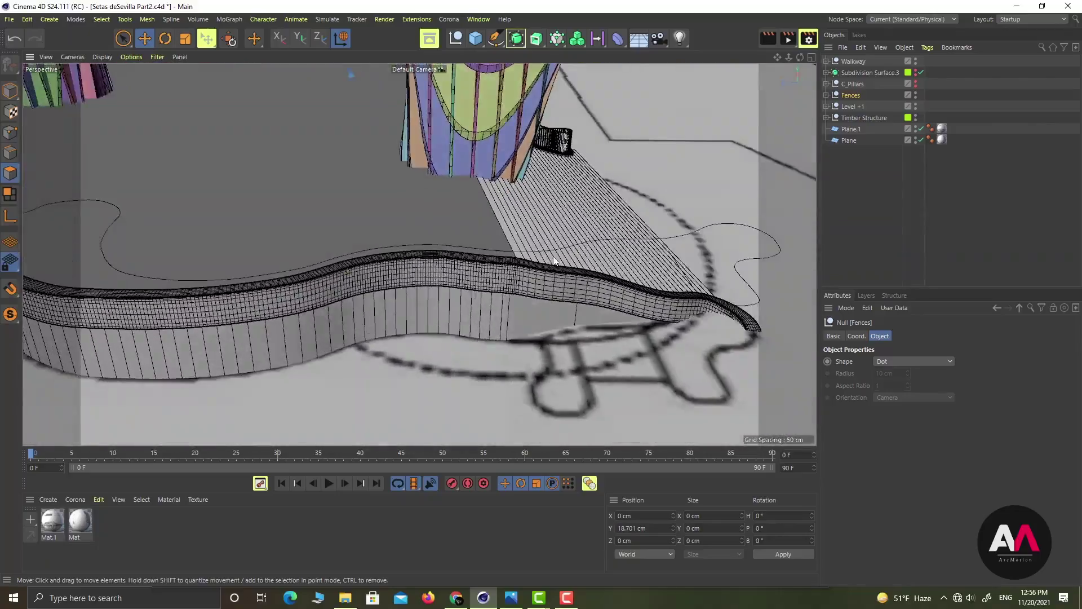
scroll(548, 259, down, 8)
alt+drag(395, 271, 669, 169)
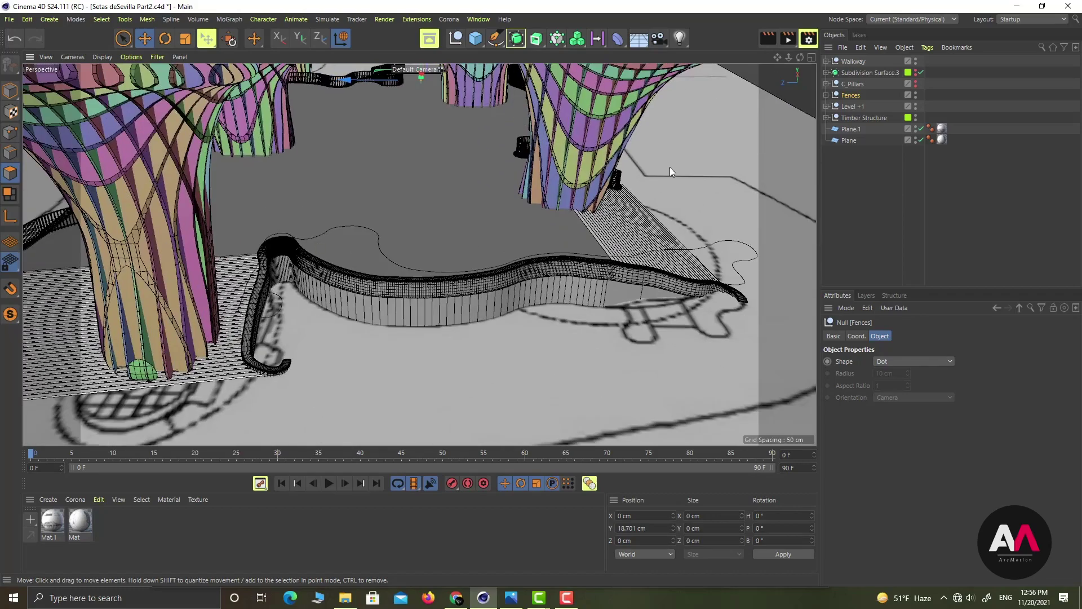
Select the Fence.2 spline inside the Fences group and switch to editing its points
click(826, 94)
click(857, 117)
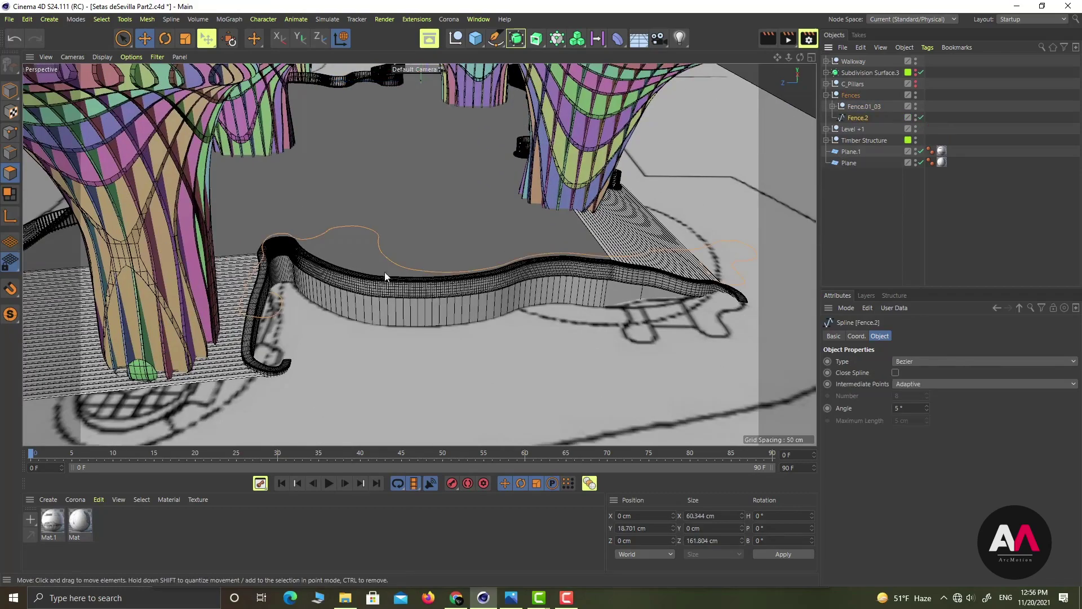
alt+drag(460, 258, 311, 276)
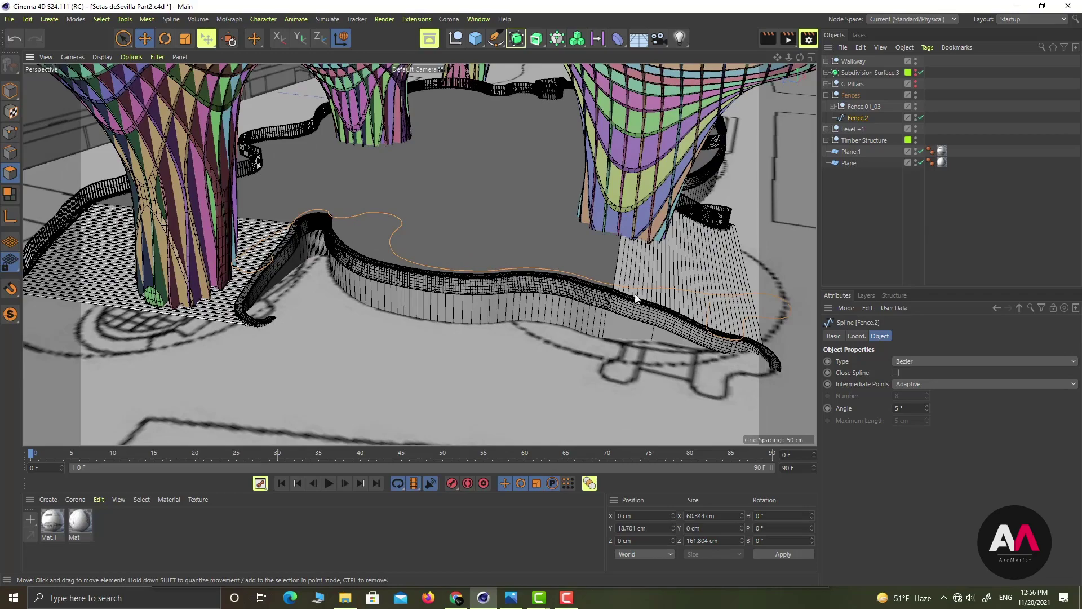
alt+drag(636, 299, 563, 271)
click(13, 133)
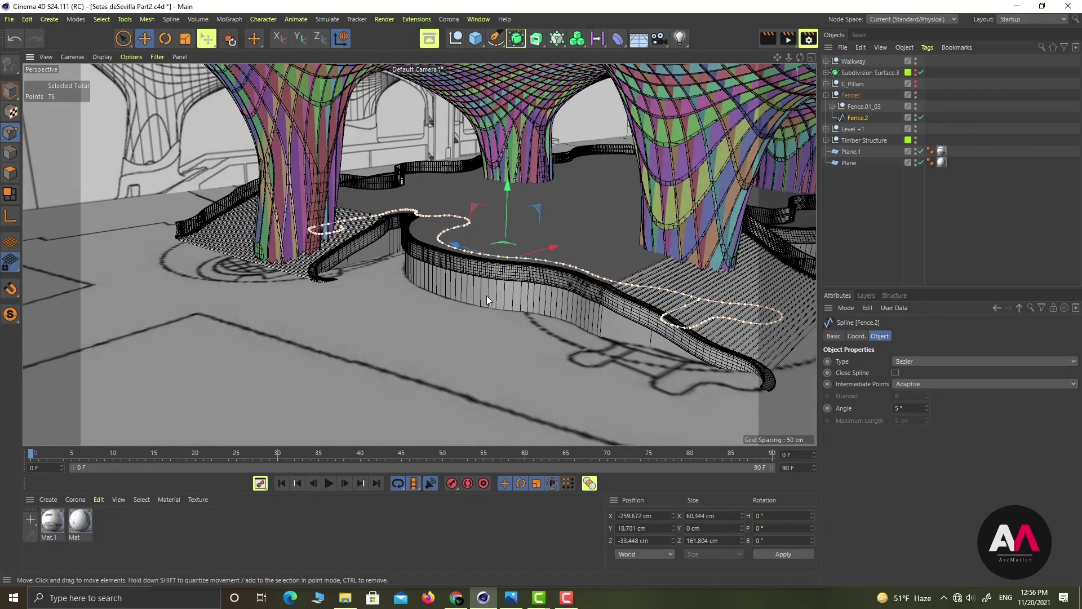
Try to project the Fence.2 spline points onto the geometry below using the Project tool in XZ Plane mode, and undo the projection
right_click(580, 178)
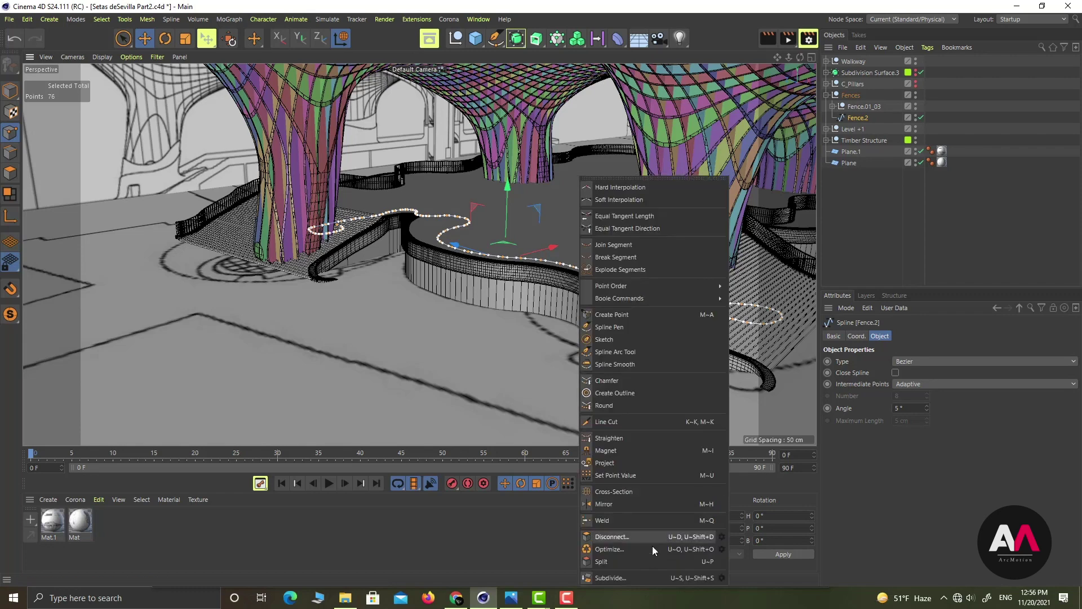
click(615, 464)
click(834, 337)
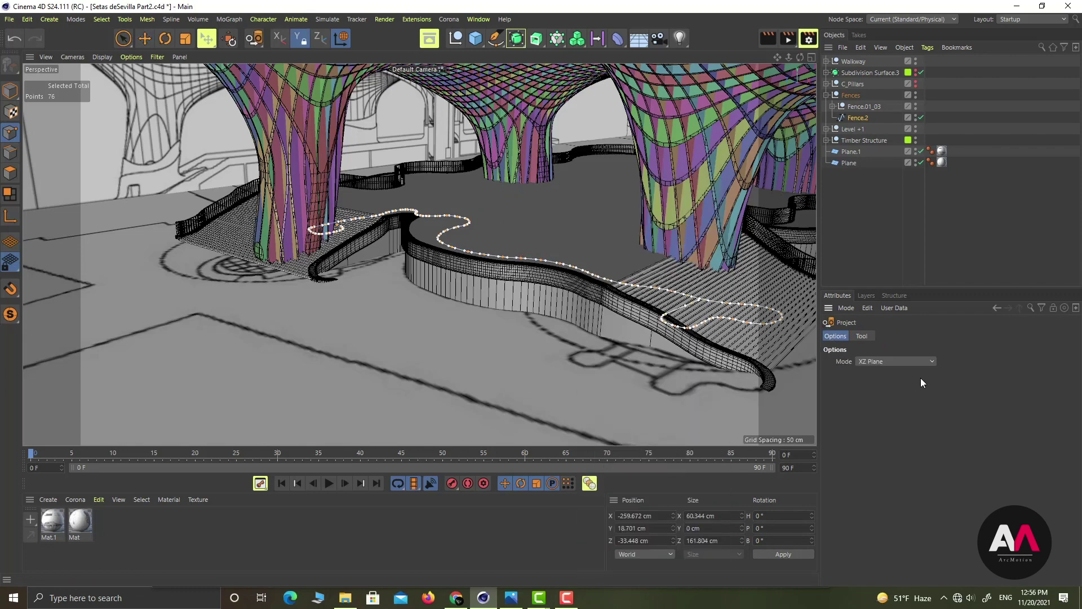
click(862, 336)
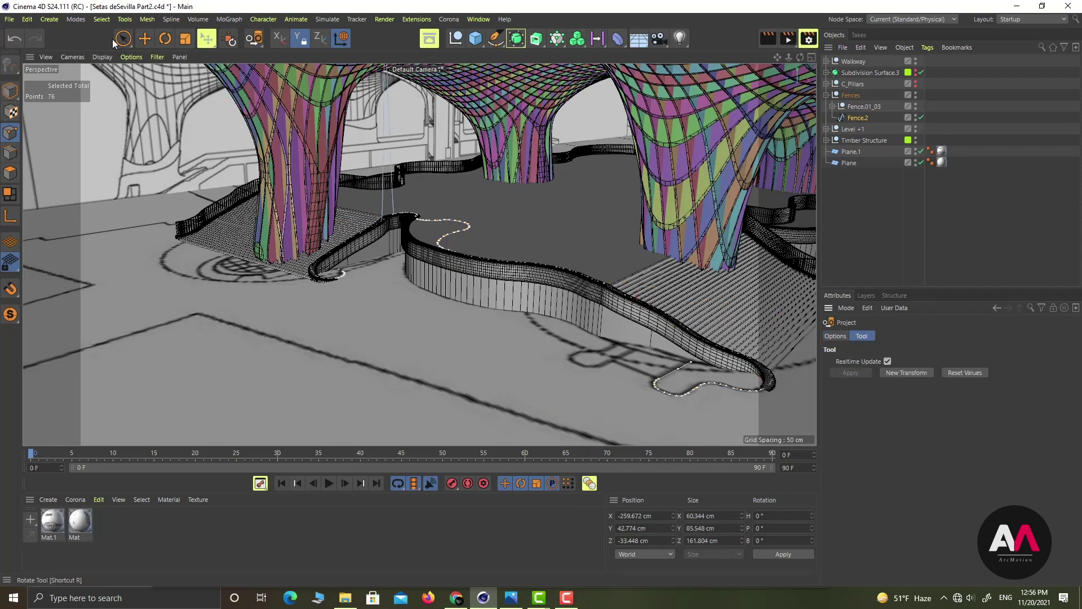
click(10, 39)
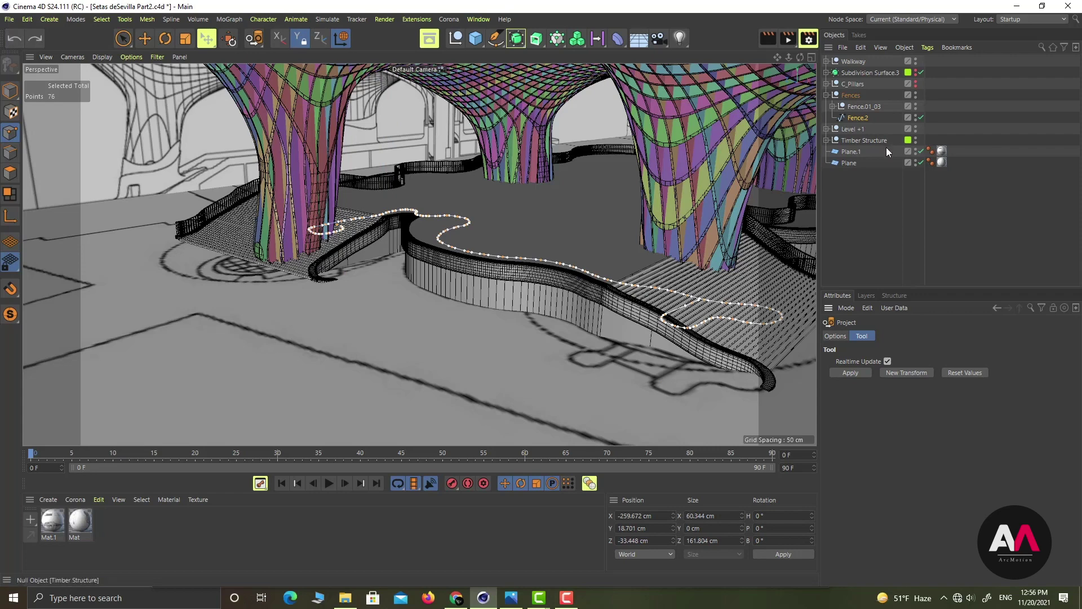
Hide the Timber Structure group so that it does not obstruct projecting the Fence.2 spline
click(916, 138)
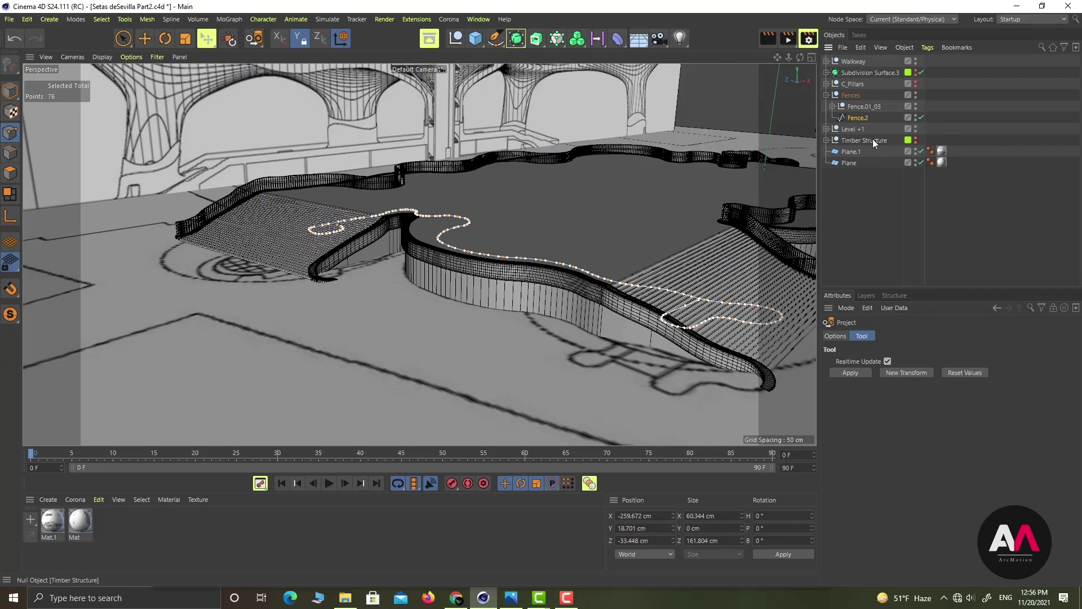
alt+click(916, 60)
alt+right_drag(530, 271, 418, 297)
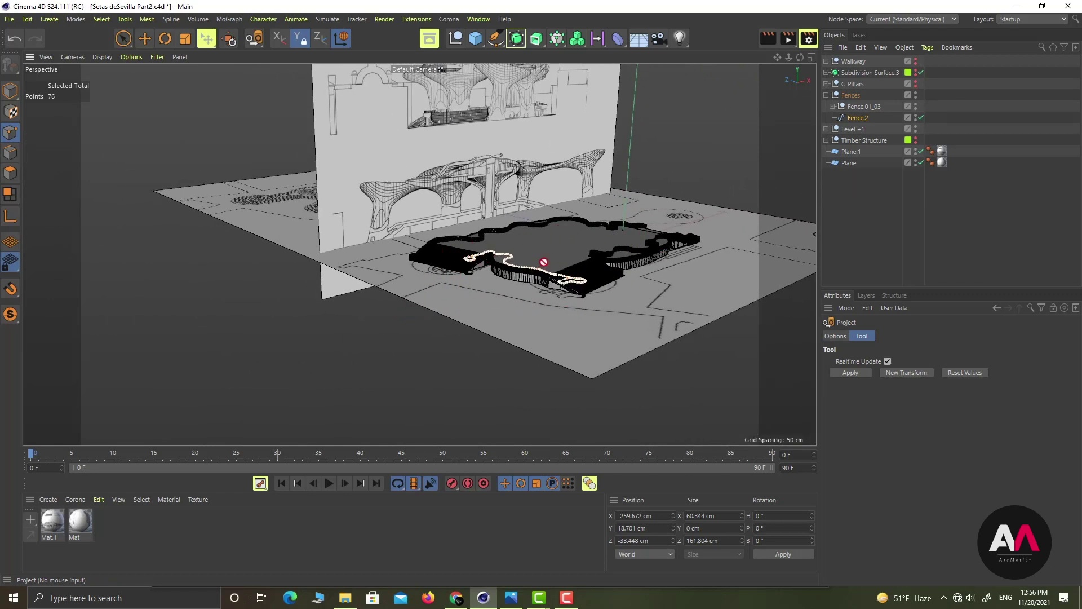
Project the Fence.2 spline points onto the platform and stairs with the Project tool, and check the curve along both stairs
alt+right_drag(545, 262, 645, 236)
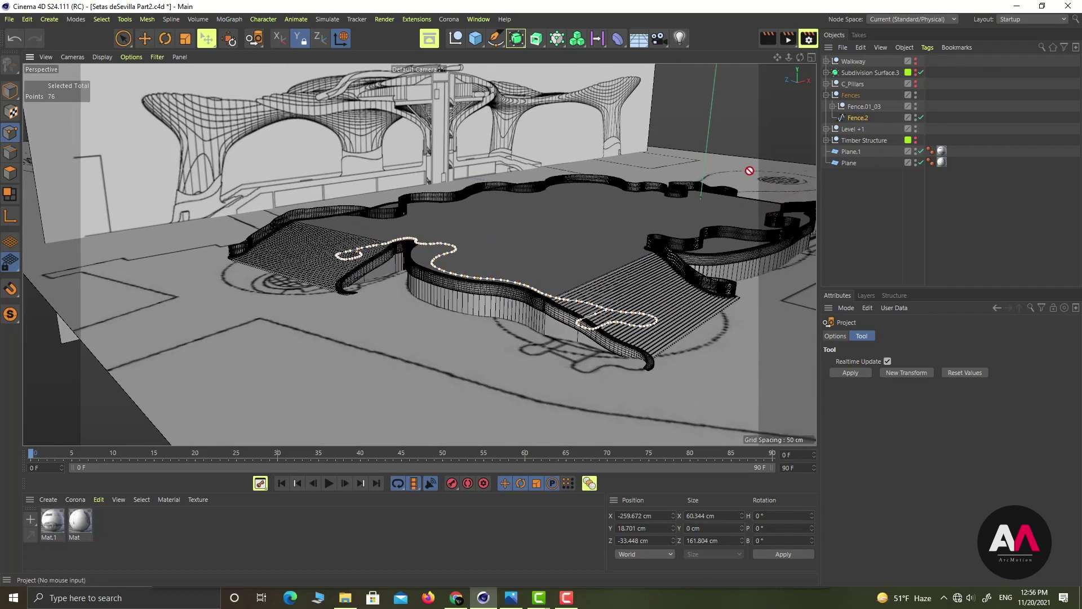
right_click(692, 173)
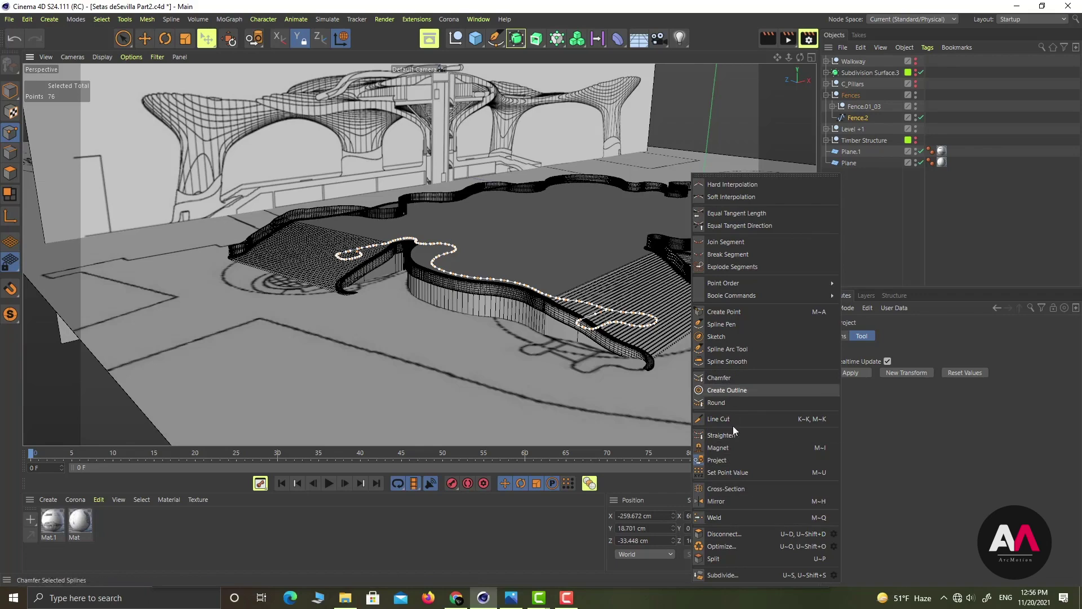
click(722, 461)
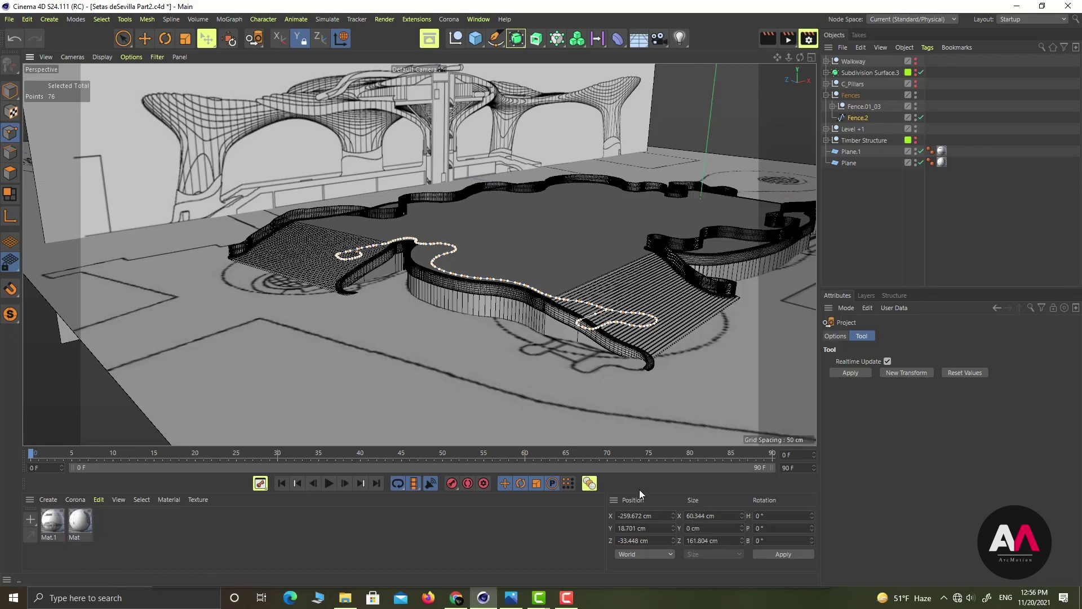
click(865, 374)
scroll(660, 397, up, 4)
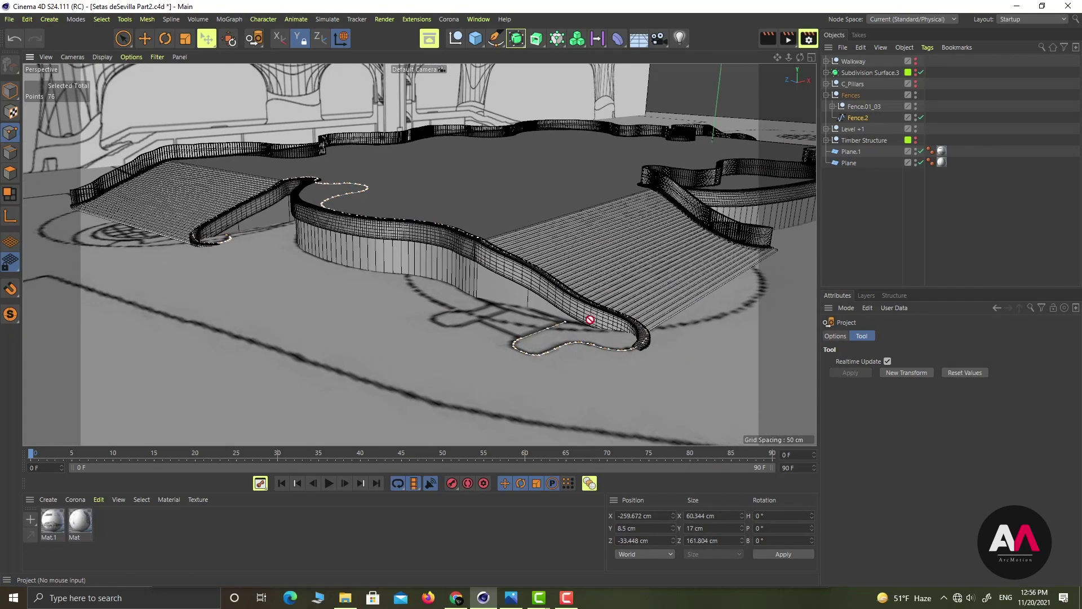
scroll(553, 277, up, 2)
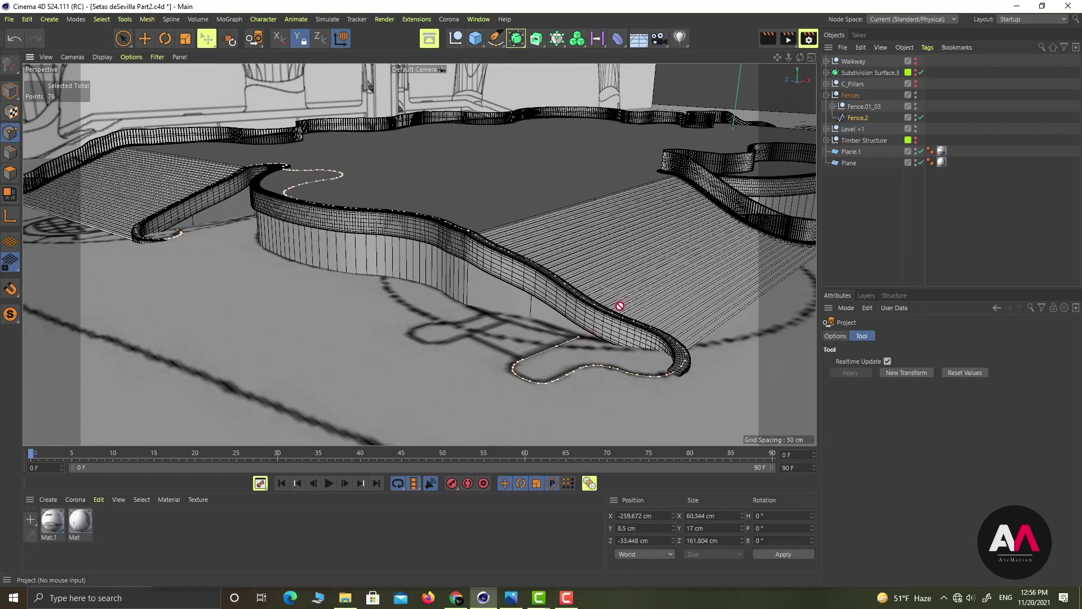
scroll(357, 234, down, 3)
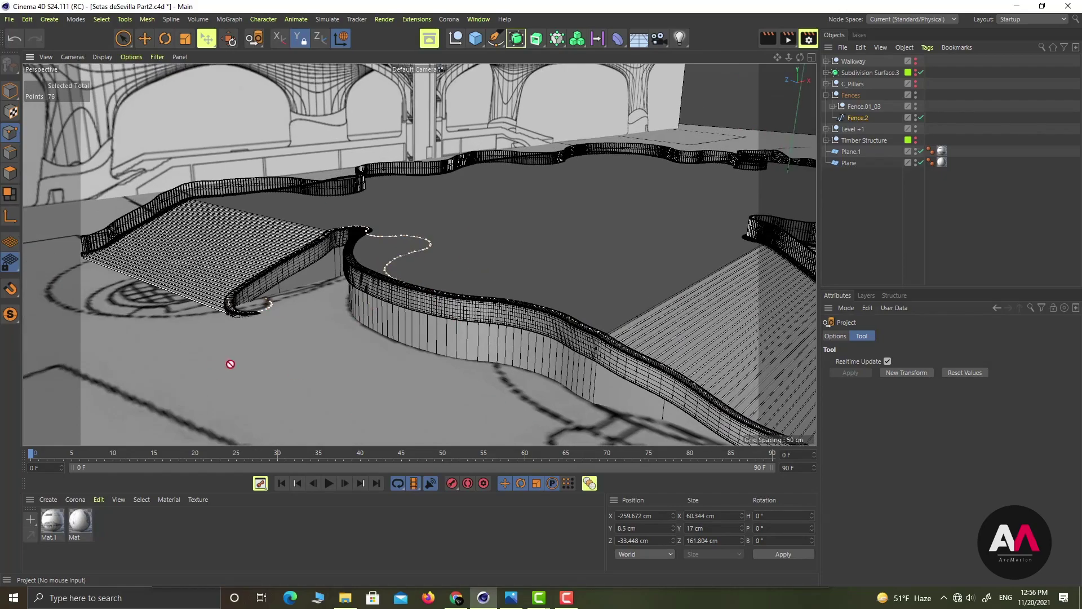
scroll(327, 246, up, 3)
alt+drag(384, 232, 430, 273)
scroll(384, 233, down, 3)
scroll(489, 295, up, 2)
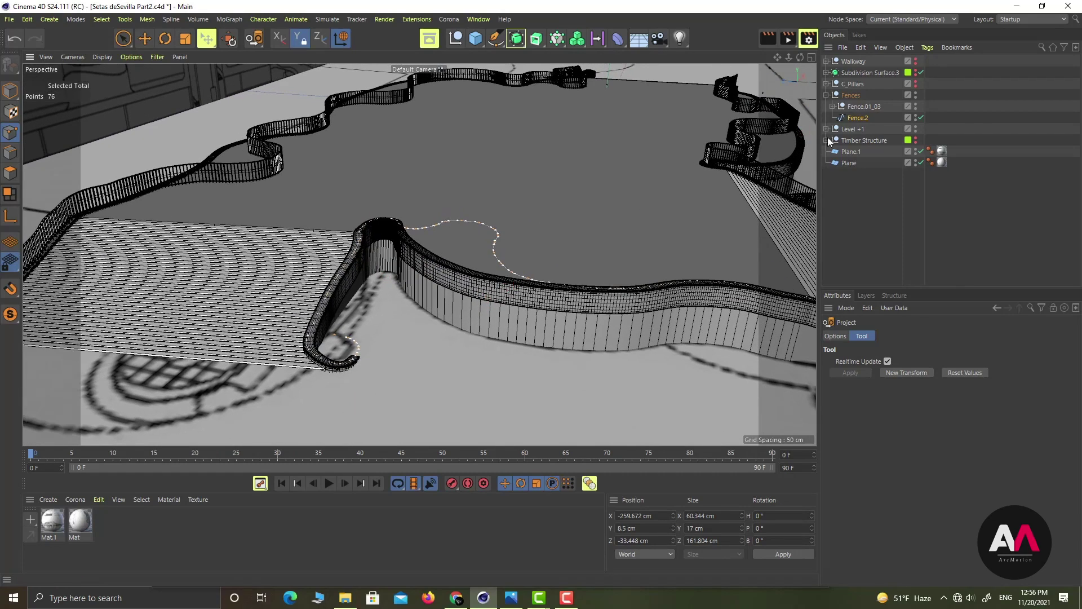
Duplicate the Fence.2 spline as a child of itself and rename the copy Fence_Rail
click(833, 106)
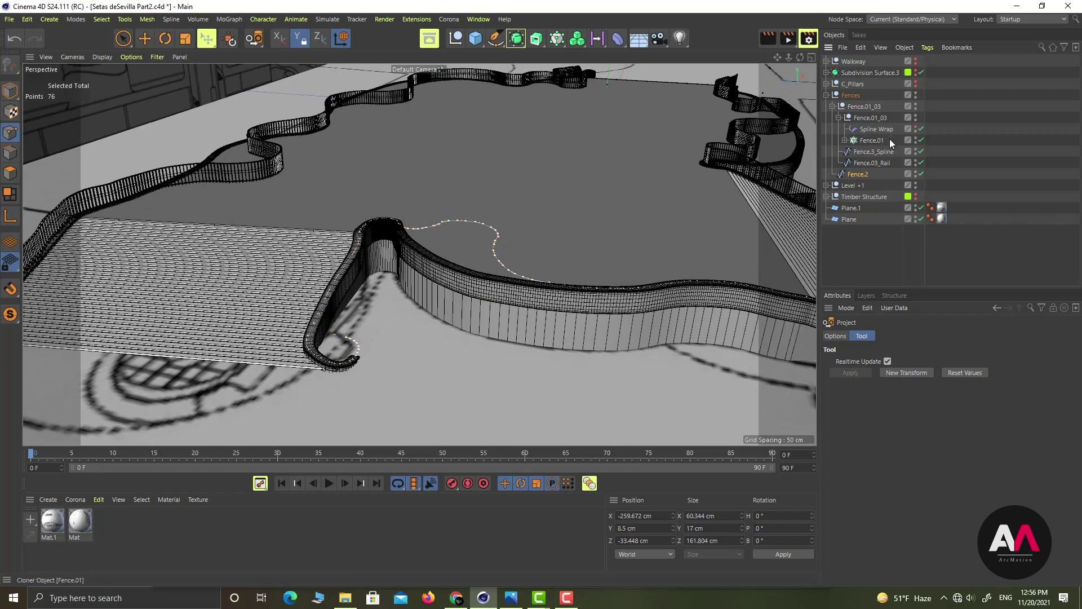
click(866, 175)
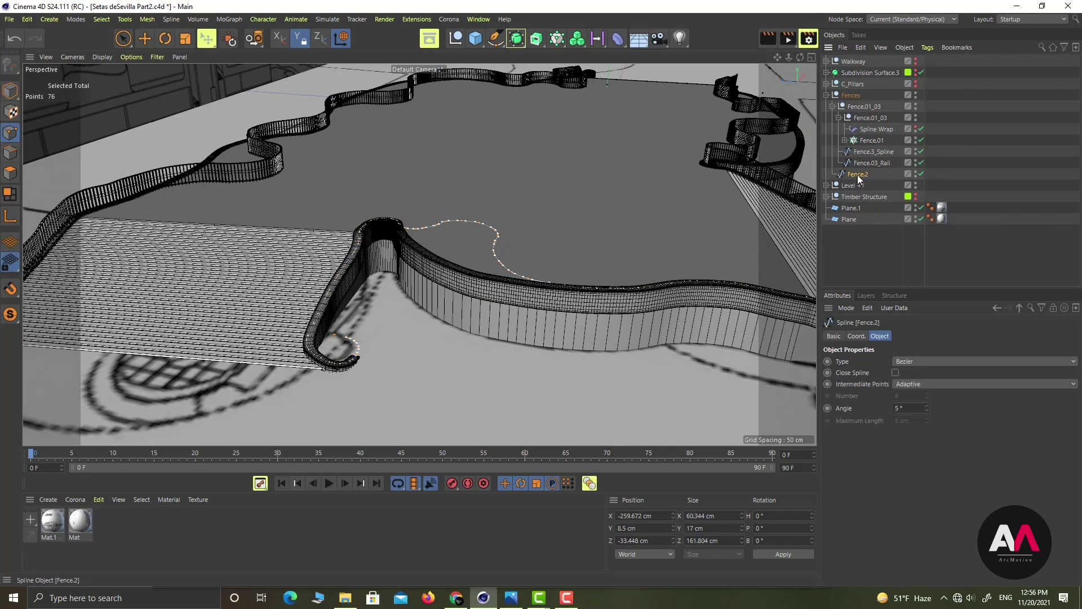
ctrl+drag(858, 175, 861, 179)
double_click(879, 186)
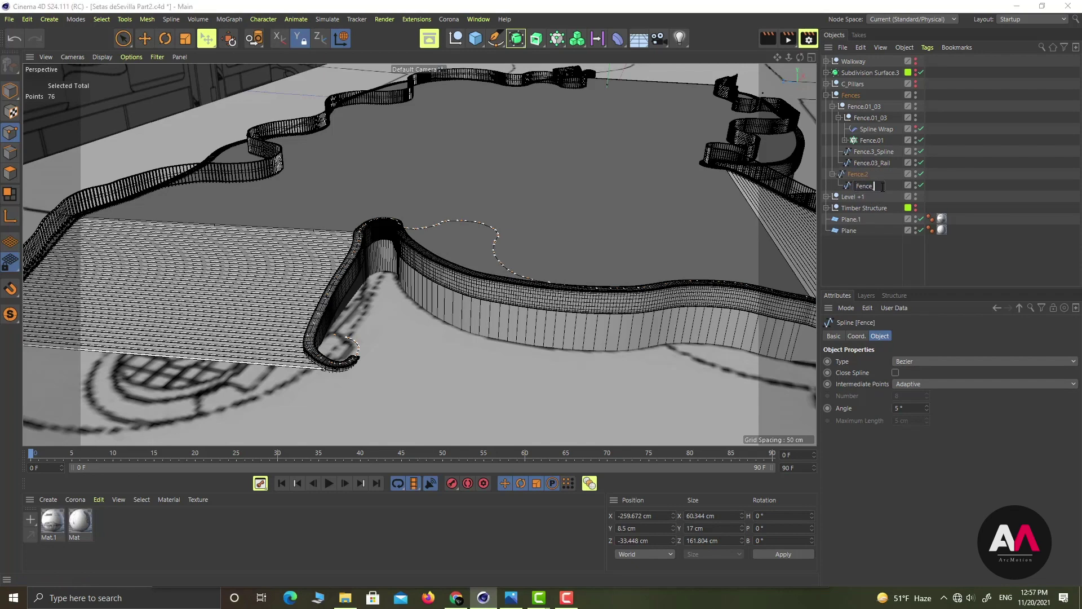
key(Return)
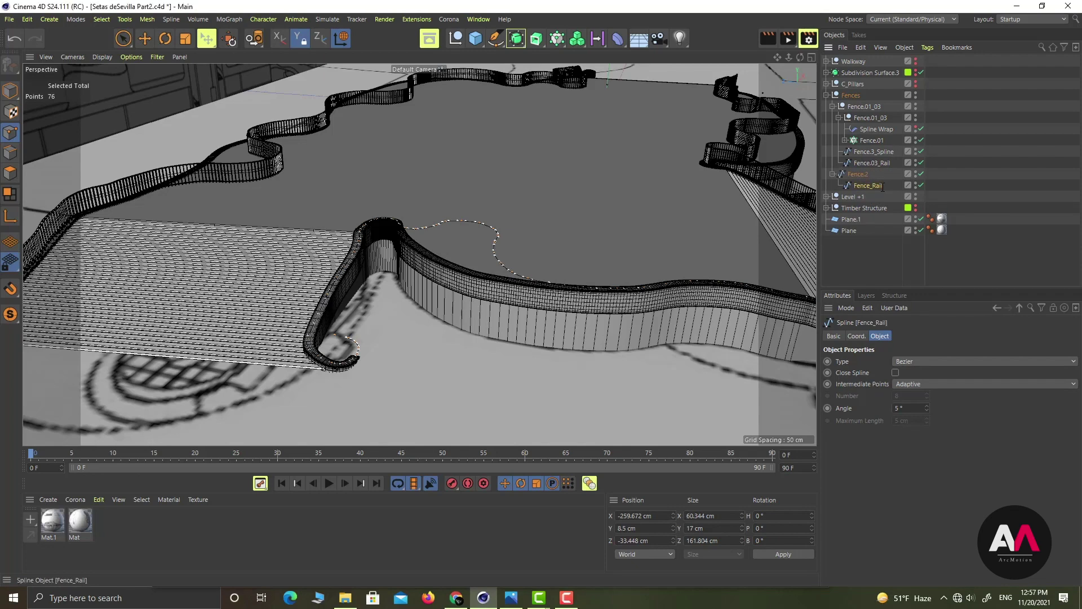
Switch to model mode and raise the Fence_Rail spline above Fence.2 to a Y position of about 21.55 cm
key(e)
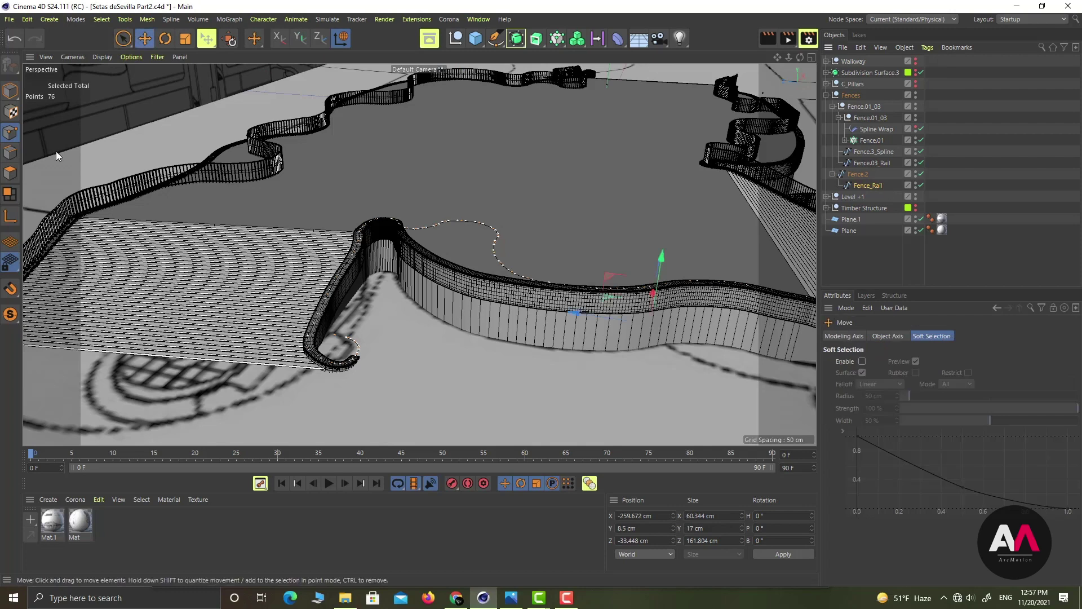
click(11, 98)
drag(609, 85, 607, 69)
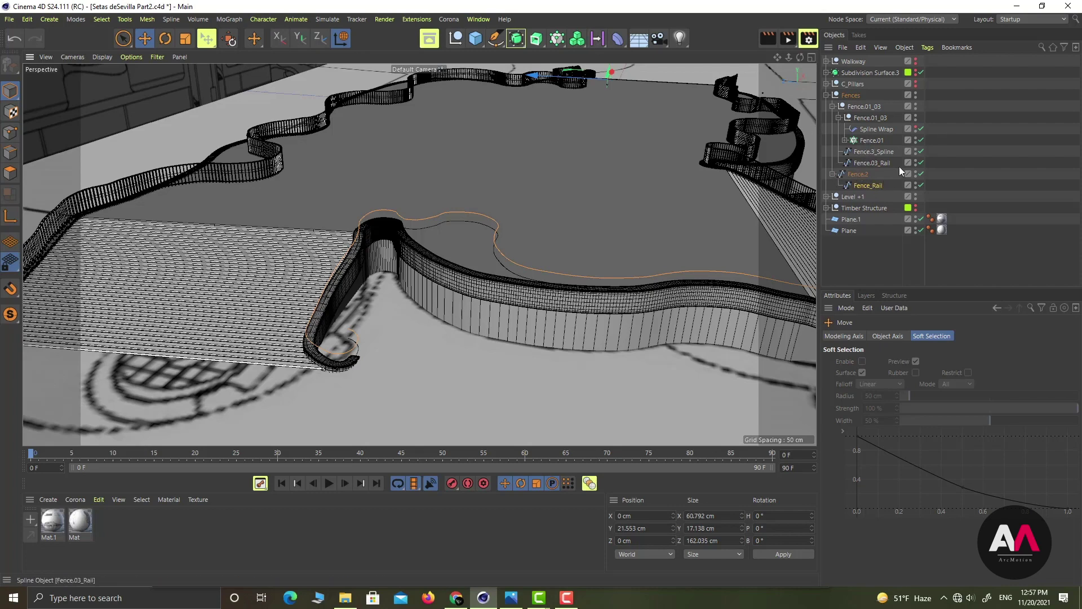
Place the Fence.2 spline with its rail under a parent null and rename the null Fence.01
click(857, 174)
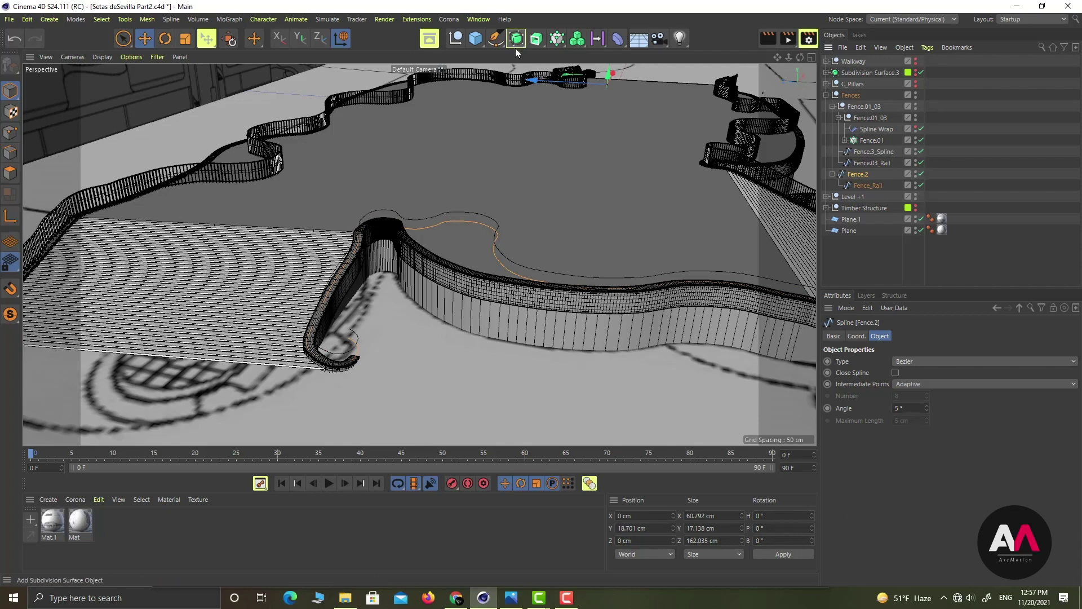
alt+click(455, 38)
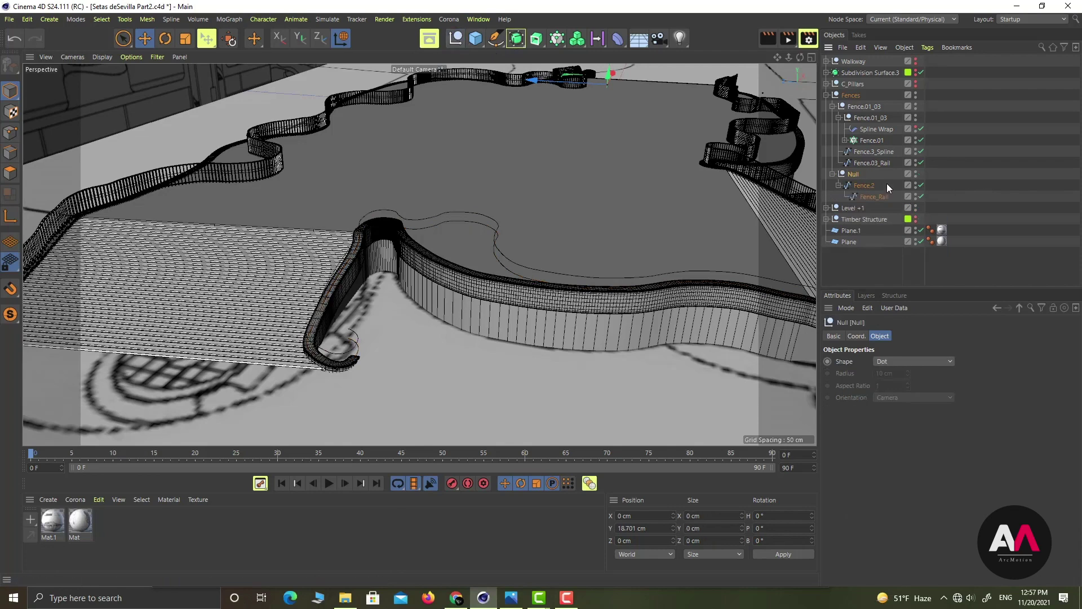
double_click(854, 175)
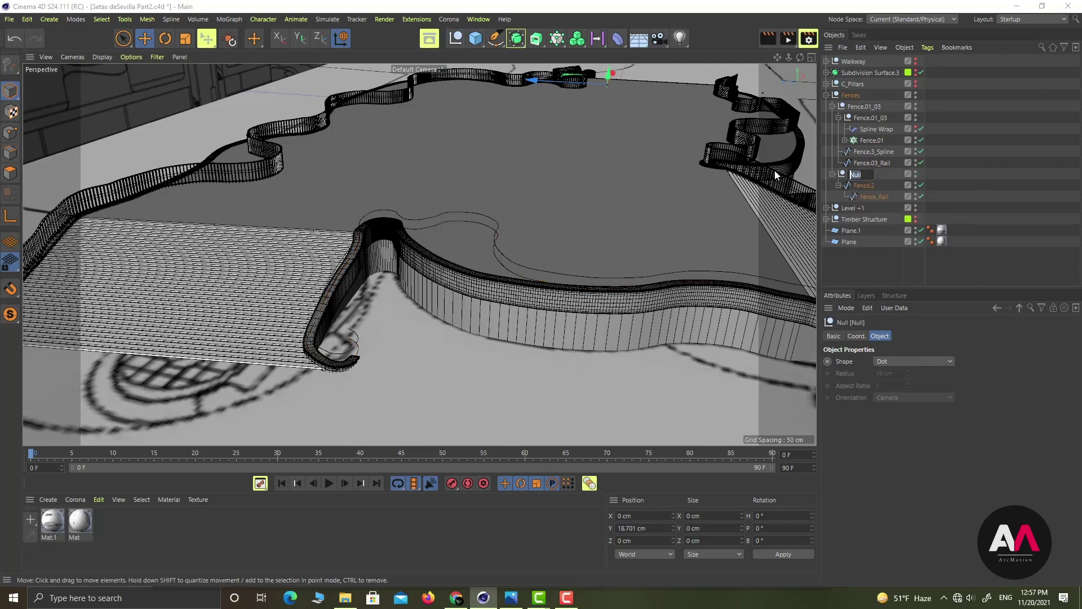
text(Fence.01)
key(Return)
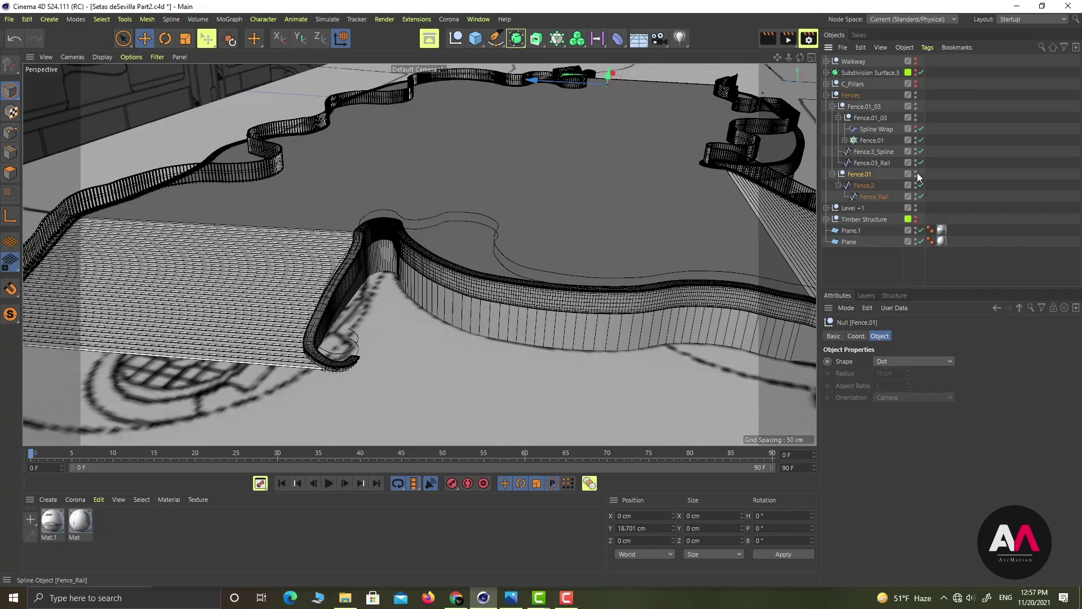
Add a Spline Wrap deformer as a child of the new Fence.01 null
click(871, 130)
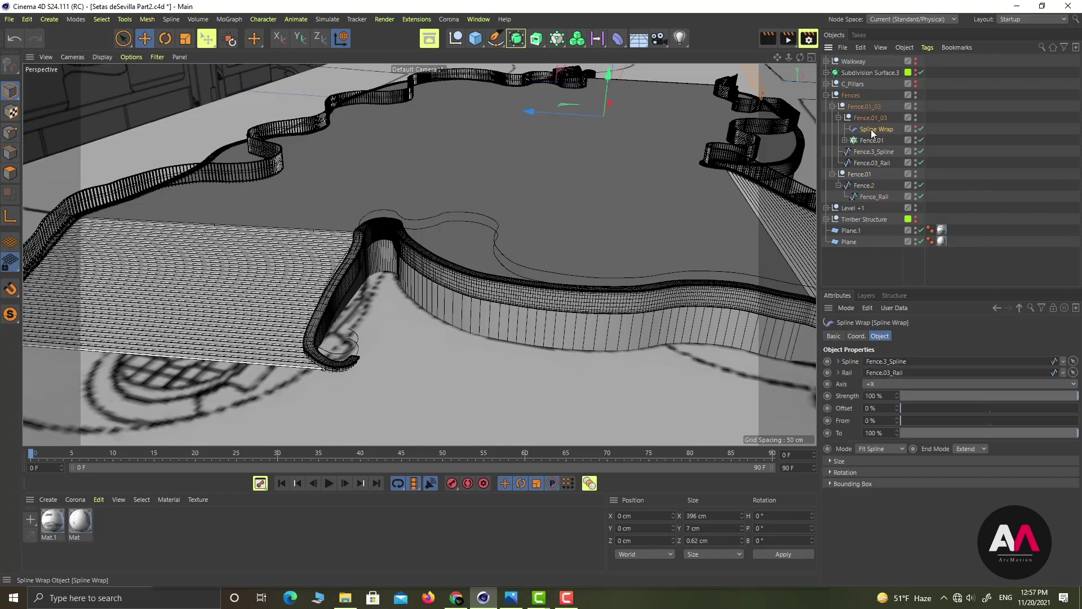
mouse_move(871, 128)
mouse_down()
mouse_move(879, 143)
mouse_move(855, 179)
mouse_move(878, 127)
mouse_up()
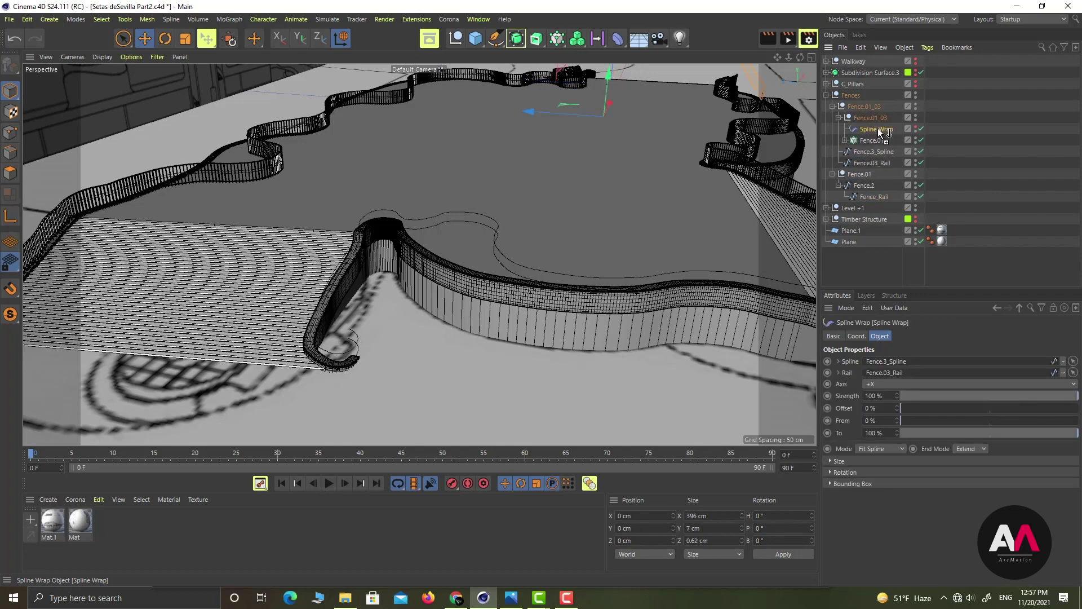
click(859, 173)
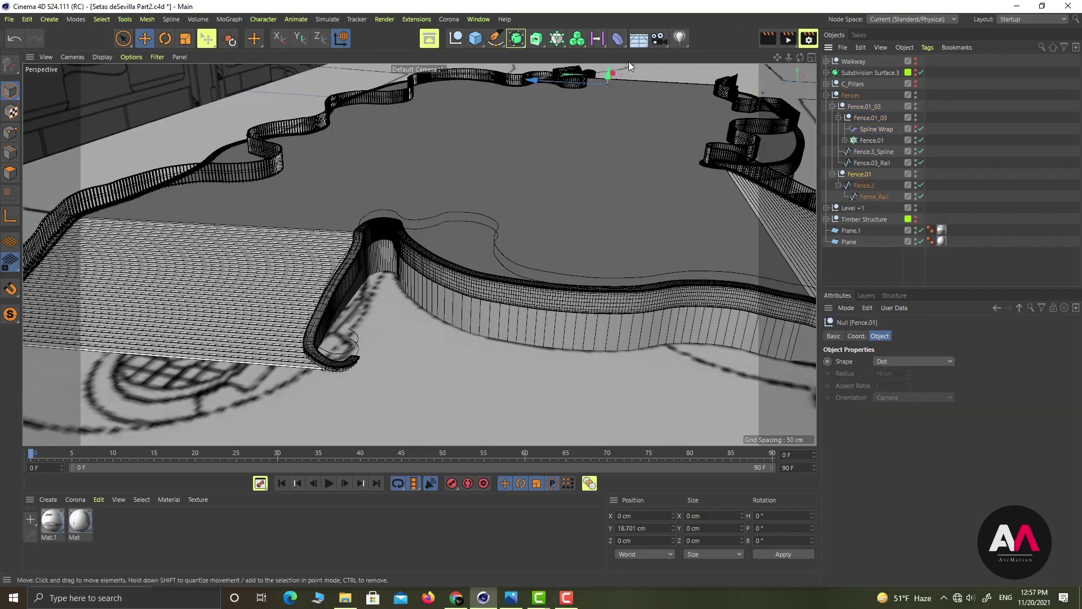
click(618, 39)
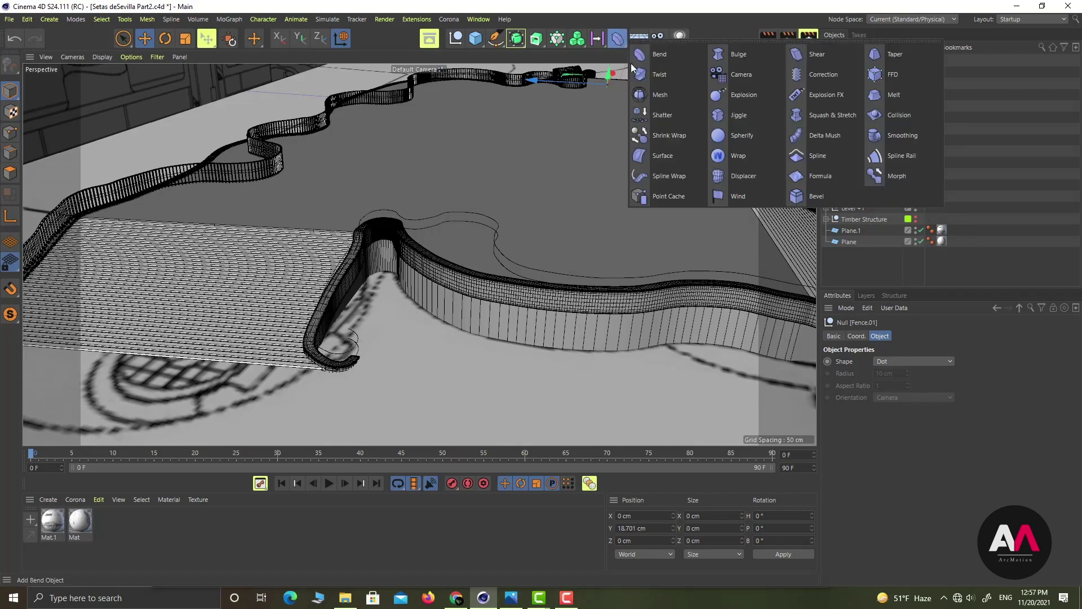
click(667, 177)
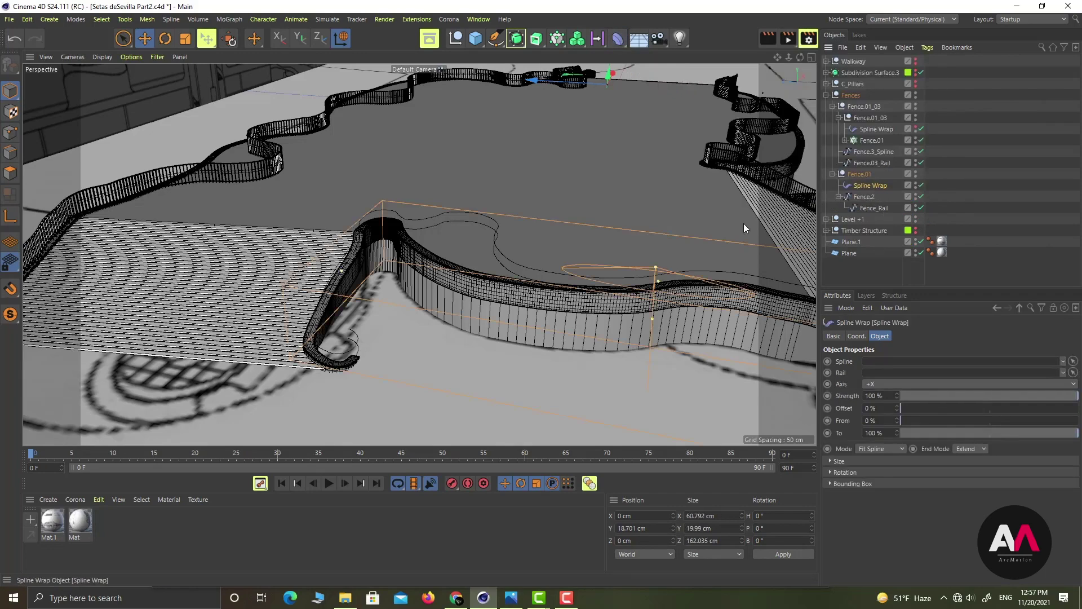
Copy the Fence.01 cloner from the Fence.01_03 group into the new Fence.01 null
scroll(396, 246, down, 5)
alt+drag(553, 280, 518, 299)
drag(869, 143, 863, 193)
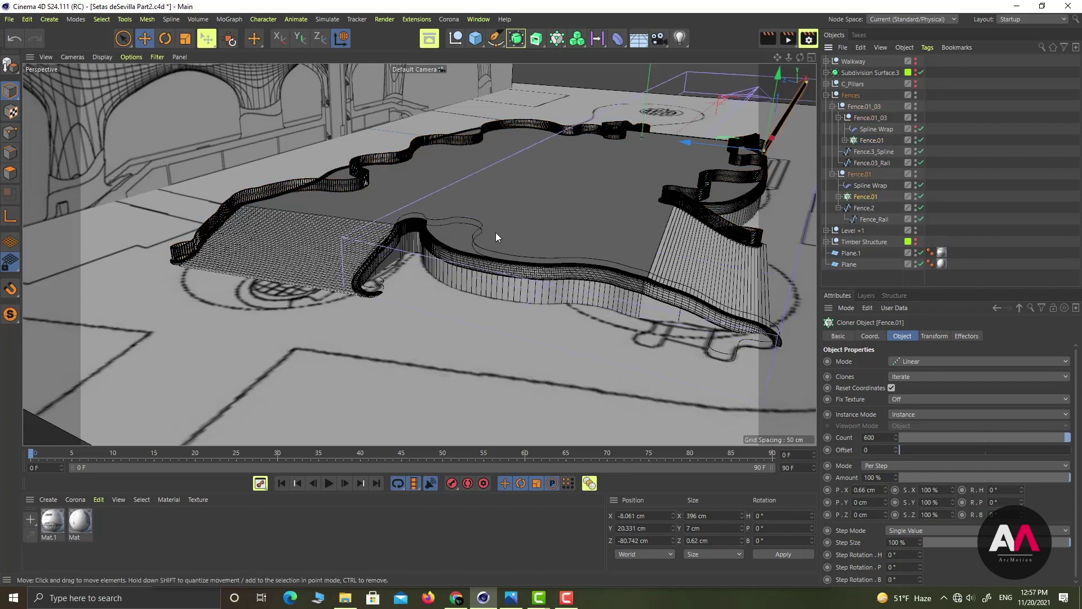
alt+drag(496, 233, 467, 252)
alt+right_drag(466, 251, 459, 255)
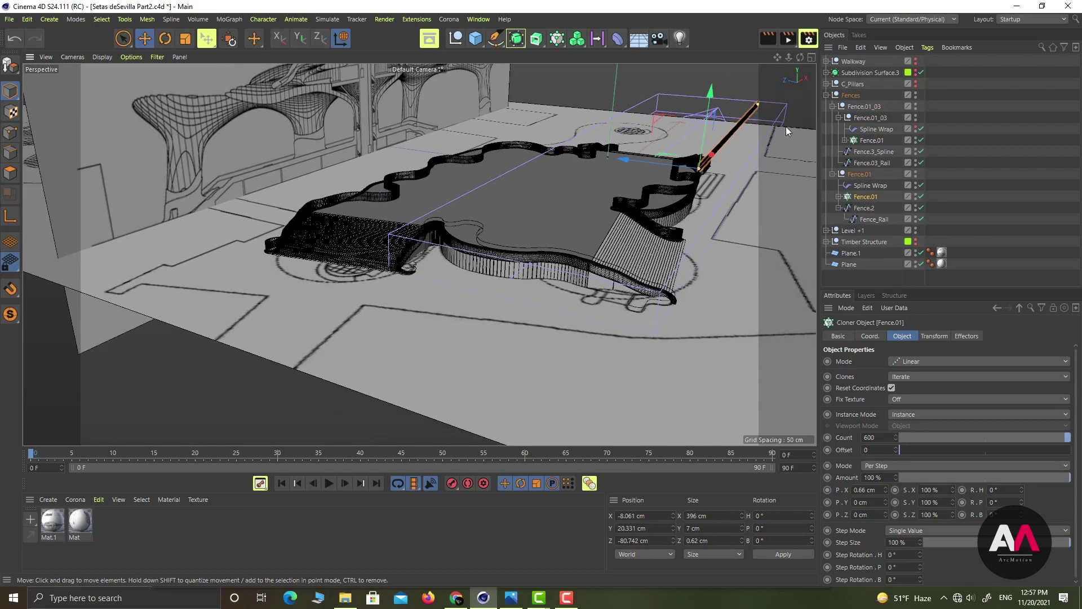
Try replacing the Fence.01 null's Spline Wrap with a new one moved in above the cloner, and delete the replacement
click(878, 188)
key(Delete)
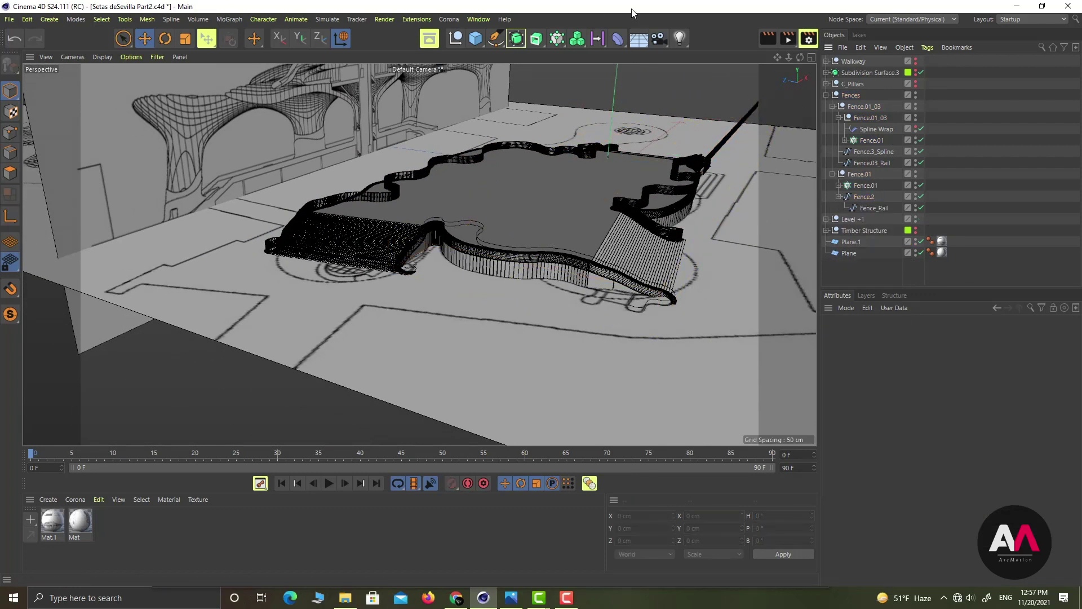
click(863, 175)
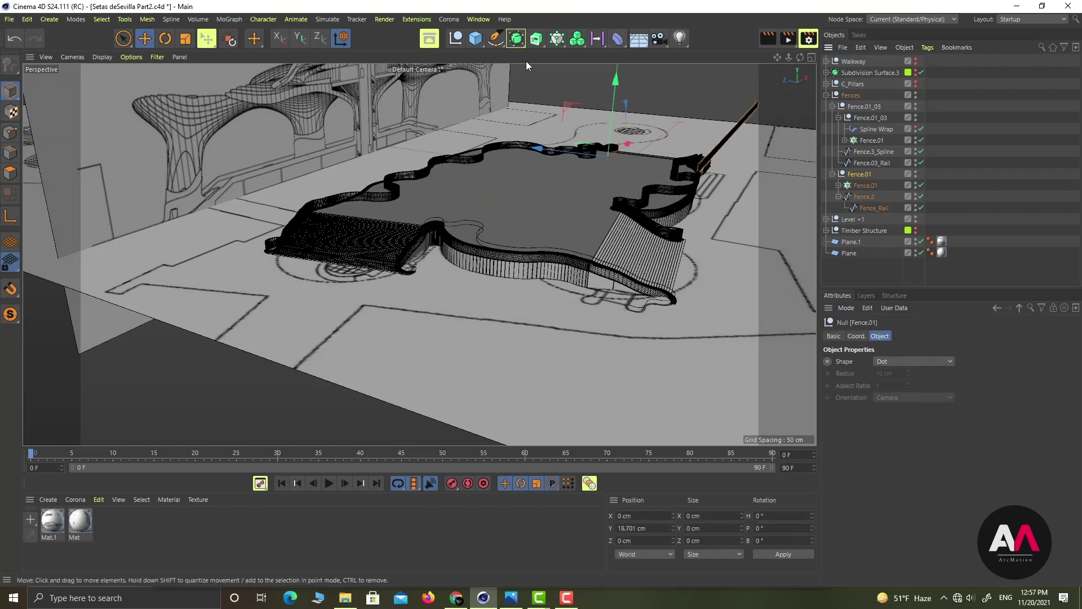
click(618, 38)
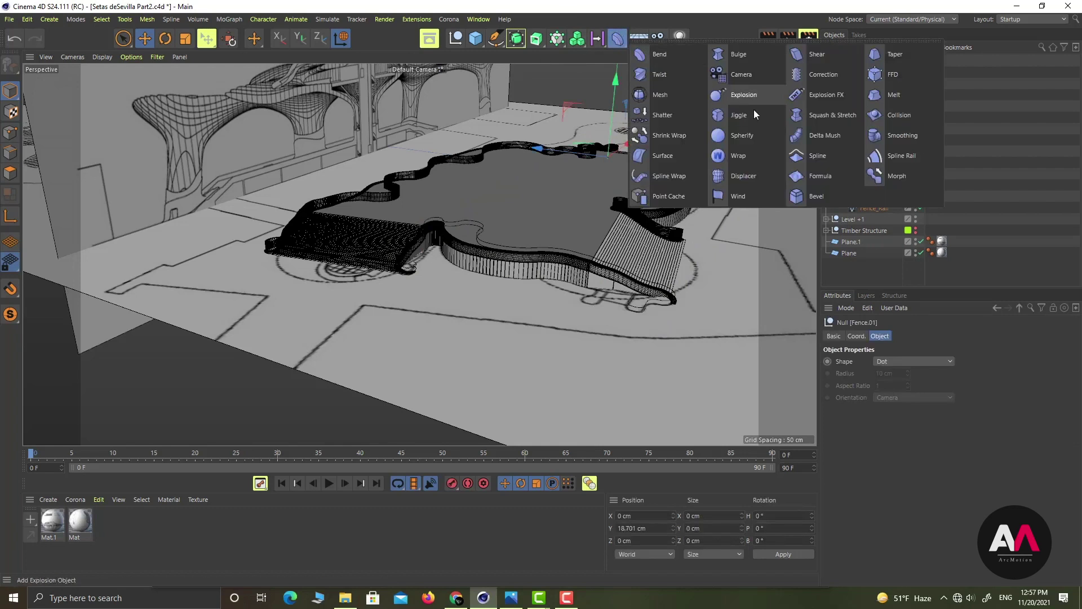
click(677, 175)
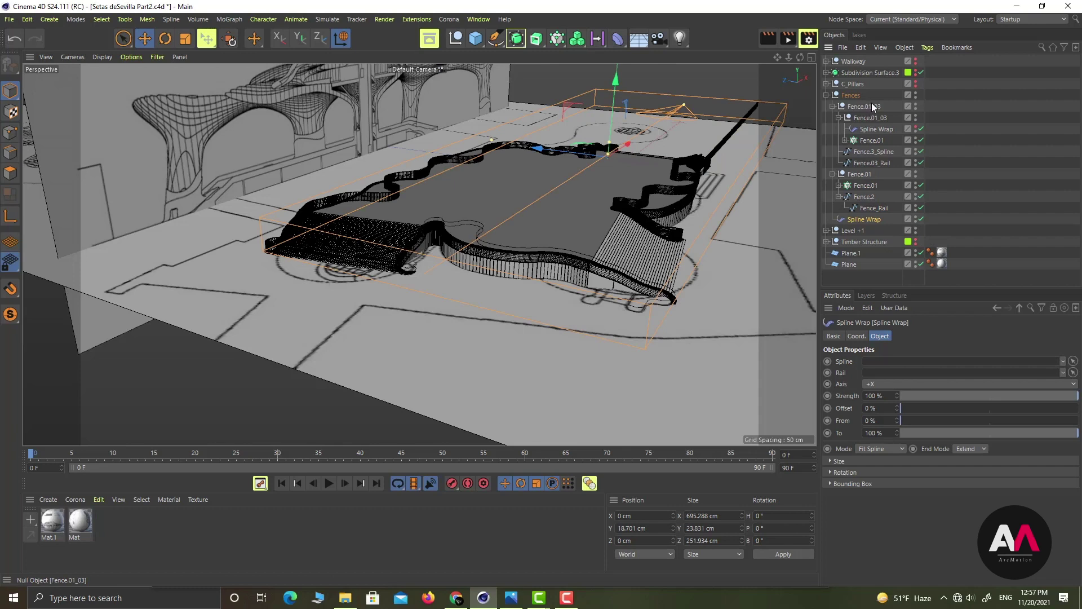
drag(867, 218, 870, 187)
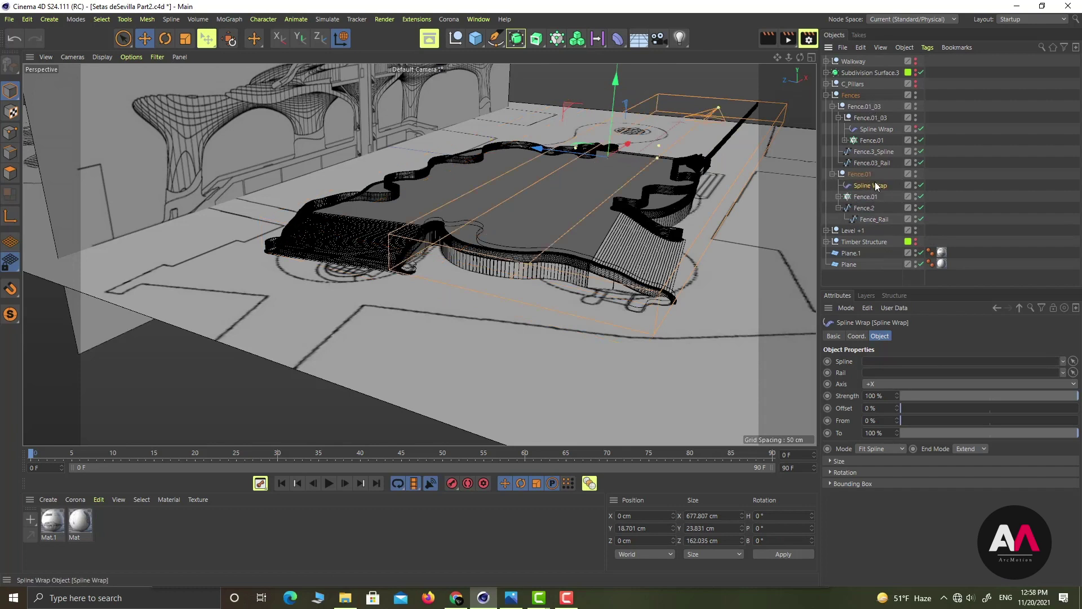
key(Delete)
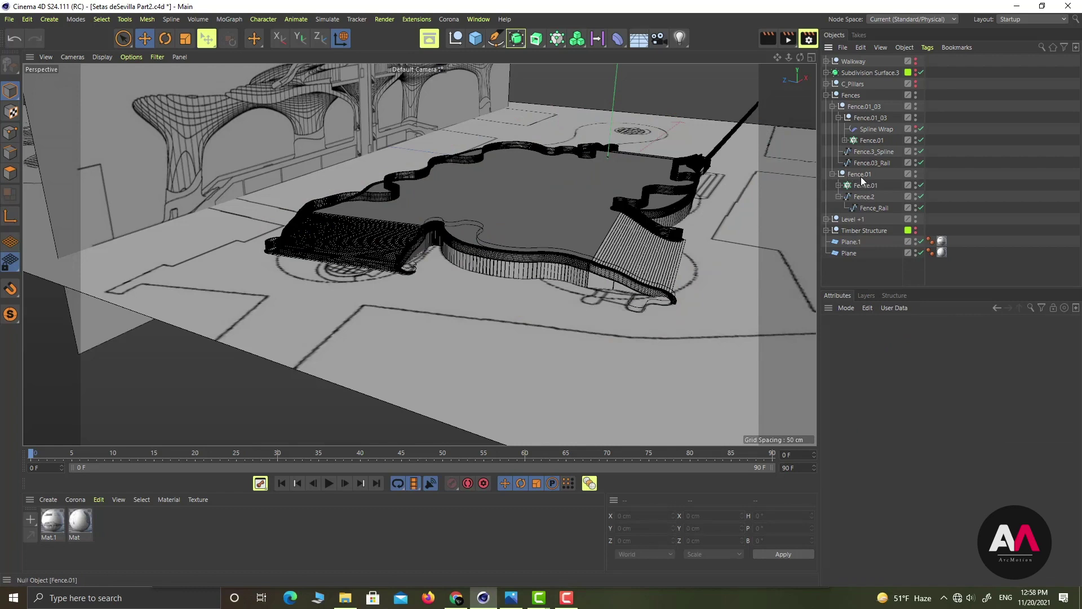
Insert a fresh Spline Wrap deformer directly under the Fence.01 null, above the copied cloner
click(865, 174)
click(618, 39)
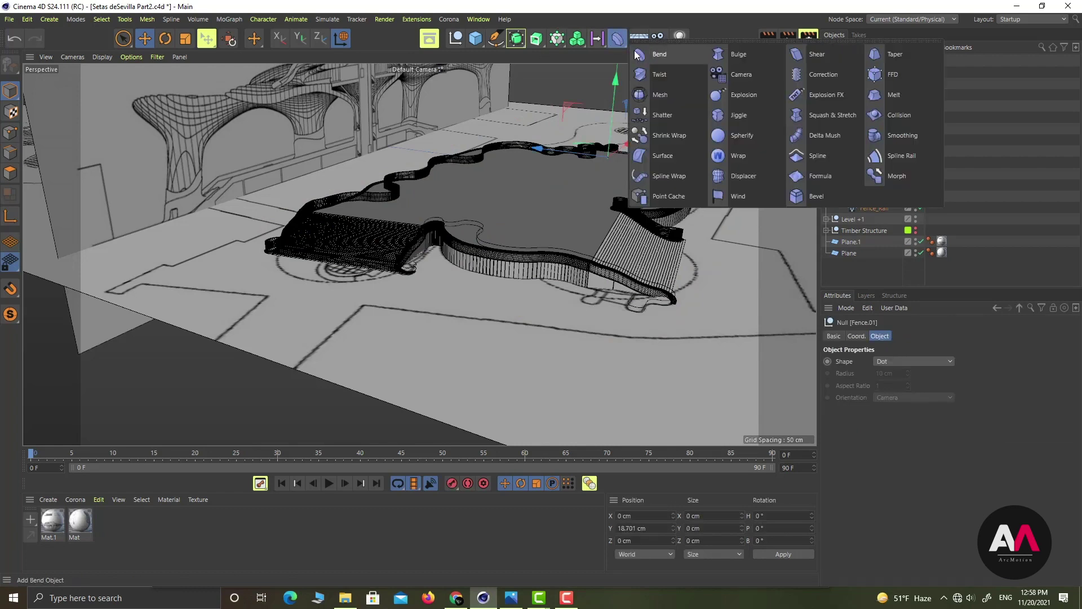
click(676, 177)
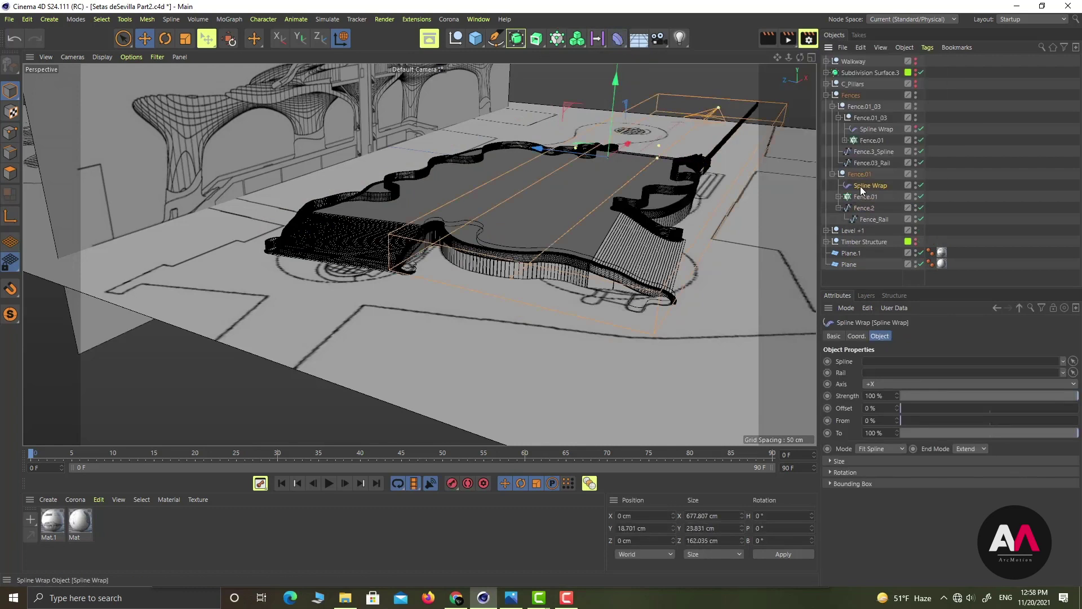
Move the Fence.2 spline with its rail child out of the Fences group and select the new Spline Wrap
click(837, 208)
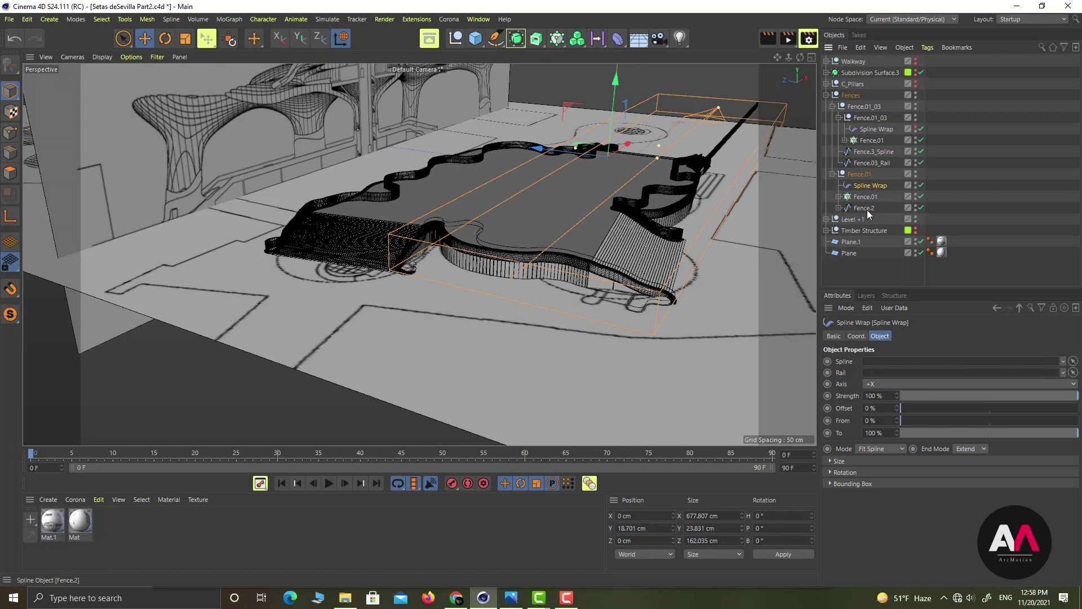
drag(868, 209, 870, 215)
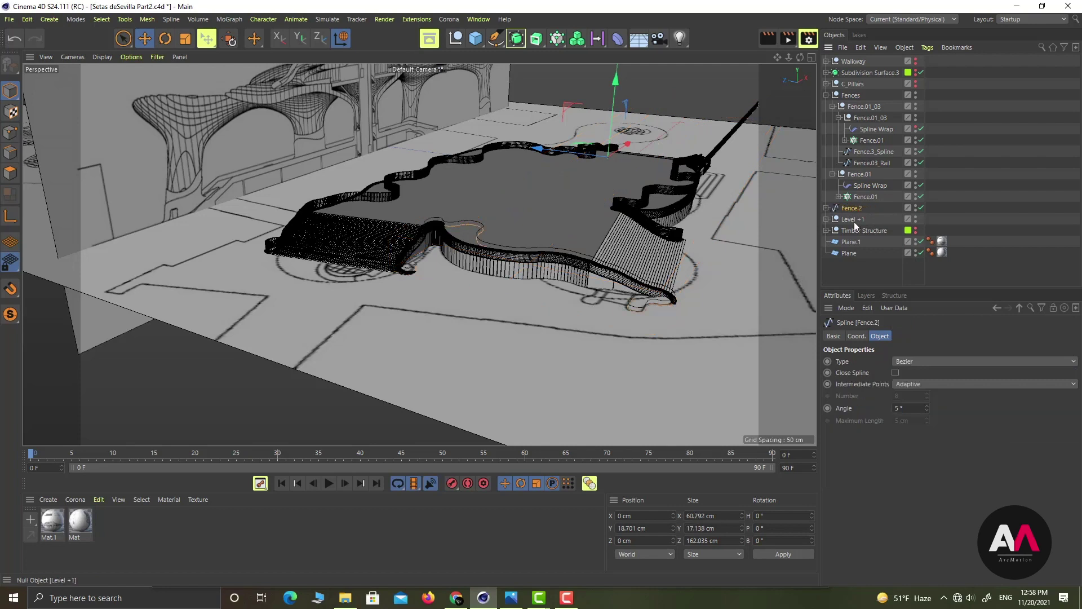
click(866, 185)
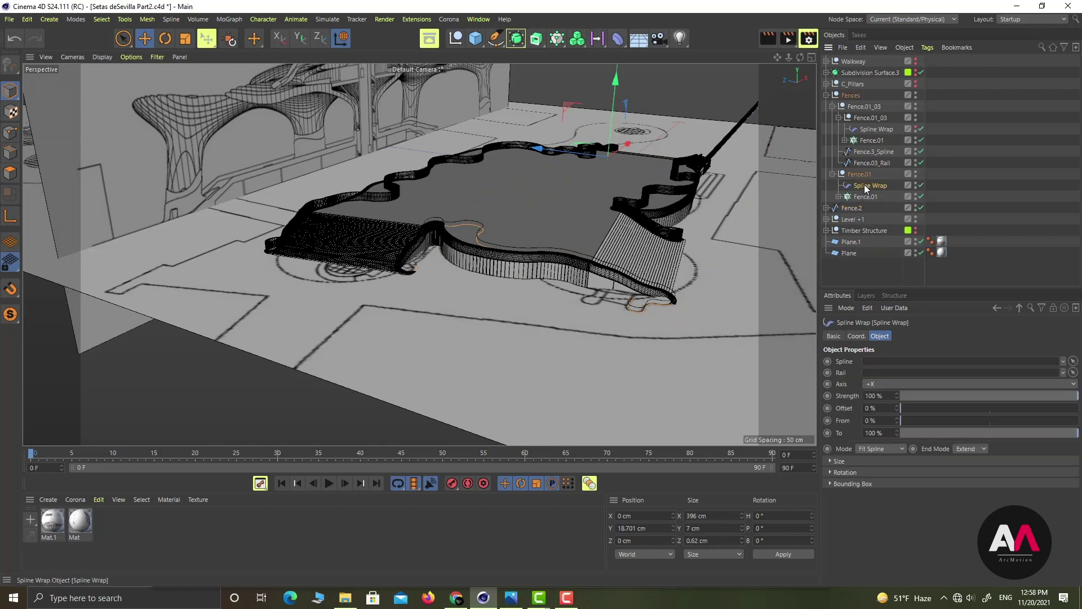
Group the Fence.01 null under a new parent null and name the parent Fence.01
alt+middle_drag(611, 197, 593, 206)
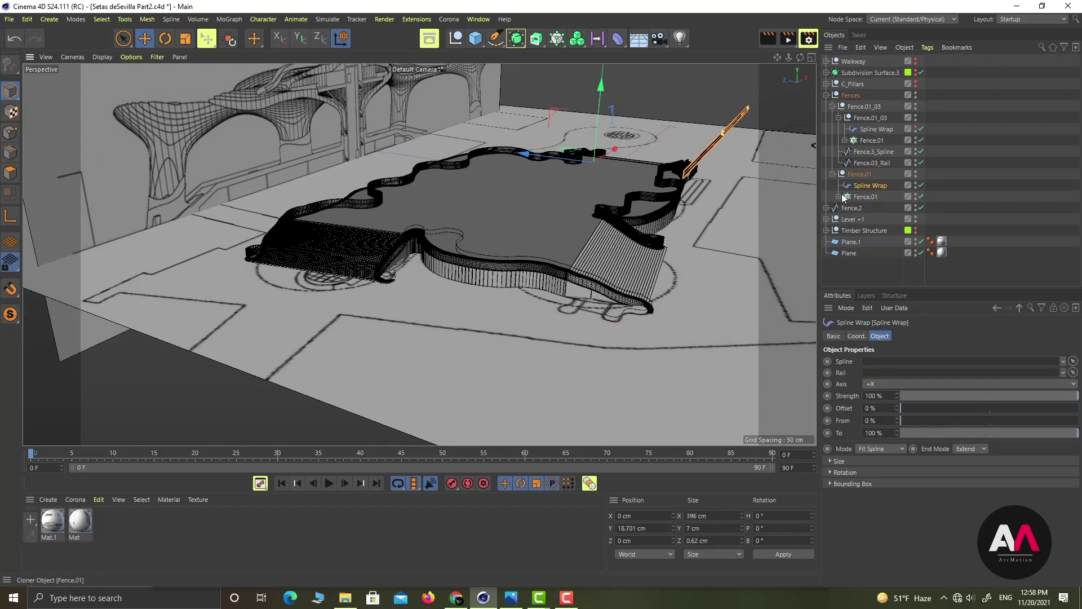
click(861, 174)
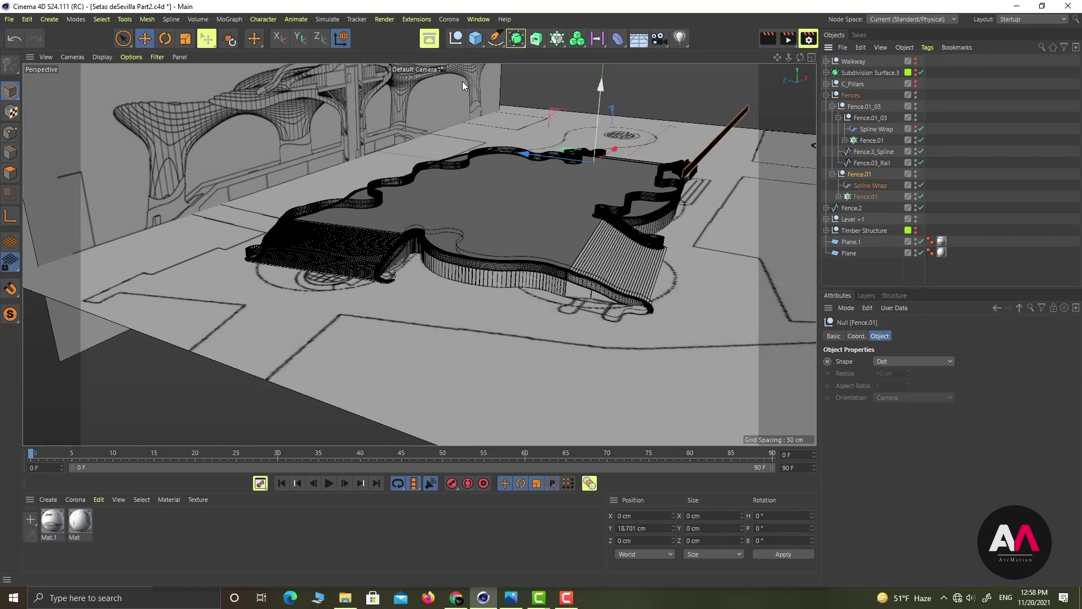
alt+click(456, 37)
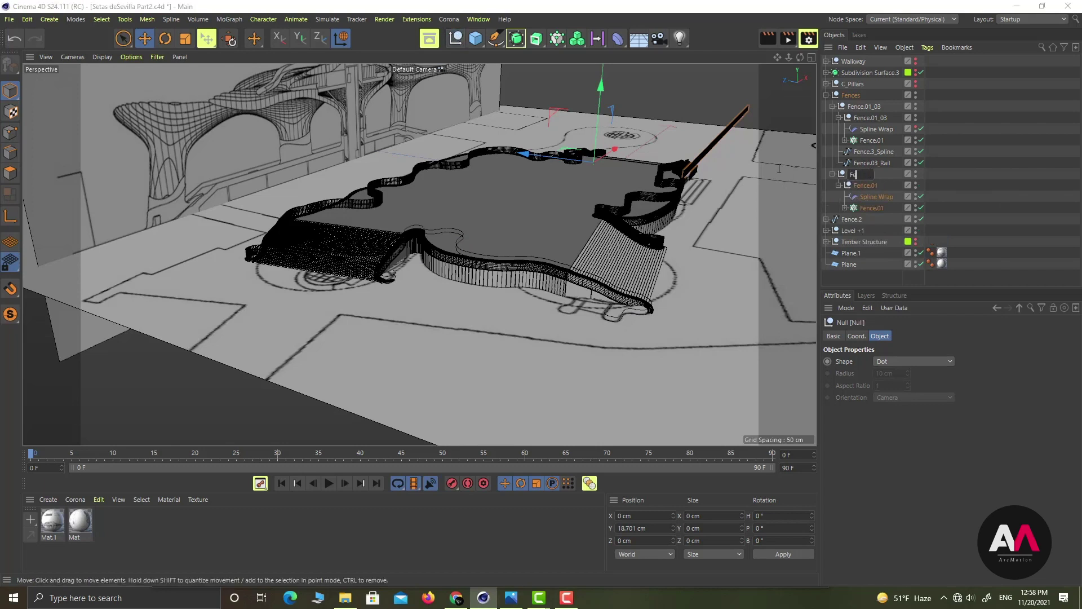
text(Fence.01)
key(Return)
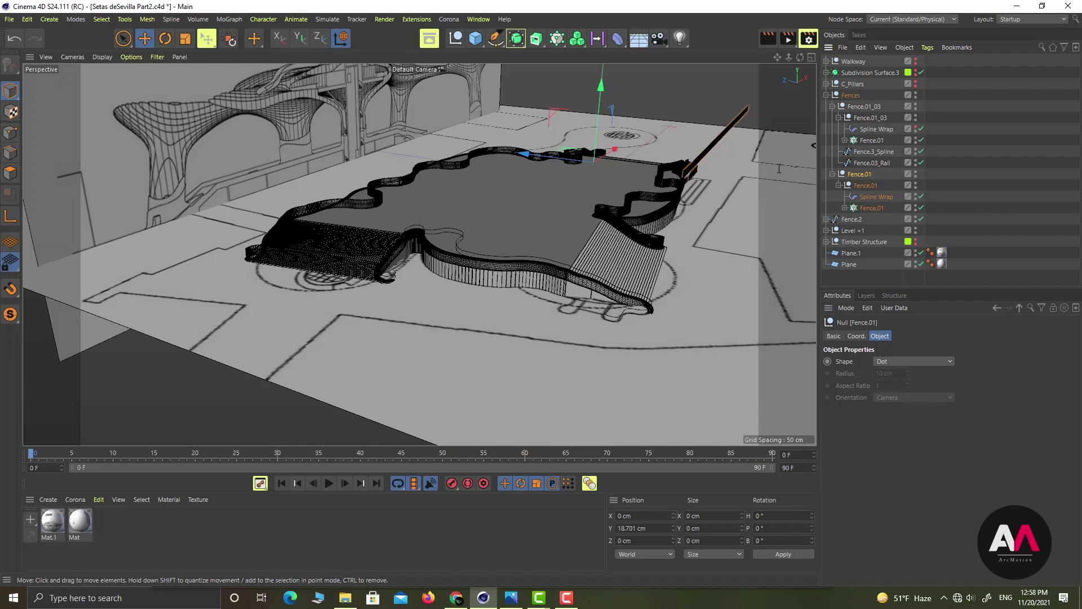
Move the Fence.2 spline with its rail child into the outer Fence.01 null, below the inner Fence.01 null
click(839, 185)
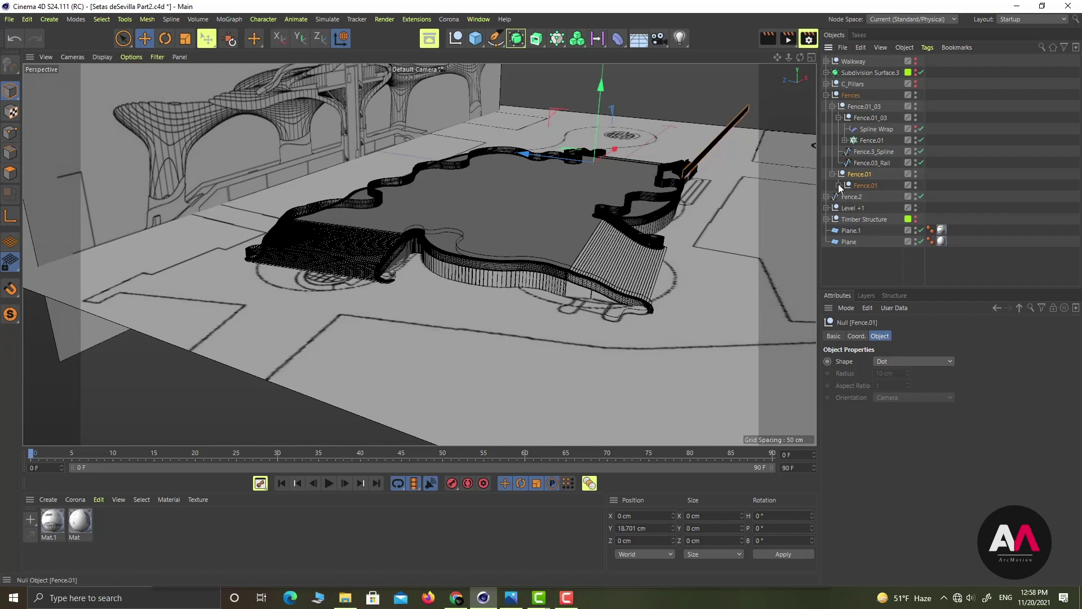
drag(849, 201, 859, 178)
click(839, 186)
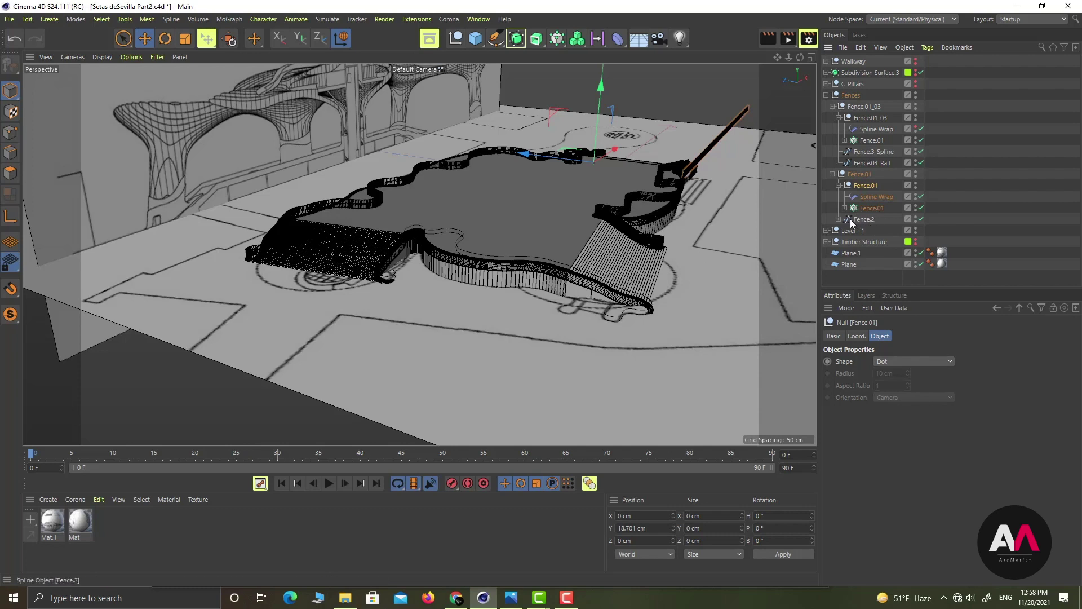
click(839, 186)
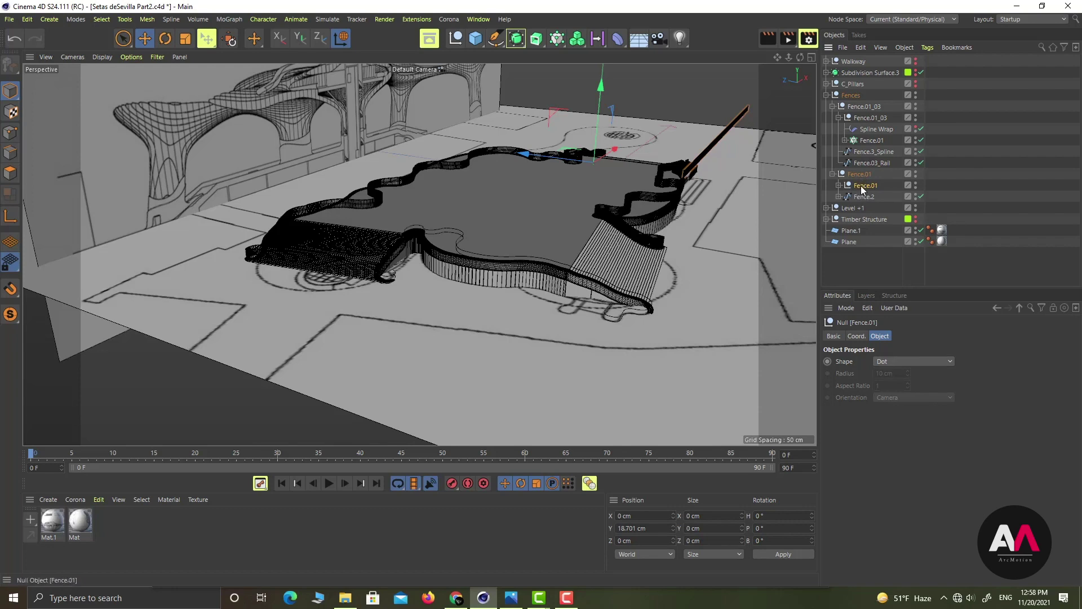
click(855, 176)
click(832, 174)
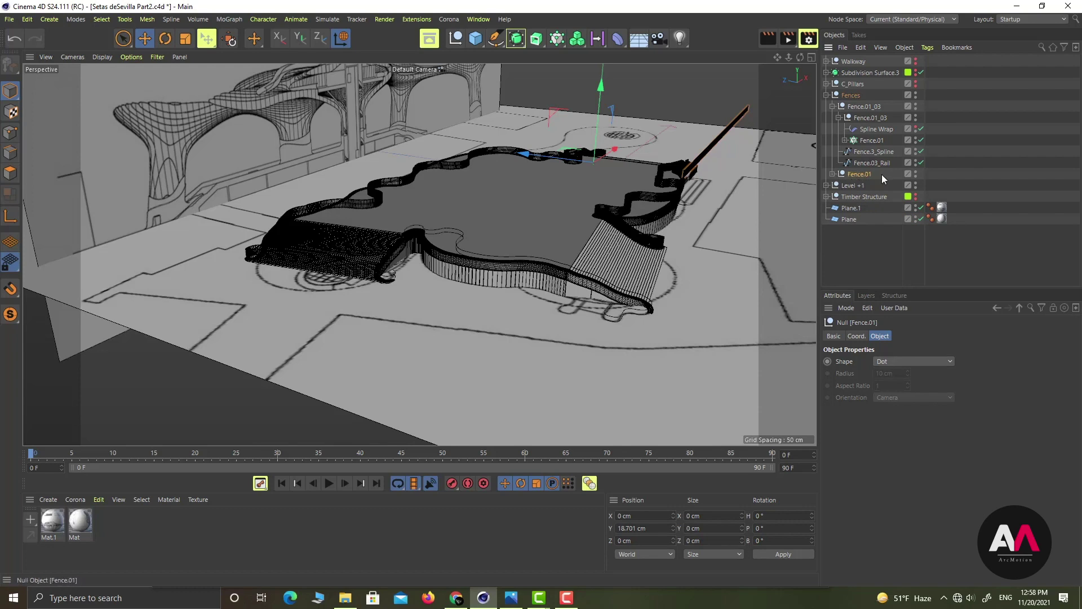
Assign the Fence.2 spline as the Spline of the Spline Wrap in the inner Fence.01 null
click(833, 175)
click(839, 186)
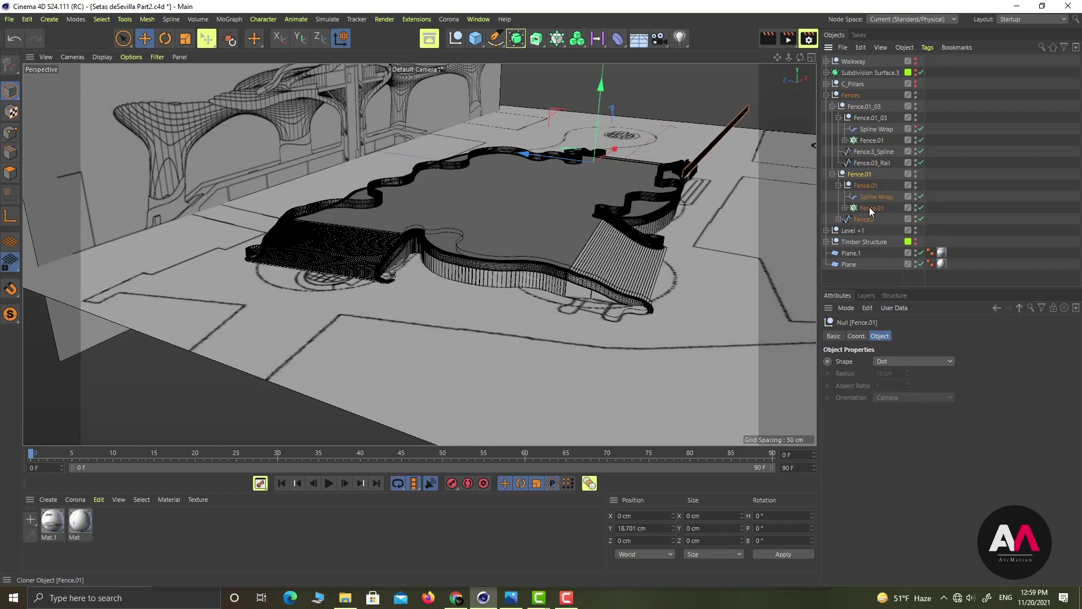
alt+right_drag(525, 259, 623, 234)
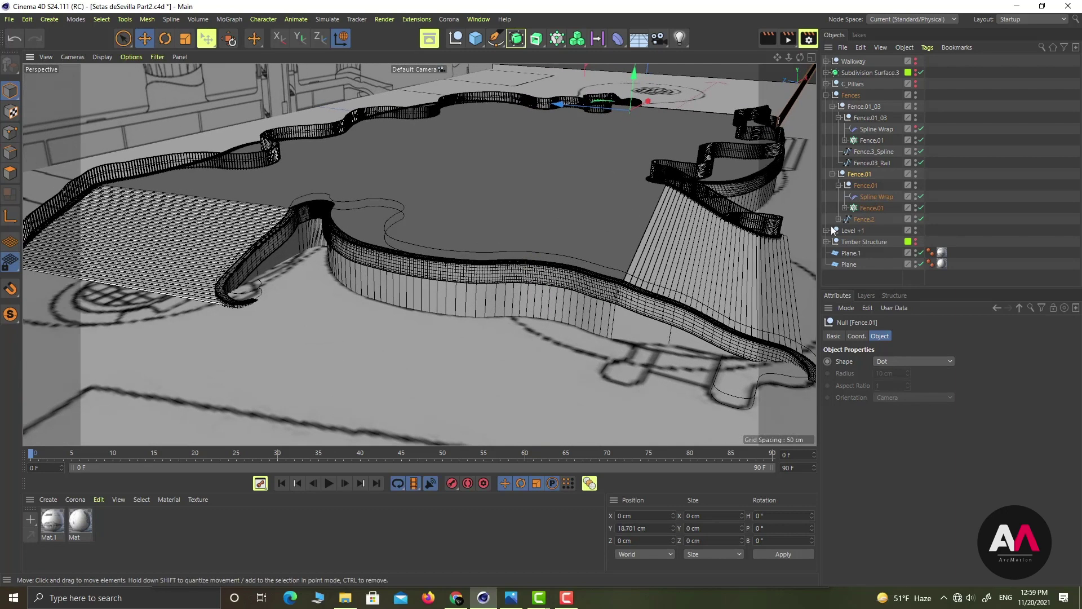
click(878, 198)
click(840, 219)
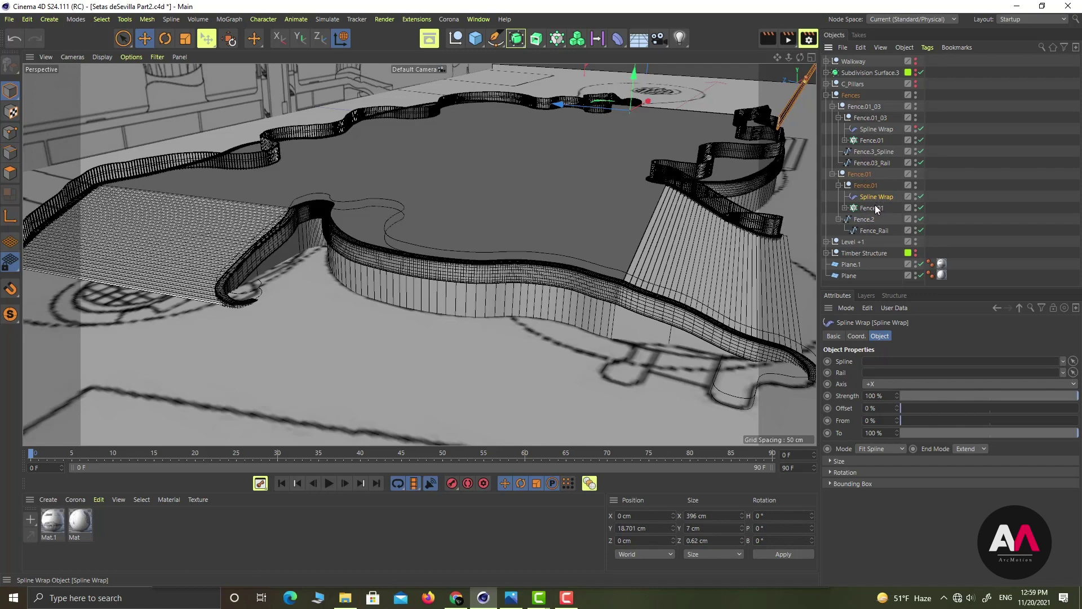
drag(866, 223, 892, 366)
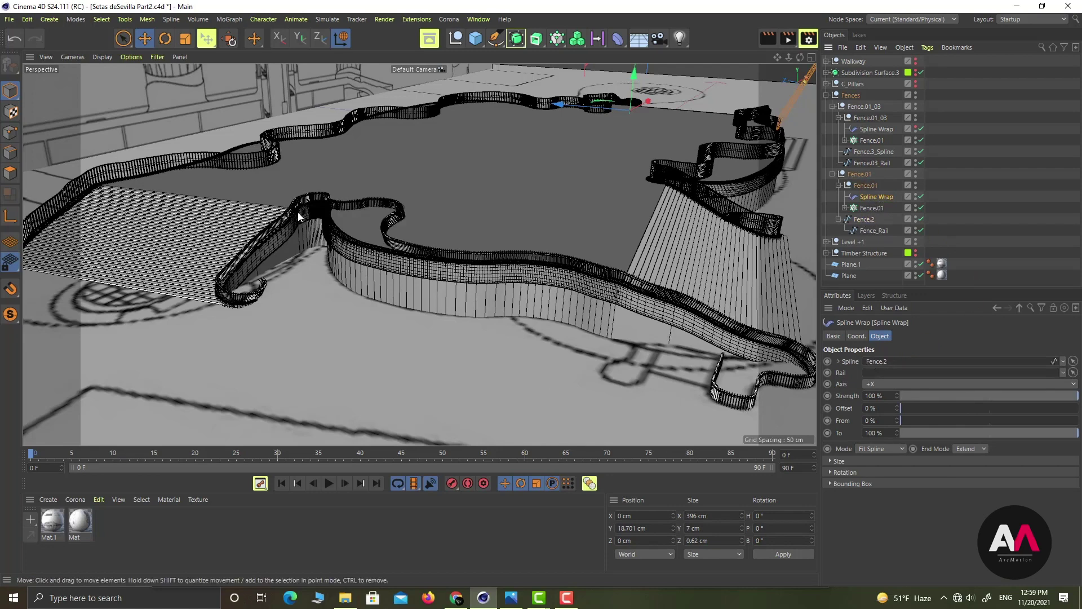
Assign Fence_Rail as the Rail of the same Spline Wrap
scroll(240, 214, up, 6)
alt+drag(351, 224, 365, 176)
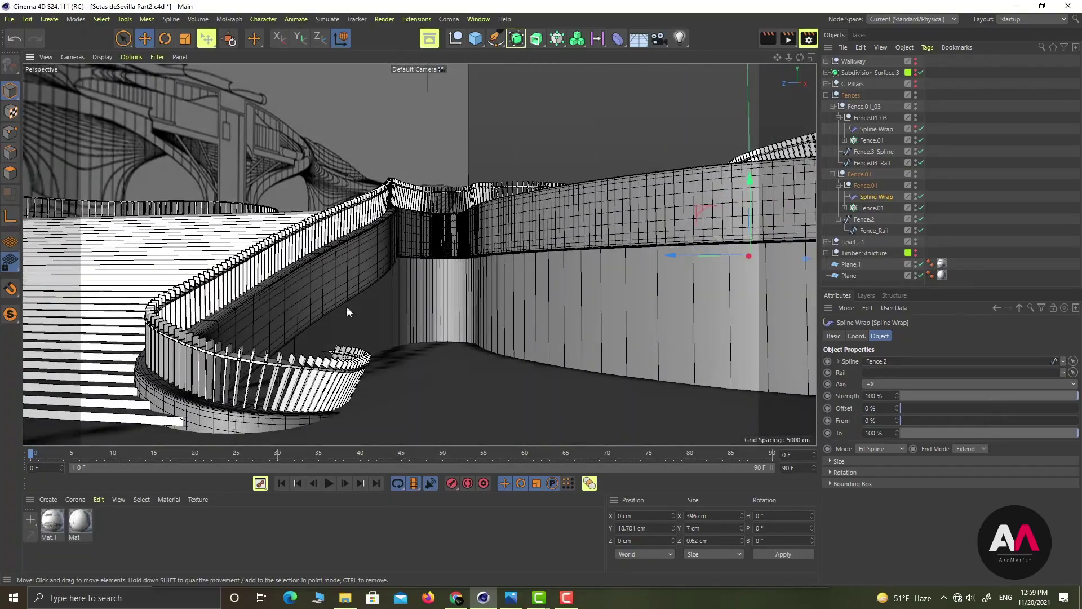
drag(879, 232, 930, 381)
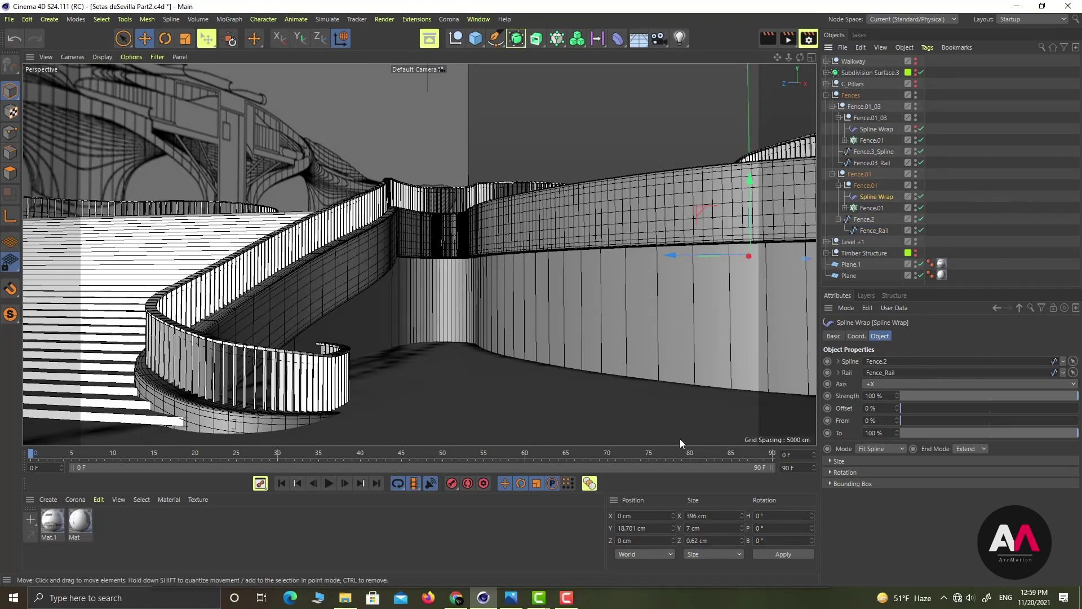
Raise the Fence.2 spline with its rail to a Y position of about 22 cm, lifting the wrapped fence
mouse_move(413, 216)
alt+mouse_down()
mouse_move(384, 245)
mouse_move(379, 268)
alt+mouse_up()
alt+right_drag(466, 210, 447, 233)
alt+drag(533, 326, 599, 295)
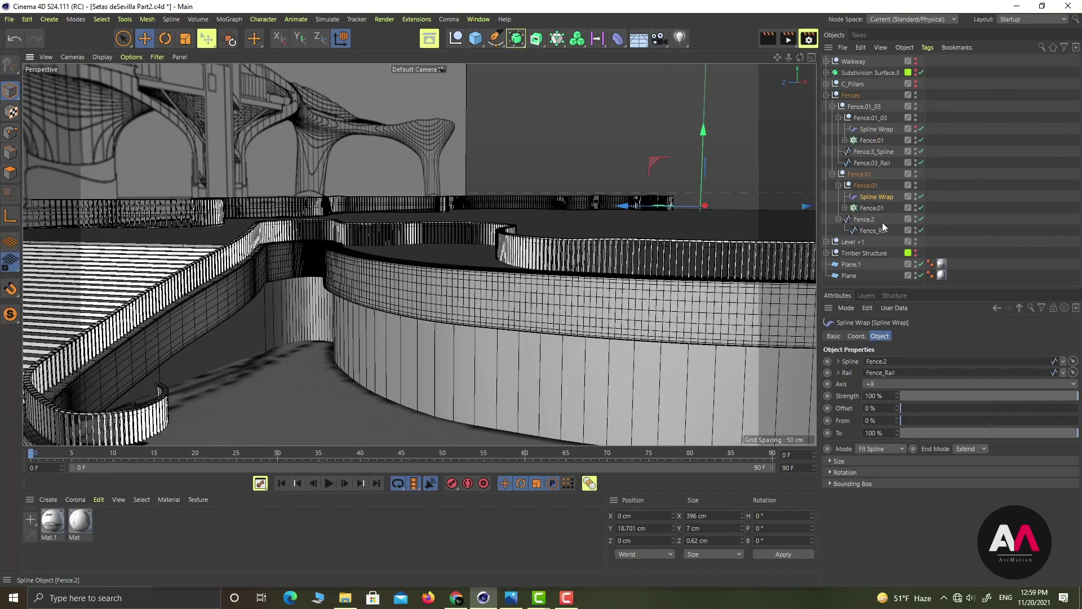
click(865, 219)
drag(702, 172, 717, 165)
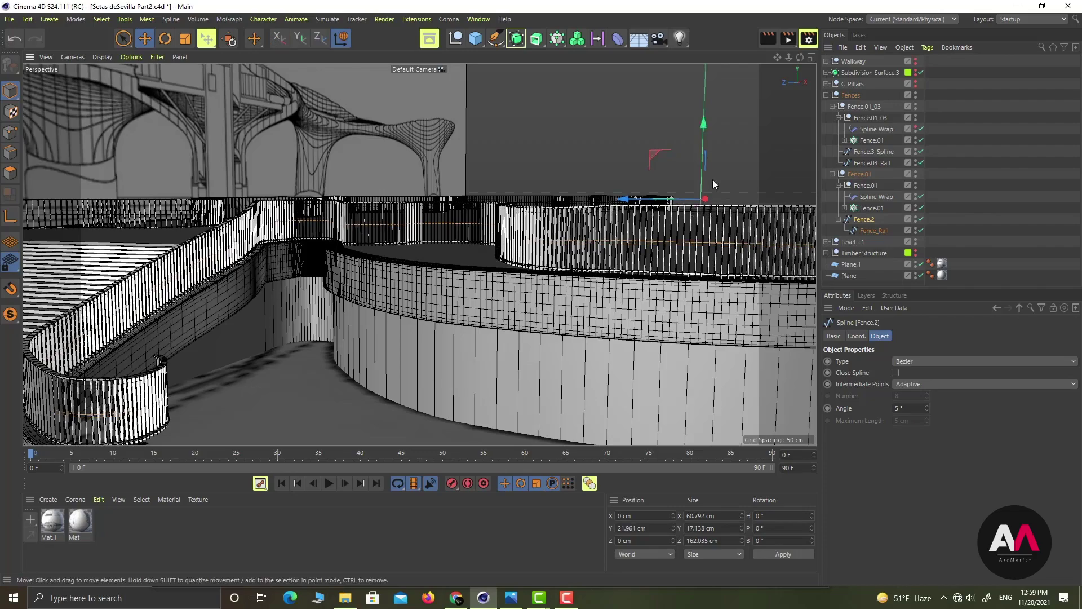
Check how the raised fence meets the platform edge and collapse the Fences group
alt+right_drag(703, 267, 774, 243)
alt+drag(773, 242, 473, 228)
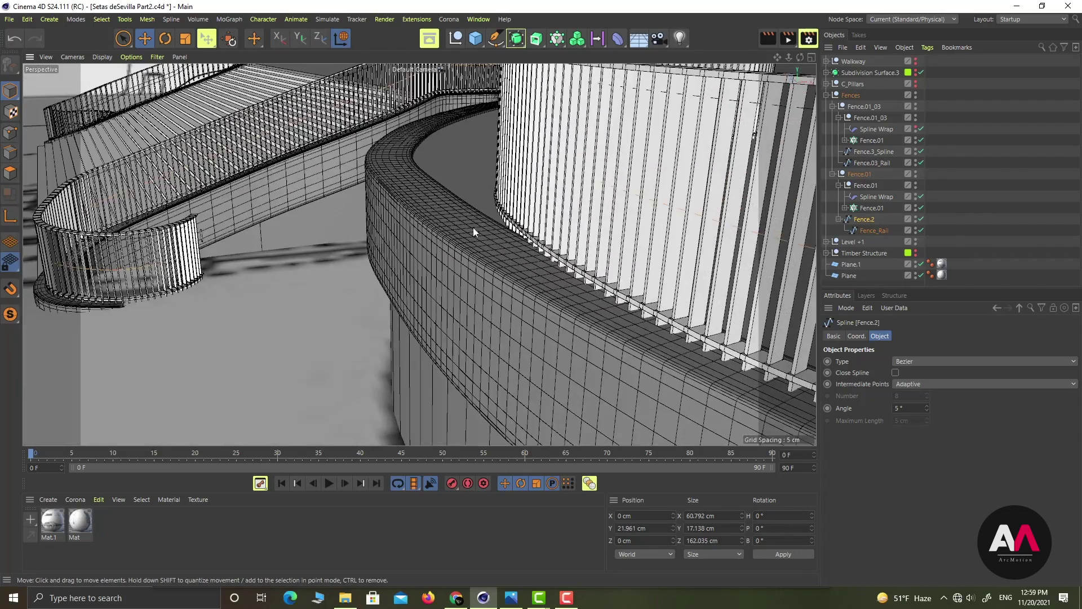
alt+right_drag(473, 228, 392, 293)
alt+drag(392, 293, 472, 286)
alt+middle_drag(472, 286, 327, 218)
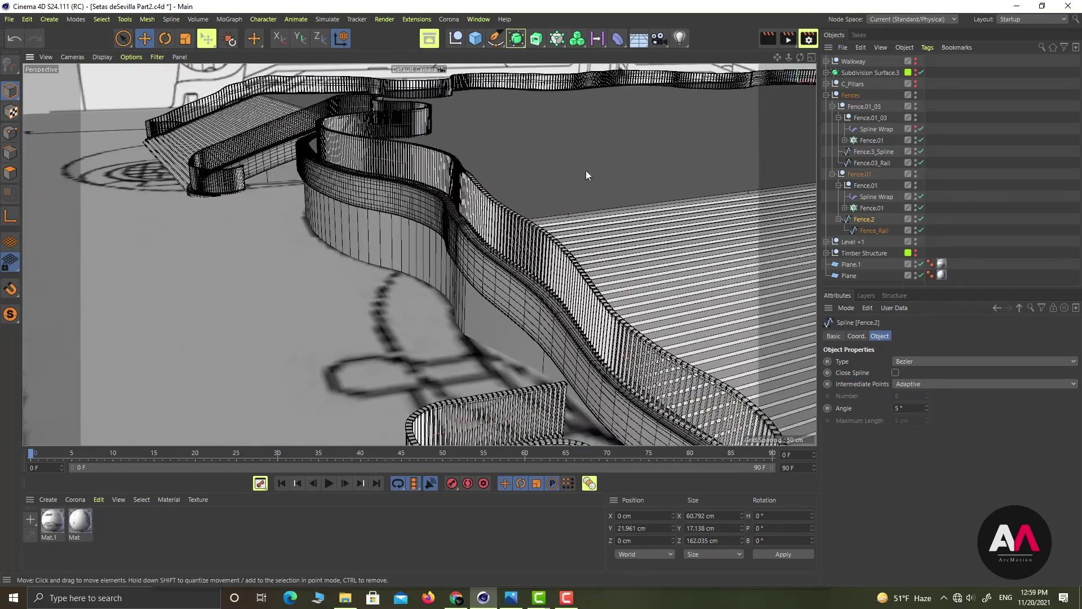
click(833, 174)
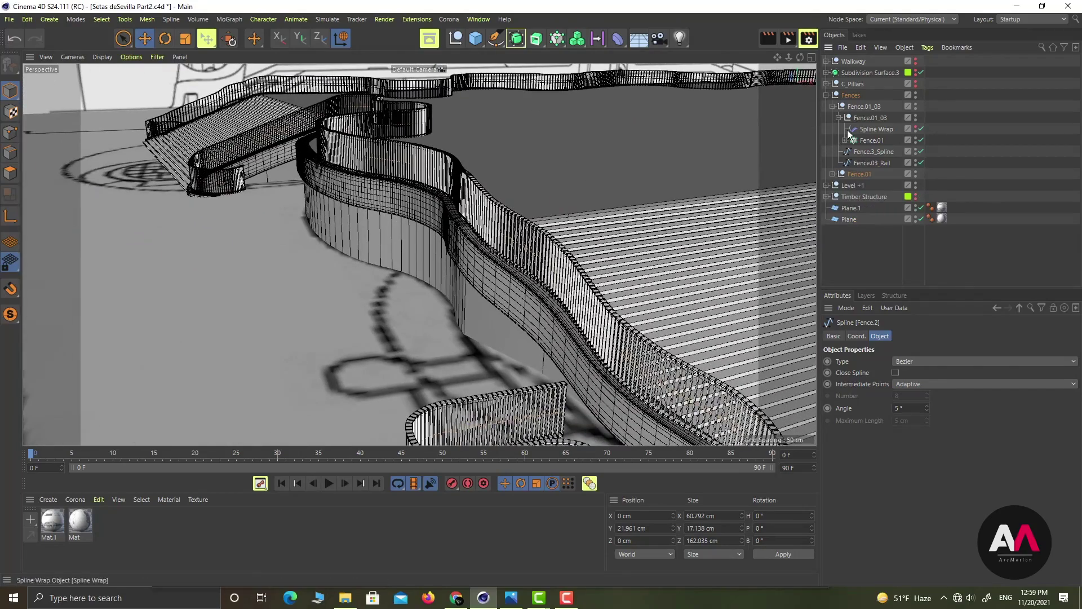
click(826, 96)
Deselect everything and examine the wrapped fence along its curled ends, the stairs and the platform edge
alt+right_drag(353, 233, 285, 257)
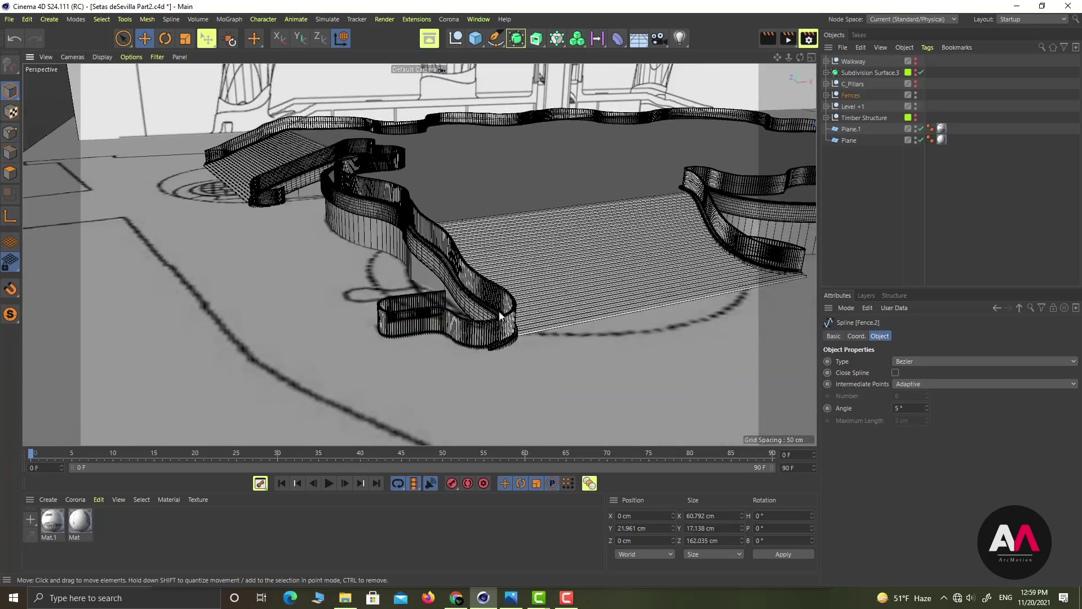
alt+right_drag(438, 345, 576, 306)
click(857, 224)
alt+drag(389, 265, 361, 272)
alt+right_drag(338, 237, 379, 198)
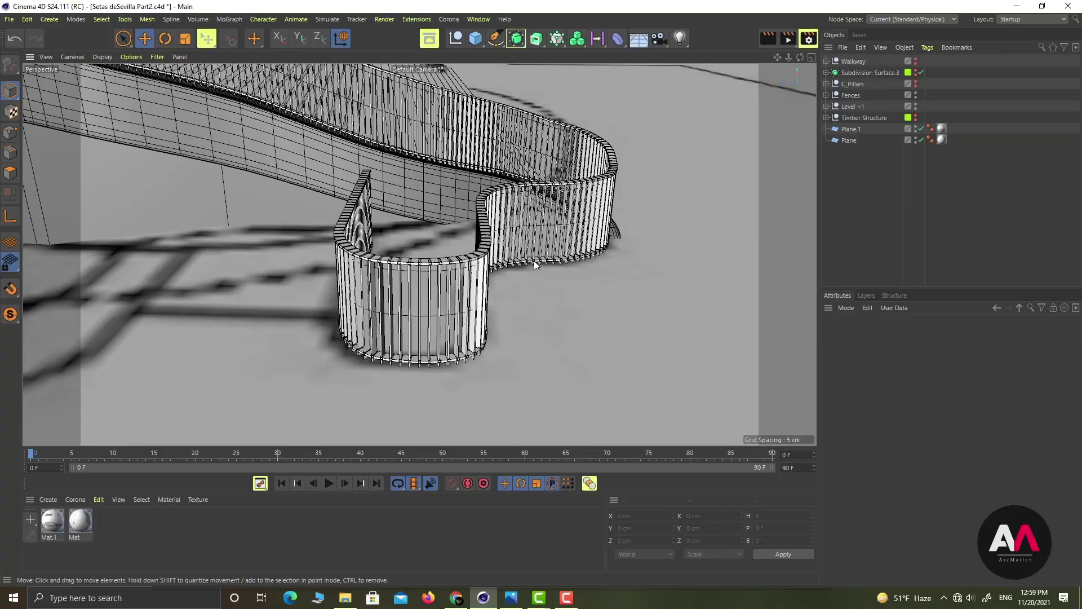
alt+drag(534, 261, 355, 254)
alt+middle_drag(453, 321, 424, 468)
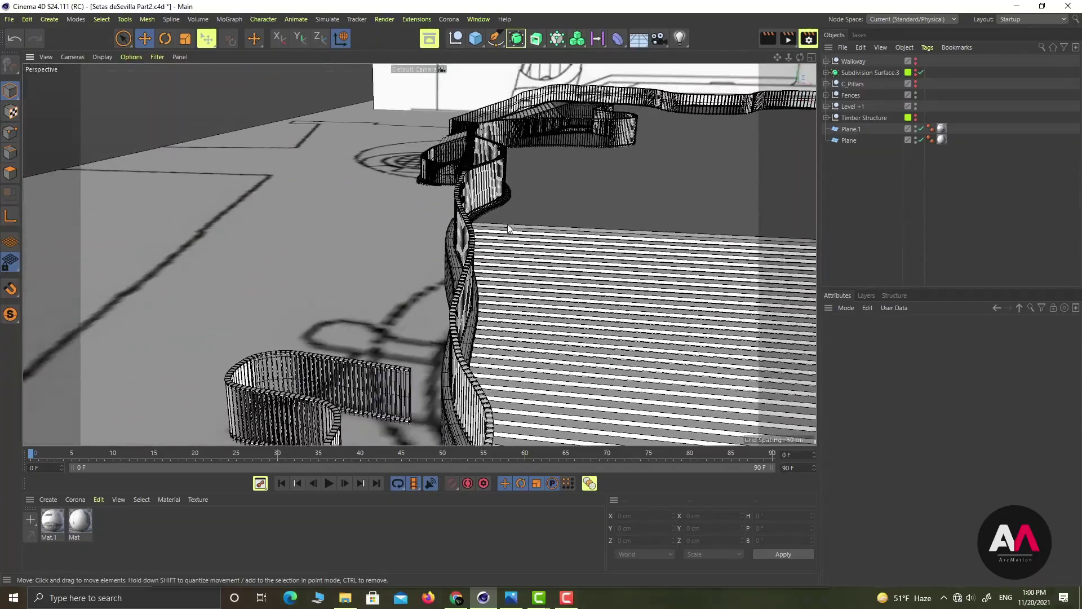
alt+right_drag(512, 176, 563, 153)
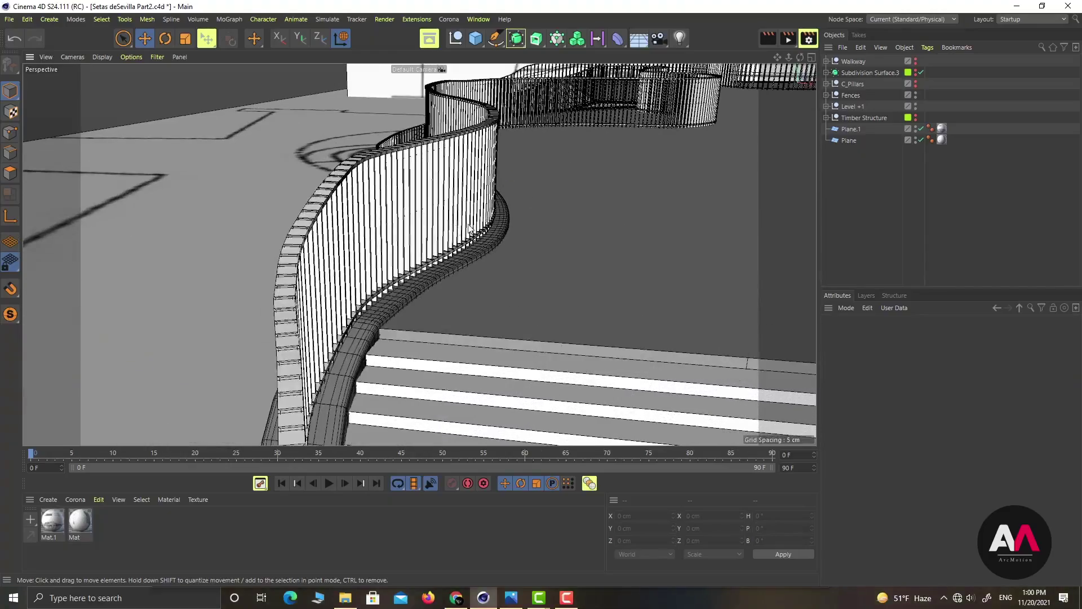
alt+drag(467, 230, 557, 228)
alt+right_drag(557, 228, 334, 132)
alt+middle_drag(341, 140, 437, 226)
alt+right_drag(295, 150, 377, 213)
alt+drag(377, 212, 444, 224)
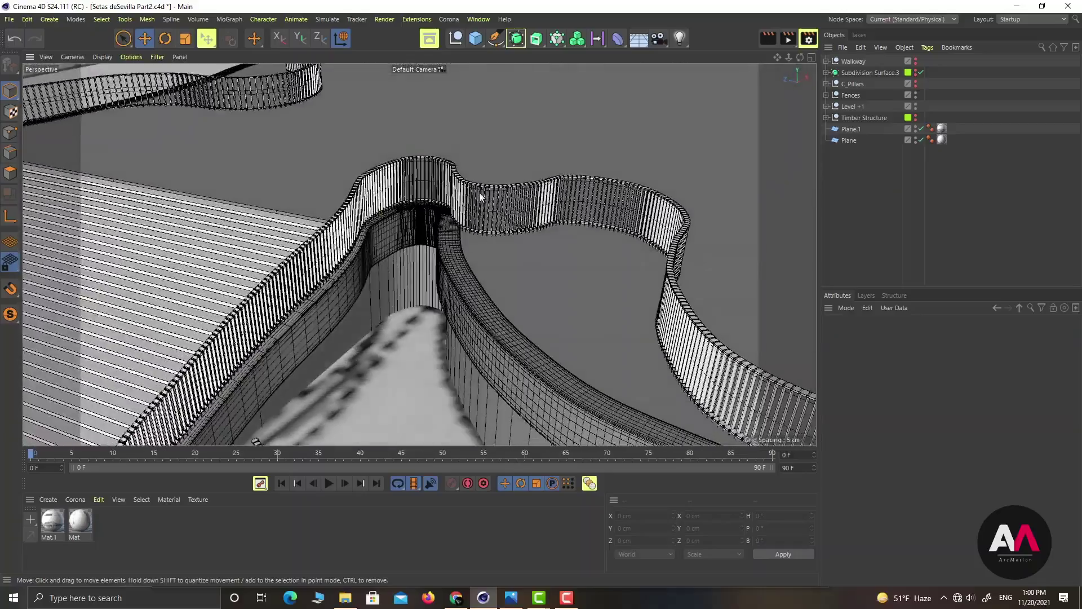
alt+right_drag(479, 197, 500, 219)
mouse_move(451, 217)
alt+mouse_down()
mouse_move(671, 231)
mouse_move(459, 228)
alt+mouse_up()
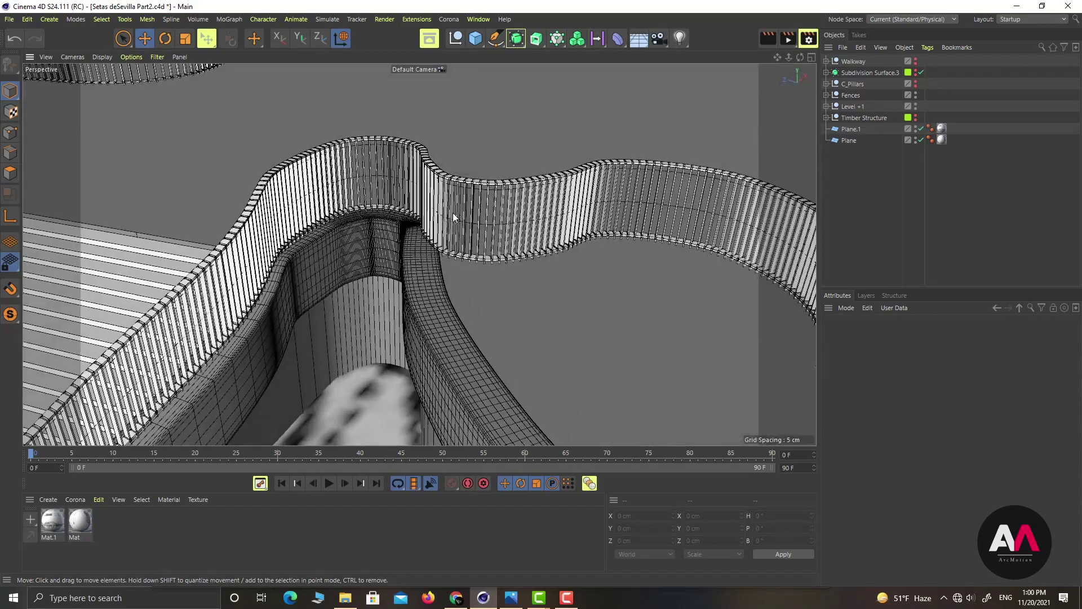
alt+right_drag(452, 212, 362, 265)
alt+drag(362, 266, 440, 260)
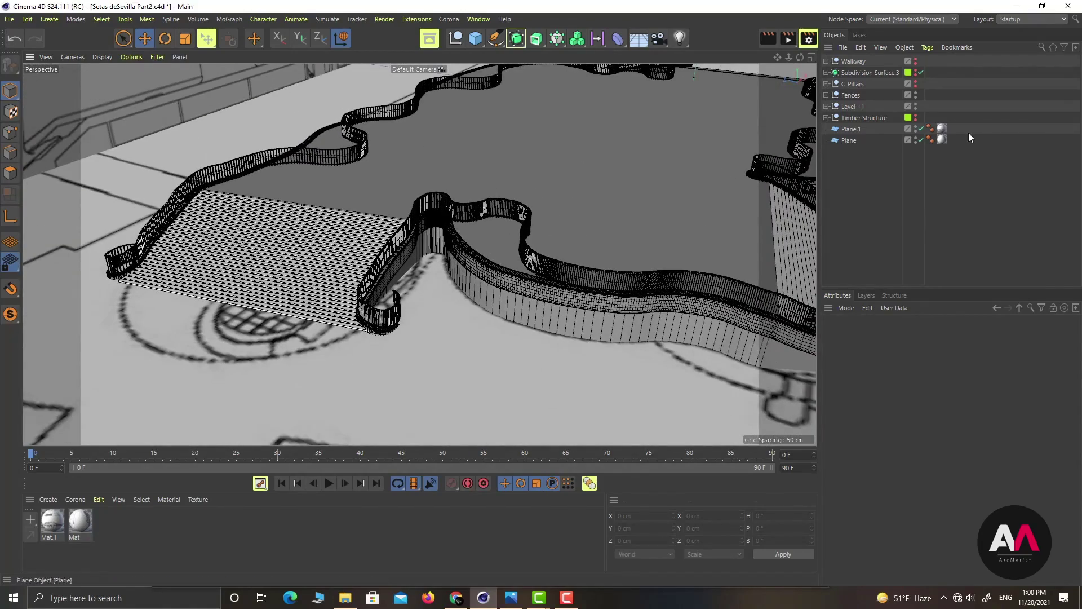
Show the Timber Structure and the C_Pillars group in the viewport again
click(915, 118)
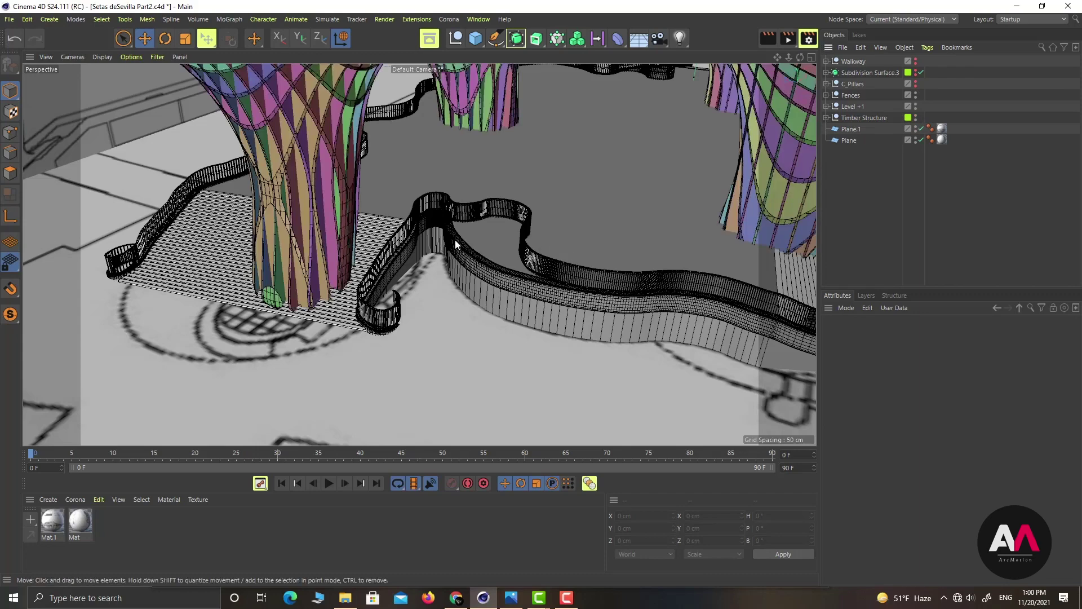
alt+drag(455, 239, 453, 299)
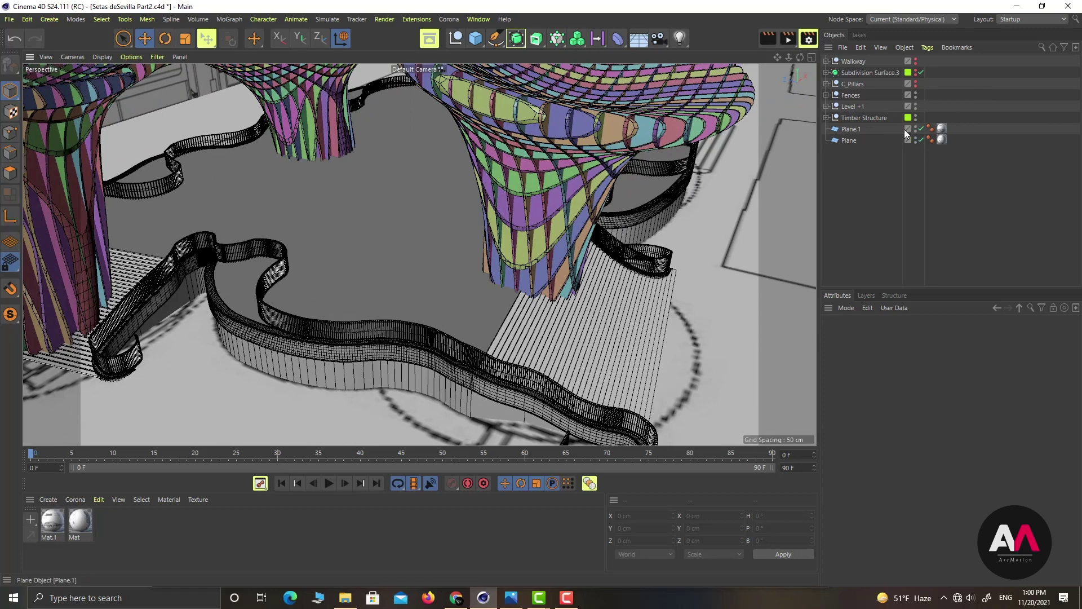
click(917, 83)
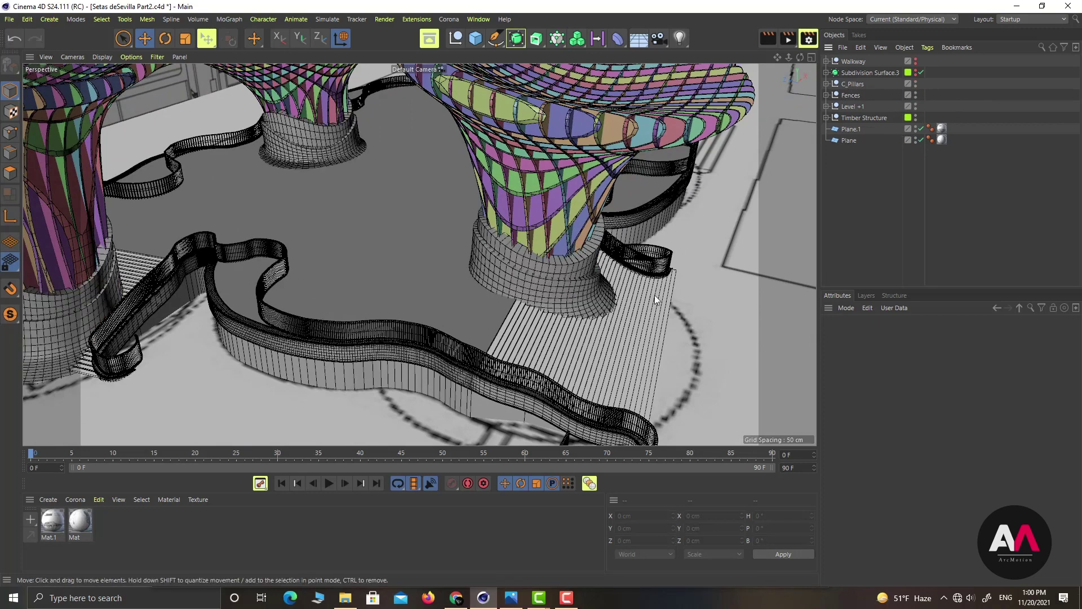
Examine how the pillar bases and timber structure sit relative to the stairs, platform and fences
alt+drag(559, 218, 420, 254)
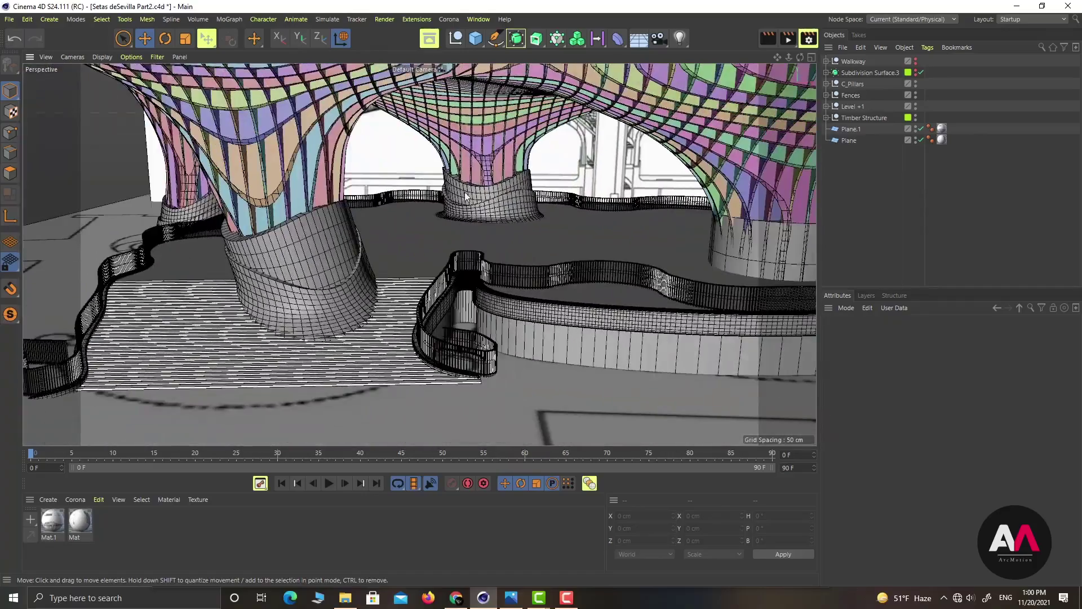
alt+drag(504, 240, 420, 255)
scroll(421, 263, up, 5)
scroll(474, 231, down, 4)
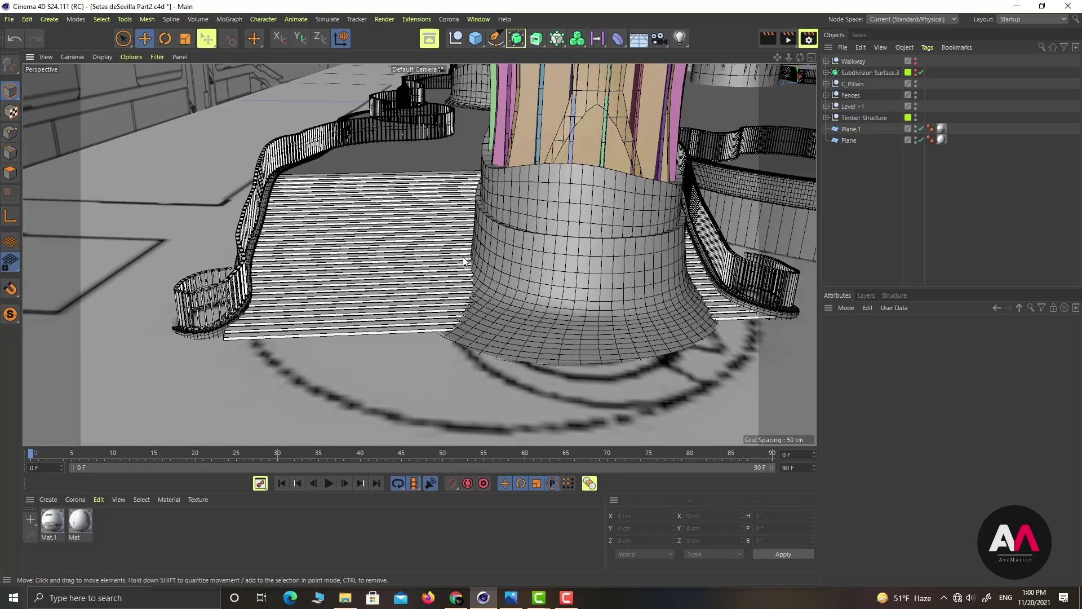
alt+middle_drag(557, 262, 293, 332)
alt+middle_drag(574, 208, 339, 346)
scroll(553, 151, up, 5)
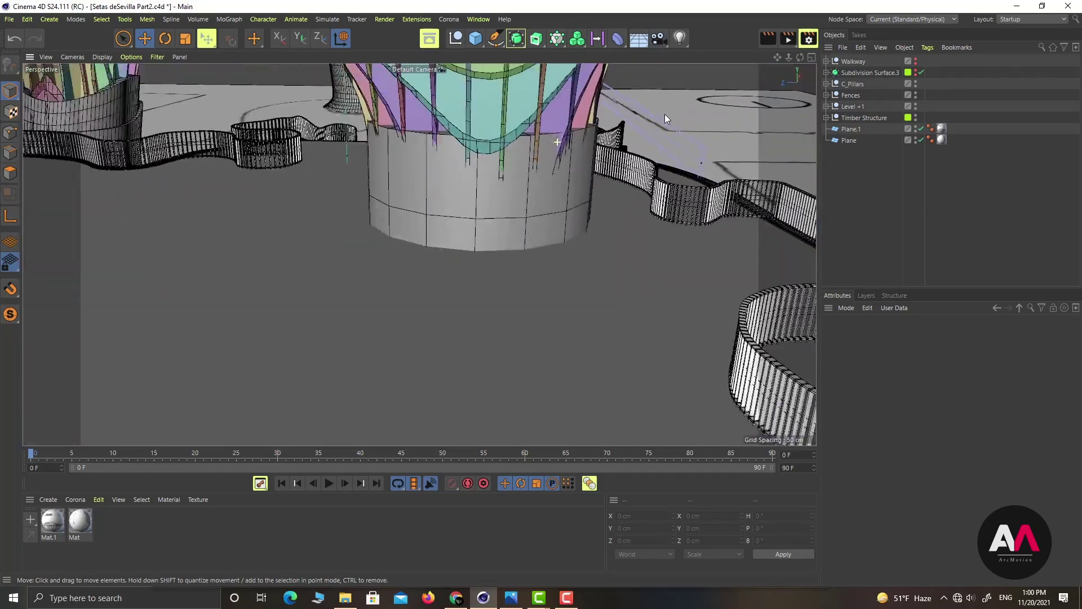
alt+drag(617, 164, 472, 182)
scroll(537, 169, up, 5)
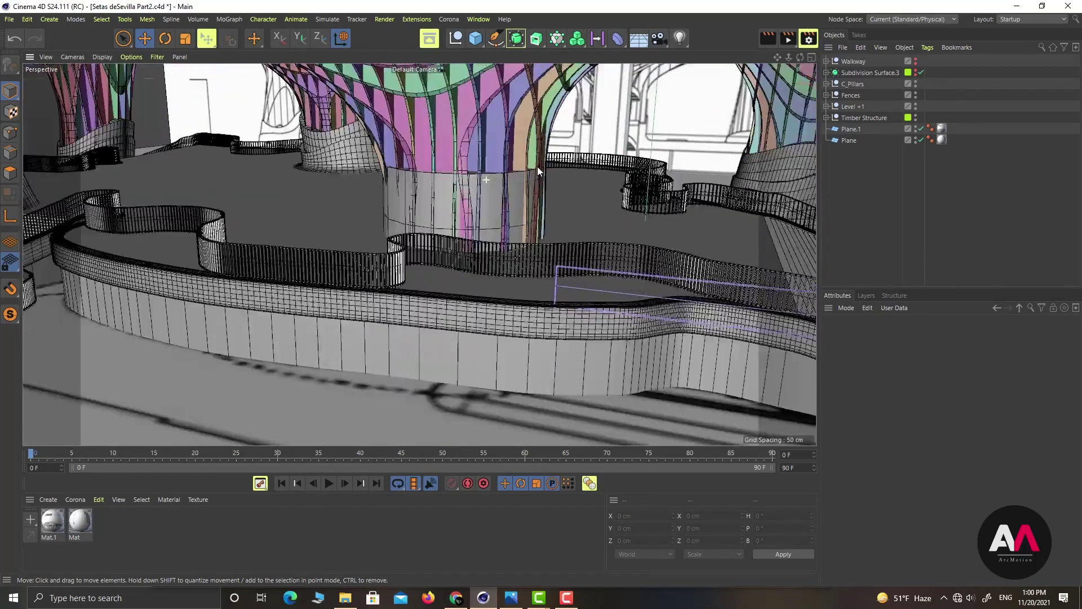
Select the P3 cylinder in C_Pillars and examine how the Inner object of C_Pillar.02 is structured
scroll(415, 177, up, 2)
click(826, 84)
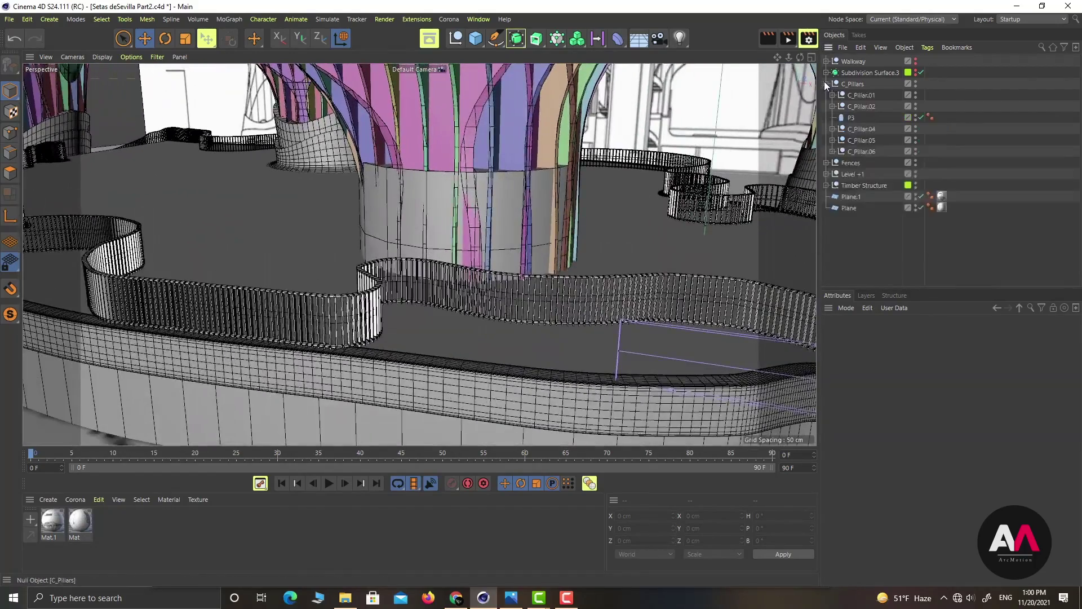
click(852, 118)
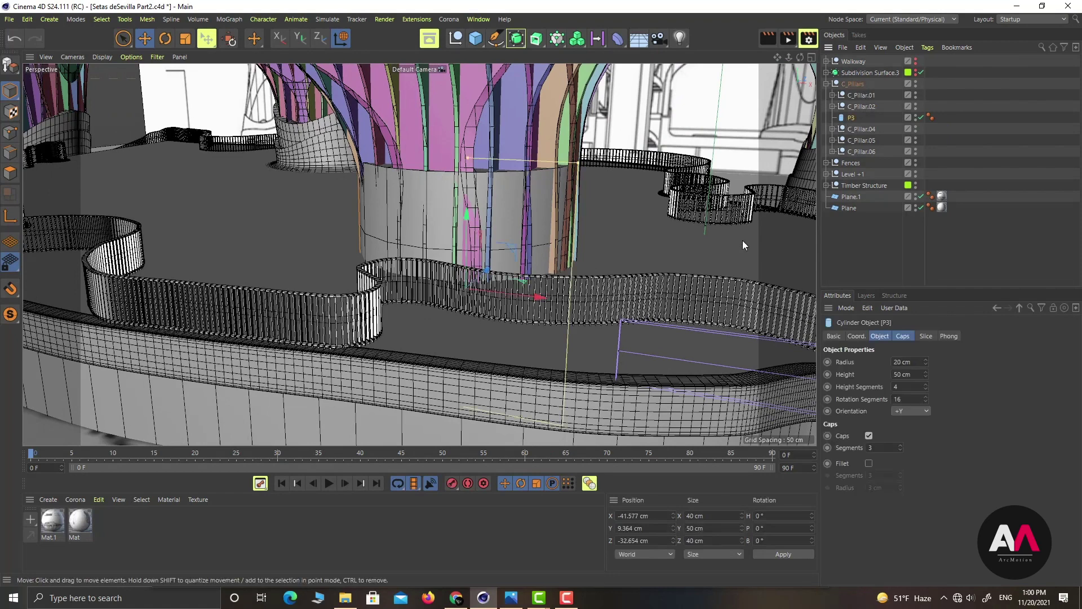
click(833, 105)
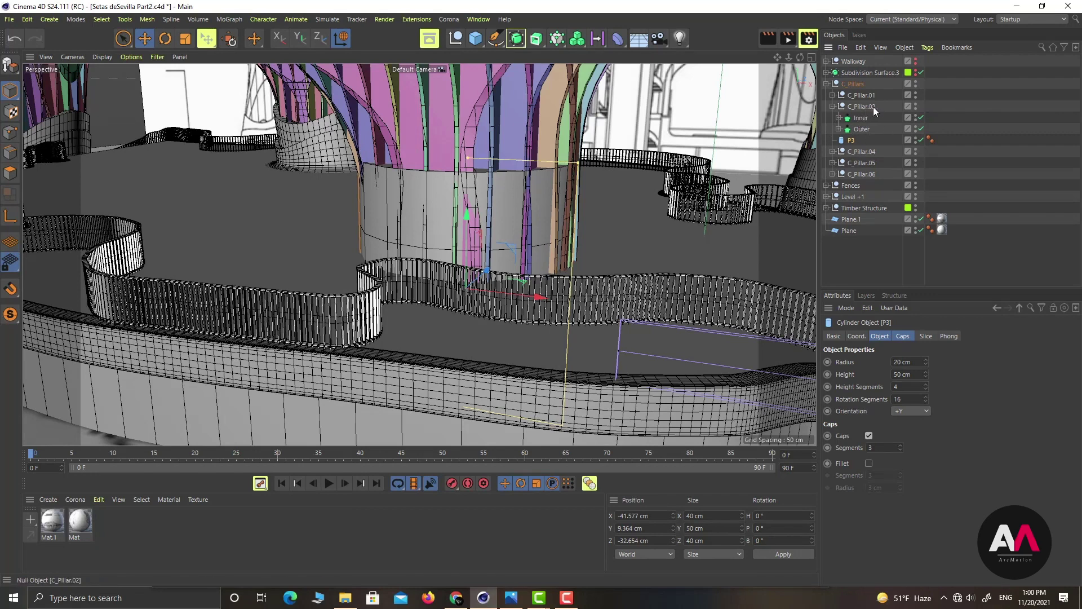
click(839, 118)
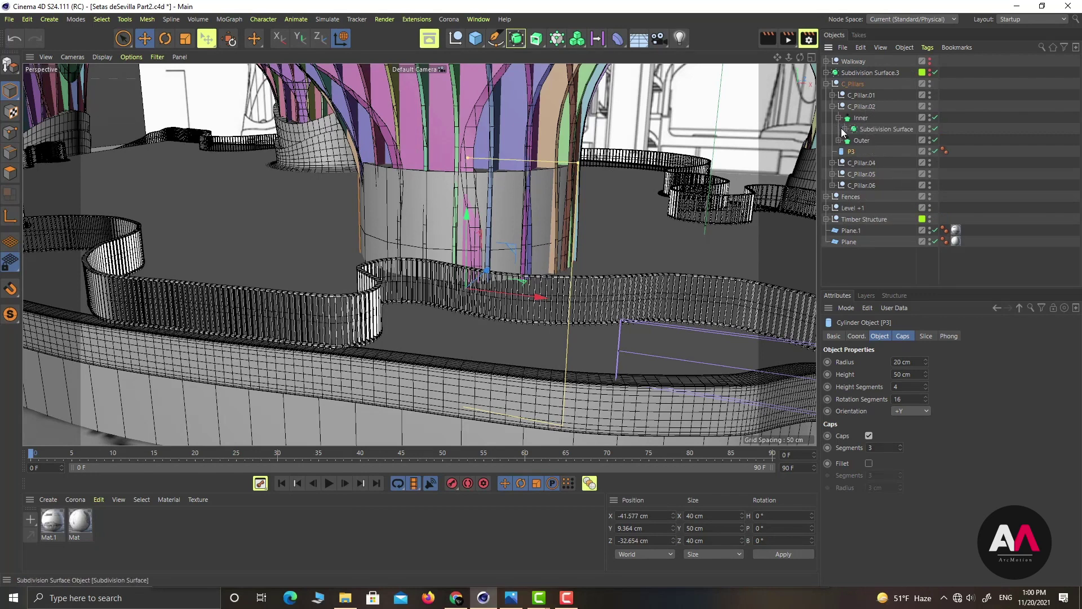
click(845, 129)
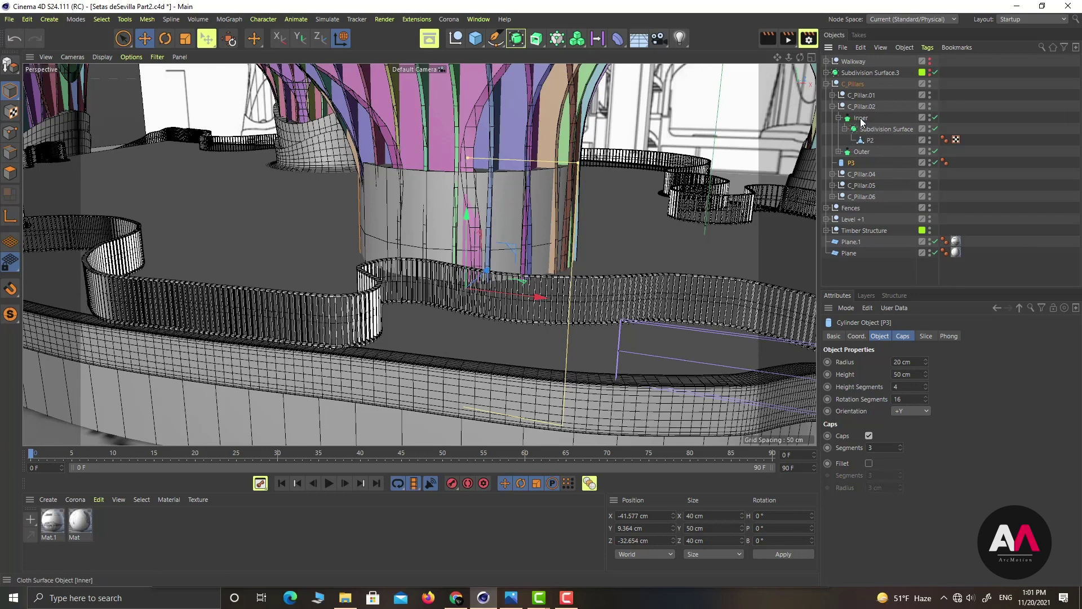
click(839, 119)
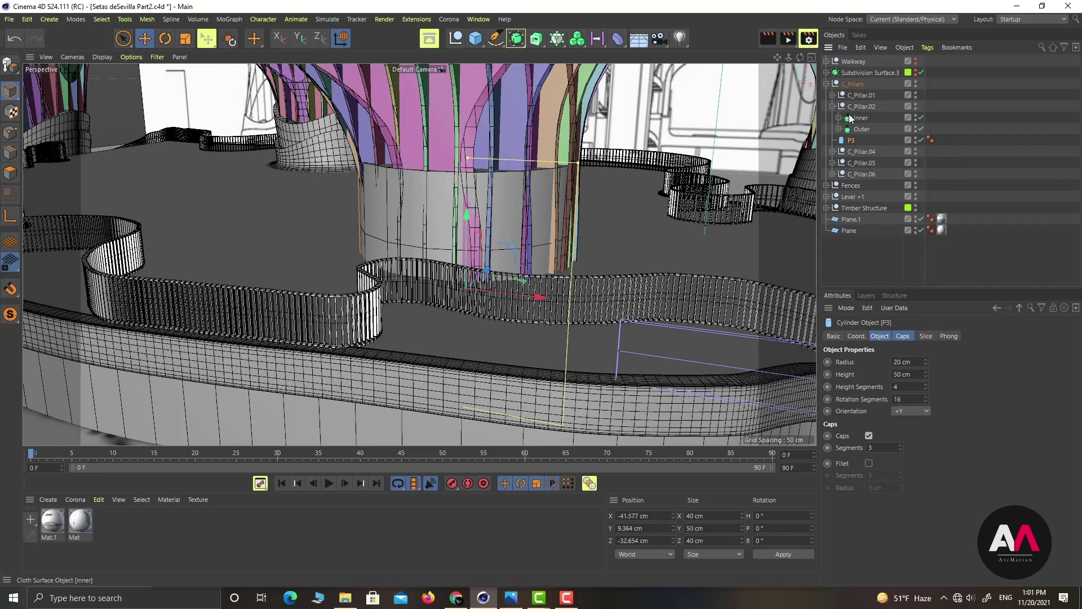
Check the cloth surface settings of C_Pillar.02's Inner and Outer objects and view that pillar base from outside
click(860, 118)
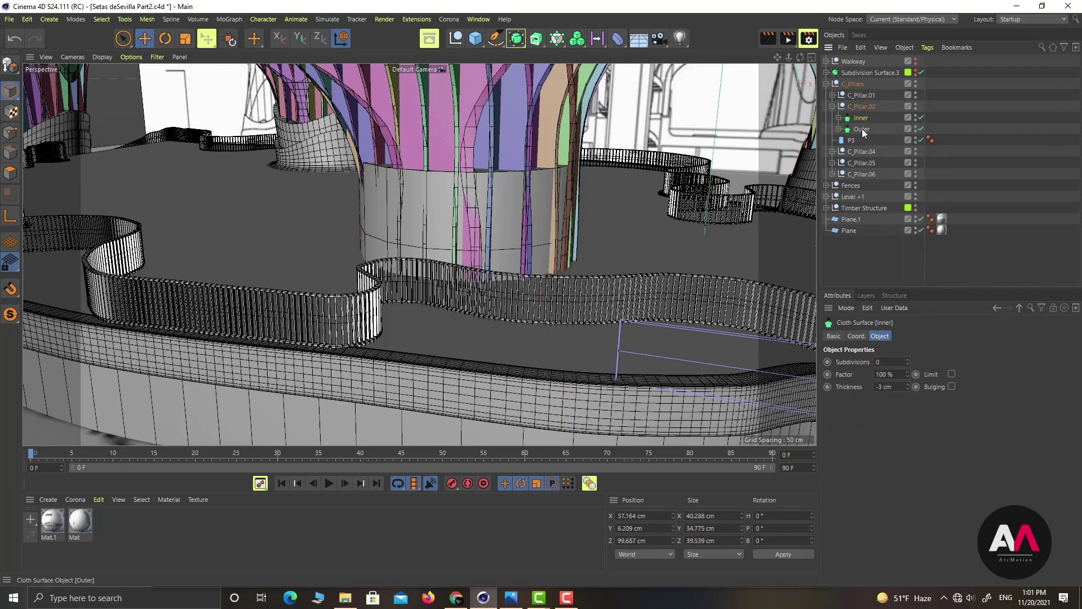
click(862, 128)
key(o)
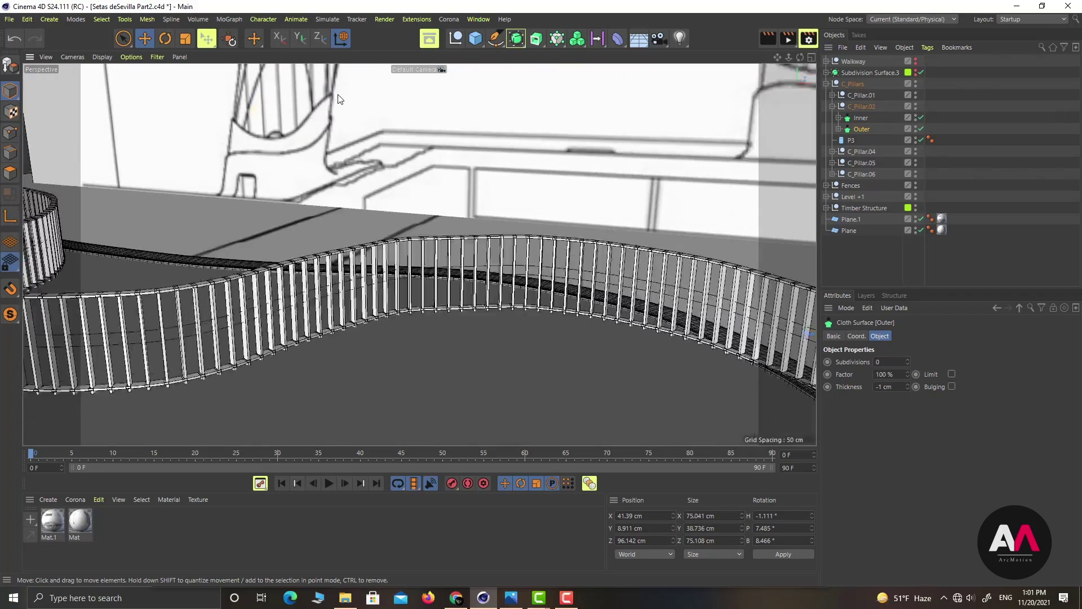
alt+right_drag(338, 95, 324, 103)
alt+right_drag(528, 126, 525, 285)
scroll(372, 198, down, 5)
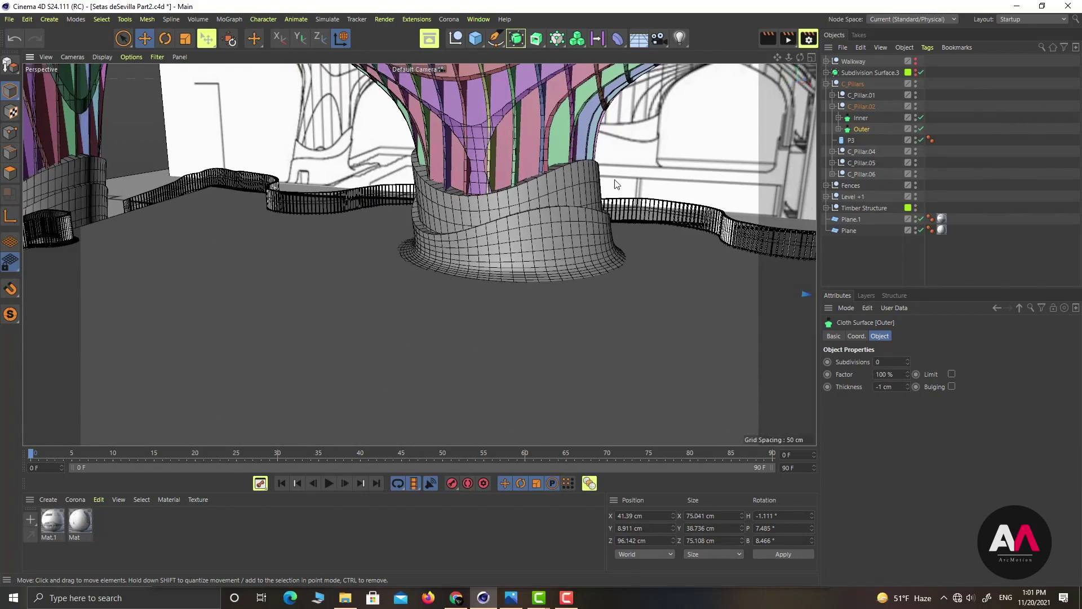
click(832, 106)
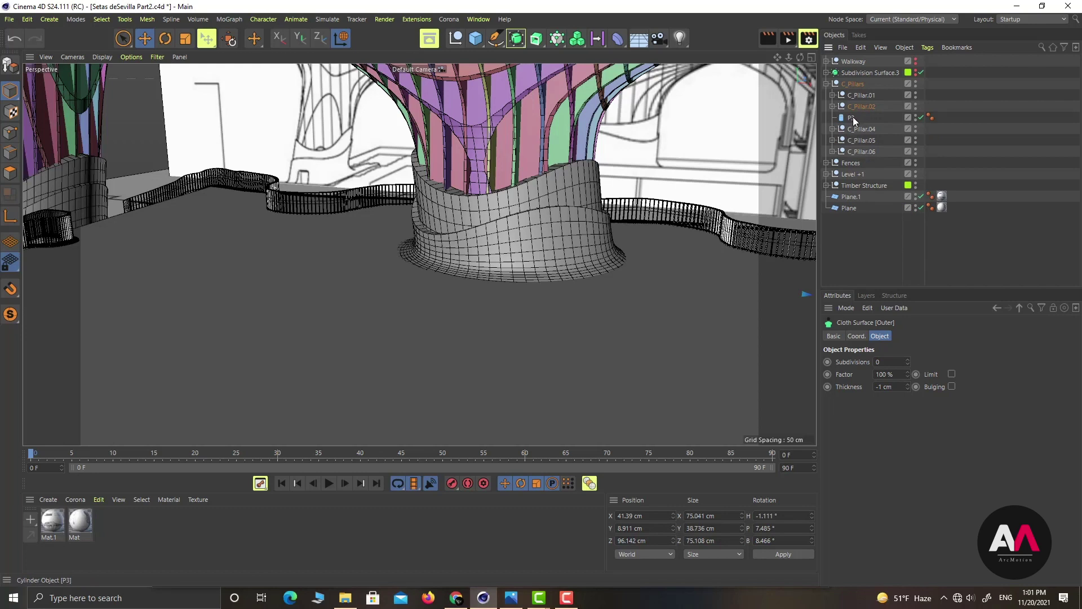
Group the P3 cylinder in its own null and name the null C_Pillar.03
click(852, 119)
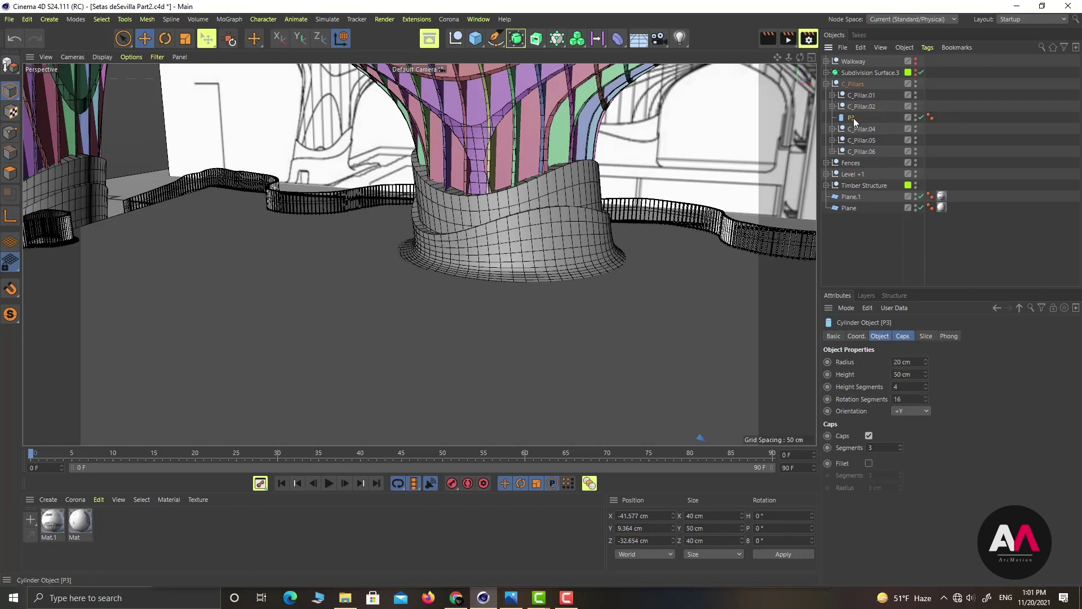
key(alt+g)
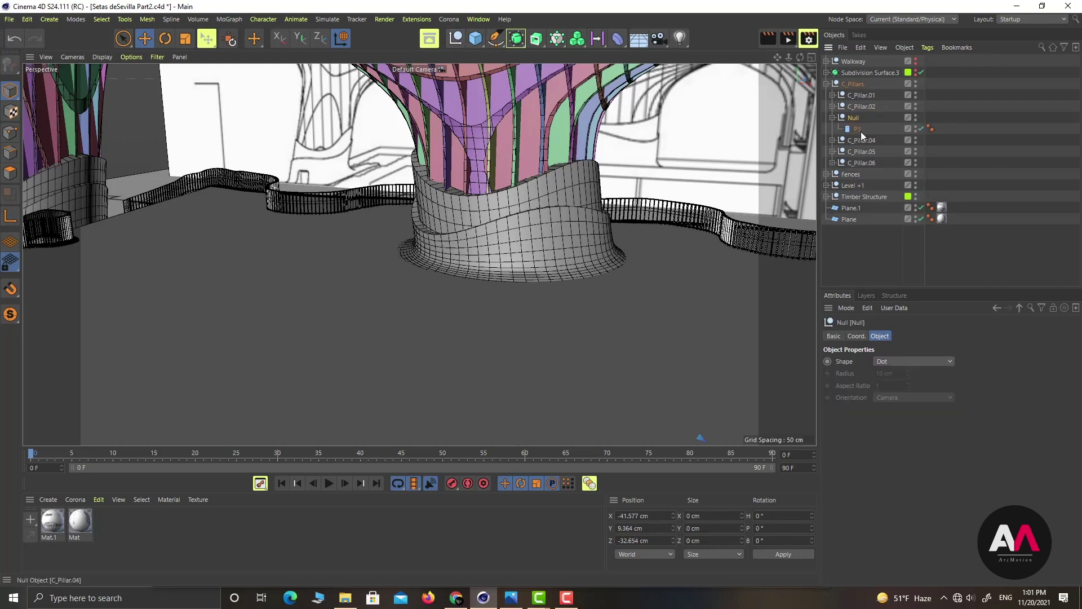
double_click(855, 117)
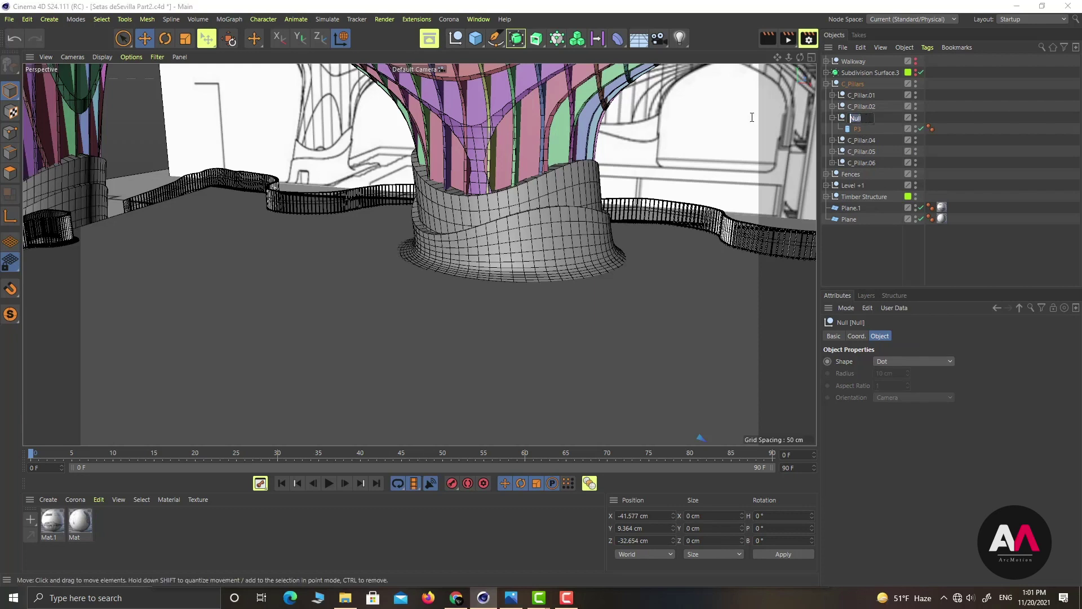
text(C)
text(_Pillar.03)
key(Return)
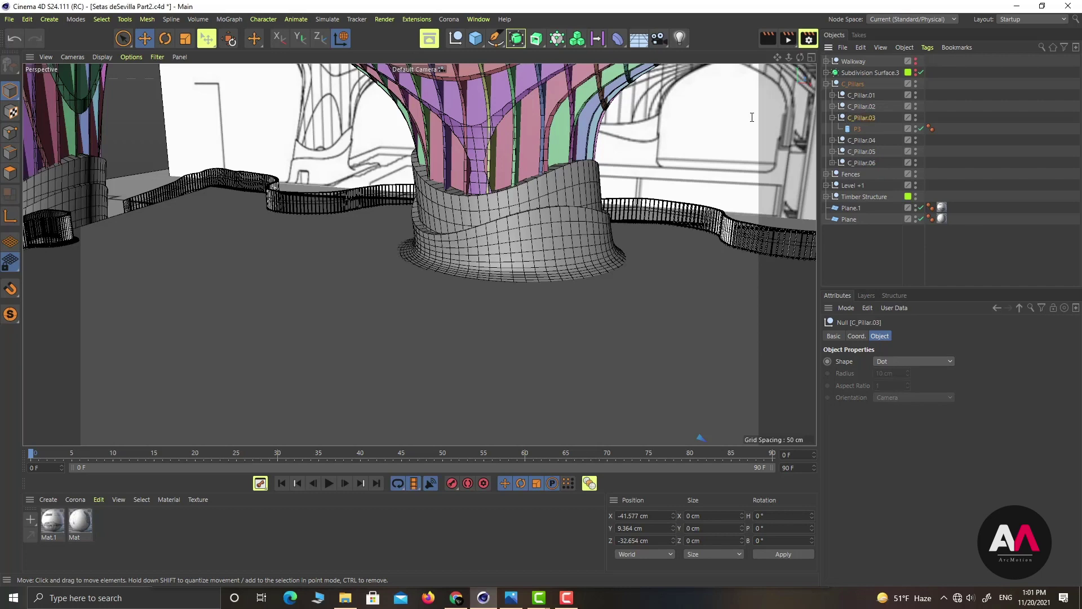
Set the radius of the P3 cylinder inside C_Pillar.03 to 21.5 cm
click(857, 128)
scroll(339, 229, down, 6)
scroll(564, 268, up, 6)
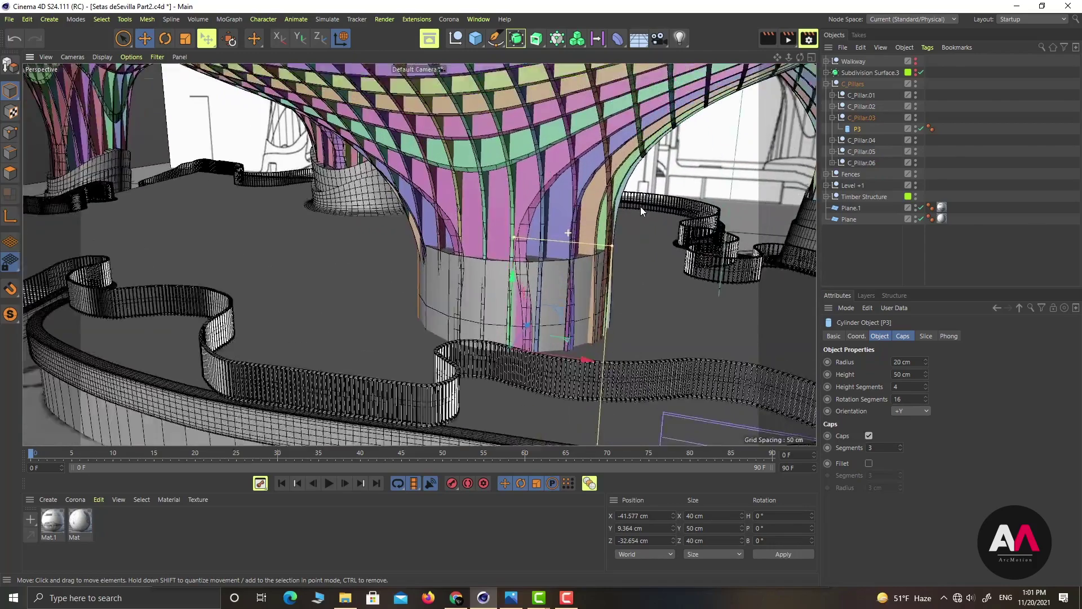
scroll(589, 266, up, 1)
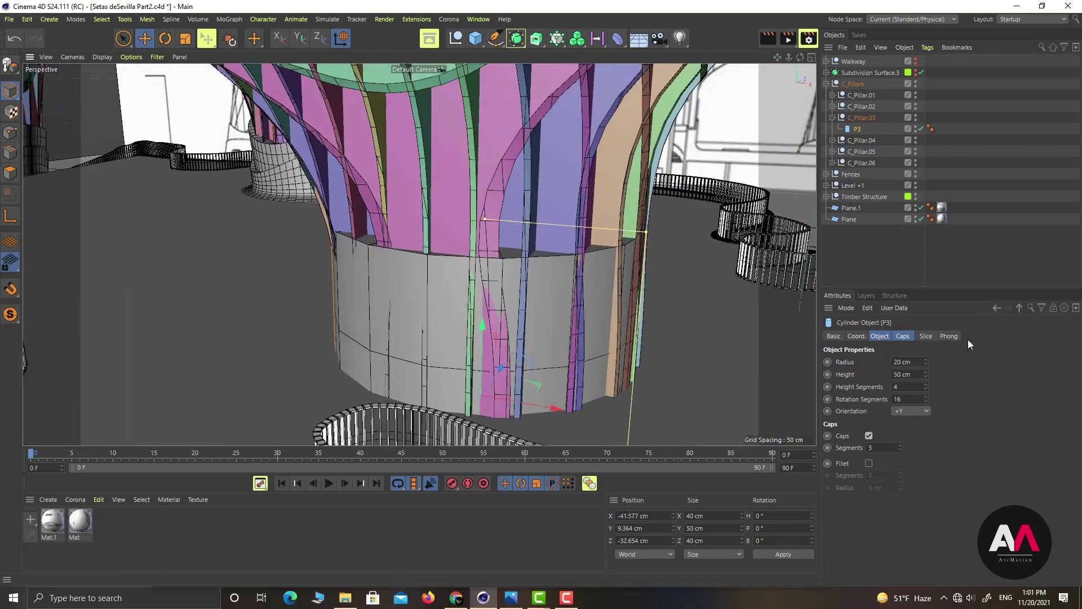
click(925, 359)
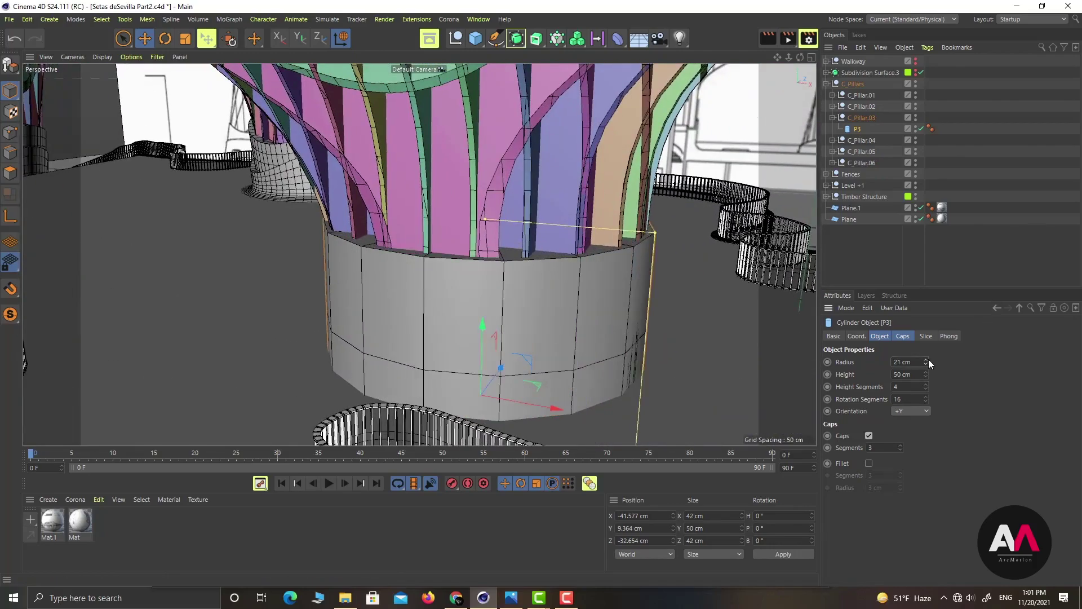
click(925, 359)
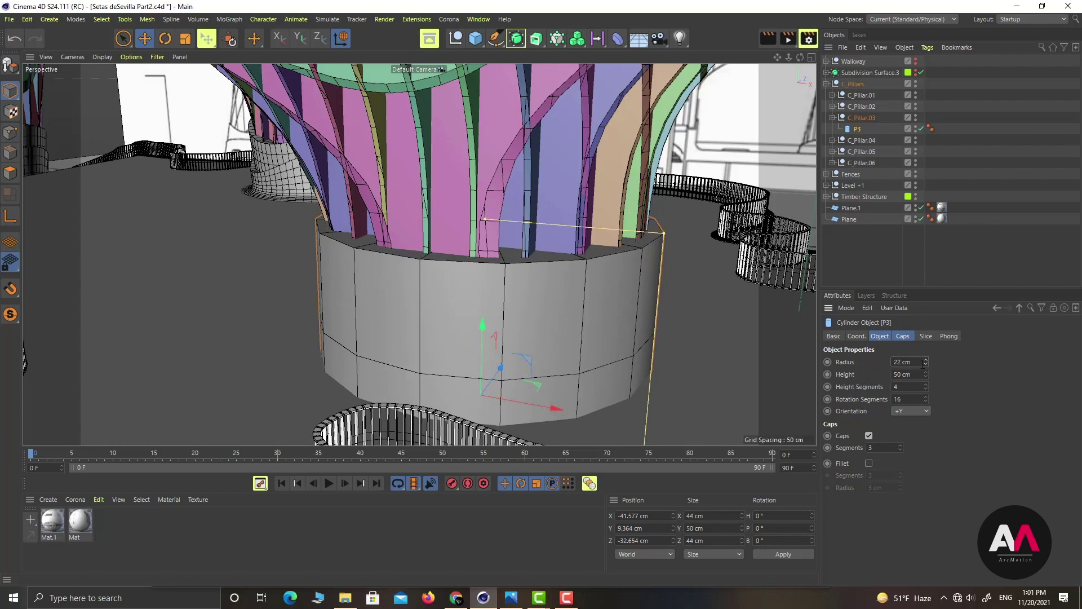
drag(910, 361, 707, 327)
text(5)
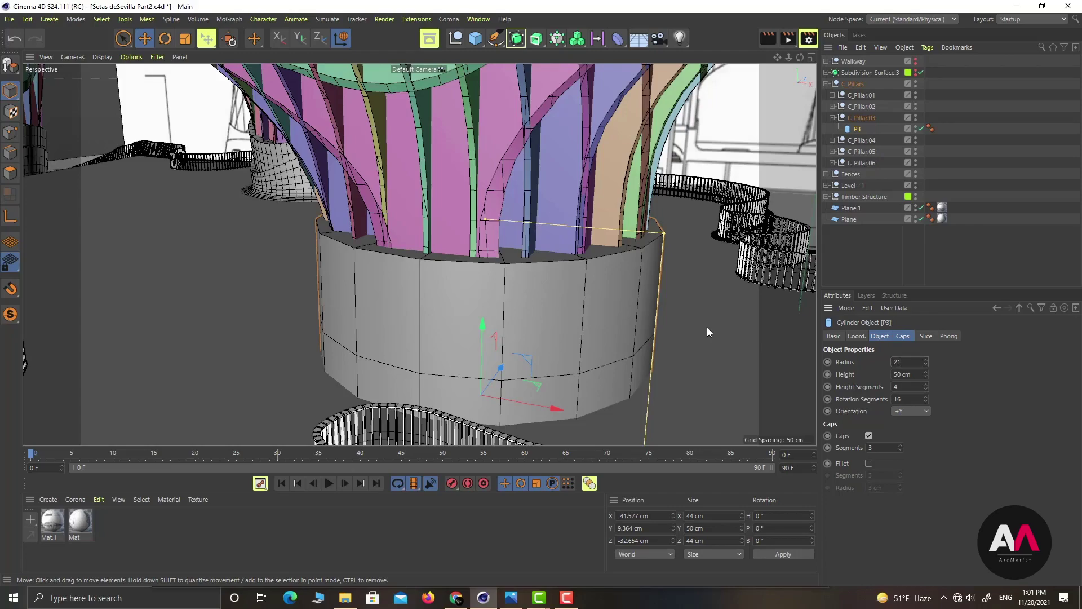
key(Return)
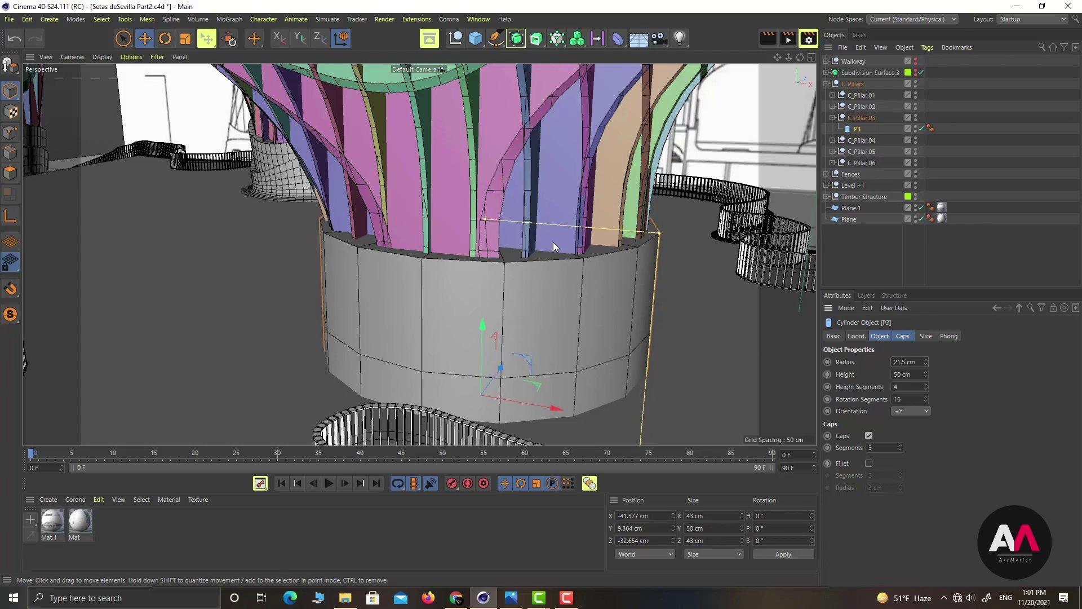
Check the cylinder from the other side of the timber columns and set its radius to 22 cm
alt+drag(553, 242, 578, 235)
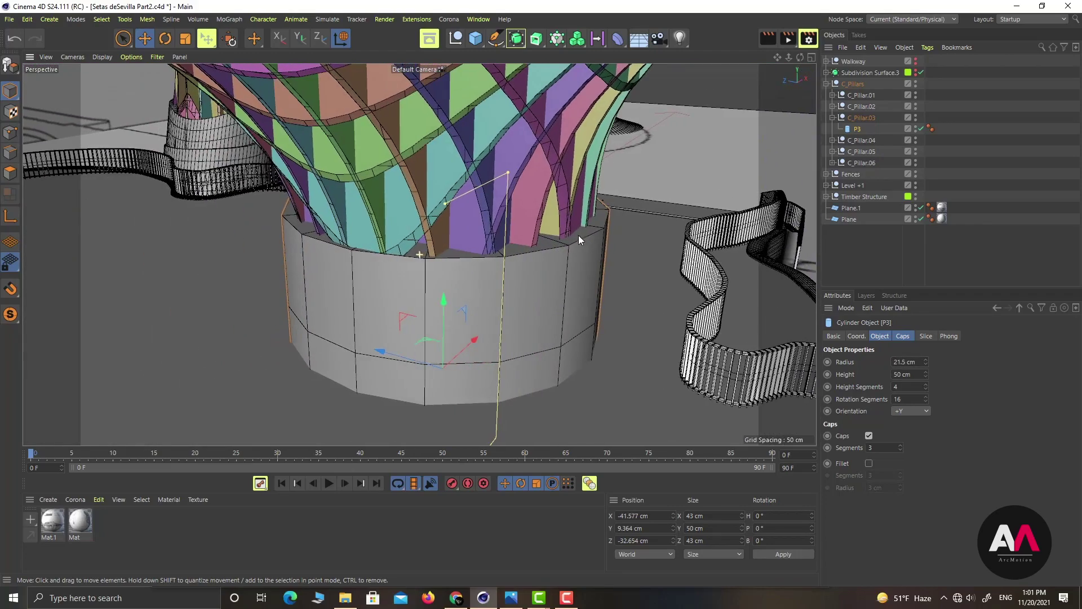
double_click(922, 364)
text(22)
key(Return)
Shift the P3 cylinder horizontally to about X -42.169 cm, Z -32.527 cm so it encloses the timber columns evenly
alt+drag(432, 252, 283, 262)
click(618, 313)
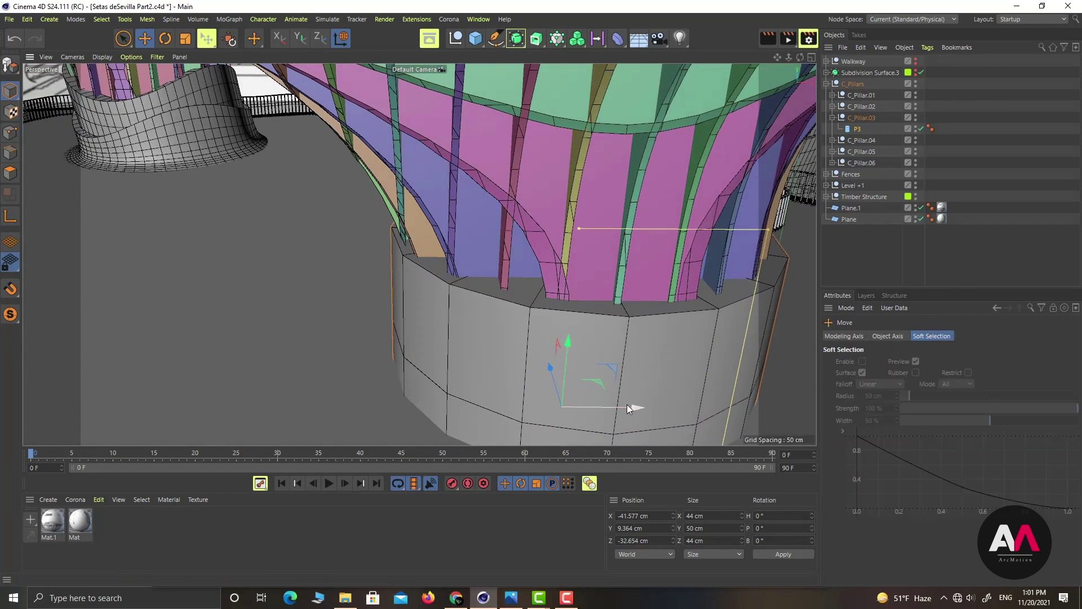
drag(627, 405, 624, 405)
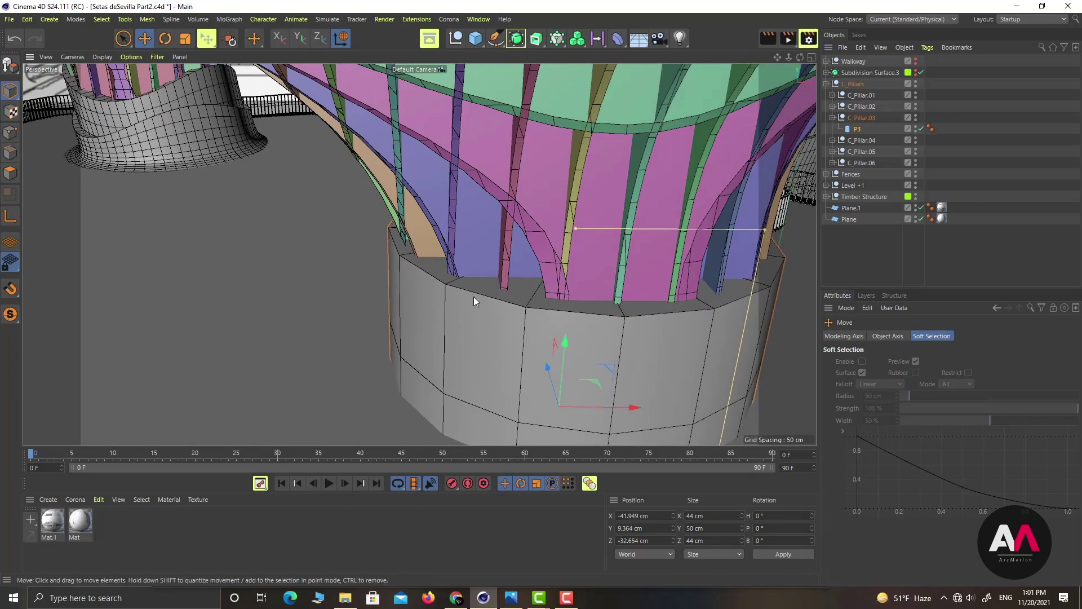
alt+drag(474, 297, 746, 190)
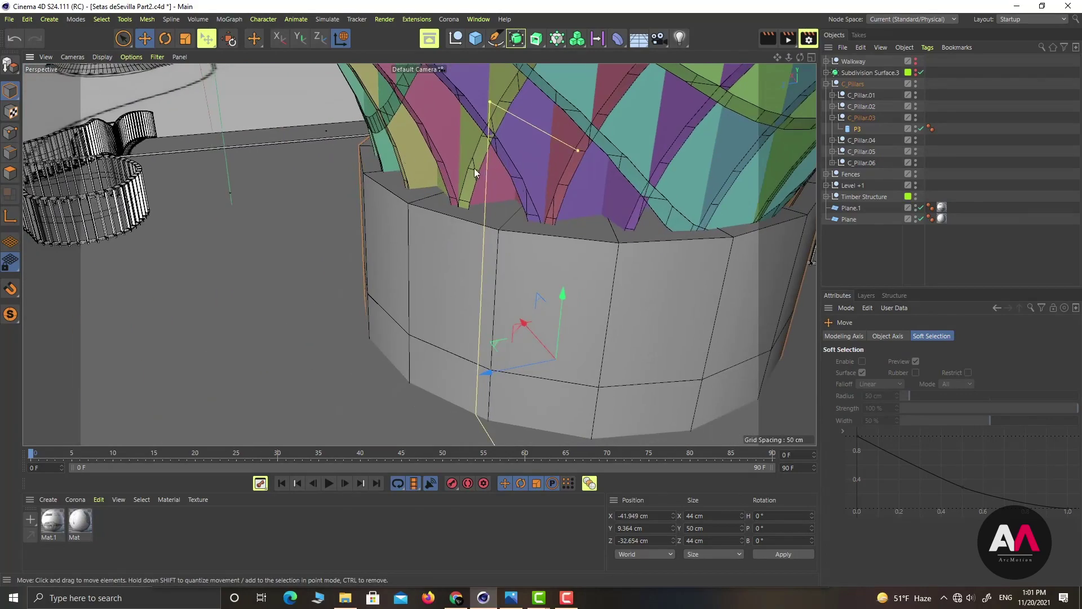
alt+drag(593, 240, 460, 374)
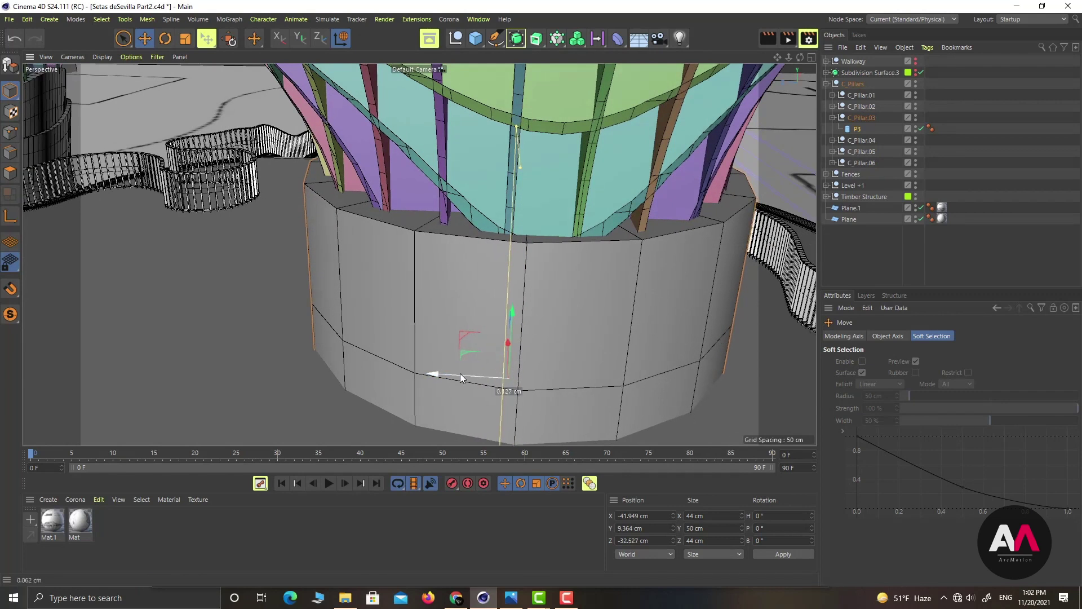
alt+drag(501, 291, 682, 414)
scroll(594, 262, down, 5)
alt+drag(594, 262, 545, 241)
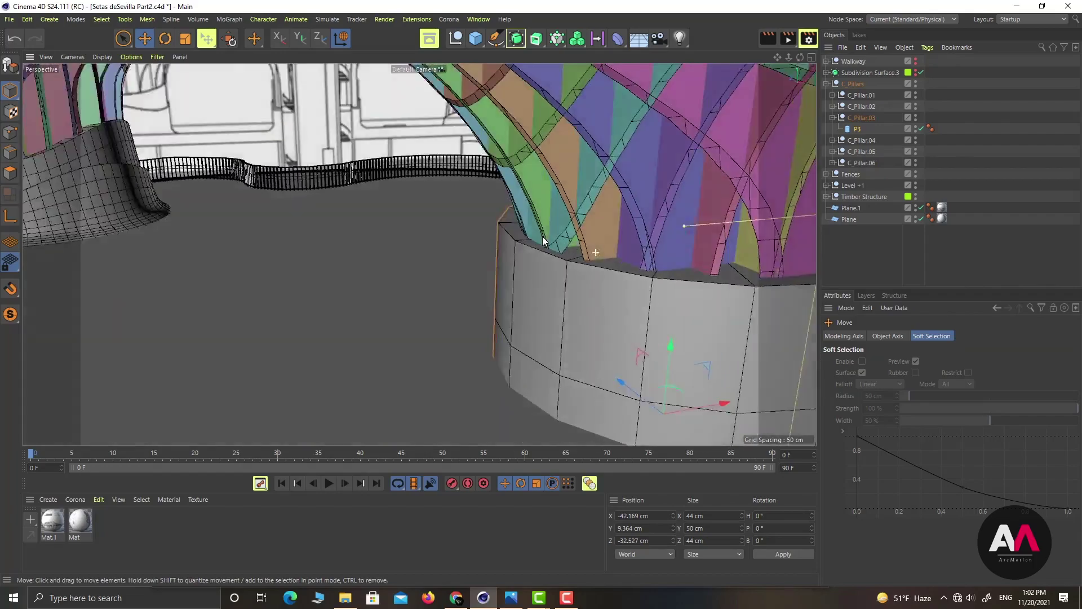
alt+right_drag(509, 214, 419, 251)
alt+right_drag(572, 218, 699, 213)
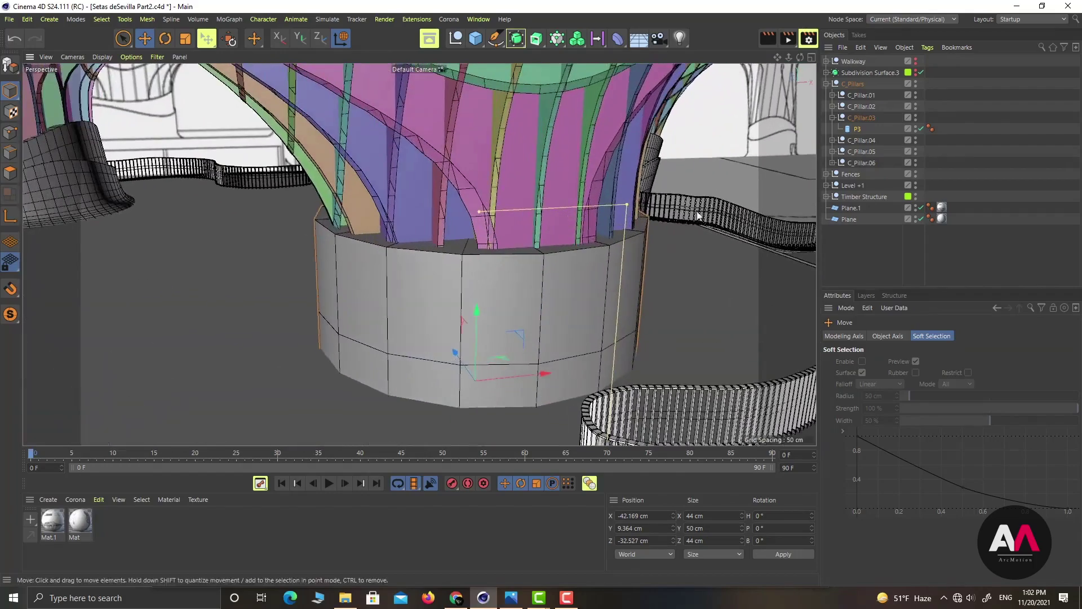
Turn off the caps of the P3 cylinder and convert it to an editable polygon object
click(857, 129)
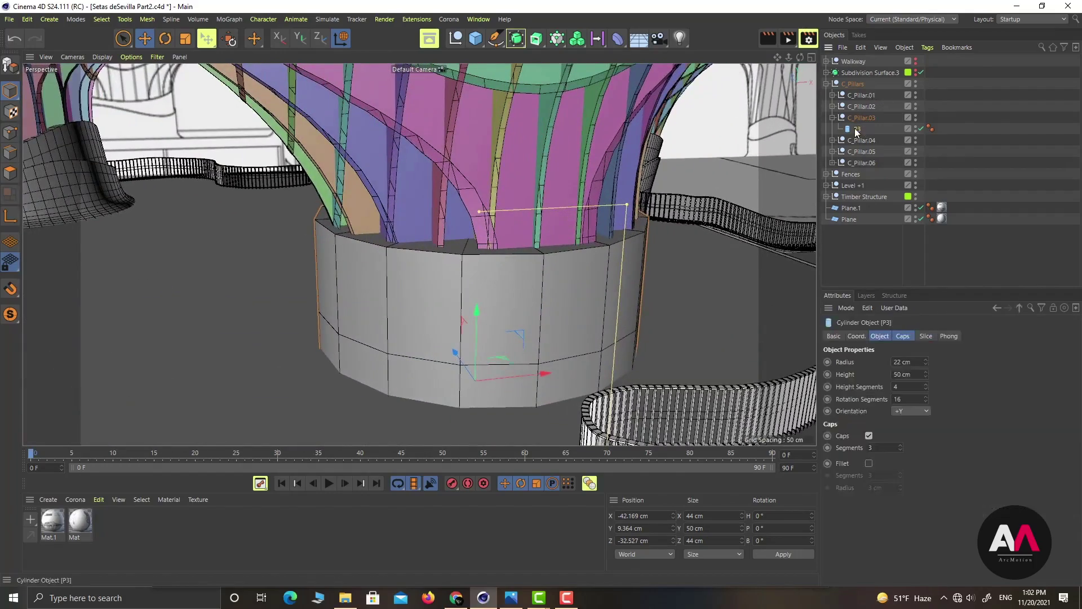
click(903, 336)
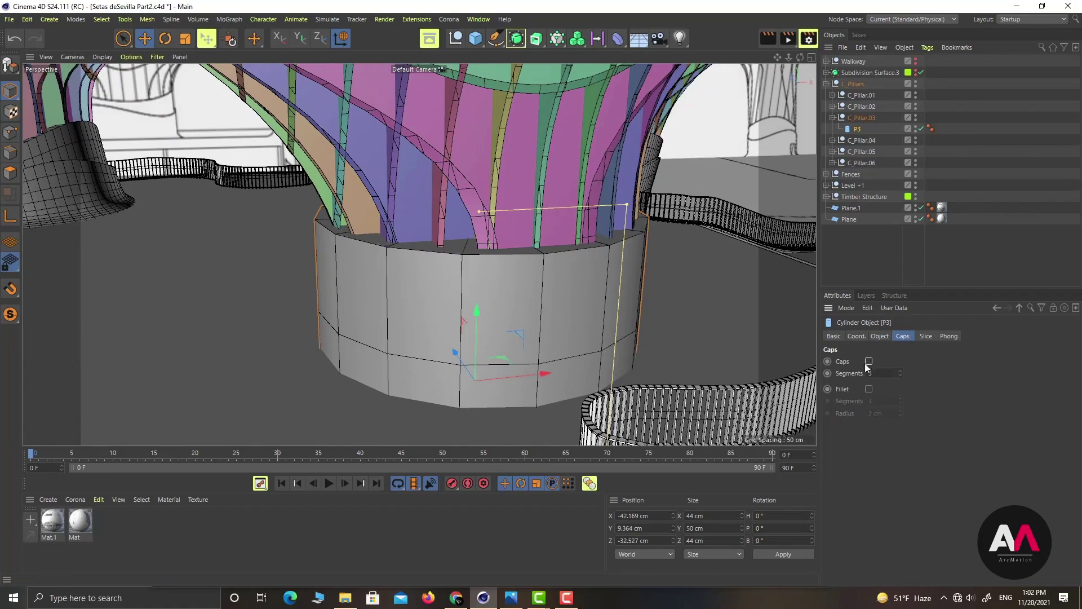
alt+drag(399, 380, 522, 282)
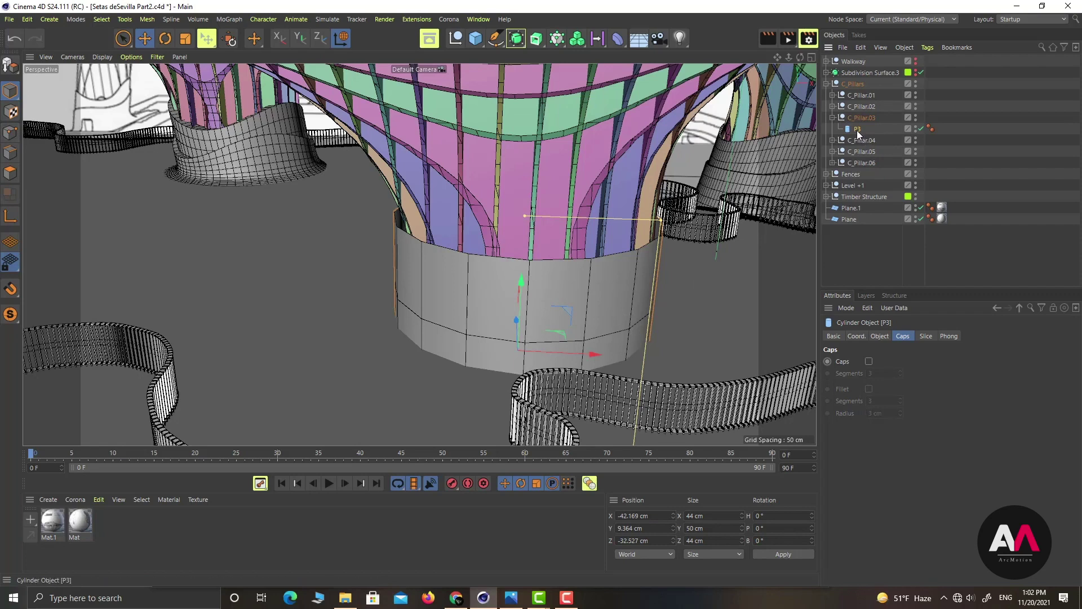
key(c)
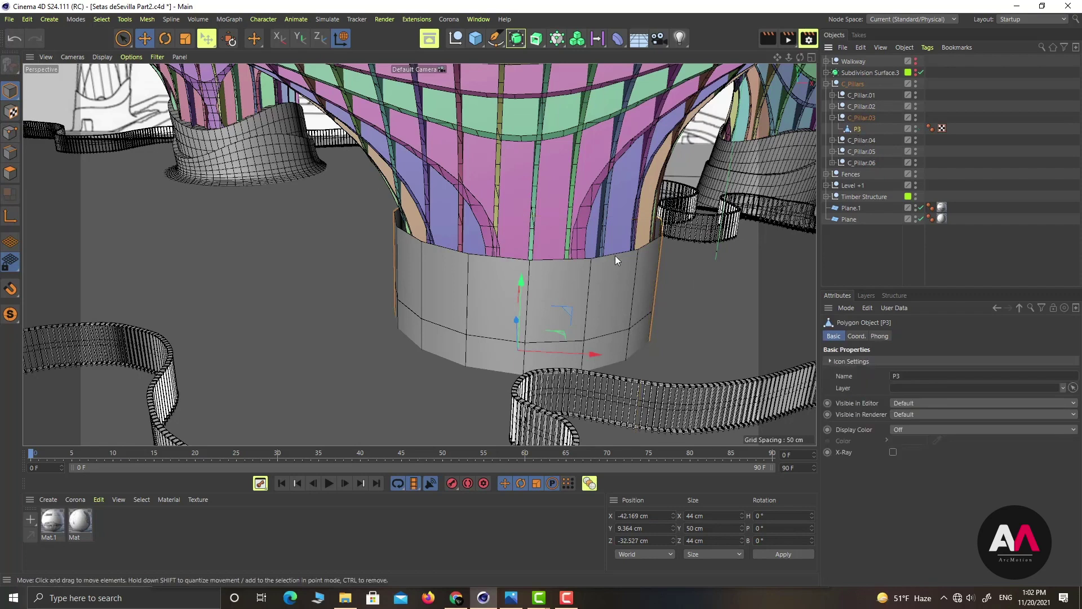
Duplicate P3 within C_Pillar.03 and rename the two polygon objects Inner and Outer
ctrl+drag(858, 133, 858, 135)
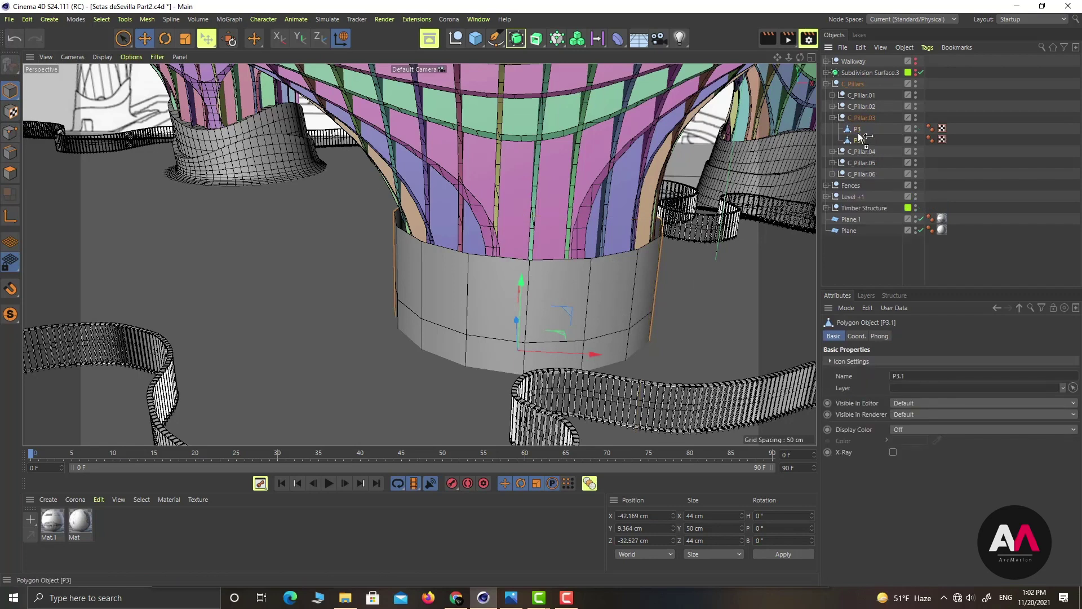
double_click(858, 130)
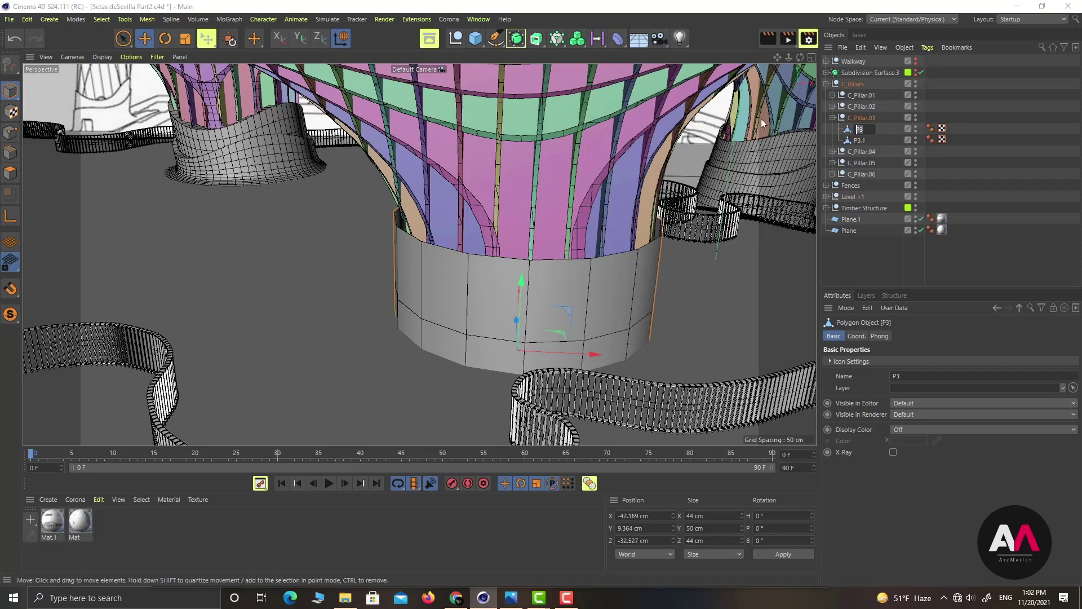
text(Inner)
key(Return)
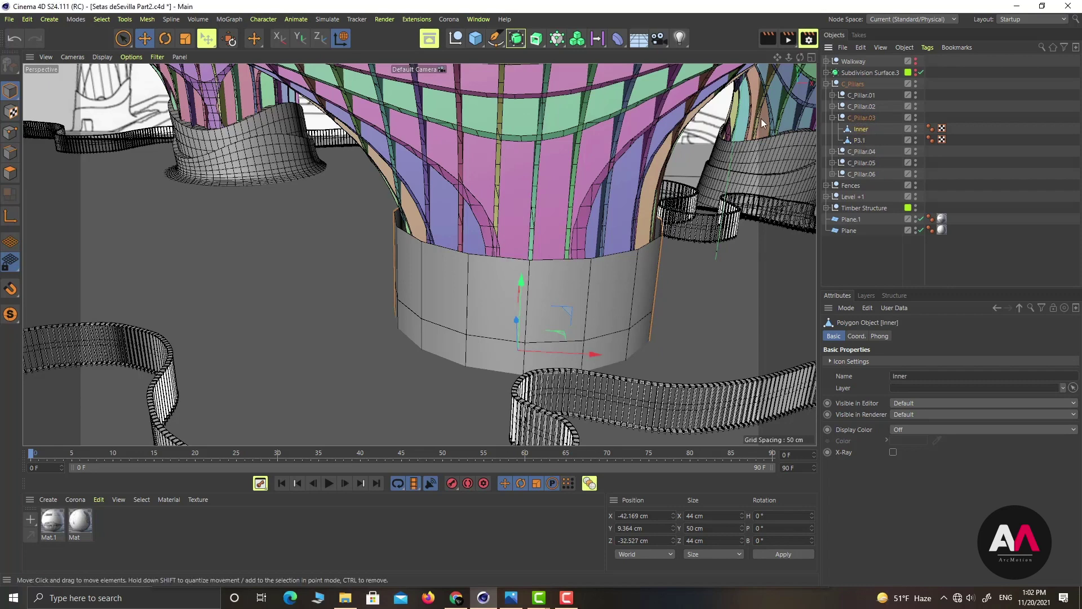
double_click(867, 140)
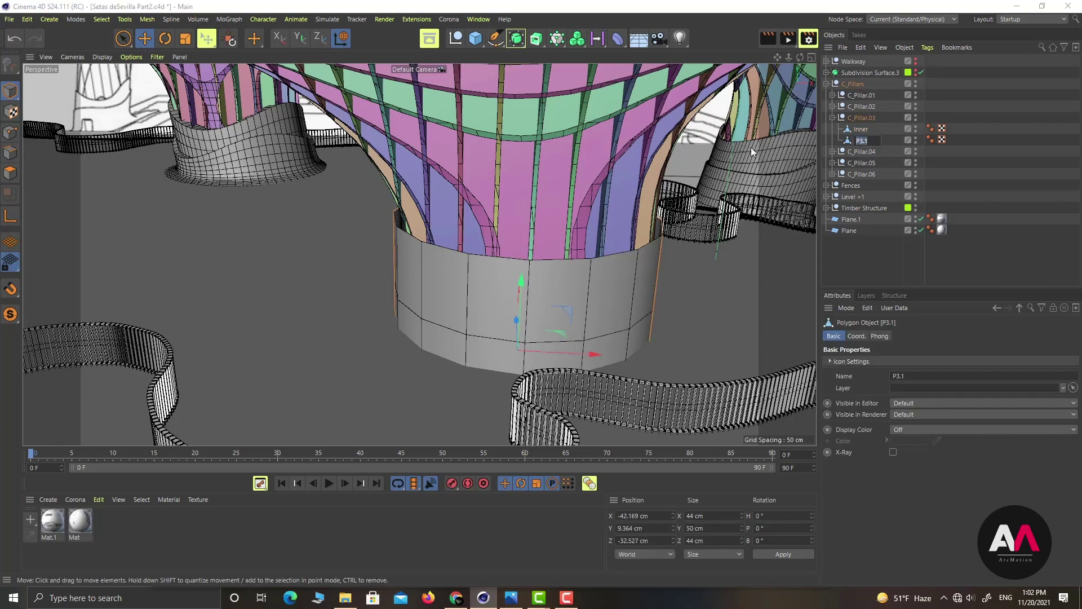
text(Outer)
key(Return)
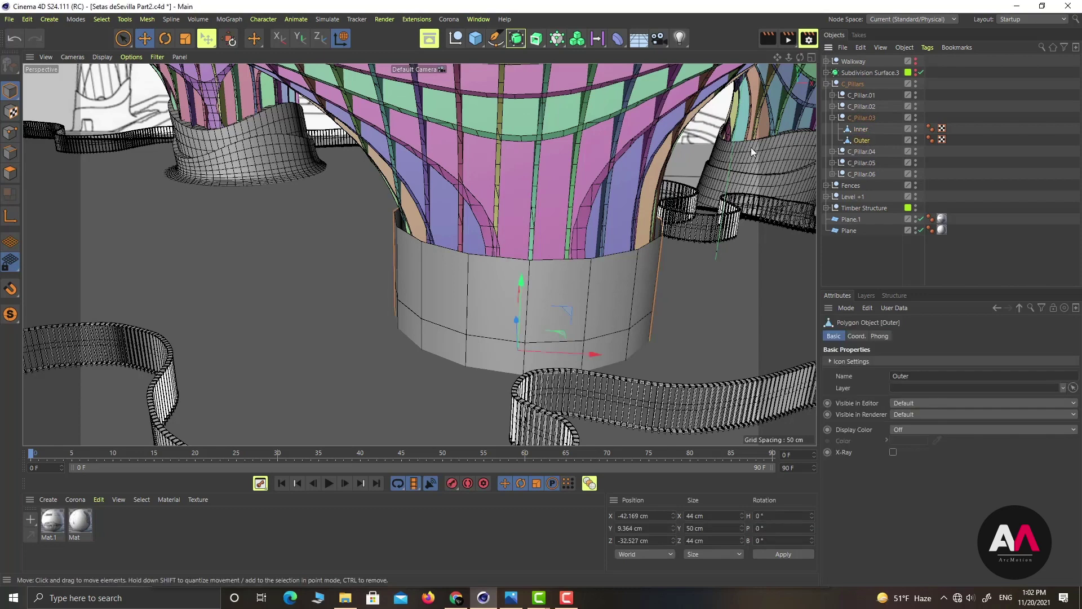
Hide the Outer object of C_Pillar.03 and select two neighbouring points on the top rim of Inner
alt+double_click(916, 140)
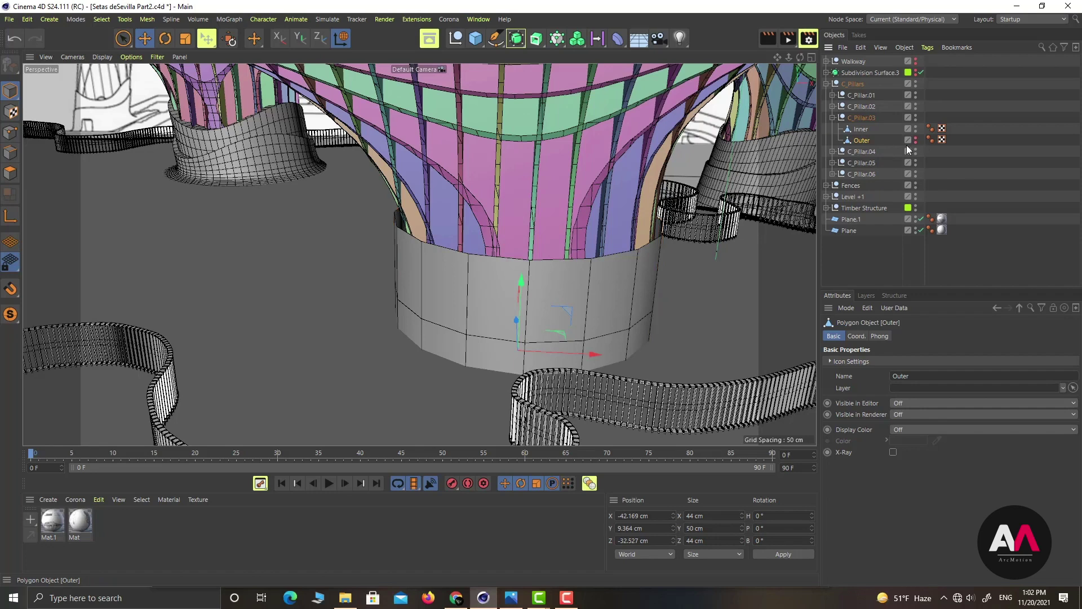
click(863, 132)
scroll(505, 320, up, 5)
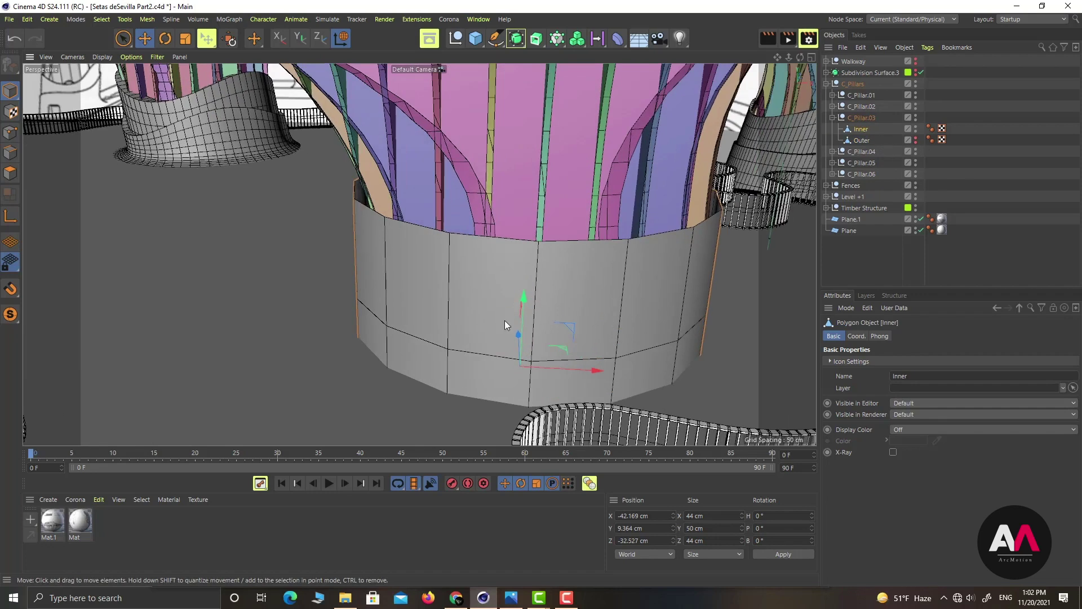
scroll(428, 293, down, 4)
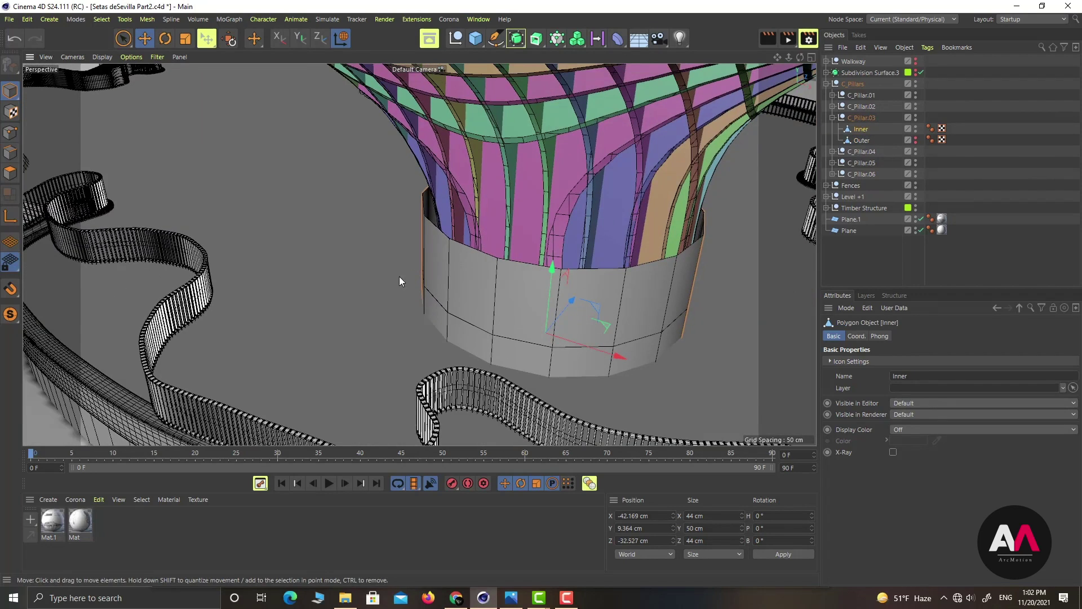
click(11, 132)
alt+drag(594, 210, 557, 267)
click(558, 267)
shift+click(527, 288)
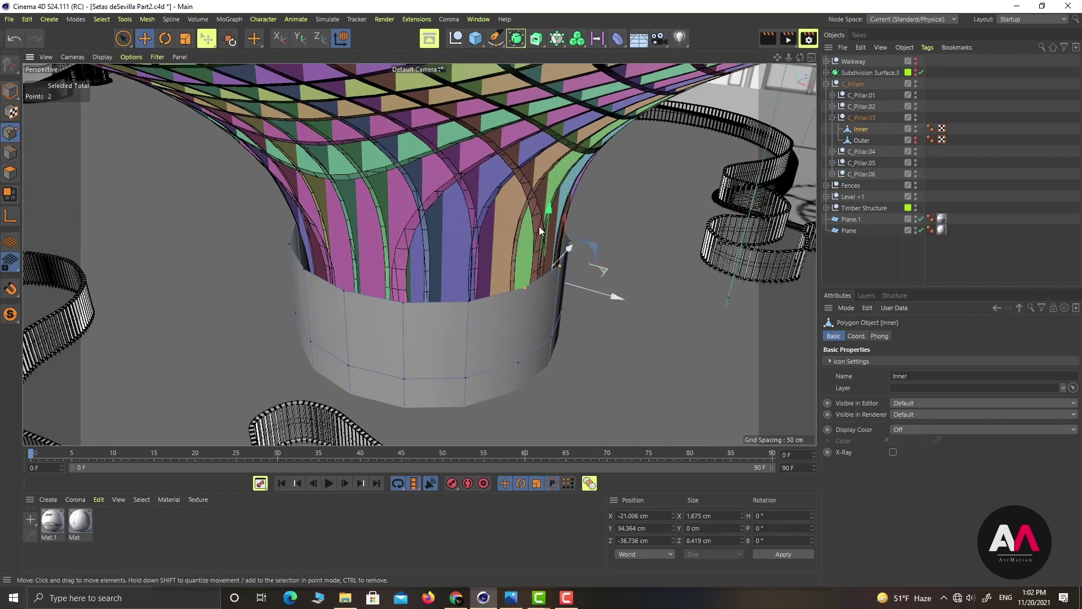
alt+drag(468, 245, 293, 144)
Enable soft selection for the Move tool with a radius of 30 cm
click(145, 38)
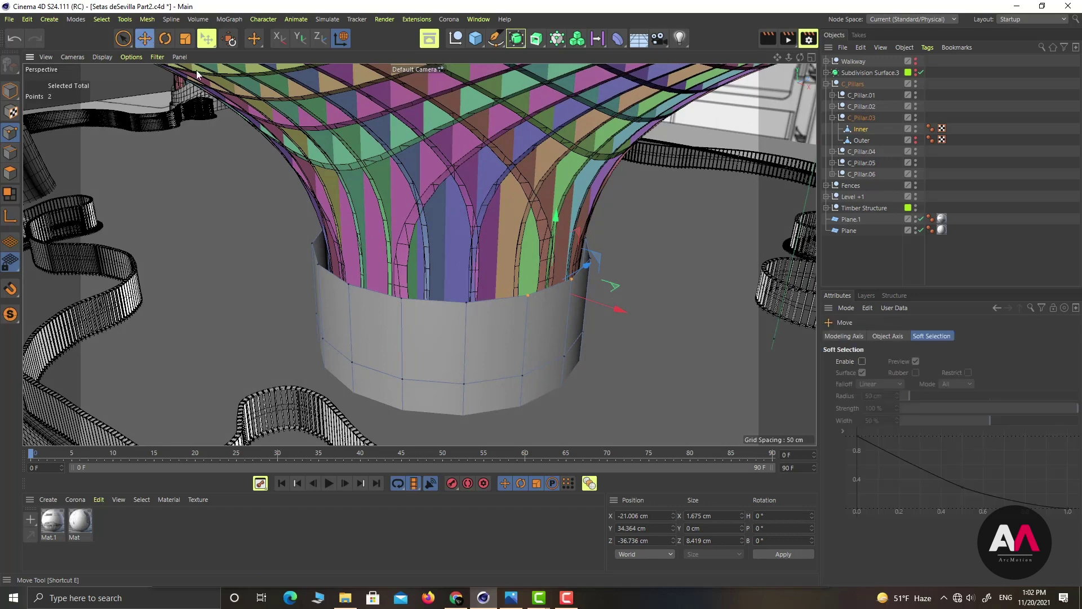
click(861, 361)
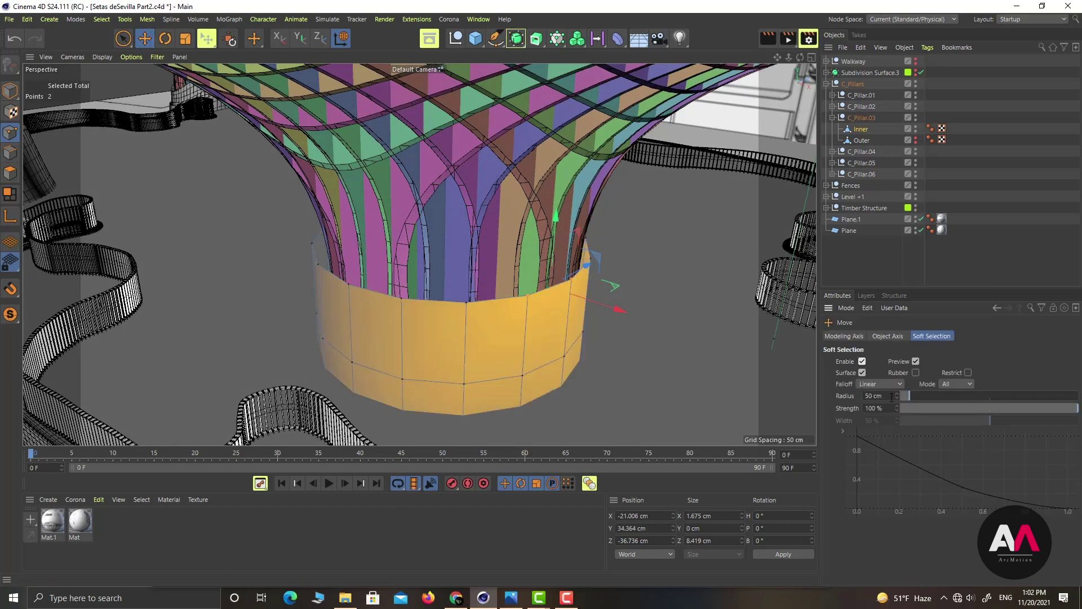
drag(892, 397, 693, 387)
text(30)
key(Return)
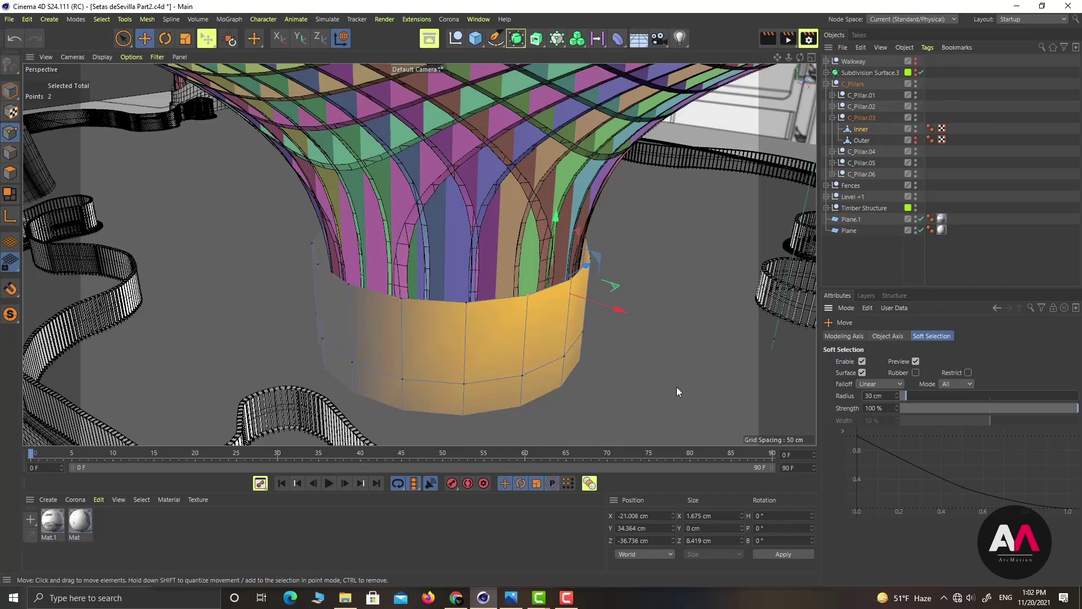
Raise two neighbouring top-rim points on the opposite side of Inner to about Y 37.998 cm using soft selection
alt+drag(510, 269, 555, 282)
alt+drag(411, 267, 286, 330)
click(275, 333)
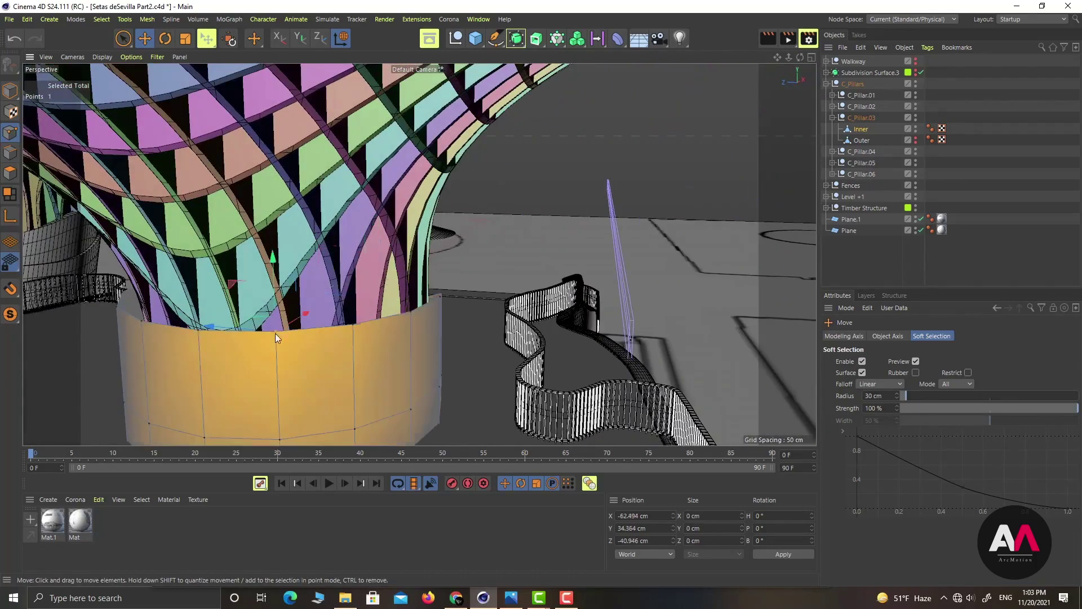
shift+click(203, 337)
drag(237, 299, 230, 258)
alt+drag(342, 268, 428, 282)
Add a Subdivision Surface as the parent of Inner to smooth the shell
click(861, 130)
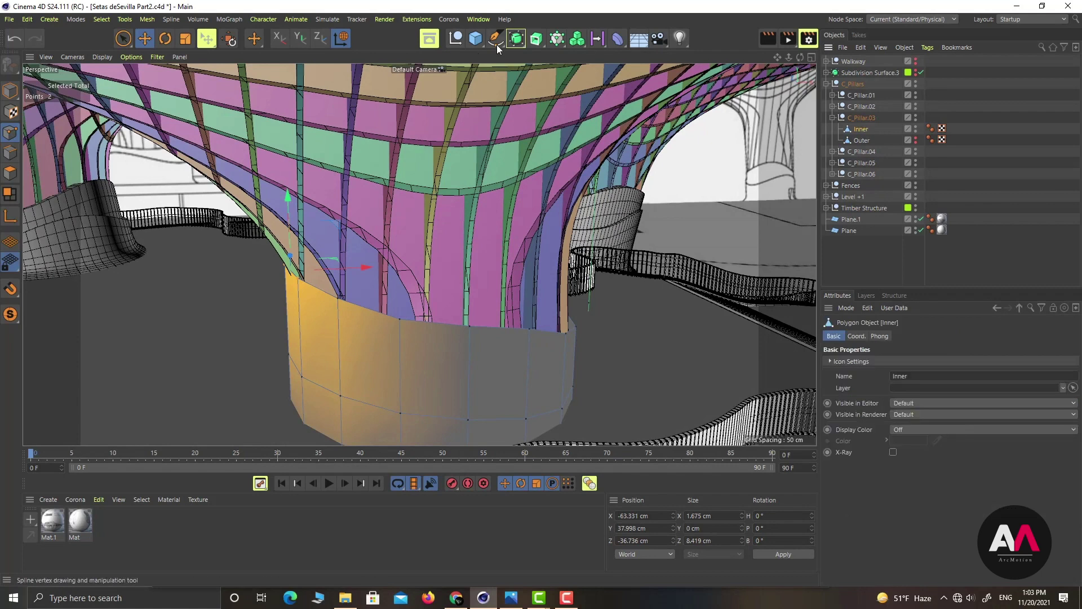
click(517, 40)
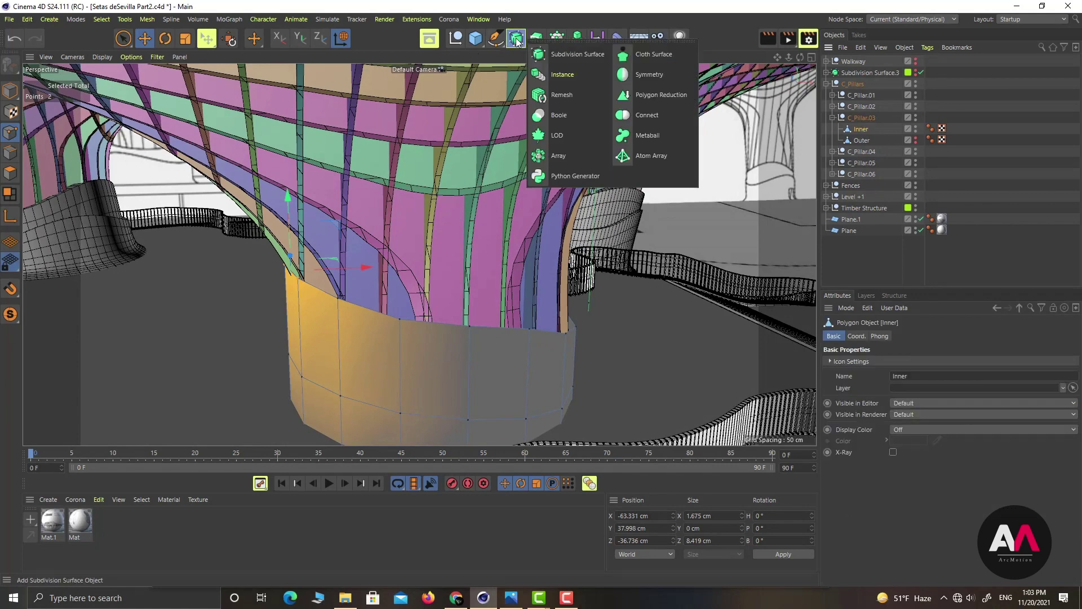
alt+click(560, 53)
alt+drag(434, 296, 417, 233)
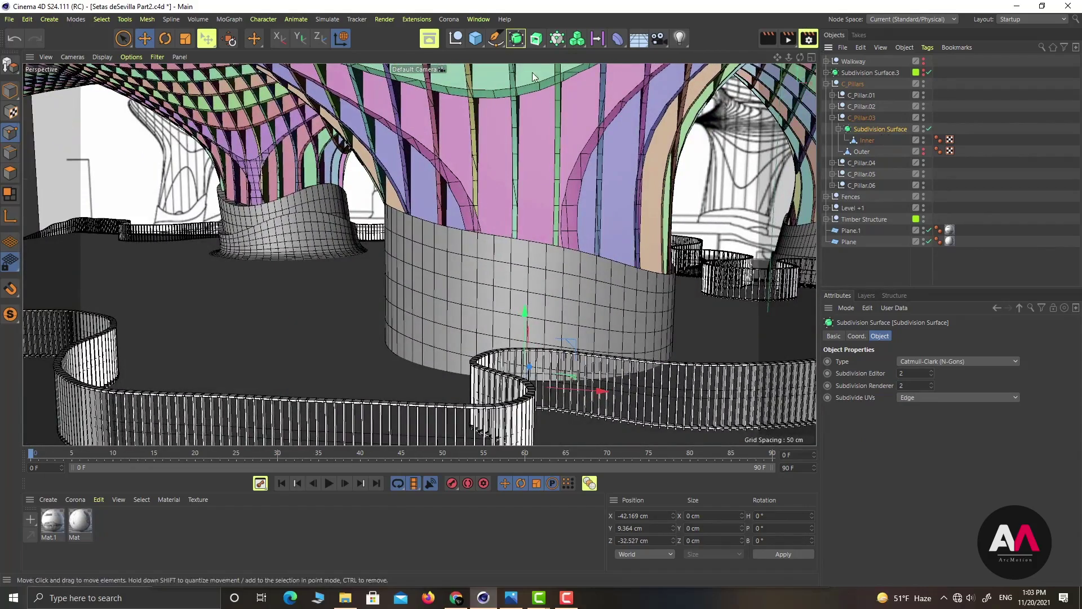
Wrap the Subdivision Surface in a Cloth Surface with 0 subdivisions and a thickness of -4 cm
click(515, 39)
alt+click(661, 56)
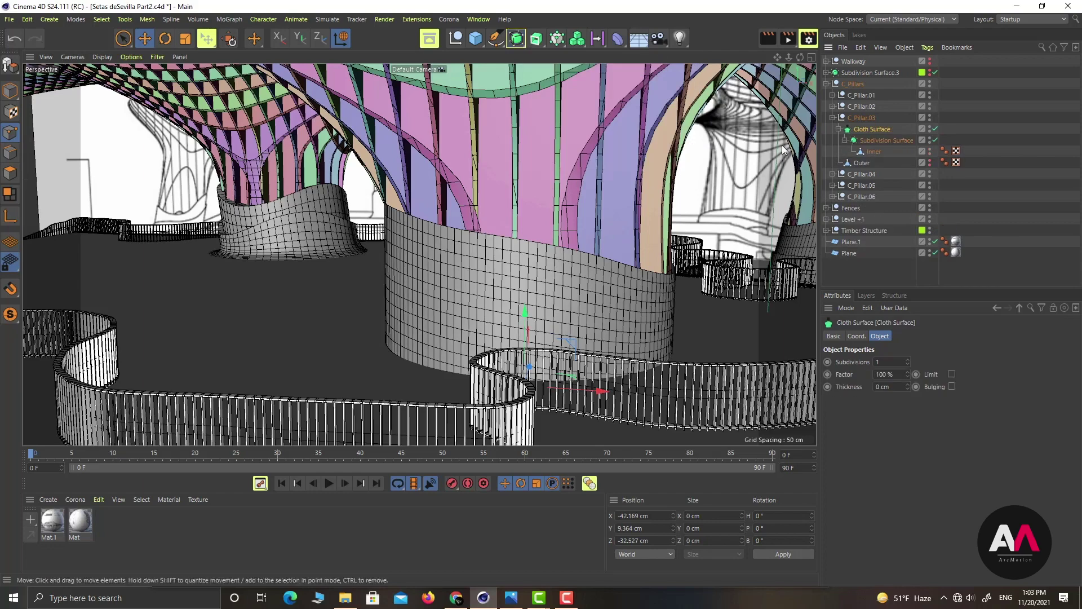
drag(887, 362, 866, 362)
key(Return)
scroll(483, 252, up, 3)
alt+drag(509, 254, 786, 389)
drag(893, 388, 866, 385)
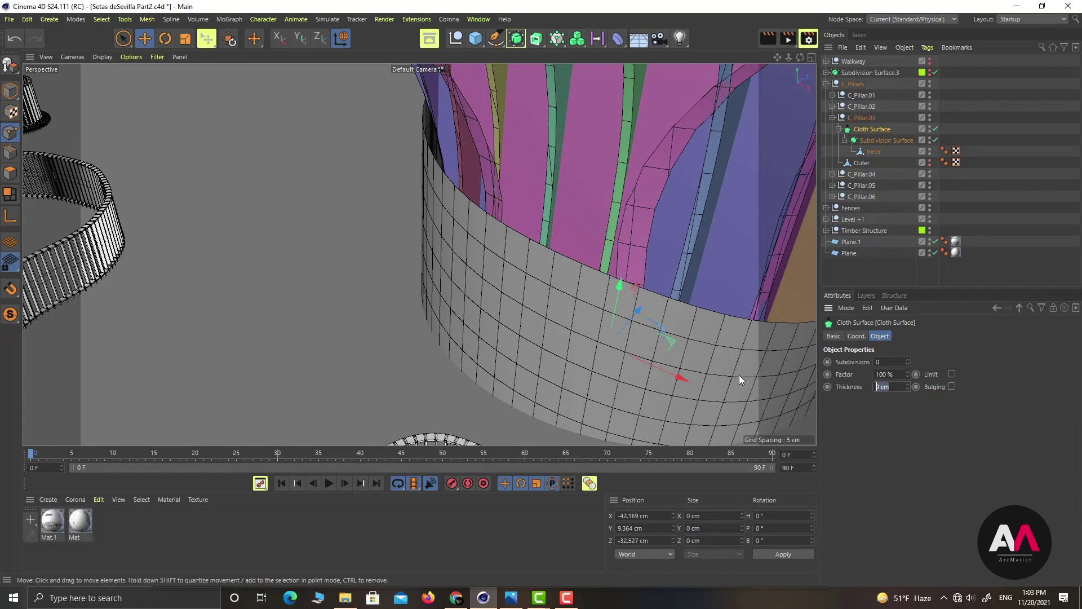
text(-4)
key(Return)
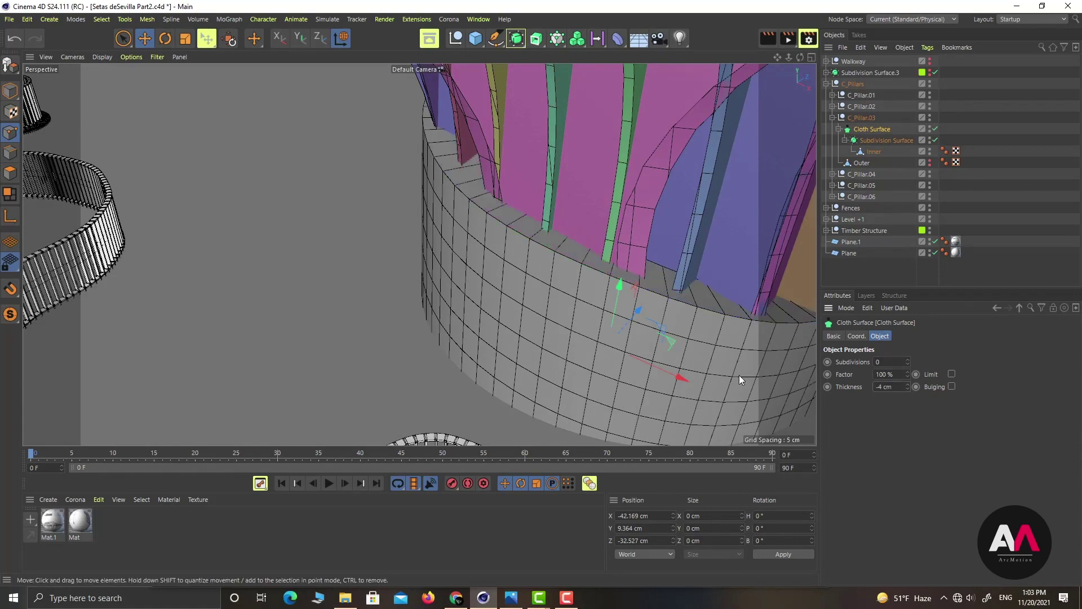
Collapse the Cloth Surface hierarchy in C_Pillar.03 and make the Outer object visible in the viewport
scroll(498, 224, down, 6)
alt+drag(604, 223, 631, 181)
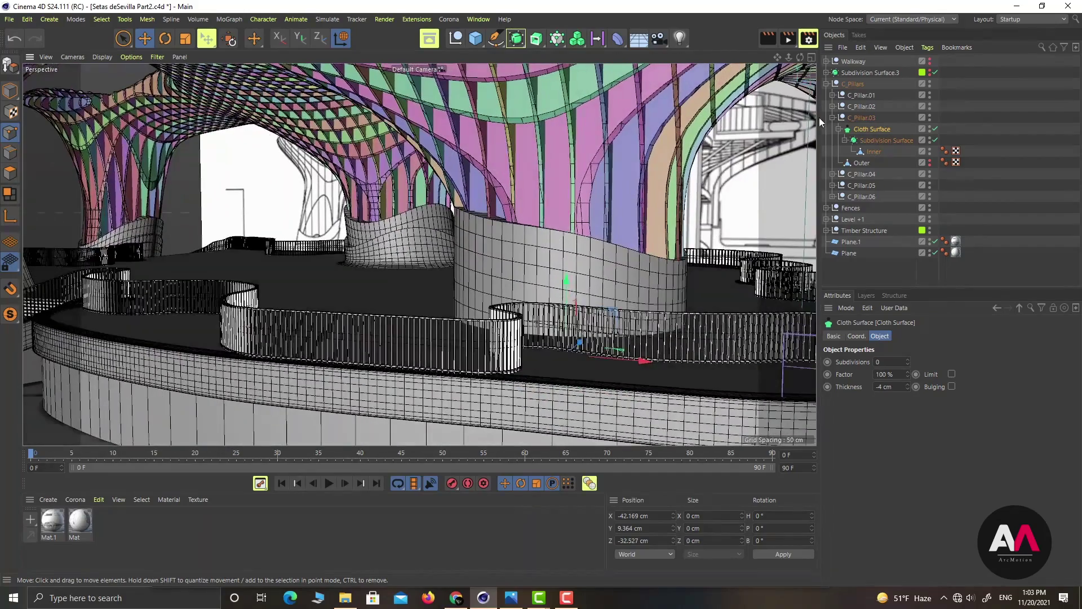
click(872, 152)
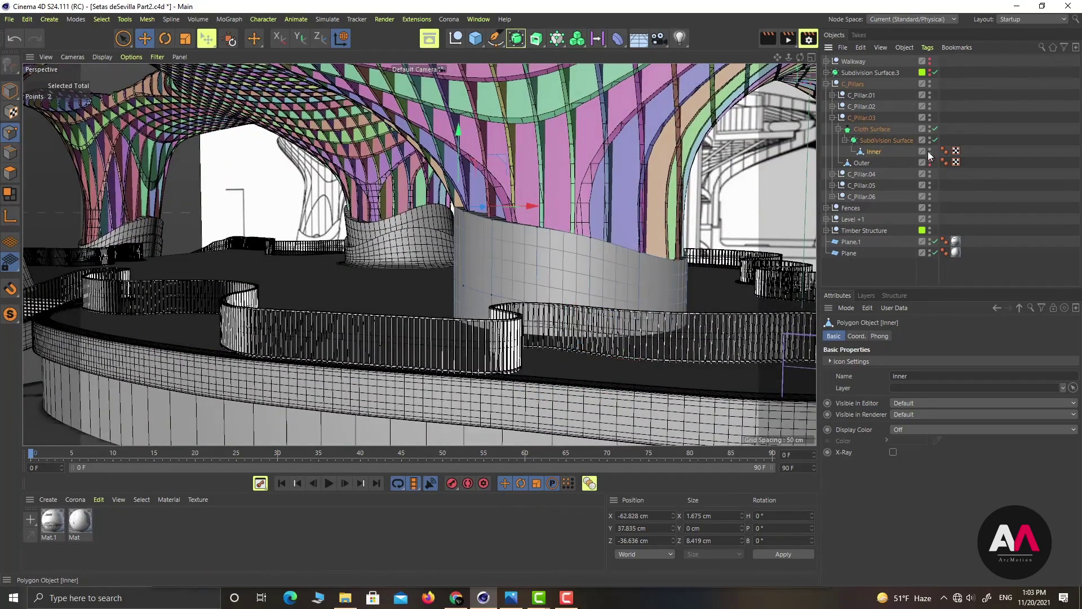
click(862, 163)
click(839, 129)
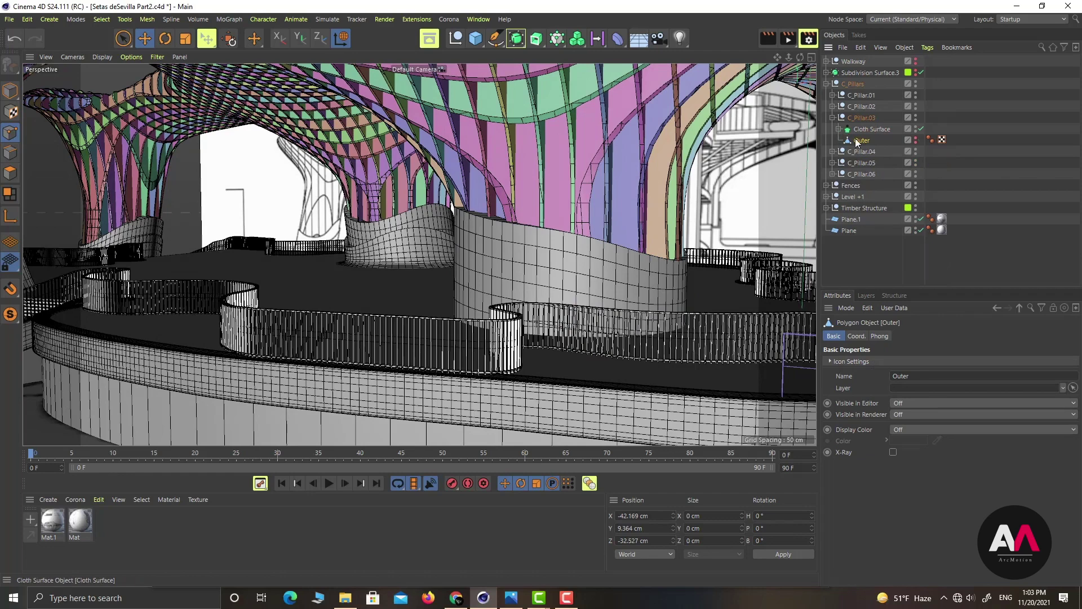
click(917, 142)
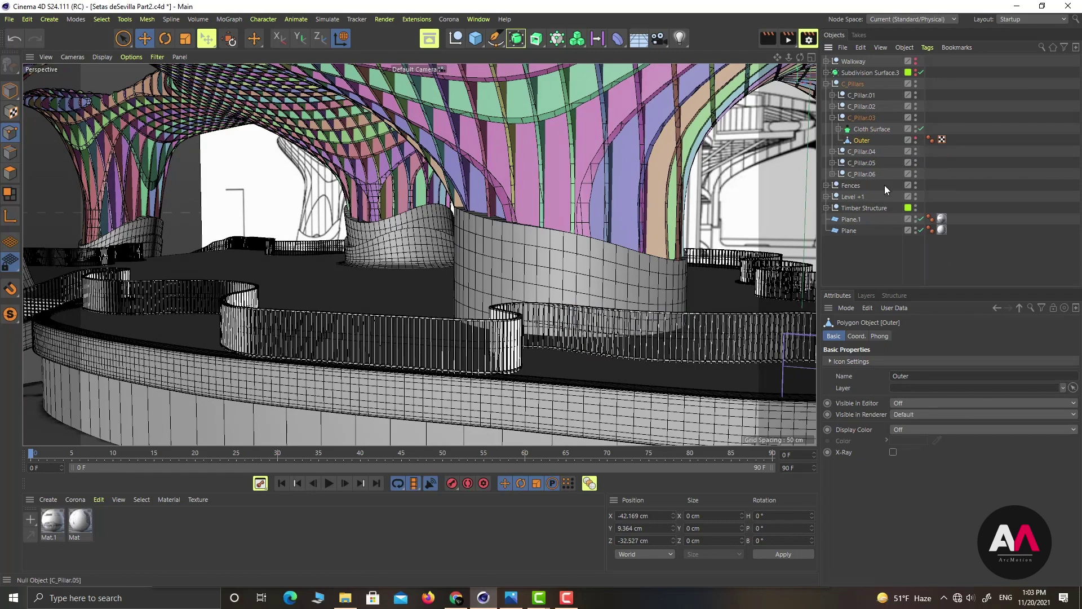
click(916, 137)
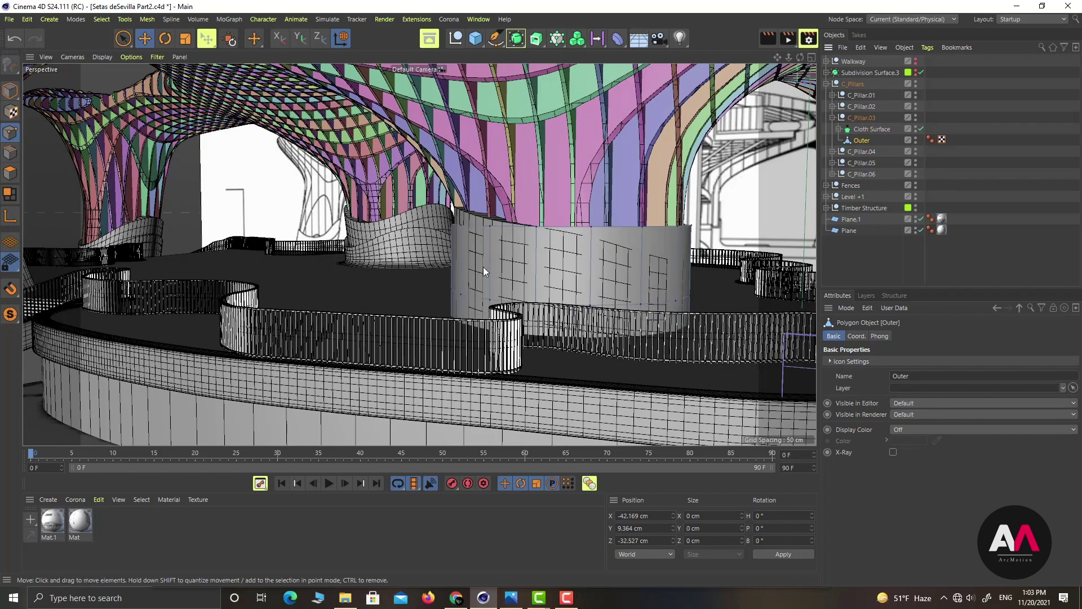
alt+drag(484, 267, 490, 296)
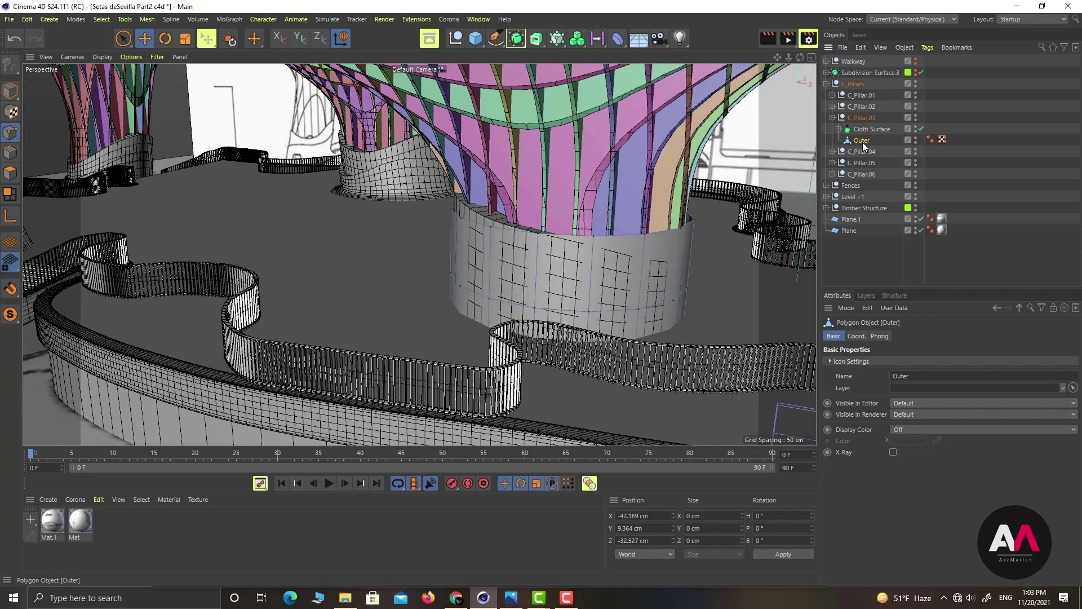
Scale Outer horizontally to about 46.464 cm in X and Z and lower it to about Y 1.967 cm
key(t)
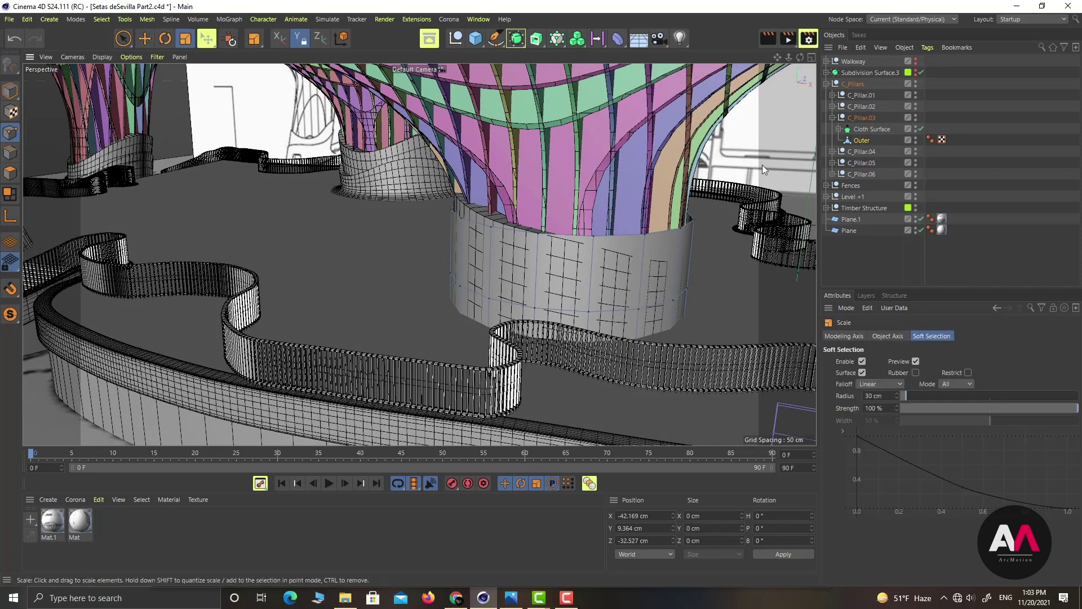
click(10, 91)
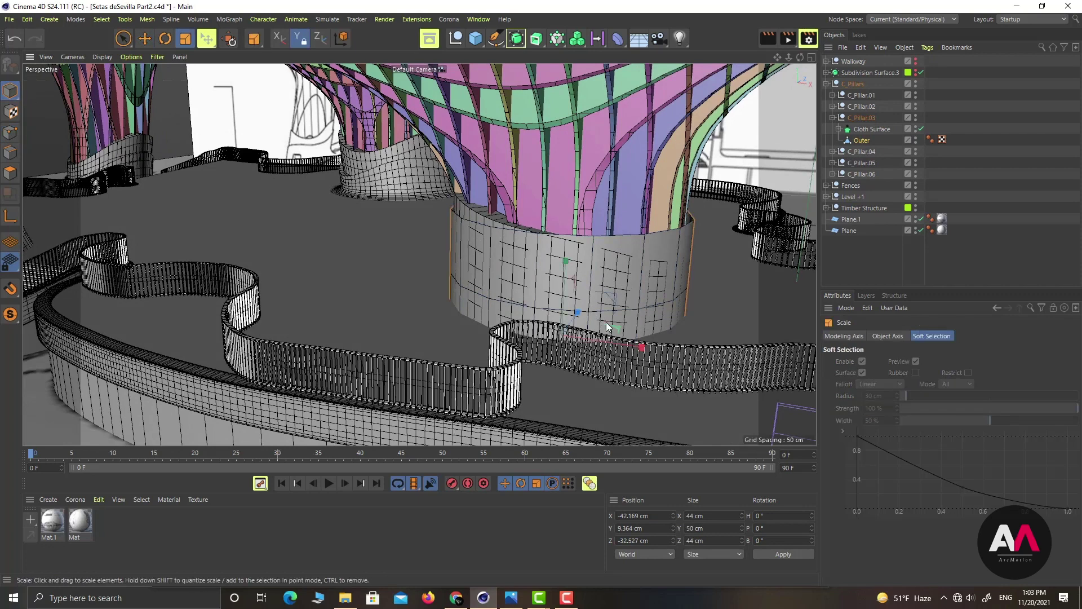
drag(614, 327, 649, 330)
key(e)
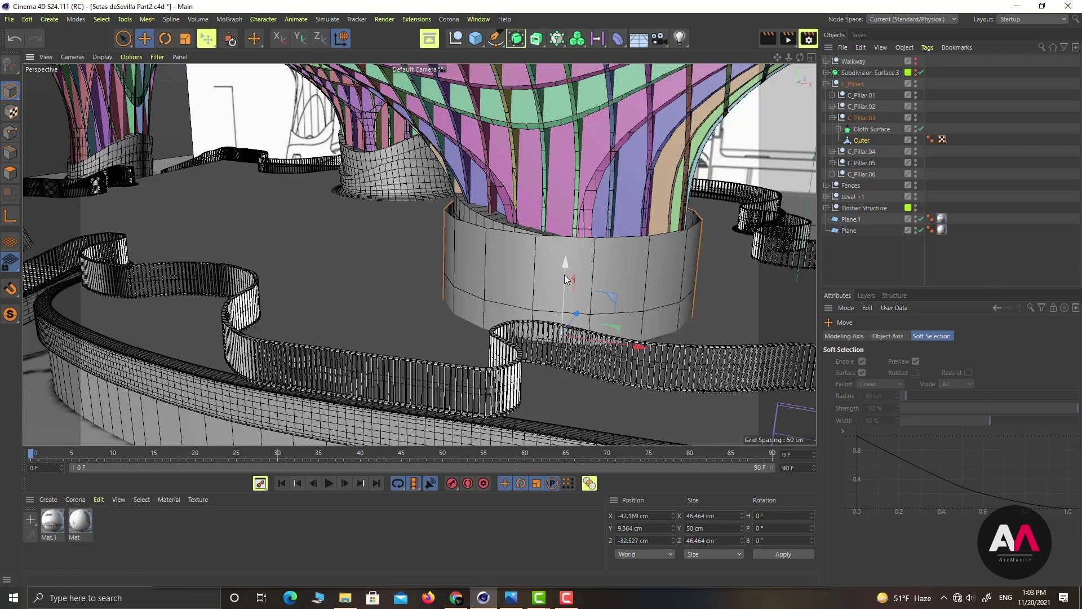
drag(566, 279, 576, 307)
scroll(615, 261, up, 3)
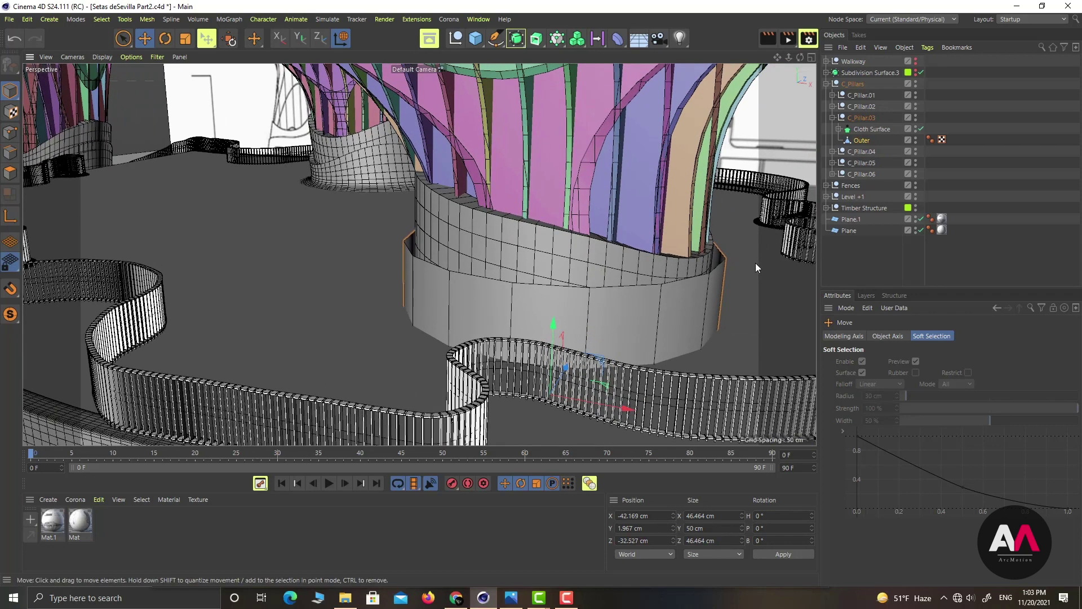
Select two points on opposite sides of Outer's top rim and raise them to about Y 31.411 cm with soft selection
click(11, 133)
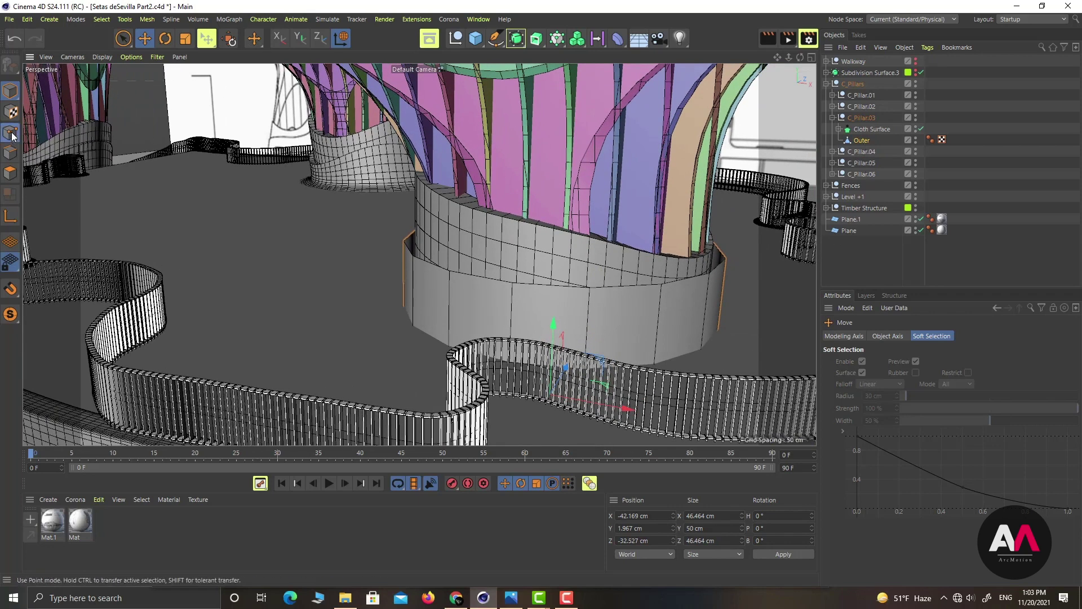
click(589, 289)
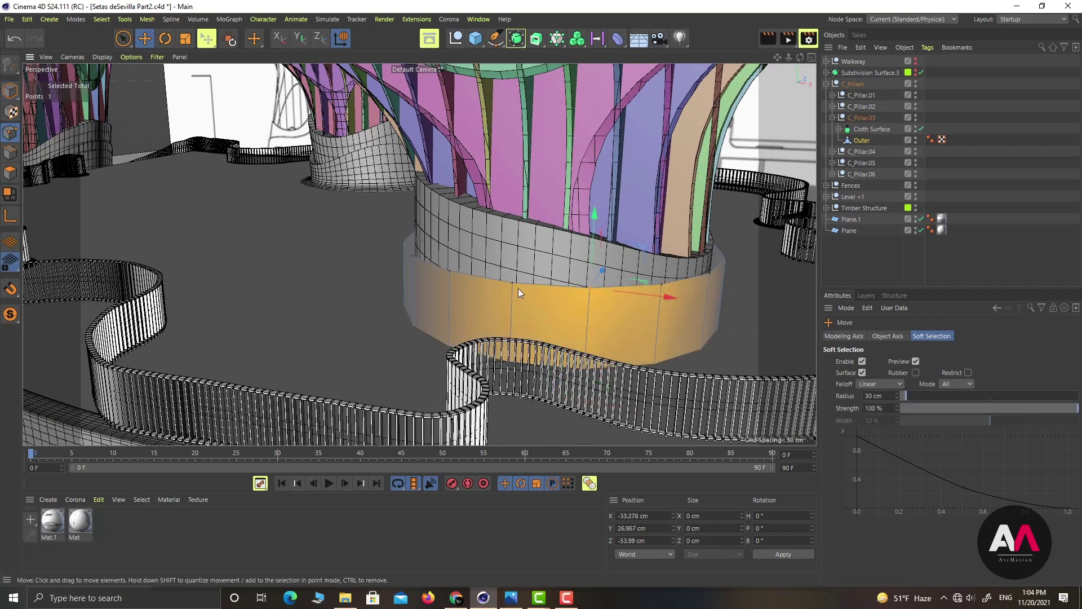
alt+drag(520, 246, 631, 288)
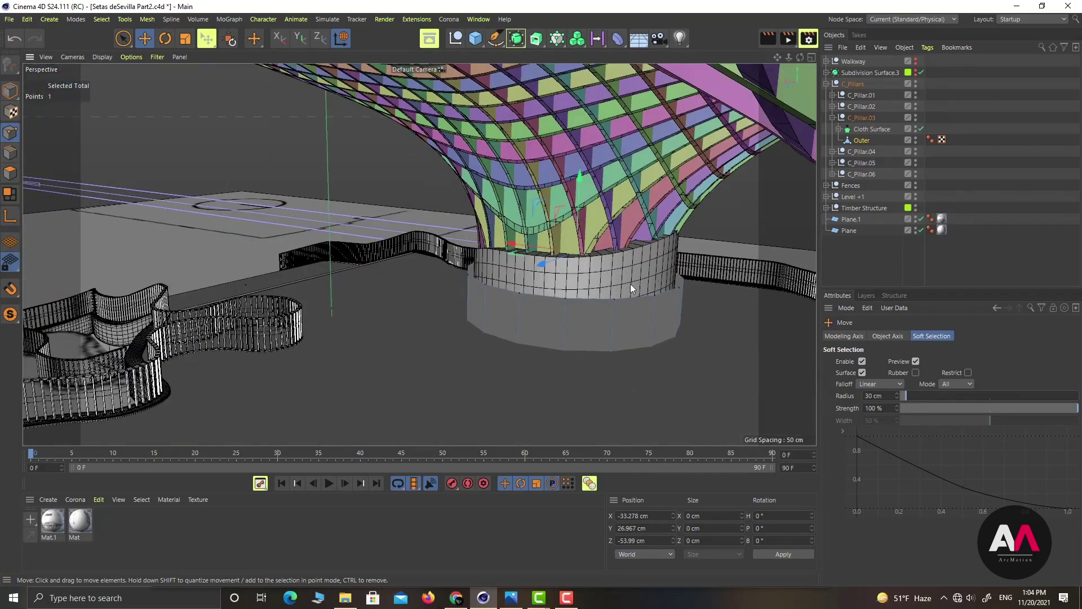
shift+click(519, 293)
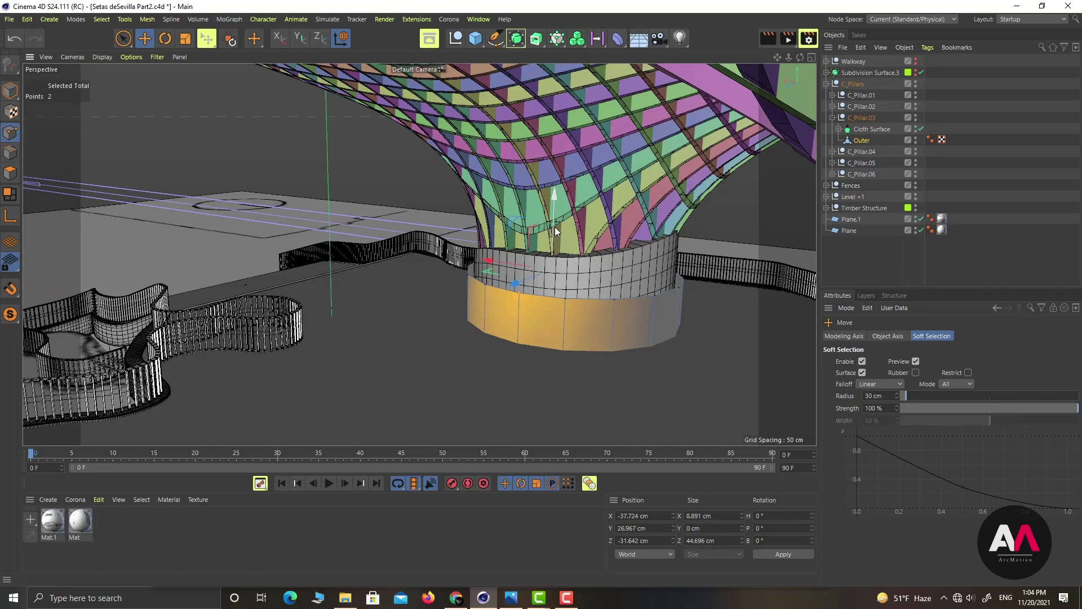
drag(555, 227, 555, 209)
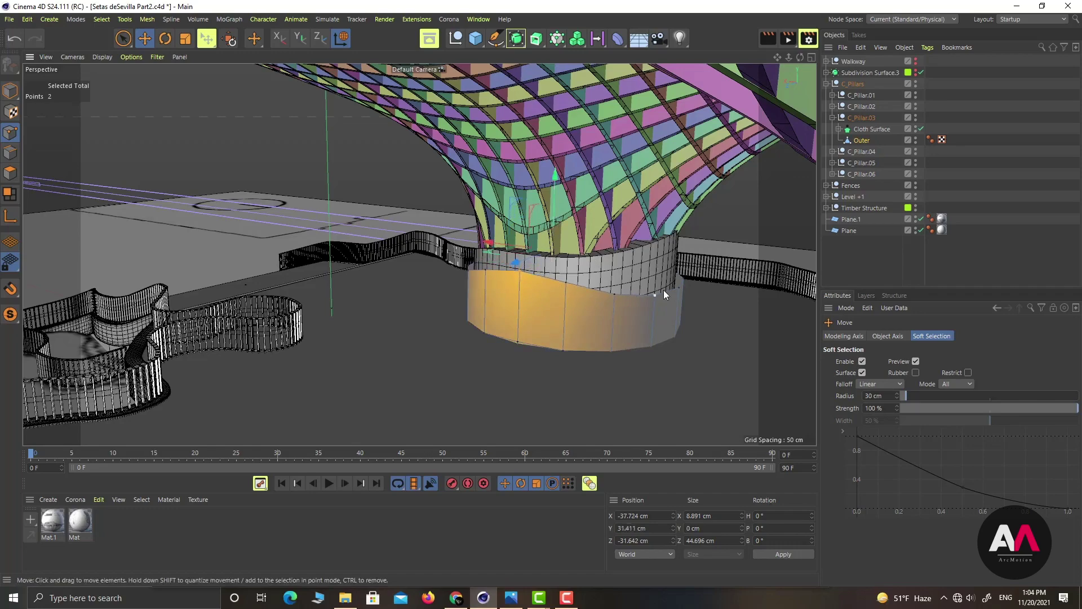
alt+drag(664, 290, 489, 283)
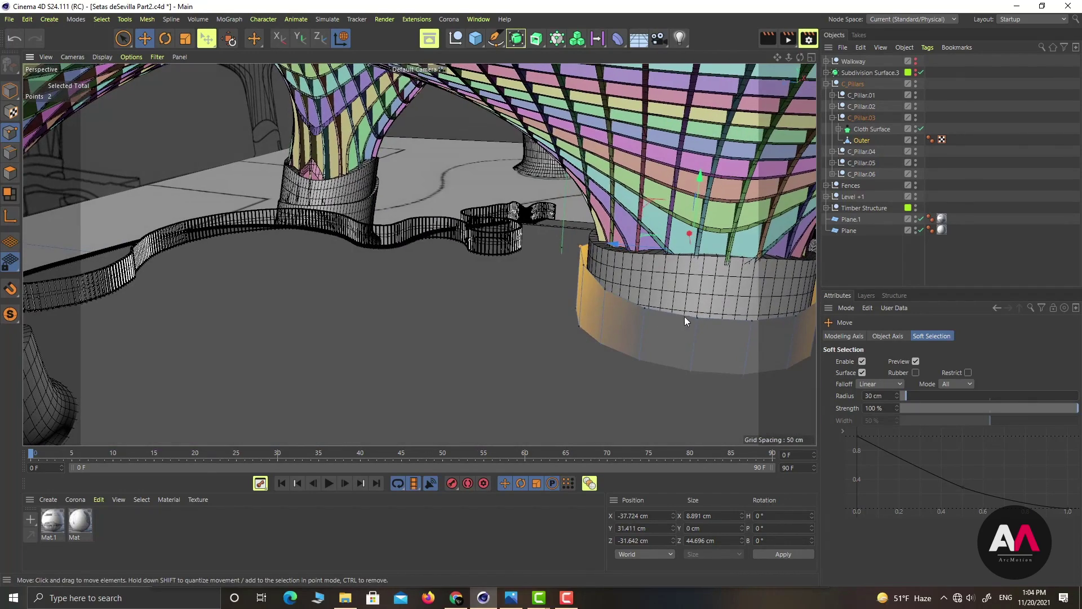
Select a single point on the side of Outer's top rim and lower it to about Y 23.285 cm with soft selection
click(698, 319)
drag(705, 252, 617, 299)
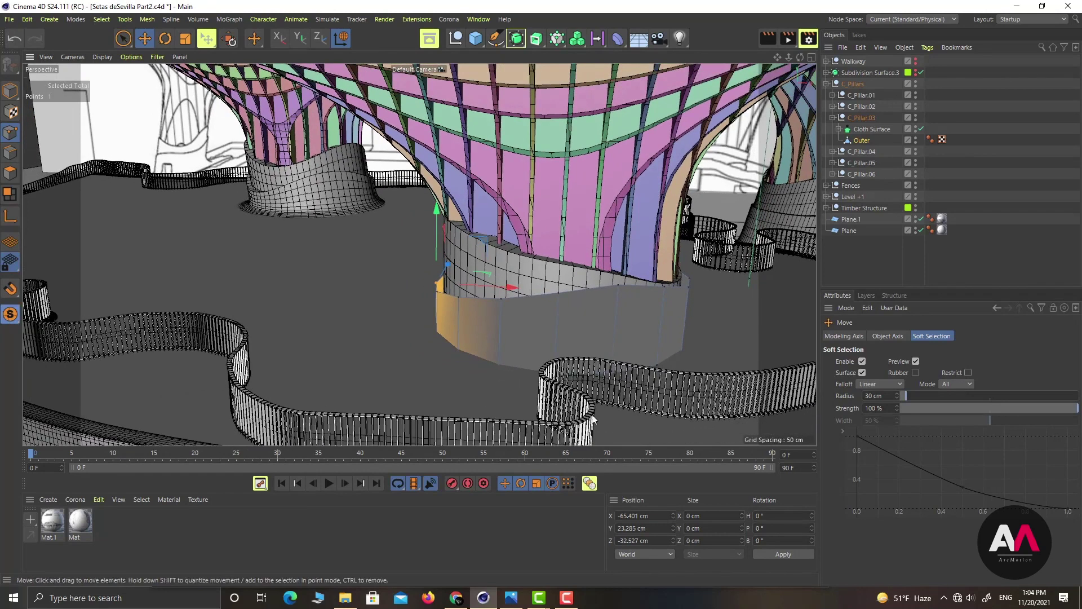
Isolate Outer in the viewport and delete its two lowest polygon loops
key(v)
click(597, 319)
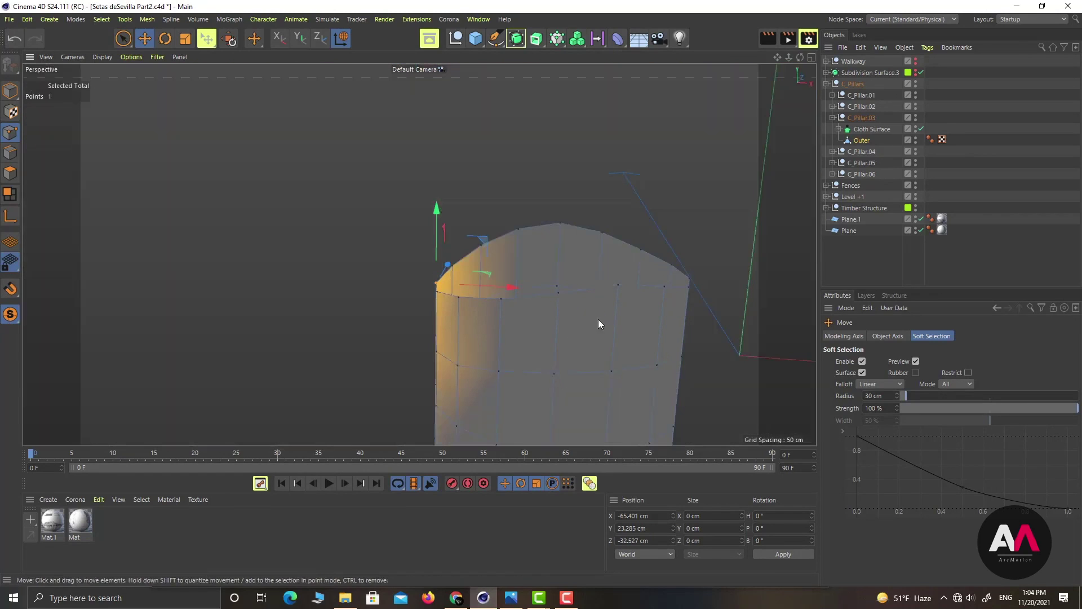
scroll(571, 222, down, 4)
scroll(546, 362, up, 1)
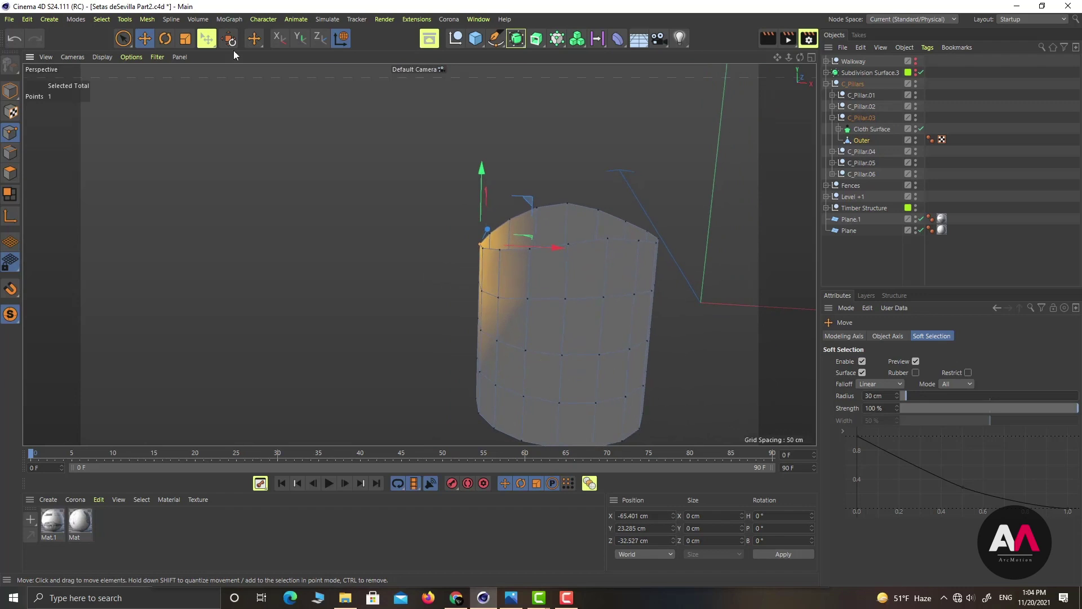
click(10, 173)
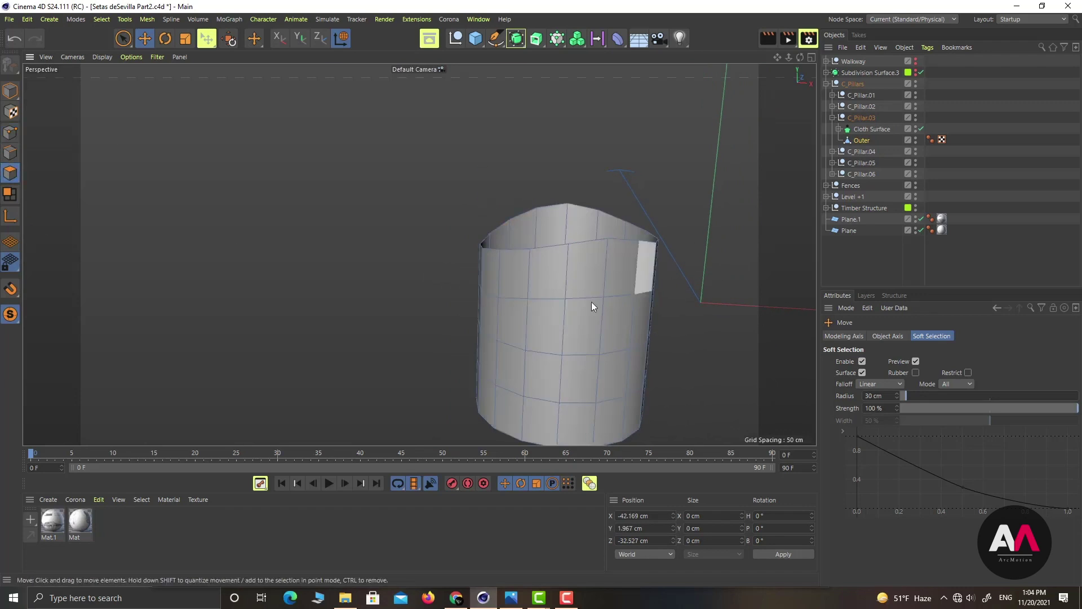
key(u)
key(l)
click(600, 414)
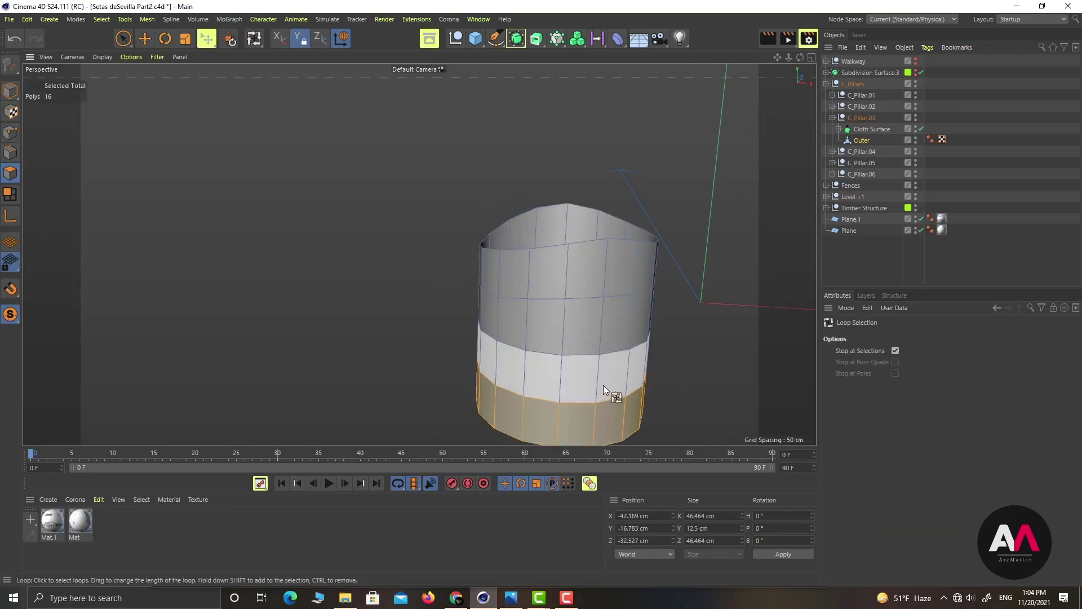
shift+click(603, 384)
alt+drag(699, 397, 646, 343)
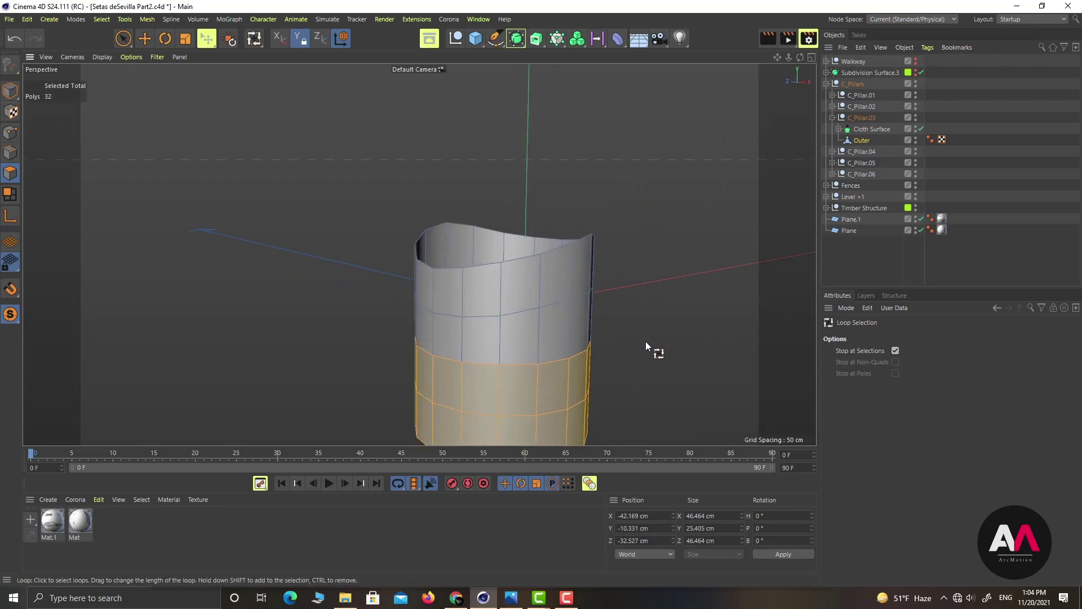
key(Delete)
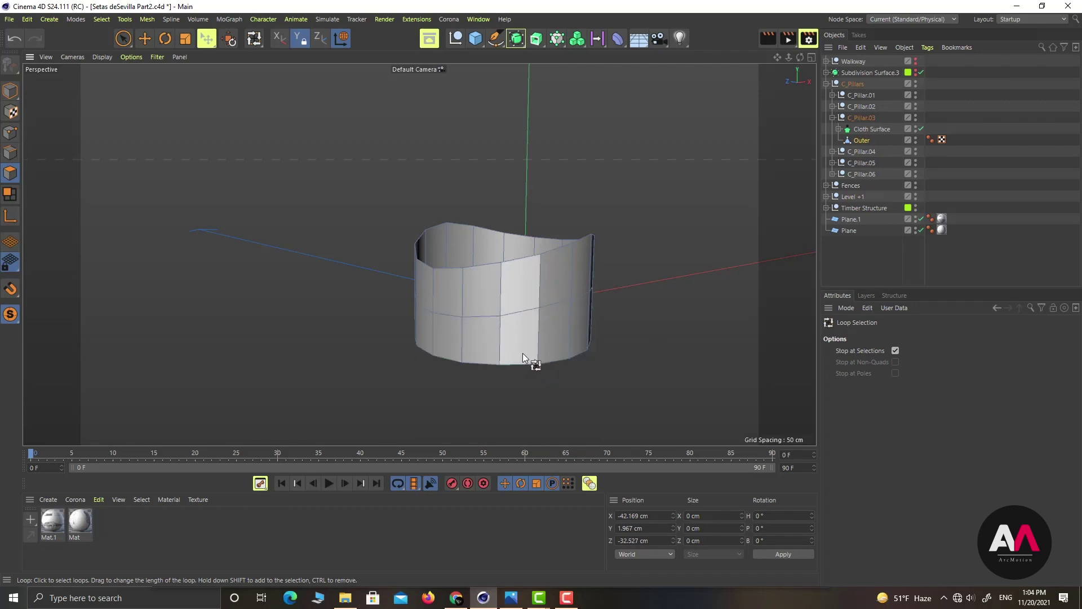
Show the full scene again and try to place a loop cut around Outer close to the floor
scroll(535, 346, up, 3)
key(k)
key(l)
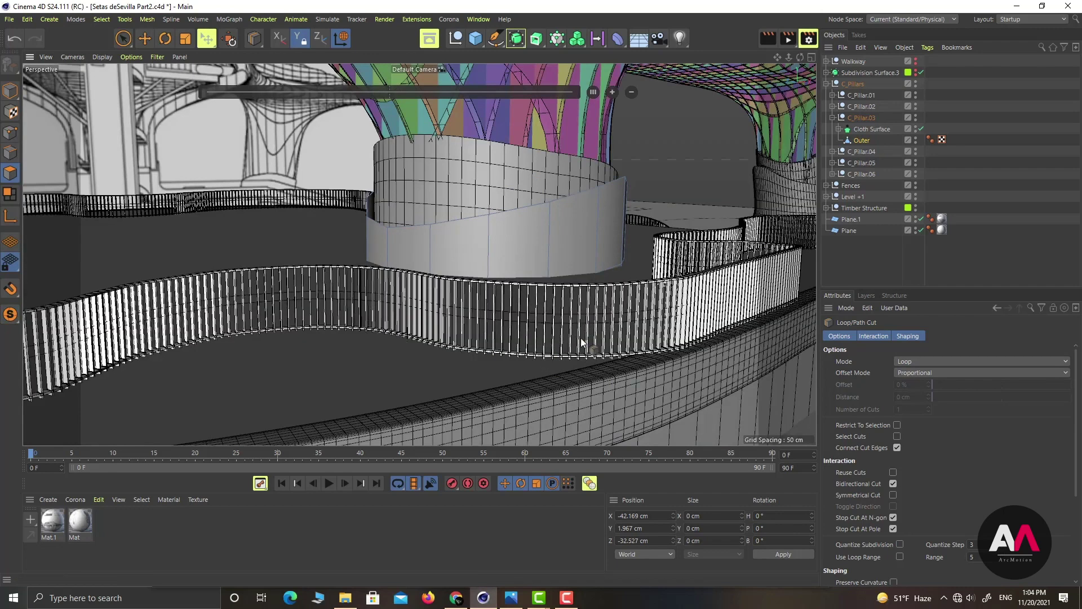
scroll(575, 258, up, 5)
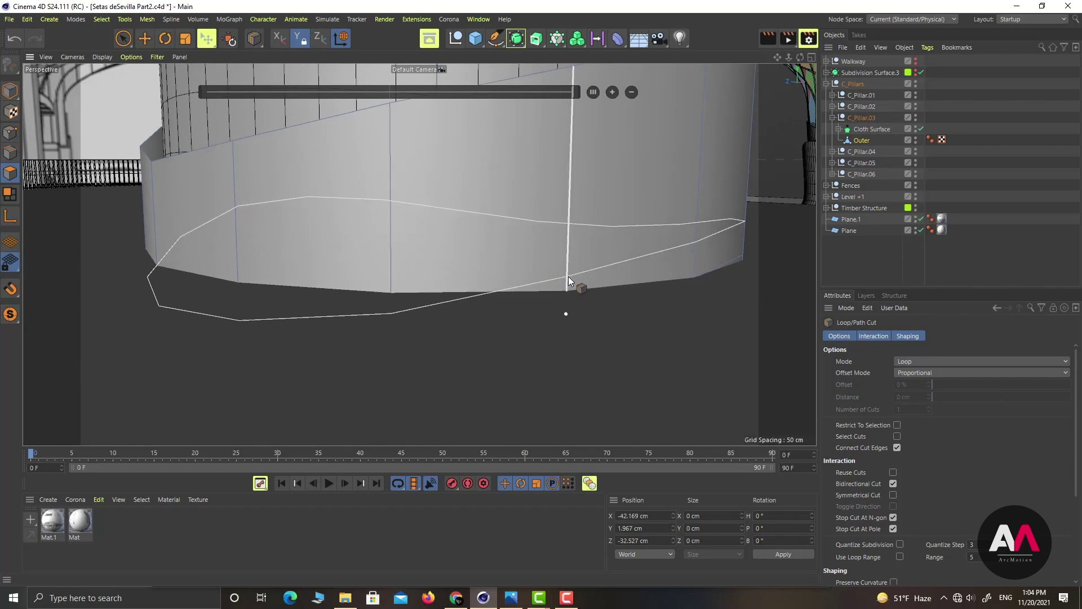
alt+drag(568, 276, 652, 292)
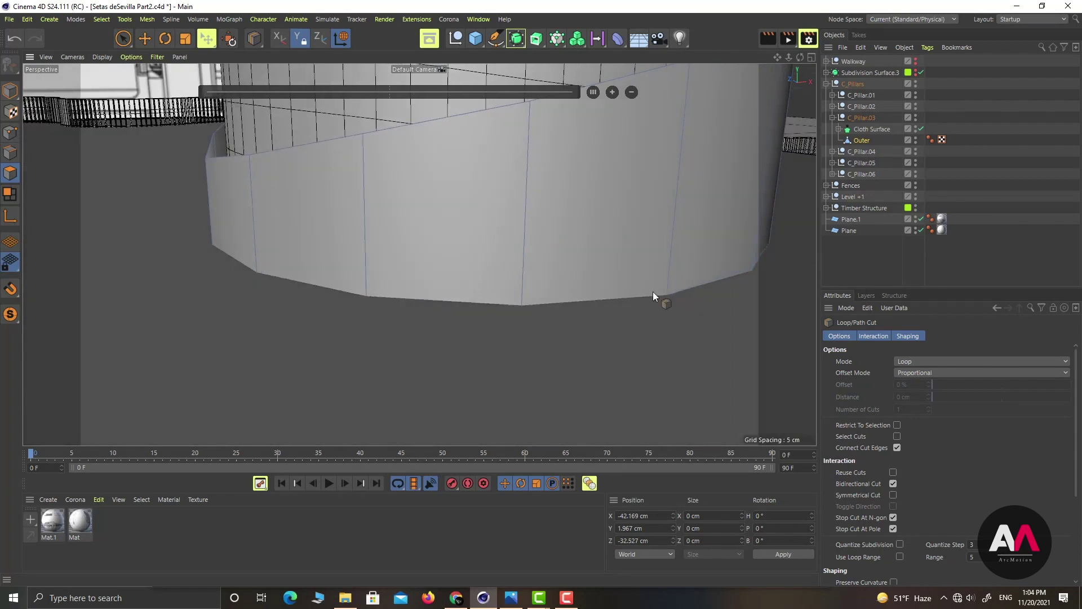
Select Outer's middle edge loop just above the floor and slide it up the wall to about Y 23.251 cm
key(u)
key(l)
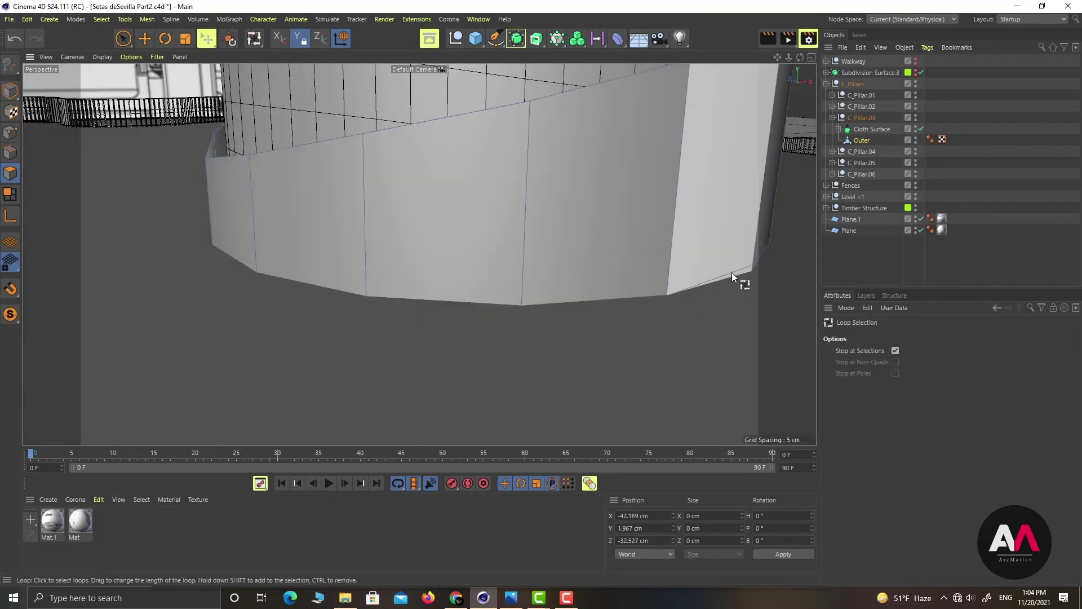
click(10, 154)
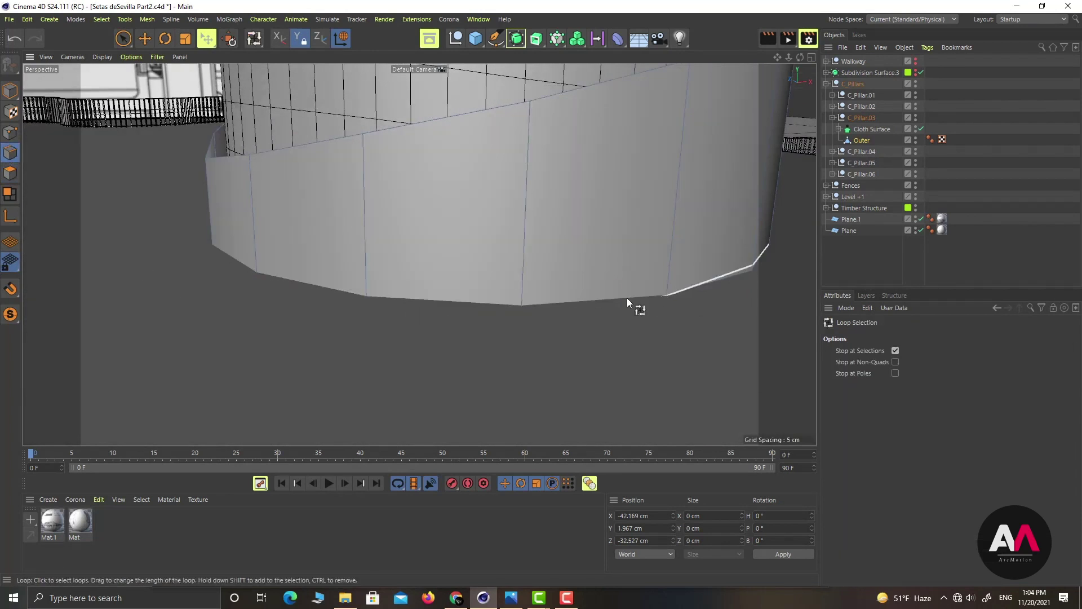
click(735, 270)
key(m)
key(o)
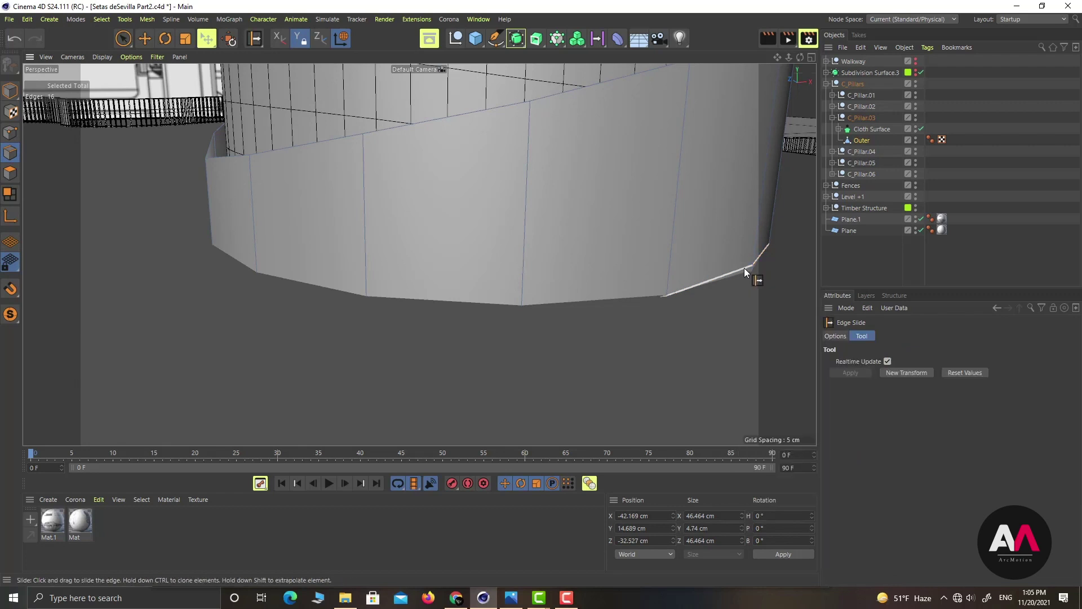
drag(744, 266, 748, 179)
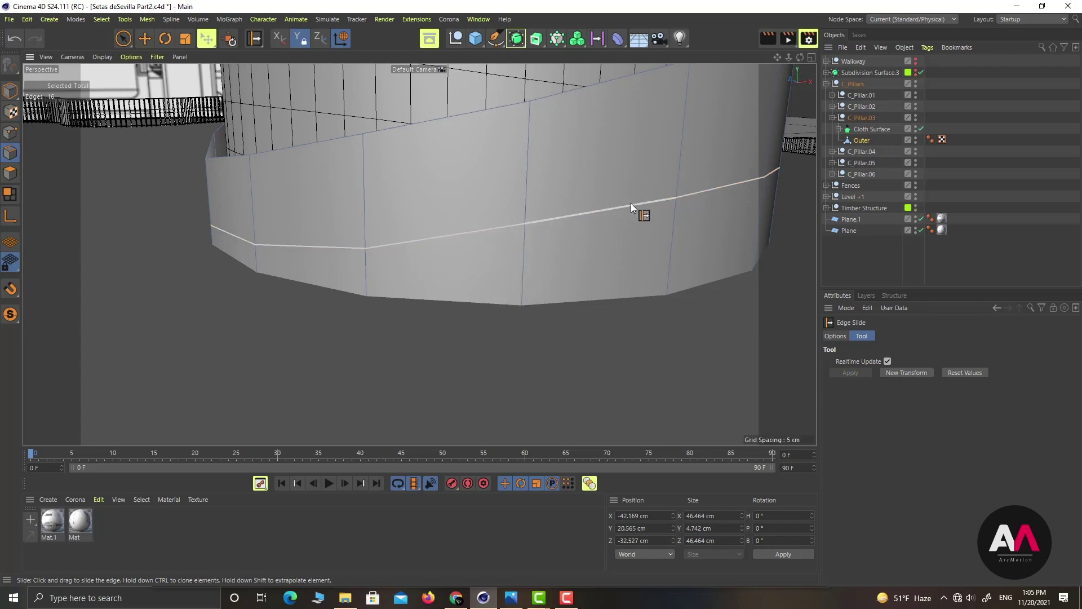
drag(631, 203, 646, 152)
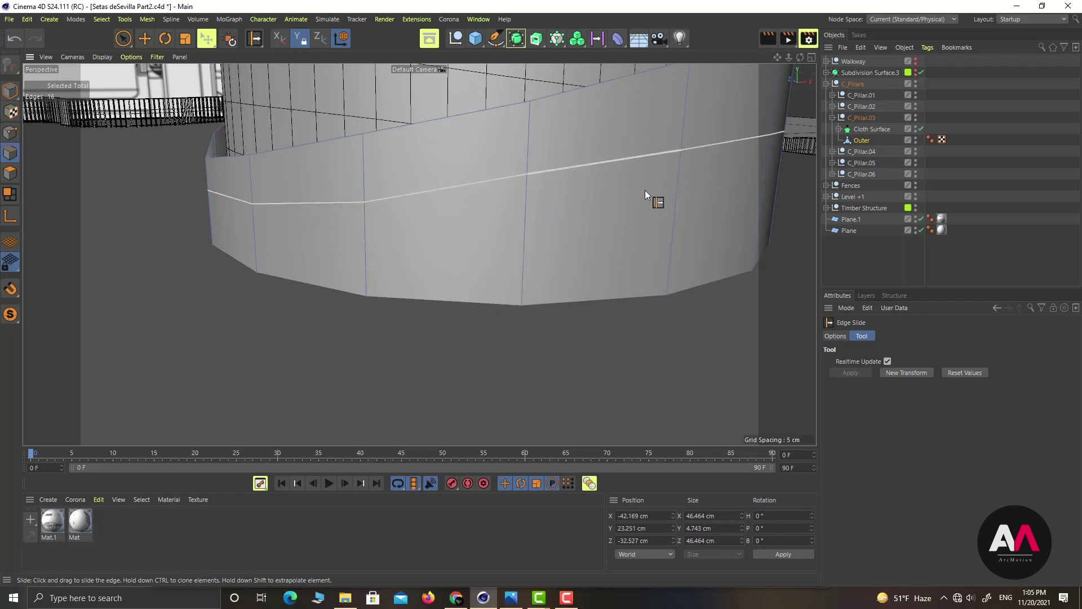
Slide Outer's selected edge loop back down the wall to about Y 19.819 cm
key(k)
key(l)
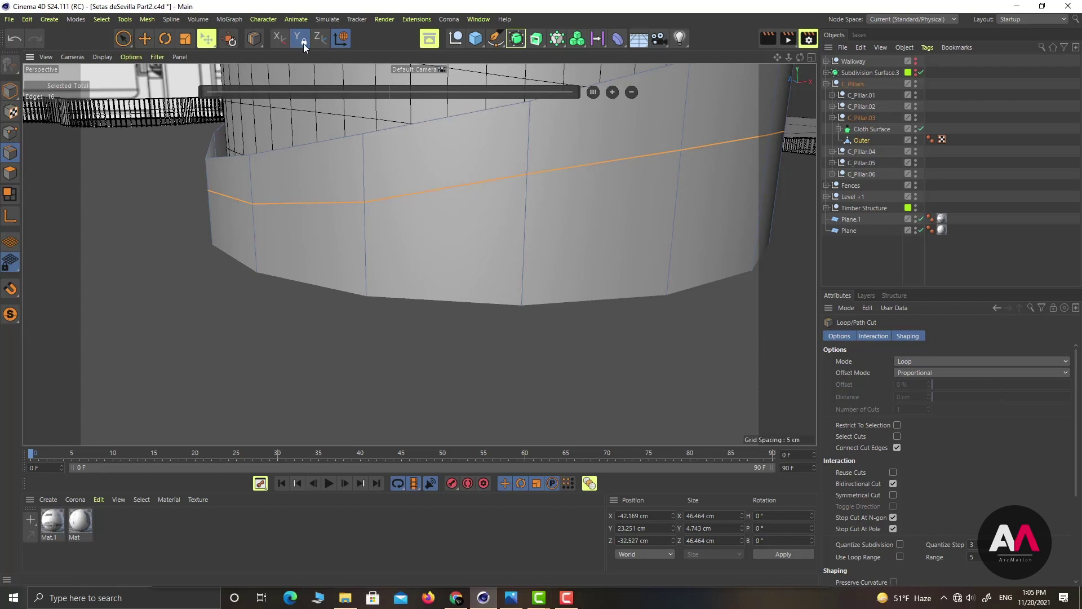
key(m)
key(o)
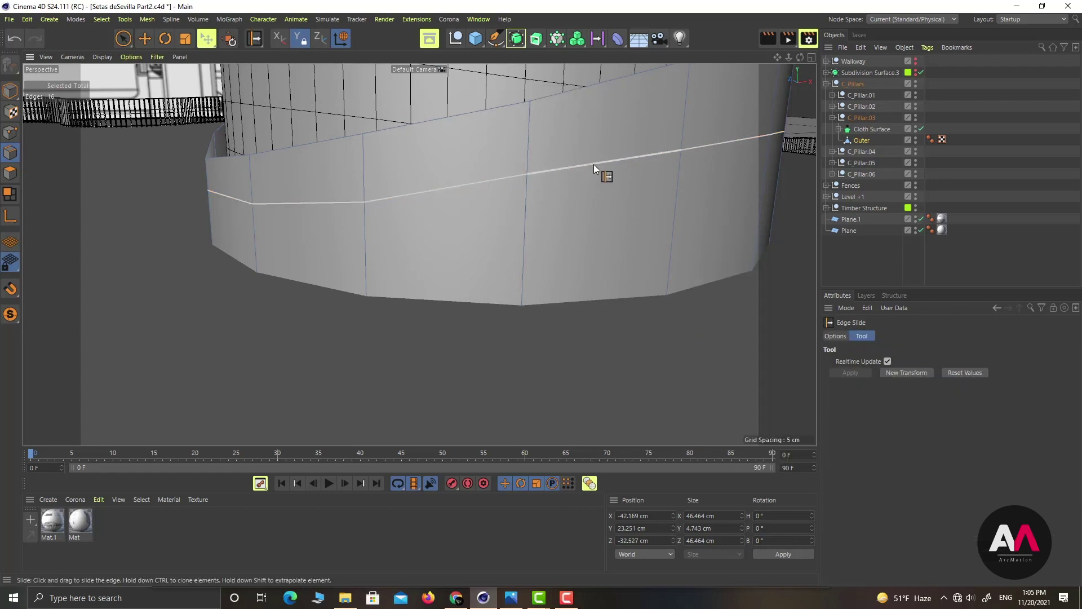
drag(594, 164, 605, 222)
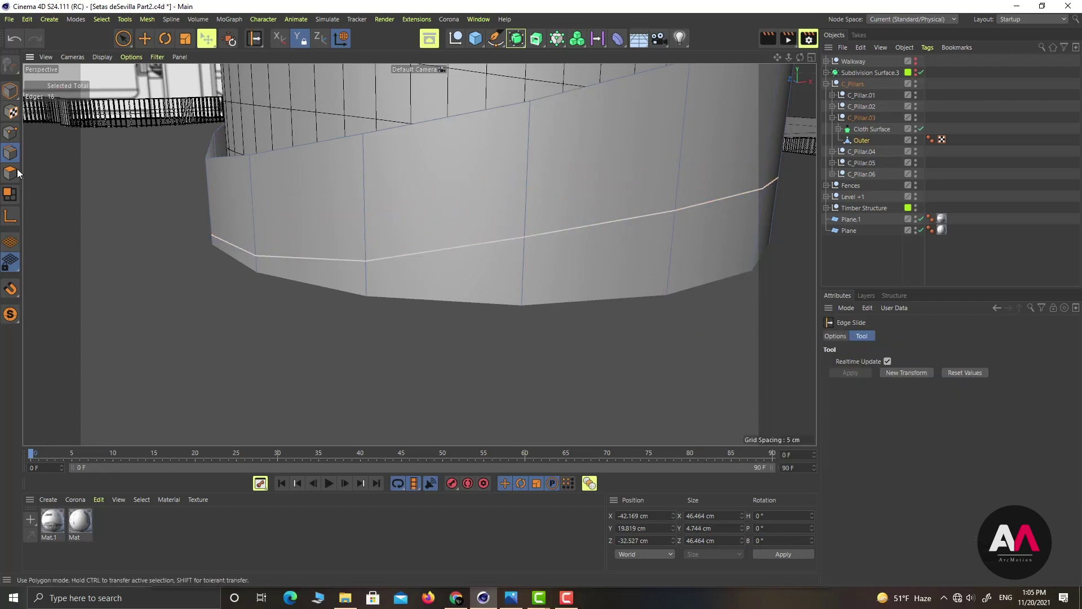
Slide individual points of Outer's middle edge loop down the wall so the first stretch runs parallel to the floor
click(10, 132)
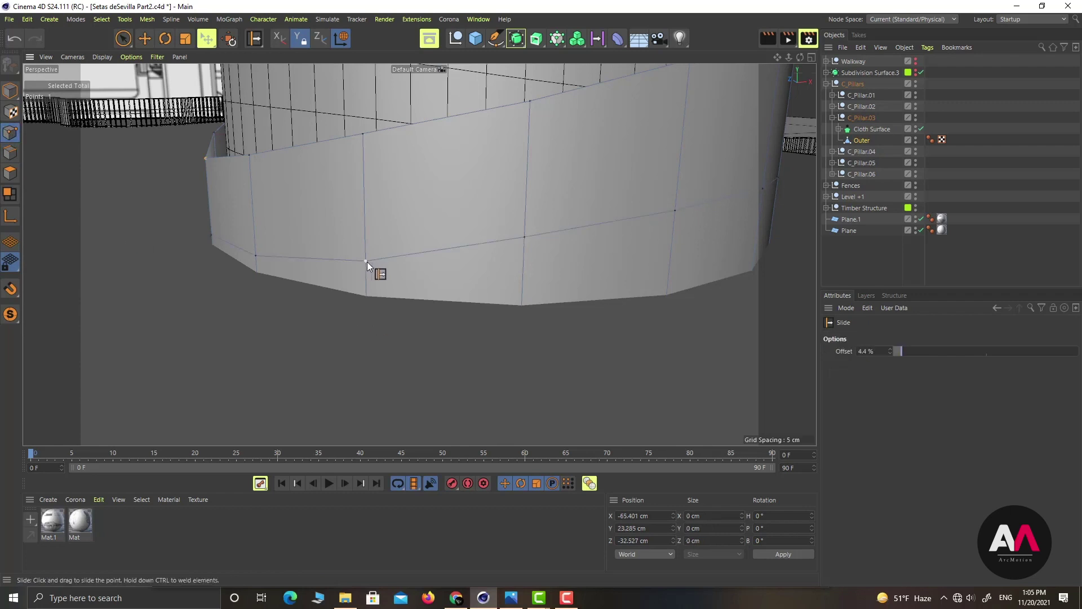
drag(367, 262, 366, 279)
drag(526, 238, 525, 287)
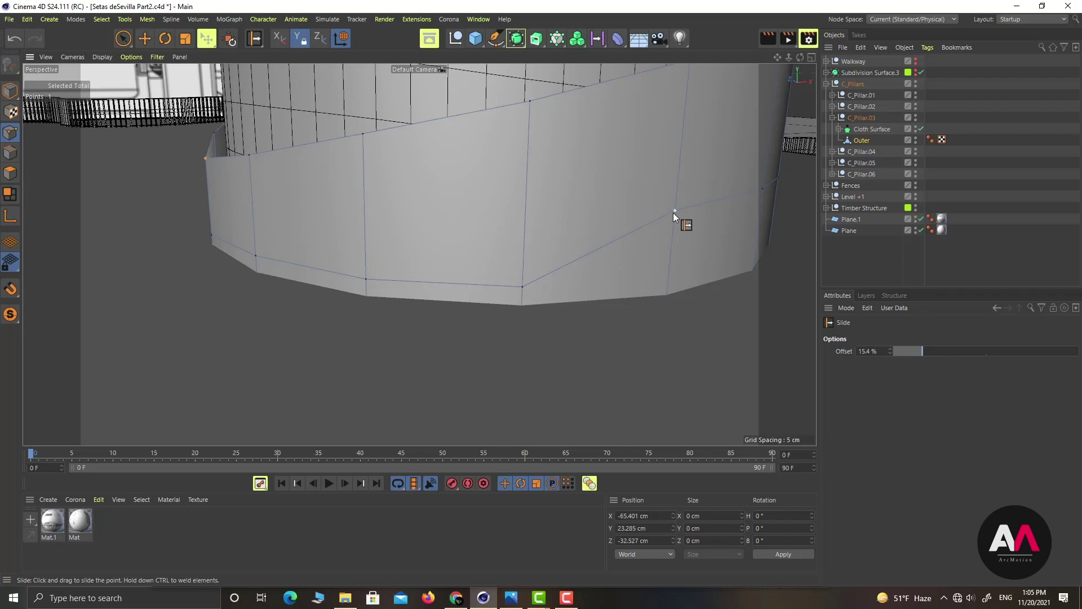
drag(673, 212, 673, 276)
alt+middle_drag(679, 252, 416, 309)
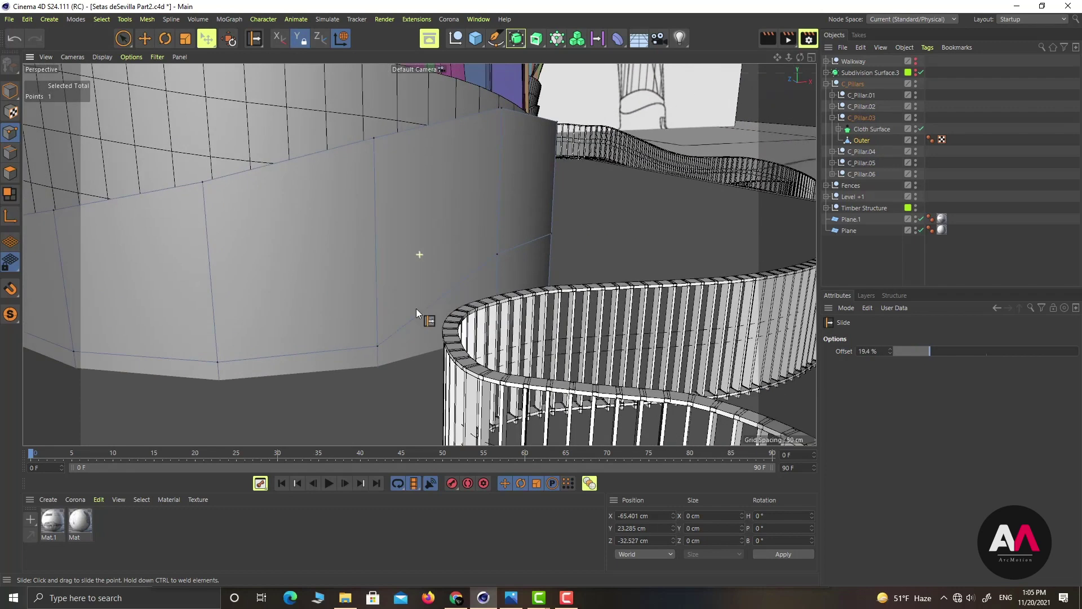
alt+drag(416, 309, 416, 314)
drag(495, 259, 493, 306)
drag(624, 252, 618, 296)
Work around to the opposite side of Outer, sliding the edge loop's uneven points to a similar height above the floor
alt+middle_drag(626, 262, 468, 350)
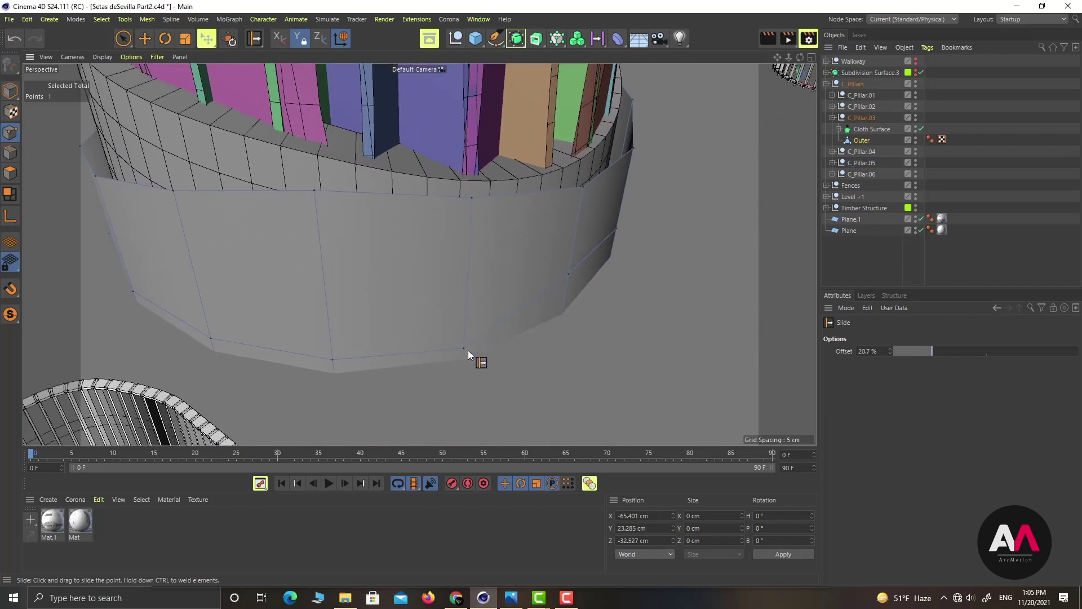
drag(465, 348, 464, 344)
alt+drag(530, 279, 437, 262)
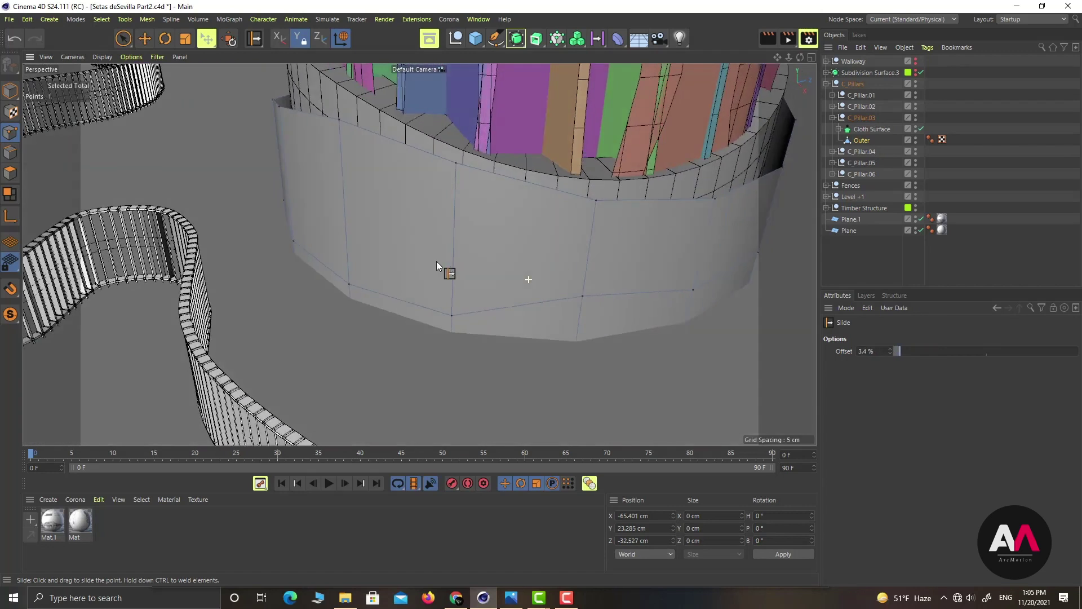
drag(583, 297, 486, 303)
drag(570, 258, 433, 314)
drag(529, 279, 529, 299)
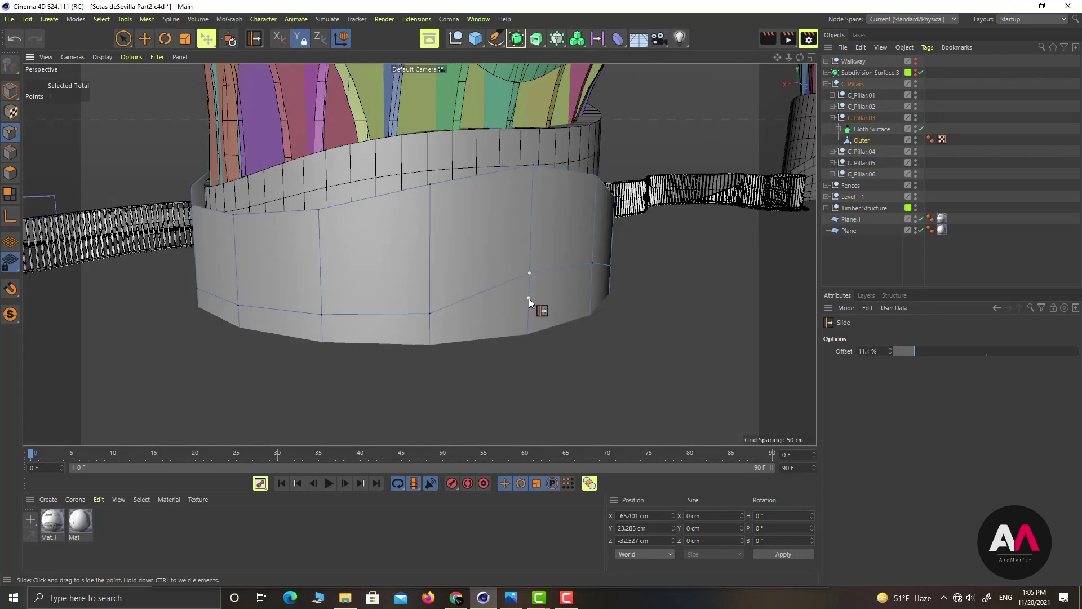
drag(593, 265, 559, 278)
alt+middle_drag(559, 278, 423, 297)
drag(523, 300, 525, 312)
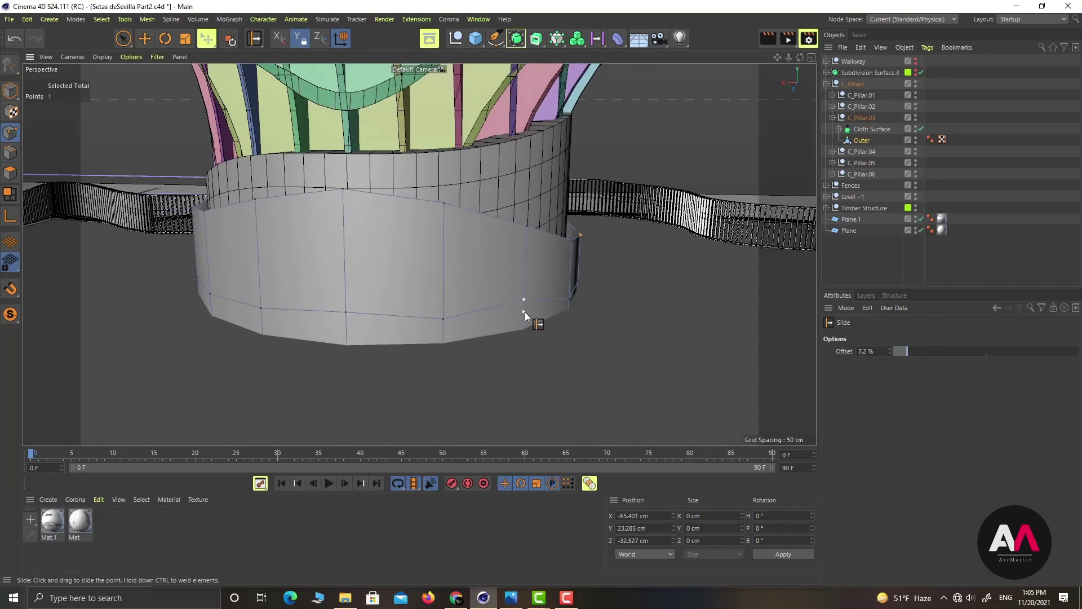
Fine-tune the remaining points of Outer's middle edge loop by sliding them slightly down to an even distance from the floor
drag(444, 320, 444, 323)
mouse_move(348, 313)
mouse_down()
mouse_move(344, 321)
mouse_move(374, 297)
mouse_move(249, 323)
mouse_up()
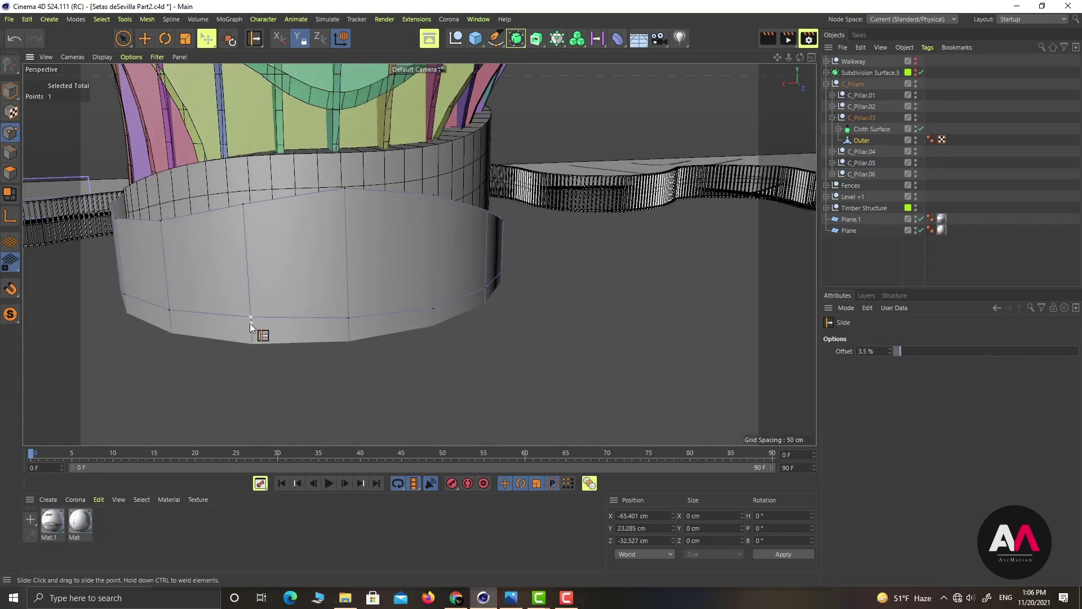
drag(346, 317, 345, 322)
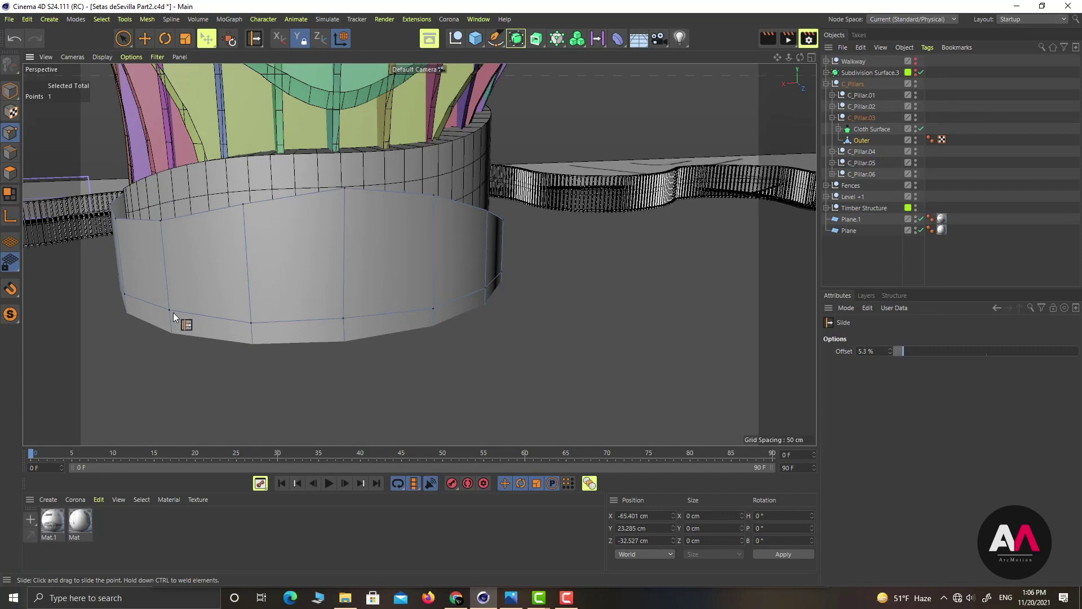
drag(170, 313, 270, 345)
alt+middle_drag(212, 281, 473, 304)
scroll(473, 304, up, 3)
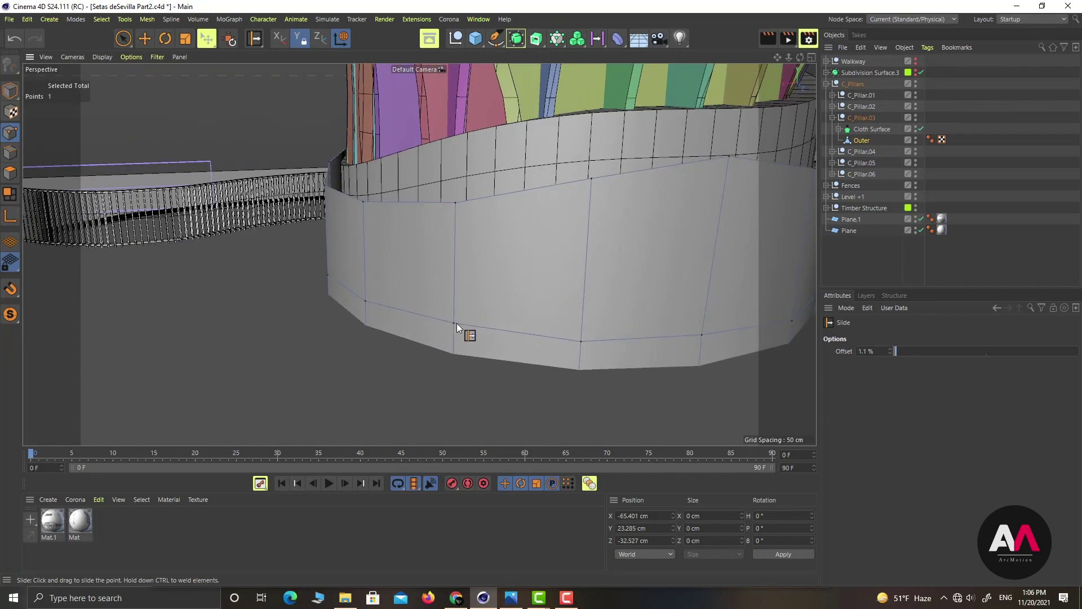
drag(454, 323, 693, 347)
click(702, 336)
click(367, 302)
Add three evenly spaced loop cuts to the band below Outer's levelled edge loop and isolate Outer in the viewport
key(k)
key(l)
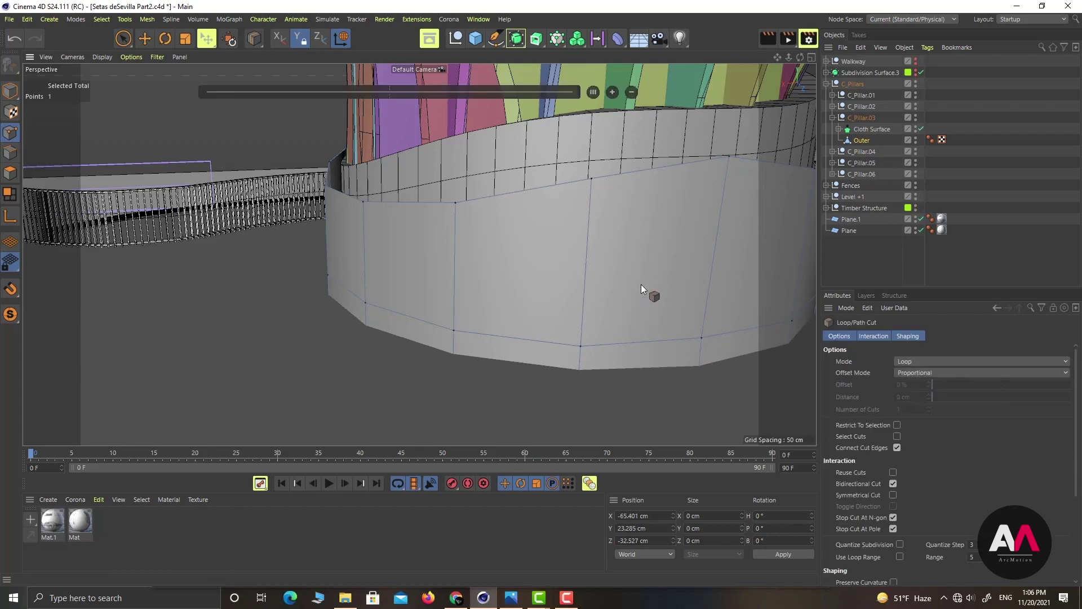
click(581, 360)
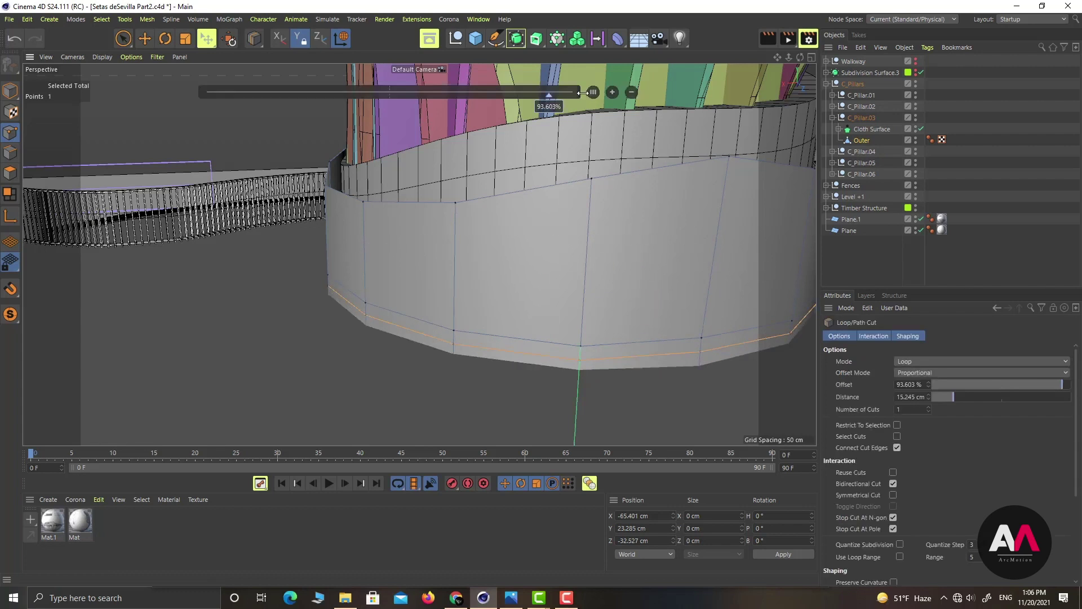
click(612, 93)
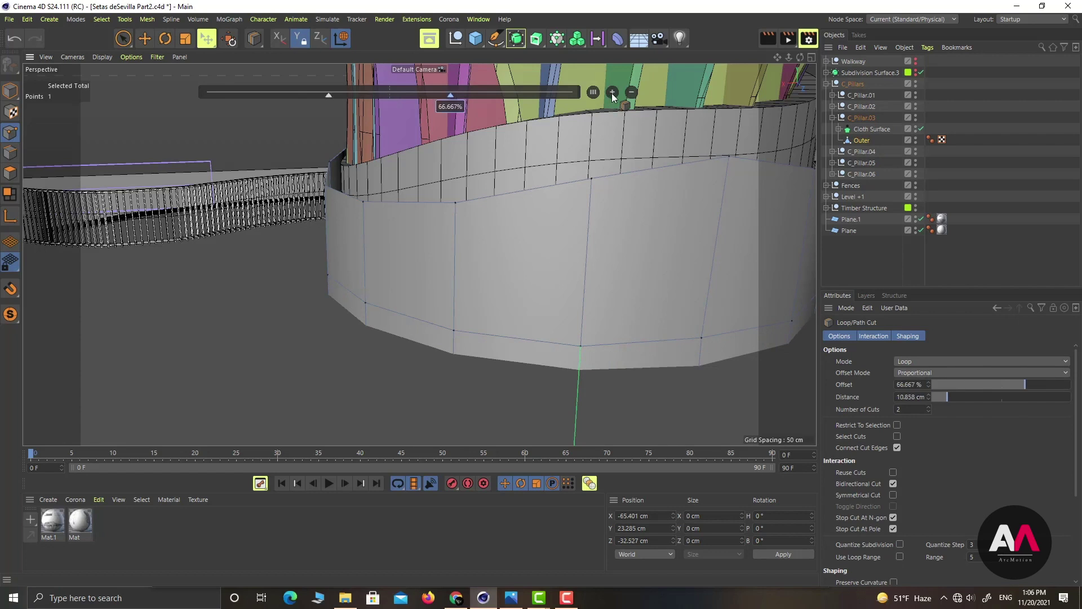
click(613, 94)
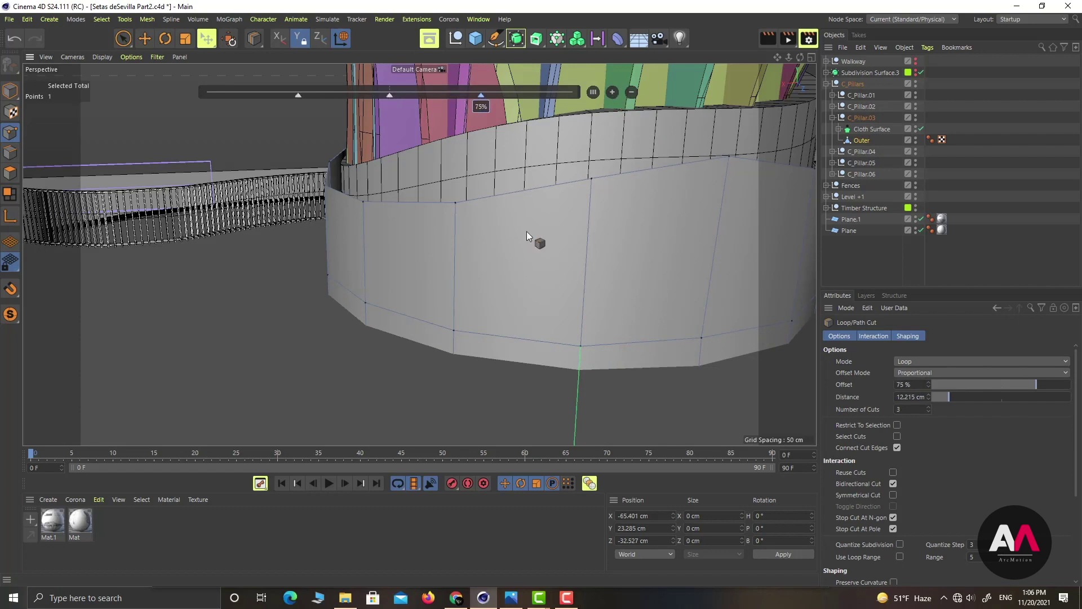
click(9, 314)
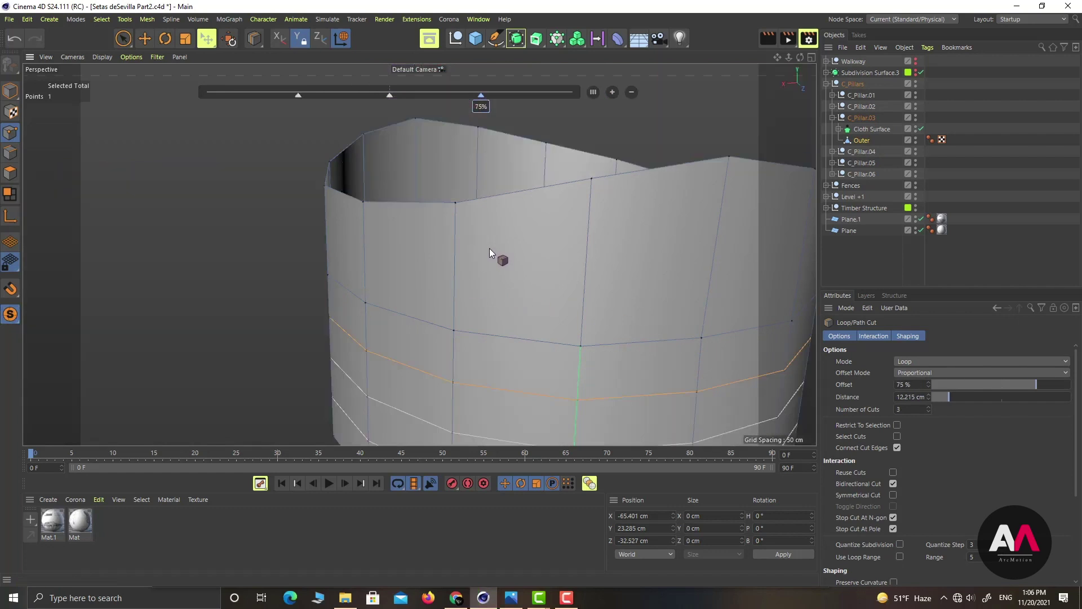
scroll(476, 248, down, 5)
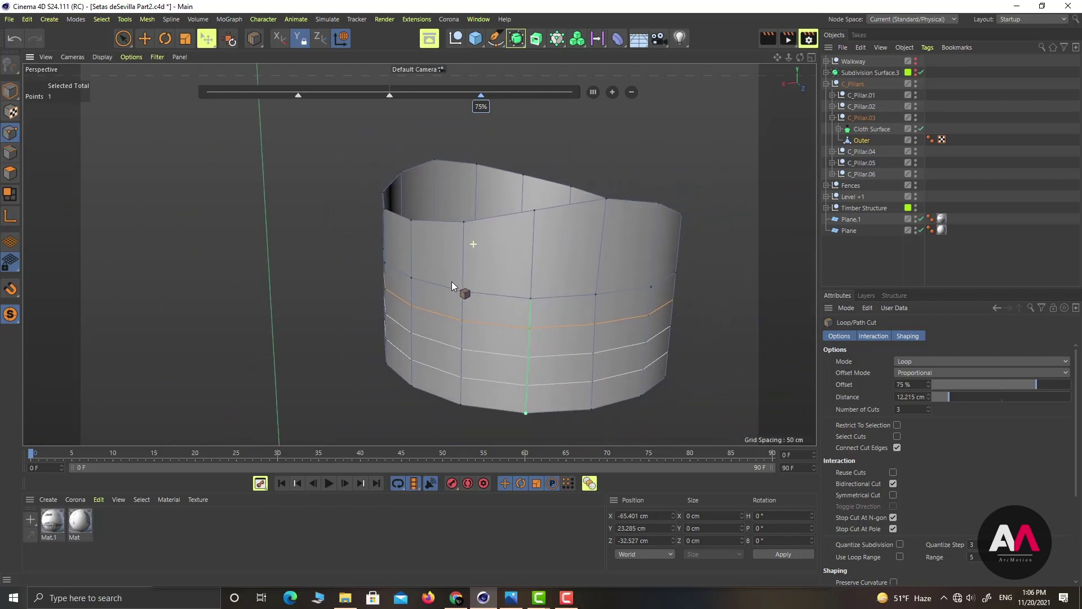
scroll(585, 388, up, 5)
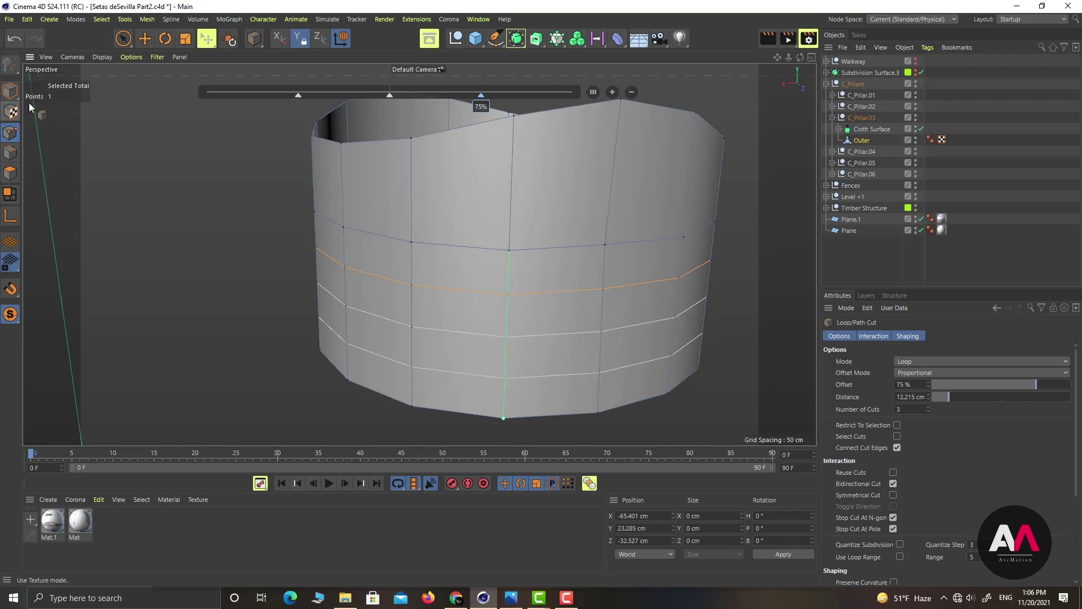
Select Outer's bottom edge loop and raise it to about Y 9.8 cm using soft selection with a 25 cm radius
key(u)
key(l)
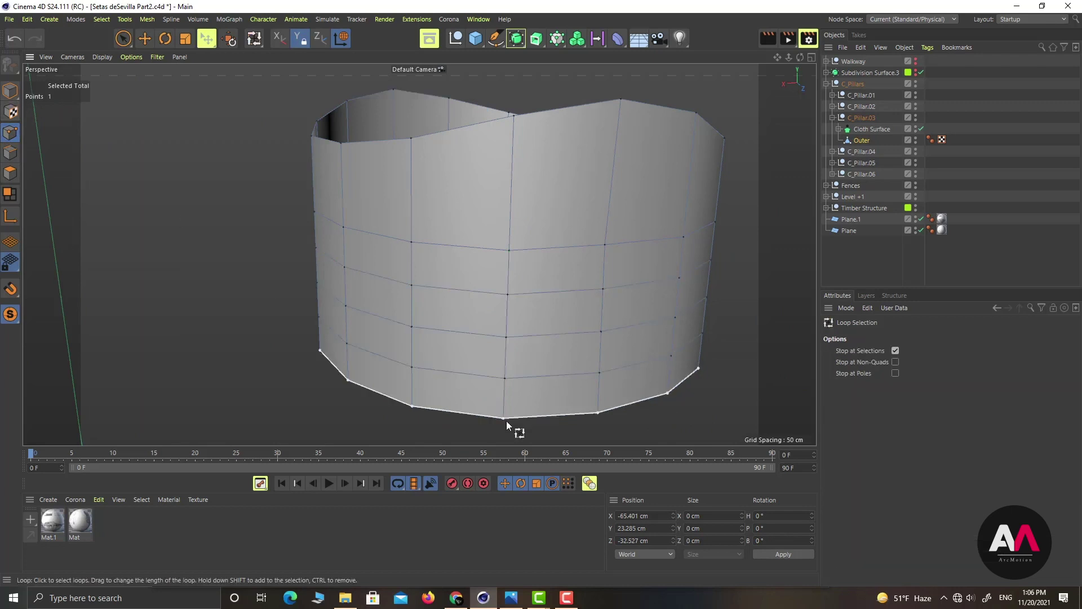
click(559, 413)
click(11, 153)
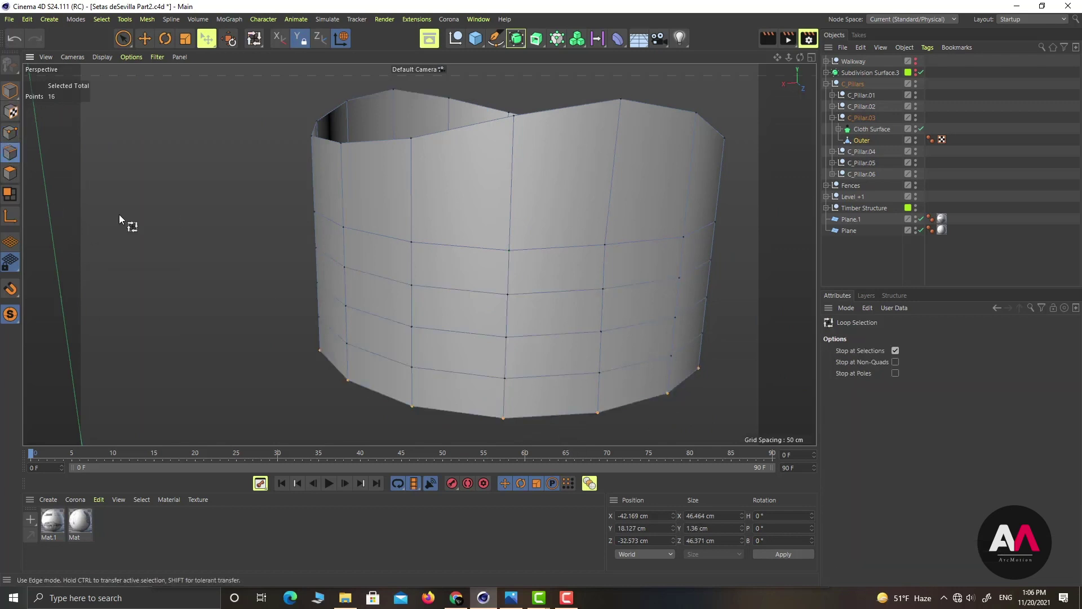
click(539, 414)
key(e)
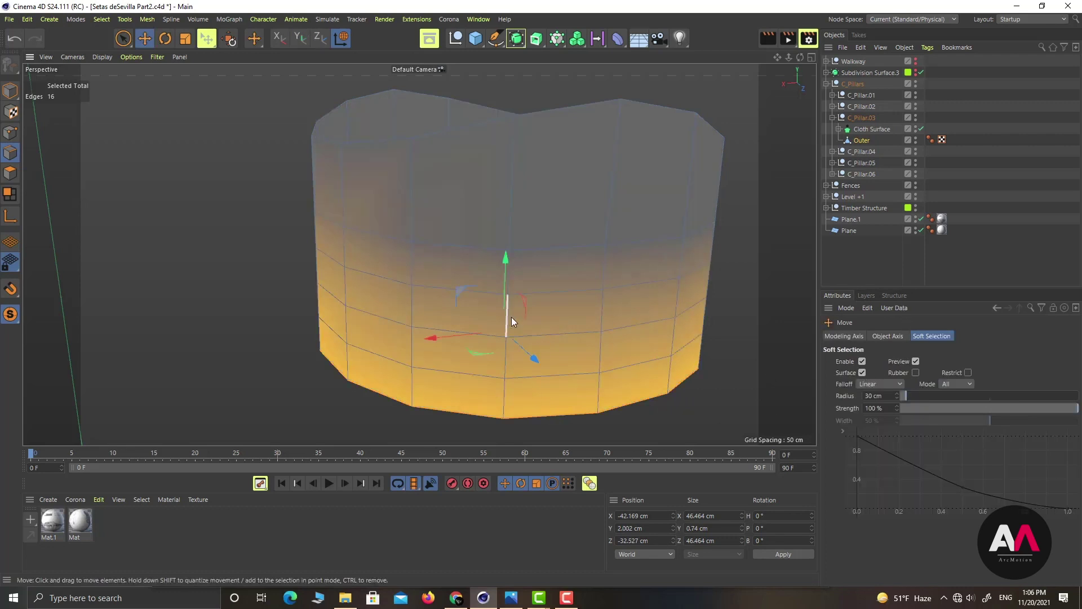
drag(891, 396, 716, 399)
text(25)
key(Return)
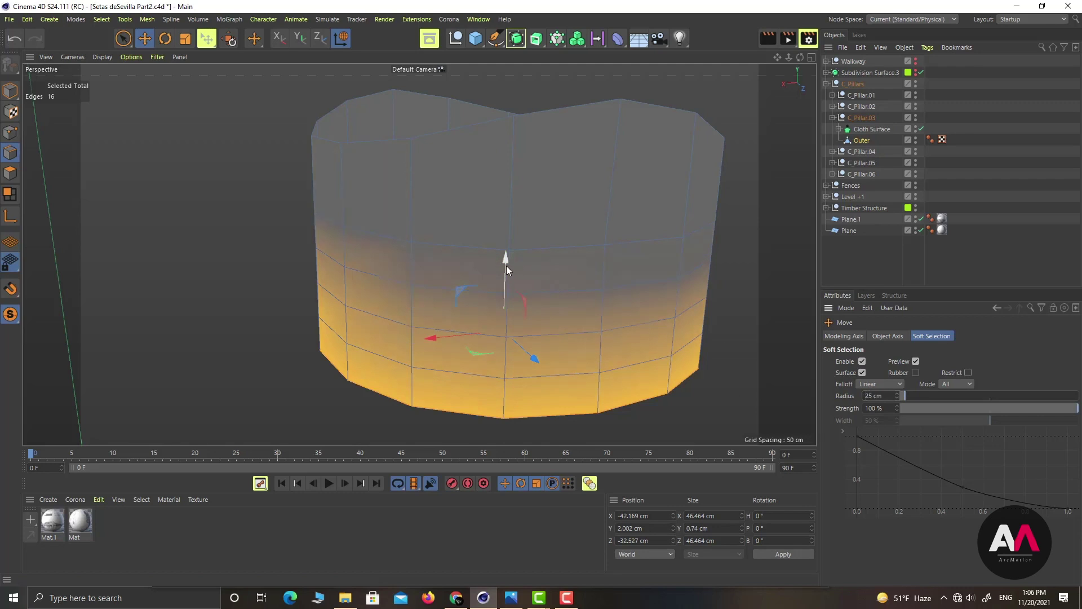
drag(507, 266, 500, 204)
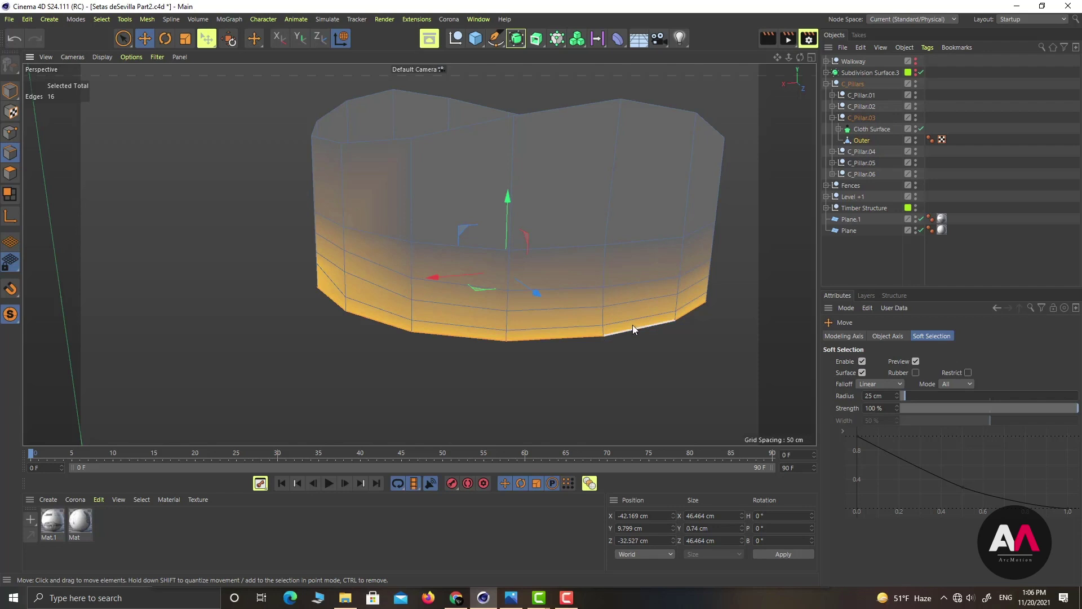
Select the edge loop just above Outer's bottom rim, raise it to about Y 12.7 cm, and compare it with the surrounding scene
key(u)
key(l)
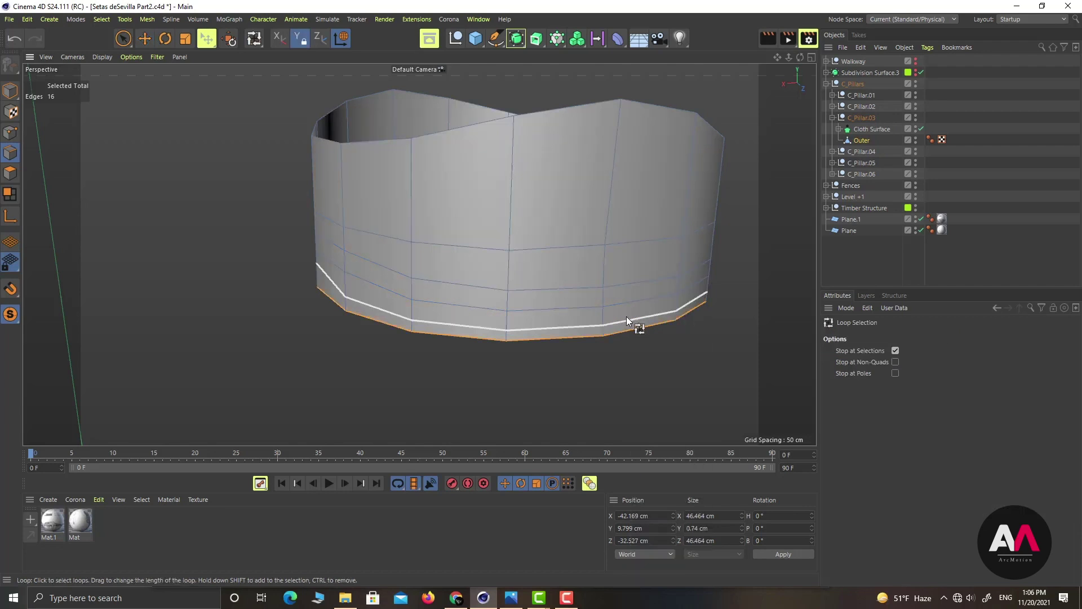
click(627, 318)
key(e)
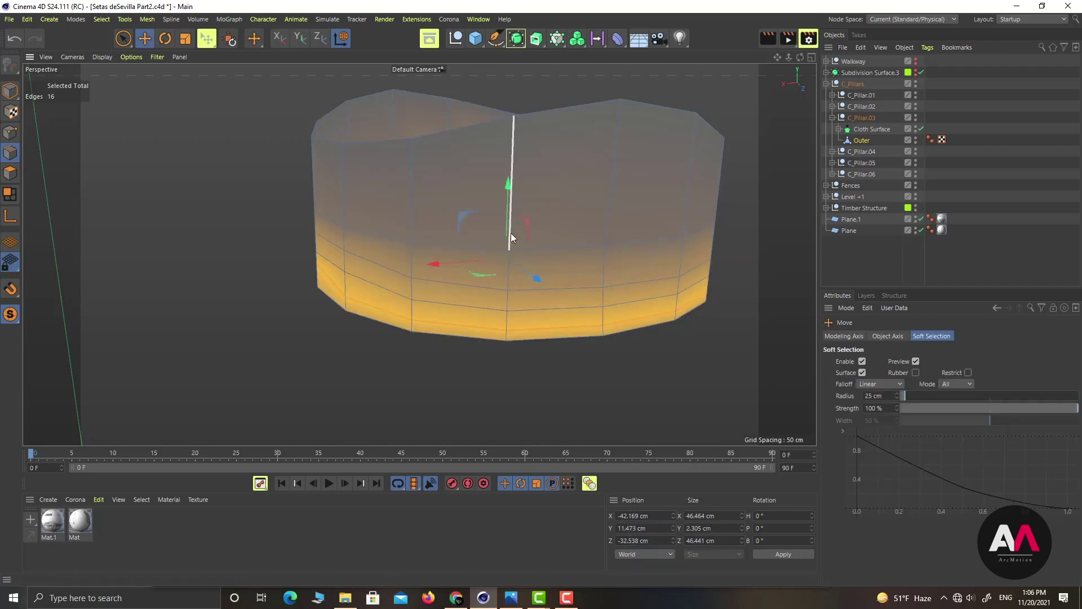
drag(506, 212, 507, 202)
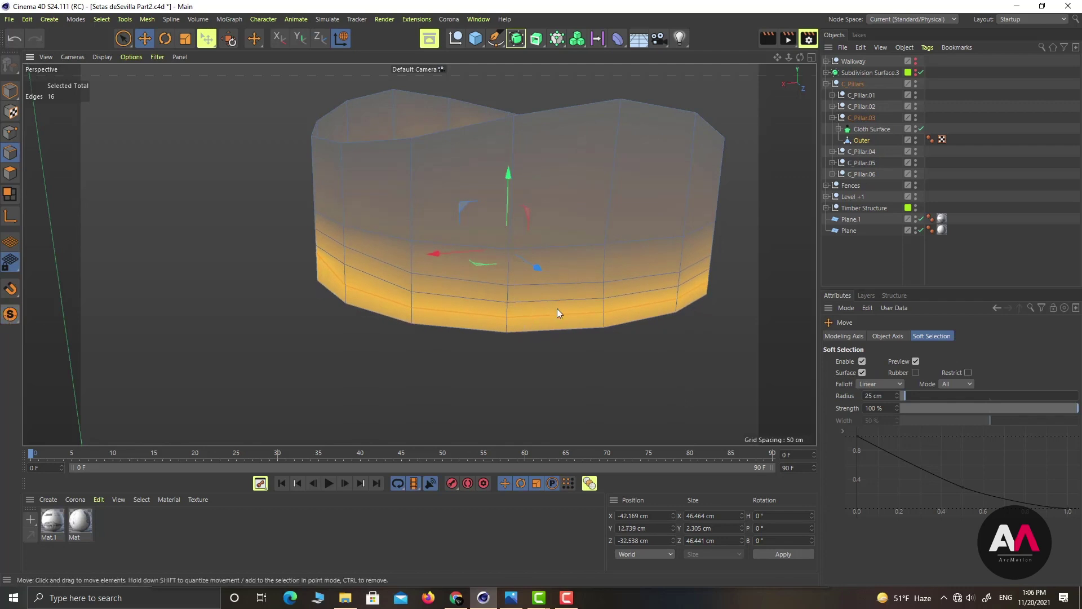
click(10, 314)
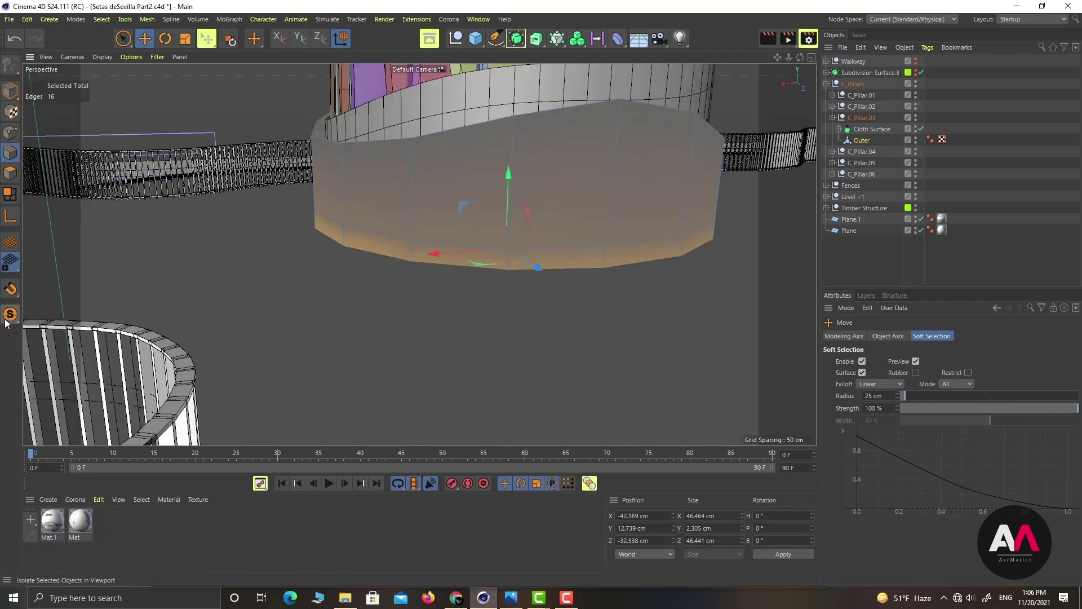
click(5, 320)
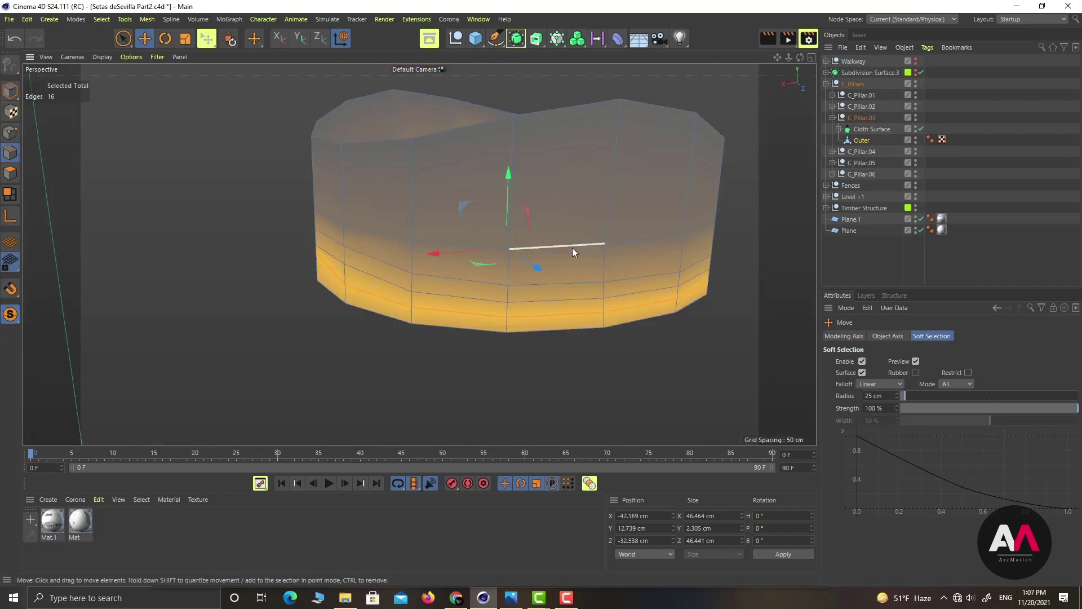
Slide Outer's levelled middle edge loop up the wall to about Y 20 cm
key(u)
key(l)
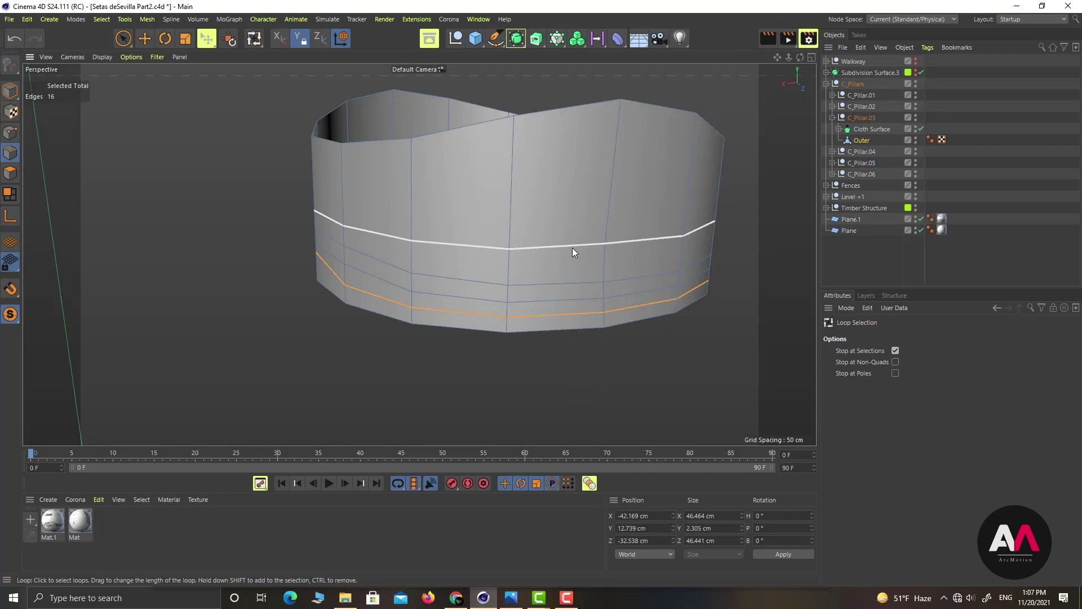
click(573, 249)
key(m)
key(o)
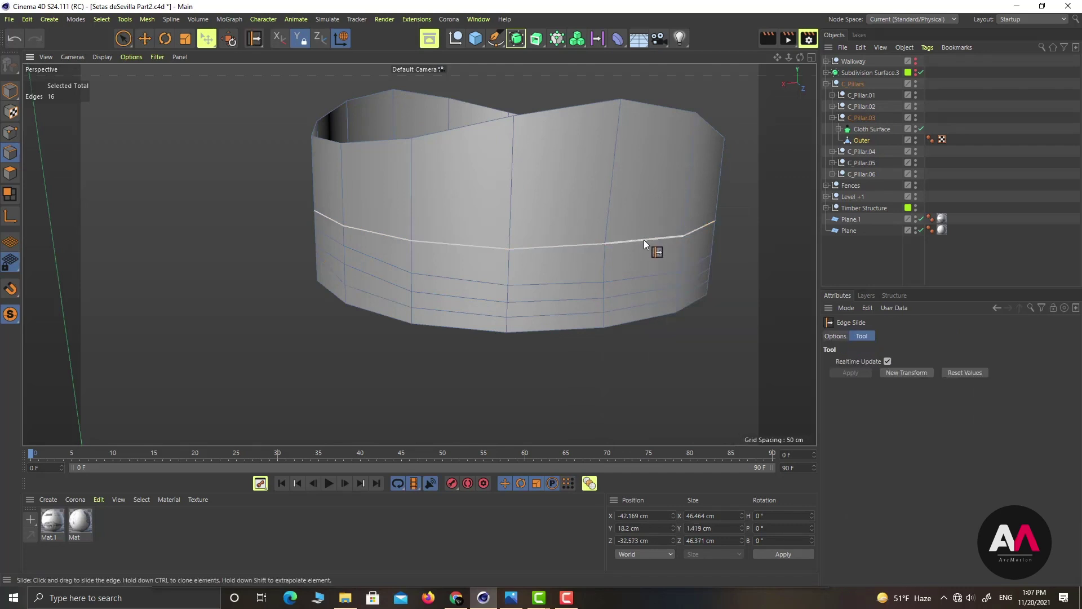
mouse_move(644, 240)
mouse_down()
mouse_move(648, 222)
mouse_move(647, 234)
mouse_up()
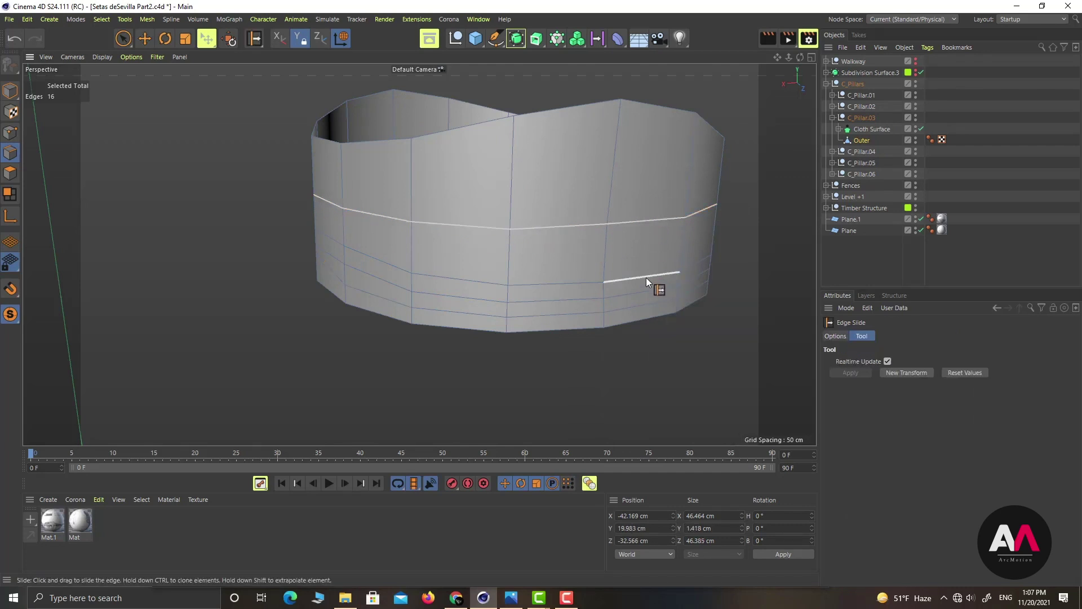
Select the uppermost of the three added loops on Outer and slide it up to about Y 18.1 cm, below the levelled loop
key(u)
key(l)
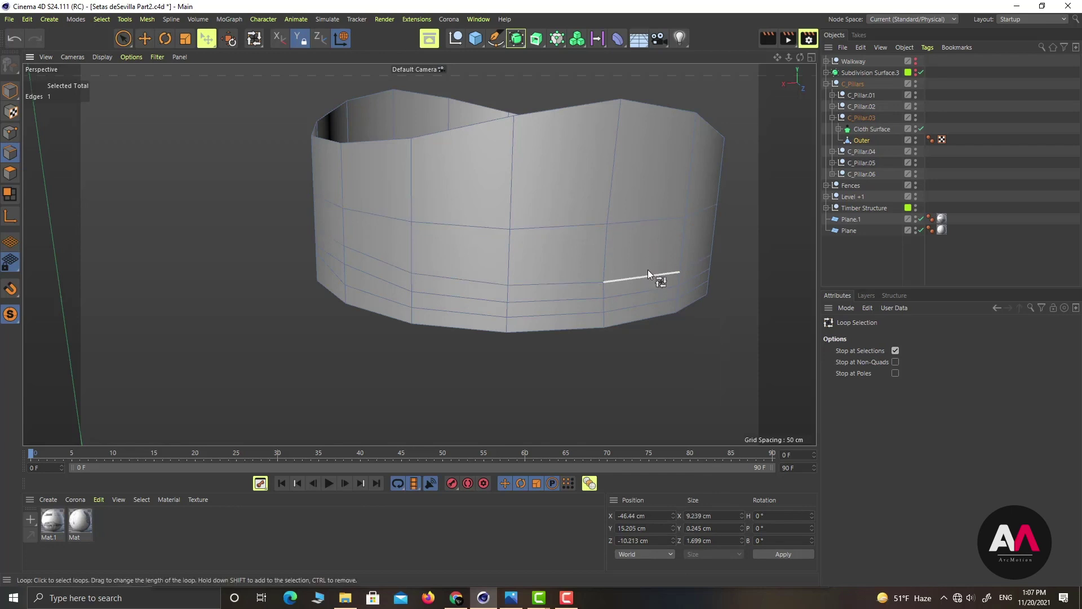
key(u)
key(l)
click(586, 282)
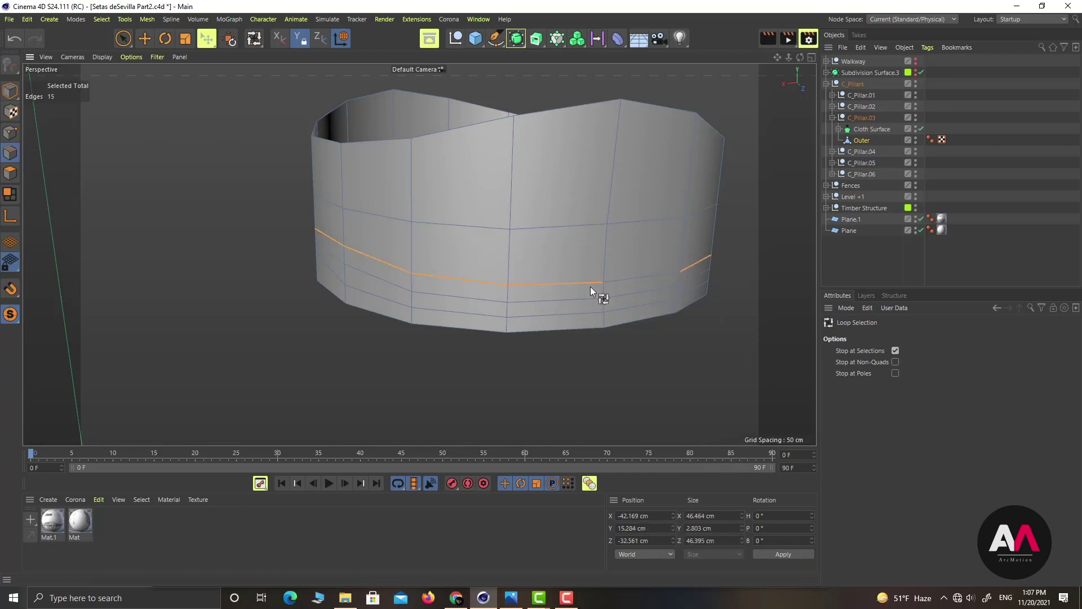
drag(644, 279, 703, 265)
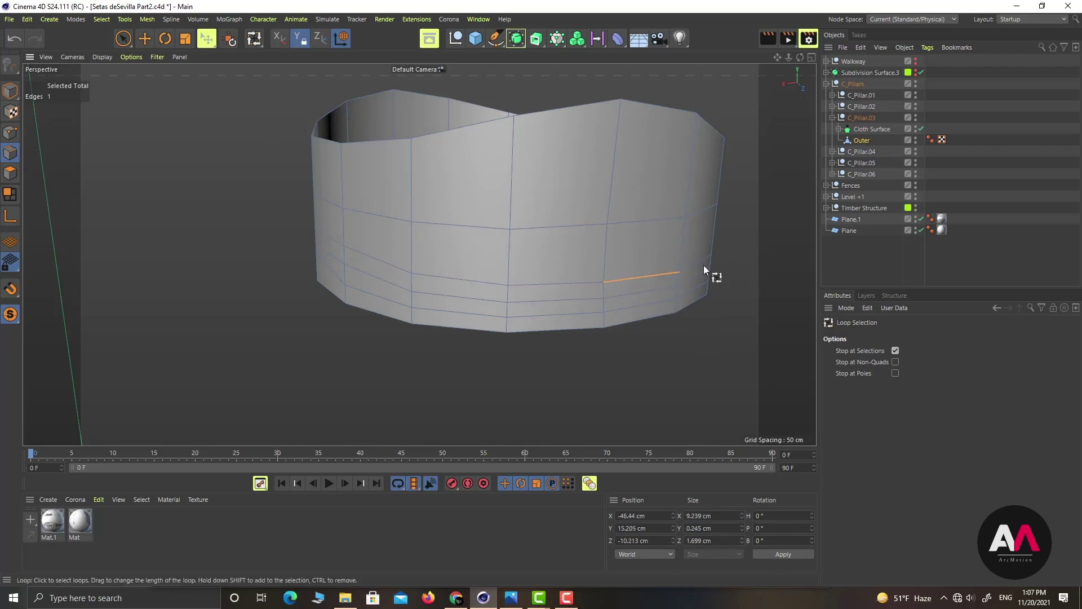
click(316, 262)
click(238, 258)
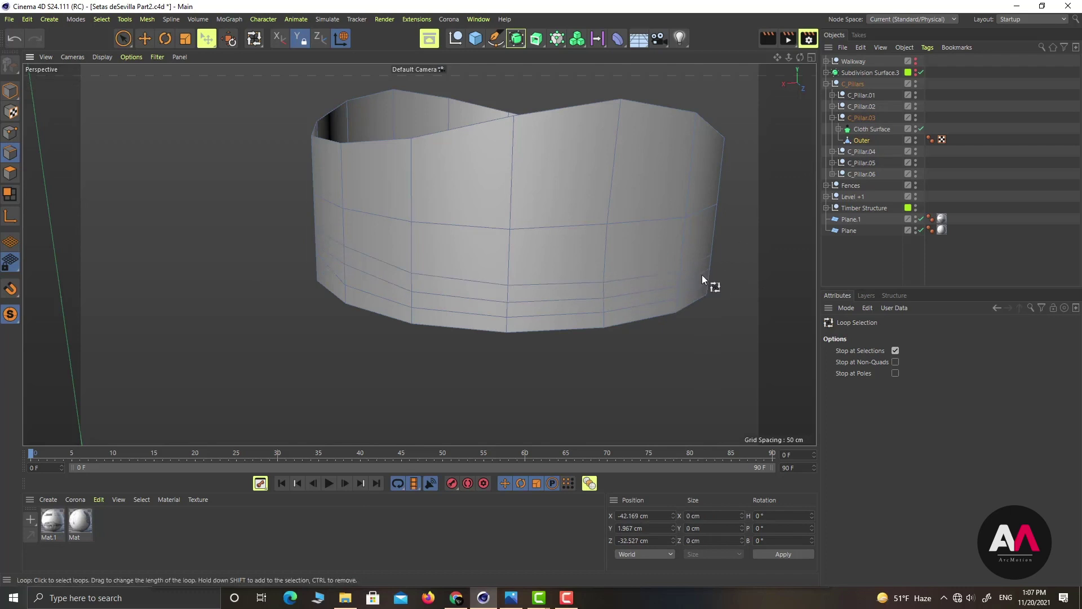
click(658, 275)
key(m)
key(o)
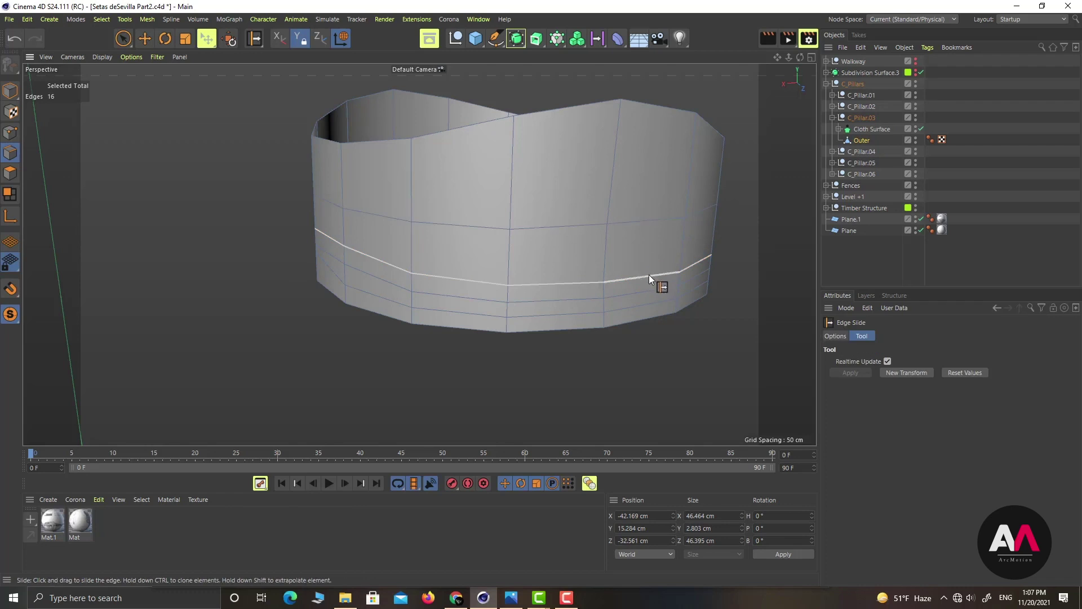
drag(648, 275, 653, 248)
Select the middle of Outer's three added edge loops and slide it up close beneath the raised upper one
key(u)
key(l)
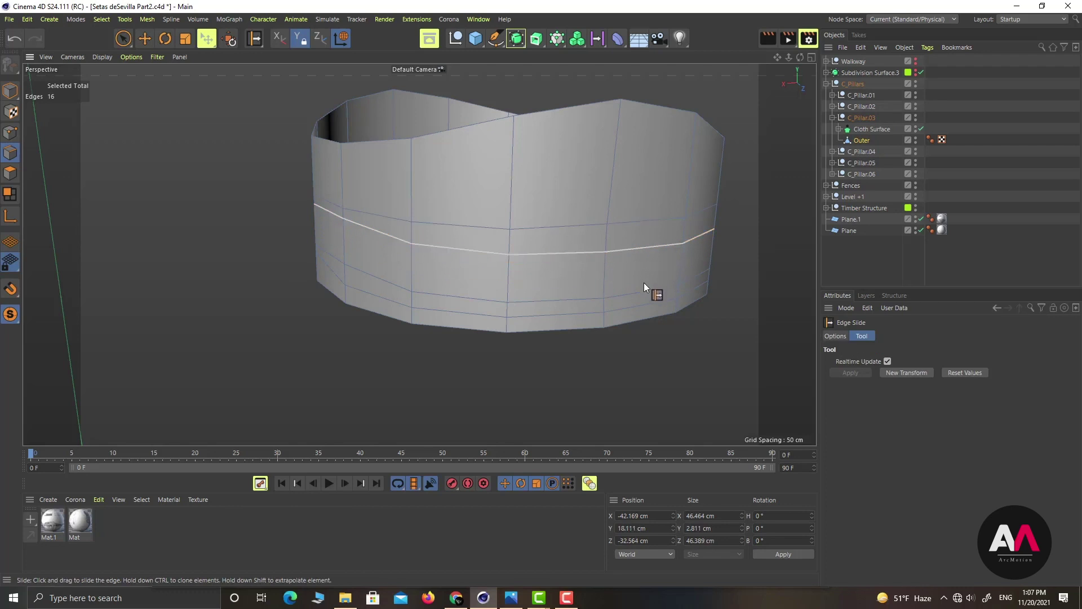
click(645, 293)
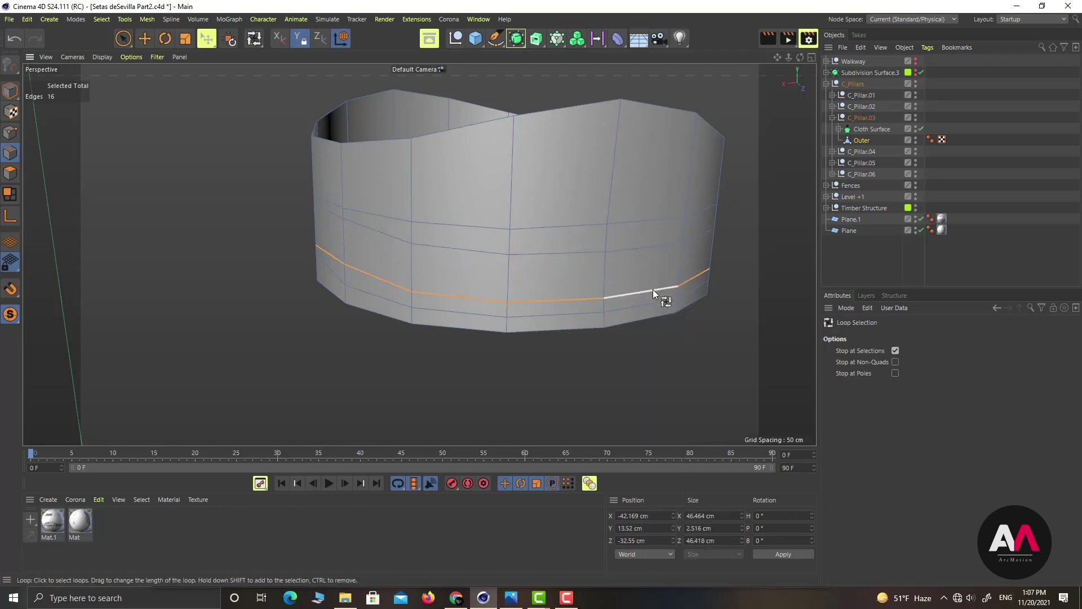
key(m)
key(o)
drag(655, 283, 660, 263)
Slide the lowest of Outer's three added edge loops up the wall to about Y 15.4 cm
key(u)
key(l)
click(653, 309)
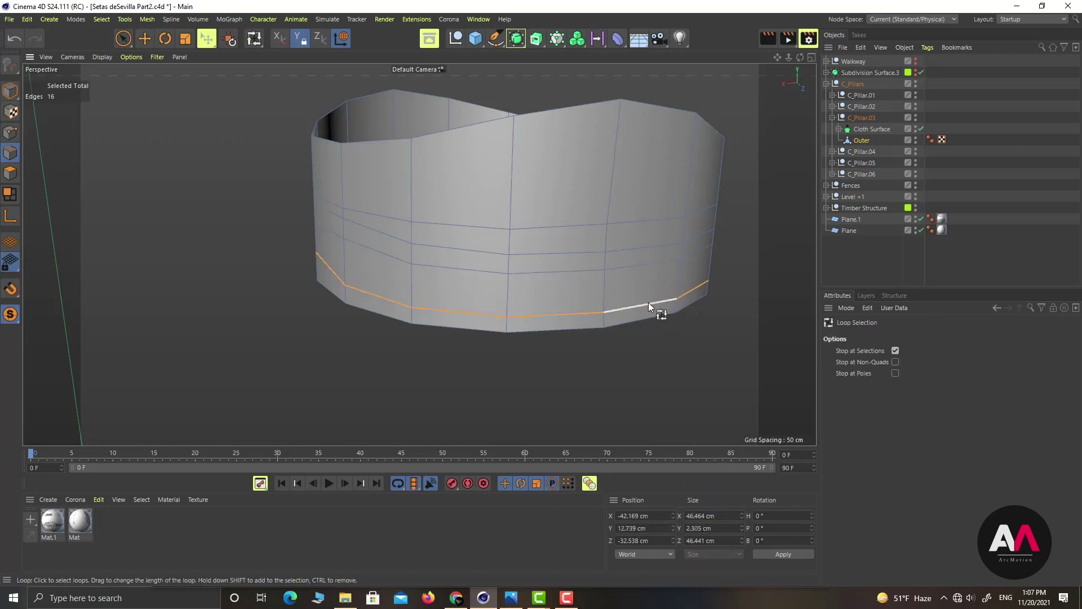
key(m)
key(o)
drag(648, 304, 653, 276)
Slide Outer's bottom edge loop up the wall to about Y 13.9 cm, just below the lowest added loop
key(u)
key(l)
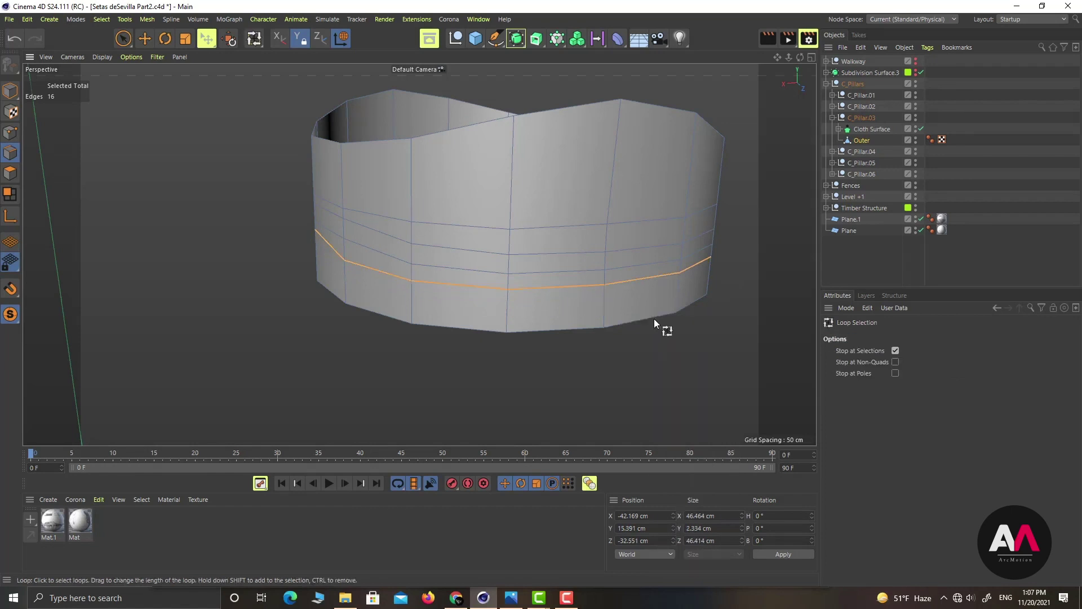
click(645, 315)
key(m)
key(o)
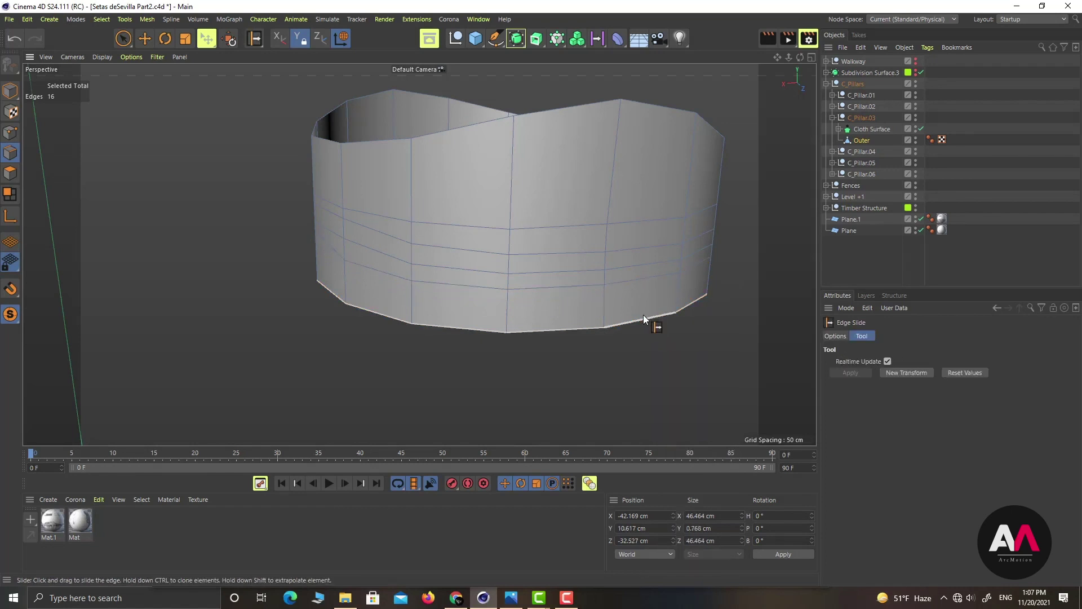
key(alt+s)
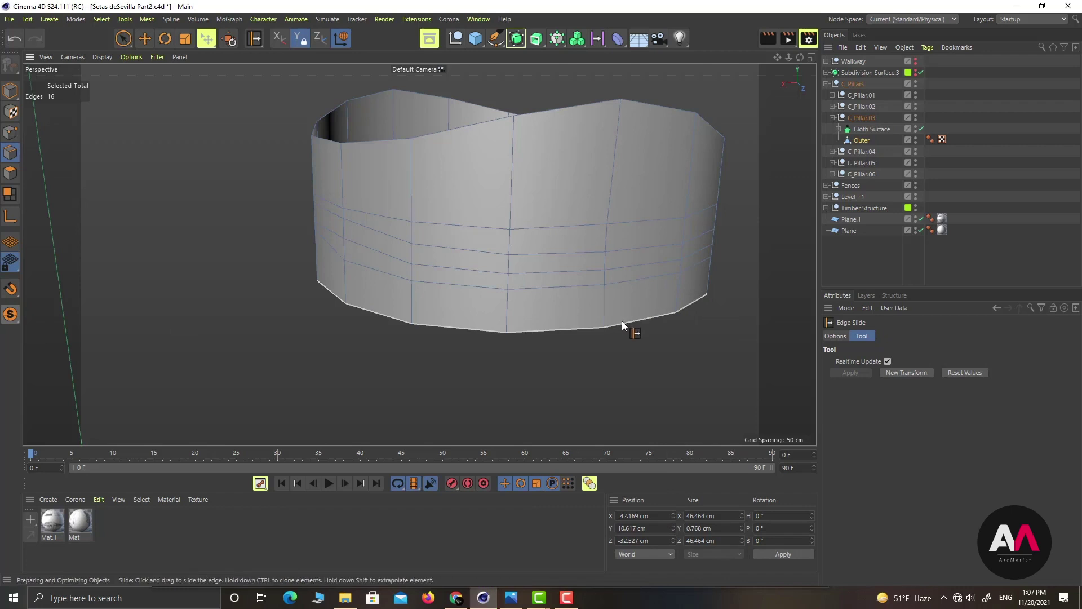
drag(633, 315, 638, 277)
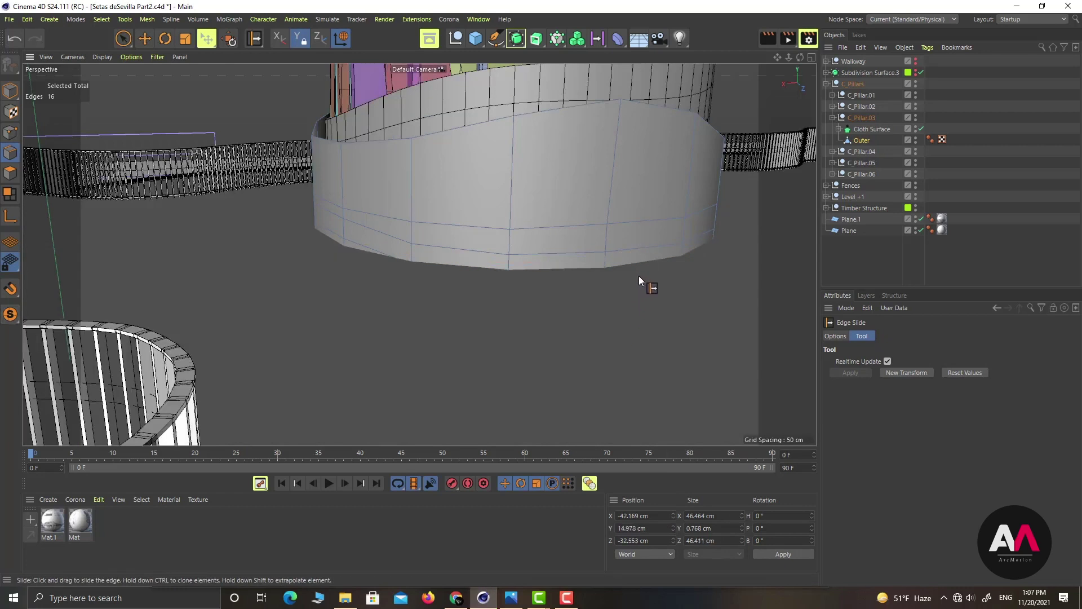
click(10, 314)
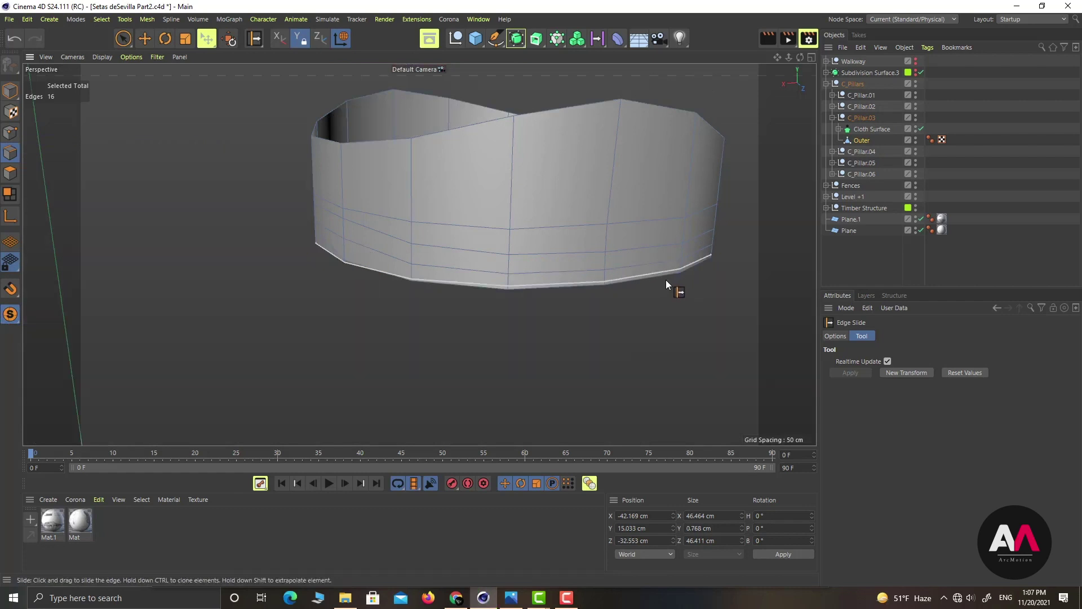
click(14, 38)
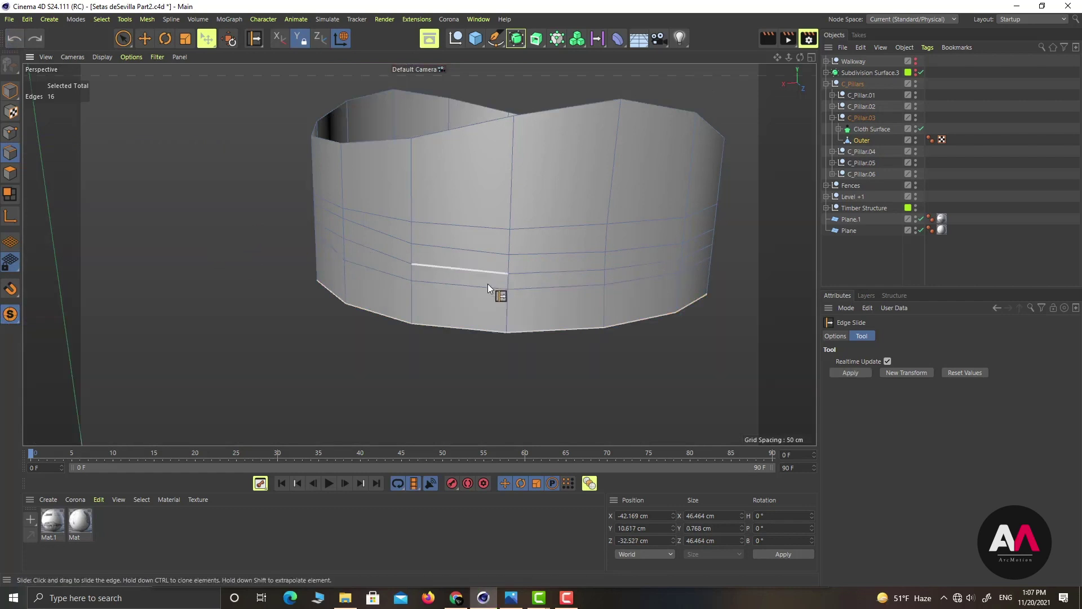
drag(564, 328, 569, 301)
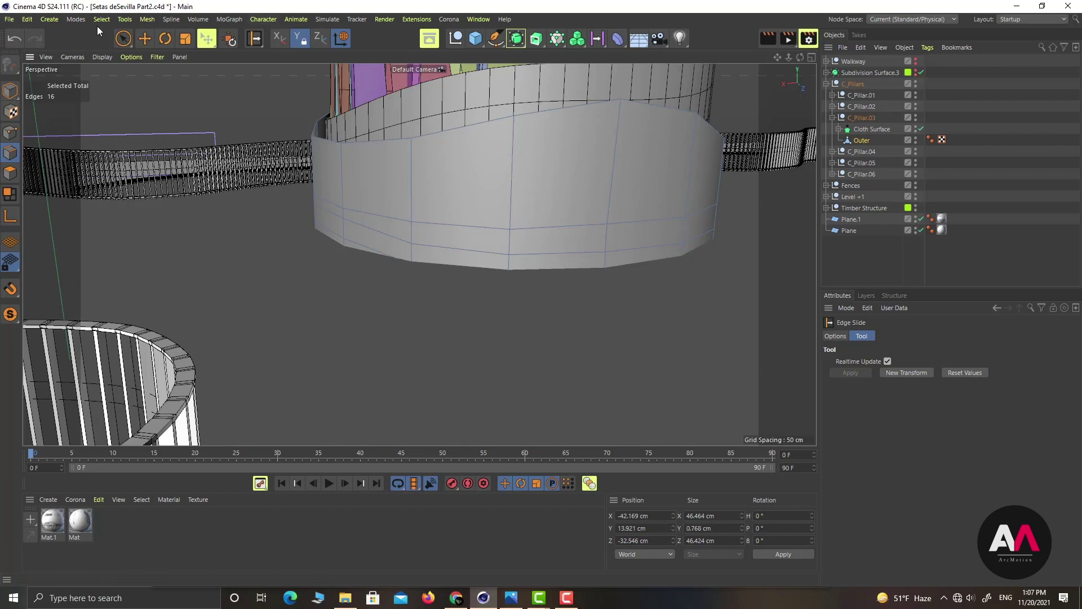
Set up scaling of Outer's bottom edge loop with soft selection enabled and a radius of 20 cm
key(t)
click(863, 361)
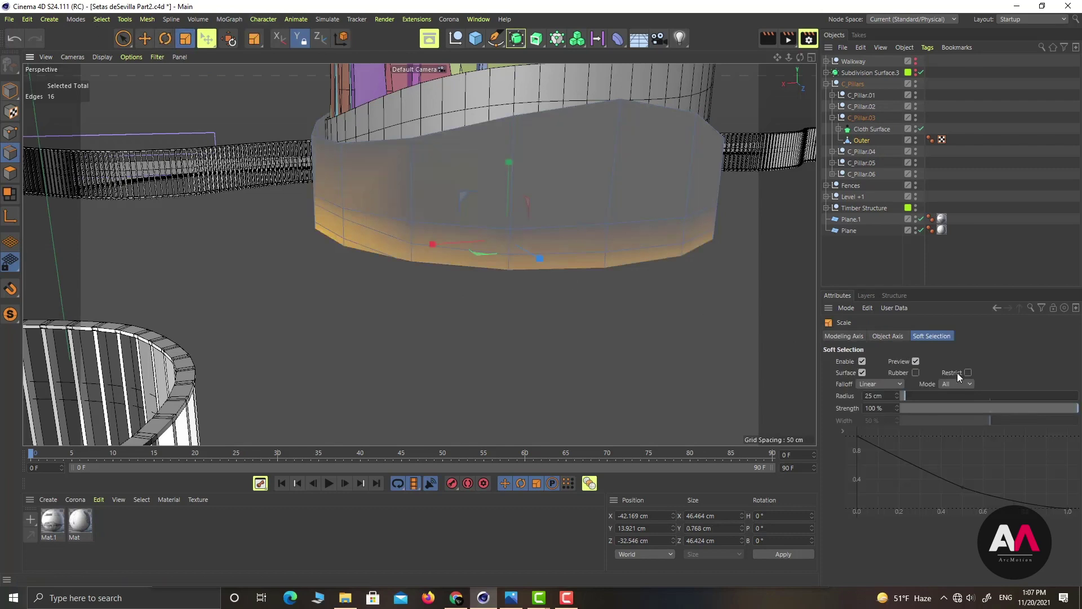
alt+drag(442, 209, 465, 227)
scroll(547, 197, up, 1)
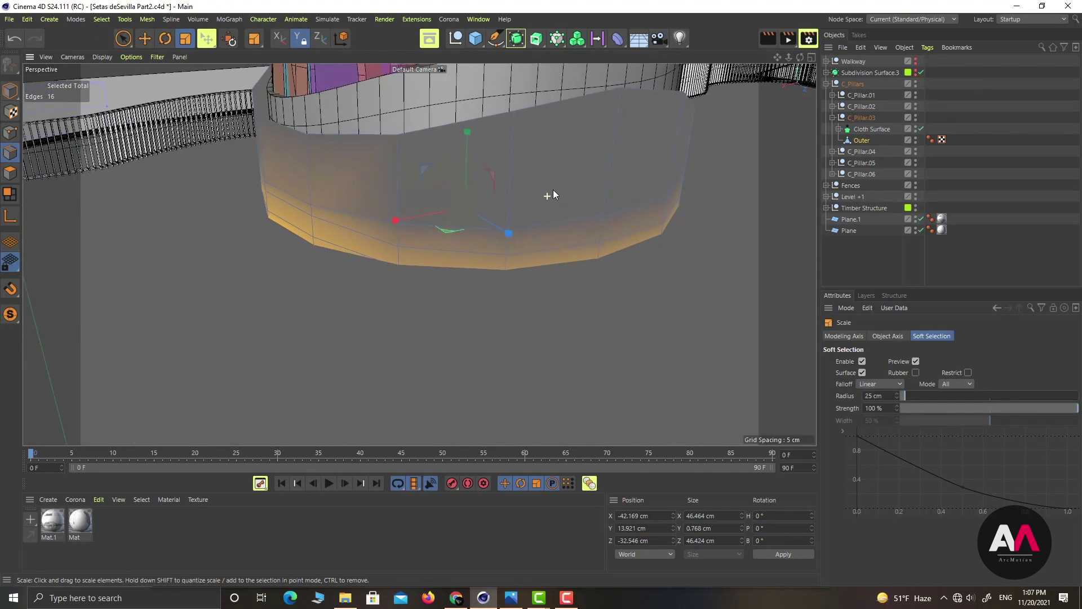
scroll(553, 192, up, 1)
drag(887, 400, 745, 383)
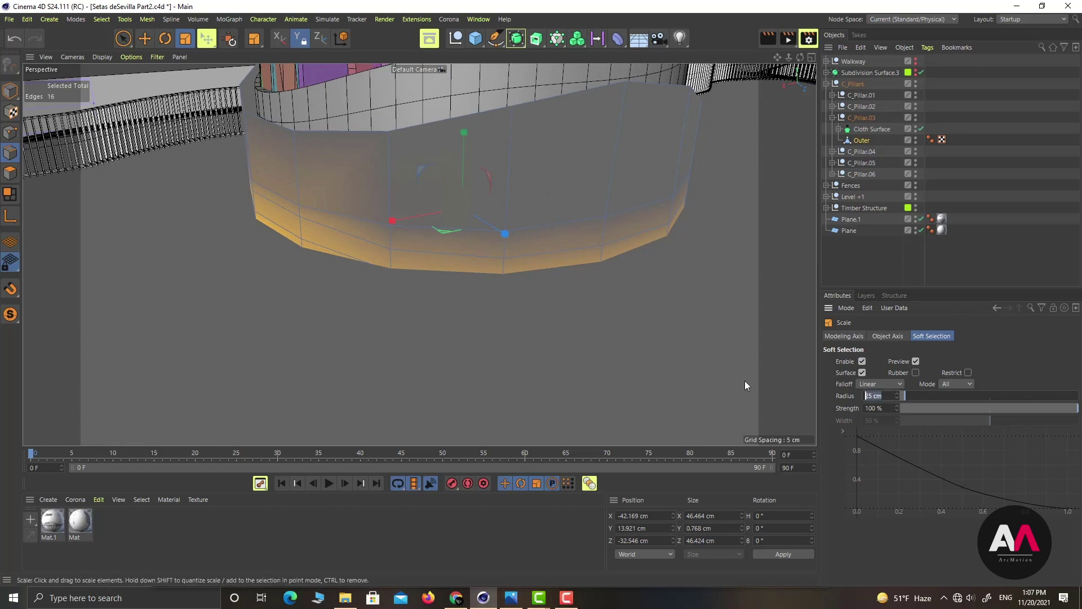
text(20)
key(Return)
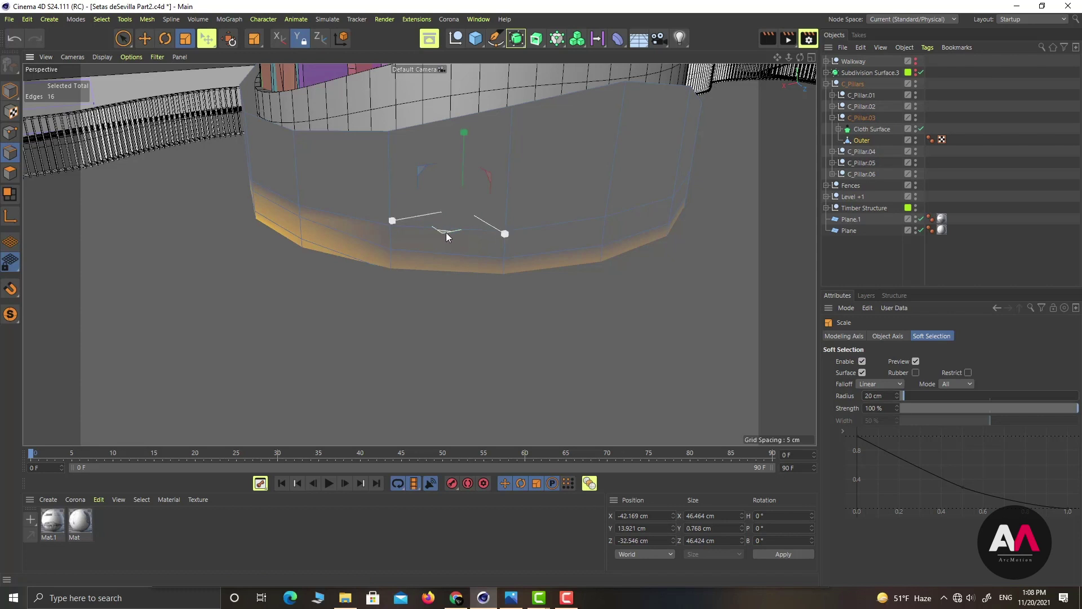
Try scaling Outer's bottom edge loop outward in X and Z to about 64.8 cm, and undo the scaling
drag(446, 234, 701, 267)
alt+drag(409, 262, 374, 242)
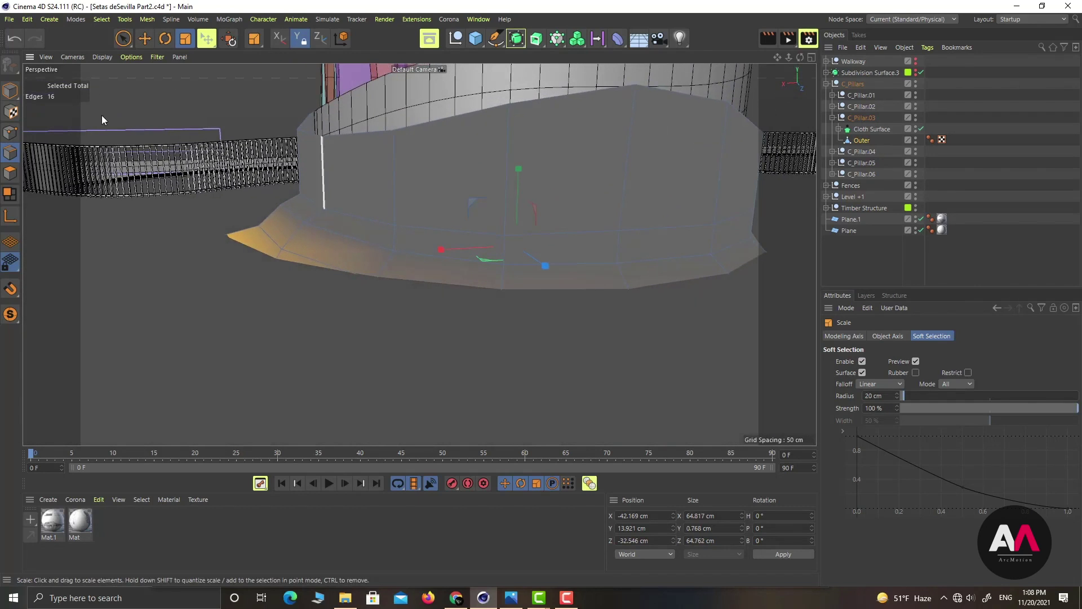
click(13, 39)
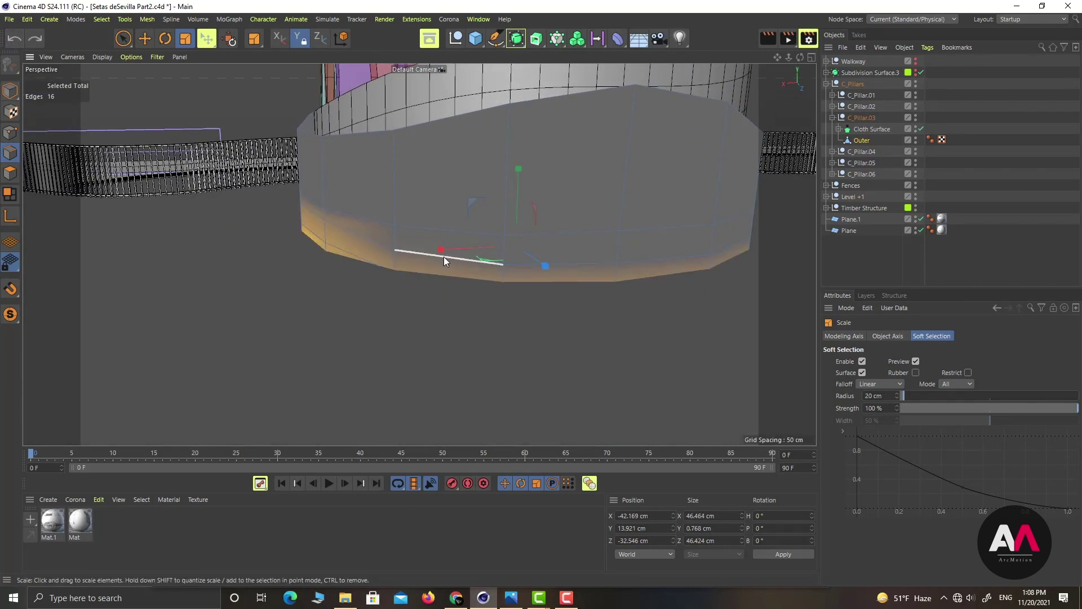
click(11, 316)
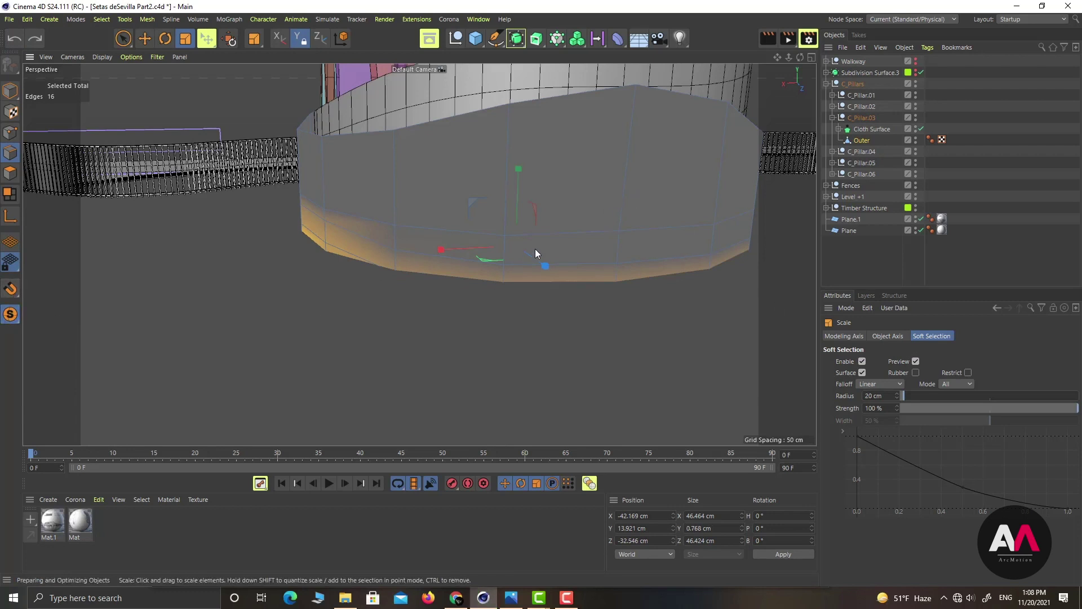
Switch Outer to point editing and turn off soft selection for moving its points
alt+drag(556, 254, 333, 350)
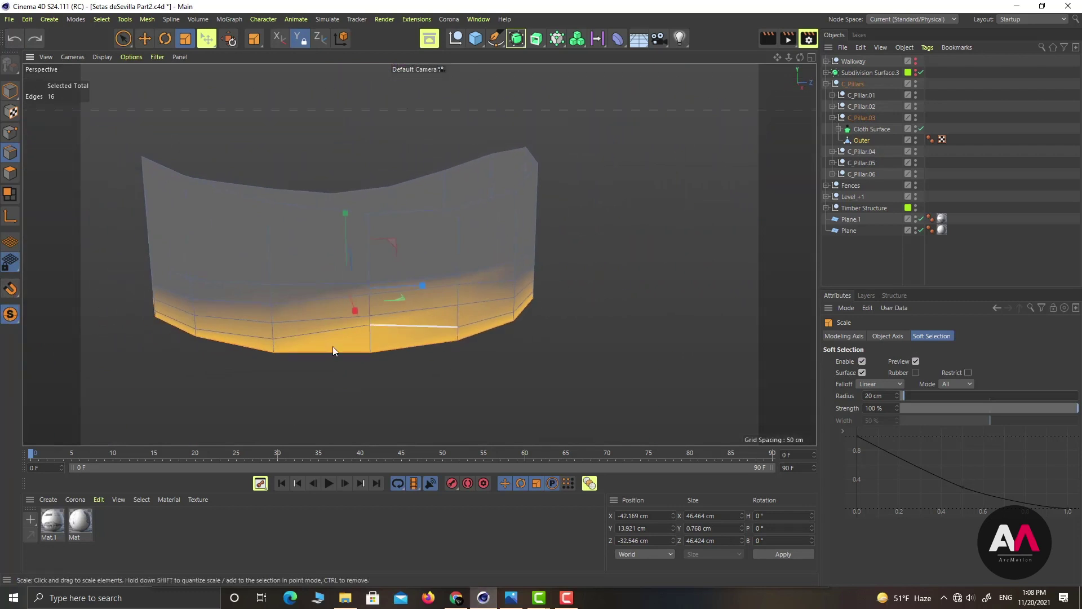
scroll(353, 328, up, 1)
click(124, 40)
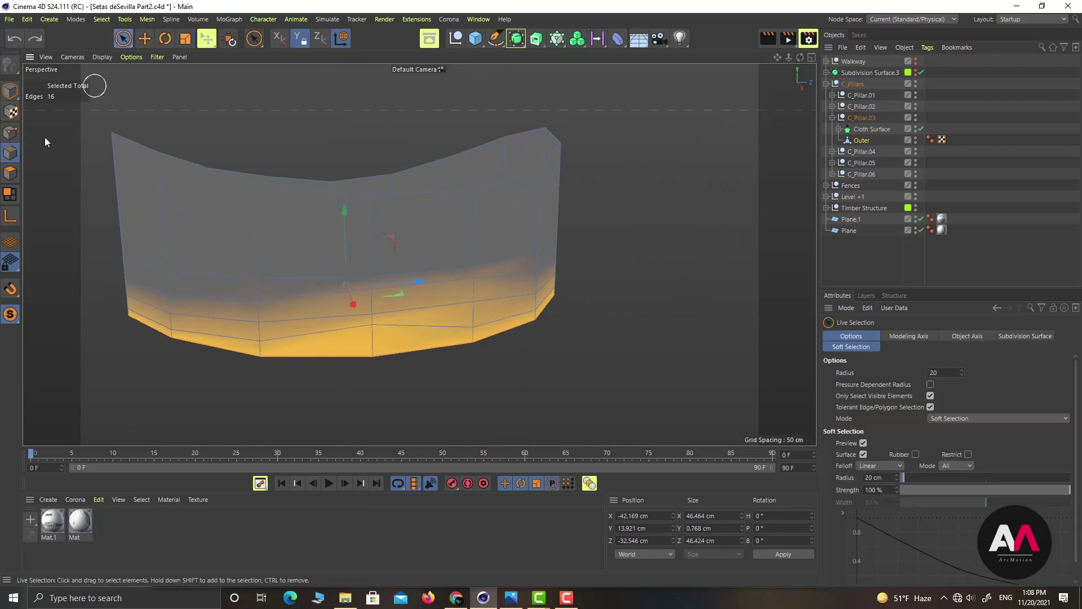
click(10, 134)
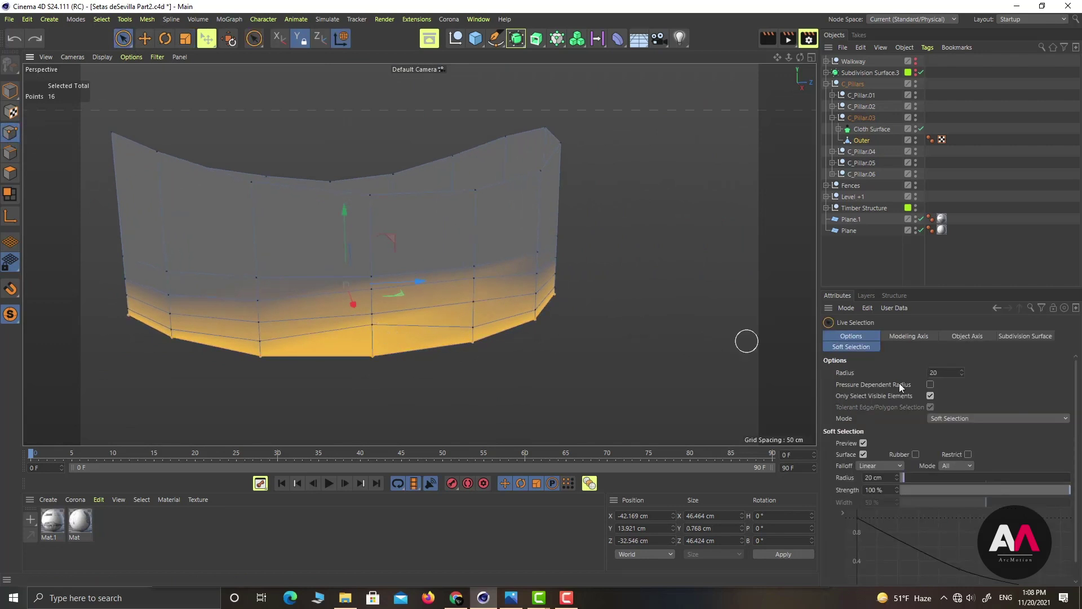
click(145, 38)
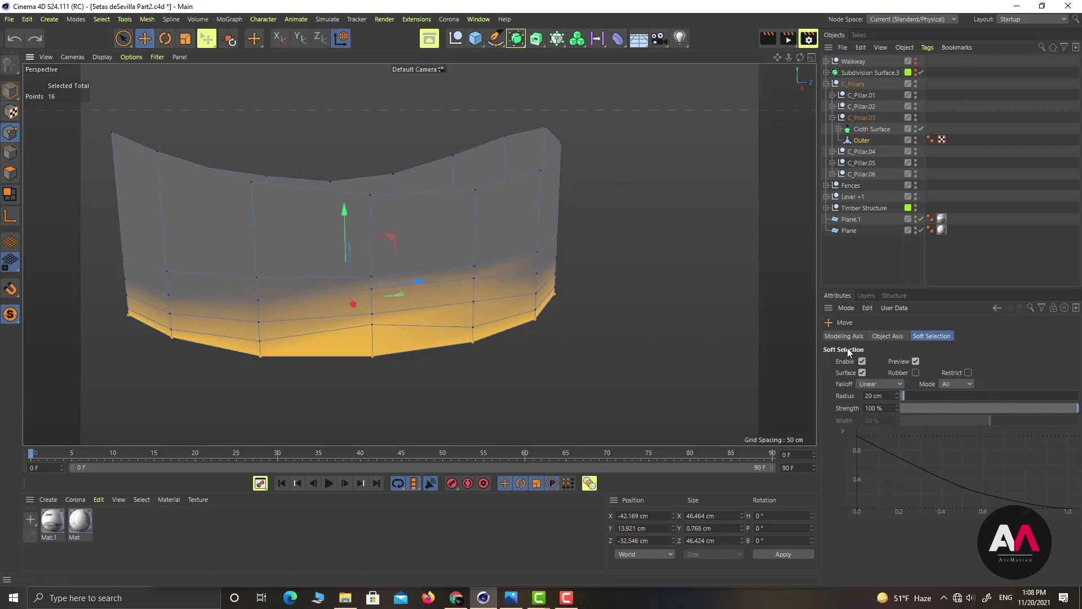
click(862, 362)
scroll(390, 319, up, 2)
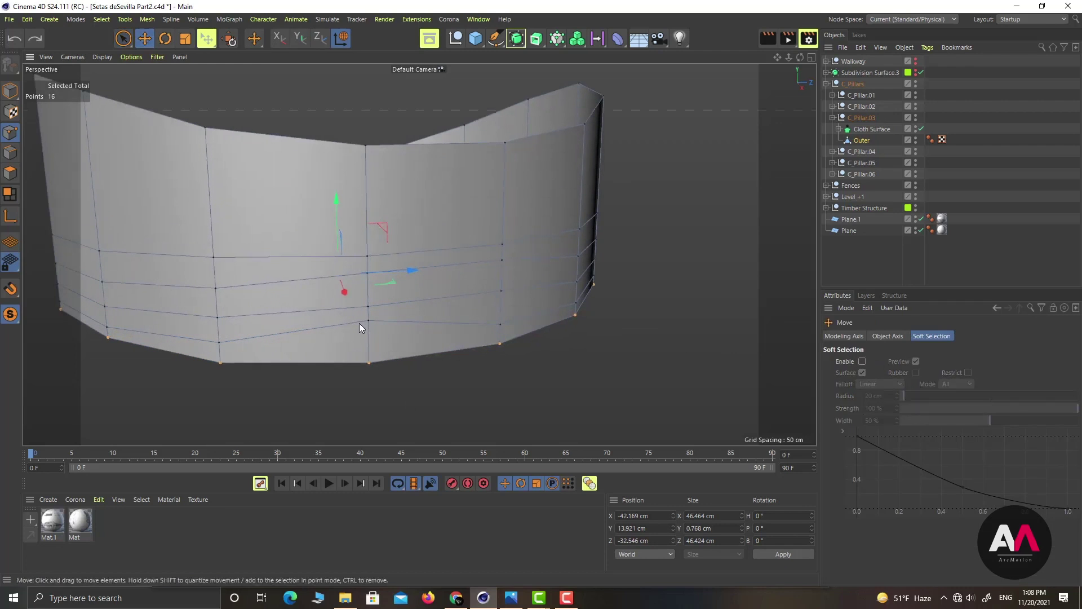
Slide individual points of Outer's added edge loops along the vertical edges to straighten the loops on this side of the wall
key(m)
key(o)
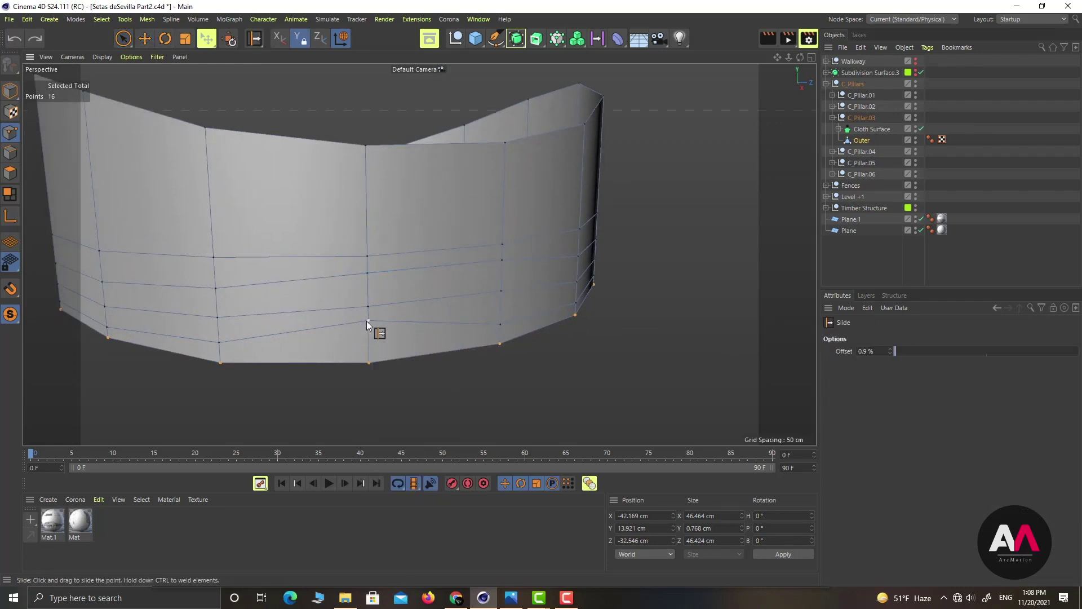
drag(366, 320, 373, 340)
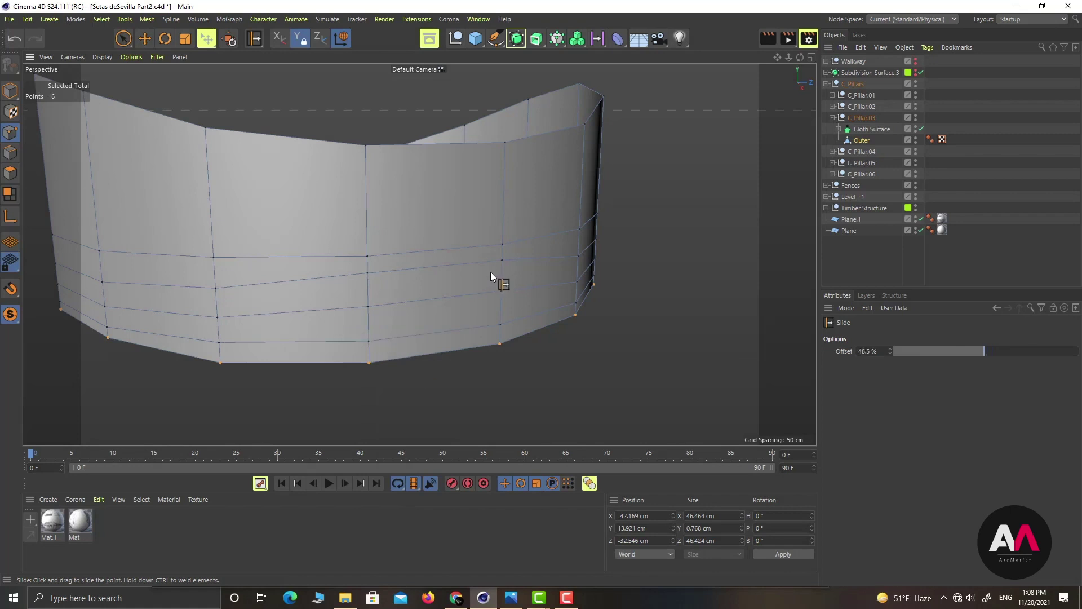
drag(503, 265, 465, 283)
drag(367, 278, 324, 290)
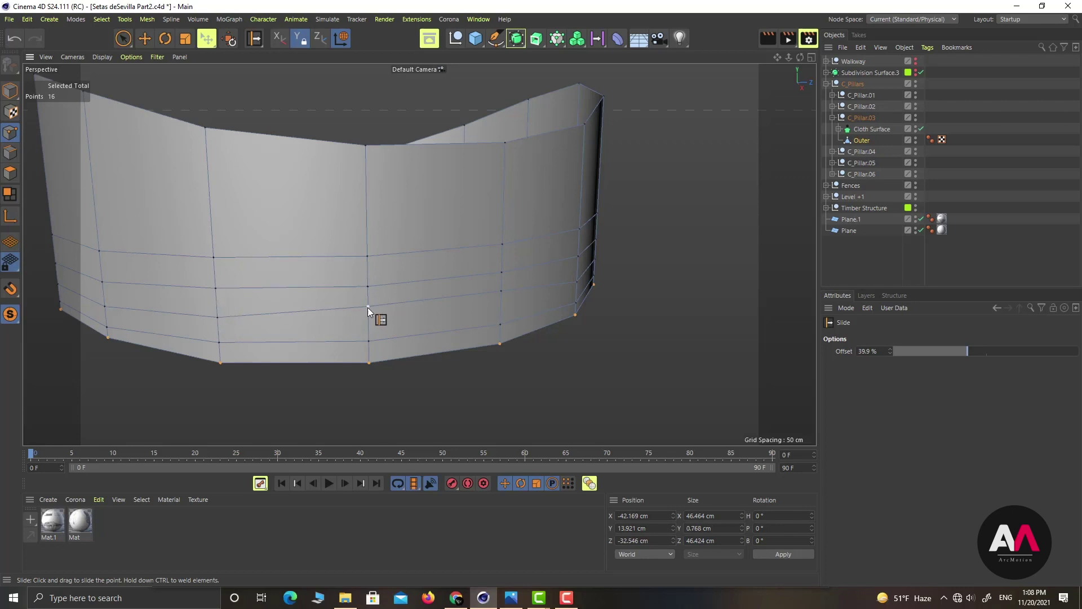
drag(367, 307, 391, 317)
drag(501, 295, 503, 301)
Slide the uneven points of the added loops around the rest of Outer's wall so each loop runs evenly
alt+drag(617, 302, 566, 359)
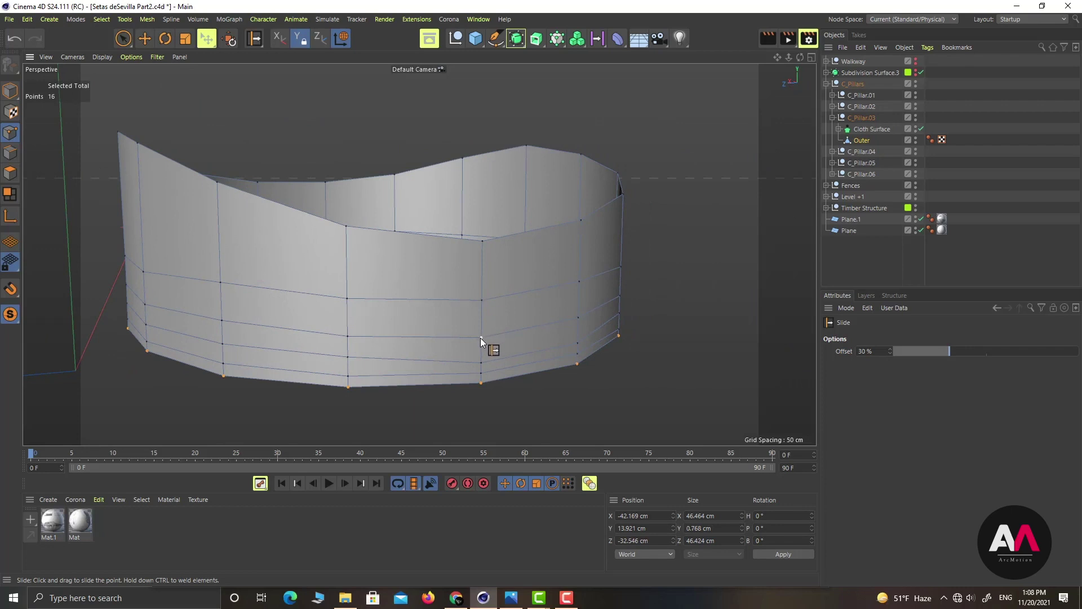
drag(481, 337, 481, 330)
drag(579, 318, 480, 351)
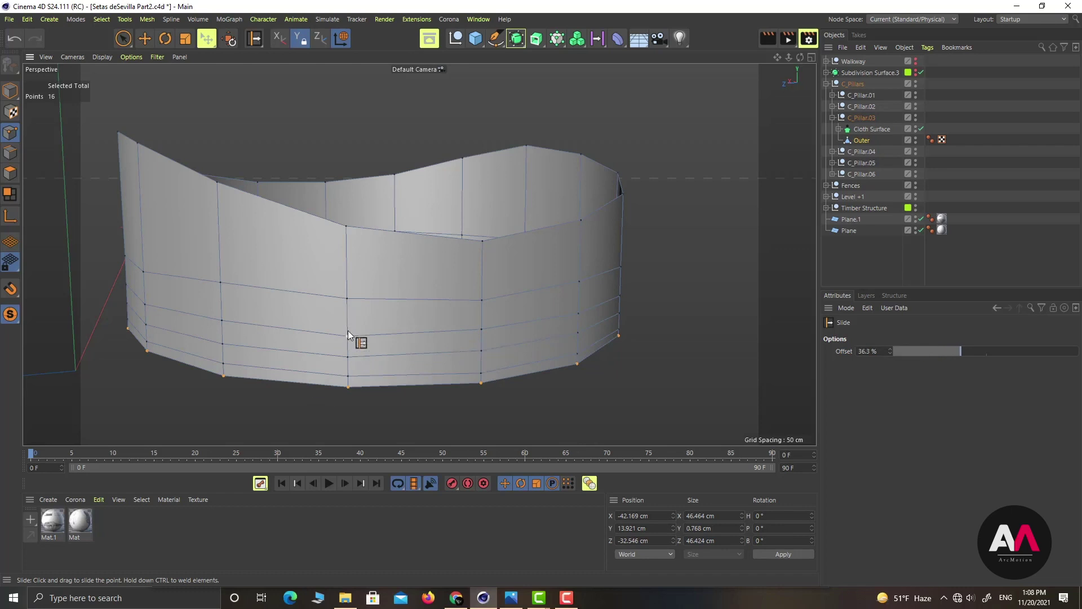
drag(348, 335, 313, 337)
drag(222, 321, 222, 317)
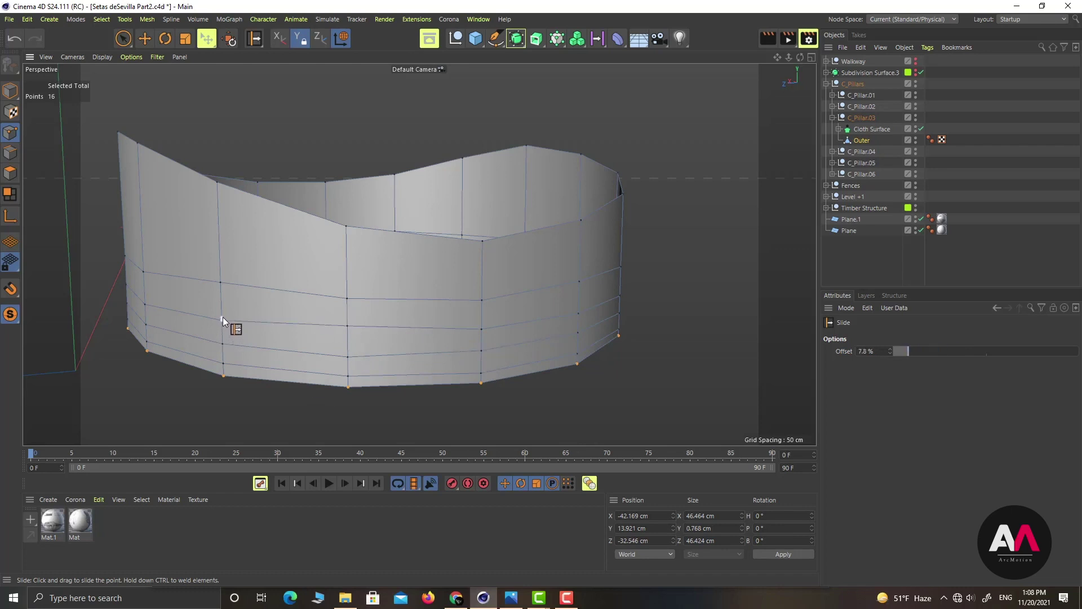
drag(348, 355, 349, 351)
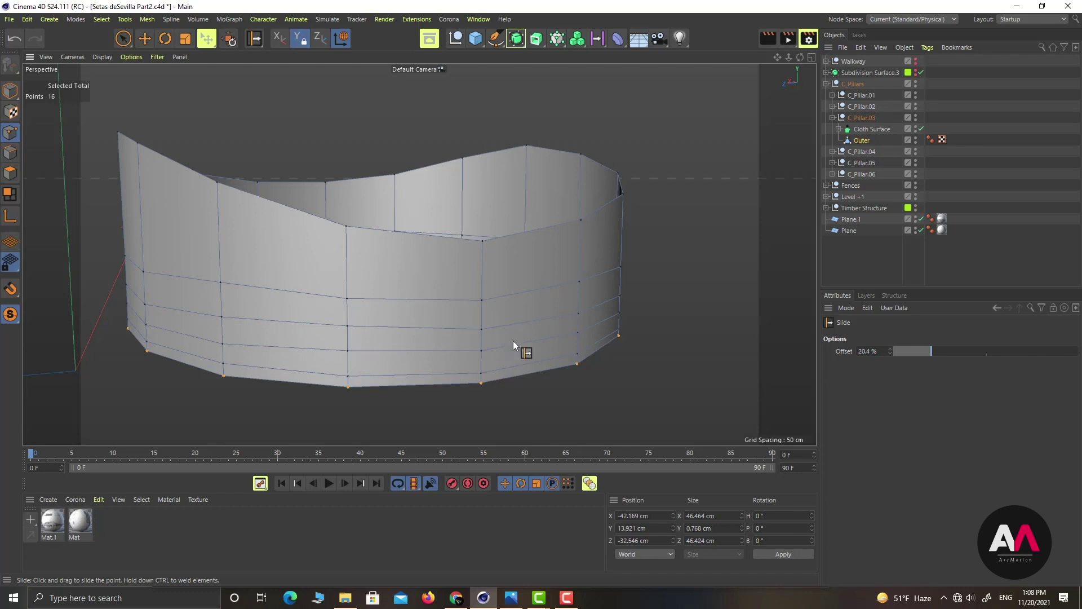
alt+drag(522, 341, 517, 262)
drag(480, 347, 335, 371)
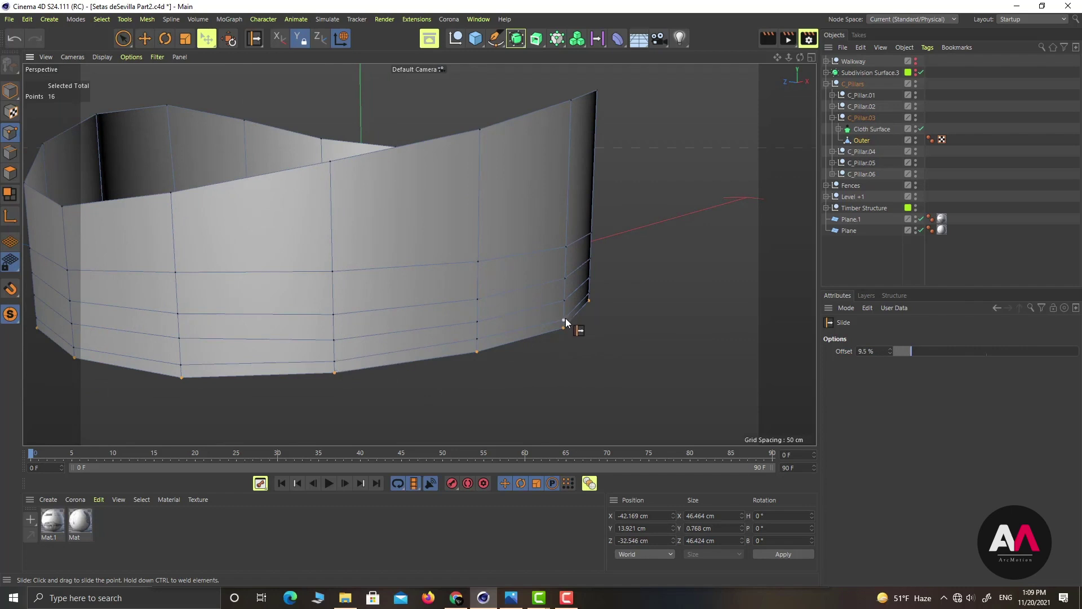
drag(566, 319, 565, 316)
Try sliding the highest of Outer's three added loops upward in point mode, and undo the slide
key(u)
key(l)
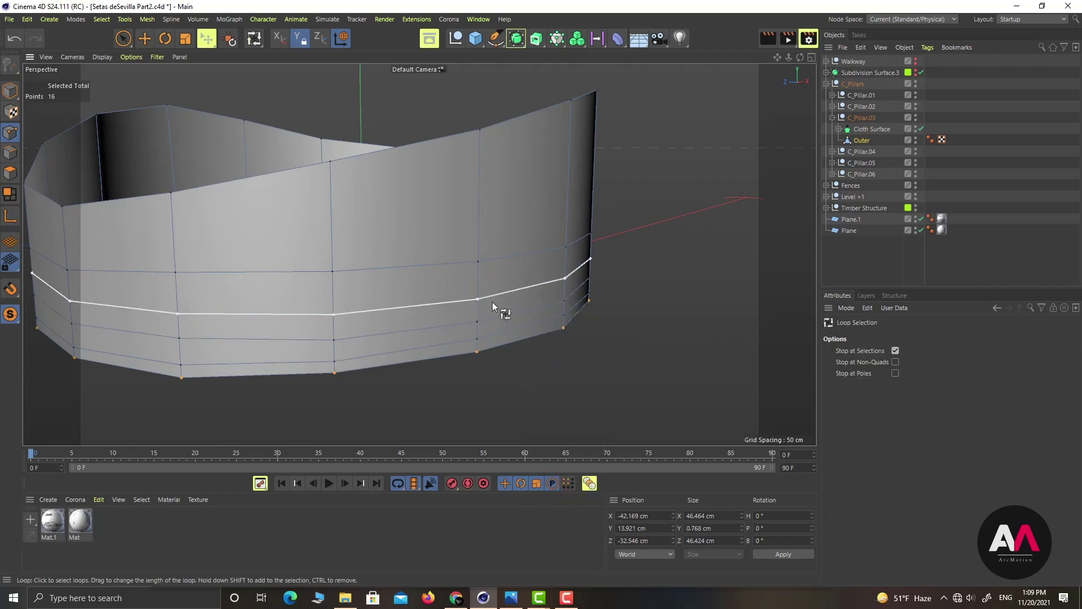
click(496, 299)
key(m)
key(o)
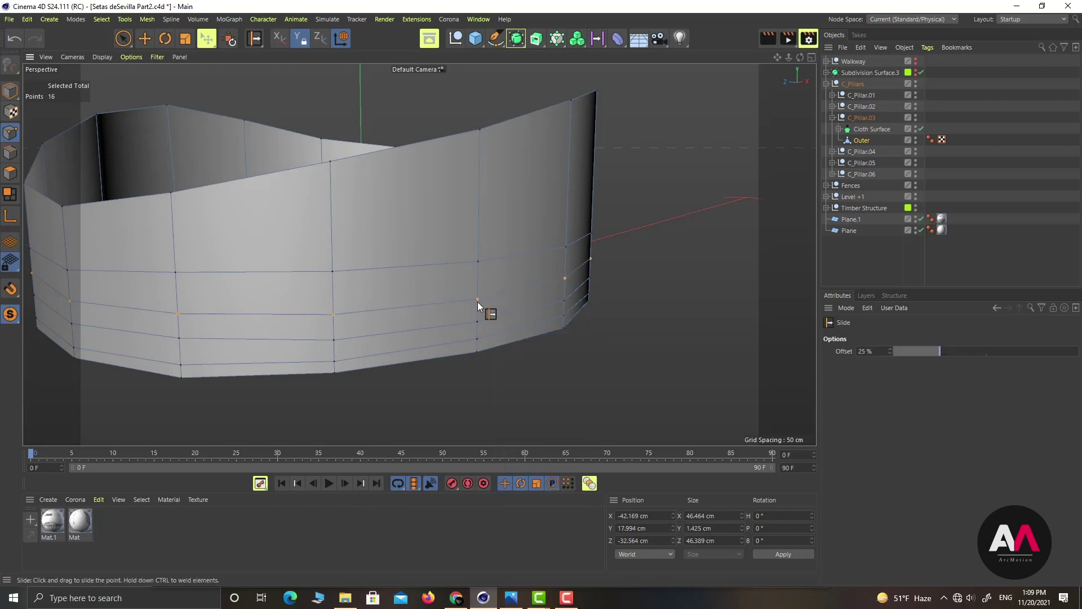
drag(478, 300, 478, 295)
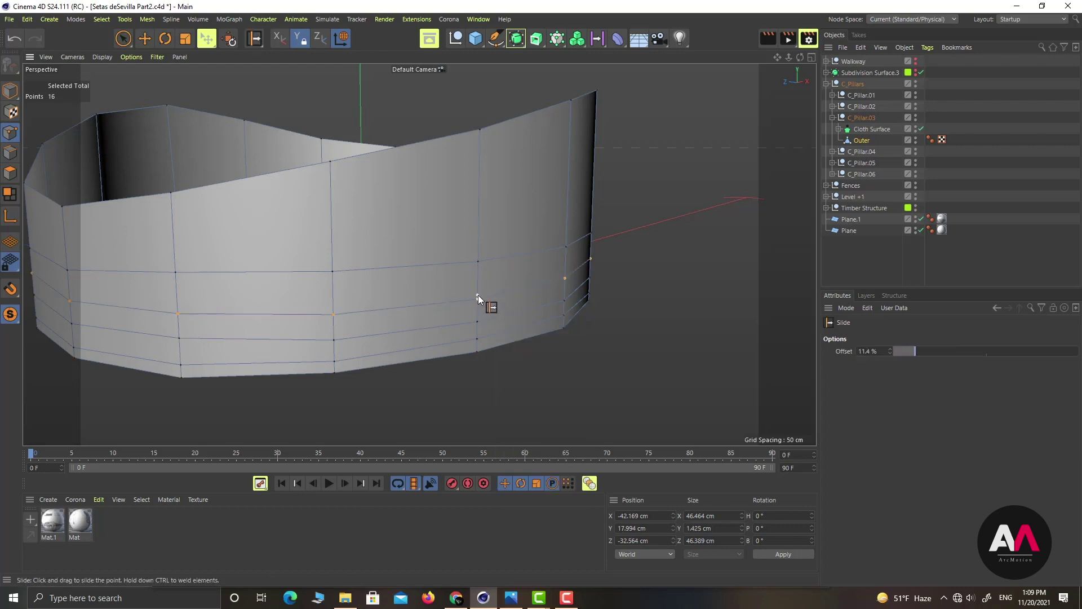
click(15, 40)
Slide Outer's three added edge loops up the wall in edge mode, bringing the lowest to about Y 15.4 cm
click(11, 153)
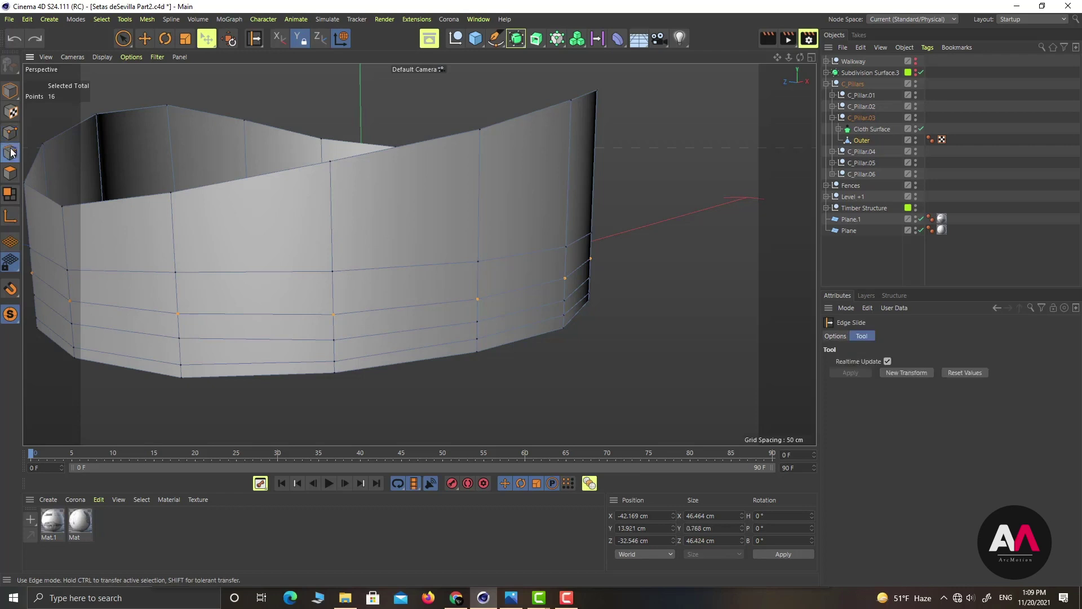
drag(316, 317, 398, 296)
key(u)
key(l)
click(409, 324)
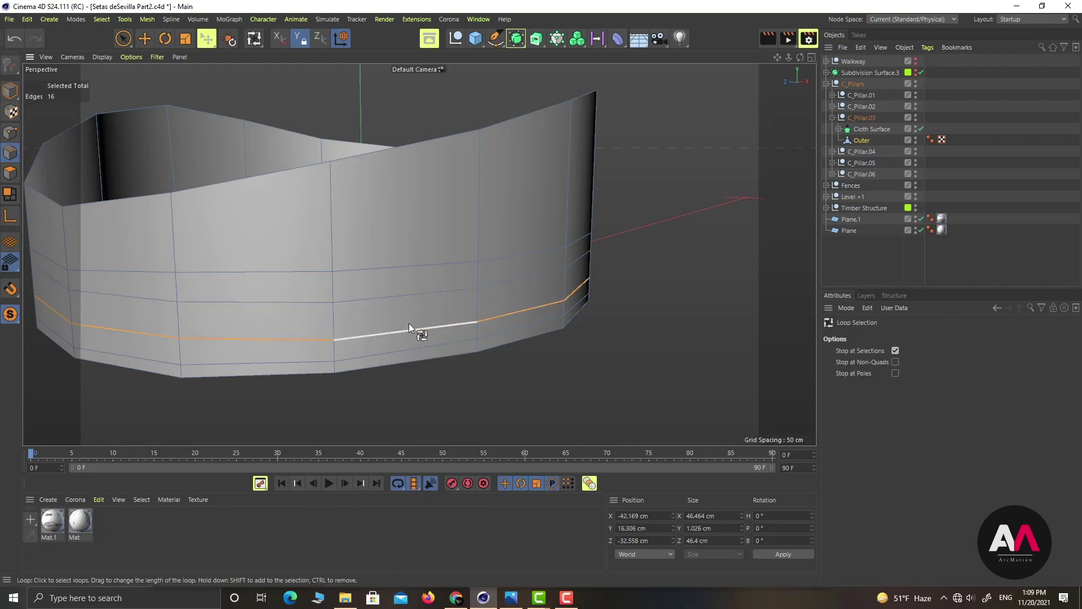
key(m)
key(o)
mouse_move(408, 327)
mouse_down()
mouse_move(412, 317)
mouse_move(422, 337)
mouse_up()
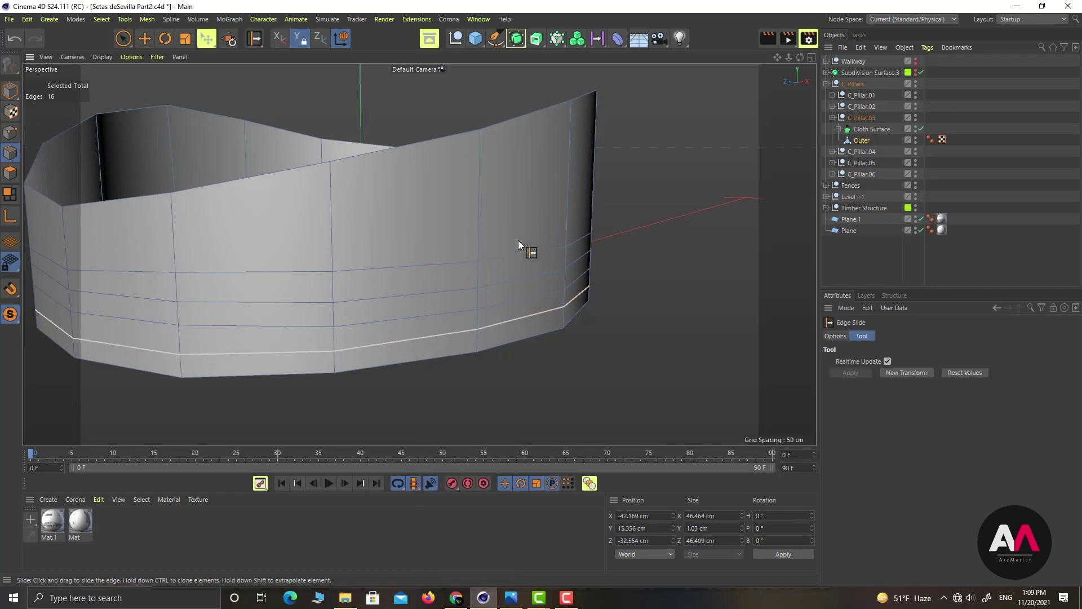
Select Outer's bottom edge loop and scale it outward in X and Z to about 59.2 cm with soft selection enabled
alt+drag(524, 239, 446, 238)
key(u)
key(l)
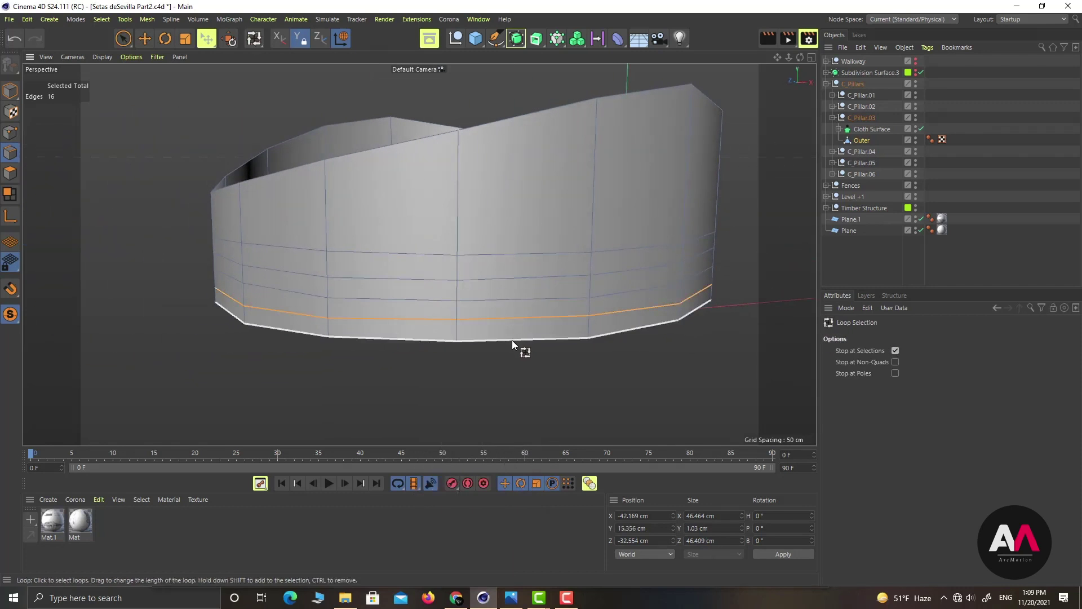
click(499, 393)
click(413, 338)
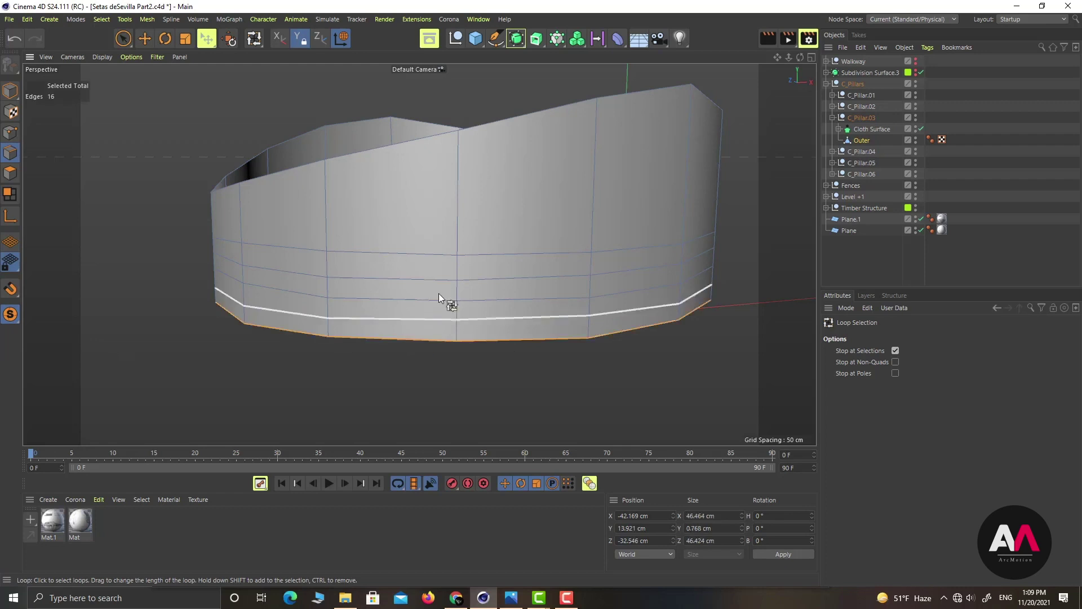
alt+drag(483, 273, 617, 290)
alt+right_drag(612, 284, 545, 322)
mouse_move(384, 317)
alt+mouse_down()
mouse_move(482, 308)
mouse_move(454, 324)
alt+mouse_up()
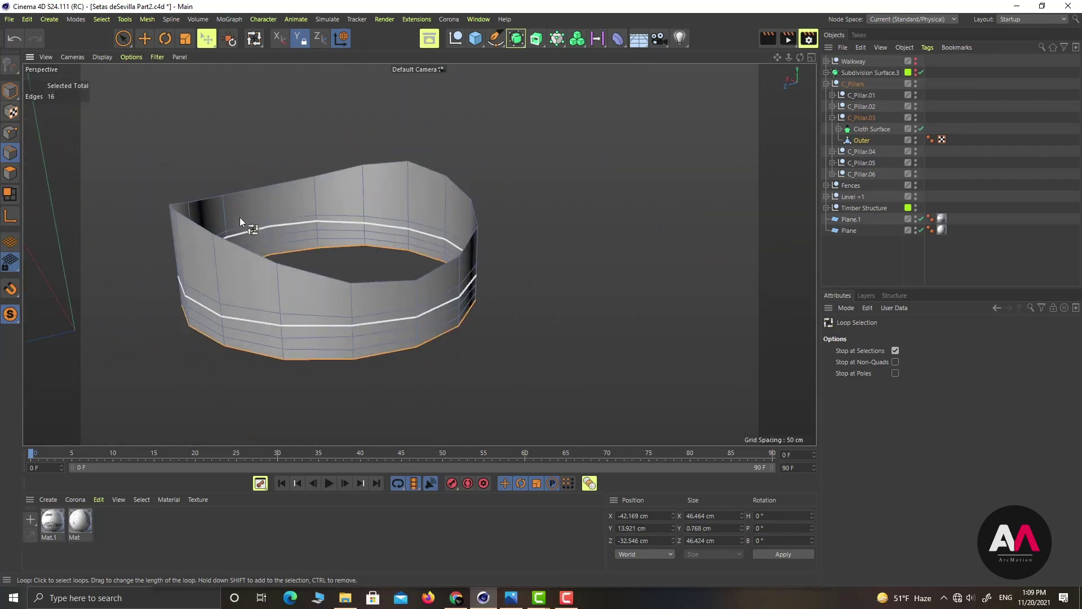
click(185, 39)
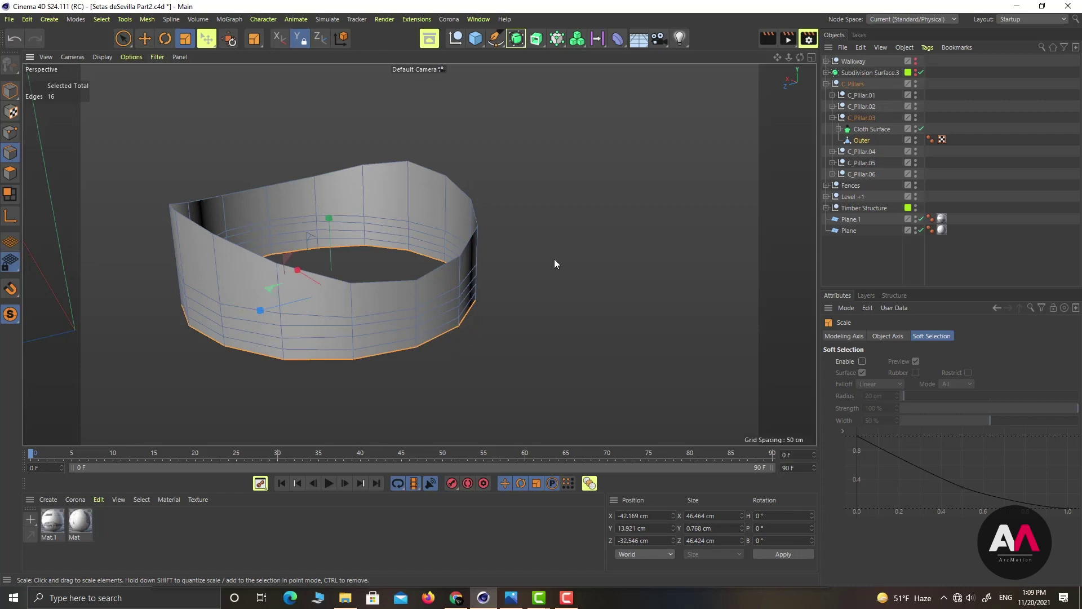
click(863, 361)
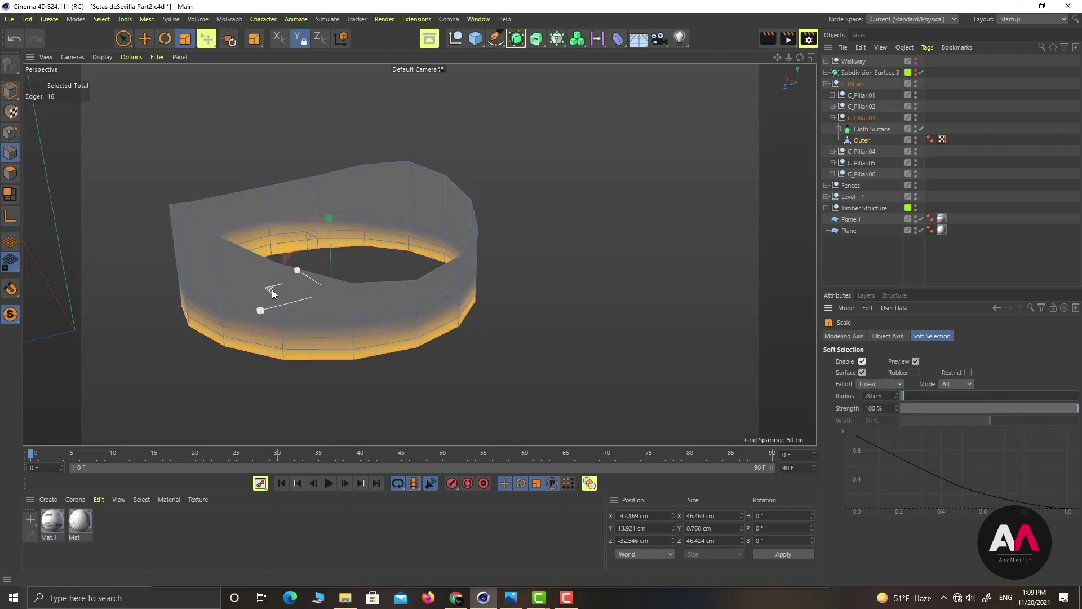
drag(272, 289, 445, 309)
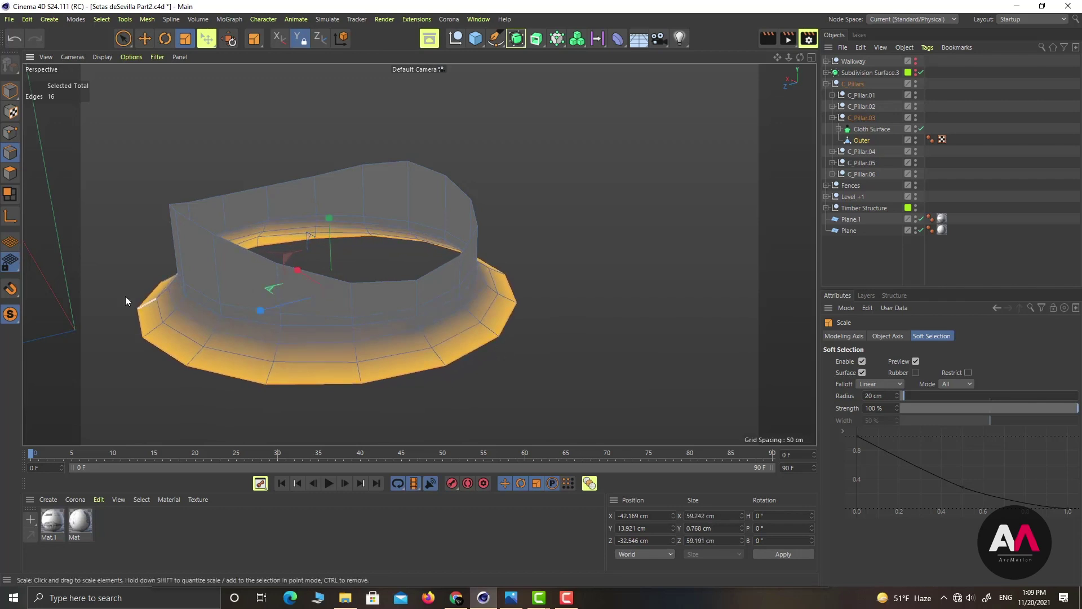
Turn off the solo view and widen Outer's bottom edge loop further in X and Z to about 66.9 cm
click(12, 315)
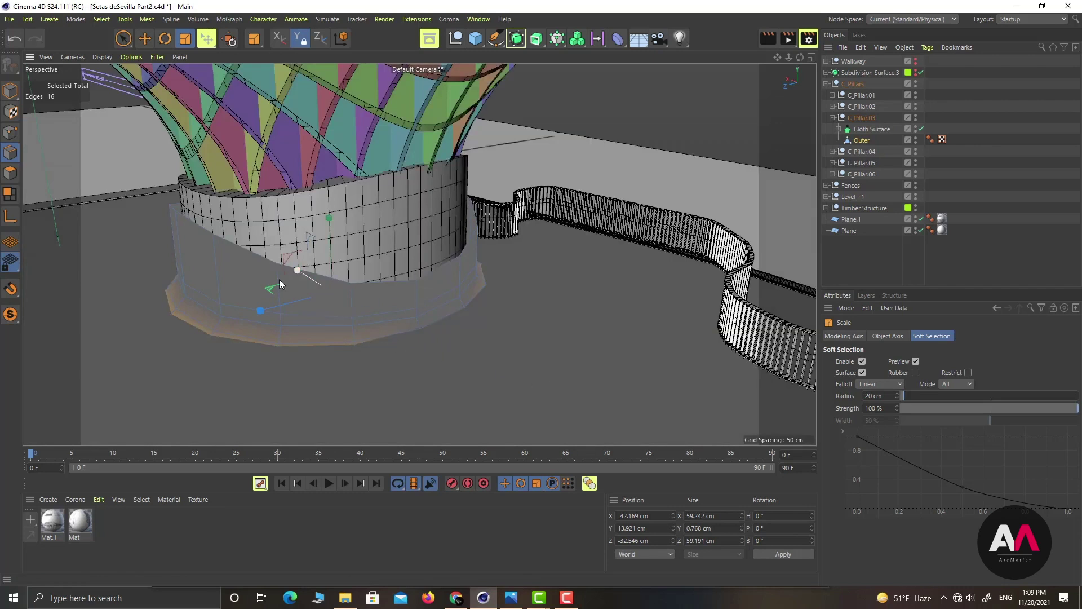
drag(270, 289, 350, 275)
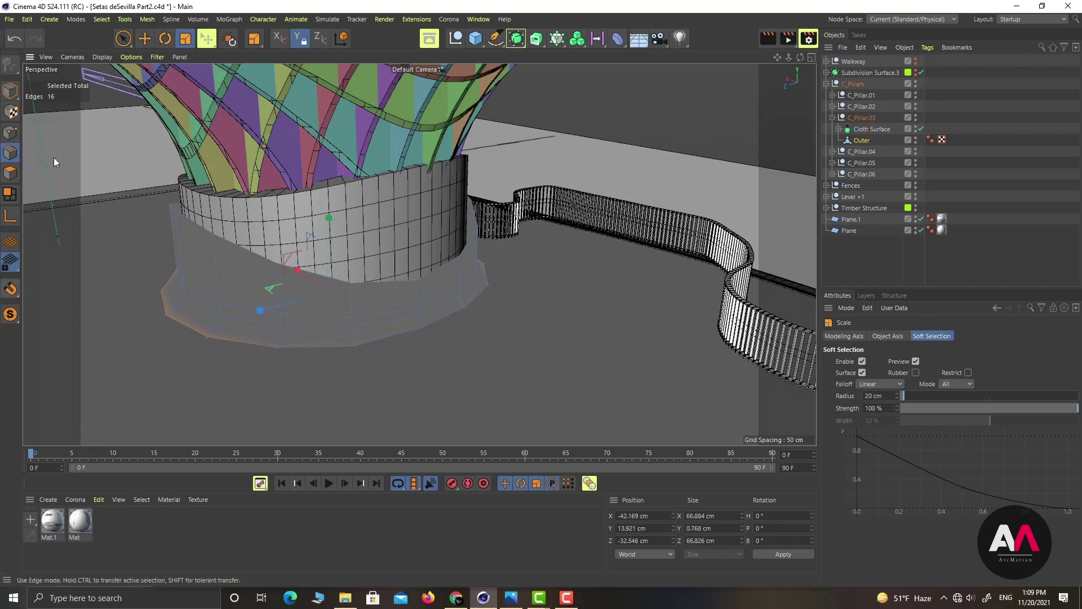
Raise the whole Outer object to about Y 2.7 cm and compare its base with the other pillars
click(10, 90)
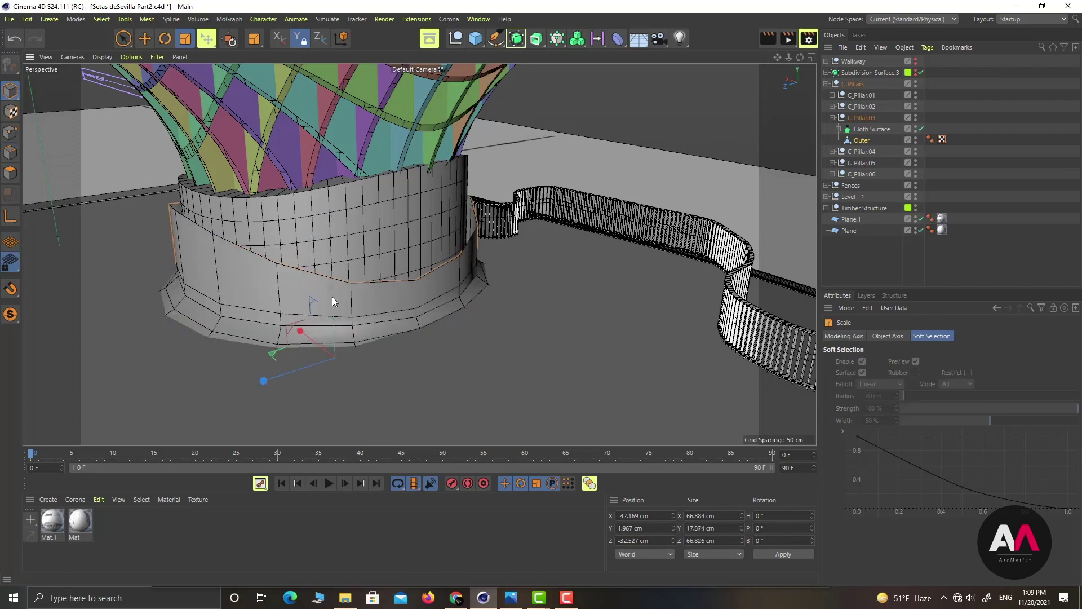
key(e)
drag(335, 327, 364, 317)
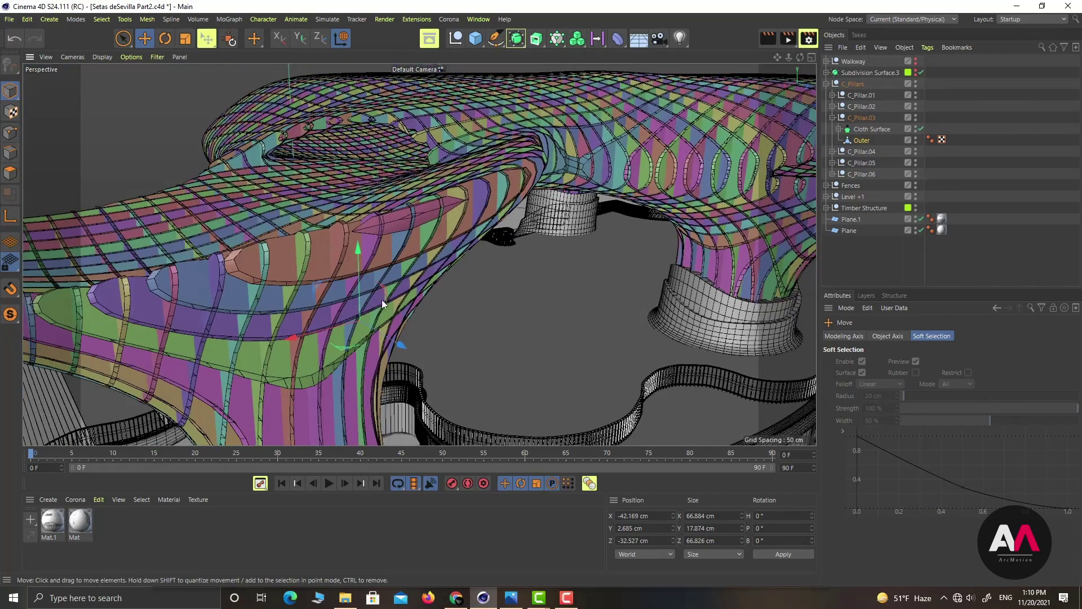
alt+right_drag(312, 319, 716, 199)
alt+right_drag(356, 276, 213, 311)
alt+right_drag(534, 241, 593, 233)
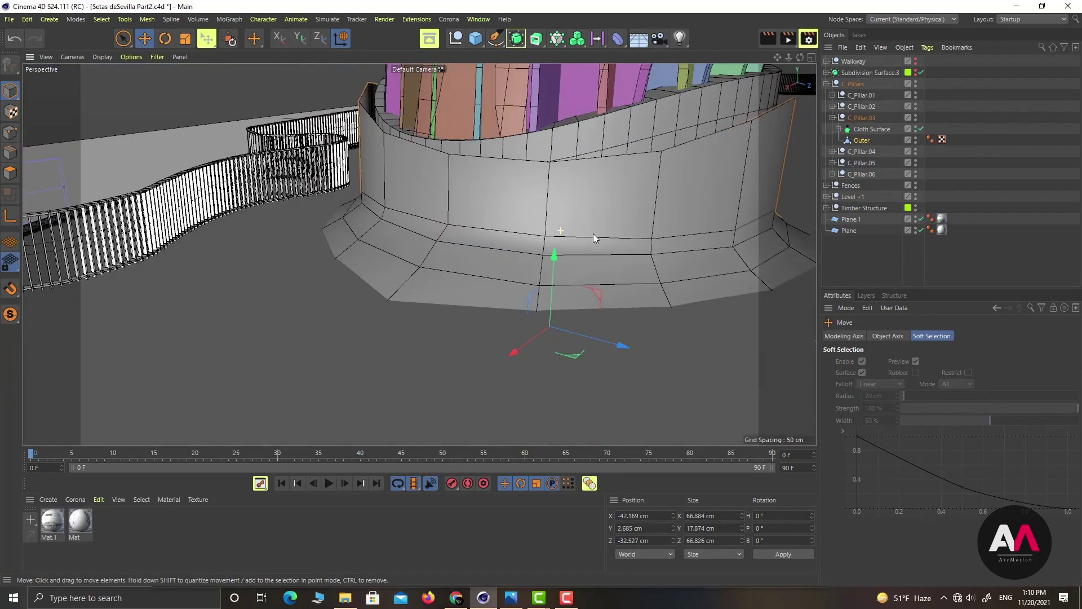
Place Outer inside a new Subdivision Surface generator and inspect the smoothed flared base
click(862, 140)
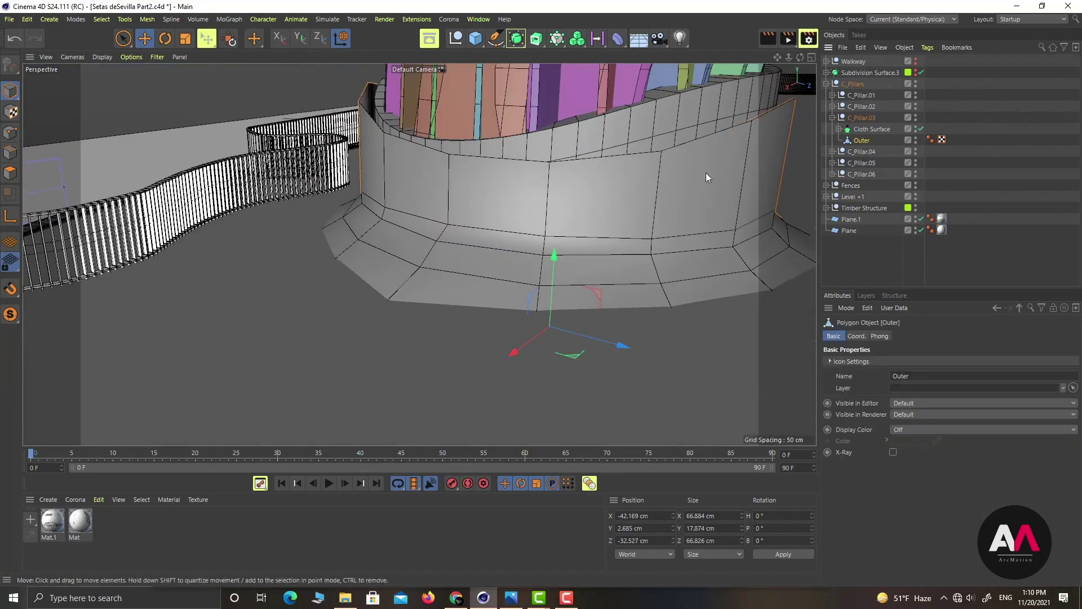
alt+click(518, 39)
scroll(506, 217, down, 4)
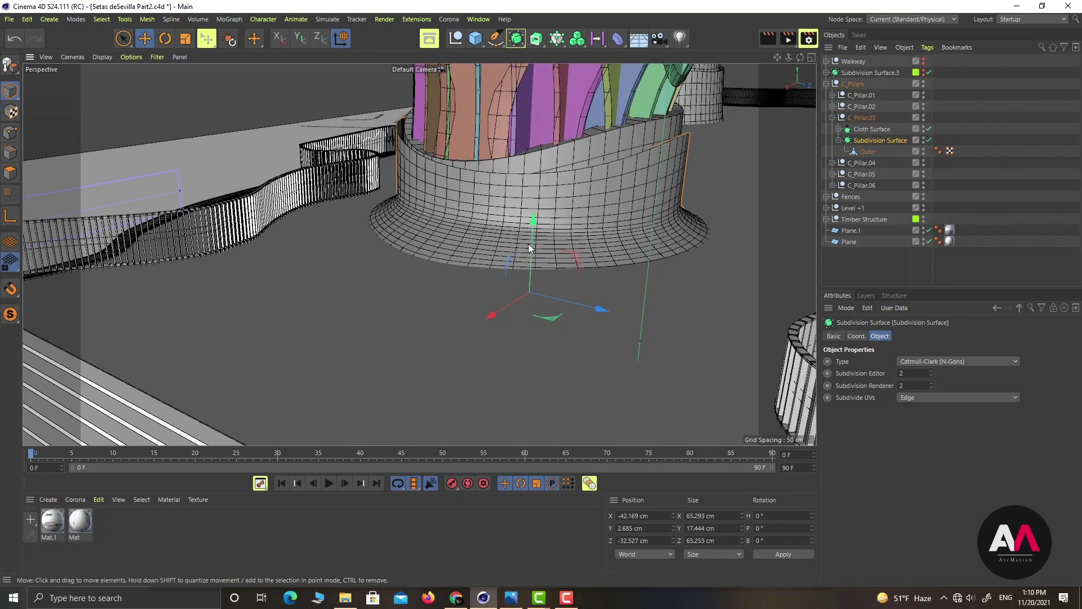
scroll(560, 136, up, 4)
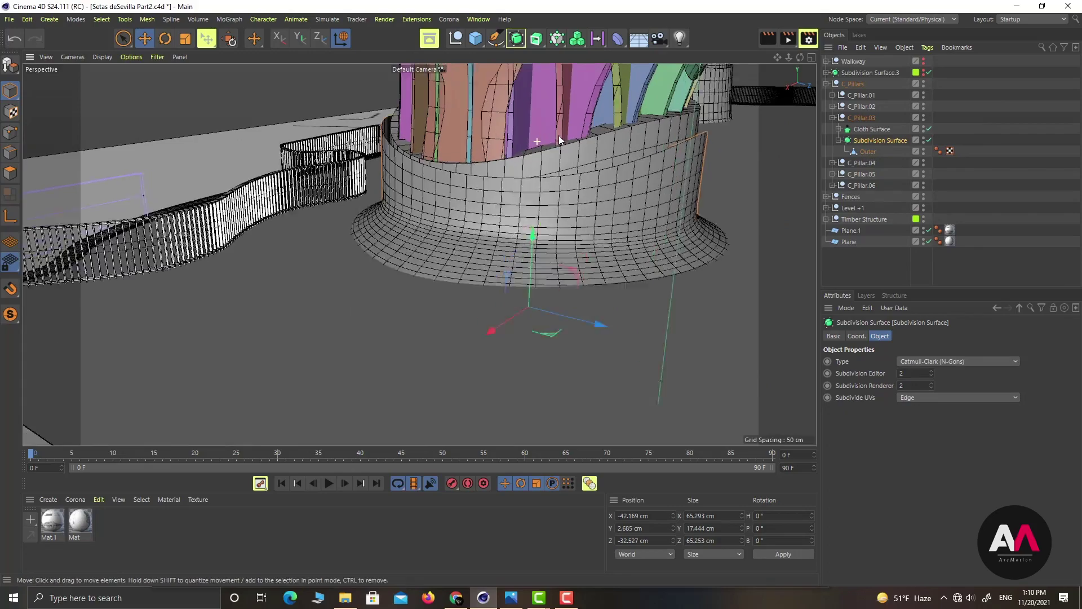
alt+drag(518, 181, 447, 178)
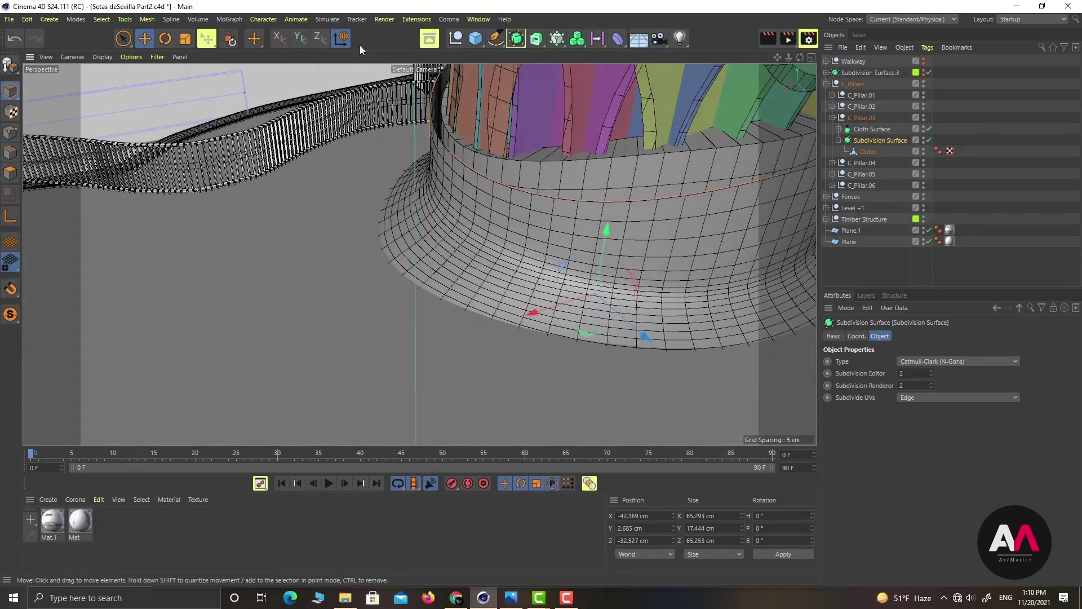
Wrap Outer's Subdivision Surface in a new Cloth Surface and rename C_Pillar.03's two Cloth Surfaces INNER and Outer
click(516, 38)
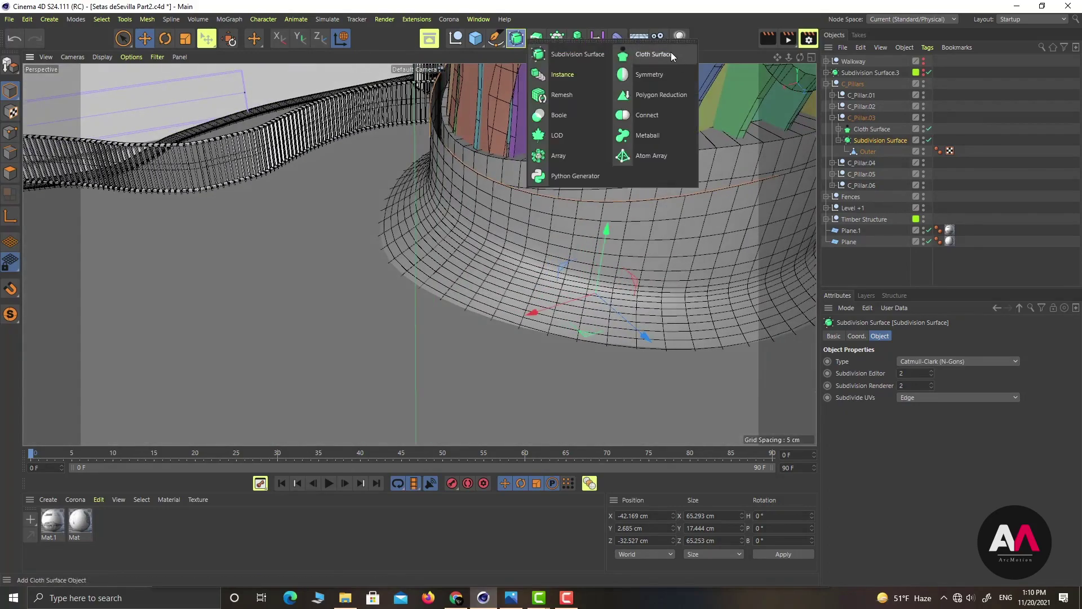
alt+click(671, 52)
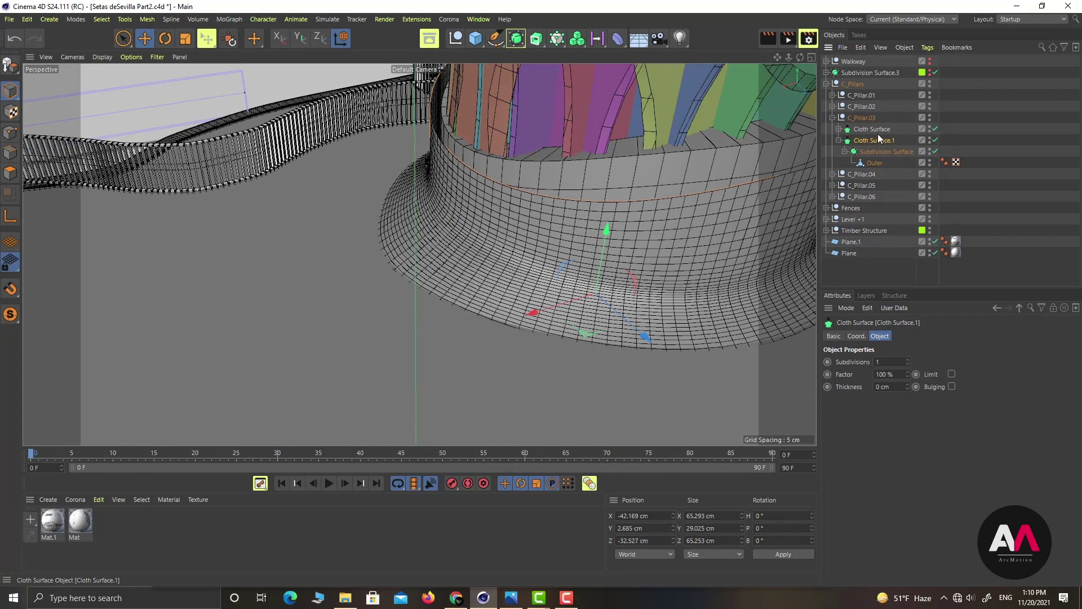
double_click(896, 129)
key(BackSpace)
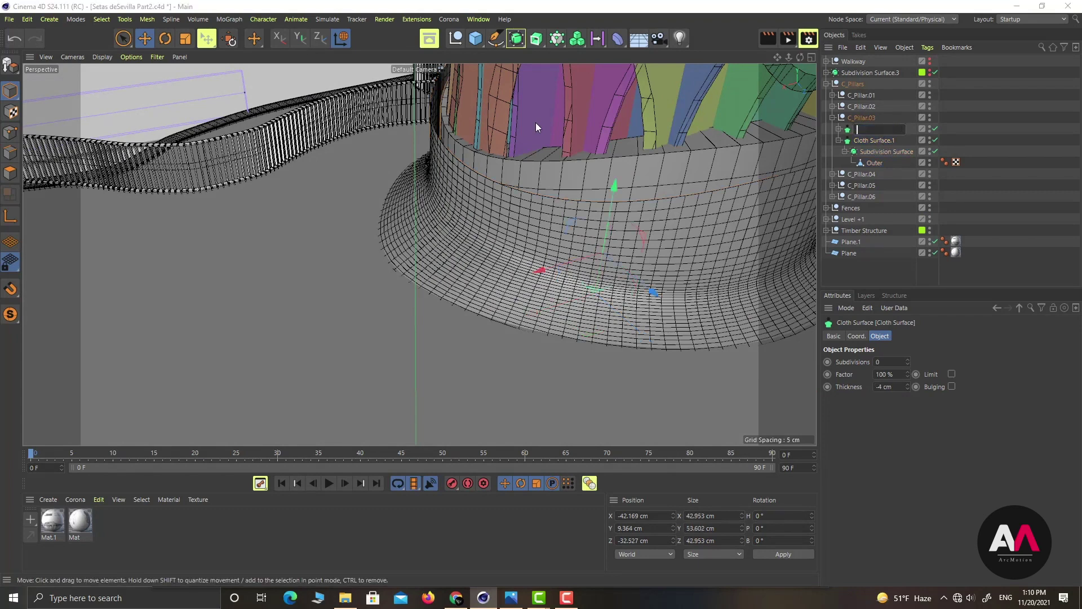
text(INNER)
key(Return)
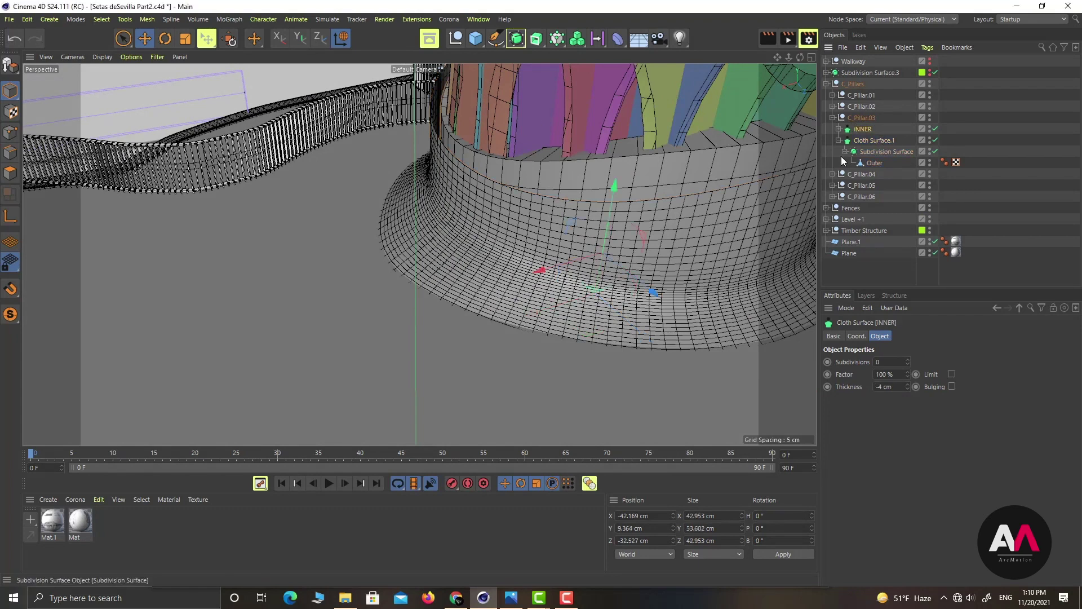
double_click(875, 140)
text(o)
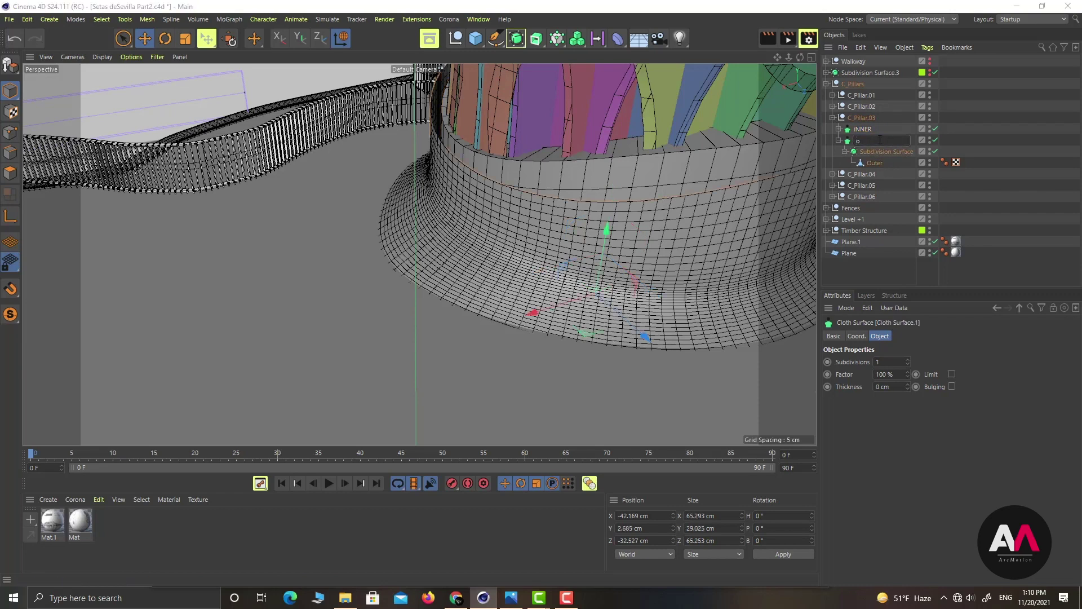
text(uter)
key(Return)
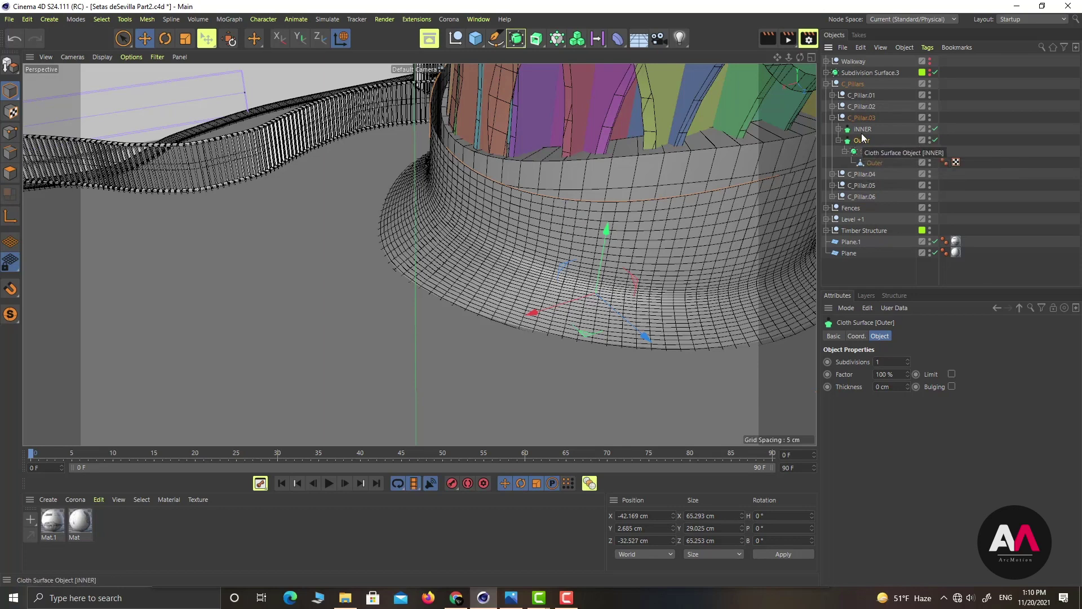
Set the Outer Cloth Surface's thickness to -3 cm and its subdivisions to 0
drag(894, 389, 793, 367)
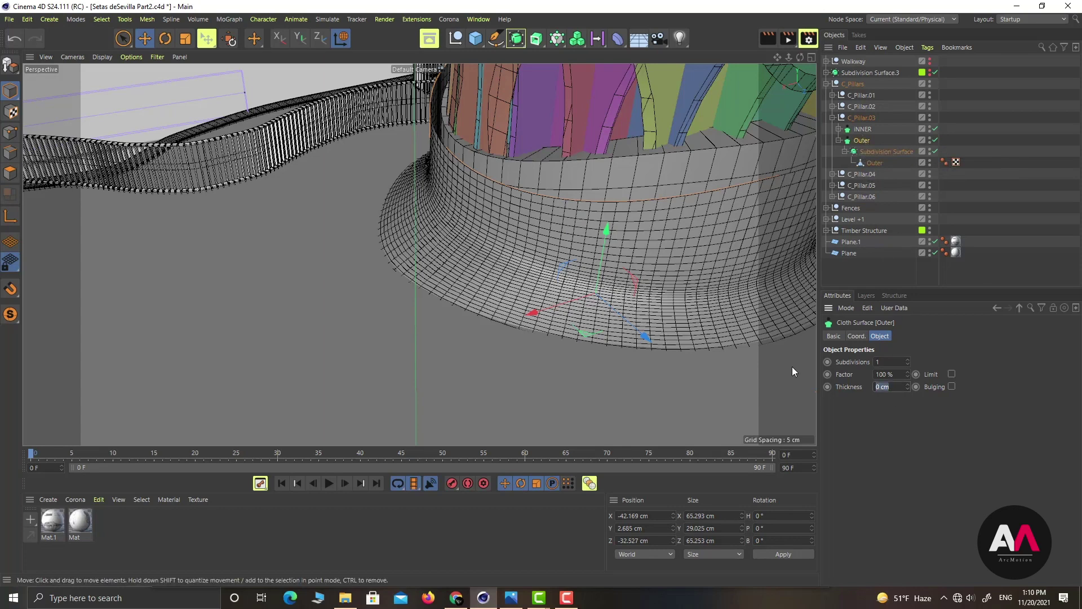
text(-3)
key(Return)
drag(888, 363, 763, 357)
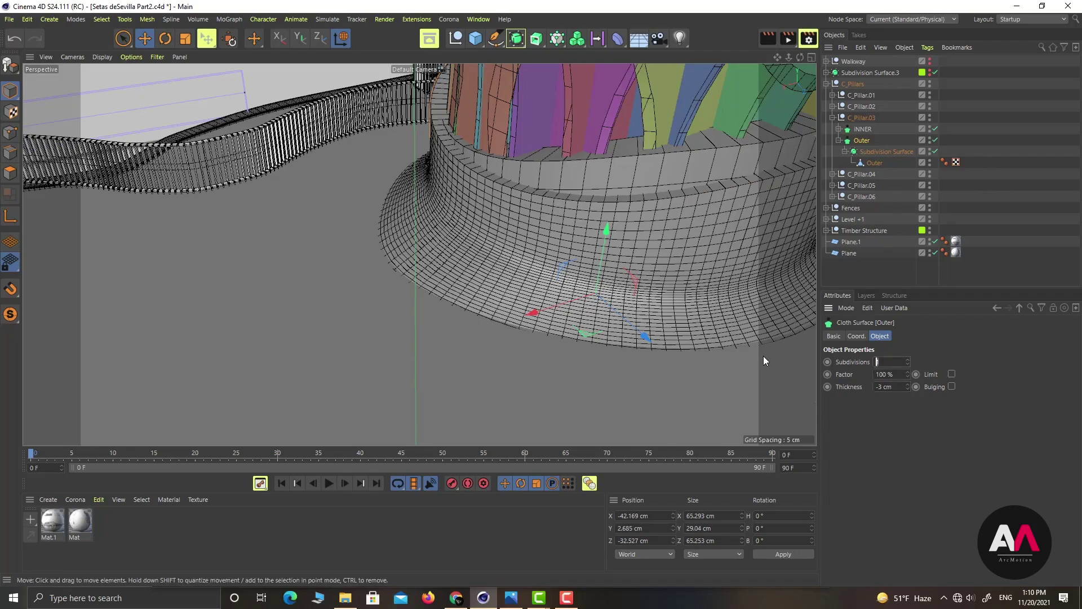
text(0)
key(Return)
mouse_move(508, 227)
alt+mouse_down()
mouse_move(669, 207)
mouse_move(621, 216)
alt+mouse_up()
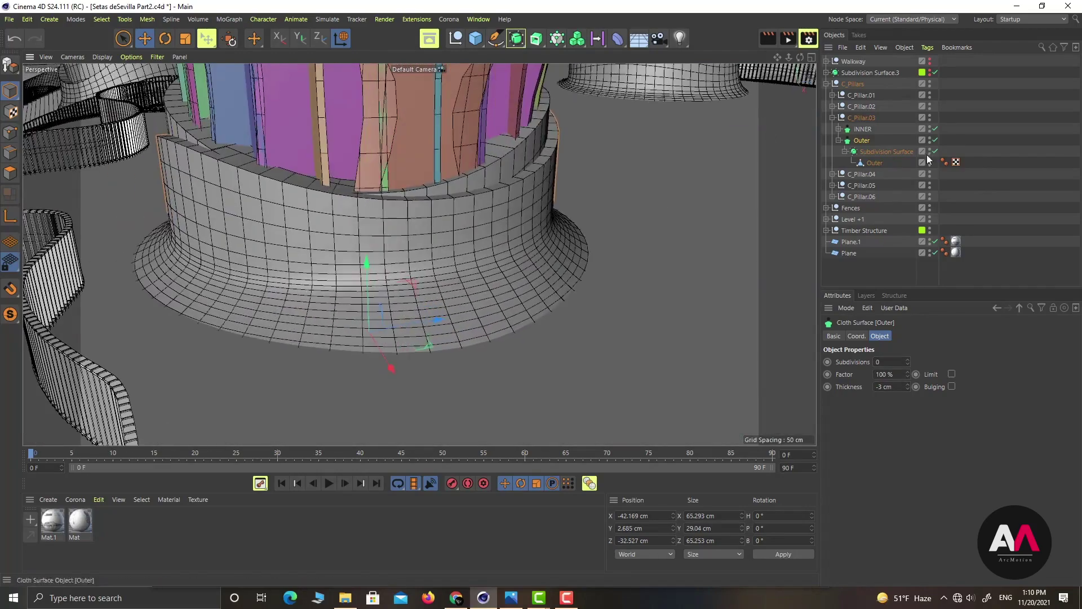
Lower the Outer polygon mesh to about Y 1.8 cm and raise INNER to about Y 10.4 cm
click(875, 162)
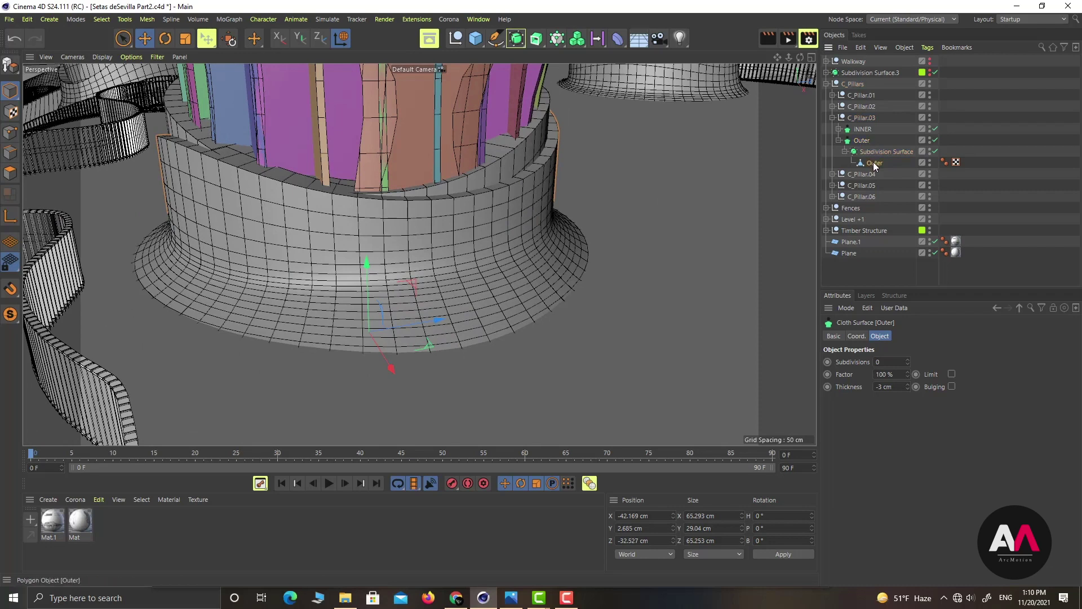
drag(367, 261, 372, 267)
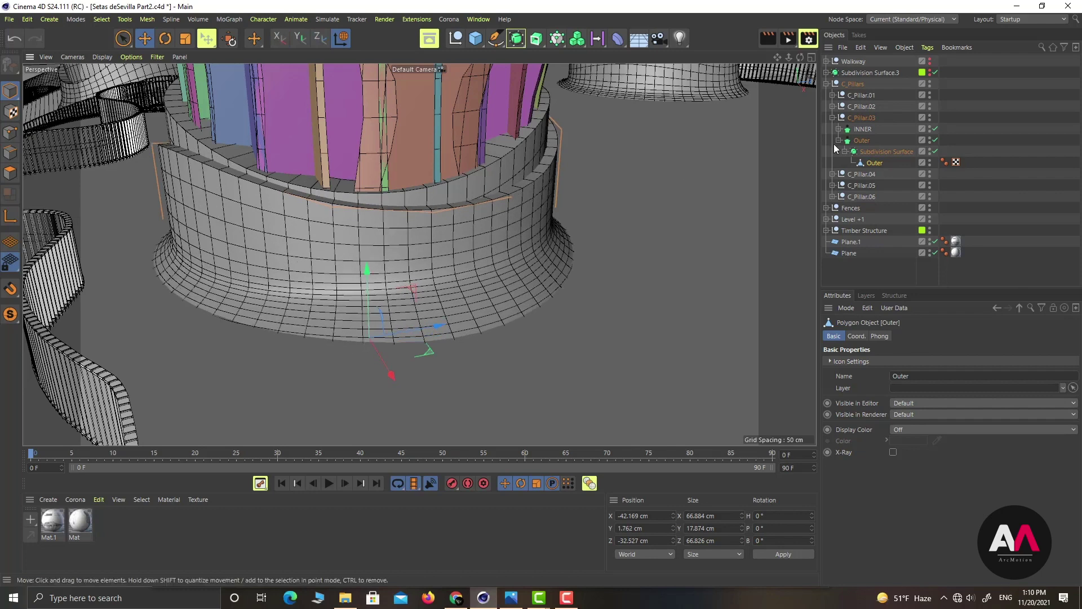
click(862, 129)
drag(367, 222, 359, 176)
scroll(445, 204, down, 4)
mouse_move(450, 209)
alt+mouse_down()
mouse_move(484, 208)
mouse_move(450, 219)
alt+mouse_up()
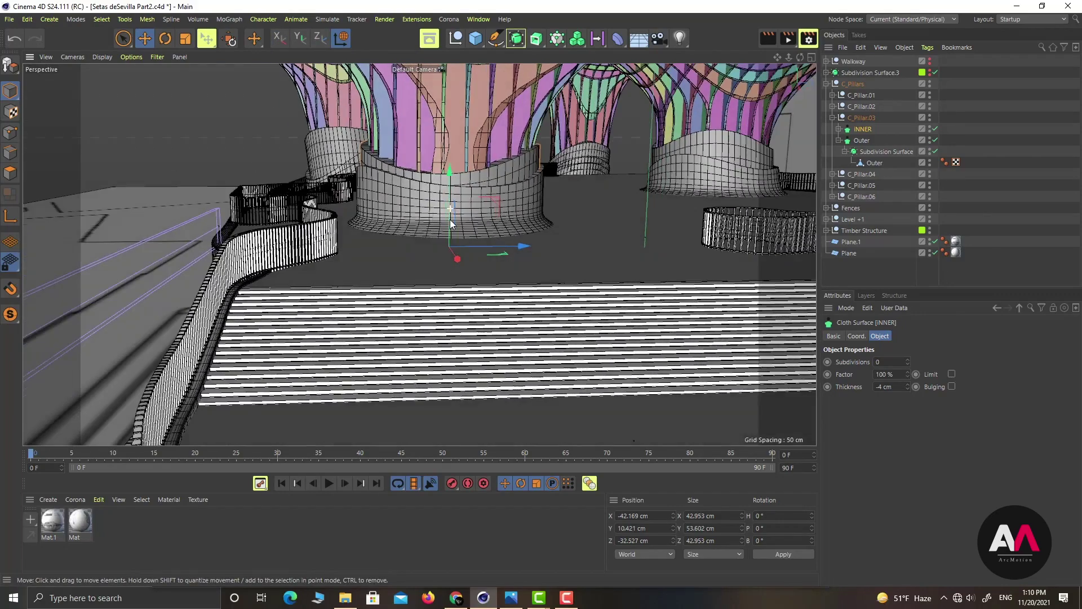
Collapse the C_Pillars hierarchy, clear the selection and make the Walkway visible in the viewport
click(833, 117)
click(827, 84)
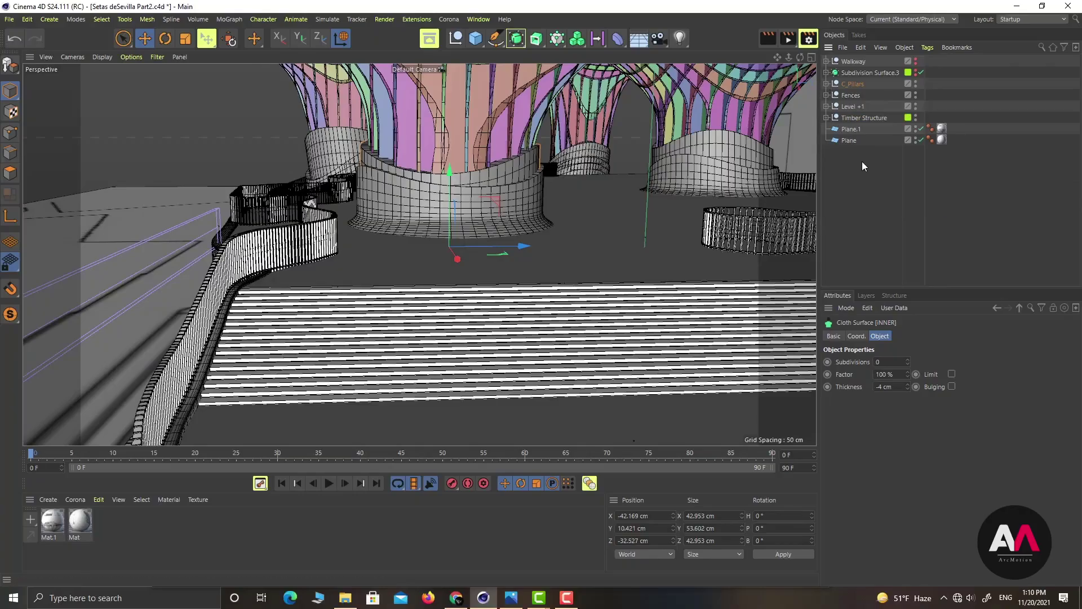
click(861, 161)
alt+drag(520, 222, 684, 156)
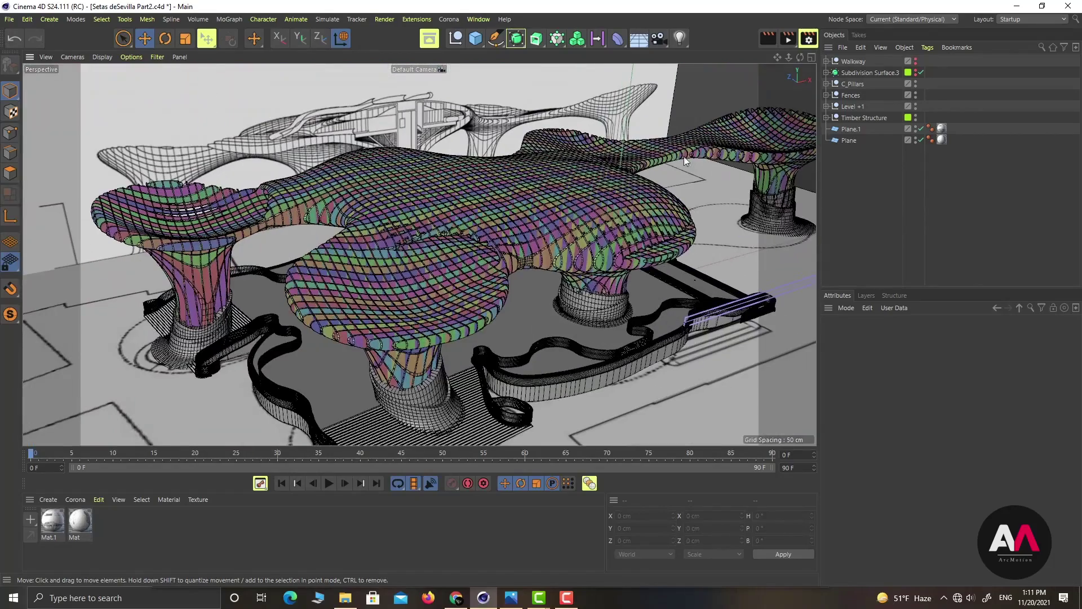
click(916, 59)
Examine how the walkway sits on the timber canopy and check the pillar bases beneath it
alt+drag(560, 191, 515, 232)
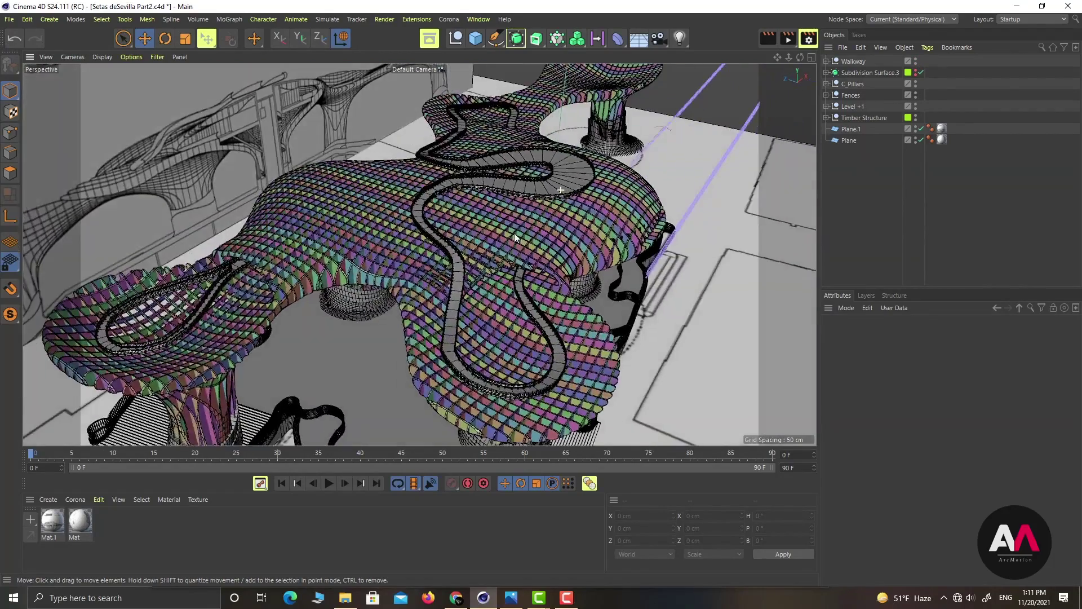
alt+right_drag(555, 174, 719, 135)
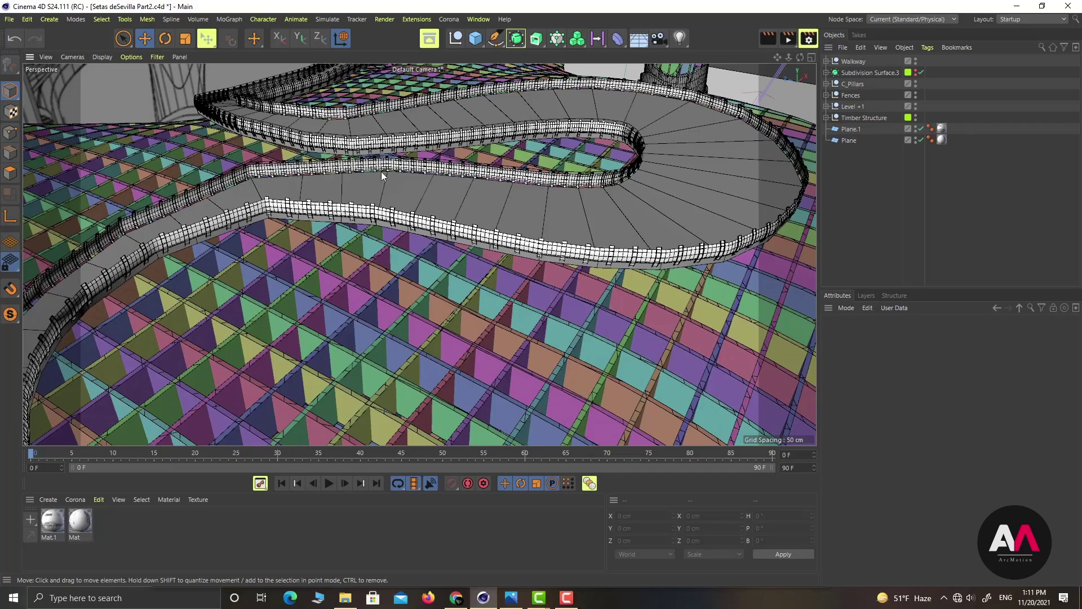
alt+right_drag(381, 171, 327, 191)
alt+drag(467, 243, 339, 228)
alt+drag(560, 336, 486, 273)
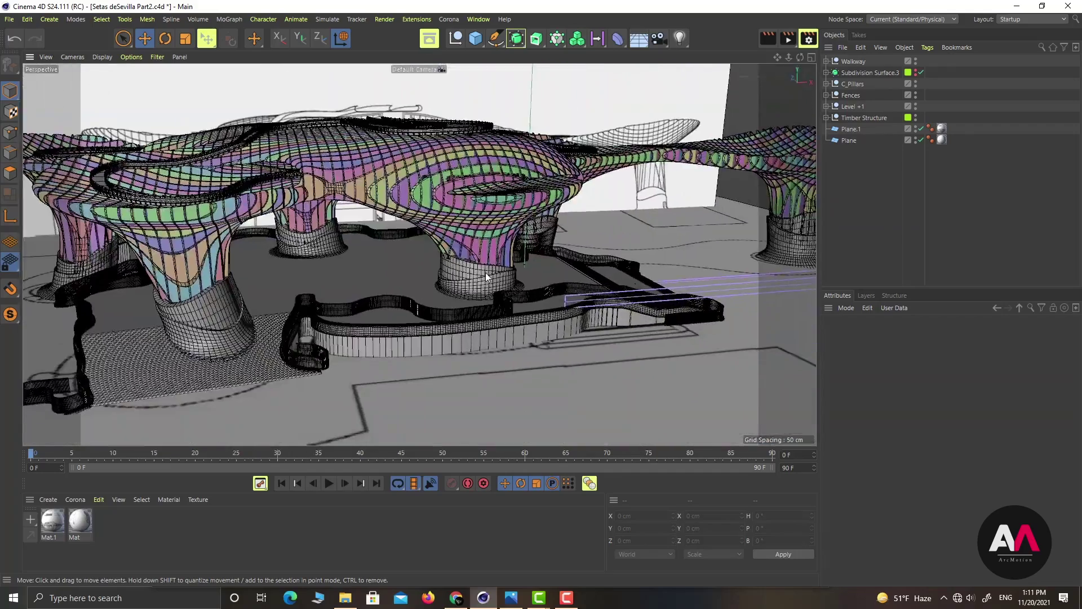
alt+right_drag(486, 273, 581, 427)
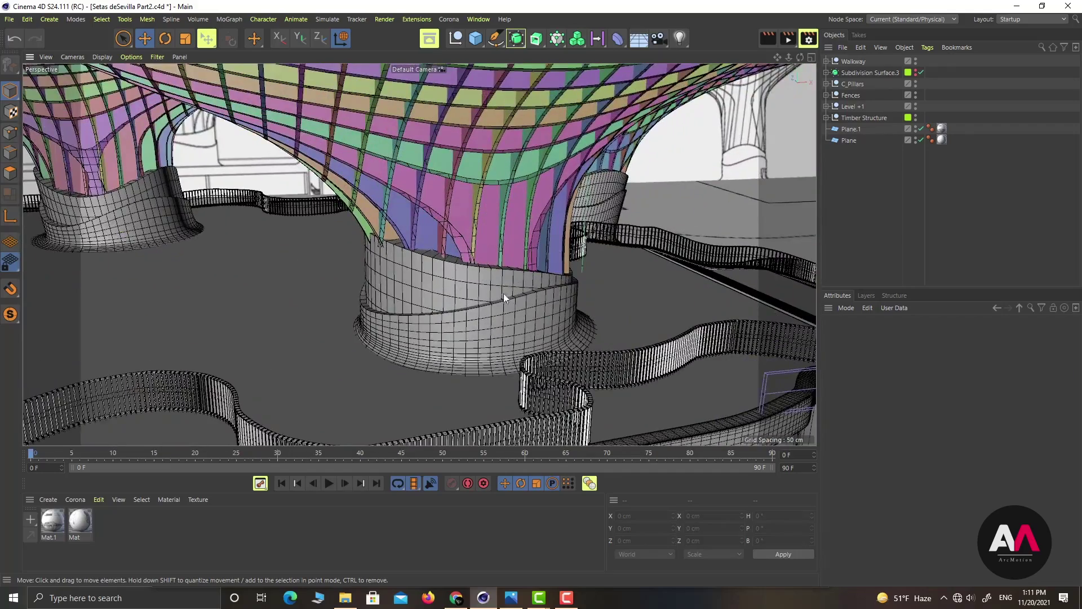
alt+drag(503, 293, 299, 276)
alt+right_drag(317, 237, 296, 265)
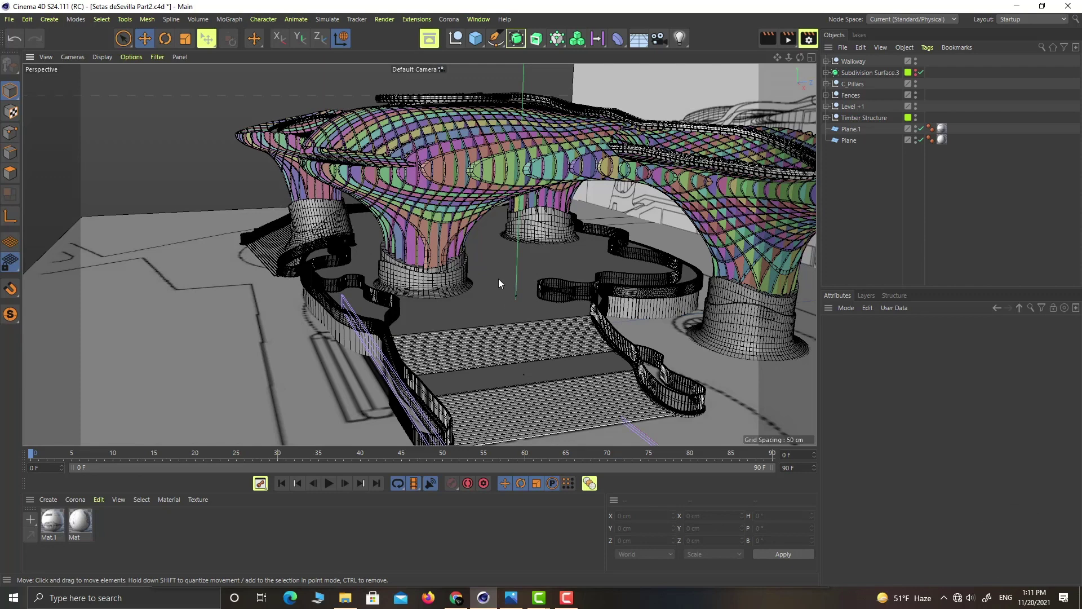
Inspect the whole model from several sides, covering the pillar bases, fences, stairs, canopy and walkway
alt+drag(482, 299, 474, 288)
mouse_move(630, 308)
alt+mouse_down()
mouse_move(598, 293)
mouse_move(629, 296)
mouse_move(614, 293)
alt+mouse_up()
alt+right_drag(457, 293, 516, 280)
alt+middle_drag(491, 293, 584, 311)
alt+drag(527, 287, 635, 277)
alt+right_drag(634, 277, 600, 290)
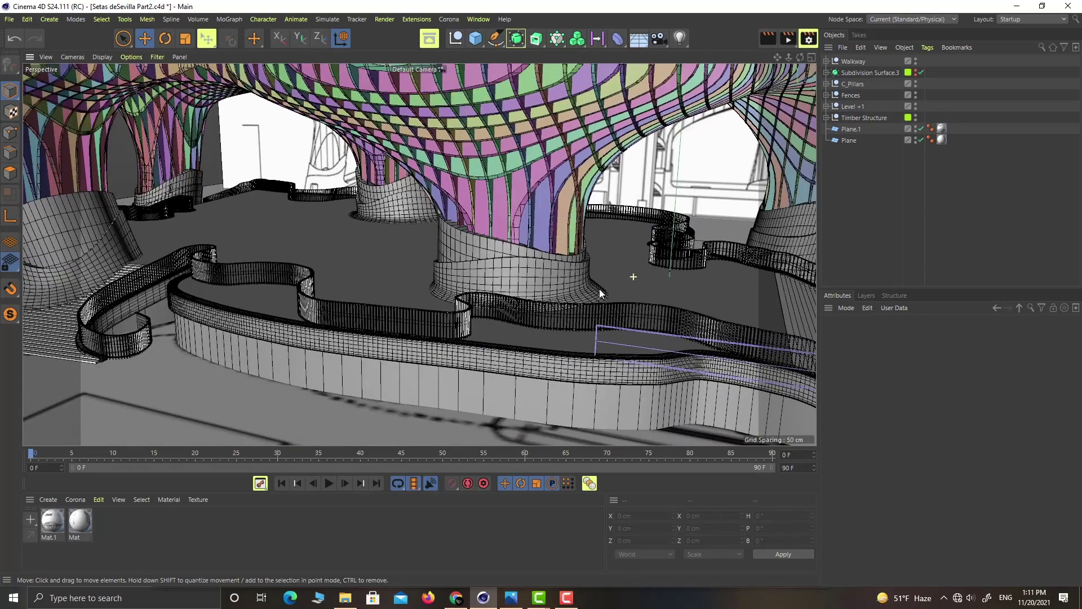
alt+drag(380, 271, 350, 311)
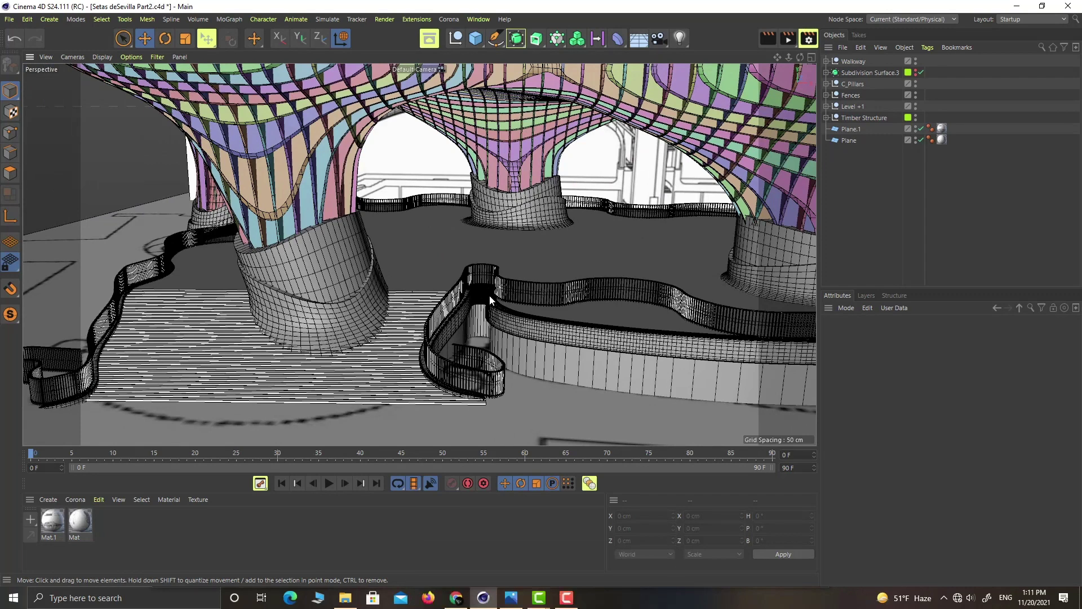
scroll(442, 308, down, 5)
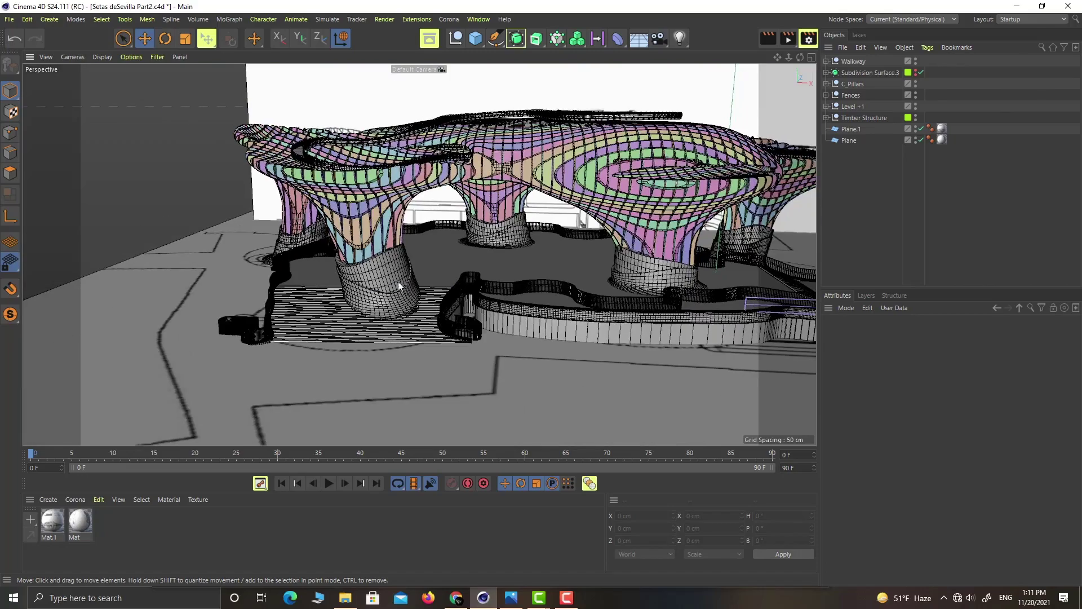
alt+drag(404, 236, 486, 215)
scroll(566, 201, up, 5)
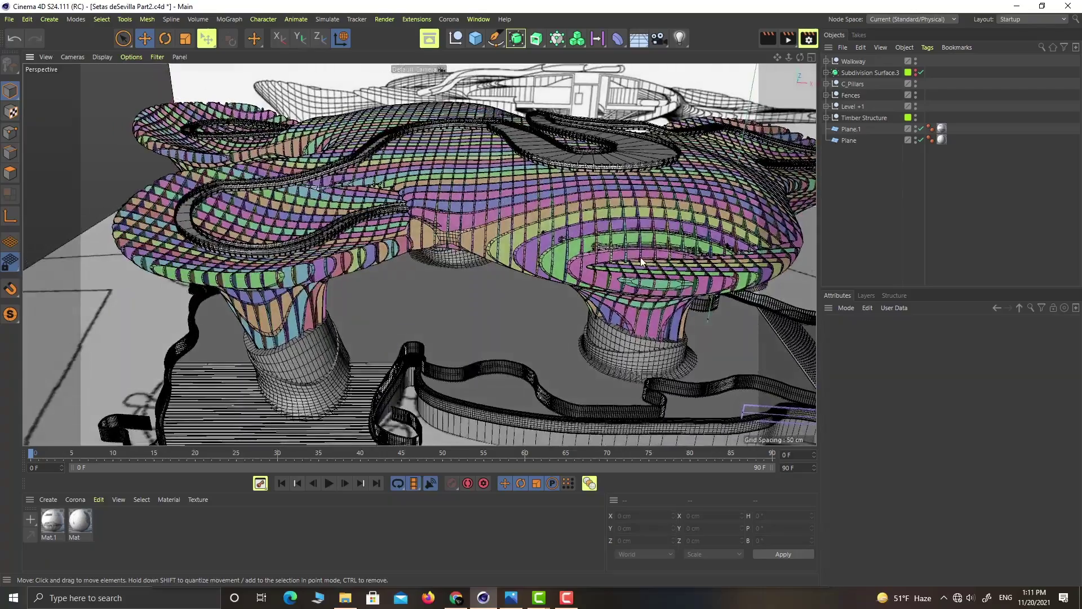
scroll(641, 255, up, 5)
alt+drag(641, 256, 445, 267)
scroll(508, 199, down, 3)
scroll(452, 277, up, 2)
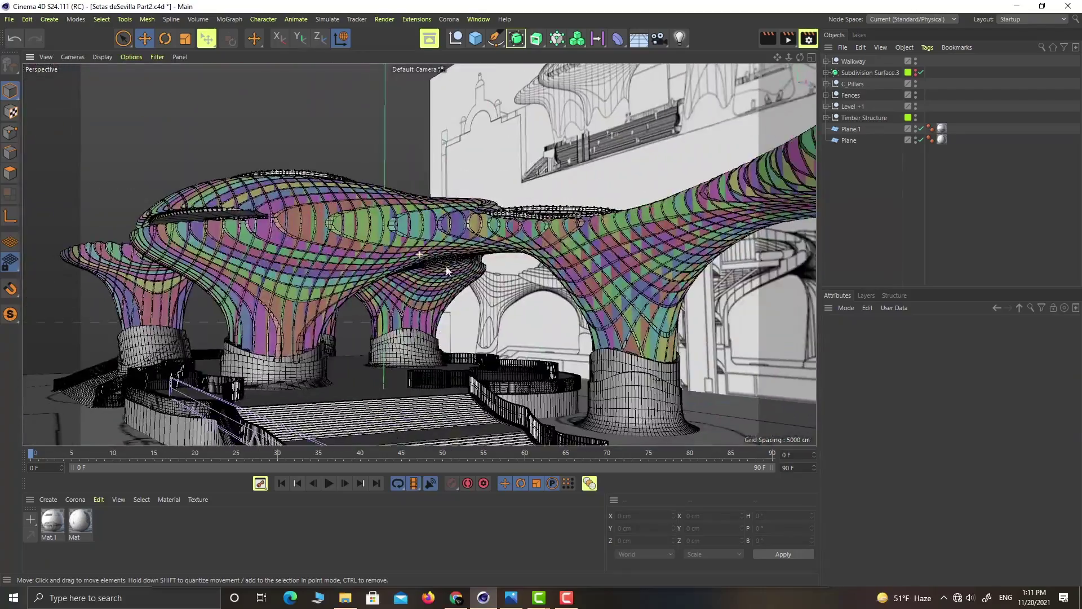
alt+drag(515, 265, 526, 300)
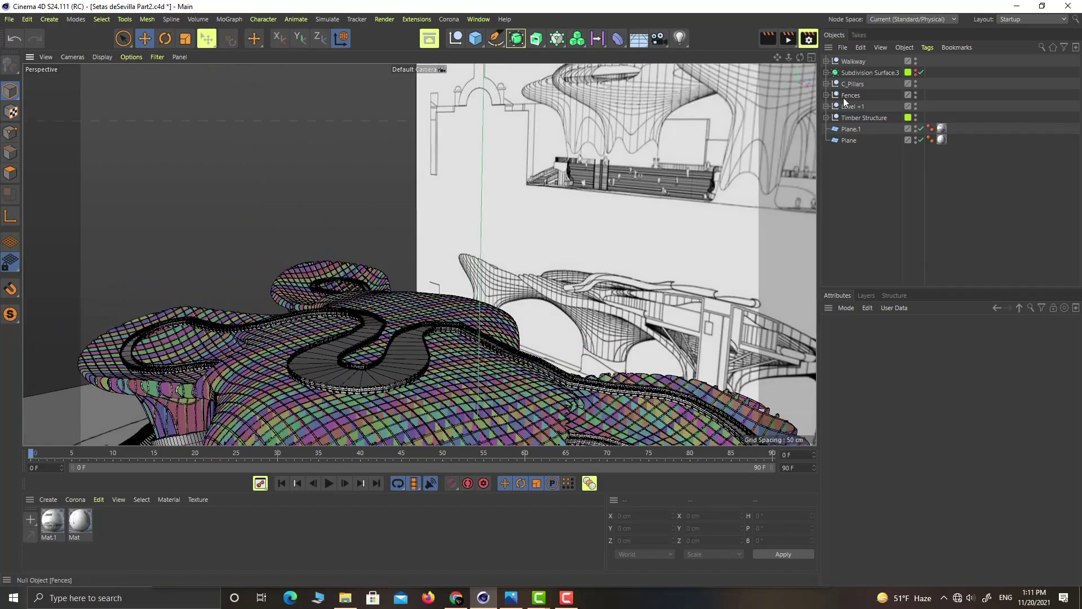
Lower the Walkway group to about Y -1.3 cm and check its fit against the canopy
click(855, 62)
alt+drag(449, 300, 463, 421)
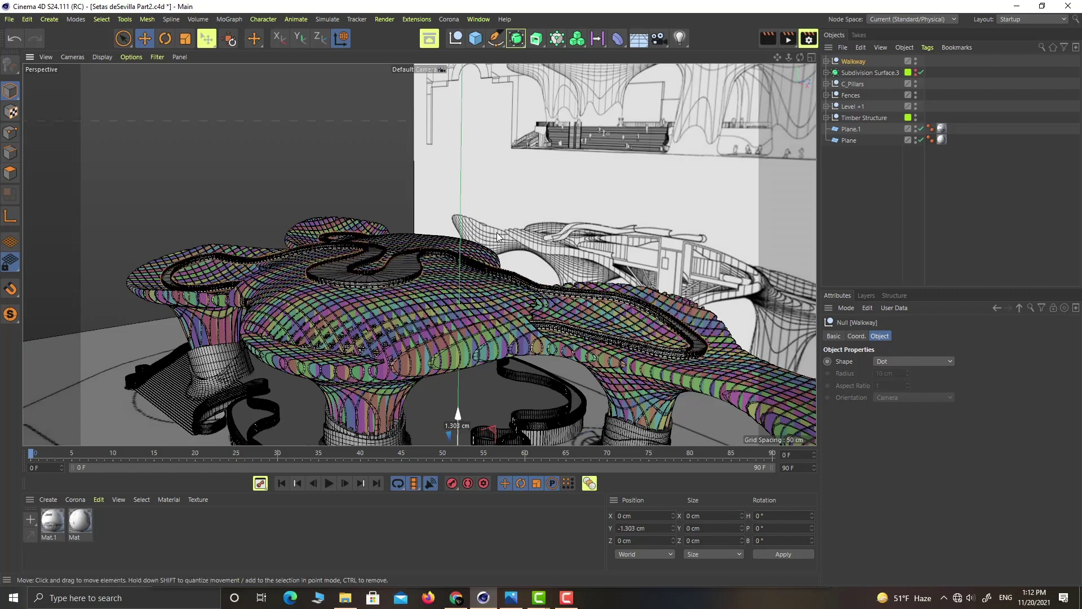
scroll(499, 243, down, 5)
alt+drag(569, 294, 587, 311)
alt+right_drag(592, 312, 619, 291)
mouse_move(619, 289)
alt+mouse_down()
mouse_move(604, 286)
mouse_move(592, 252)
mouse_move(534, 280)
mouse_move(550, 300)
mouse_move(613, 288)
alt+mouse_up()
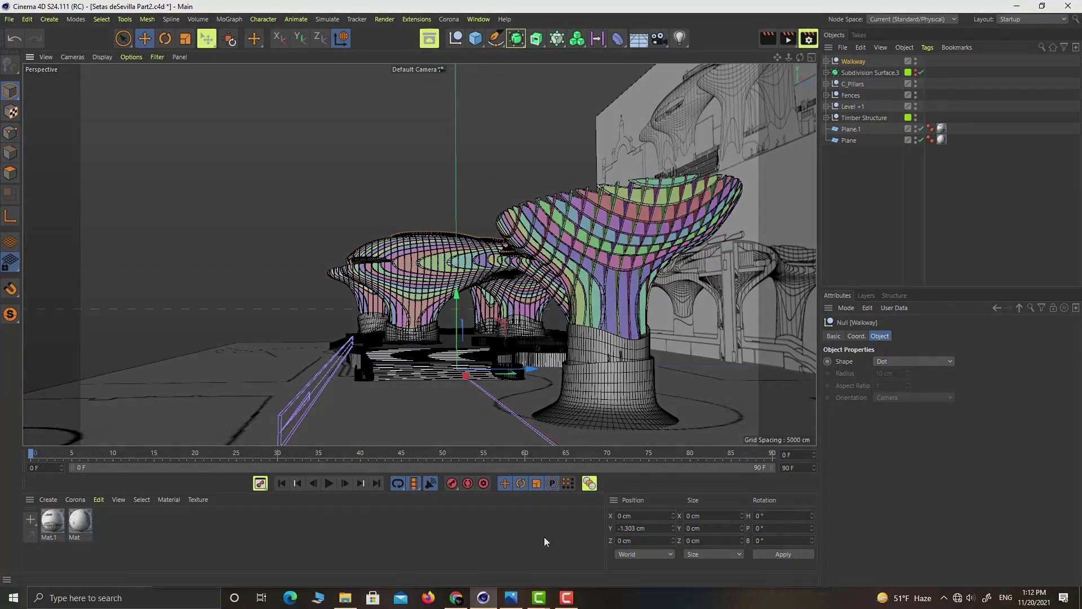